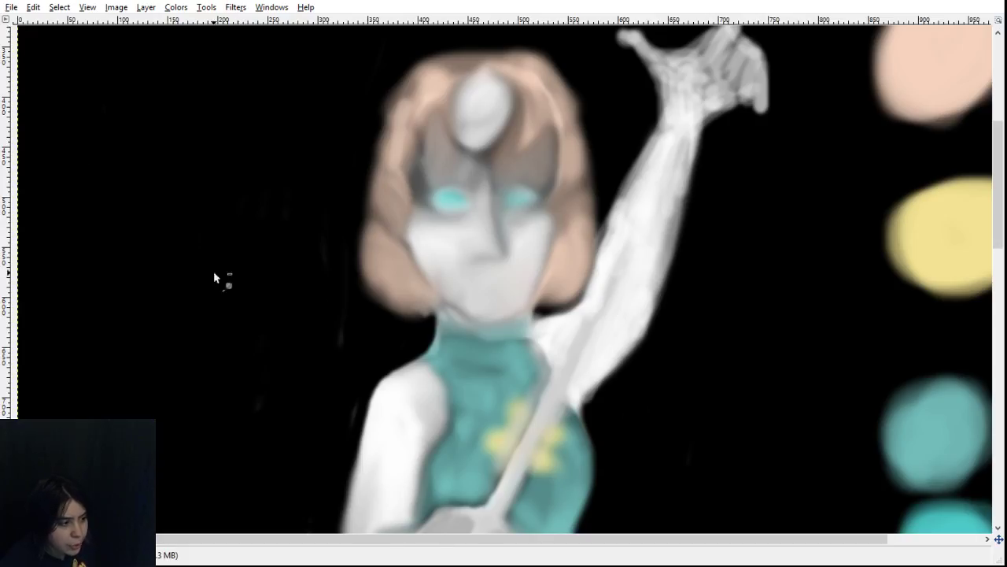
- Paint a short light-grey highlight on the upper brow area above each eye
{"action": "scroll", "coordinate": [477, 315], "scroll_direction": "down", "scroll_amount": 5}
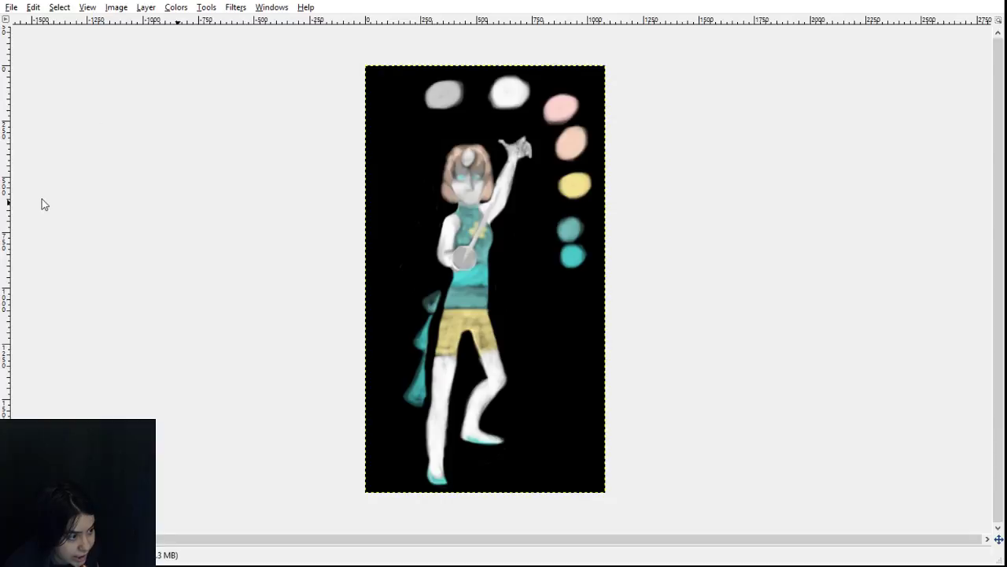
{"action": "left_click", "coordinate": [459, 170]}
{"action": "left_click", "coordinate": [459, 170]}
{"action": "left_click", "coordinate": [490, 206]}
{"action": "left_click", "coordinate": [475, 208]}
{"action": "left_click", "coordinate": [475, 210]}
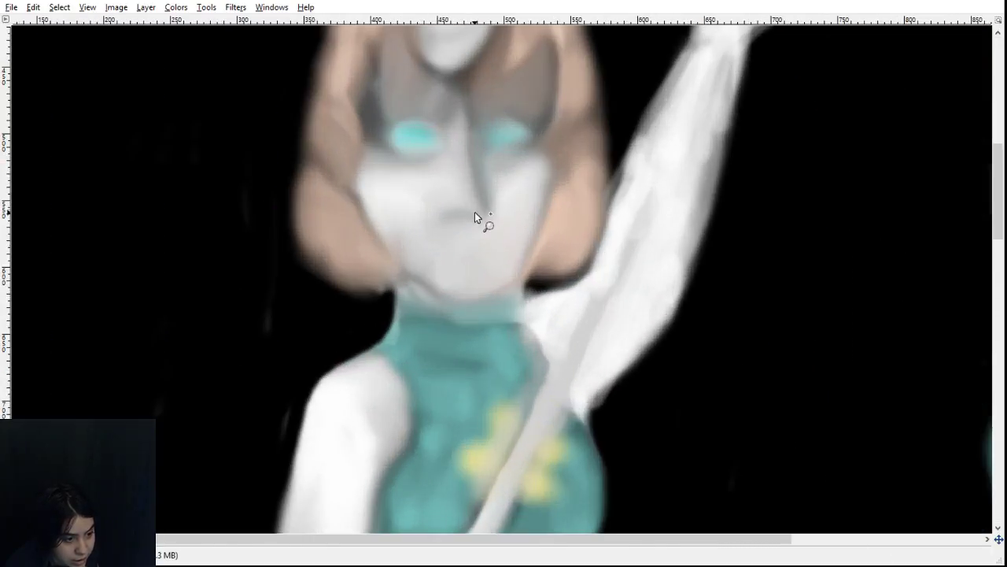
{"action": "scroll", "coordinate": [477, 258], "scroll_direction": "up", "scroll_amount": 5}
{"action": "scroll", "coordinate": [477, 258], "scroll_direction": "down", "scroll_amount": 5}
{"action": "scroll", "coordinate": [477, 263], "scroll_direction": "up", "scroll_amount": 3}
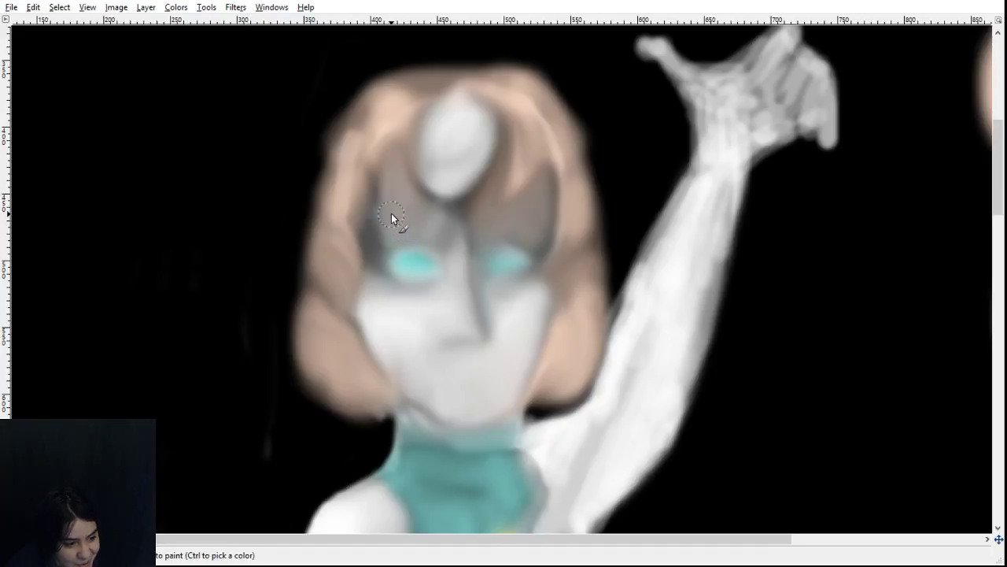
{"action": "left_click_drag", "start_coordinate": [393, 178], "coordinate": [409, 207]}
{"action": "mouse_move", "coordinate": [540, 182]}
{"action": "left_mouse_down"}
{"action": "mouse_move", "coordinate": [531, 201]}
{"action": "mouse_move", "coordinate": [543, 203]}
{"action": "left_mouse_up"}
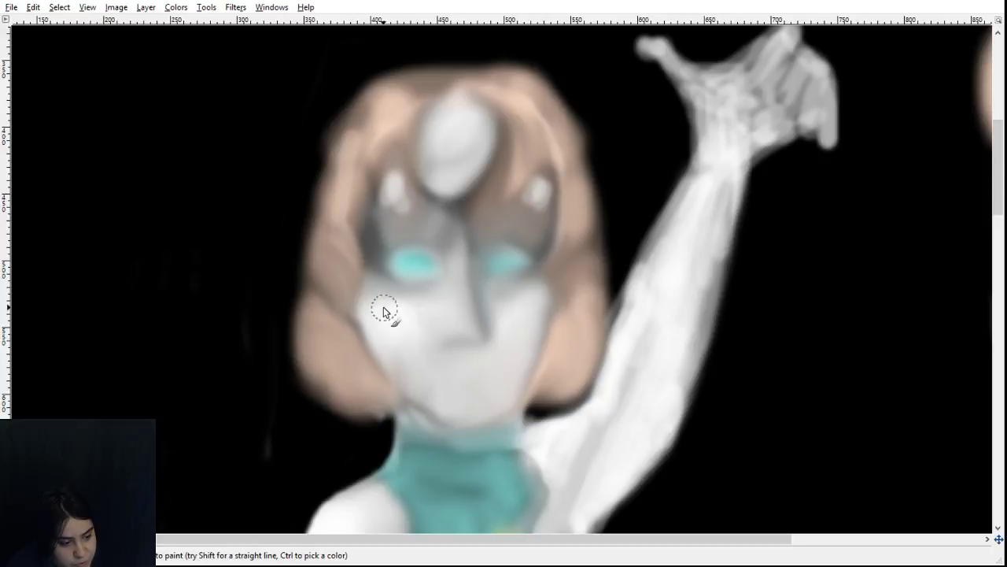
- Brush white highlights onto both cheeks, the upper lip and the nose
{"action": "left_click_drag", "start_coordinate": [406, 314], "coordinate": [387, 345]}
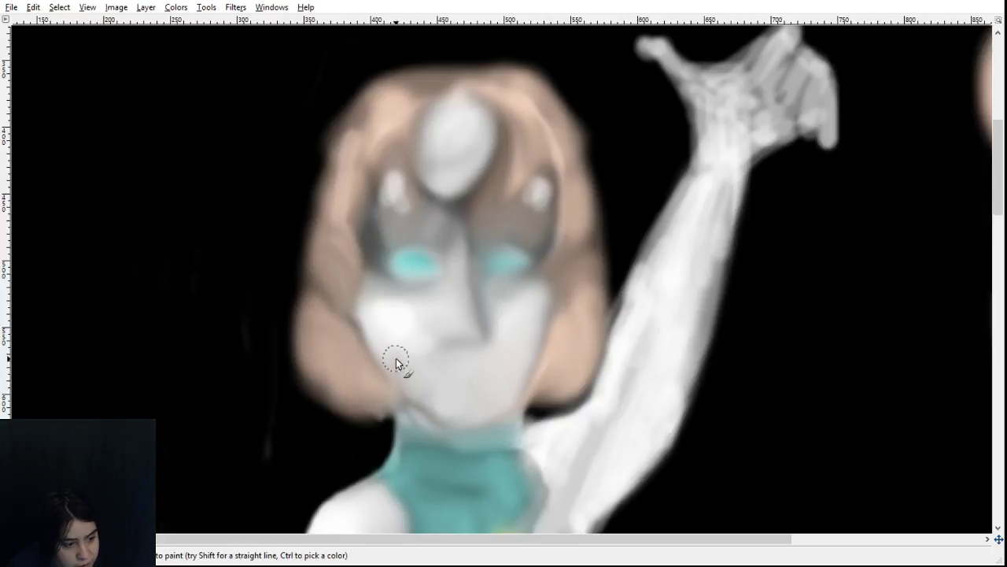
{"action": "mouse_move", "coordinate": [446, 361]}
{"action": "left_mouse_down"}
{"action": "mouse_move", "coordinate": [484, 390]}
{"action": "mouse_move", "coordinate": [514, 374]}
{"action": "mouse_move", "coordinate": [515, 326]}
{"action": "mouse_move", "coordinate": [533, 314]}
{"action": "mouse_move", "coordinate": [512, 329]}
{"action": "mouse_move", "coordinate": [537, 308]}
{"action": "mouse_move", "coordinate": [501, 327]}
{"action": "left_mouse_up"}
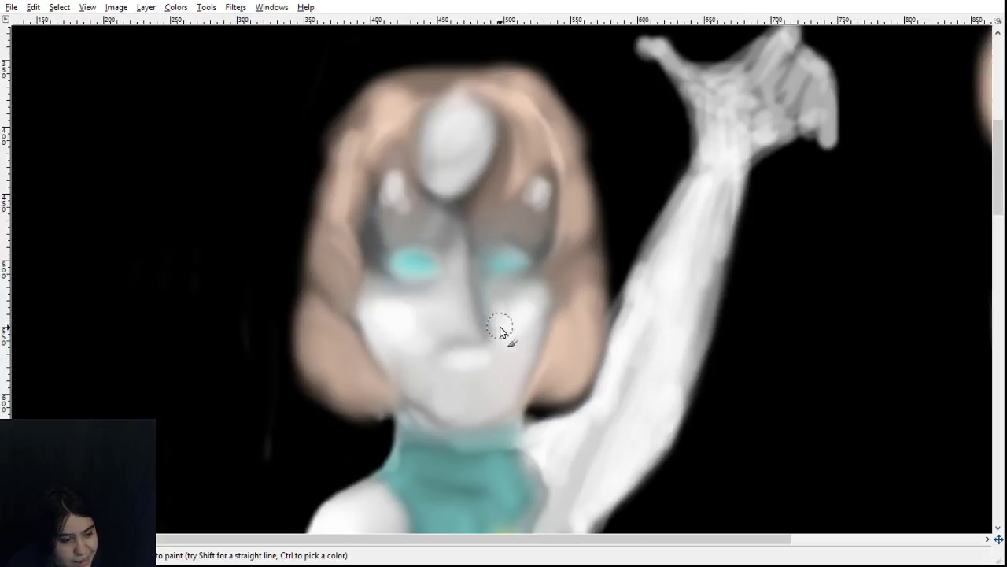
{"action": "mouse_move", "coordinate": [431, 327]}
{"action": "left_mouse_down"}
{"action": "mouse_move", "coordinate": [417, 357]}
{"action": "mouse_move", "coordinate": [418, 304]}
{"action": "mouse_move", "coordinate": [378, 299]}
{"action": "mouse_move", "coordinate": [400, 369]}
{"action": "mouse_move", "coordinate": [373, 300]}
{"action": "mouse_move", "coordinate": [416, 381]}
{"action": "mouse_move", "coordinate": [483, 350]}
{"action": "mouse_move", "coordinate": [482, 317]}
{"action": "mouse_move", "coordinate": [463, 319]}
{"action": "mouse_move", "coordinate": [460, 301]}
{"action": "mouse_move", "coordinate": [475, 346]}
{"action": "left_mouse_up"}
{"action": "mouse_move", "coordinate": [466, 282]}
{"action": "left_mouse_down"}
{"action": "mouse_move", "coordinate": [467, 348]}
{"action": "mouse_move", "coordinate": [470, 301]}
{"action": "mouse_move", "coordinate": [473, 340]}
{"action": "left_mouse_up"}
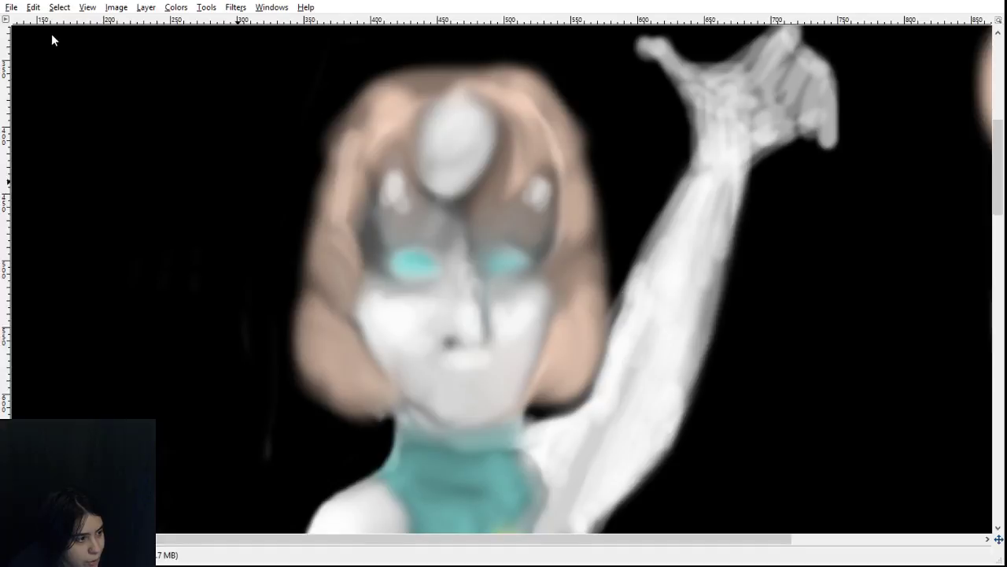
- Repaint the nose with a light highlight and brush light-grey strokes just above both eyes
{"action": "scroll", "coordinate": [291, 249], "scroll_direction": "up", "scroll_amount": 5}
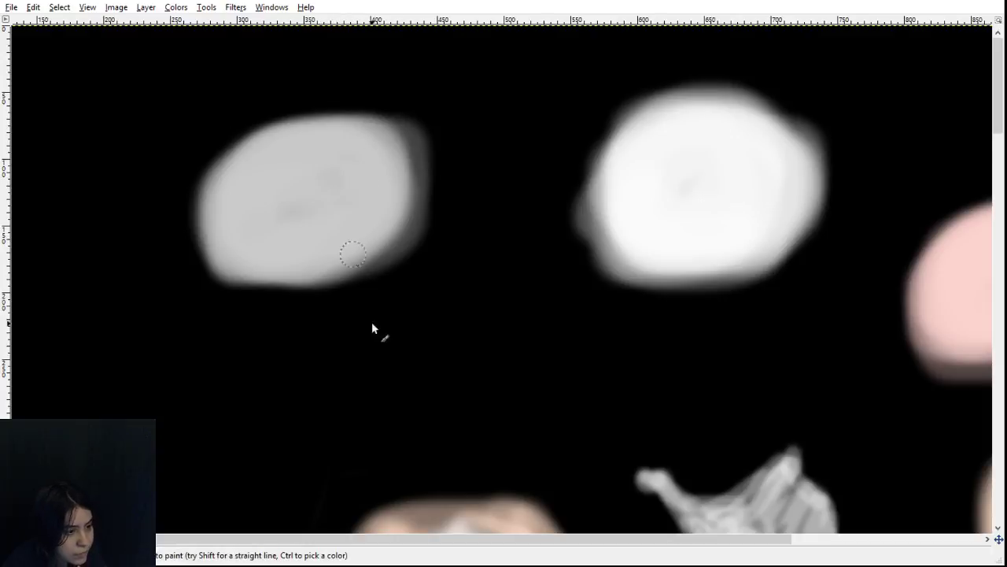
{"action": "scroll", "coordinate": [372, 322], "scroll_direction": "down", "scroll_amount": 6}
{"action": "left_click", "coordinate": [416, 331]}
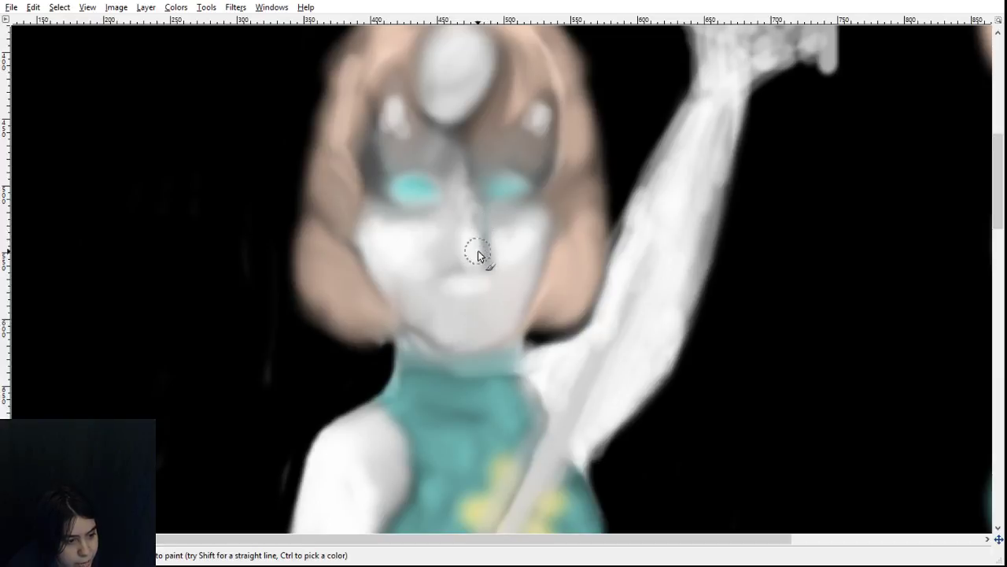
{"action": "left_click_drag", "start_coordinate": [482, 239], "coordinate": [474, 275]}
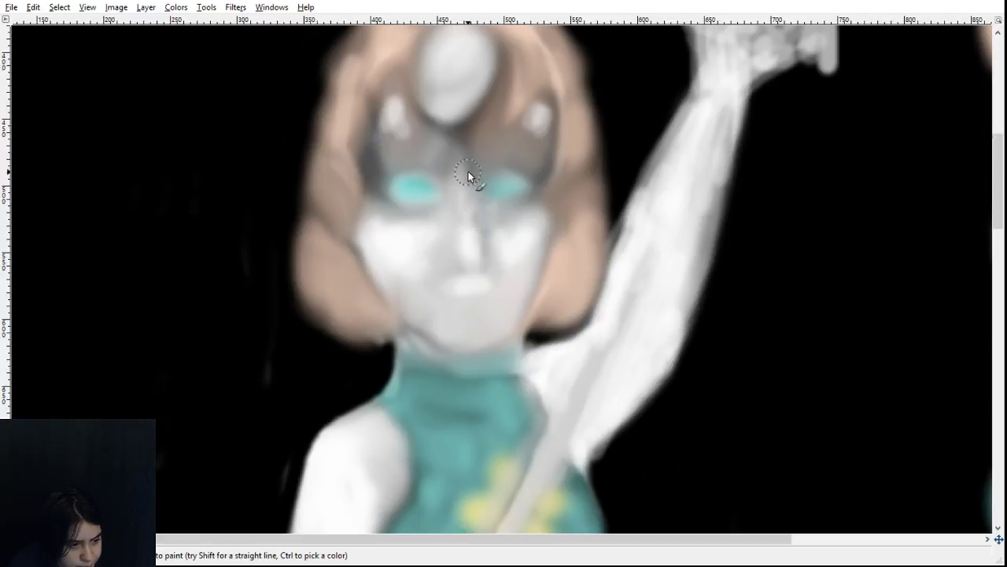
{"action": "mouse_move", "coordinate": [476, 188]}
{"action": "left_mouse_down"}
{"action": "mouse_move", "coordinate": [494, 146]}
{"action": "mouse_move", "coordinate": [479, 156]}
{"action": "mouse_move", "coordinate": [478, 245]}
{"action": "mouse_move", "coordinate": [505, 189]}
{"action": "mouse_move", "coordinate": [480, 160]}
{"action": "mouse_move", "coordinate": [514, 174]}
{"action": "mouse_move", "coordinate": [485, 156]}
{"action": "mouse_move", "coordinate": [539, 171]}
{"action": "left_mouse_up"}
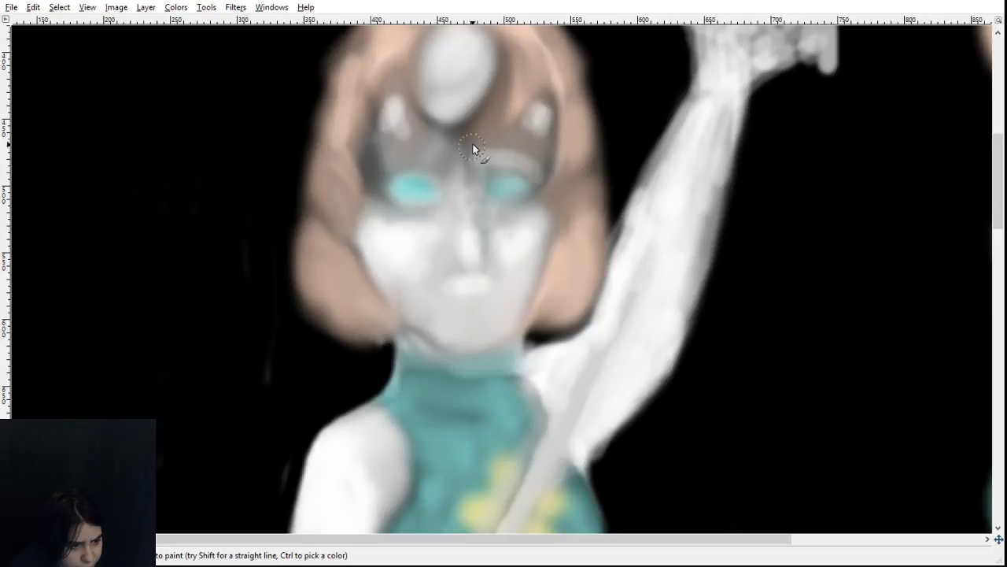
{"action": "mouse_move", "coordinate": [450, 164]}
{"action": "left_mouse_down"}
{"action": "mouse_move", "coordinate": [400, 153]}
{"action": "mouse_move", "coordinate": [391, 161]}
{"action": "left_mouse_up"}
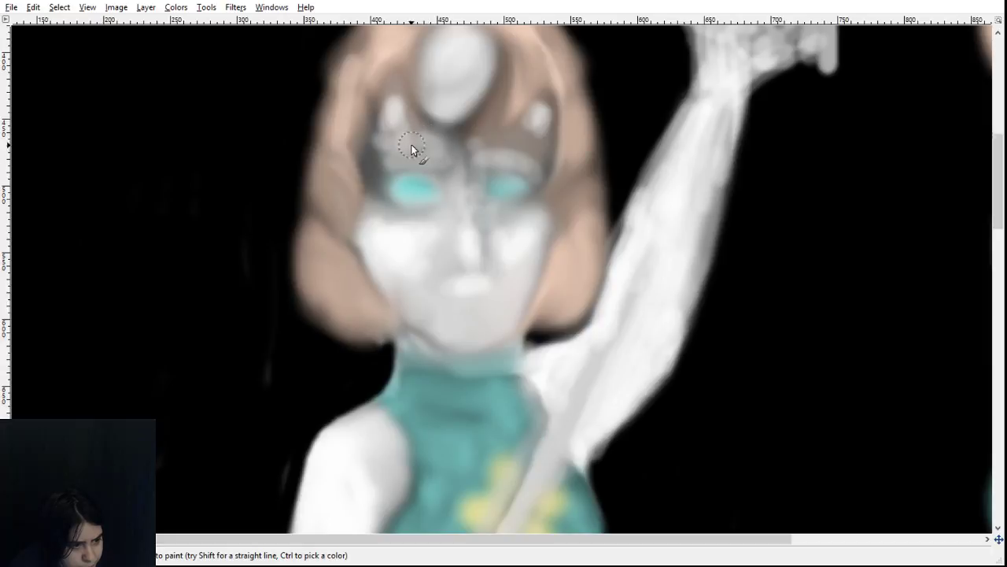
- Brighten the oval forehead gem with white strokes along its sides and lower edge
{"action": "scroll", "coordinate": [475, 204], "scroll_direction": "up", "scroll_amount": 3}
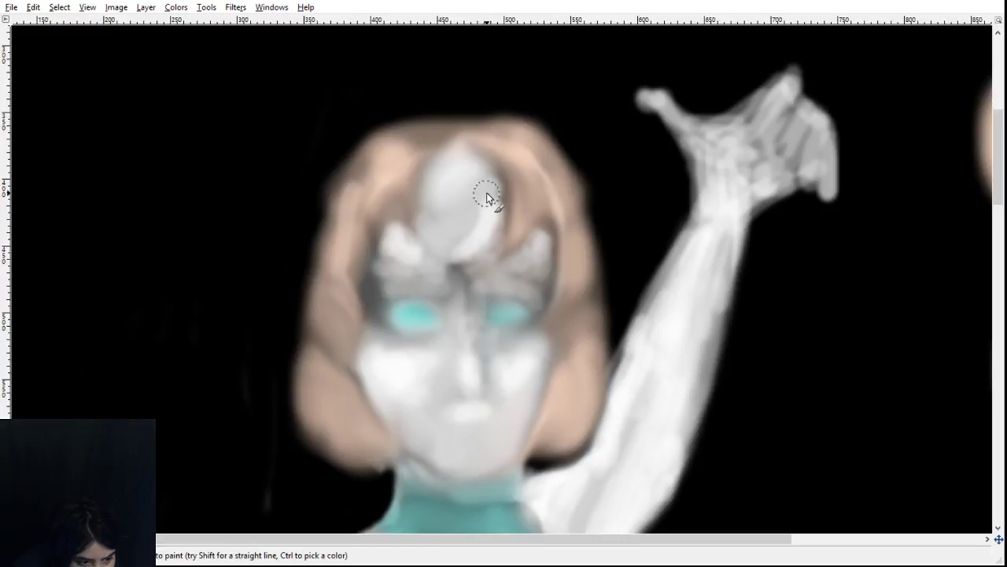
{"action": "left_click_drag", "start_coordinate": [495, 226], "coordinate": [451, 260]}
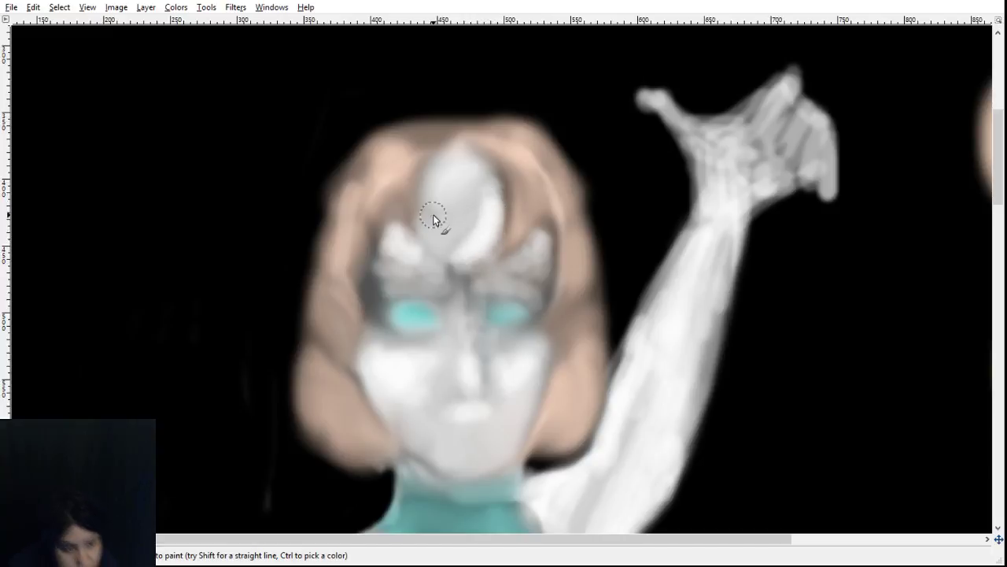
{"action": "mouse_move", "coordinate": [425, 193]}
{"action": "left_mouse_down"}
{"action": "mouse_move", "coordinate": [424, 227]}
{"action": "mouse_move", "coordinate": [442, 236]}
{"action": "mouse_move", "coordinate": [423, 173]}
{"action": "mouse_move", "coordinate": [425, 216]}
{"action": "mouse_move", "coordinate": [444, 228]}
{"action": "mouse_move", "coordinate": [422, 173]}
{"action": "mouse_move", "coordinate": [451, 250]}
{"action": "left_mouse_up"}
{"action": "mouse_move", "coordinate": [441, 216]}
{"action": "left_mouse_down"}
{"action": "mouse_move", "coordinate": [445, 171]}
{"action": "mouse_move", "coordinate": [452, 231]}
{"action": "mouse_move", "coordinate": [470, 213]}
{"action": "mouse_move", "coordinate": [458, 159]}
{"action": "mouse_move", "coordinate": [475, 211]}
{"action": "mouse_move", "coordinate": [491, 177]}
{"action": "mouse_move", "coordinate": [452, 160]}
{"action": "mouse_move", "coordinate": [480, 173]}
{"action": "mouse_move", "coordinate": [463, 252]}
{"action": "left_mouse_up"}
{"action": "key", "text": "ctrl+z"}
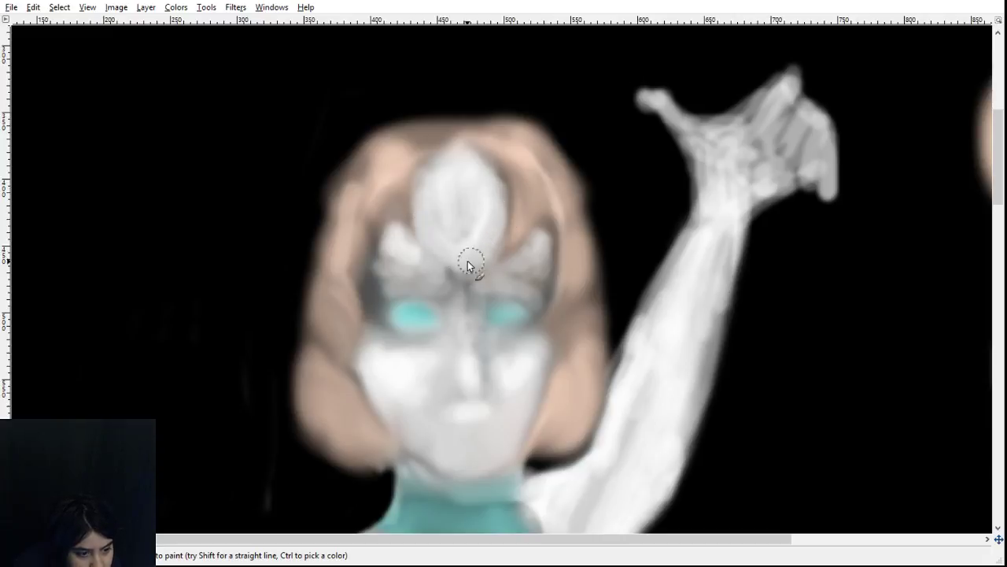
{"action": "mouse_move", "coordinate": [417, 201]}
{"action": "left_mouse_down"}
{"action": "mouse_move", "coordinate": [453, 265]}
{"action": "mouse_move", "coordinate": [496, 241]}
{"action": "left_mouse_up"}
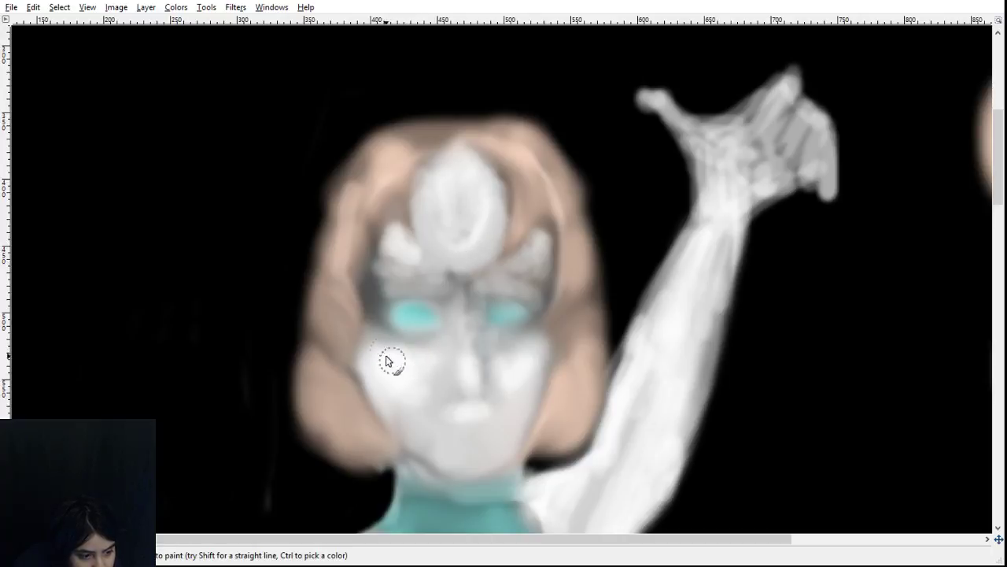
- Brighten both cheeks with white and touch up the shoulder of the lowered arm
{"action": "left_click_drag", "start_coordinate": [385, 356], "coordinate": [373, 346]}
{"action": "left_click_drag", "start_coordinate": [516, 360], "coordinate": [486, 364]}
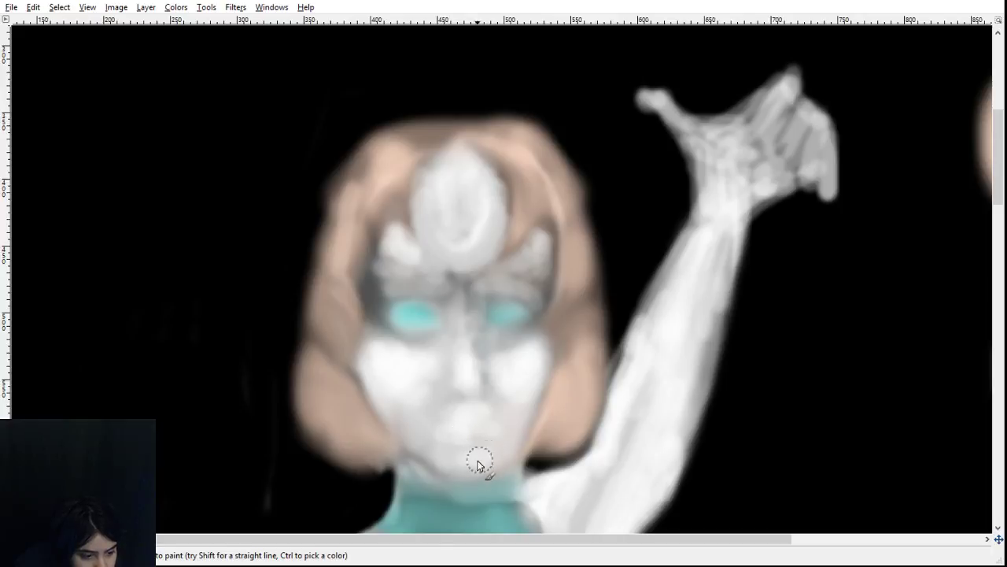
{"action": "scroll", "coordinate": [510, 400], "scroll_direction": "down", "scroll_amount": 5}
{"action": "mouse_move", "coordinate": [367, 174]}
{"action": "left_mouse_down"}
{"action": "mouse_move", "coordinate": [395, 203]}
{"action": "mouse_move", "coordinate": [333, 159]}
{"action": "mouse_move", "coordinate": [388, 179]}
{"action": "mouse_move", "coordinate": [373, 165]}
{"action": "mouse_move", "coordinate": [327, 190]}
{"action": "mouse_move", "coordinate": [382, 187]}
{"action": "left_mouse_up"}
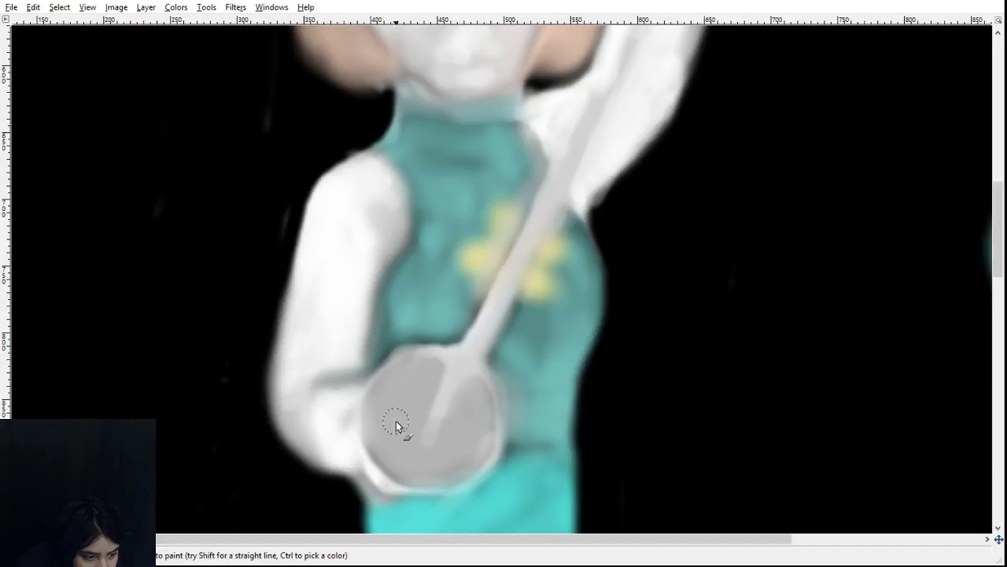
- Lighten the jawline, chin and mouth area with soft white strokes
{"action": "scroll", "coordinate": [686, 371], "scroll_direction": "up", "scroll_amount": 5}
{"action": "scroll", "coordinate": [687, 371], "scroll_direction": "down", "scroll_amount": 2}
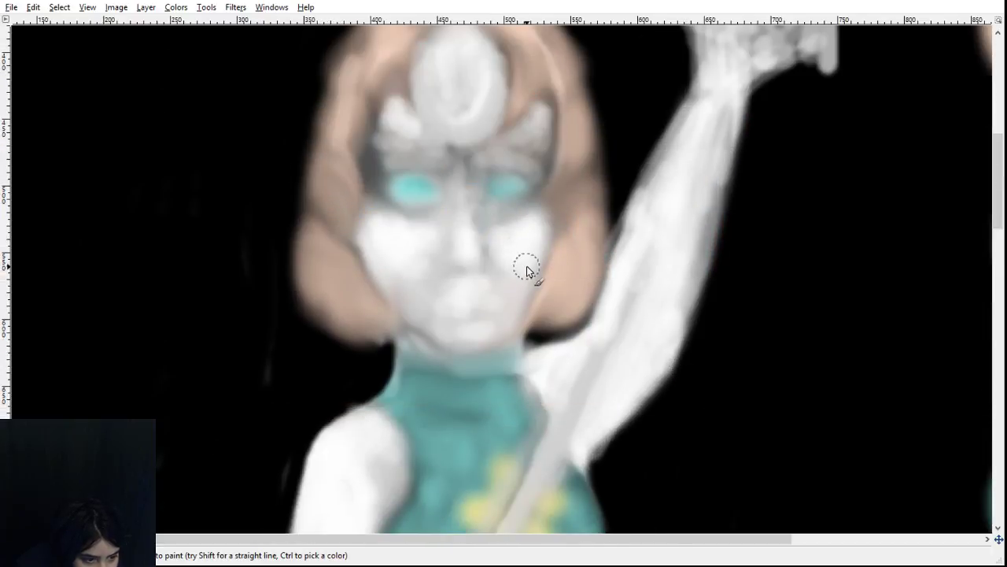
{"action": "mouse_move", "coordinate": [534, 271]}
{"action": "left_mouse_down"}
{"action": "mouse_move", "coordinate": [468, 338]}
{"action": "mouse_move", "coordinate": [443, 339]}
{"action": "left_mouse_up"}
{"action": "mouse_move", "coordinate": [478, 299]}
{"action": "left_mouse_down"}
{"action": "mouse_move", "coordinate": [450, 295]}
{"action": "mouse_move", "coordinate": [478, 293]}
{"action": "left_mouse_up"}
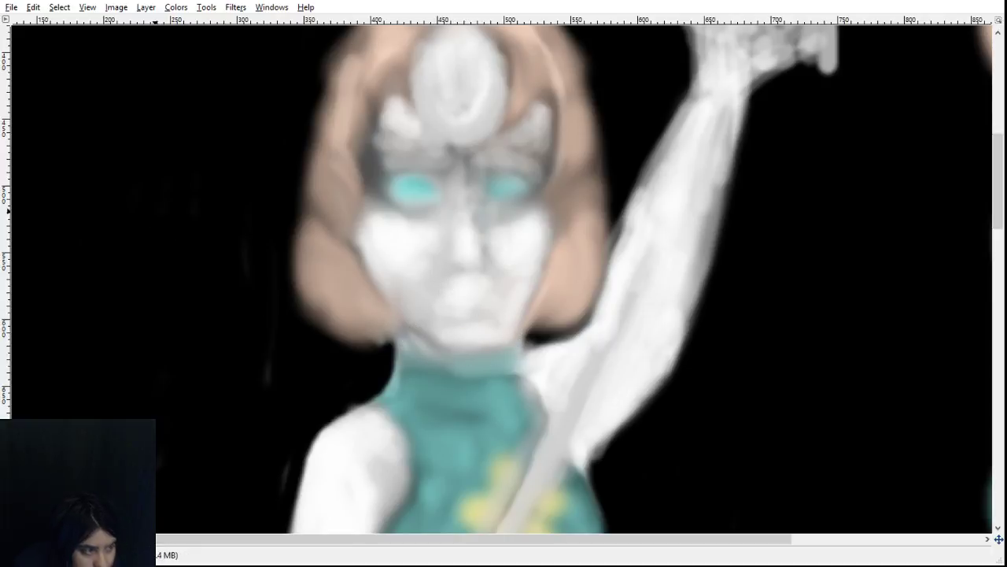
- Paint the lips with the pale pink from the colour swatch
{"action": "scroll", "coordinate": [560, 290], "scroll_direction": "up", "scroll_amount": 4}
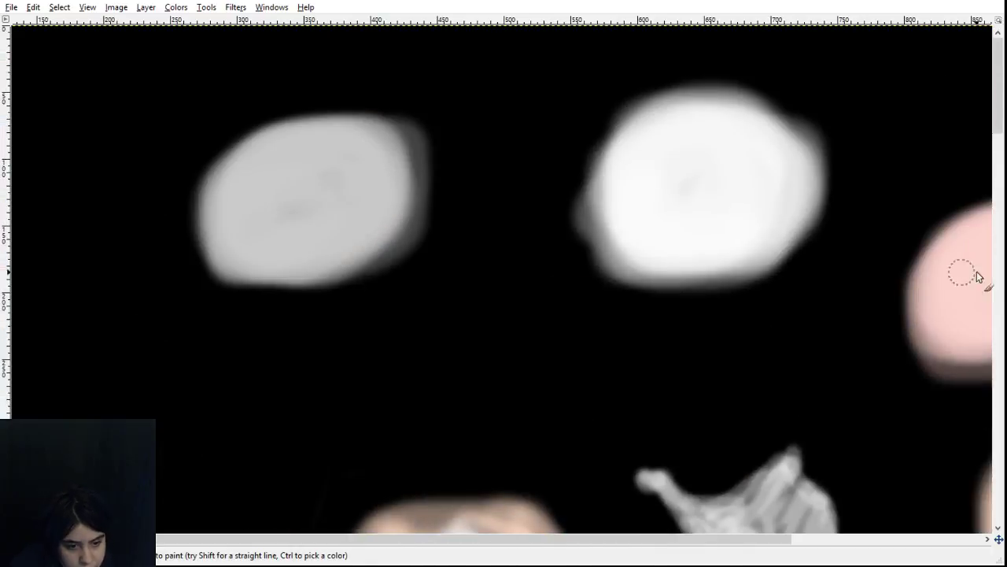
{"action": "scroll", "coordinate": [898, 415], "scroll_direction": "down", "scroll_amount": 4}
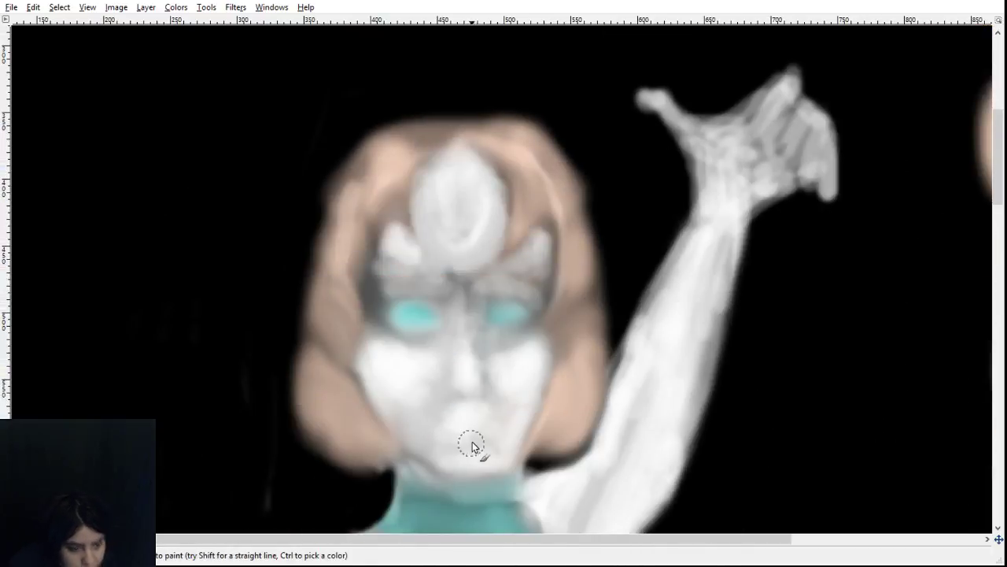
{"action": "mouse_move", "coordinate": [469, 423]}
{"action": "left_mouse_down"}
{"action": "mouse_move", "coordinate": [479, 421]}
{"action": "mouse_move", "coordinate": [449, 423]}
{"action": "left_mouse_up"}
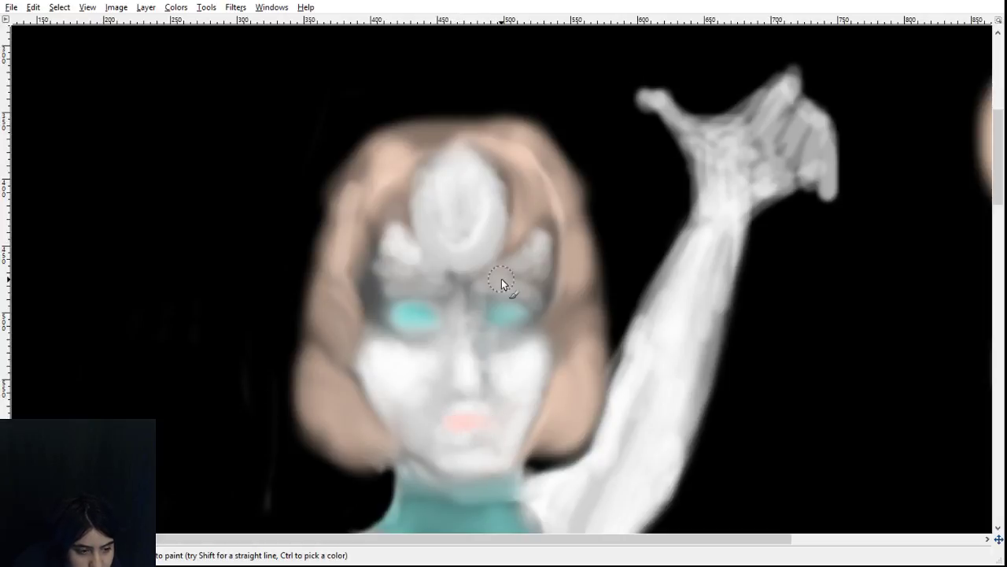
- Sample the peach hair colour and brush the lips over into a pale peach tone
{"action": "left_click", "coordinate": [353, 395], "text": "ctrl"}
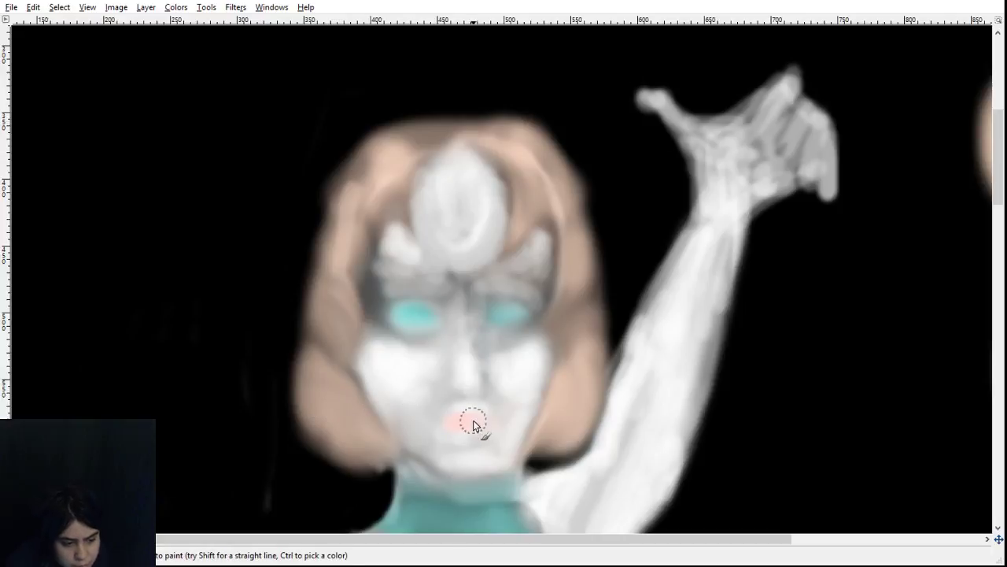
{"action": "left_click_drag", "start_coordinate": [474, 421], "coordinate": [461, 420]}
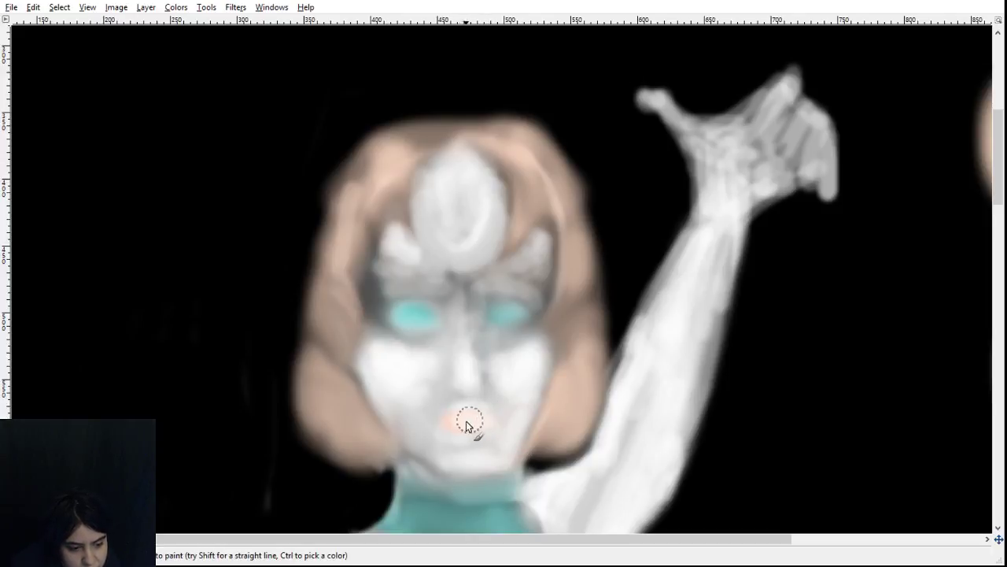
{"action": "mouse_move", "coordinate": [466, 426]}
{"action": "left_mouse_down"}
{"action": "mouse_move", "coordinate": [464, 469]}
{"action": "mouse_move", "coordinate": [451, 422]}
{"action": "left_mouse_up"}
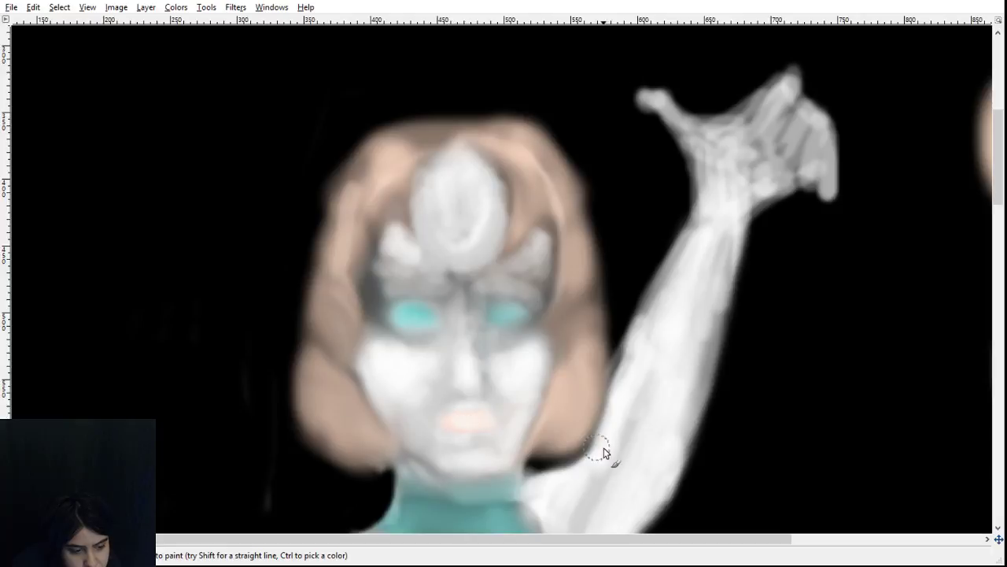
- Paint near-white highlights on both eyelids and brows, and add whites to both eyes around the turquoise irises
{"action": "left_click", "coordinate": [100, 158]}
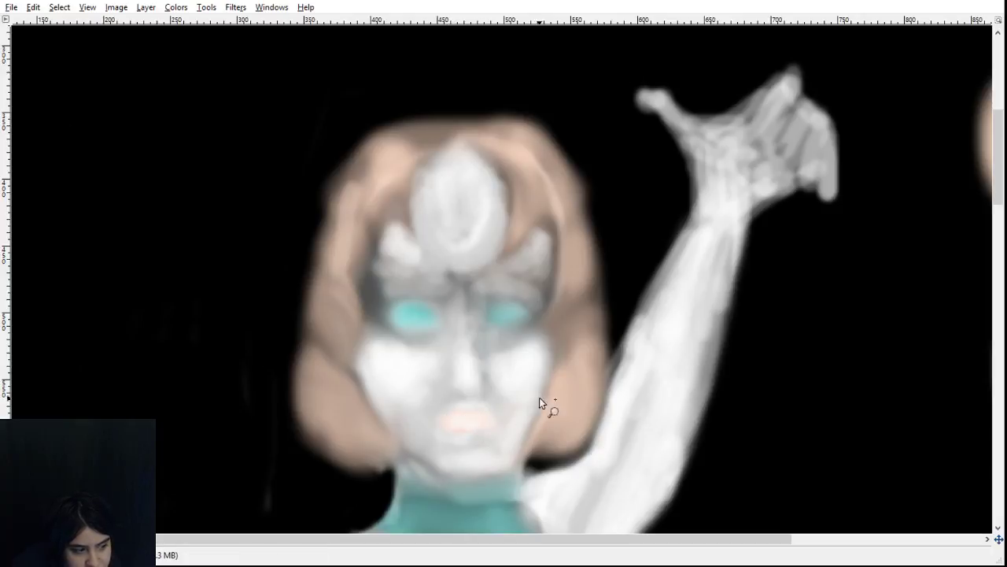
{"action": "left_click", "coordinate": [501, 363]}
{"action": "scroll", "coordinate": [502, 366], "scroll_direction": "down", "scroll_amount": 2}
{"action": "scroll", "coordinate": [502, 366], "scroll_direction": "up", "scroll_amount": 2}
{"action": "scroll", "coordinate": [502, 366], "scroll_direction": "down", "scroll_amount": 1}
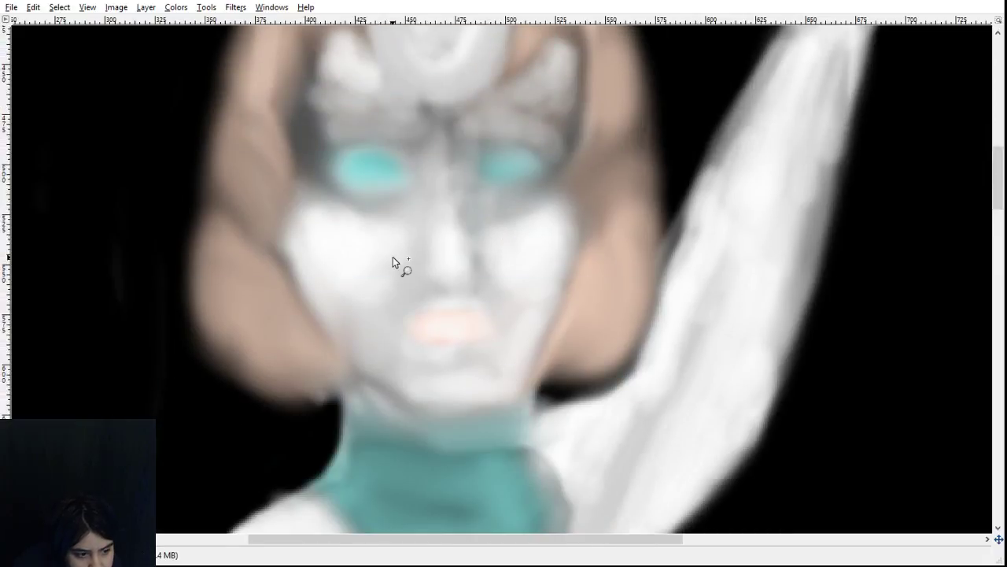
{"action": "left_click", "coordinate": [118, 118]}
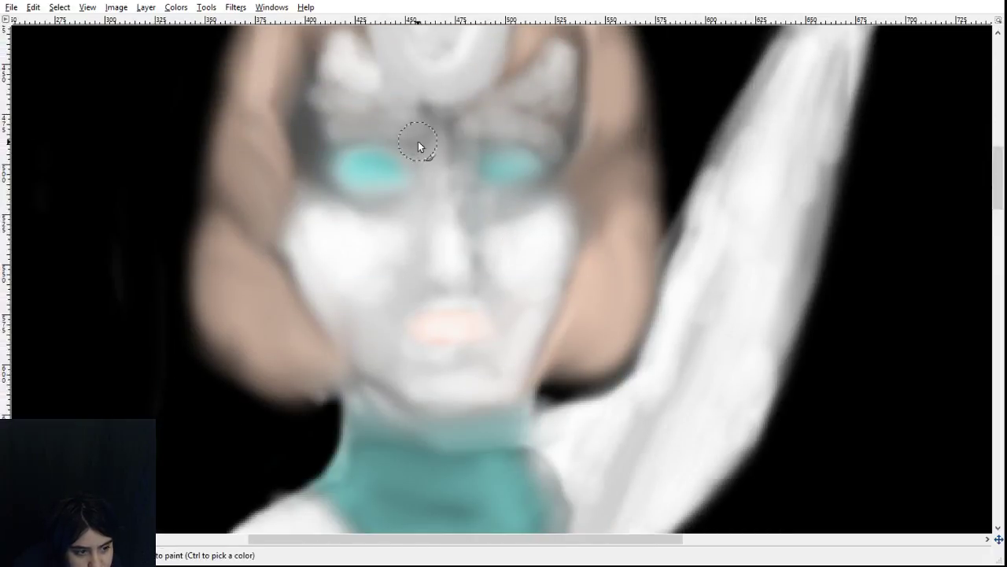
{"action": "mouse_move", "coordinate": [334, 140]}
{"action": "left_mouse_down"}
{"action": "mouse_move", "coordinate": [374, 129]}
{"action": "mouse_move", "coordinate": [376, 144]}
{"action": "mouse_move", "coordinate": [403, 152]}
{"action": "mouse_move", "coordinate": [352, 127]}
{"action": "left_mouse_up"}
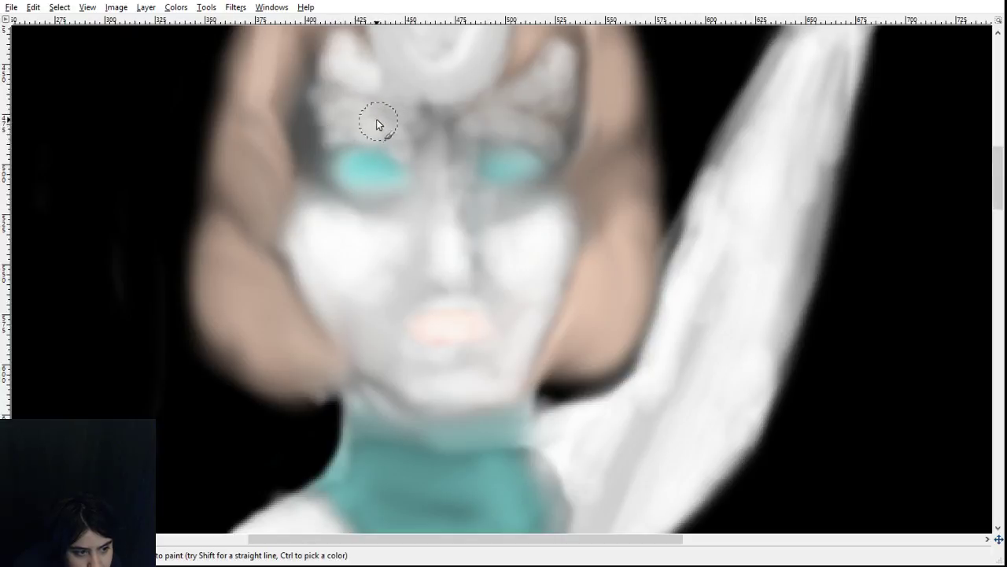
{"action": "mouse_move", "coordinate": [474, 132]}
{"action": "left_mouse_down"}
{"action": "mouse_move", "coordinate": [515, 136]}
{"action": "mouse_move", "coordinate": [499, 146]}
{"action": "mouse_move", "coordinate": [510, 135]}
{"action": "mouse_move", "coordinate": [556, 145]}
{"action": "mouse_move", "coordinate": [496, 119]}
{"action": "mouse_move", "coordinate": [466, 135]}
{"action": "mouse_move", "coordinate": [509, 130]}
{"action": "left_mouse_up"}
{"action": "mouse_move", "coordinate": [526, 175]}
{"action": "left_mouse_down"}
{"action": "mouse_move", "coordinate": [530, 151]}
{"action": "mouse_move", "coordinate": [527, 180]}
{"action": "mouse_move", "coordinate": [514, 189]}
{"action": "mouse_move", "coordinate": [524, 185]}
{"action": "mouse_move", "coordinate": [486, 184]}
{"action": "left_mouse_up"}
{"action": "mouse_move", "coordinate": [344, 182]}
{"action": "left_mouse_down"}
{"action": "mouse_move", "coordinate": [365, 158]}
{"action": "mouse_move", "coordinate": [355, 182]}
{"action": "mouse_move", "coordinate": [376, 191]}
{"action": "mouse_move", "coordinate": [400, 166]}
{"action": "left_mouse_up"}
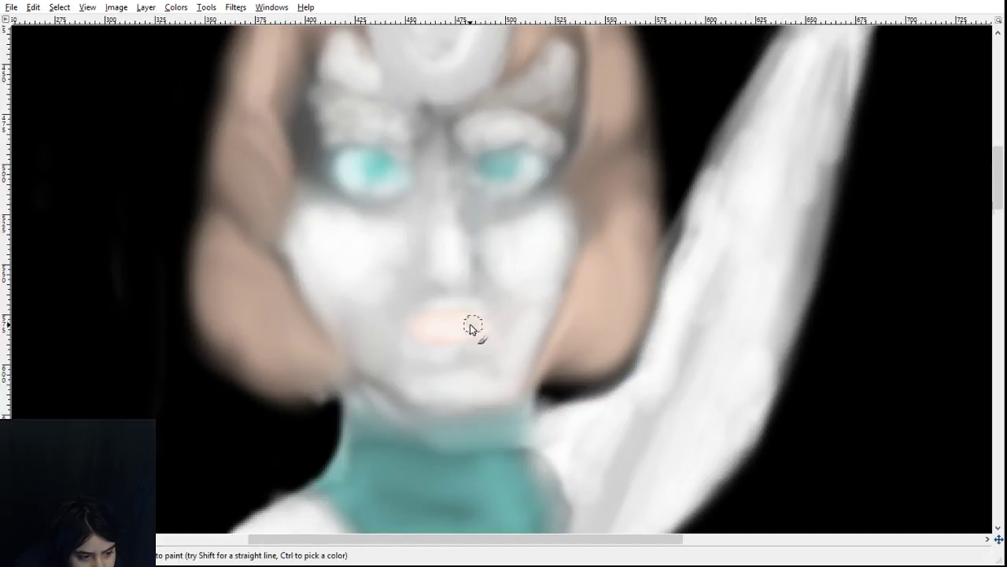
- Paint a light-grey parting line between the lips and smudge the lips and the eye beside the raised arm
{"action": "mouse_move", "coordinate": [470, 326]}
{"action": "left_mouse_down"}
{"action": "mouse_move", "coordinate": [406, 336]}
{"action": "mouse_move", "coordinate": [488, 325]}
{"action": "mouse_move", "coordinate": [418, 327]}
{"action": "left_mouse_up"}
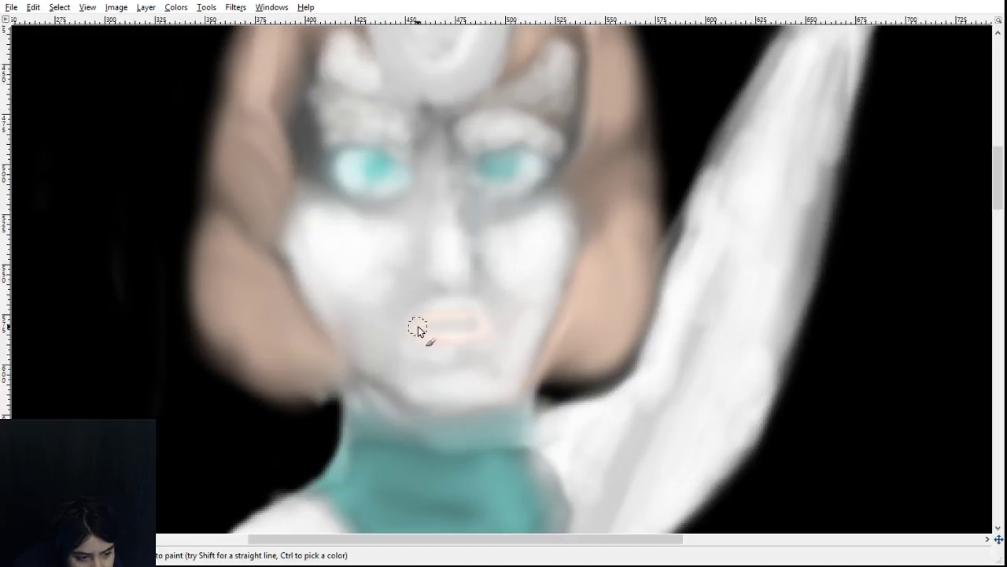
{"action": "key", "text": "s"}
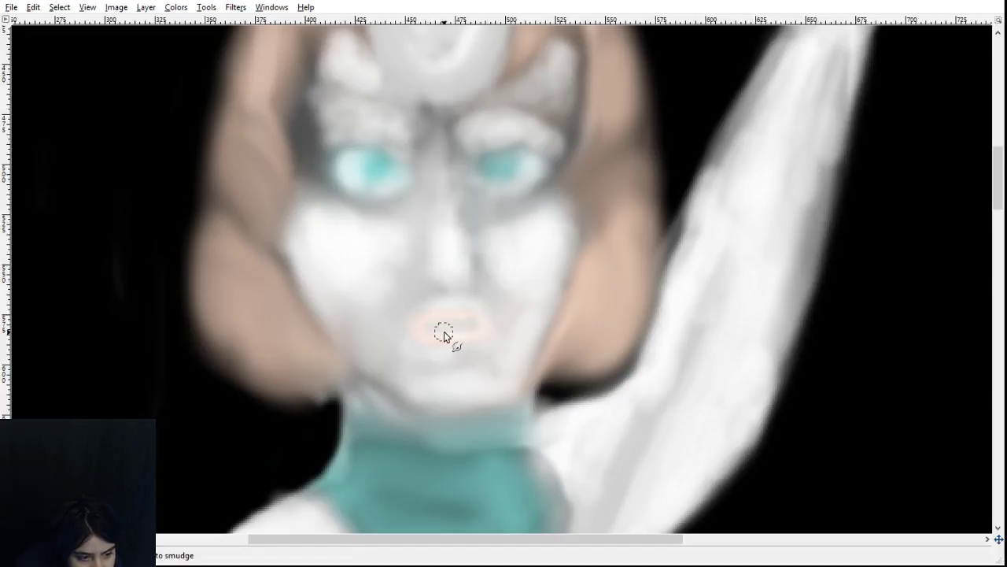
{"action": "mouse_move", "coordinate": [443, 324]}
{"action": "left_mouse_down"}
{"action": "mouse_move", "coordinate": [398, 327]}
{"action": "mouse_move", "coordinate": [482, 326]}
{"action": "left_mouse_up"}
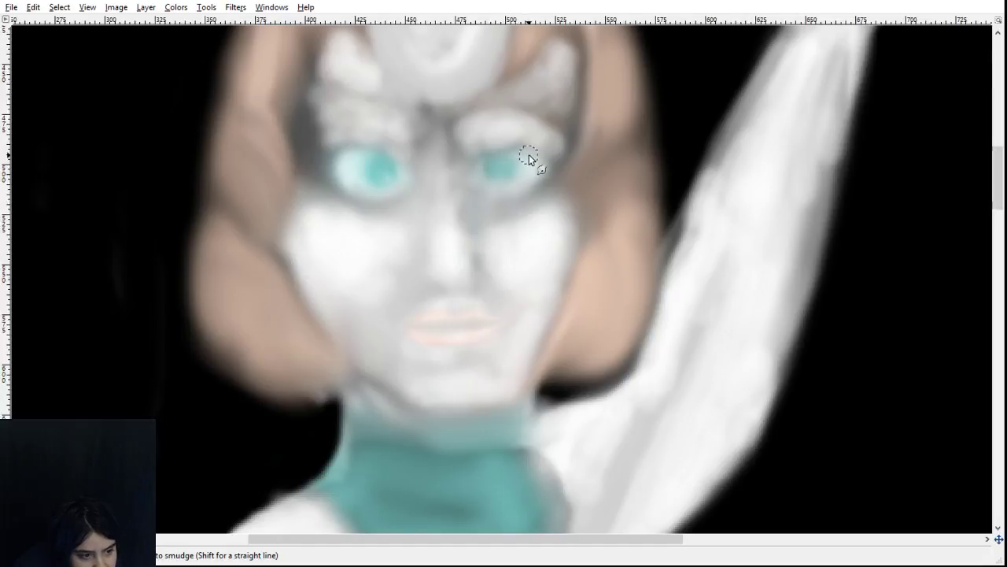
{"action": "mouse_move", "coordinate": [487, 168]}
{"action": "left_mouse_down"}
{"action": "mouse_move", "coordinate": [516, 152]}
{"action": "mouse_move", "coordinate": [511, 173]}
{"action": "mouse_move", "coordinate": [478, 163]}
{"action": "mouse_move", "coordinate": [507, 145]}
{"action": "mouse_move", "coordinate": [527, 155]}
{"action": "mouse_move", "coordinate": [491, 149]}
{"action": "mouse_move", "coordinate": [510, 168]}
{"action": "mouse_move", "coordinate": [526, 151]}
{"action": "mouse_move", "coordinate": [499, 149]}
{"action": "left_mouse_up"}
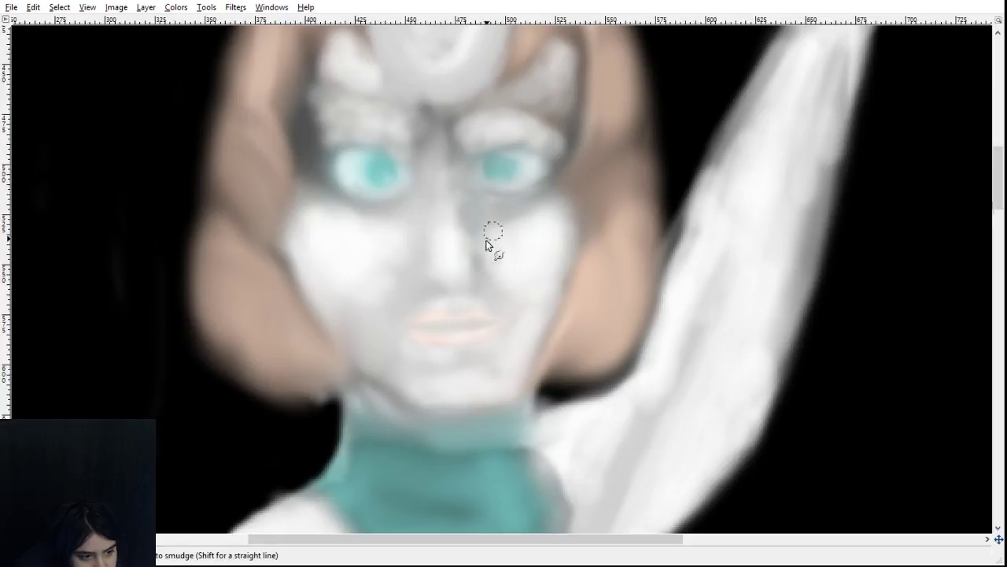
- Smudge the grey shadows beneath both eyes and beside the nose to soften them
{"action": "left_click_drag", "start_coordinate": [543, 184], "coordinate": [490, 200]}
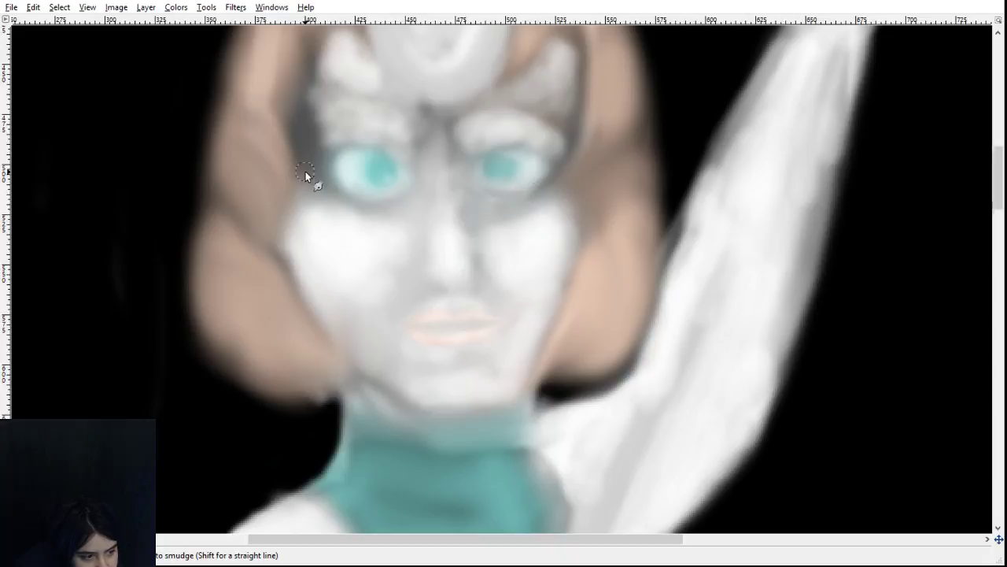
{"action": "left_click_drag", "start_coordinate": [305, 171], "coordinate": [356, 204]}
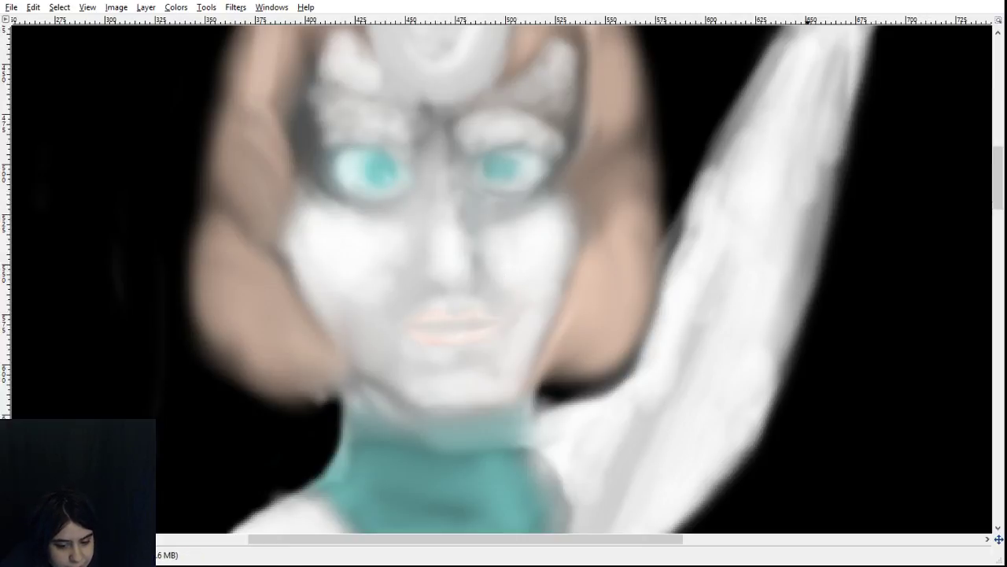
{"action": "left_click_drag", "start_coordinate": [496, 211], "coordinate": [523, 221]}
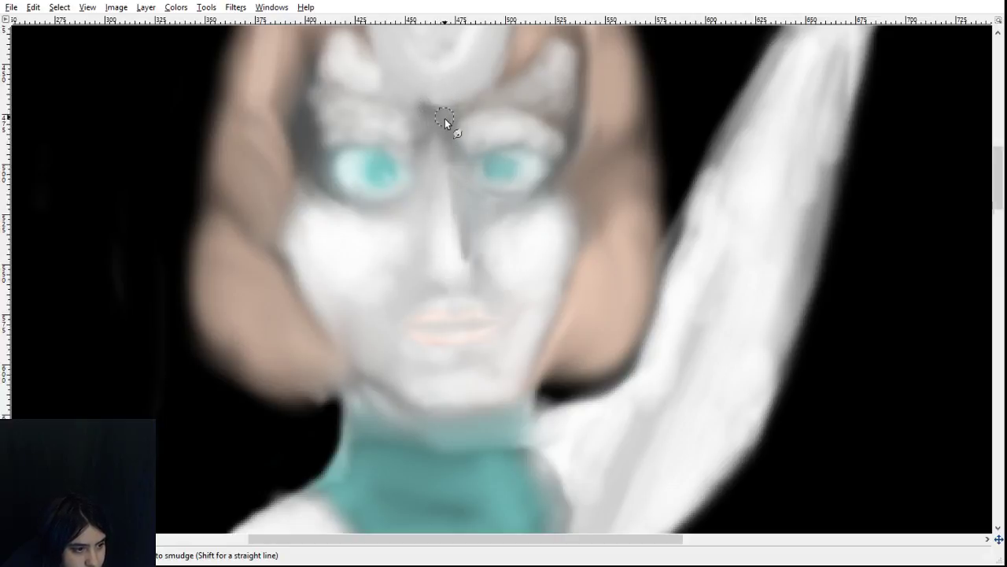
- Smudge the dark area between the brows and blend the brow and eyelid farther from the raised arm into soft grey
{"action": "left_click_drag", "start_coordinate": [463, 128], "coordinate": [431, 166]}
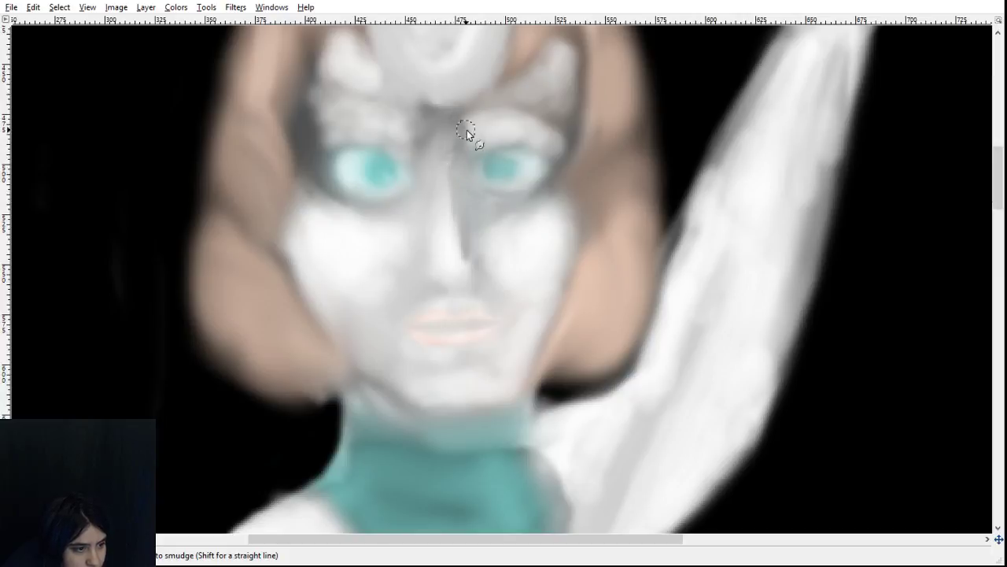
{"action": "mouse_move", "coordinate": [467, 130]}
{"action": "left_mouse_down"}
{"action": "mouse_move", "coordinate": [439, 171]}
{"action": "mouse_move", "coordinate": [450, 174]}
{"action": "mouse_move", "coordinate": [456, 140]}
{"action": "mouse_move", "coordinate": [437, 176]}
{"action": "mouse_move", "coordinate": [453, 136]}
{"action": "mouse_move", "coordinate": [428, 159]}
{"action": "mouse_move", "coordinate": [432, 151]}
{"action": "mouse_move", "coordinate": [449, 162]}
{"action": "mouse_move", "coordinate": [453, 121]}
{"action": "mouse_move", "coordinate": [438, 147]}
{"action": "mouse_move", "coordinate": [427, 117]}
{"action": "mouse_move", "coordinate": [417, 135]}
{"action": "mouse_move", "coordinate": [427, 130]}
{"action": "mouse_move", "coordinate": [409, 118]}
{"action": "mouse_move", "coordinate": [429, 138]}
{"action": "mouse_move", "coordinate": [403, 124]}
{"action": "mouse_move", "coordinate": [444, 134]}
{"action": "mouse_move", "coordinate": [400, 118]}
{"action": "left_mouse_up"}
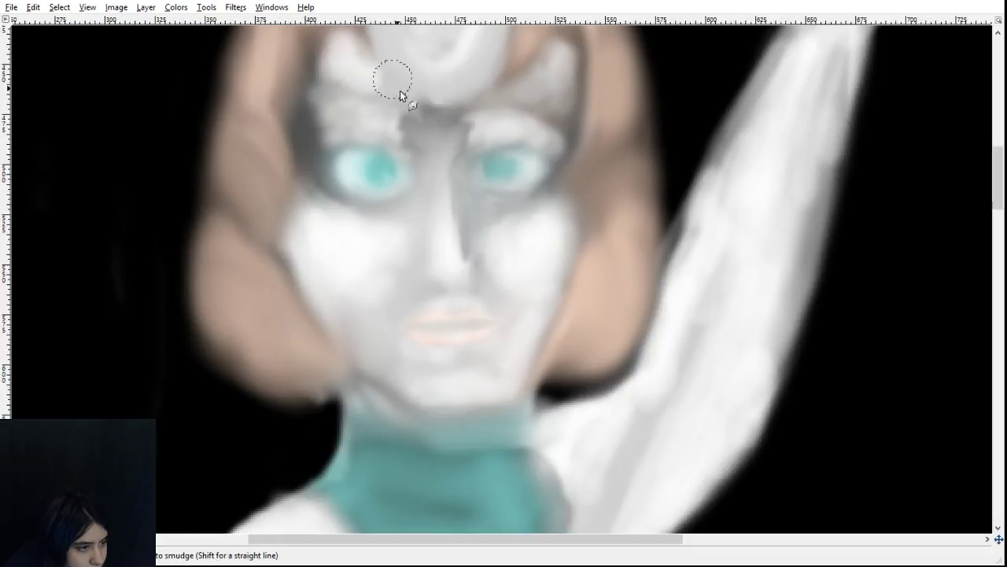
{"action": "left_click_drag", "start_coordinate": [418, 143], "coordinate": [409, 142]}
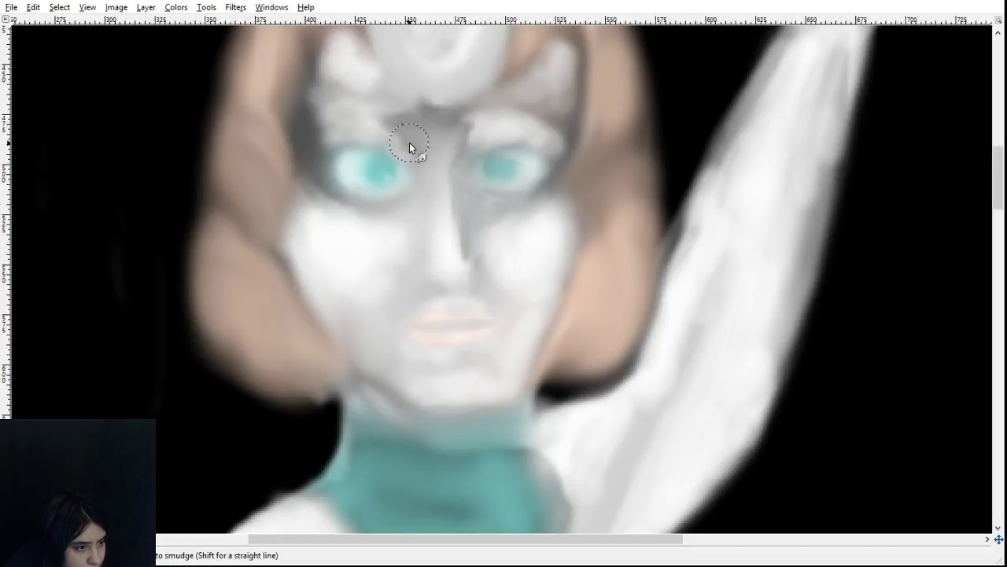
{"action": "left_click_drag", "start_coordinate": [396, 102], "coordinate": [407, 127]}
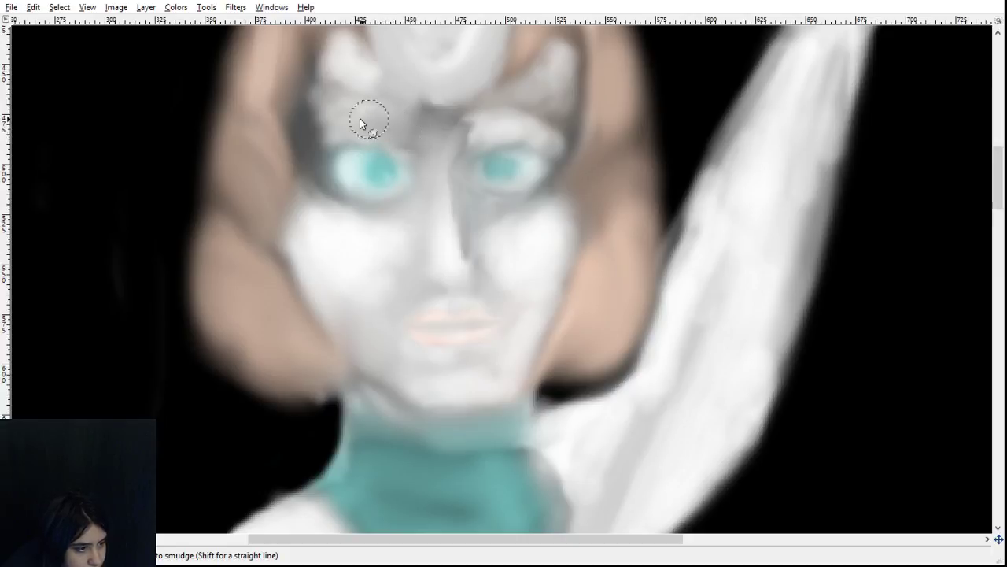
{"action": "mouse_move", "coordinate": [359, 119]}
{"action": "left_mouse_down"}
{"action": "mouse_move", "coordinate": [337, 137]}
{"action": "mouse_move", "coordinate": [358, 131]}
{"action": "mouse_move", "coordinate": [341, 139]}
{"action": "mouse_move", "coordinate": [317, 111]}
{"action": "mouse_move", "coordinate": [324, 146]}
{"action": "mouse_move", "coordinate": [300, 241]}
{"action": "mouse_move", "coordinate": [311, 191]}
{"action": "mouse_move", "coordinate": [335, 162]}
{"action": "left_mouse_up"}
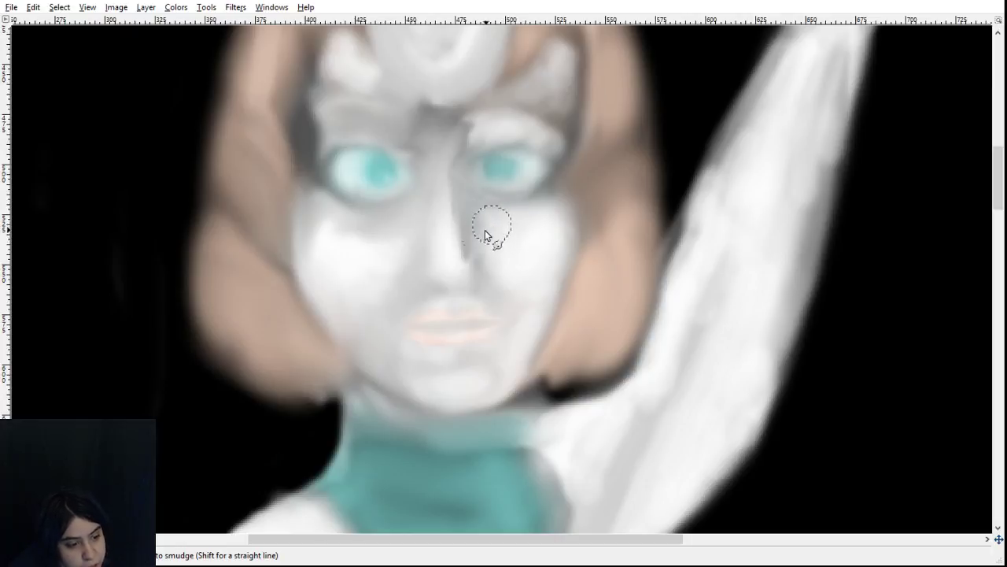
- Smudge the shadow along the side of the nose and blend the brow and eyelid beside the raised arm
{"action": "left_click_drag", "start_coordinate": [461, 197], "coordinate": [474, 306]}
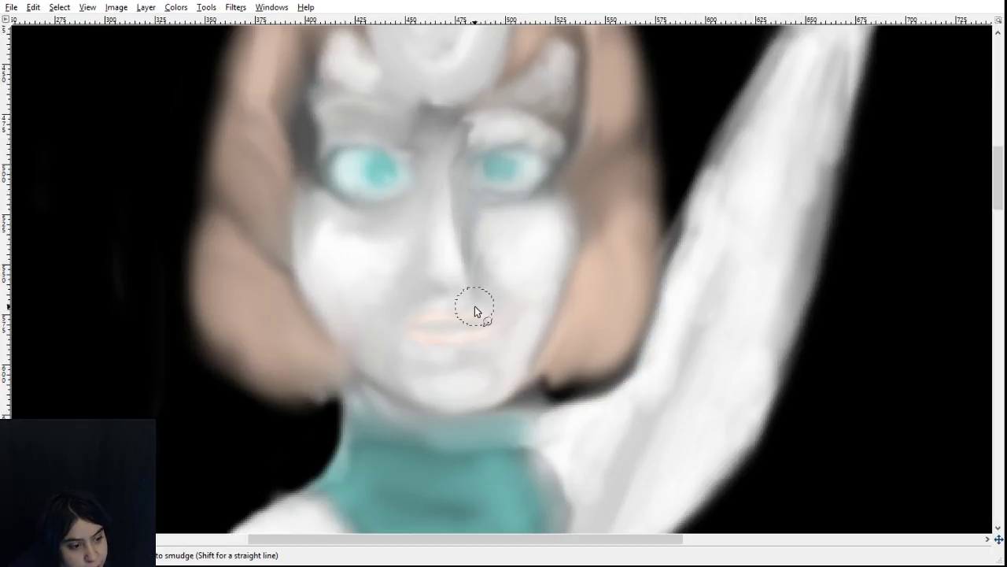
{"action": "mouse_move", "coordinate": [462, 234]}
{"action": "left_mouse_down"}
{"action": "mouse_move", "coordinate": [479, 307]}
{"action": "mouse_move", "coordinate": [480, 268]}
{"action": "mouse_move", "coordinate": [464, 297]}
{"action": "mouse_move", "coordinate": [450, 251]}
{"action": "mouse_move", "coordinate": [461, 283]}
{"action": "mouse_move", "coordinate": [447, 263]}
{"action": "mouse_move", "coordinate": [447, 279]}
{"action": "mouse_move", "coordinate": [441, 258]}
{"action": "mouse_move", "coordinate": [458, 287]}
{"action": "mouse_move", "coordinate": [453, 275]}
{"action": "mouse_move", "coordinate": [463, 281]}
{"action": "mouse_move", "coordinate": [527, 242]}
{"action": "mouse_move", "coordinate": [489, 257]}
{"action": "mouse_move", "coordinate": [495, 248]}
{"action": "mouse_move", "coordinate": [483, 318]}
{"action": "mouse_move", "coordinate": [491, 268]}
{"action": "mouse_move", "coordinate": [492, 301]}
{"action": "mouse_move", "coordinate": [466, 315]}
{"action": "left_mouse_up"}
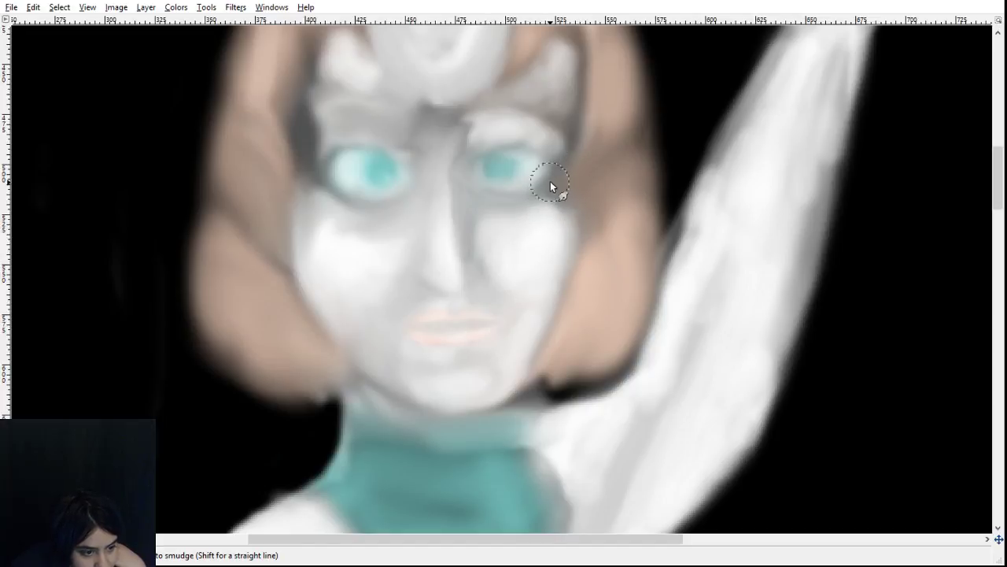
{"action": "mouse_move", "coordinate": [571, 180]}
{"action": "left_mouse_down"}
{"action": "mouse_move", "coordinate": [548, 232]}
{"action": "mouse_move", "coordinate": [558, 94]}
{"action": "mouse_move", "coordinate": [561, 162]}
{"action": "mouse_move", "coordinate": [541, 139]}
{"action": "mouse_move", "coordinate": [495, 144]}
{"action": "mouse_move", "coordinate": [578, 166]}
{"action": "mouse_move", "coordinate": [561, 166]}
{"action": "mouse_move", "coordinate": [539, 145]}
{"action": "left_mouse_up"}
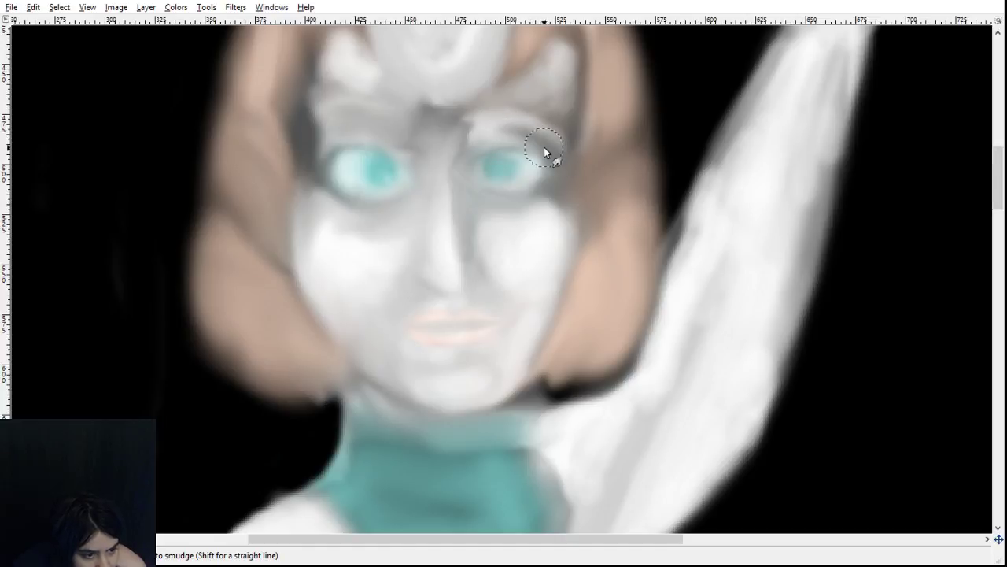
{"action": "left_click_drag", "start_coordinate": [536, 149], "coordinate": [491, 125]}
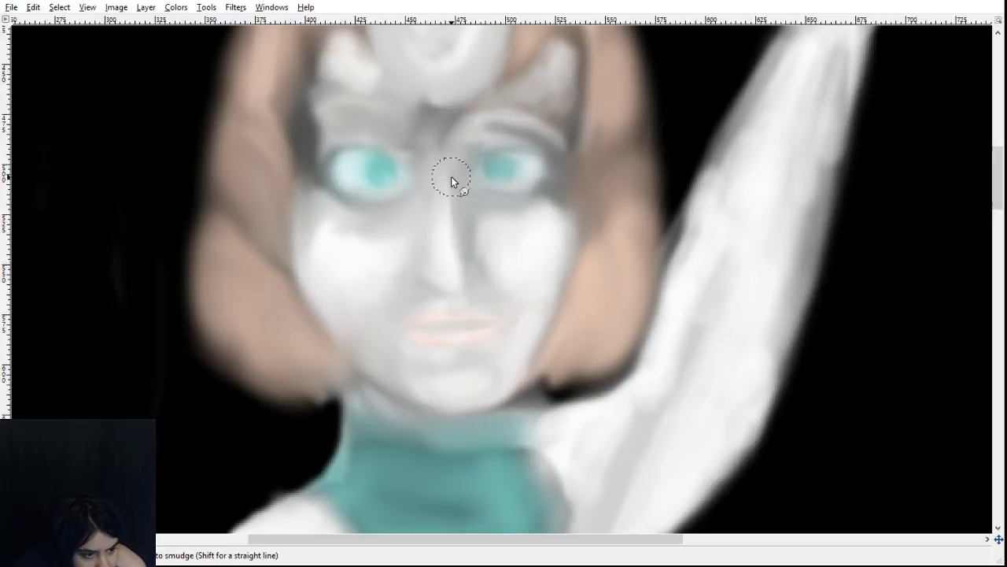
{"action": "left_click_drag", "start_coordinate": [451, 176], "coordinate": [465, 124]}
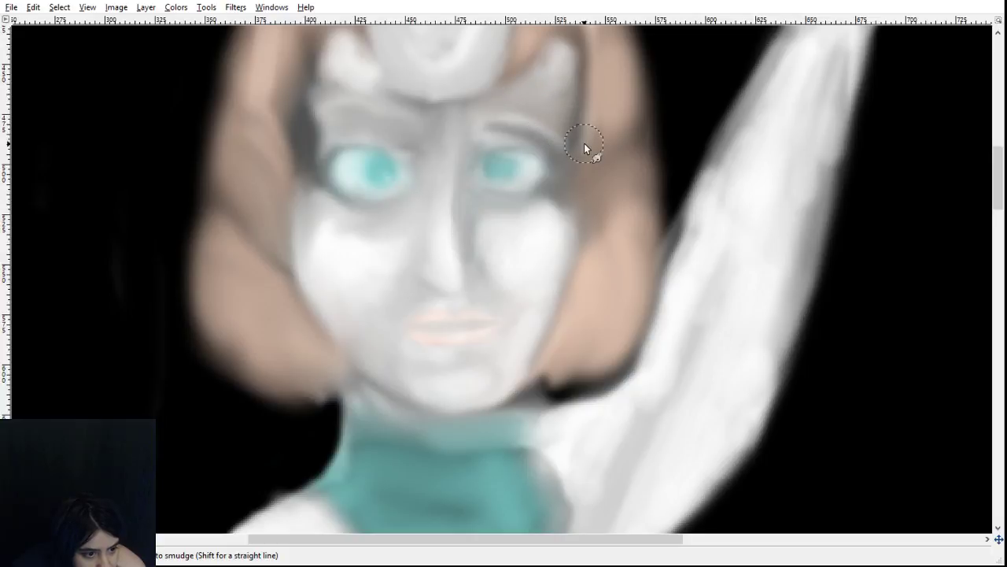
{"action": "mouse_move", "coordinate": [505, 126]}
{"action": "left_mouse_down"}
{"action": "mouse_move", "coordinate": [555, 136]}
{"action": "mouse_move", "coordinate": [477, 134]}
{"action": "mouse_move", "coordinate": [542, 116]}
{"action": "mouse_move", "coordinate": [478, 142]}
{"action": "mouse_move", "coordinate": [519, 135]}
{"action": "mouse_move", "coordinate": [508, 123]}
{"action": "mouse_move", "coordinate": [484, 145]}
{"action": "mouse_move", "coordinate": [540, 130]}
{"action": "left_mouse_up"}
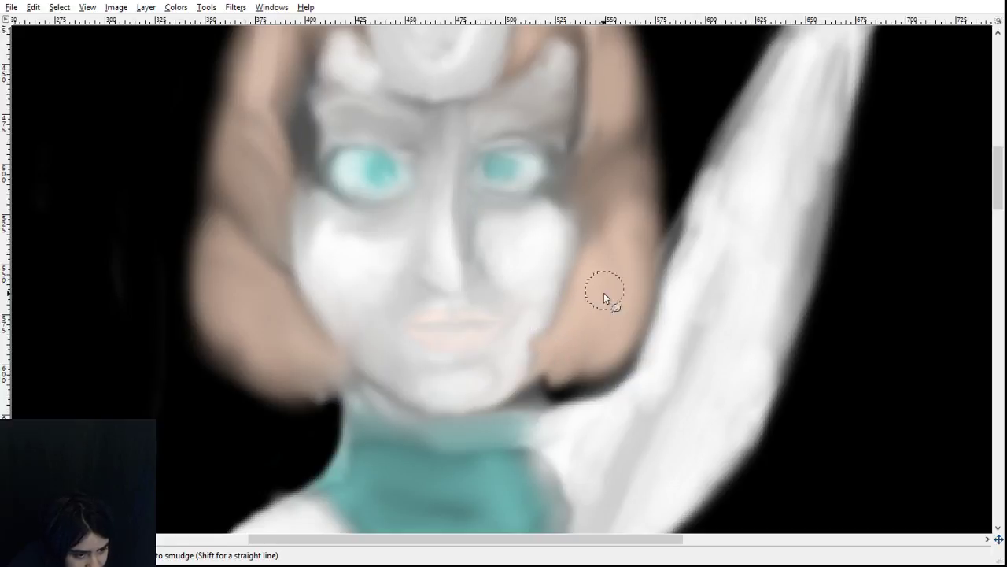
- Smudge the hair inward into pointed tips over the jaw beside the raised arm and a curl over the opposite cheek
{"action": "mouse_move", "coordinate": [554, 338]}
{"action": "left_mouse_down"}
{"action": "mouse_move", "coordinate": [516, 349]}
{"action": "mouse_move", "coordinate": [507, 308]}
{"action": "mouse_move", "coordinate": [586, 344]}
{"action": "mouse_move", "coordinate": [527, 333]}
{"action": "mouse_move", "coordinate": [605, 264]}
{"action": "mouse_move", "coordinate": [599, 327]}
{"action": "mouse_move", "coordinate": [569, 342]}
{"action": "mouse_move", "coordinate": [499, 303]}
{"action": "mouse_move", "coordinate": [592, 281]}
{"action": "mouse_move", "coordinate": [582, 350]}
{"action": "mouse_move", "coordinate": [580, 339]}
{"action": "mouse_move", "coordinate": [574, 355]}
{"action": "mouse_move", "coordinate": [488, 353]}
{"action": "mouse_move", "coordinate": [562, 350]}
{"action": "mouse_move", "coordinate": [560, 360]}
{"action": "mouse_move", "coordinate": [570, 344]}
{"action": "mouse_move", "coordinate": [604, 344]}
{"action": "mouse_move", "coordinate": [562, 376]}
{"action": "mouse_move", "coordinate": [585, 406]}
{"action": "mouse_move", "coordinate": [582, 370]}
{"action": "mouse_move", "coordinate": [495, 402]}
{"action": "mouse_move", "coordinate": [606, 363]}
{"action": "left_mouse_up"}
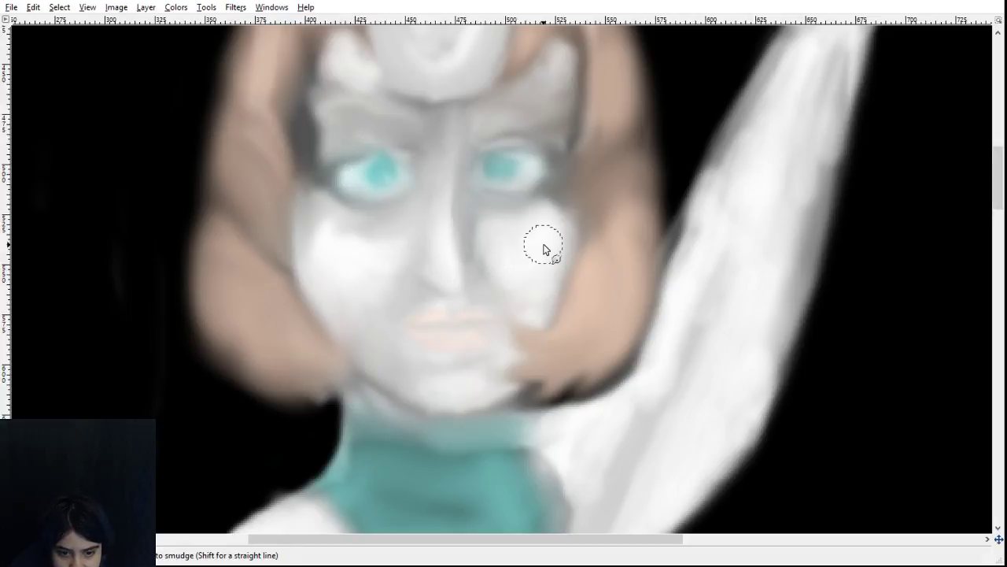
{"action": "left_click_drag", "start_coordinate": [491, 314], "coordinate": [504, 324]}
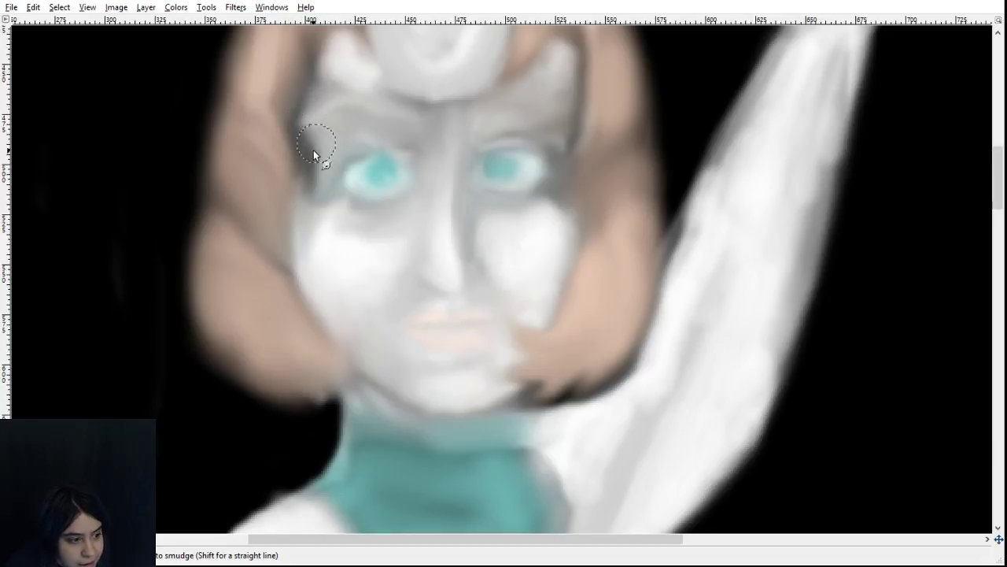
{"action": "mouse_move", "coordinate": [321, 166]}
{"action": "left_mouse_down"}
{"action": "mouse_move", "coordinate": [295, 129]}
{"action": "mouse_move", "coordinate": [296, 111]}
{"action": "mouse_move", "coordinate": [303, 159]}
{"action": "mouse_move", "coordinate": [283, 115]}
{"action": "mouse_move", "coordinate": [270, 154]}
{"action": "mouse_move", "coordinate": [286, 113]}
{"action": "mouse_move", "coordinate": [285, 63]}
{"action": "mouse_move", "coordinate": [288, 114]}
{"action": "mouse_move", "coordinate": [306, 131]}
{"action": "mouse_move", "coordinate": [273, 122]}
{"action": "mouse_move", "coordinate": [294, 118]}
{"action": "mouse_move", "coordinate": [278, 155]}
{"action": "mouse_move", "coordinate": [295, 161]}
{"action": "mouse_move", "coordinate": [275, 143]}
{"action": "mouse_move", "coordinate": [310, 198]}
{"action": "mouse_move", "coordinate": [266, 161]}
{"action": "left_mouse_up"}
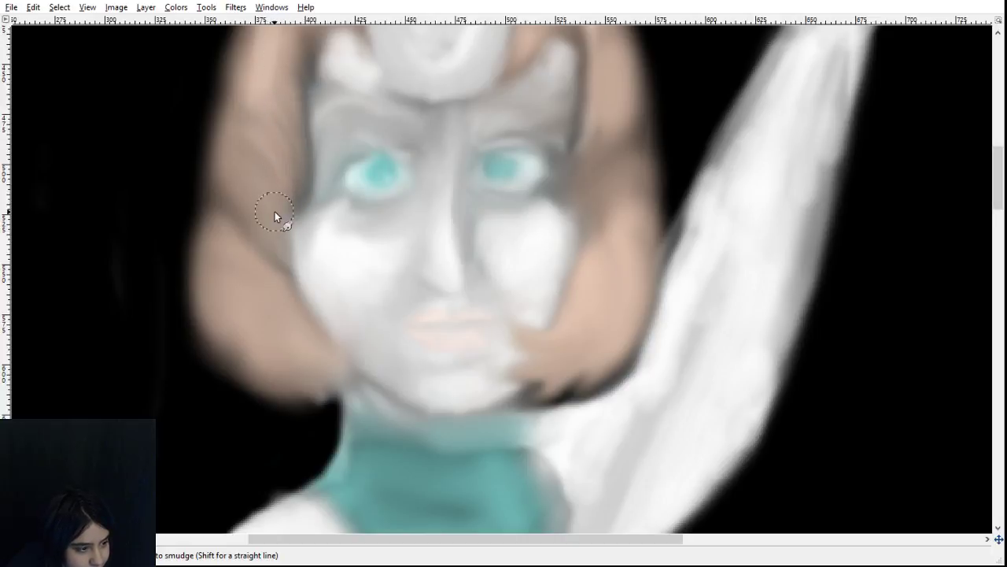
{"action": "mouse_move", "coordinate": [296, 210]}
{"action": "left_mouse_down"}
{"action": "mouse_move", "coordinate": [333, 247]}
{"action": "mouse_move", "coordinate": [287, 226]}
{"action": "mouse_move", "coordinate": [348, 209]}
{"action": "mouse_move", "coordinate": [303, 238]}
{"action": "mouse_move", "coordinate": [355, 226]}
{"action": "left_mouse_up"}
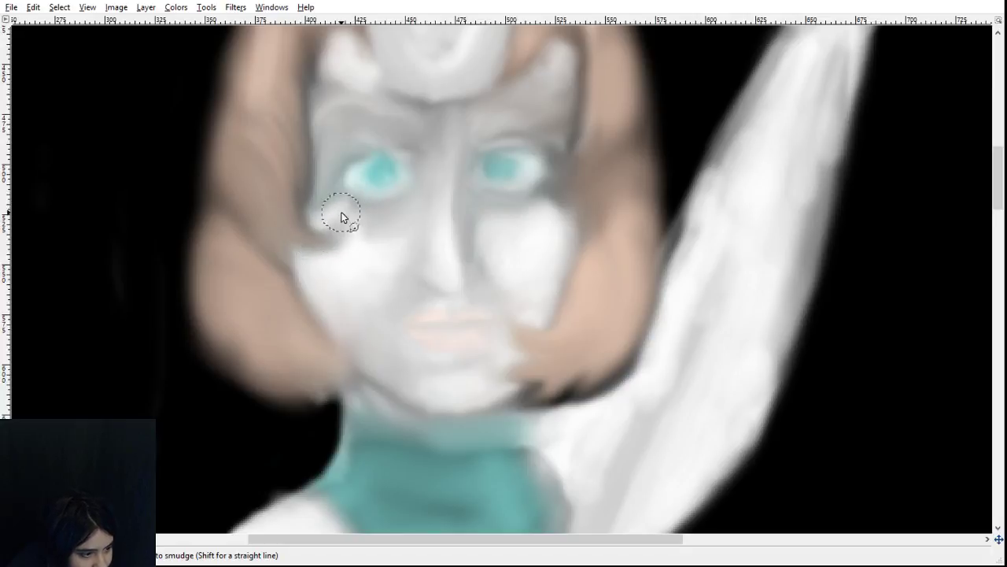
- Smudge the hair on both sides of the forehead gem into curved fringe strands sweeping across the forehead
{"action": "scroll", "coordinate": [424, 151], "scroll_direction": "up", "scroll_amount": 3}
{"action": "mouse_move", "coordinate": [351, 101]}
{"action": "left_mouse_down"}
{"action": "mouse_move", "coordinate": [342, 159]}
{"action": "mouse_move", "coordinate": [362, 176]}
{"action": "left_mouse_up"}
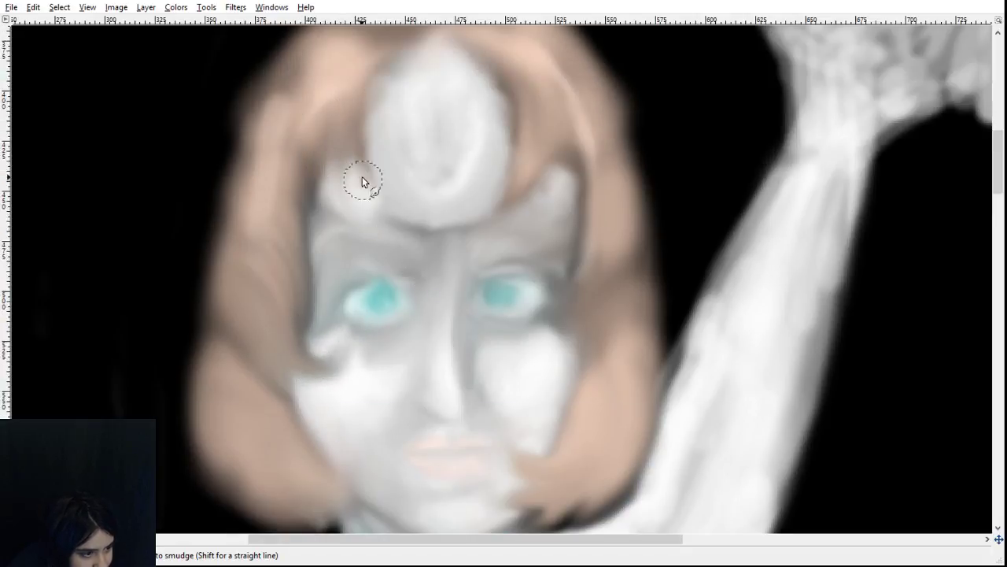
{"action": "mouse_move", "coordinate": [300, 96]}
{"action": "left_mouse_down"}
{"action": "mouse_move", "coordinate": [343, 166]}
{"action": "mouse_move", "coordinate": [369, 246]}
{"action": "left_mouse_up"}
{"action": "left_click_drag", "start_coordinate": [318, 118], "coordinate": [364, 230]}
{"action": "mouse_move", "coordinate": [283, 74]}
{"action": "left_mouse_down"}
{"action": "mouse_move", "coordinate": [286, 122]}
{"action": "mouse_move", "coordinate": [375, 202]}
{"action": "left_mouse_up"}
{"action": "left_click_drag", "start_coordinate": [323, 125], "coordinate": [338, 226]}
{"action": "mouse_move", "coordinate": [303, 91]}
{"action": "left_mouse_down"}
{"action": "mouse_move", "coordinate": [357, 194]}
{"action": "mouse_move", "coordinate": [344, 117]}
{"action": "mouse_move", "coordinate": [301, 102]}
{"action": "mouse_move", "coordinate": [416, 179]}
{"action": "mouse_move", "coordinate": [286, 132]}
{"action": "left_mouse_up"}
{"action": "left_click_drag", "start_coordinate": [331, 187], "coordinate": [393, 192]}
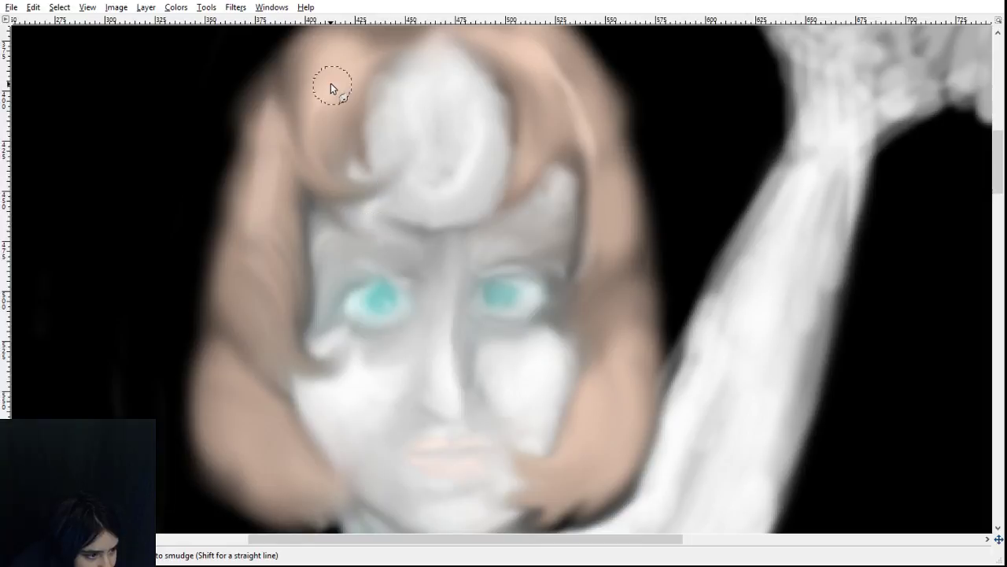
{"action": "mouse_move", "coordinate": [333, 86]}
{"action": "left_mouse_down"}
{"action": "mouse_move", "coordinate": [345, 124]}
{"action": "mouse_move", "coordinate": [408, 130]}
{"action": "mouse_move", "coordinate": [325, 138]}
{"action": "mouse_move", "coordinate": [344, 148]}
{"action": "mouse_move", "coordinate": [290, 129]}
{"action": "mouse_move", "coordinate": [384, 252]}
{"action": "mouse_move", "coordinate": [292, 154]}
{"action": "mouse_move", "coordinate": [347, 247]}
{"action": "mouse_move", "coordinate": [334, 193]}
{"action": "mouse_move", "coordinate": [334, 236]}
{"action": "mouse_move", "coordinate": [351, 213]}
{"action": "mouse_move", "coordinate": [324, 221]}
{"action": "mouse_move", "coordinate": [386, 213]}
{"action": "mouse_move", "coordinate": [336, 219]}
{"action": "mouse_move", "coordinate": [336, 238]}
{"action": "mouse_move", "coordinate": [370, 191]}
{"action": "mouse_move", "coordinate": [384, 211]}
{"action": "left_mouse_up"}
{"action": "mouse_move", "coordinate": [510, 78]}
{"action": "left_mouse_down"}
{"action": "mouse_move", "coordinate": [460, 185]}
{"action": "mouse_move", "coordinate": [557, 83]}
{"action": "mouse_move", "coordinate": [546, 165]}
{"action": "mouse_move", "coordinate": [542, 131]}
{"action": "mouse_move", "coordinate": [578, 157]}
{"action": "mouse_move", "coordinate": [514, 177]}
{"action": "mouse_move", "coordinate": [559, 149]}
{"action": "mouse_move", "coordinate": [472, 212]}
{"action": "mouse_move", "coordinate": [571, 143]}
{"action": "mouse_move", "coordinate": [511, 223]}
{"action": "mouse_move", "coordinate": [554, 109]}
{"action": "mouse_move", "coordinate": [508, 234]}
{"action": "mouse_move", "coordinate": [569, 132]}
{"action": "mouse_move", "coordinate": [544, 246]}
{"action": "mouse_move", "coordinate": [543, 125]}
{"action": "mouse_move", "coordinate": [567, 198]}
{"action": "left_mouse_up"}
{"action": "mouse_move", "coordinate": [584, 143]}
{"action": "left_mouse_down"}
{"action": "mouse_move", "coordinate": [556, 205]}
{"action": "mouse_move", "coordinate": [510, 197]}
{"action": "left_mouse_up"}
- Smudge the shadow under the eye beside the raised arm and sharpen the shading along the nose down to its tip
{"action": "scroll", "coordinate": [594, 256], "scroll_direction": "down", "scroll_amount": 3}
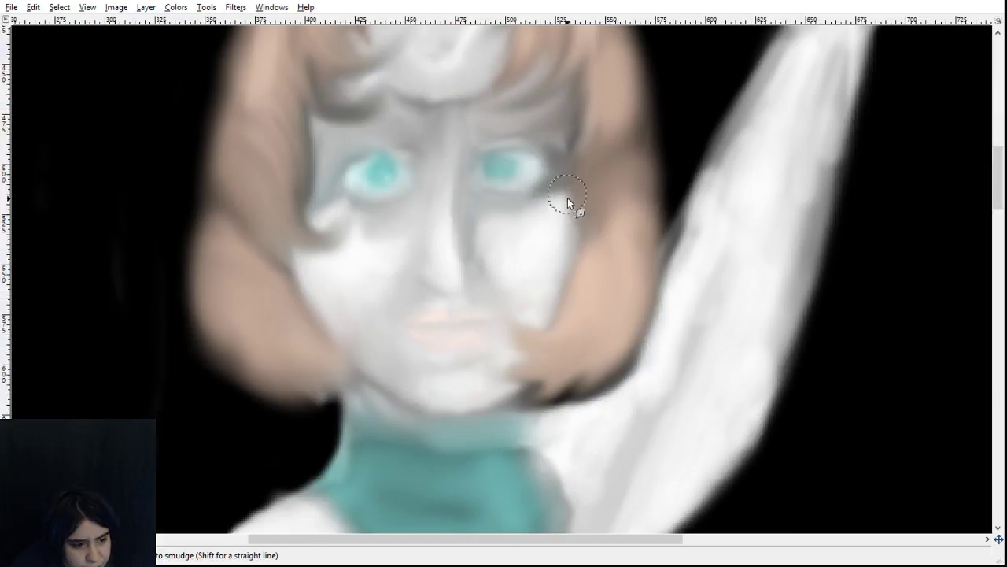
{"action": "mouse_move", "coordinate": [570, 206]}
{"action": "left_mouse_down"}
{"action": "mouse_move", "coordinate": [553, 228]}
{"action": "mouse_move", "coordinate": [557, 180]}
{"action": "mouse_move", "coordinate": [526, 206]}
{"action": "left_mouse_up"}
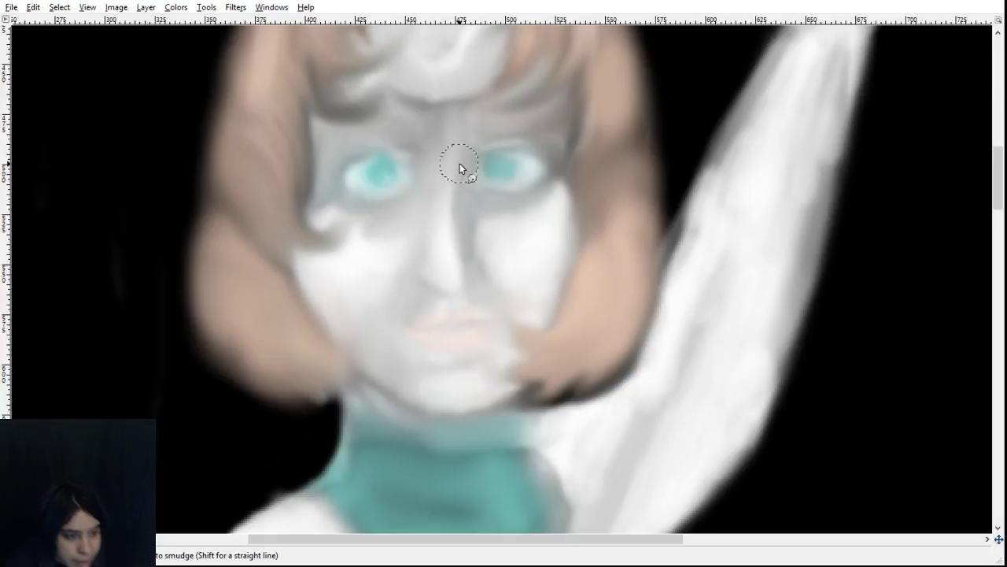
{"action": "mouse_move", "coordinate": [462, 164]}
{"action": "left_mouse_down"}
{"action": "mouse_move", "coordinate": [470, 291]}
{"action": "mouse_move", "coordinate": [462, 198]}
{"action": "mouse_move", "coordinate": [453, 257]}
{"action": "left_mouse_up"}
{"action": "mouse_move", "coordinate": [452, 189]}
{"action": "left_mouse_down"}
{"action": "mouse_move", "coordinate": [446, 232]}
{"action": "mouse_move", "coordinate": [464, 288]}
{"action": "left_mouse_up"}
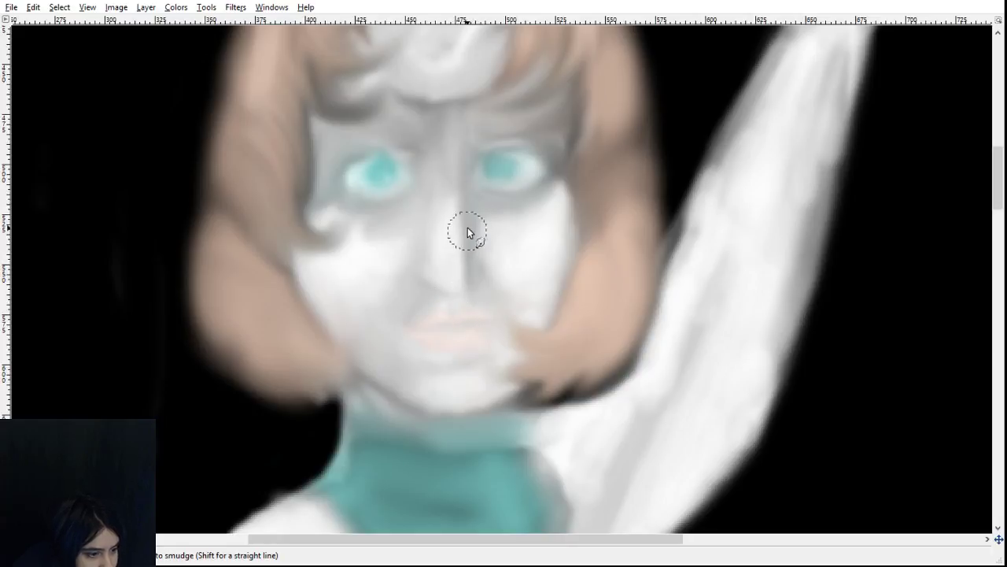
{"action": "left_click_drag", "start_coordinate": [468, 229], "coordinate": [461, 292]}
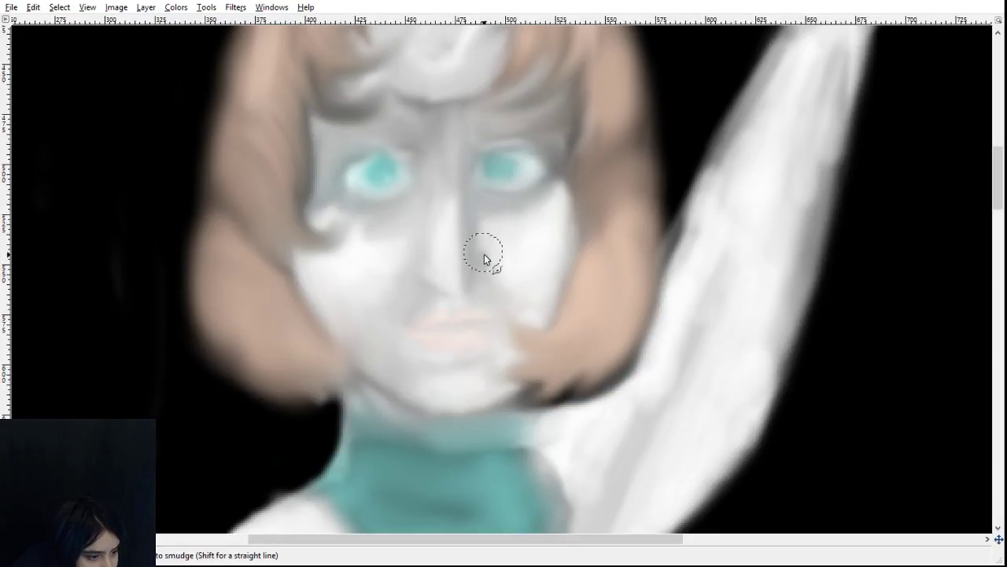
{"action": "mouse_move", "coordinate": [484, 251]}
{"action": "left_mouse_down"}
{"action": "mouse_move", "coordinate": [474, 284]}
{"action": "mouse_move", "coordinate": [486, 292]}
{"action": "left_mouse_up"}
{"action": "mouse_move", "coordinate": [479, 258]}
{"action": "left_mouse_down"}
{"action": "mouse_move", "coordinate": [503, 240]}
{"action": "mouse_move", "coordinate": [492, 257]}
{"action": "mouse_move", "coordinate": [483, 240]}
{"action": "mouse_move", "coordinate": [502, 241]}
{"action": "mouse_move", "coordinate": [487, 251]}
{"action": "mouse_move", "coordinate": [513, 274]}
{"action": "mouse_move", "coordinate": [479, 278]}
{"action": "mouse_move", "coordinate": [489, 258]}
{"action": "mouse_move", "coordinate": [466, 262]}
{"action": "left_mouse_up"}
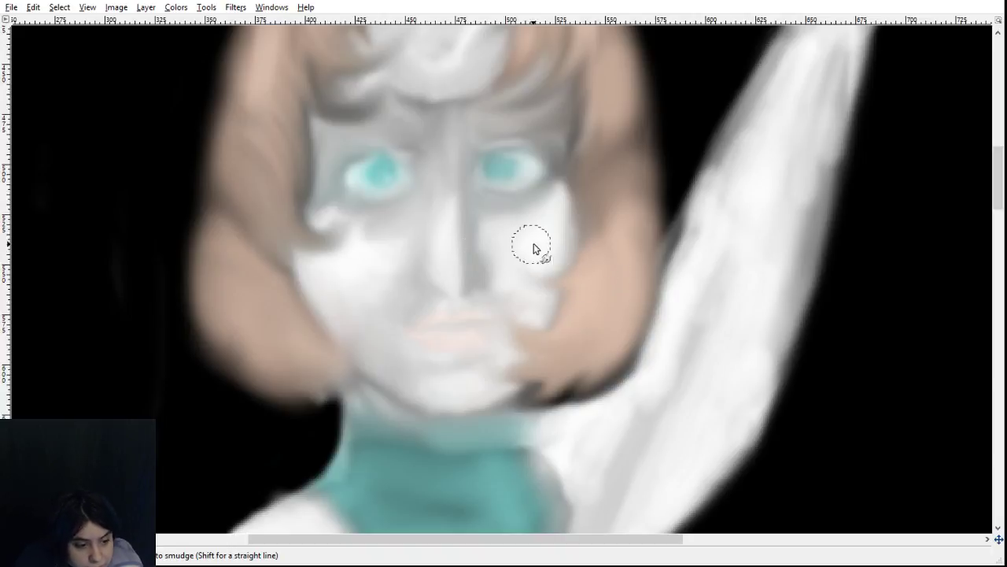
- Smudge the lower end of the hair farther from the raised arm inward over the jaw
{"action": "scroll", "coordinate": [645, 362], "scroll_direction": "down", "scroll_amount": 3}
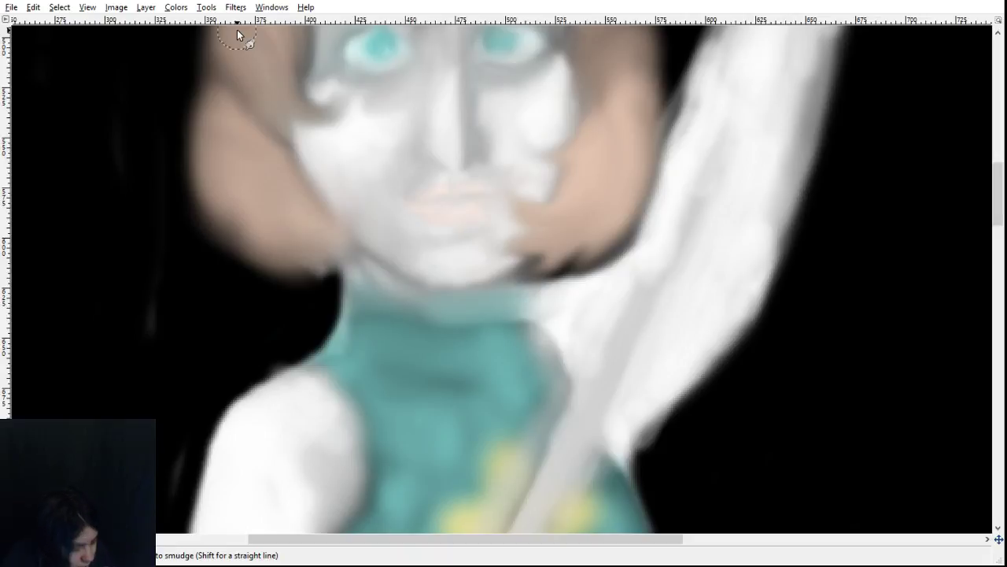
{"action": "scroll", "coordinate": [621, 276], "scroll_direction": "up", "scroll_amount": 6}
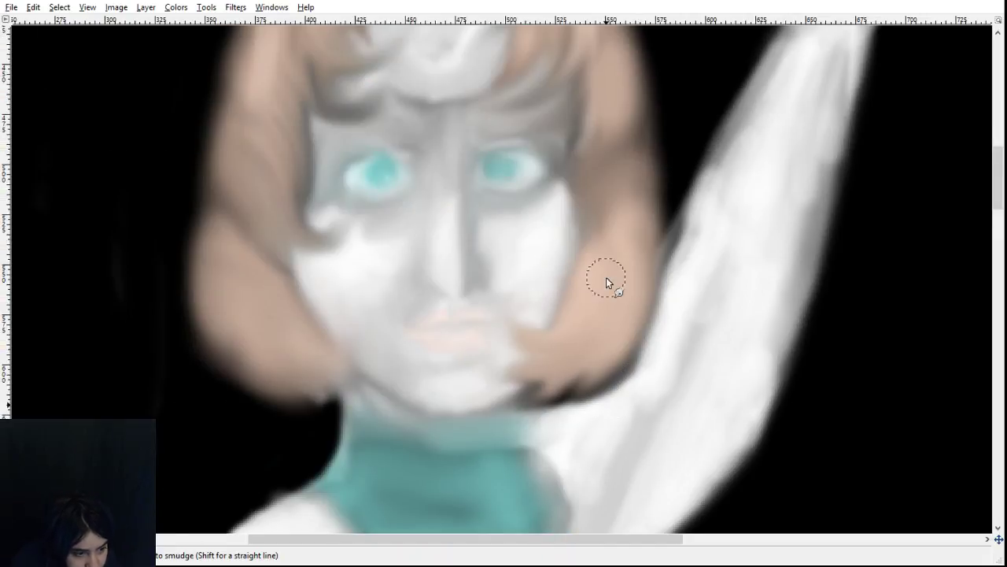
{"action": "scroll", "coordinate": [331, 507], "scroll_direction": "down", "scroll_amount": 3}
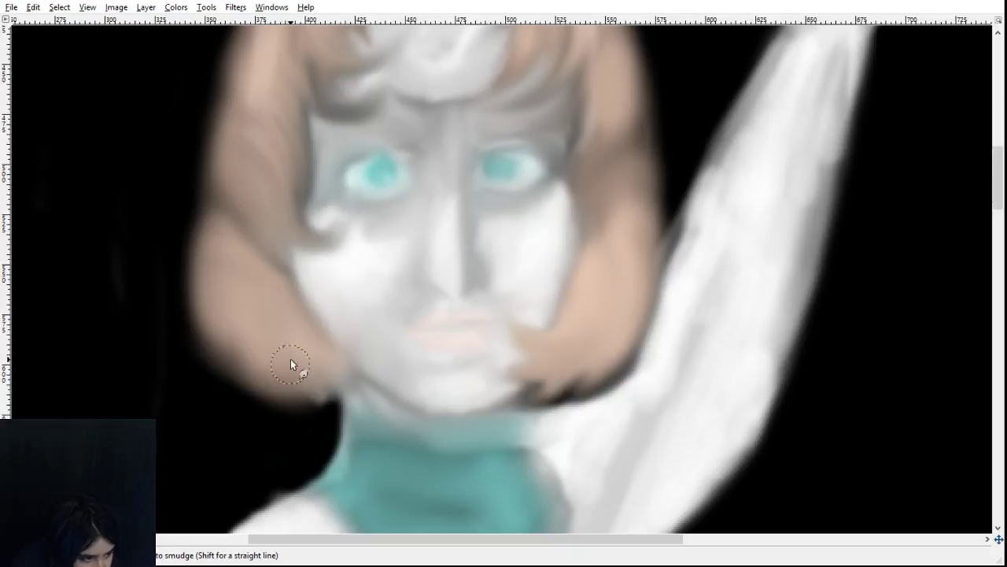
{"action": "left_click_drag", "start_coordinate": [322, 370], "coordinate": [359, 318]}
{"action": "mouse_move", "coordinate": [321, 392]}
{"action": "left_mouse_down"}
{"action": "mouse_move", "coordinate": [379, 352]}
{"action": "mouse_move", "coordinate": [290, 368]}
{"action": "mouse_move", "coordinate": [287, 387]}
{"action": "mouse_move", "coordinate": [331, 381]}
{"action": "mouse_move", "coordinate": [280, 376]}
{"action": "mouse_move", "coordinate": [336, 375]}
{"action": "left_mouse_up"}
- Smudge the forehead gem's lower edge and blend the hair beside the raised arm into long strands with a smoother outer contour
{"action": "scroll", "coordinate": [391, 313], "scroll_direction": "up", "scroll_amount": 6}
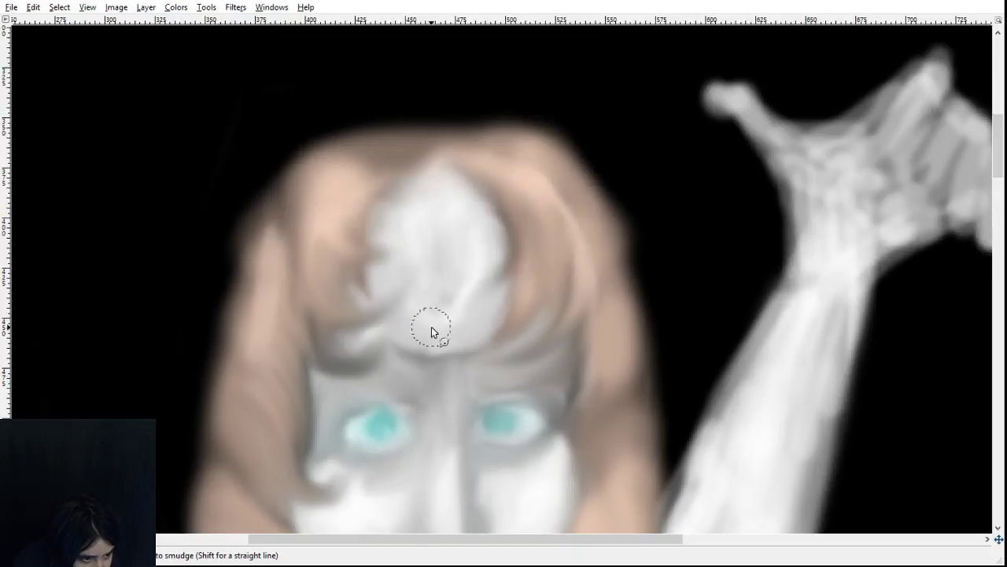
{"action": "scroll", "coordinate": [432, 330], "scroll_direction": "down", "scroll_amount": 3}
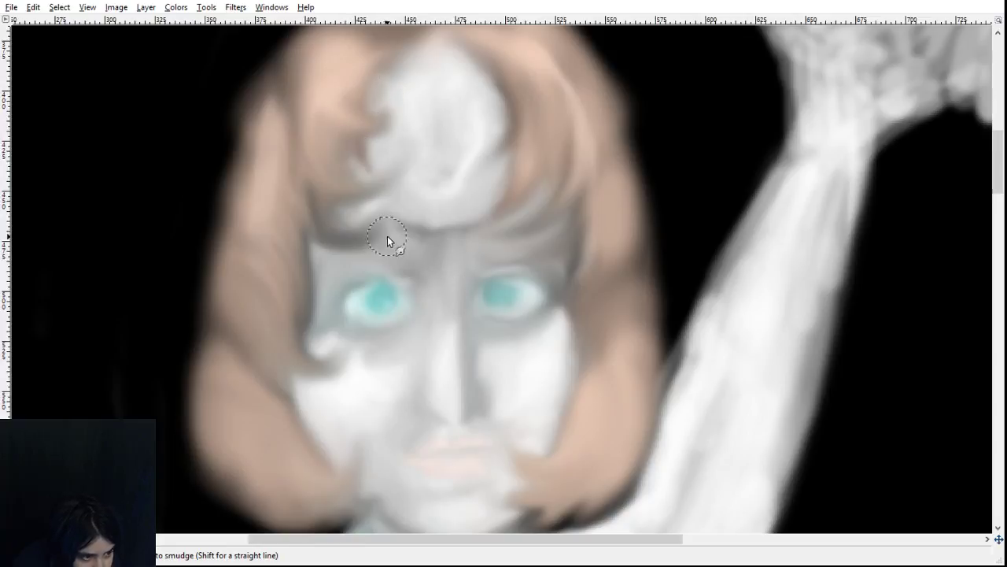
{"action": "scroll", "coordinate": [530, 234], "scroll_direction": "up", "scroll_amount": 3}
{"action": "mouse_move", "coordinate": [524, 246]}
{"action": "left_mouse_down"}
{"action": "mouse_move", "coordinate": [480, 299]}
{"action": "mouse_move", "coordinate": [477, 341]}
{"action": "left_mouse_up"}
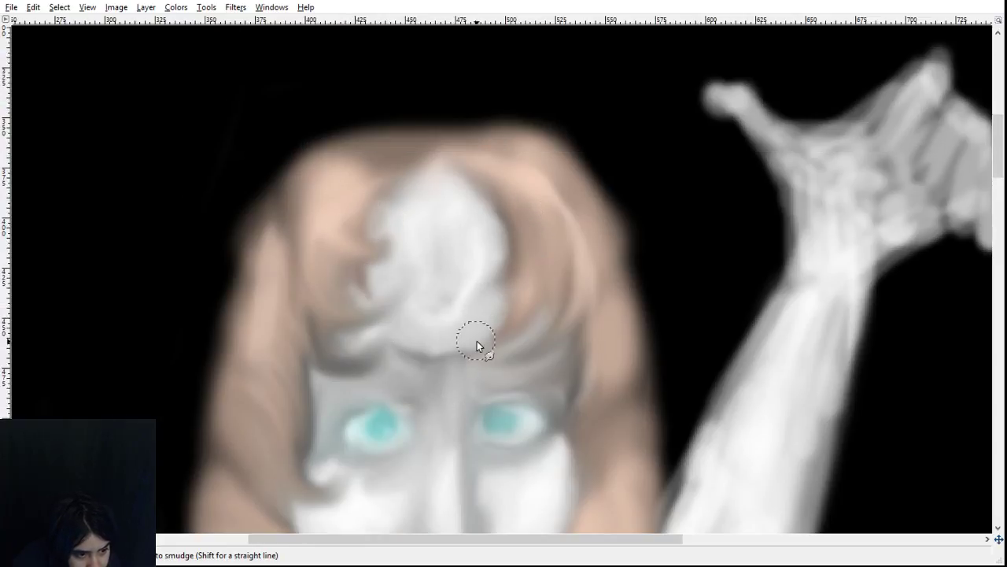
{"action": "left_click_drag", "start_coordinate": [508, 159], "coordinate": [566, 259]}
{"action": "mouse_move", "coordinate": [572, 243]}
{"action": "left_mouse_down"}
{"action": "mouse_move", "coordinate": [588, 303]}
{"action": "mouse_move", "coordinate": [623, 343]}
{"action": "left_mouse_up"}
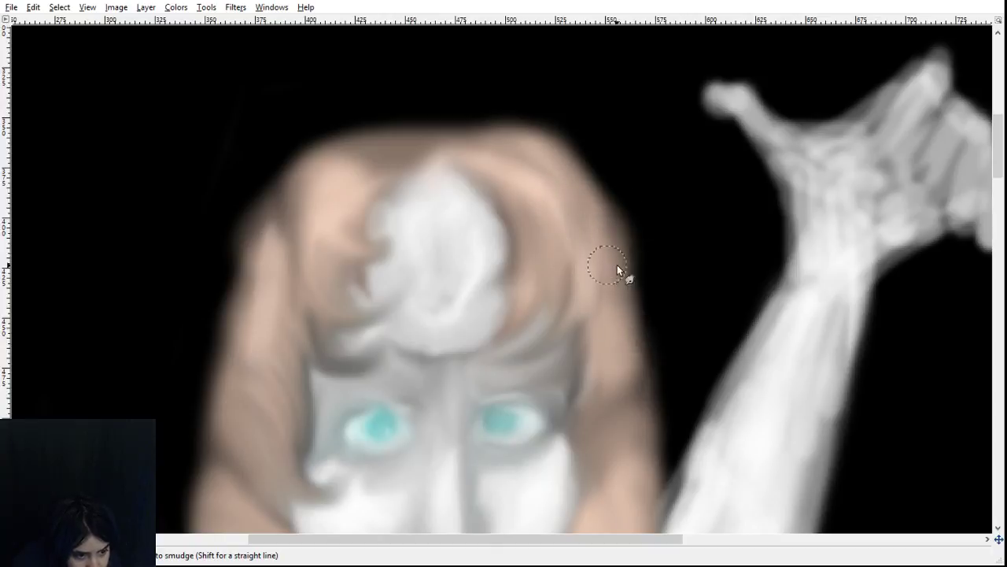
{"action": "left_click_drag", "start_coordinate": [637, 320], "coordinate": [647, 391]}
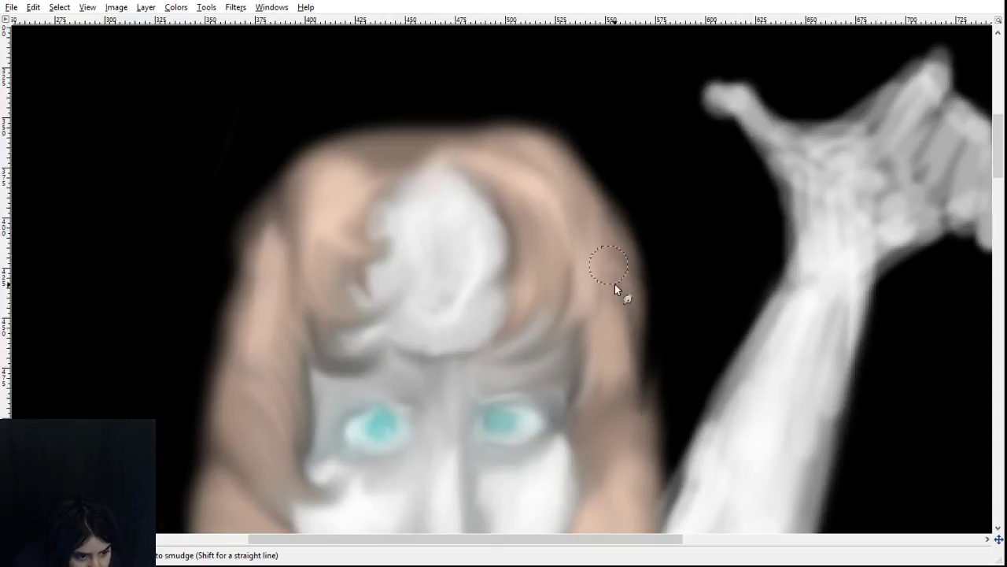
{"action": "left_click_drag", "start_coordinate": [614, 285], "coordinate": [648, 381]}
{"action": "left_click_drag", "start_coordinate": [638, 247], "coordinate": [613, 358]}
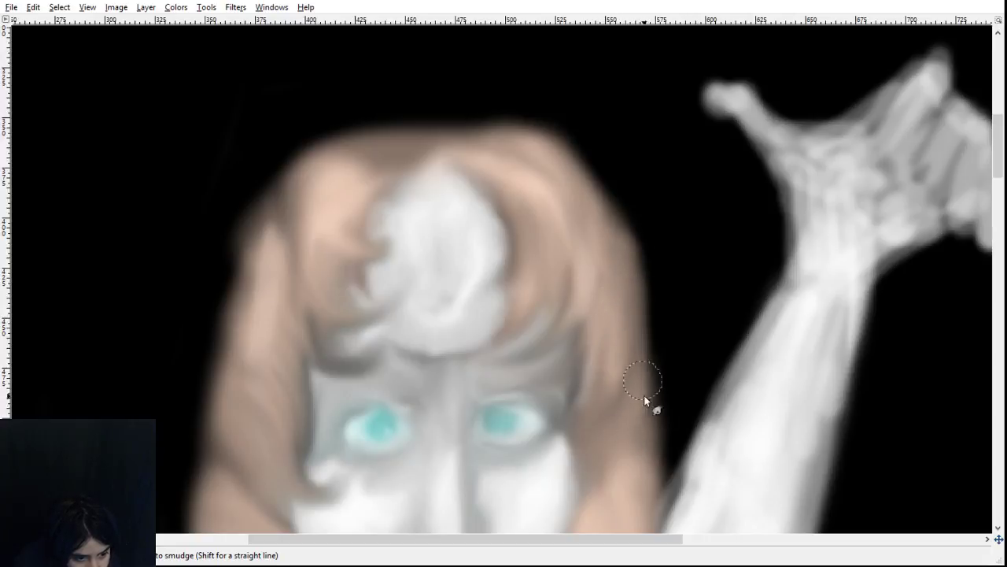
{"action": "scroll", "coordinate": [677, 394], "scroll_direction": "down", "scroll_amount": 5}
{"action": "scroll", "coordinate": [686, 438], "scroll_direction": "up", "scroll_amount": 3}
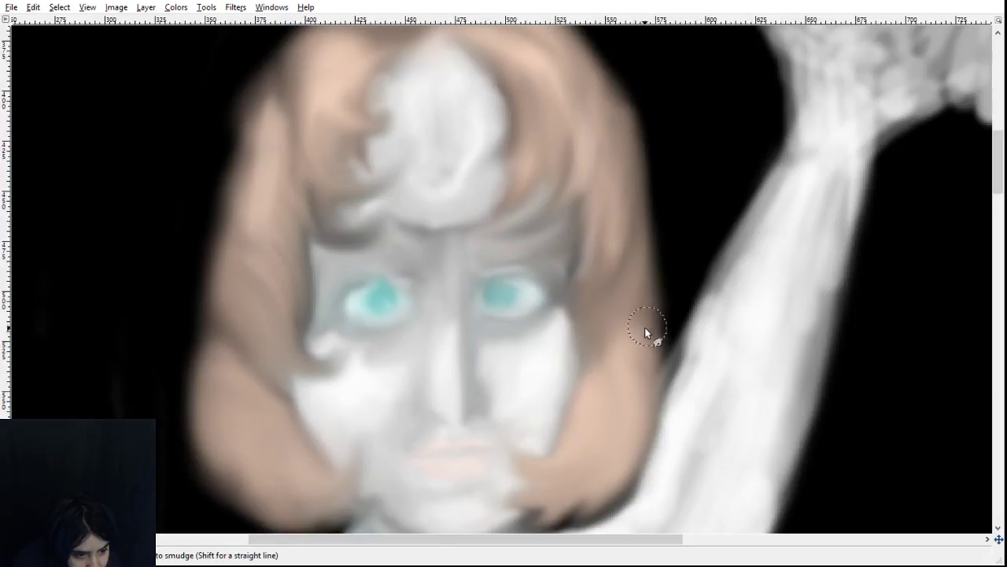
- Smudge the hair's outer contour beside the raised arm upward along its length and blend the chin below the lips
{"action": "left_click_drag", "start_coordinate": [634, 276], "coordinate": [644, 142]}
{"action": "left_click_drag", "start_coordinate": [650, 319], "coordinate": [659, 118]}
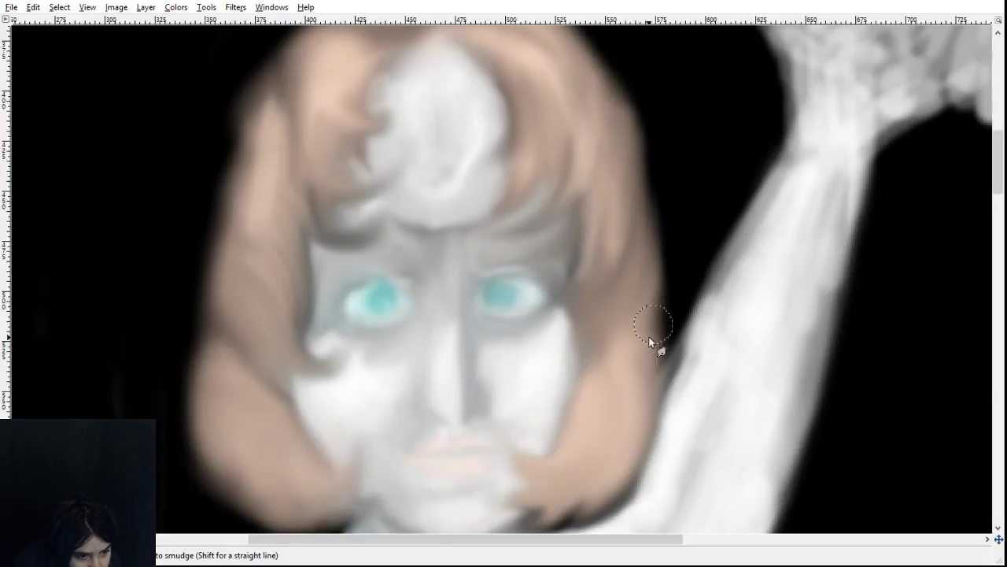
{"action": "left_click_drag", "start_coordinate": [650, 336], "coordinate": [656, 290]}
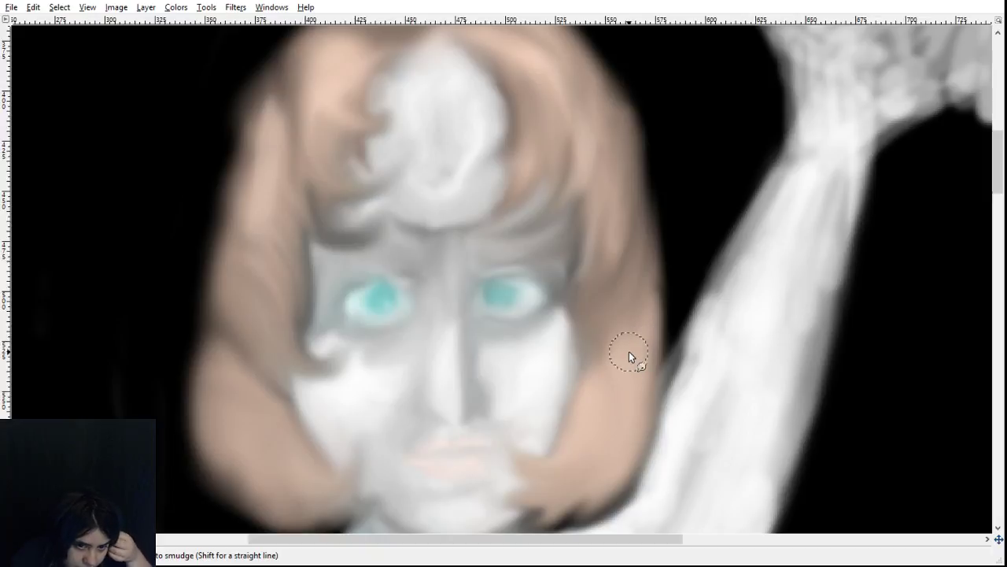
{"action": "scroll", "coordinate": [635, 376], "scroll_direction": "down", "scroll_amount": 3}
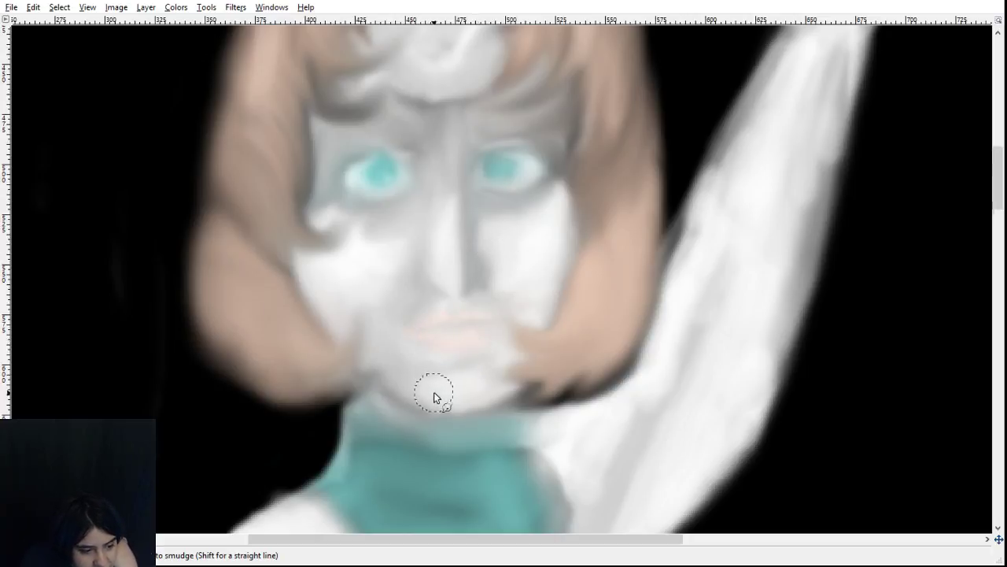
{"action": "mouse_move", "coordinate": [417, 388]}
{"action": "left_mouse_down"}
{"action": "mouse_move", "coordinate": [456, 386]}
{"action": "mouse_move", "coordinate": [459, 362]}
{"action": "mouse_move", "coordinate": [427, 350]}
{"action": "left_mouse_up"}
- Pick the pink from the pink colour swatch beside the figure and paint it over the lips
{"action": "scroll", "coordinate": [789, 362], "scroll_direction": "up", "scroll_amount": 10}
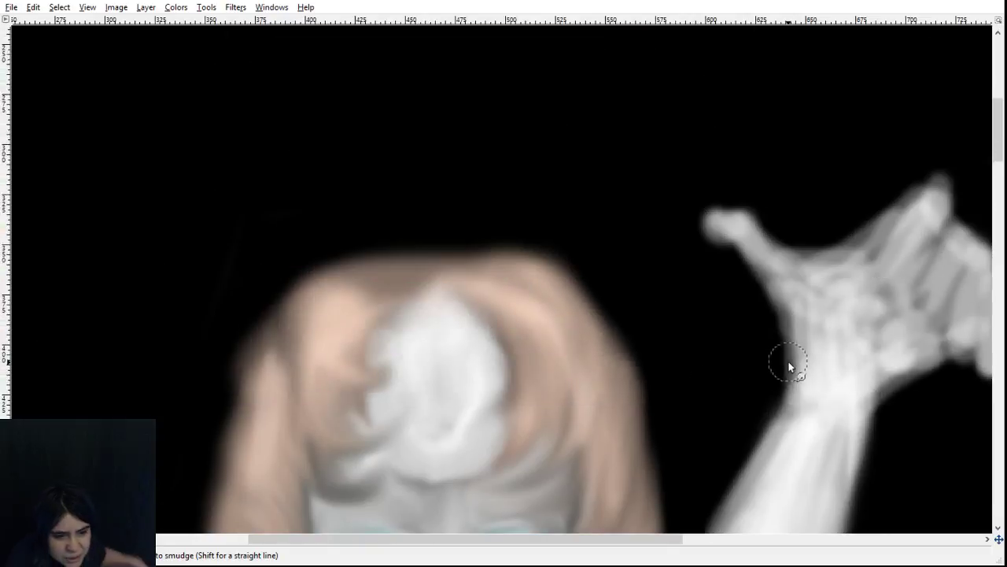
{"action": "scroll", "coordinate": [799, 370], "scroll_direction": "down", "scroll_amount": 5}
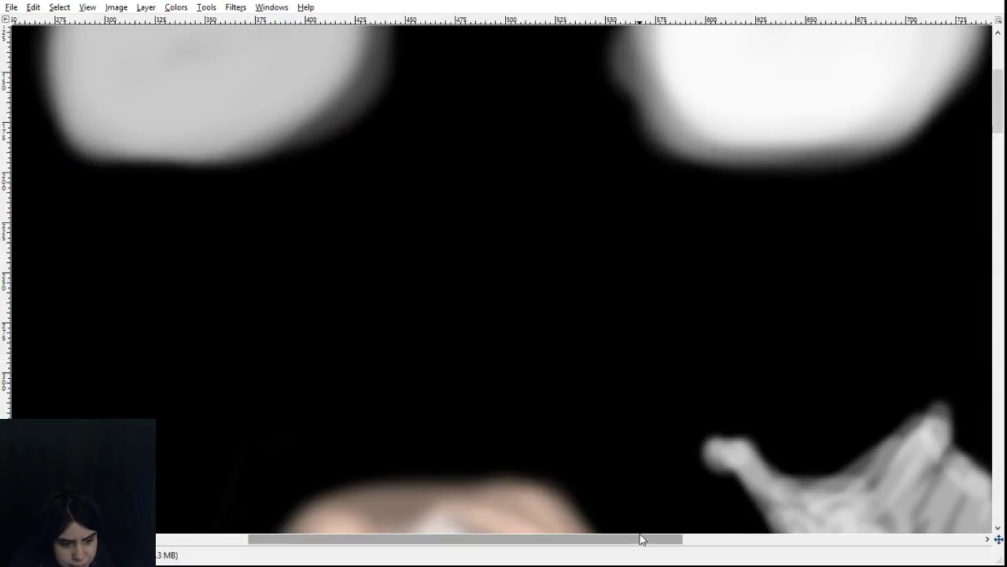
{"action": "left_click_drag", "start_coordinate": [640, 537], "coordinate": [852, 496]}
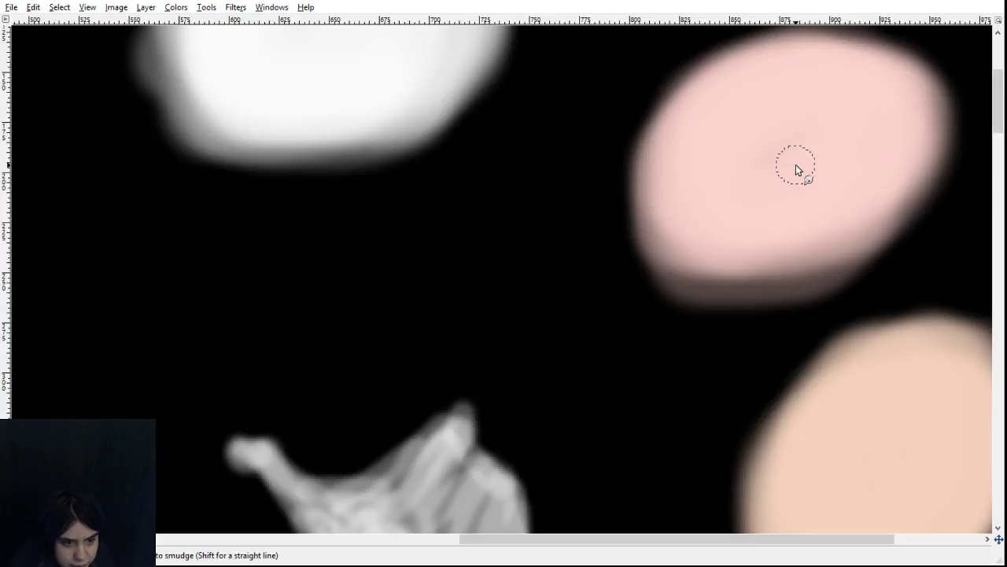
{"action": "scroll", "coordinate": [688, 301], "scroll_direction": "down", "scroll_amount": 5}
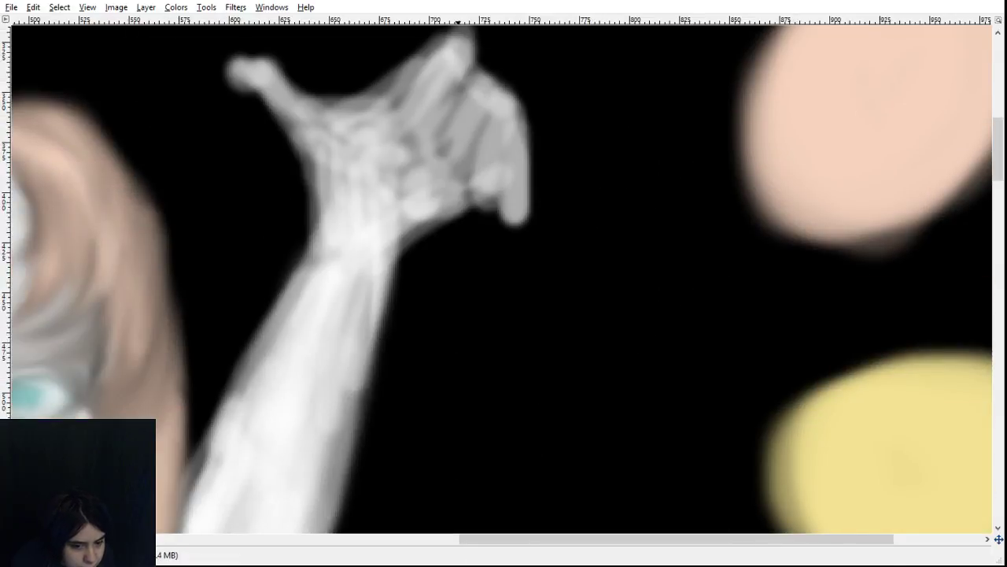
{"action": "left_click_drag", "start_coordinate": [729, 541], "coordinate": [479, 524]}
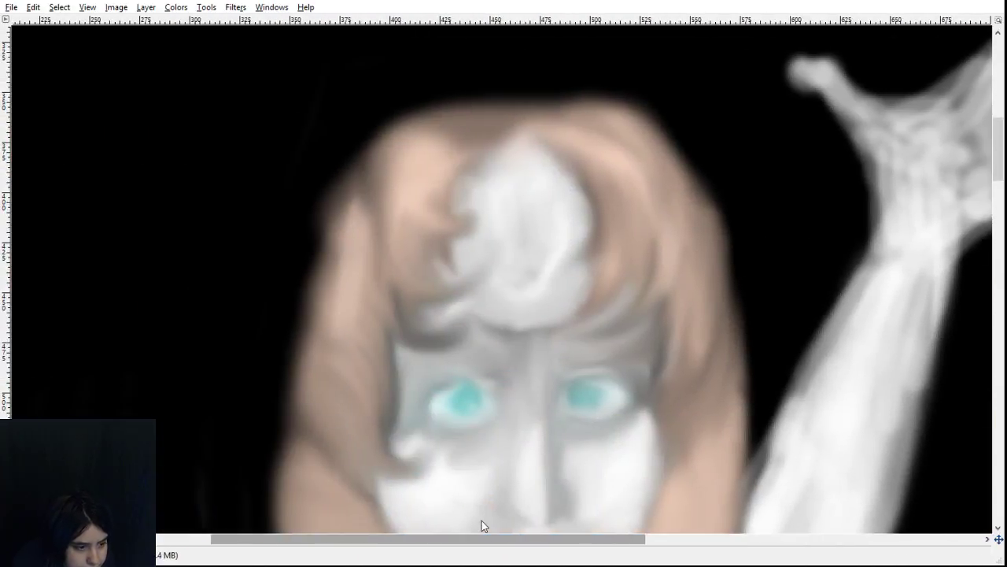
{"action": "scroll", "coordinate": [598, 382], "scroll_direction": "down", "scroll_amount": 4}
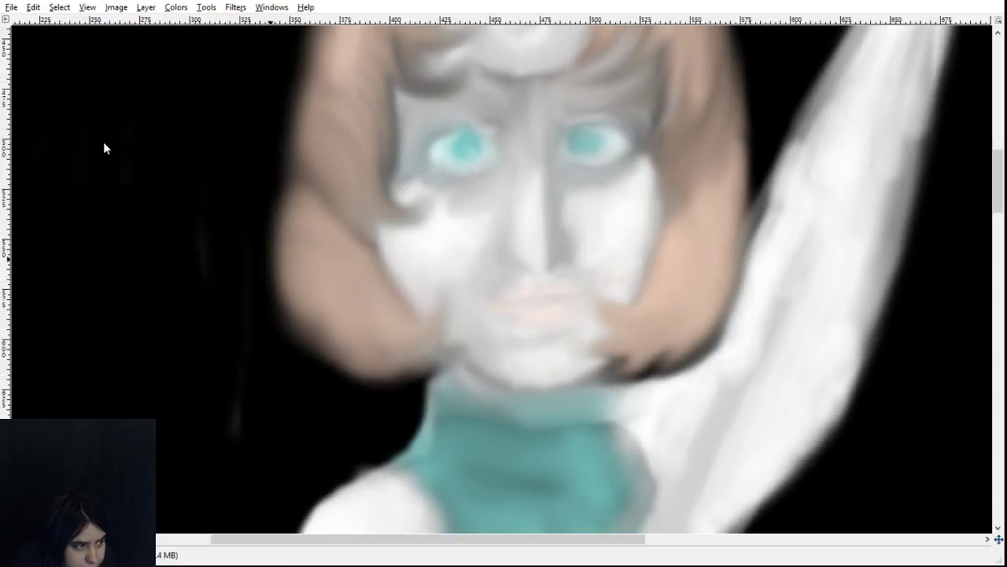
{"action": "scroll", "coordinate": [899, 338], "scroll_direction": "up", "scroll_amount": 6}
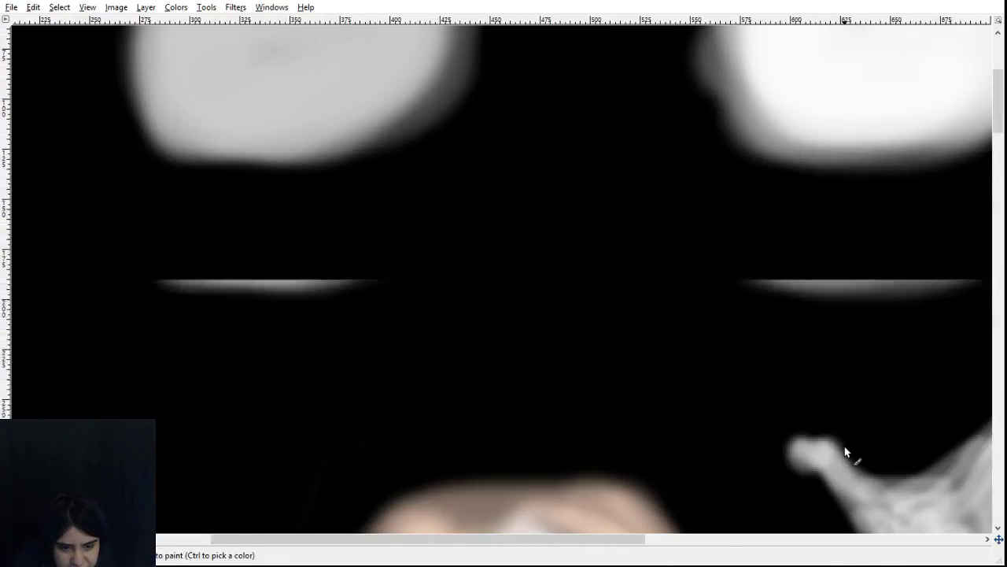
{"action": "left_click_drag", "start_coordinate": [633, 540], "coordinate": [839, 544]}
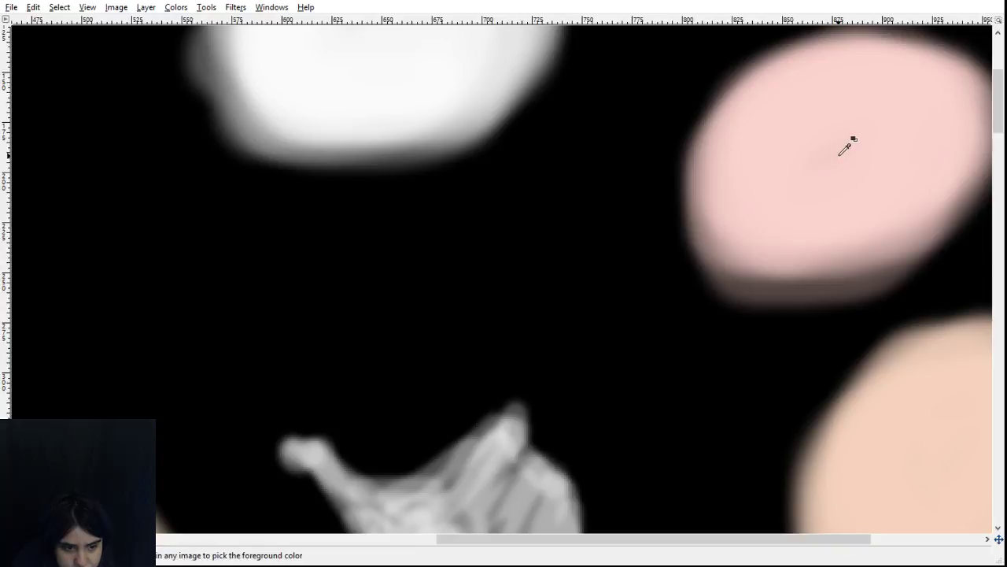
{"action": "scroll", "coordinate": [656, 395], "scroll_direction": "down", "scroll_amount": 3}
{"action": "left_click_drag", "start_coordinate": [585, 535], "coordinate": [361, 504]}
{"action": "scroll", "coordinate": [557, 241], "scroll_direction": "up", "scroll_amount": 3}
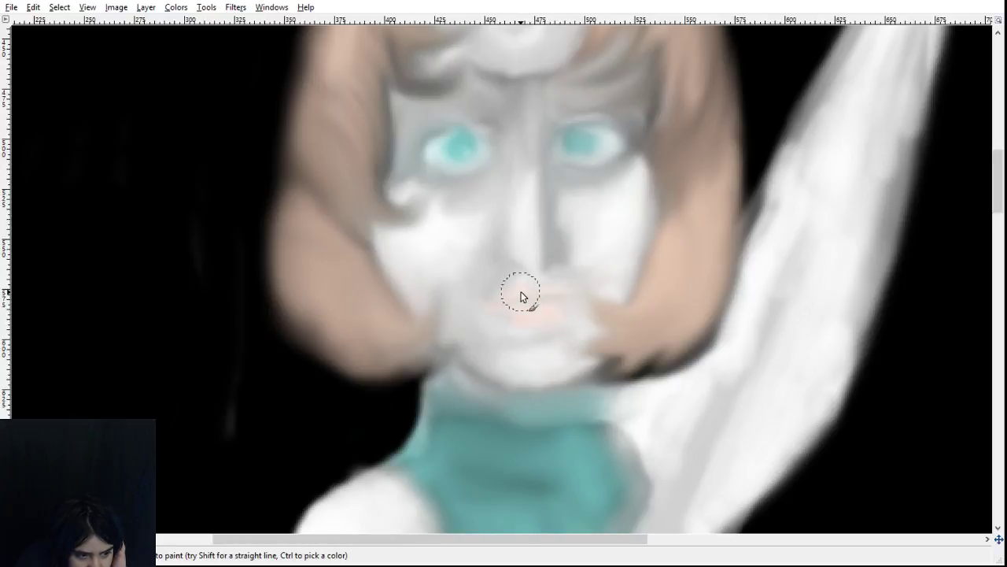
{"action": "mouse_move", "coordinate": [521, 292]}
{"action": "left_mouse_down"}
{"action": "mouse_move", "coordinate": [548, 292]}
{"action": "mouse_move", "coordinate": [532, 333]}
{"action": "mouse_move", "coordinate": [535, 302]}
{"action": "left_mouse_up"}
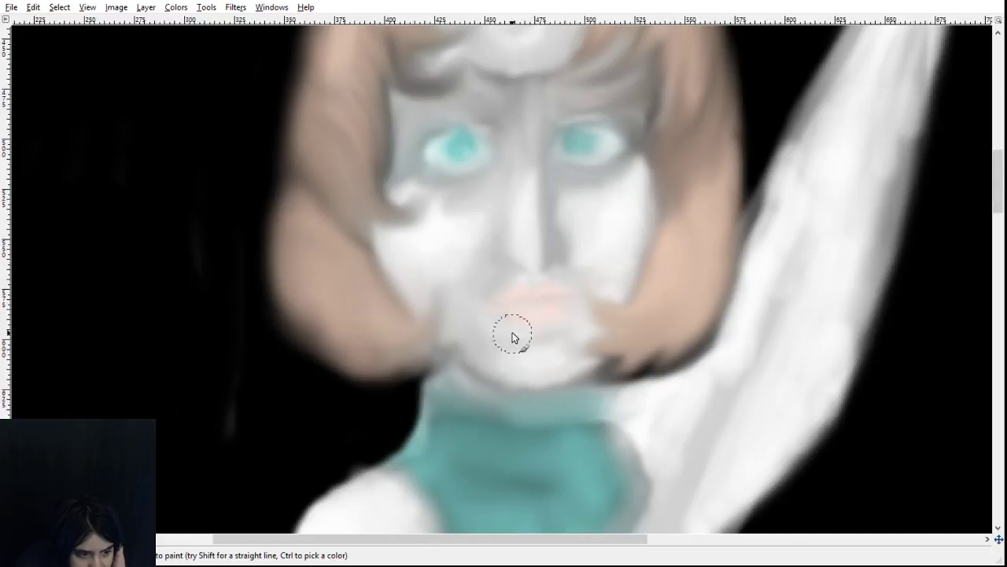
- Paint the bent leg's shin and calf pink from the foot up to just below the knee
{"action": "scroll", "coordinate": [513, 337], "scroll_direction": "down", "scroll_amount": 15}
{"action": "mouse_move", "coordinate": [519, 236]}
{"action": "left_mouse_down"}
{"action": "mouse_move", "coordinate": [508, 426]}
{"action": "mouse_move", "coordinate": [565, 234]}
{"action": "mouse_move", "coordinate": [524, 382]}
{"action": "mouse_move", "coordinate": [548, 183]}
{"action": "mouse_move", "coordinate": [518, 281]}
{"action": "mouse_move", "coordinate": [503, 255]}
{"action": "mouse_move", "coordinate": [561, 75]}
{"action": "mouse_move", "coordinate": [596, 143]}
{"action": "mouse_move", "coordinate": [660, 128]}
{"action": "mouse_move", "coordinate": [589, 222]}
{"action": "mouse_move", "coordinate": [613, 137]}
{"action": "mouse_move", "coordinate": [580, 204]}
{"action": "mouse_move", "coordinate": [537, 247]}
{"action": "mouse_move", "coordinate": [564, 340]}
{"action": "mouse_move", "coordinate": [580, 326]}
{"action": "mouse_move", "coordinate": [532, 387]}
{"action": "mouse_move", "coordinate": [548, 379]}
{"action": "mouse_move", "coordinate": [495, 422]}
{"action": "mouse_move", "coordinate": [508, 313]}
{"action": "mouse_move", "coordinate": [475, 378]}
{"action": "mouse_move", "coordinate": [505, 340]}
{"action": "mouse_move", "coordinate": [544, 430]}
{"action": "mouse_move", "coordinate": [560, 411]}
{"action": "mouse_move", "coordinate": [619, 430]}
{"action": "mouse_move", "coordinate": [574, 382]}
{"action": "mouse_move", "coordinate": [707, 457]}
{"action": "mouse_move", "coordinate": [574, 379]}
{"action": "mouse_move", "coordinate": [659, 426]}
{"action": "mouse_move", "coordinate": [613, 424]}
{"action": "mouse_move", "coordinate": [687, 462]}
{"action": "mouse_move", "coordinate": [621, 454]}
{"action": "mouse_move", "coordinate": [695, 456]}
{"action": "mouse_move", "coordinate": [575, 363]}
{"action": "mouse_move", "coordinate": [580, 317]}
{"action": "mouse_move", "coordinate": [569, 409]}
{"action": "mouse_move", "coordinate": [595, 211]}
{"action": "mouse_move", "coordinate": [534, 358]}
{"action": "mouse_move", "coordinate": [563, 210]}
{"action": "mouse_move", "coordinate": [565, 398]}
{"action": "mouse_move", "coordinate": [623, 68]}
{"action": "mouse_move", "coordinate": [544, 269]}
{"action": "left_mouse_up"}
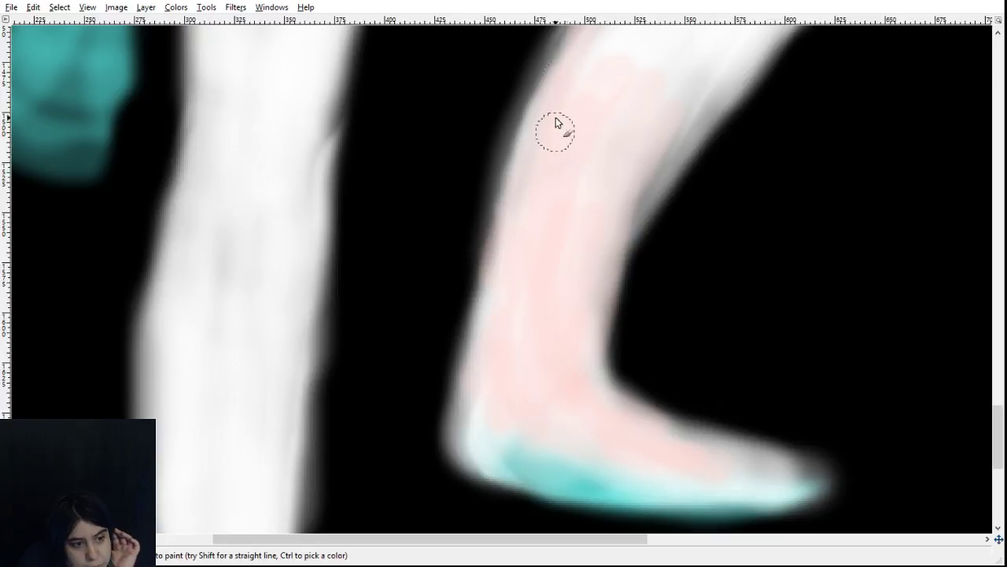
{"action": "mouse_move", "coordinate": [555, 118]}
{"action": "left_mouse_down"}
{"action": "mouse_move", "coordinate": [577, 49]}
{"action": "mouse_move", "coordinate": [598, 106]}
{"action": "left_mouse_up"}
{"action": "mouse_move", "coordinate": [673, 88]}
{"action": "left_mouse_down"}
{"action": "mouse_move", "coordinate": [701, 134]}
{"action": "mouse_move", "coordinate": [602, 232]}
{"action": "mouse_move", "coordinate": [712, 57]}
{"action": "mouse_move", "coordinate": [637, 231]}
{"action": "mouse_move", "coordinate": [553, 153]}
{"action": "left_mouse_up"}
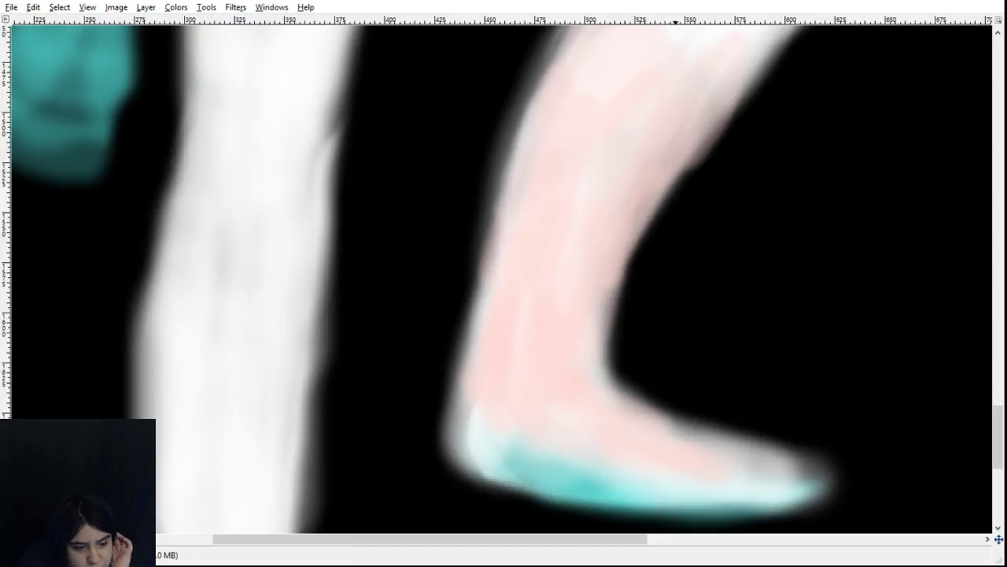
- Paint pink strokes on the standing leg's ankle and along its outer lower edge, widening the back of the ankle above the teal shoe
{"action": "scroll", "coordinate": [586, 542], "scroll_direction": "left", "scroll_amount": 5}
{"action": "scroll", "coordinate": [323, 323], "scroll_direction": "down", "scroll_amount": 5}
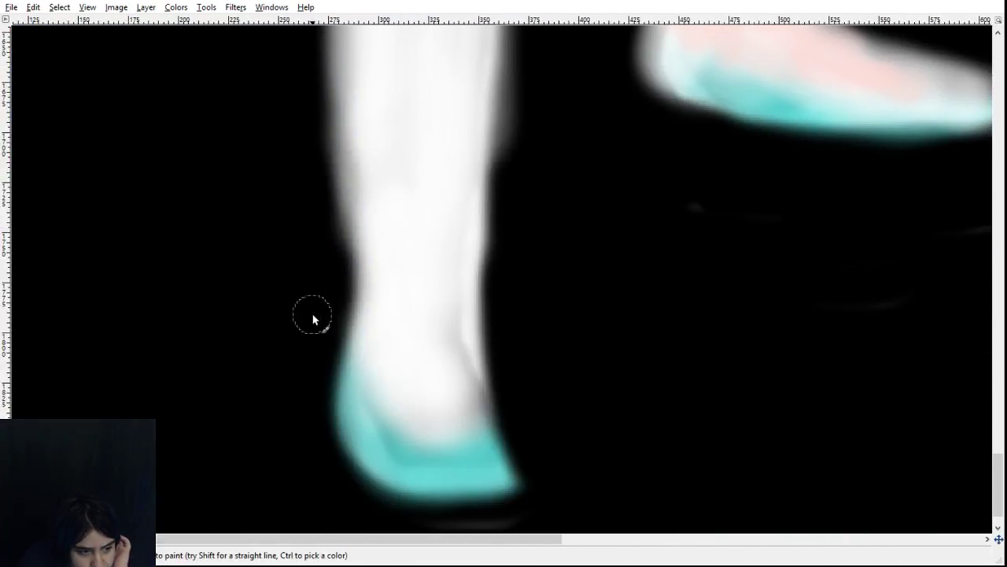
{"action": "scroll", "coordinate": [425, 334], "scroll_direction": "up", "scroll_amount": 3}
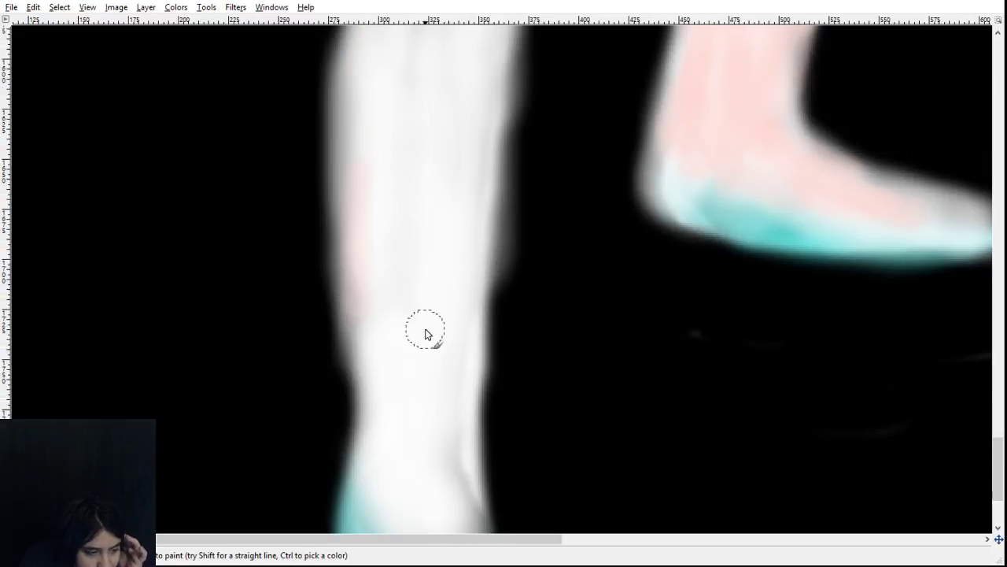
{"action": "scroll", "coordinate": [425, 333], "scroll_direction": "down", "scroll_amount": 4}
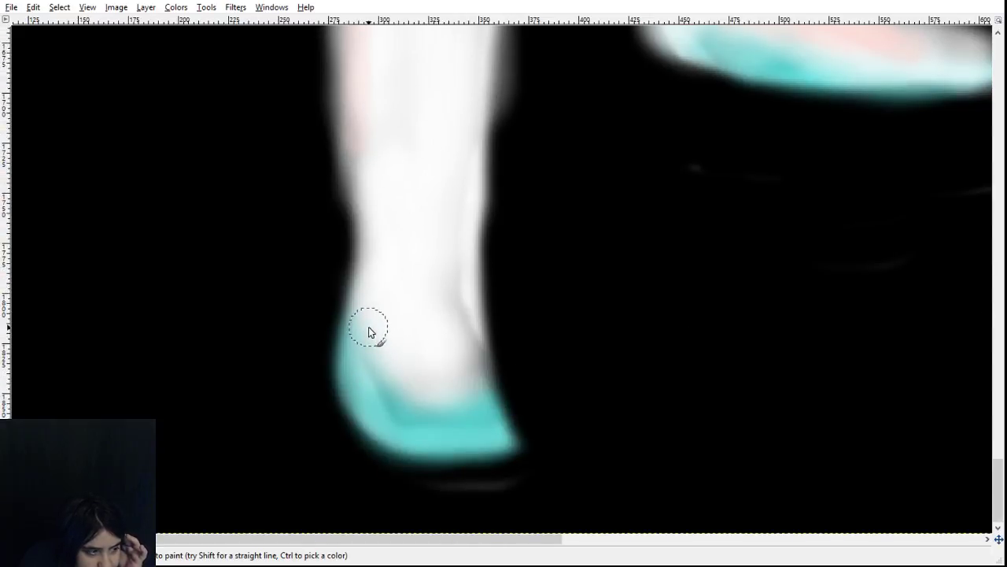
{"action": "mouse_move", "coordinate": [371, 322]}
{"action": "left_mouse_down"}
{"action": "mouse_move", "coordinate": [345, 229]}
{"action": "mouse_move", "coordinate": [346, 142]}
{"action": "left_mouse_up"}
{"action": "mouse_move", "coordinate": [386, 273]}
{"action": "left_mouse_down"}
{"action": "mouse_move", "coordinate": [381, 231]}
{"action": "mouse_move", "coordinate": [357, 239]}
{"action": "mouse_move", "coordinate": [359, 225]}
{"action": "mouse_move", "coordinate": [359, 268]}
{"action": "mouse_move", "coordinate": [364, 248]}
{"action": "mouse_move", "coordinate": [348, 287]}
{"action": "mouse_move", "coordinate": [375, 339]}
{"action": "mouse_move", "coordinate": [349, 233]}
{"action": "left_mouse_up"}
{"action": "mouse_move", "coordinate": [335, 272]}
{"action": "left_mouse_down"}
{"action": "mouse_move", "coordinate": [346, 212]}
{"action": "mouse_move", "coordinate": [334, 295]}
{"action": "mouse_move", "coordinate": [352, 207]}
{"action": "mouse_move", "coordinate": [360, 309]}
{"action": "mouse_move", "coordinate": [393, 298]}
{"action": "mouse_move", "coordinate": [414, 378]}
{"action": "mouse_move", "coordinate": [367, 235]}
{"action": "mouse_move", "coordinate": [418, 330]}
{"action": "mouse_move", "coordinate": [427, 322]}
{"action": "mouse_move", "coordinate": [394, 249]}
{"action": "mouse_move", "coordinate": [436, 333]}
{"action": "mouse_move", "coordinate": [424, 224]}
{"action": "mouse_move", "coordinate": [467, 319]}
{"action": "mouse_move", "coordinate": [433, 259]}
{"action": "mouse_move", "coordinate": [461, 311]}
{"action": "mouse_move", "coordinate": [433, 250]}
{"action": "mouse_move", "coordinate": [430, 205]}
{"action": "mouse_move", "coordinate": [450, 254]}
{"action": "left_mouse_up"}
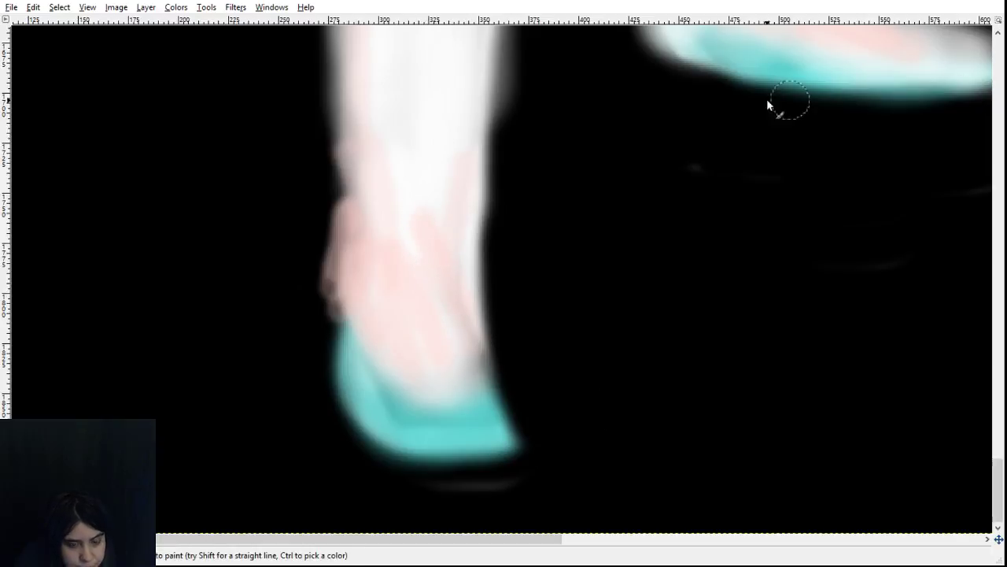
- Erase the standing leg's inner edge above the teal shoe to narrow the ankle
{"action": "key", "text": "shift+e"}
{"action": "mouse_move", "coordinate": [500, 266]}
{"action": "left_mouse_down"}
{"action": "mouse_move", "coordinate": [490, 274]}
{"action": "mouse_move", "coordinate": [492, 343]}
{"action": "mouse_move", "coordinate": [490, 295]}
{"action": "left_mouse_up"}
{"action": "mouse_move", "coordinate": [487, 246]}
{"action": "left_mouse_down"}
{"action": "mouse_move", "coordinate": [507, 130]}
{"action": "mouse_move", "coordinate": [485, 307]}
{"action": "mouse_move", "coordinate": [484, 210]}
{"action": "mouse_move", "coordinate": [515, 117]}
{"action": "left_mouse_up"}
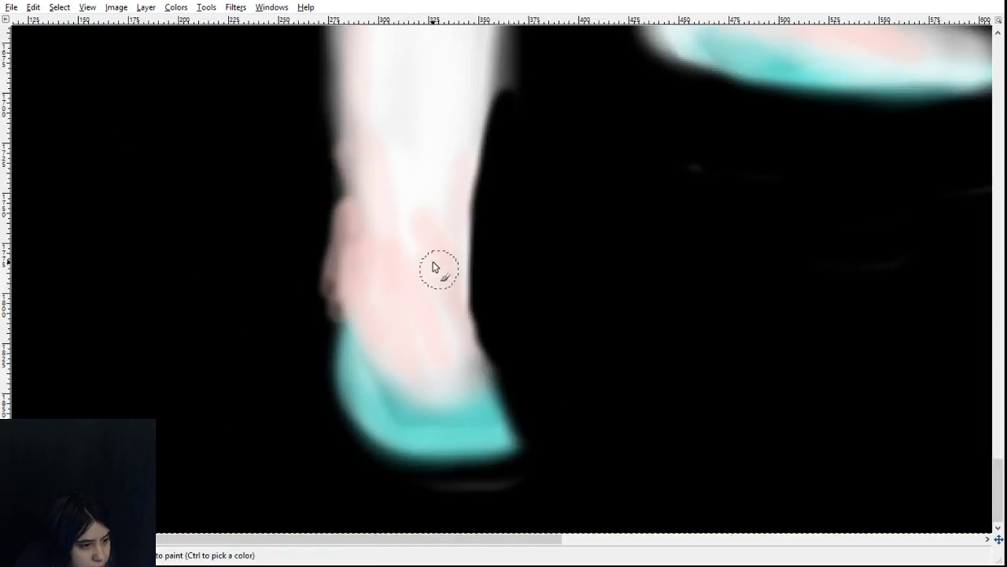
- Fill the standing leg's ankle and shin with pink up to a horizontal sock edge at mid-shin
{"action": "mouse_move", "coordinate": [417, 227]}
{"action": "left_mouse_down"}
{"action": "mouse_move", "coordinate": [360, 146]}
{"action": "mouse_move", "coordinate": [349, 303]}
{"action": "mouse_move", "coordinate": [339, 286]}
{"action": "mouse_move", "coordinate": [366, 303]}
{"action": "left_mouse_up"}
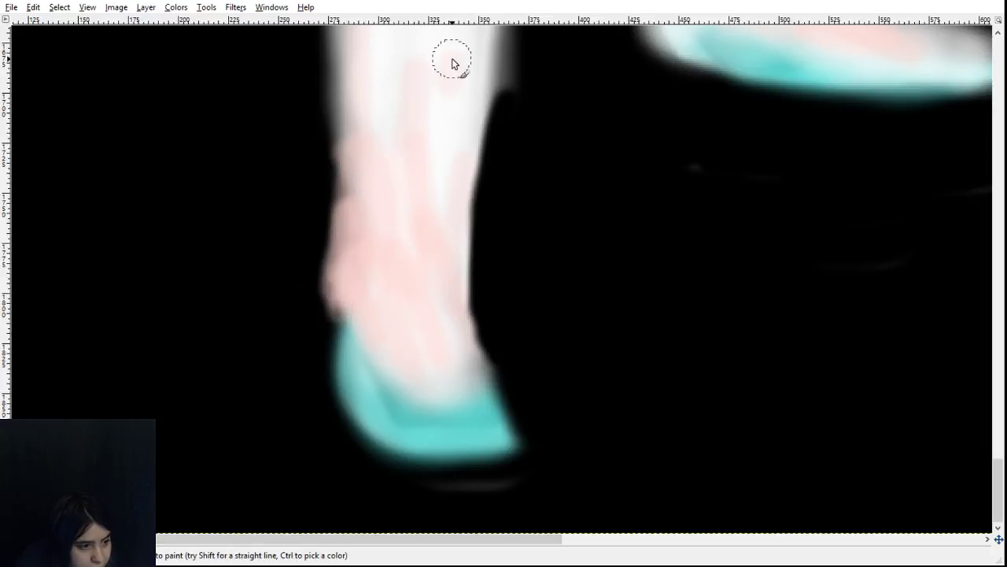
{"action": "mouse_move", "coordinate": [452, 63]}
{"action": "left_mouse_down"}
{"action": "mouse_move", "coordinate": [462, 260]}
{"action": "mouse_move", "coordinate": [471, 65]}
{"action": "mouse_move", "coordinate": [449, 102]}
{"action": "left_mouse_up"}
{"action": "scroll", "coordinate": [397, 260], "scroll_direction": "up", "scroll_amount": 5}
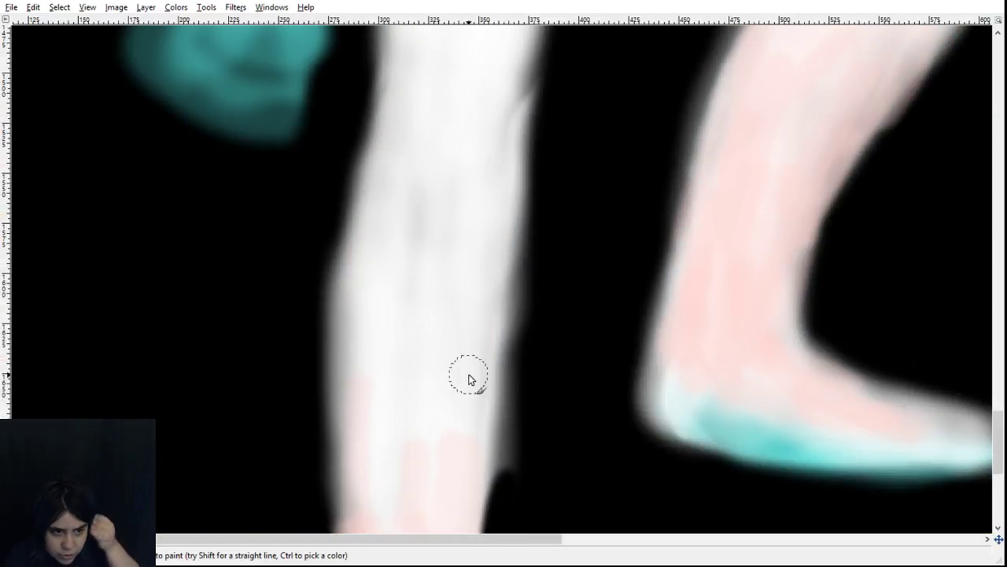
{"action": "scroll", "coordinate": [384, 281], "scroll_direction": "down", "scroll_amount": 4}
{"action": "scroll", "coordinate": [384, 282], "scroll_direction": "up", "scroll_amount": 4}
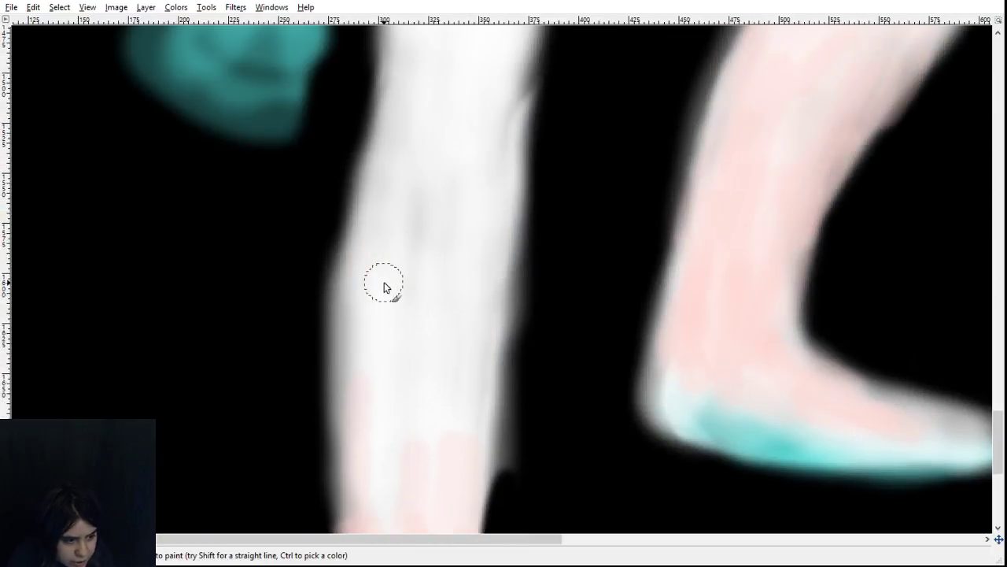
{"action": "left_click_drag", "start_coordinate": [355, 335], "coordinate": [354, 444]}
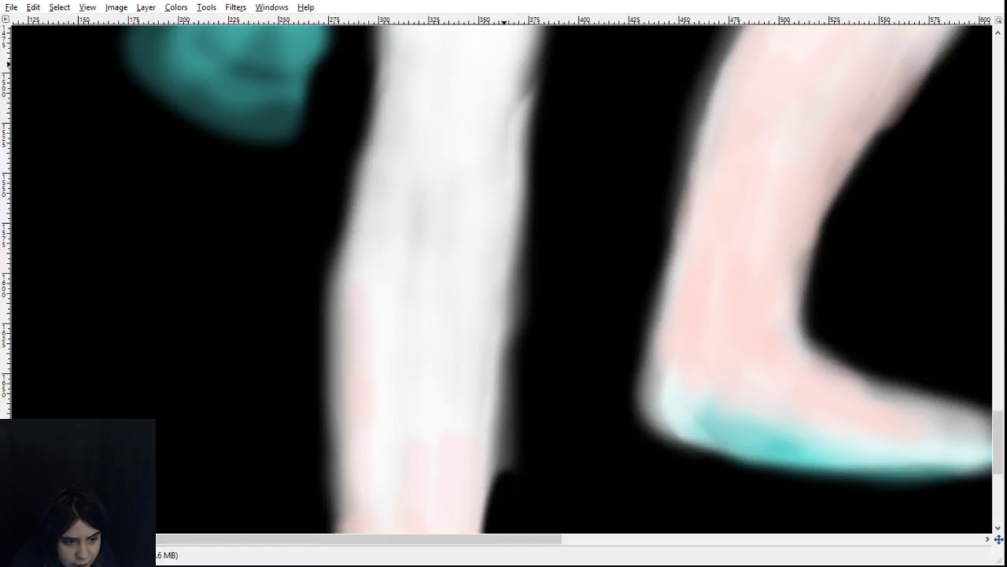
{"action": "scroll", "coordinate": [344, 371], "scroll_direction": "down", "scroll_amount": 3}
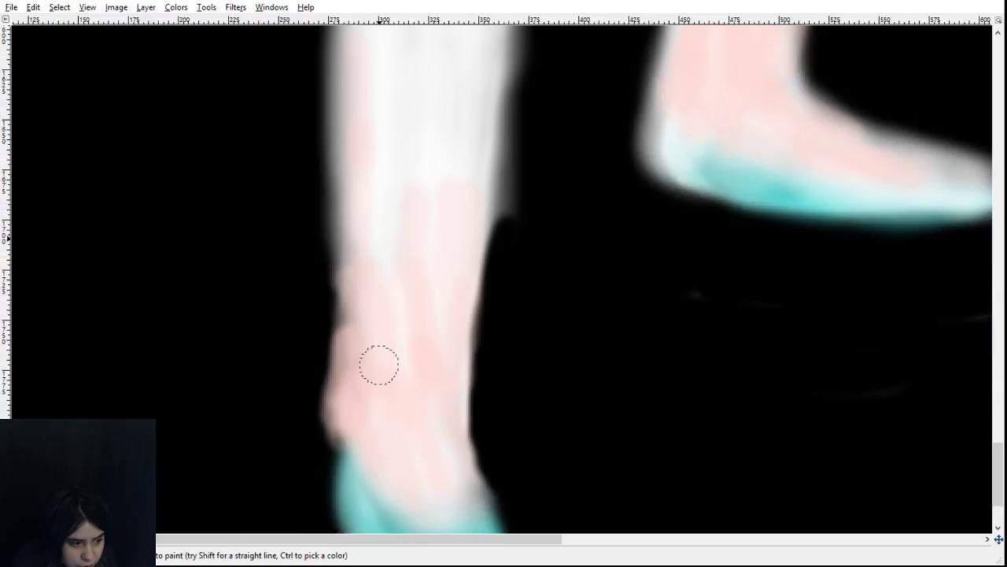
{"action": "scroll", "coordinate": [379, 364], "scroll_direction": "down", "scroll_amount": 1}
{"action": "scroll", "coordinate": [379, 364], "scroll_direction": "up", "scroll_amount": 5}
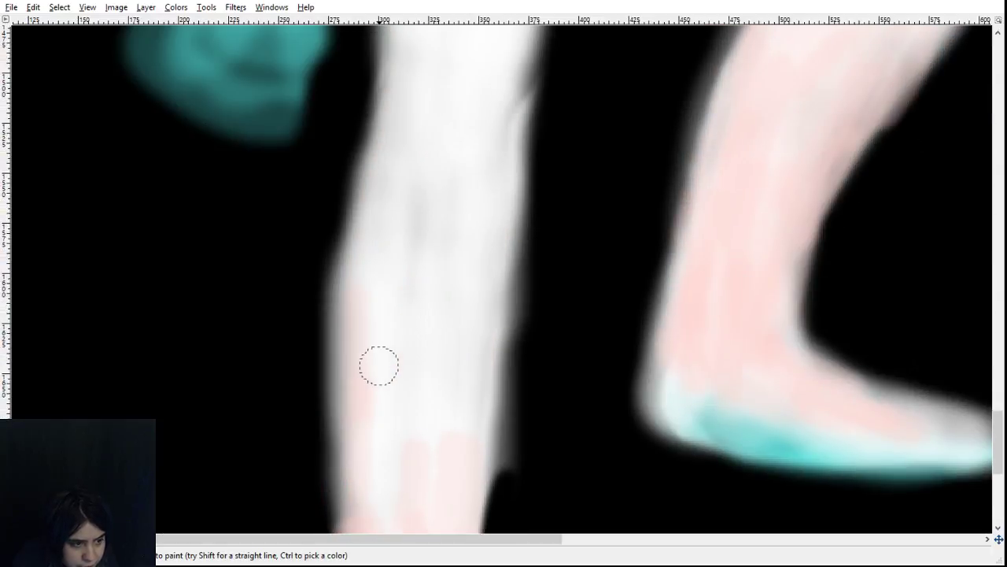
{"action": "mouse_move", "coordinate": [355, 392]}
{"action": "left_mouse_down"}
{"action": "mouse_move", "coordinate": [421, 382]}
{"action": "mouse_move", "coordinate": [369, 350]}
{"action": "mouse_move", "coordinate": [418, 372]}
{"action": "mouse_move", "coordinate": [447, 364]}
{"action": "mouse_move", "coordinate": [357, 333]}
{"action": "mouse_move", "coordinate": [388, 355]}
{"action": "mouse_move", "coordinate": [484, 358]}
{"action": "mouse_move", "coordinate": [442, 489]}
{"action": "mouse_move", "coordinate": [426, 414]}
{"action": "mouse_move", "coordinate": [447, 389]}
{"action": "left_mouse_up"}
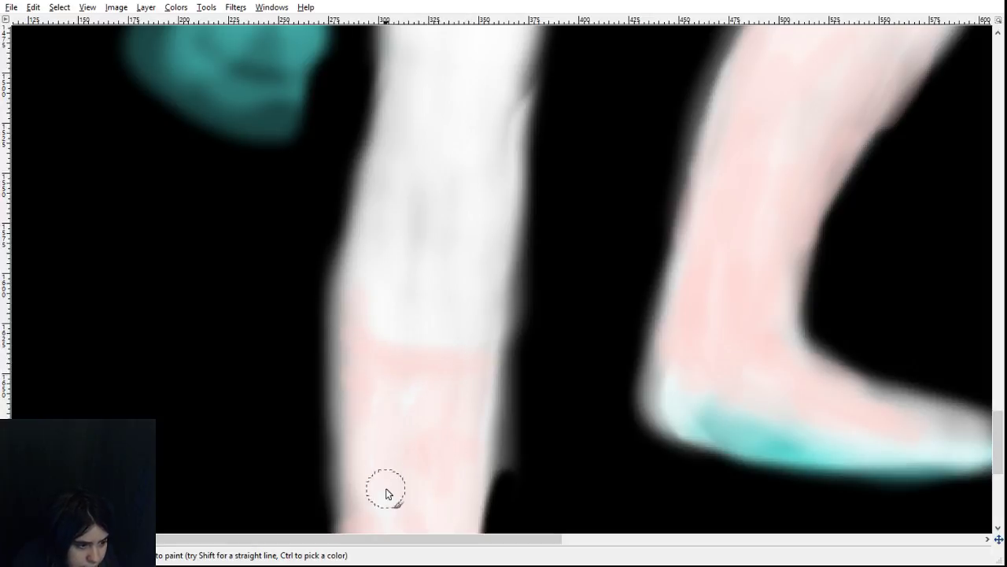
- Paint near-white over the grey edge of the bent leg's knee above the curved pink sock edge
{"action": "scroll", "coordinate": [822, 269], "scroll_direction": "up", "scroll_amount": 5}
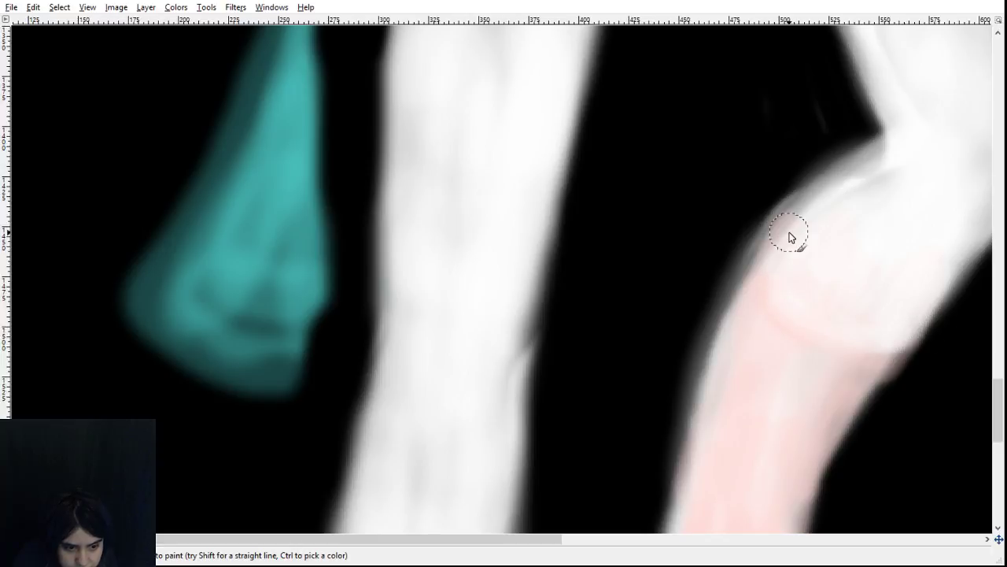
{"action": "mouse_move", "coordinate": [792, 231]}
{"action": "left_mouse_down"}
{"action": "mouse_move", "coordinate": [771, 253]}
{"action": "mouse_move", "coordinate": [838, 200]}
{"action": "mouse_move", "coordinate": [801, 215]}
{"action": "mouse_move", "coordinate": [856, 170]}
{"action": "mouse_move", "coordinate": [878, 176]}
{"action": "mouse_move", "coordinate": [906, 151]}
{"action": "mouse_move", "coordinate": [826, 202]}
{"action": "mouse_move", "coordinate": [891, 177]}
{"action": "mouse_move", "coordinate": [862, 213]}
{"action": "left_mouse_up"}
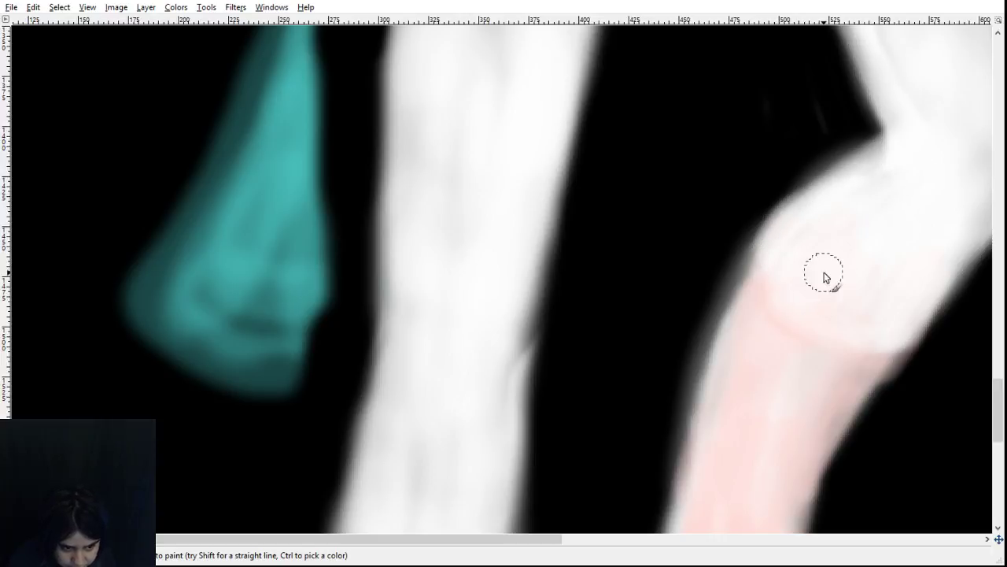
{"action": "scroll", "coordinate": [526, 376], "scroll_direction": "up", "scroll_amount": 2}
- Look over the pink socks, the clothing, the face and the raised arm
{"action": "scroll", "coordinate": [525, 374], "scroll_direction": "down", "scroll_amount": 6}
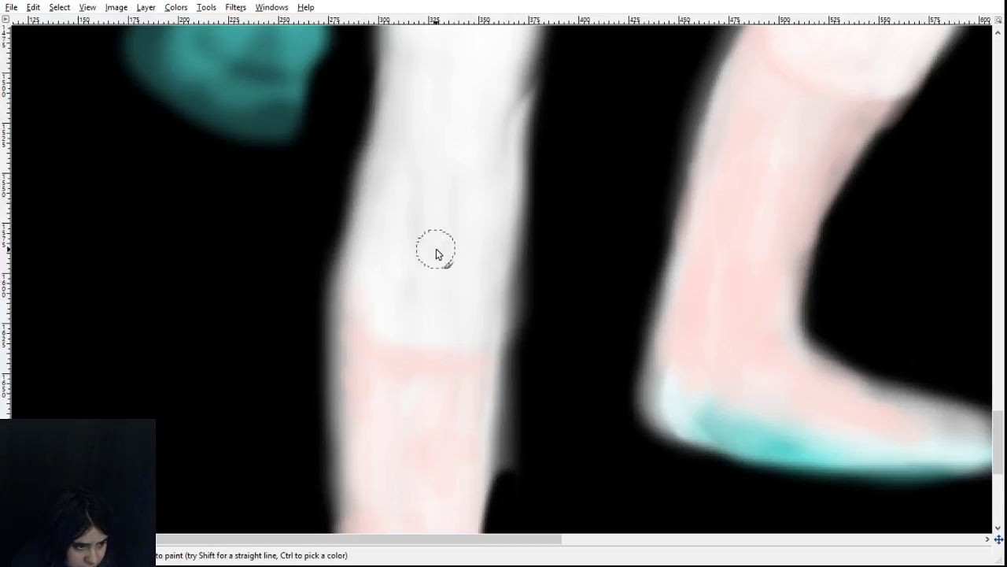
{"action": "scroll", "coordinate": [708, 188], "scroll_direction": "up", "scroll_amount": 10}
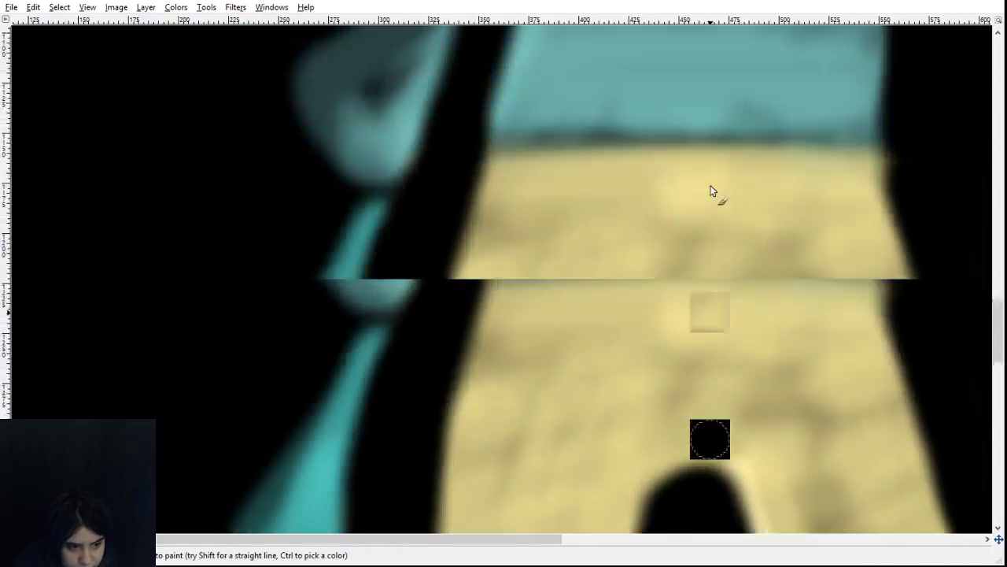
{"action": "scroll", "coordinate": [712, 189], "scroll_direction": "up", "scroll_amount": 10}
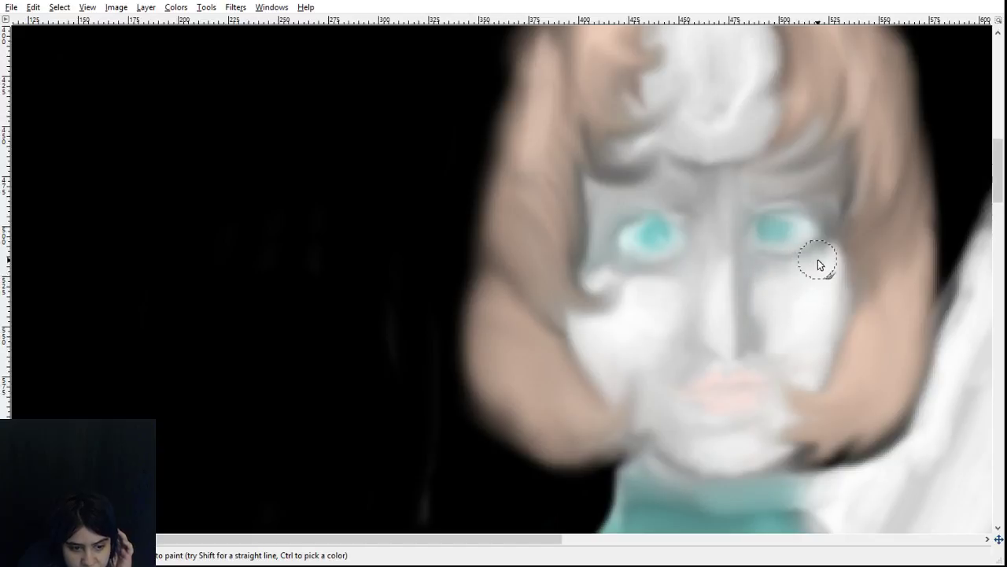
{"action": "scroll", "coordinate": [818, 288], "scroll_direction": "down", "scroll_amount": 3}
{"action": "scroll", "coordinate": [824, 297], "scroll_direction": "down", "scroll_amount": 6}
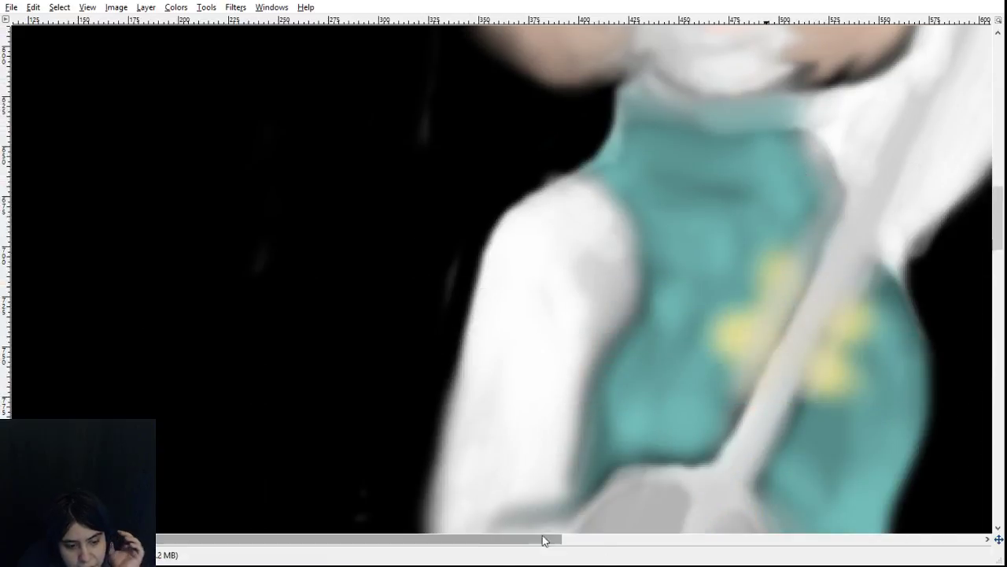
{"action": "left_click_drag", "start_coordinate": [489, 539], "coordinate": [628, 541]}
{"action": "scroll", "coordinate": [707, 466], "scroll_direction": "up", "scroll_amount": 7}
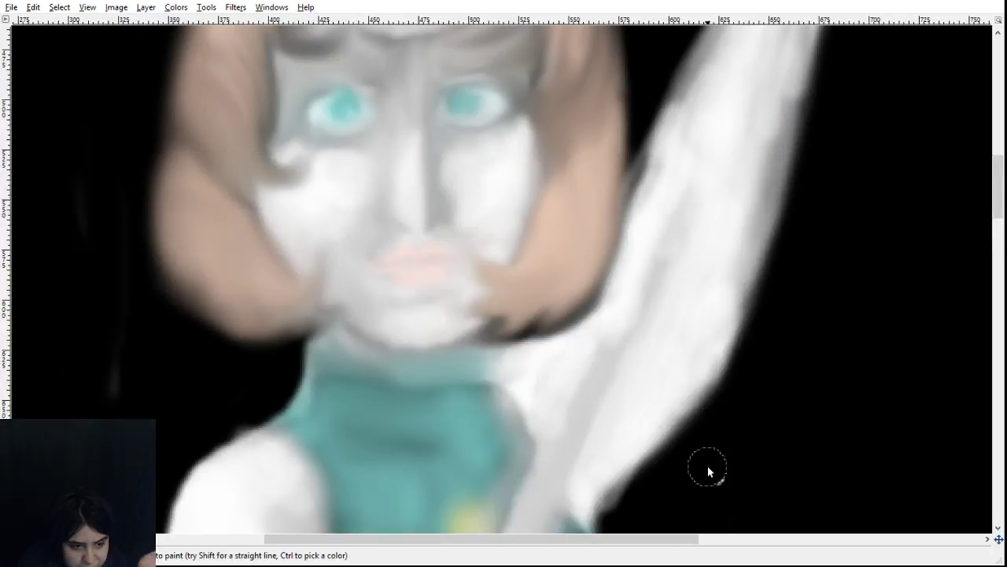
{"action": "scroll", "coordinate": [707, 466], "scroll_direction": "up", "scroll_amount": 6}
{"action": "scroll", "coordinate": [707, 466], "scroll_direction": "down", "scroll_amount": 6}
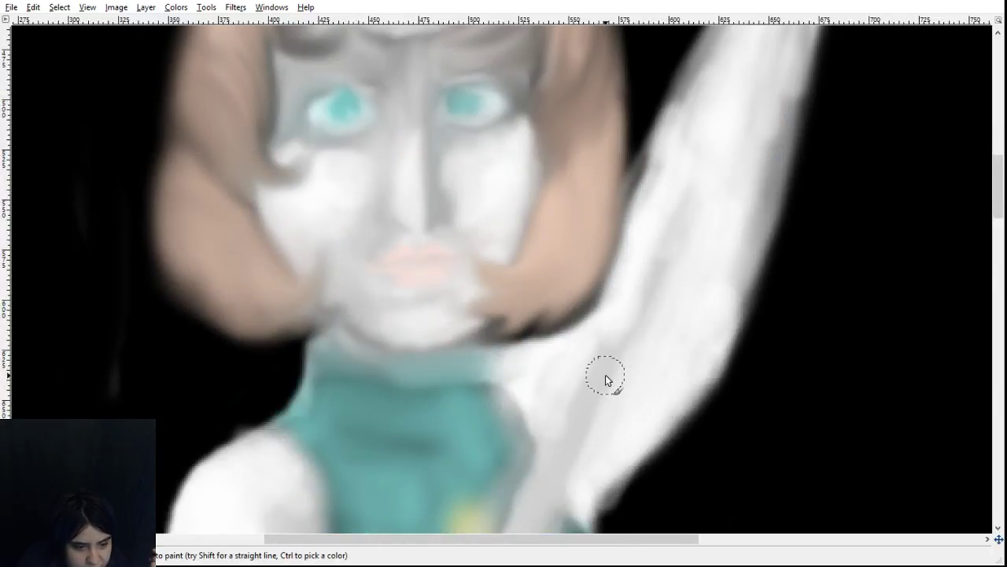
- Paint near-white over both cheeks and lighten the grey shading beside the nose
{"action": "scroll", "coordinate": [654, 413], "scroll_direction": "down", "scroll_amount": 5}
{"action": "scroll", "coordinate": [654, 413], "scroll_direction": "down", "scroll_amount": 6}
{"action": "scroll", "coordinate": [654, 413], "scroll_direction": "up", "scroll_amount": 8}
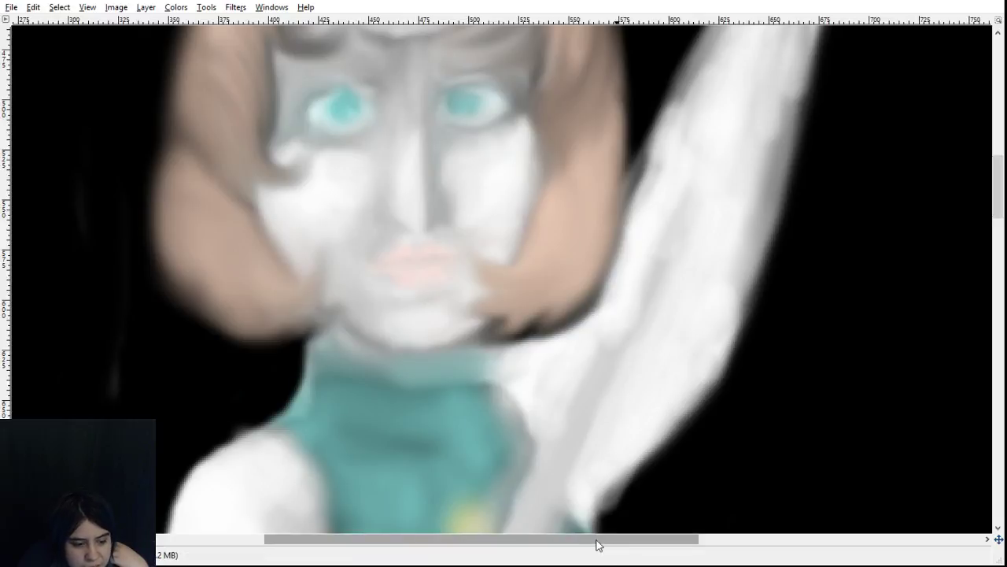
{"action": "left_click_drag", "start_coordinate": [595, 540], "coordinate": [546, 527]}
{"action": "scroll", "coordinate": [598, 390], "scroll_direction": "up", "scroll_amount": 3}
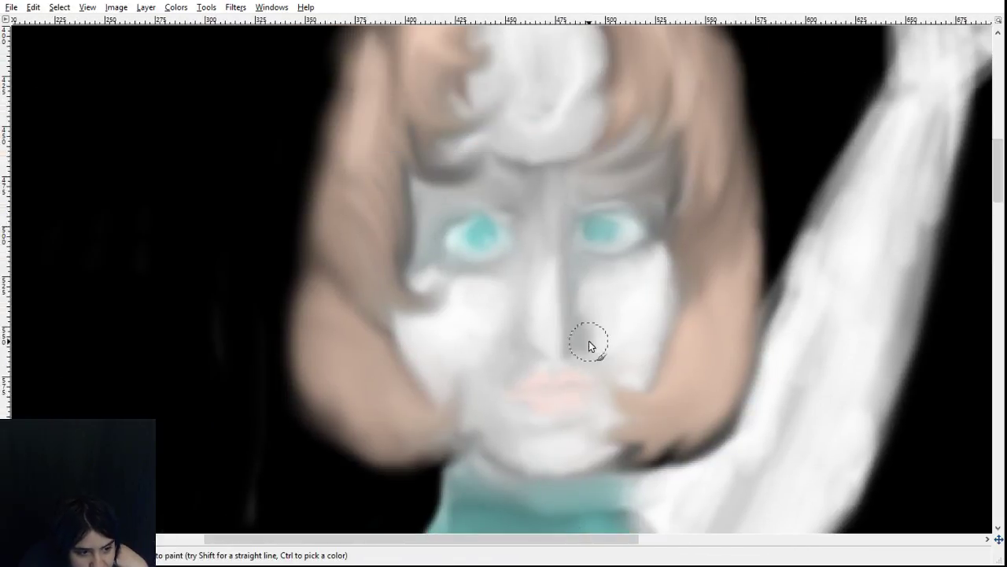
{"action": "mouse_move", "coordinate": [479, 311]}
{"action": "left_mouse_down"}
{"action": "mouse_move", "coordinate": [464, 341]}
{"action": "mouse_move", "coordinate": [474, 303]}
{"action": "left_mouse_up"}
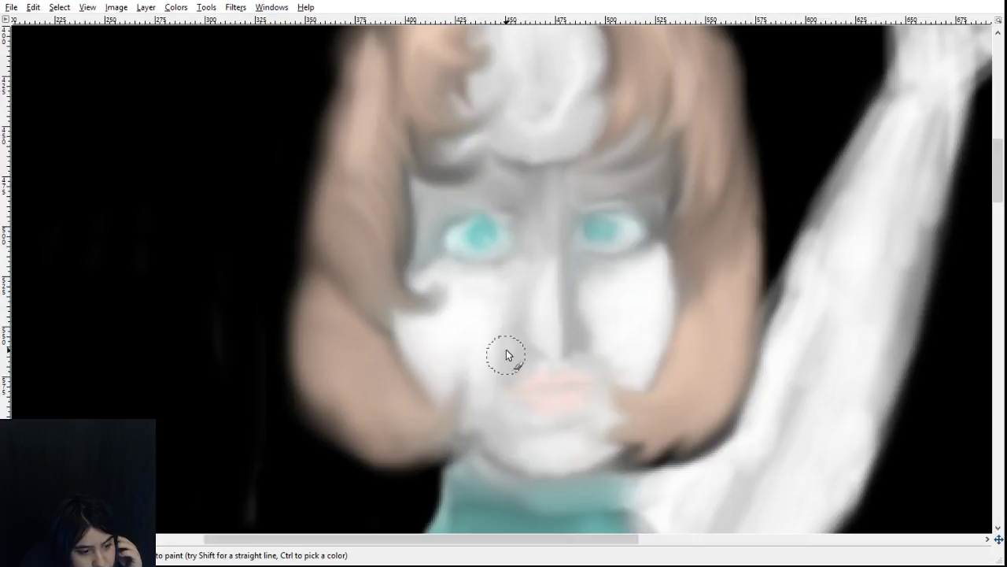
{"action": "left_click_drag", "start_coordinate": [517, 310], "coordinate": [509, 443]}
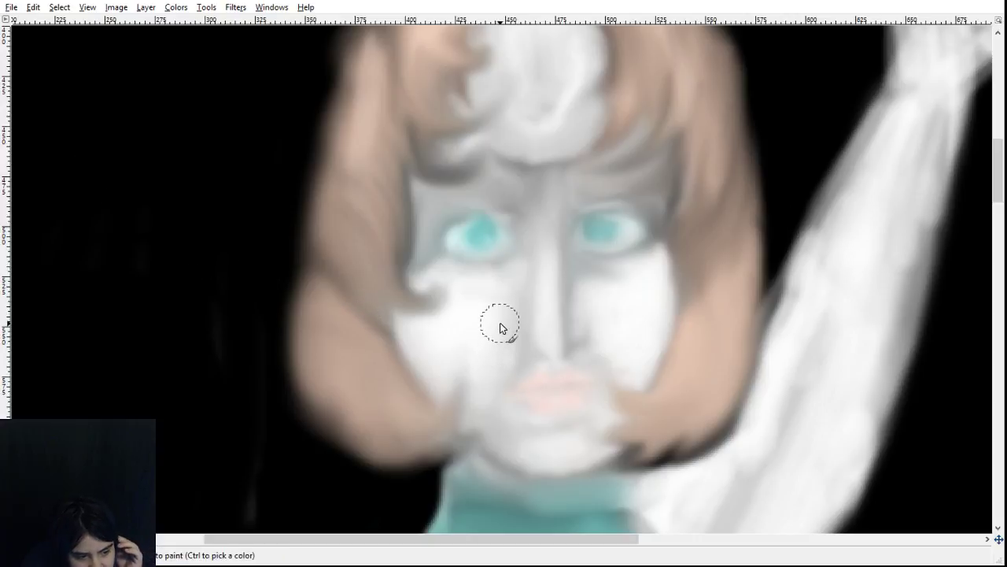
- Dab light pink blush spots onto both cheeks
{"action": "left_click", "coordinate": [426, 333]}
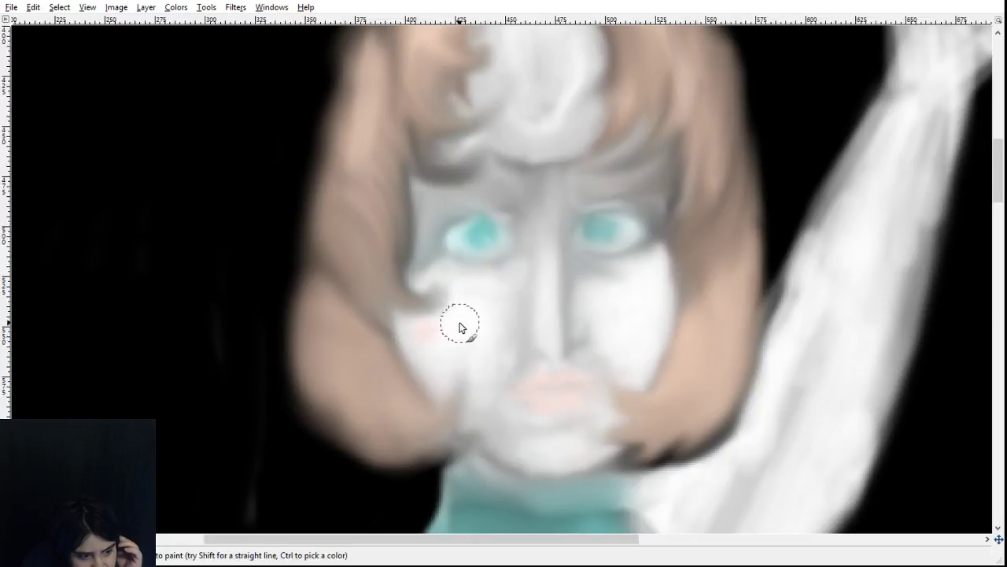
{"action": "left_click", "coordinate": [454, 316]}
{"action": "left_click_drag", "start_coordinate": [674, 299], "coordinate": [652, 304]}
{"action": "left_click_drag", "start_coordinate": [451, 321], "coordinate": [434, 333]}
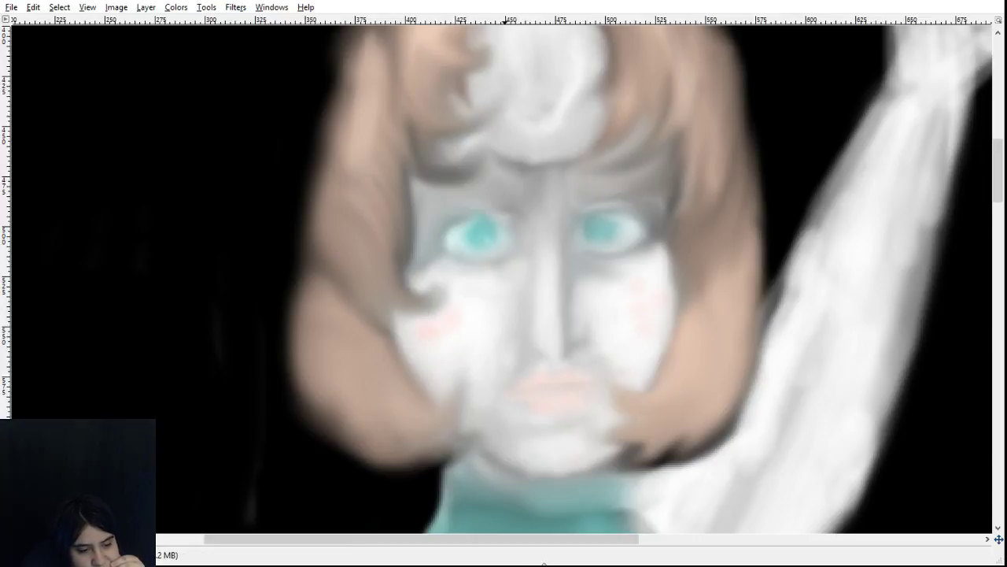
- Sample the muted teal from the clothing below the waist and dab small spots on both cheeks and around the nose and mouth
{"action": "scroll", "coordinate": [642, 479], "scroll_direction": "down", "scroll_amount": 5}
{"action": "scroll", "coordinate": [642, 479], "scroll_direction": "up", "scroll_amount": 3}
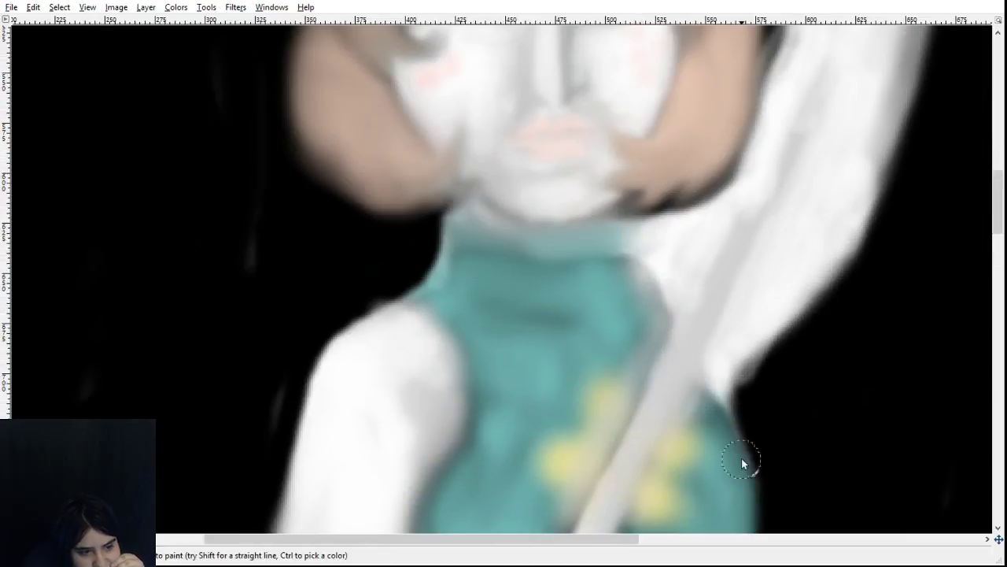
{"action": "scroll", "coordinate": [748, 455], "scroll_direction": "down", "scroll_amount": 6}
{"action": "scroll", "coordinate": [748, 455], "scroll_direction": "up", "scroll_amount": 2}
{"action": "scroll", "coordinate": [748, 455], "scroll_direction": "down", "scroll_amount": 1}
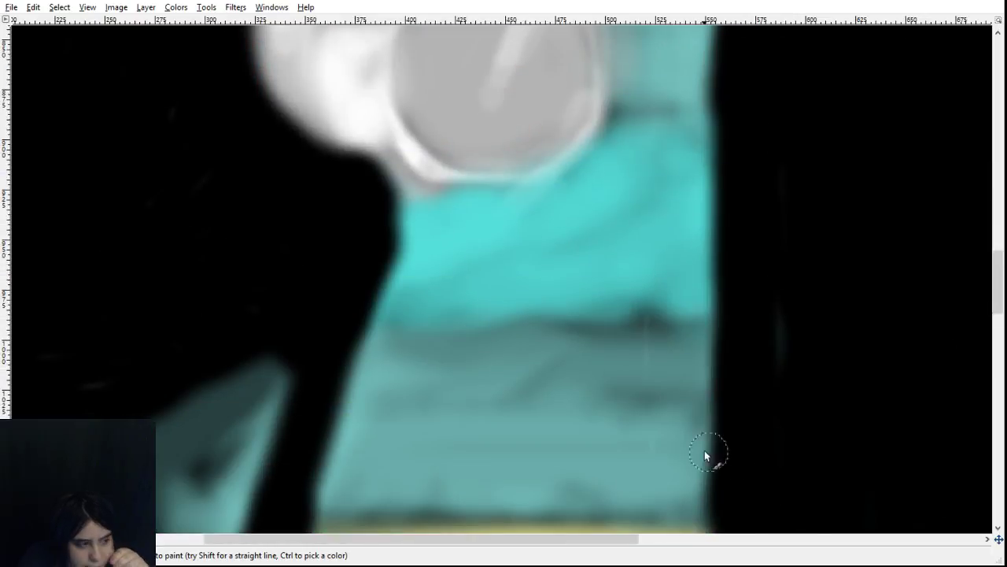
{"action": "left_click", "coordinate": [482, 428], "text": "ctrl"}
{"action": "scroll", "coordinate": [735, 381], "scroll_direction": "up", "scroll_amount": 7}
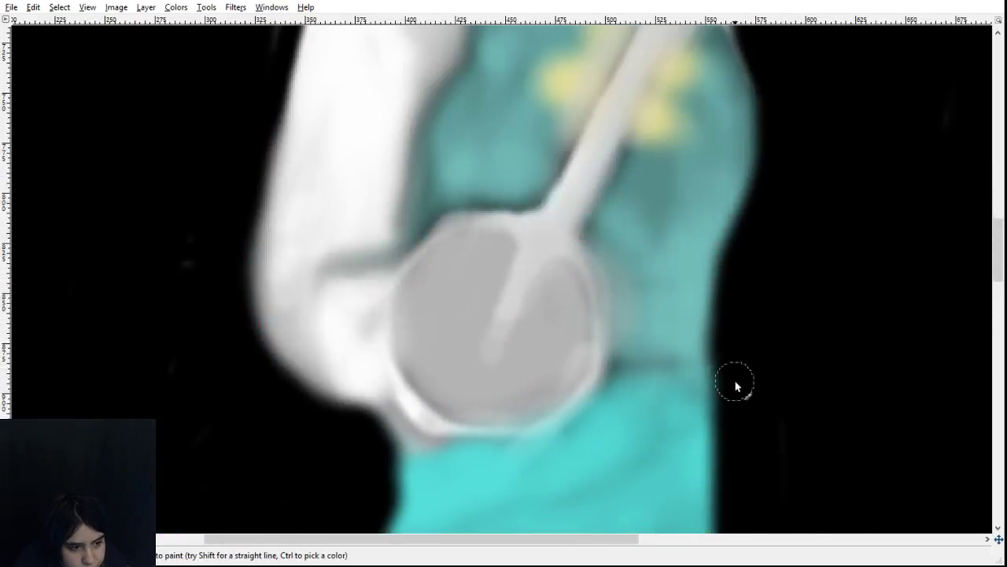
{"action": "left_click_drag", "start_coordinate": [428, 332], "coordinate": [452, 318]}
{"action": "left_click", "coordinate": [646, 308]}
{"action": "left_click", "coordinate": [641, 311]}
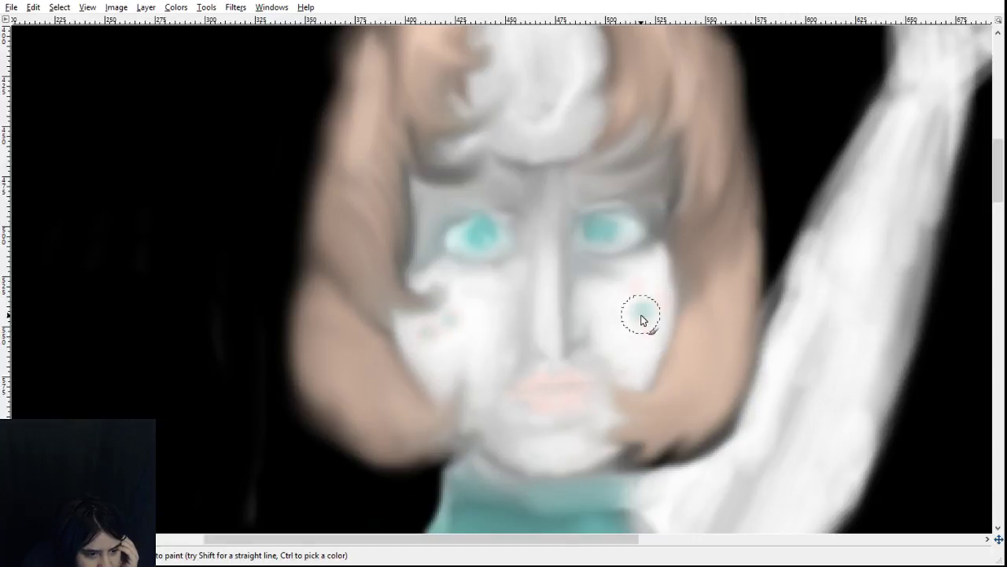
{"action": "left_click", "coordinate": [643, 339]}
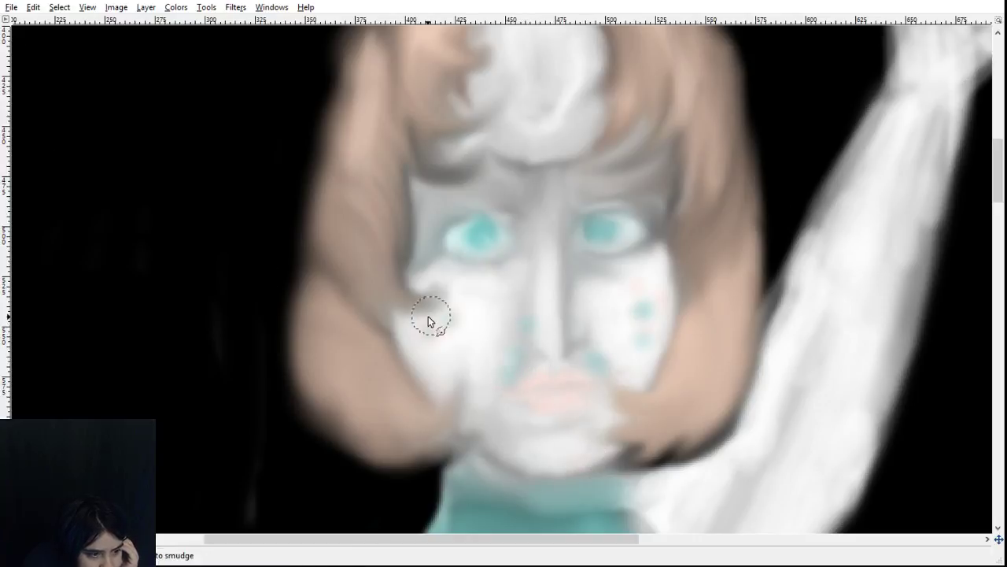
- Smudge the teal and pink spots into the cheeks and around the nose, and touch up the pale pink lips
{"action": "mouse_move", "coordinate": [428, 320]}
{"action": "left_mouse_down"}
{"action": "mouse_move", "coordinate": [413, 342]}
{"action": "mouse_move", "coordinate": [443, 320]}
{"action": "mouse_move", "coordinate": [433, 354]}
{"action": "mouse_move", "coordinate": [427, 338]}
{"action": "mouse_move", "coordinate": [451, 313]}
{"action": "mouse_move", "coordinate": [435, 361]}
{"action": "mouse_move", "coordinate": [457, 325]}
{"action": "mouse_move", "coordinate": [446, 354]}
{"action": "mouse_move", "coordinate": [445, 322]}
{"action": "mouse_move", "coordinate": [444, 331]}
{"action": "mouse_move", "coordinate": [420, 332]}
{"action": "mouse_move", "coordinate": [455, 325]}
{"action": "mouse_move", "coordinate": [436, 361]}
{"action": "mouse_move", "coordinate": [425, 331]}
{"action": "mouse_move", "coordinate": [453, 356]}
{"action": "left_mouse_up"}
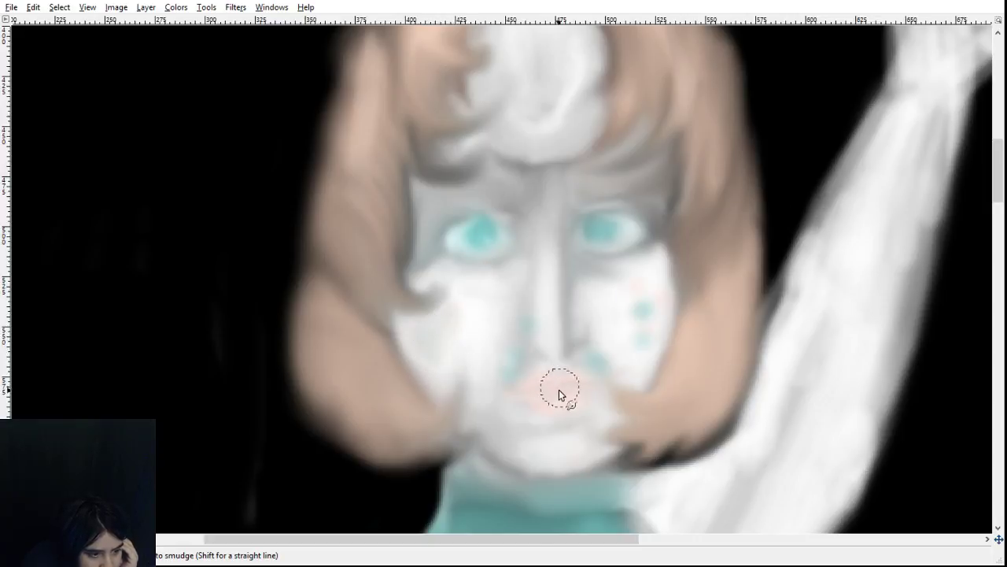
{"action": "mouse_move", "coordinate": [511, 345]}
{"action": "left_mouse_down"}
{"action": "mouse_move", "coordinate": [531, 306]}
{"action": "mouse_move", "coordinate": [521, 382]}
{"action": "mouse_move", "coordinate": [533, 352]}
{"action": "mouse_move", "coordinate": [539, 368]}
{"action": "mouse_move", "coordinate": [534, 349]}
{"action": "mouse_move", "coordinate": [537, 379]}
{"action": "mouse_move", "coordinate": [552, 358]}
{"action": "mouse_move", "coordinate": [512, 371]}
{"action": "mouse_move", "coordinate": [513, 341]}
{"action": "mouse_move", "coordinate": [515, 354]}
{"action": "mouse_move", "coordinate": [523, 339]}
{"action": "mouse_move", "coordinate": [508, 387]}
{"action": "left_mouse_up"}
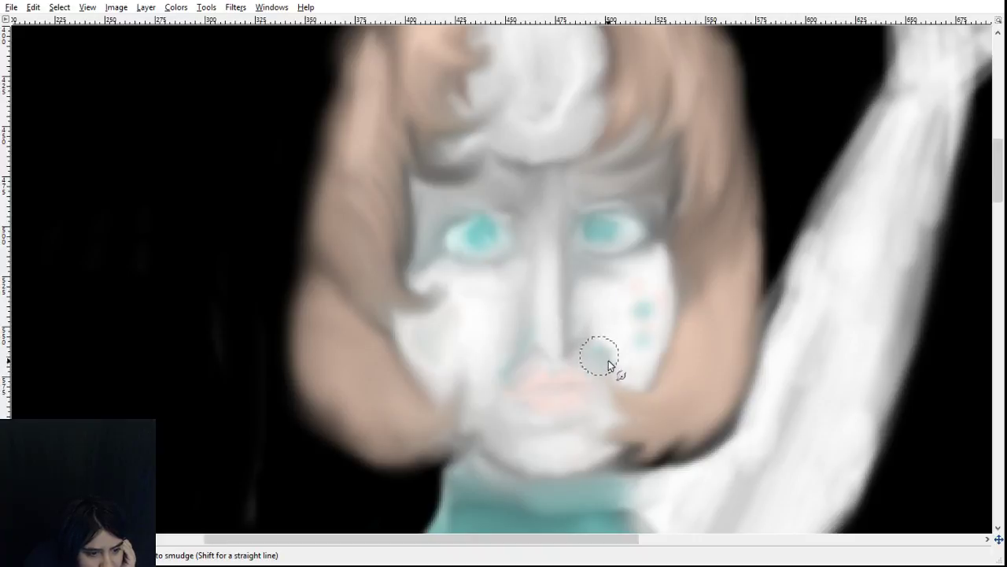
{"action": "mouse_move", "coordinate": [606, 352]}
{"action": "left_mouse_down"}
{"action": "mouse_move", "coordinate": [631, 307]}
{"action": "mouse_move", "coordinate": [638, 332]}
{"action": "mouse_move", "coordinate": [647, 289]}
{"action": "mouse_move", "coordinate": [643, 342]}
{"action": "mouse_move", "coordinate": [650, 329]}
{"action": "mouse_move", "coordinate": [623, 395]}
{"action": "mouse_move", "coordinate": [646, 329]}
{"action": "mouse_move", "coordinate": [648, 308]}
{"action": "mouse_move", "coordinate": [640, 349]}
{"action": "mouse_move", "coordinate": [640, 295]}
{"action": "mouse_move", "coordinate": [652, 310]}
{"action": "mouse_move", "coordinate": [600, 507]}
{"action": "mouse_move", "coordinate": [623, 326]}
{"action": "mouse_move", "coordinate": [686, 308]}
{"action": "mouse_move", "coordinate": [630, 351]}
{"action": "mouse_move", "coordinate": [654, 331]}
{"action": "left_mouse_up"}
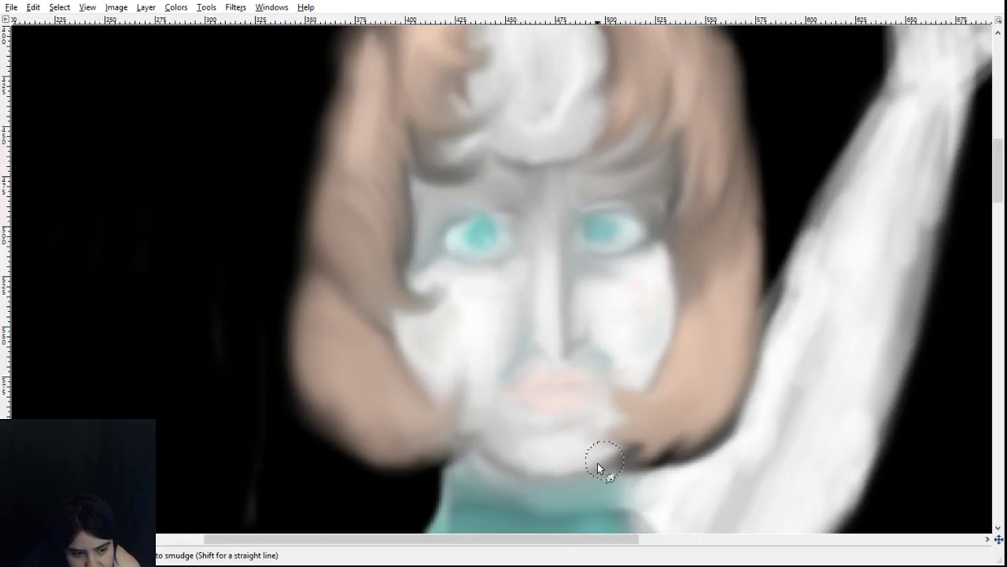
{"action": "left_click_drag", "start_coordinate": [526, 380], "coordinate": [520, 361]}
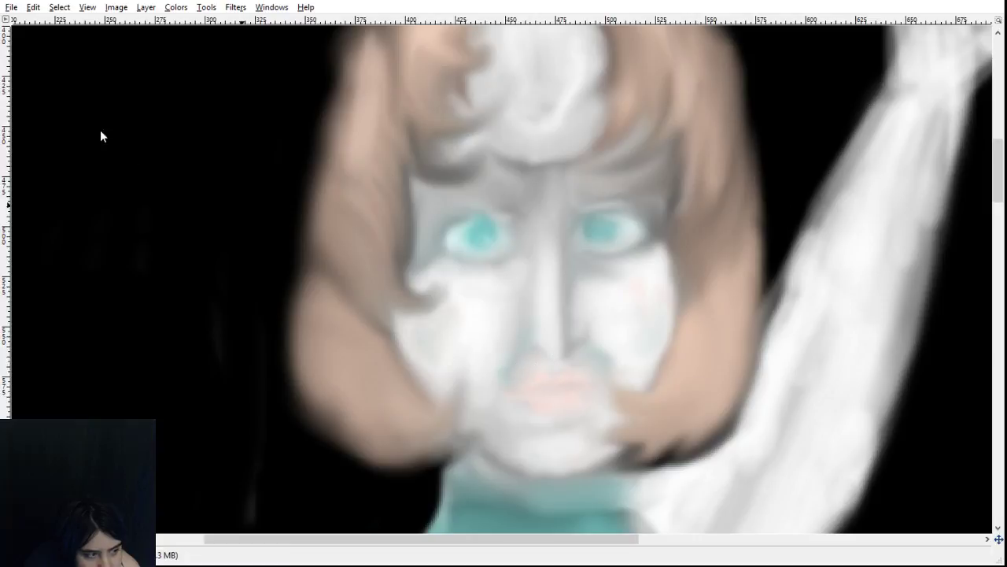
{"action": "left_click_drag", "start_coordinate": [534, 372], "coordinate": [544, 373]}
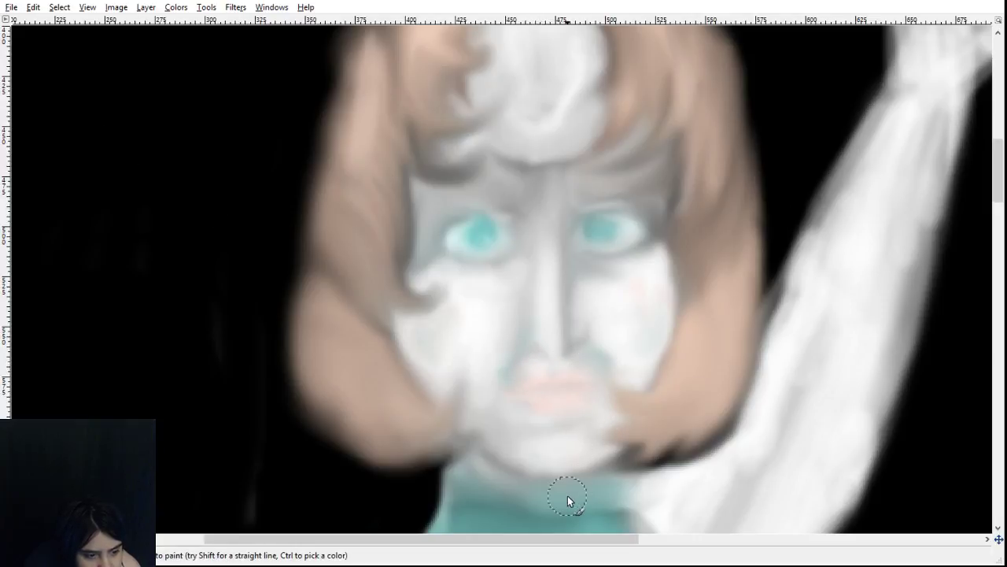
{"action": "mouse_move", "coordinate": [541, 385]}
{"action": "left_mouse_down"}
{"action": "mouse_move", "coordinate": [551, 371]}
{"action": "mouse_move", "coordinate": [562, 379]}
{"action": "left_mouse_up"}
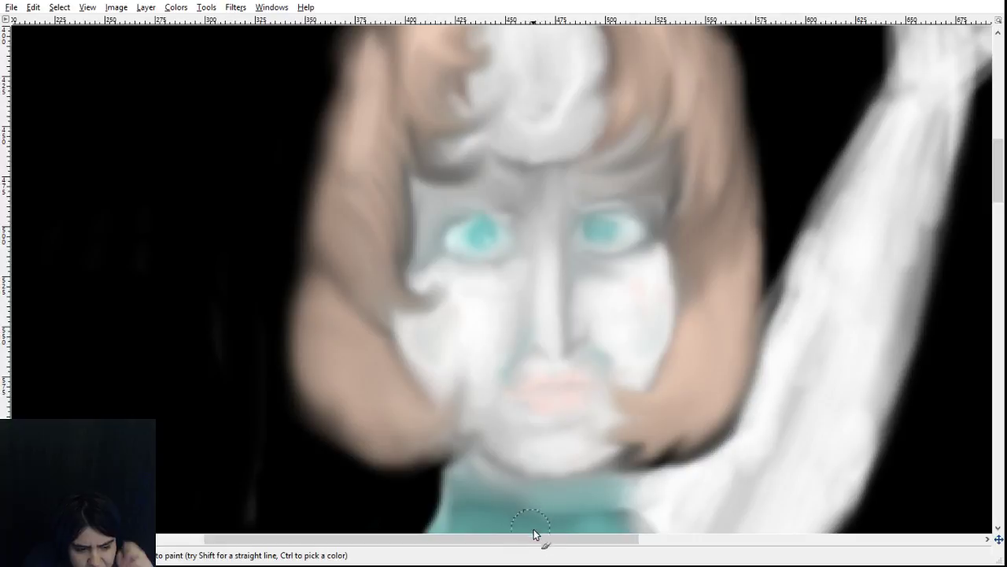
- Sample the bright turquoise at the waist and paint spots down both sides of the nose plus a patch on the cheek opposite the raised arm
{"action": "left_click_drag", "start_coordinate": [535, 539], "coordinate": [584, 538]}
{"action": "scroll", "coordinate": [653, 432], "scroll_direction": "down", "scroll_amount": 5}
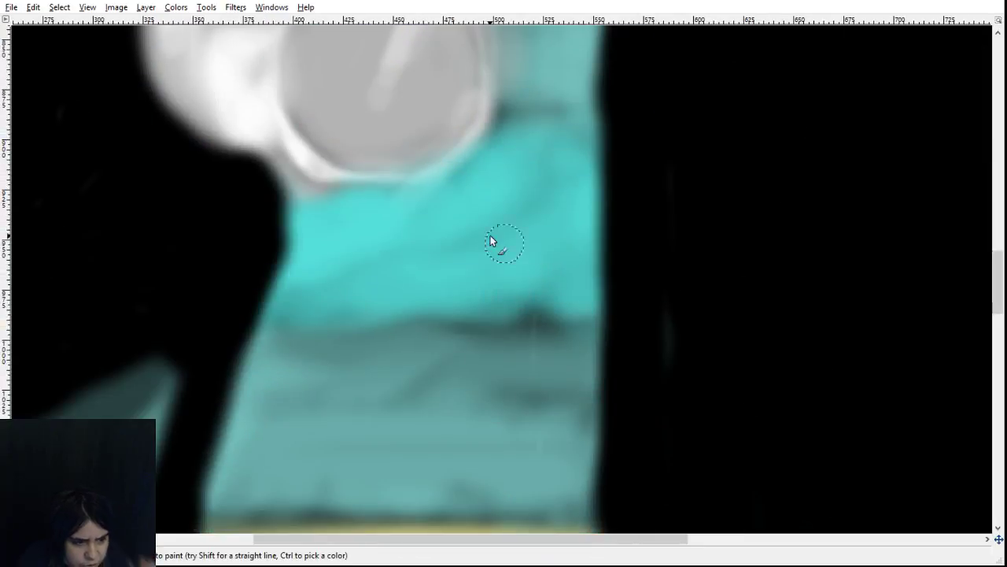
{"action": "key", "text": "ctrl"}
{"action": "scroll", "coordinate": [440, 250], "scroll_direction": "up", "scroll_amount": 5}
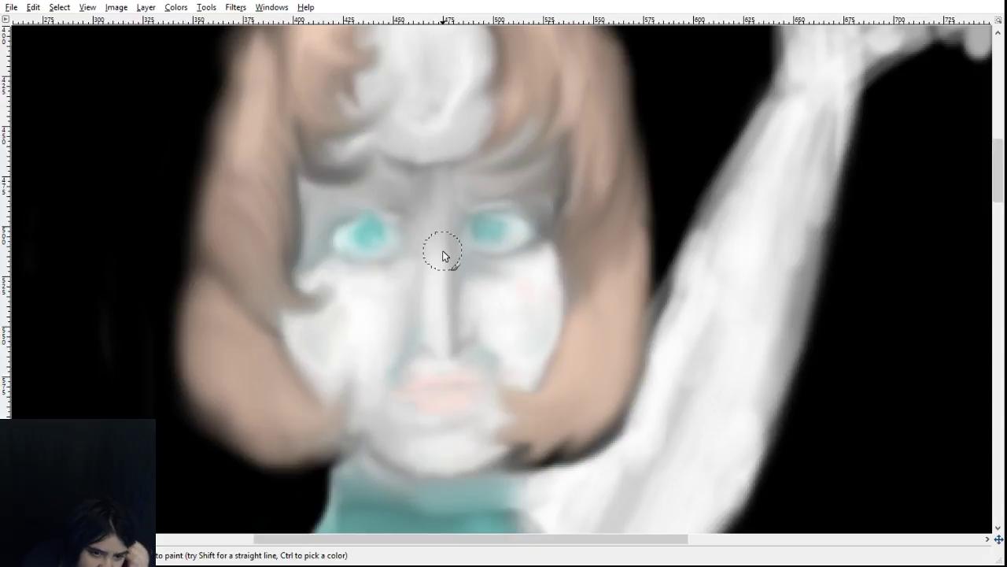
{"action": "left_click", "coordinate": [405, 345]}
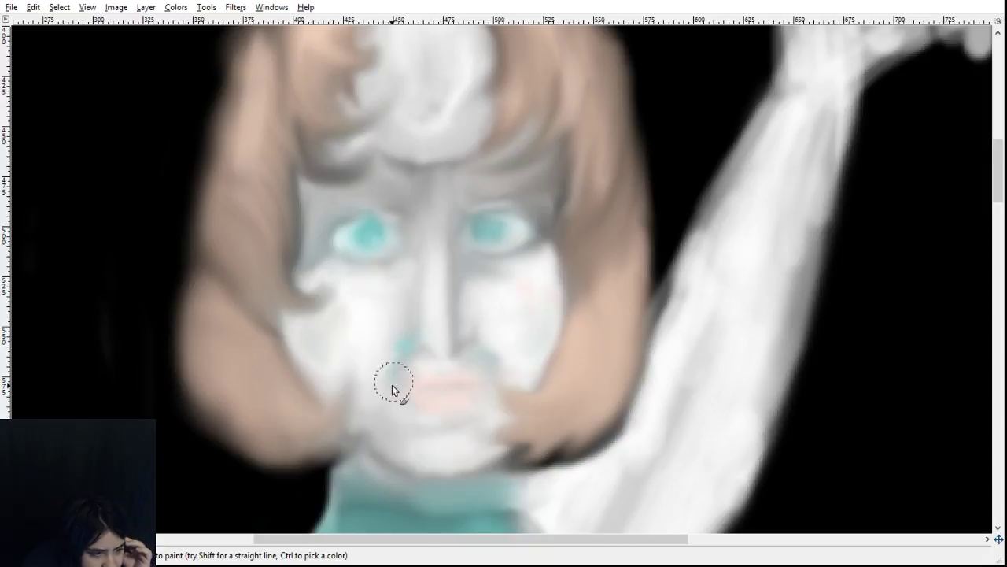
{"action": "left_click_drag", "start_coordinate": [393, 386], "coordinate": [382, 388]}
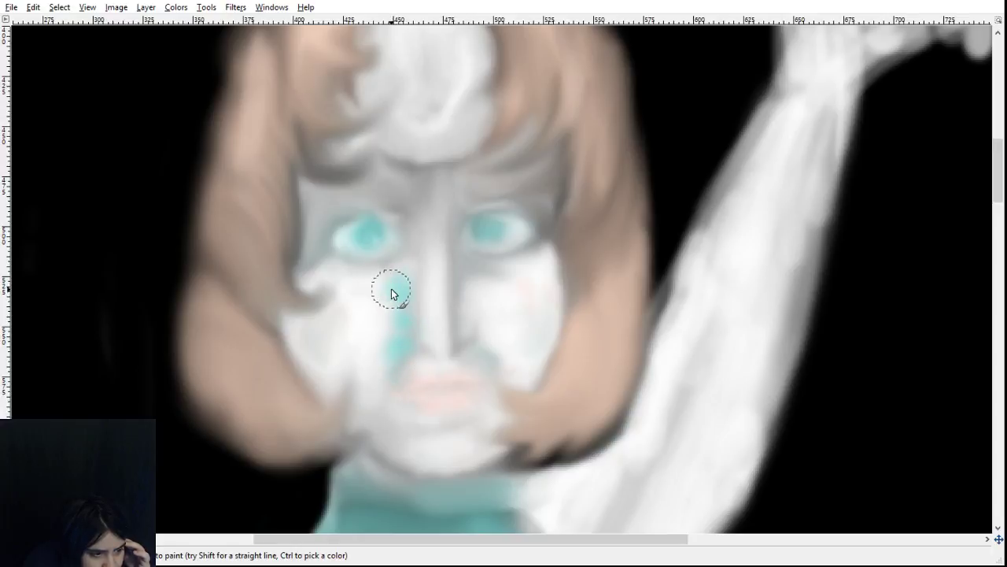
{"action": "left_click", "coordinate": [470, 296]}
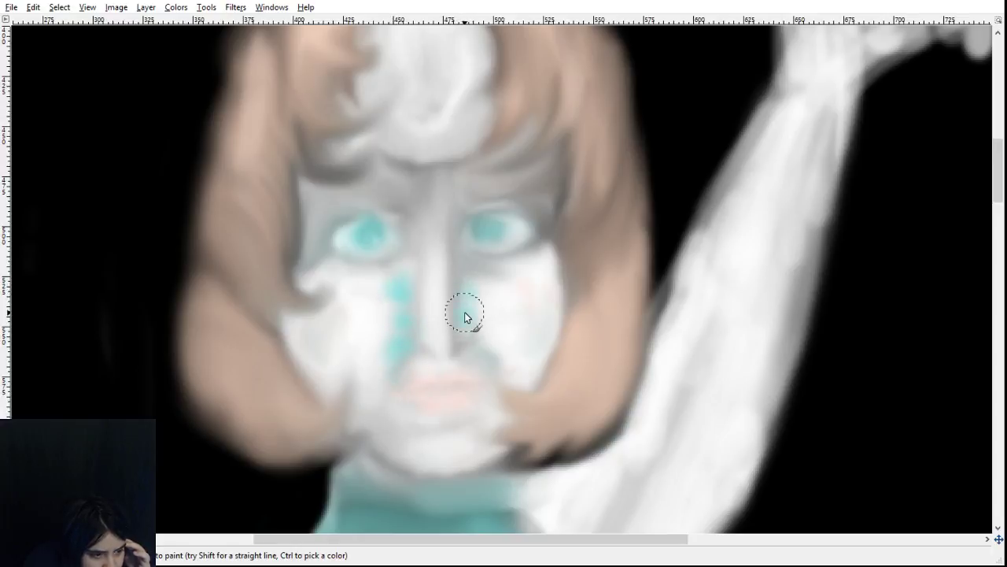
{"action": "left_click", "coordinate": [467, 321]}
{"action": "left_click_drag", "start_coordinate": [487, 350], "coordinate": [493, 368]}
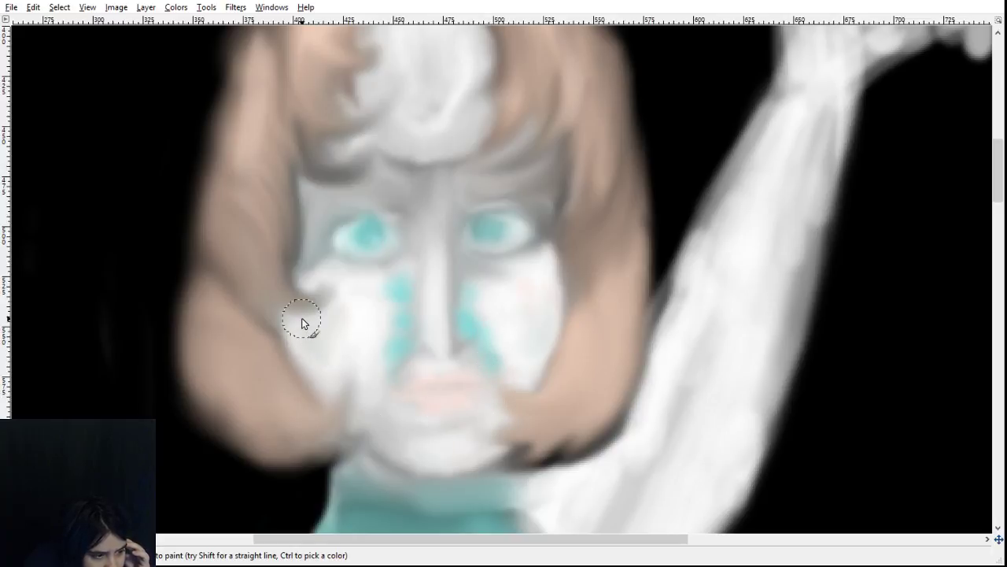
{"action": "left_click_drag", "start_coordinate": [300, 325], "coordinate": [337, 391]}
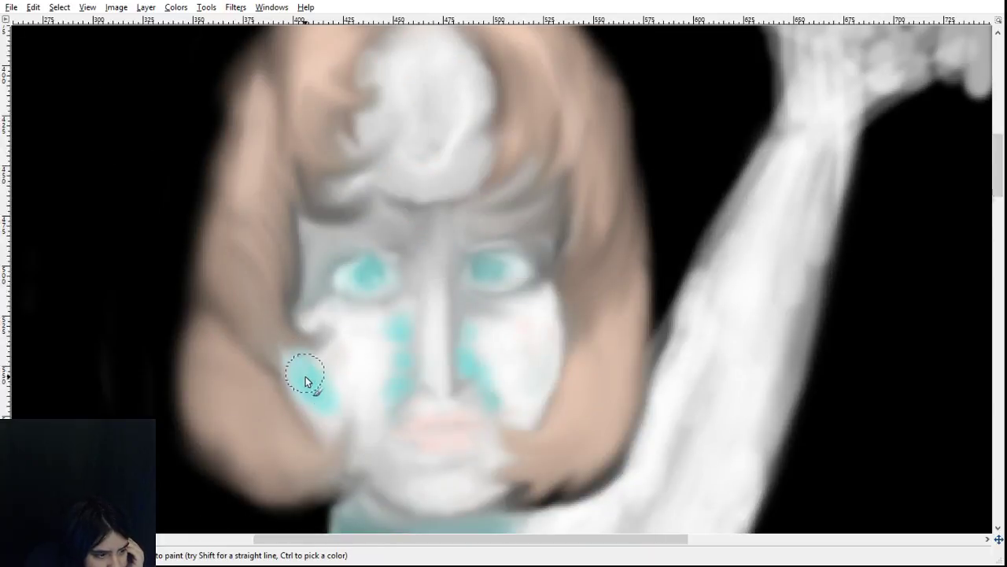
{"action": "mouse_move", "coordinate": [305, 378]}
{"action": "left_mouse_down"}
{"action": "mouse_move", "coordinate": [326, 413]}
{"action": "mouse_move", "coordinate": [300, 387]}
{"action": "mouse_move", "coordinate": [314, 404]}
{"action": "mouse_move", "coordinate": [300, 372]}
{"action": "mouse_move", "coordinate": [325, 421]}
{"action": "mouse_move", "coordinate": [298, 377]}
{"action": "left_mouse_up"}
- Smudge the turquoise beside the nose and the shading on the raised-arm side's outer cheek into the skin
{"action": "mouse_move", "coordinate": [523, 367]}
{"action": "left_mouse_down"}
{"action": "mouse_move", "coordinate": [533, 332]}
{"action": "mouse_move", "coordinate": [537, 366]}
{"action": "mouse_move", "coordinate": [547, 324]}
{"action": "mouse_move", "coordinate": [533, 336]}
{"action": "mouse_move", "coordinate": [537, 299]}
{"action": "mouse_move", "coordinate": [537, 388]}
{"action": "mouse_move", "coordinate": [552, 372]}
{"action": "mouse_move", "coordinate": [506, 443]}
{"action": "mouse_move", "coordinate": [469, 354]}
{"action": "mouse_move", "coordinate": [486, 424]}
{"action": "left_mouse_up"}
{"action": "mouse_move", "coordinate": [409, 336]}
{"action": "left_mouse_down"}
{"action": "mouse_move", "coordinate": [398, 369]}
{"action": "mouse_move", "coordinate": [400, 326]}
{"action": "mouse_move", "coordinate": [373, 446]}
{"action": "mouse_move", "coordinate": [410, 363]}
{"action": "mouse_move", "coordinate": [407, 302]}
{"action": "mouse_move", "coordinate": [354, 497]}
{"action": "mouse_move", "coordinate": [405, 334]}
{"action": "mouse_move", "coordinate": [398, 347]}
{"action": "mouse_move", "coordinate": [397, 321]}
{"action": "mouse_move", "coordinate": [381, 328]}
{"action": "mouse_move", "coordinate": [399, 323]}
{"action": "mouse_move", "coordinate": [388, 343]}
{"action": "mouse_move", "coordinate": [412, 325]}
{"action": "mouse_move", "coordinate": [397, 365]}
{"action": "mouse_move", "coordinate": [392, 354]}
{"action": "mouse_move", "coordinate": [400, 387]}
{"action": "left_mouse_up"}
{"action": "mouse_move", "coordinate": [403, 449]}
{"action": "left_mouse_down"}
{"action": "mouse_move", "coordinate": [410, 388]}
{"action": "mouse_move", "coordinate": [422, 405]}
{"action": "mouse_move", "coordinate": [403, 403]}
{"action": "mouse_move", "coordinate": [427, 407]}
{"action": "mouse_move", "coordinate": [408, 411]}
{"action": "mouse_move", "coordinate": [430, 416]}
{"action": "mouse_move", "coordinate": [427, 405]}
{"action": "mouse_move", "coordinate": [404, 412]}
{"action": "mouse_move", "coordinate": [408, 397]}
{"action": "mouse_move", "coordinate": [413, 432]}
{"action": "left_mouse_up"}
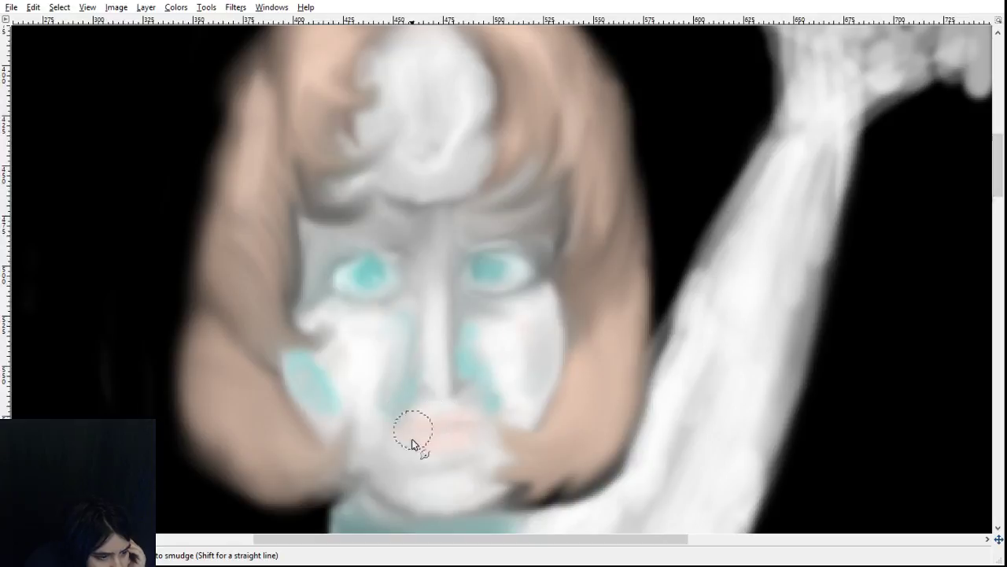
{"action": "mouse_move", "coordinate": [406, 365]}
{"action": "left_mouse_down"}
{"action": "mouse_move", "coordinate": [399, 398]}
{"action": "mouse_move", "coordinate": [420, 392]}
{"action": "mouse_move", "coordinate": [399, 400]}
{"action": "mouse_move", "coordinate": [395, 388]}
{"action": "mouse_move", "coordinate": [405, 409]}
{"action": "mouse_move", "coordinate": [395, 376]}
{"action": "mouse_move", "coordinate": [403, 398]}
{"action": "mouse_move", "coordinate": [409, 354]}
{"action": "left_mouse_up"}
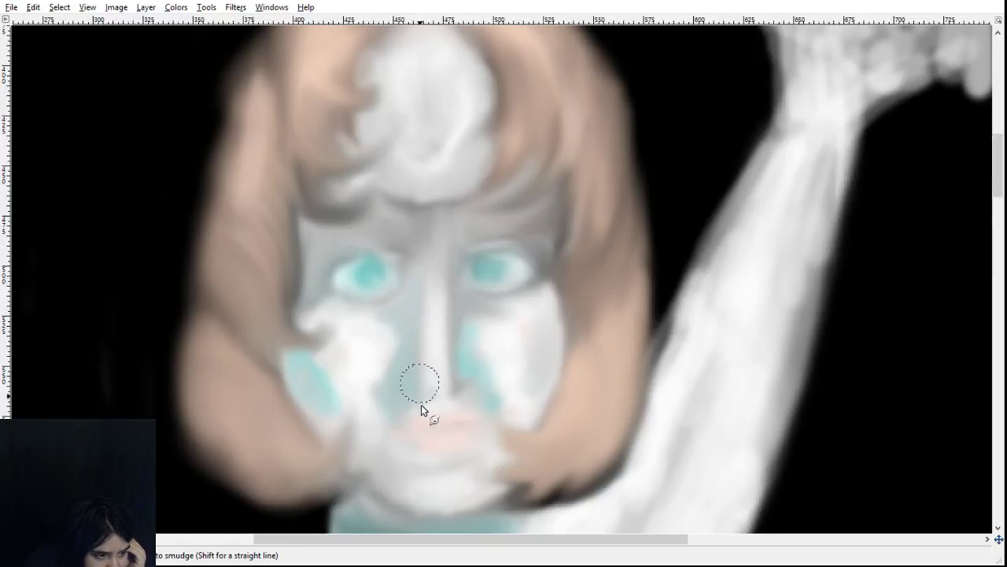
- Smudge the outer cheek's turquoise patch into the skin and reshape the hair tips along the cheek and jaw
{"action": "mouse_move", "coordinate": [421, 398]}
{"action": "left_mouse_down"}
{"action": "mouse_move", "coordinate": [319, 406]}
{"action": "mouse_move", "coordinate": [322, 413]}
{"action": "mouse_move", "coordinate": [322, 367]}
{"action": "mouse_move", "coordinate": [343, 377]}
{"action": "mouse_move", "coordinate": [330, 367]}
{"action": "mouse_move", "coordinate": [312, 380]}
{"action": "mouse_move", "coordinate": [322, 368]}
{"action": "mouse_move", "coordinate": [297, 366]}
{"action": "mouse_move", "coordinate": [332, 412]}
{"action": "mouse_move", "coordinate": [331, 383]}
{"action": "mouse_move", "coordinate": [317, 370]}
{"action": "mouse_move", "coordinate": [337, 398]}
{"action": "mouse_move", "coordinate": [328, 405]}
{"action": "mouse_move", "coordinate": [348, 403]}
{"action": "mouse_move", "coordinate": [320, 418]}
{"action": "left_mouse_up"}
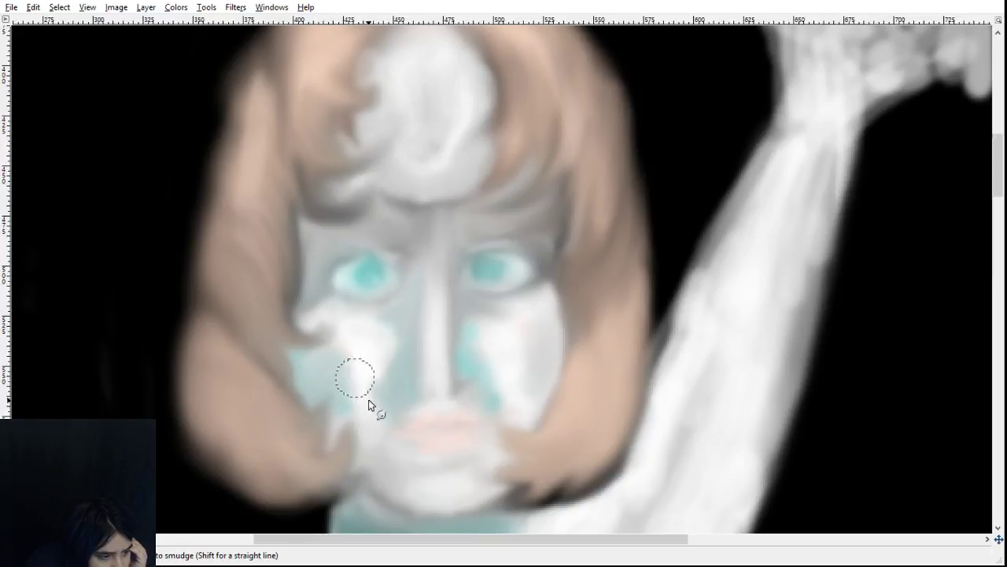
{"action": "mouse_move", "coordinate": [309, 370]}
{"action": "left_mouse_down"}
{"action": "mouse_move", "coordinate": [321, 344]}
{"action": "mouse_move", "coordinate": [328, 353]}
{"action": "mouse_move", "coordinate": [338, 342]}
{"action": "left_mouse_up"}
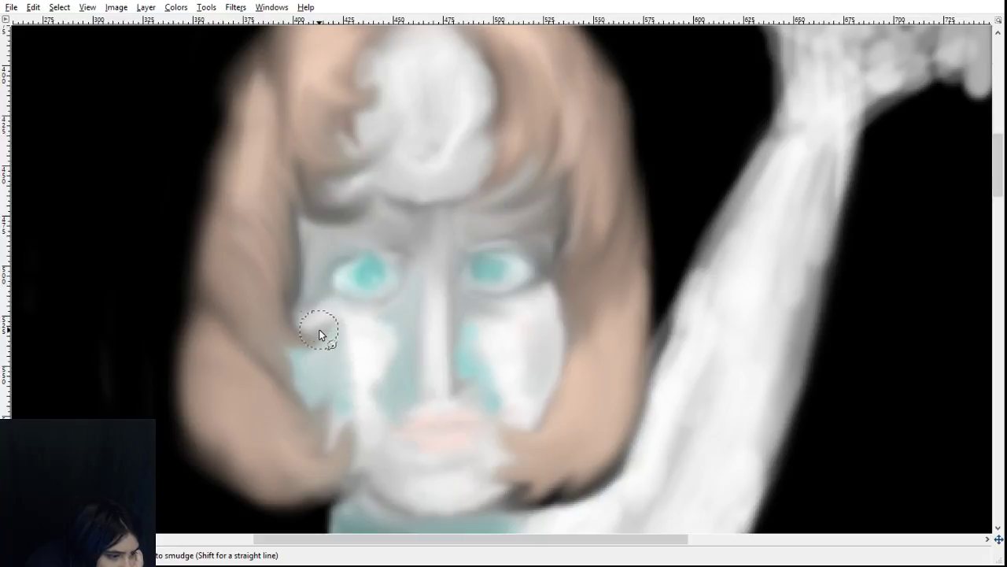
{"action": "mouse_move", "coordinate": [335, 341]}
{"action": "left_mouse_down"}
{"action": "mouse_move", "coordinate": [320, 323]}
{"action": "mouse_move", "coordinate": [338, 338]}
{"action": "left_mouse_up"}
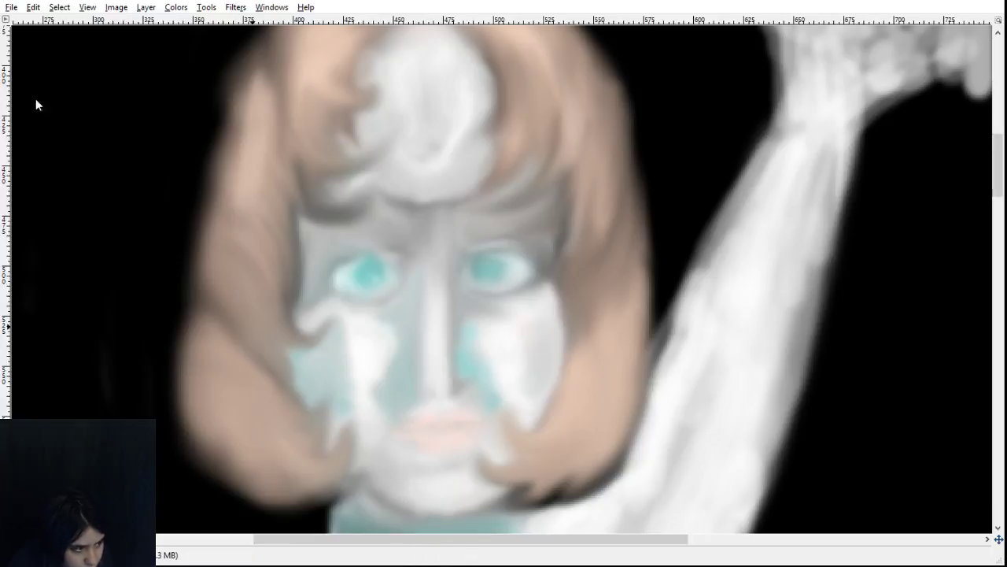
- Paint light teal shading on the chin below the lips and along the outer cheek on the raised arm's side
{"action": "key", "text": "o"}
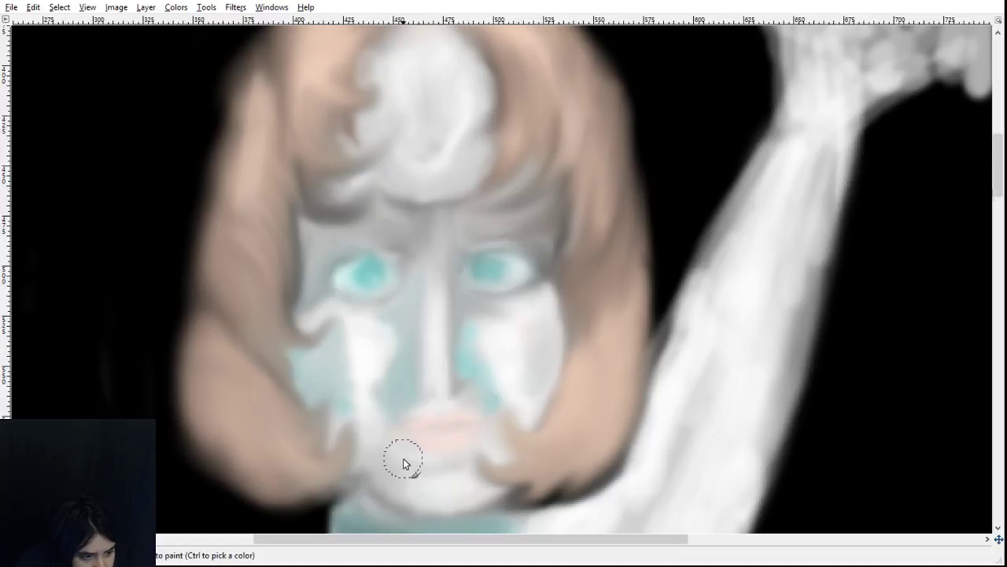
{"action": "mouse_move", "coordinate": [376, 465]}
{"action": "left_mouse_down"}
{"action": "mouse_move", "coordinate": [389, 442]}
{"action": "mouse_move", "coordinate": [391, 462]}
{"action": "mouse_move", "coordinate": [441, 469]}
{"action": "mouse_move", "coordinate": [419, 485]}
{"action": "left_mouse_up"}
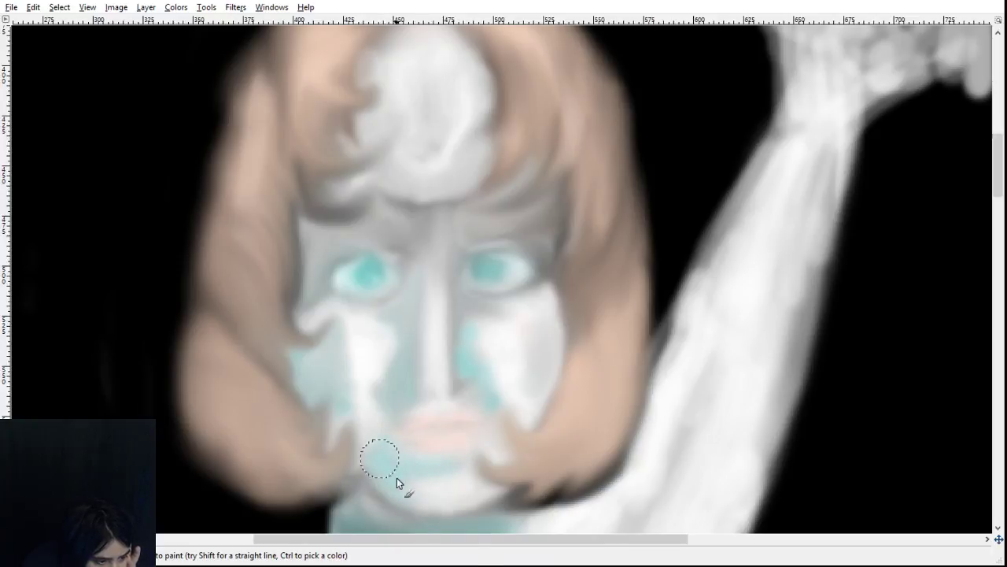
{"action": "mouse_move", "coordinate": [531, 423]}
{"action": "left_mouse_down"}
{"action": "mouse_move", "coordinate": [551, 335]}
{"action": "mouse_move", "coordinate": [554, 368]}
{"action": "left_mouse_up"}
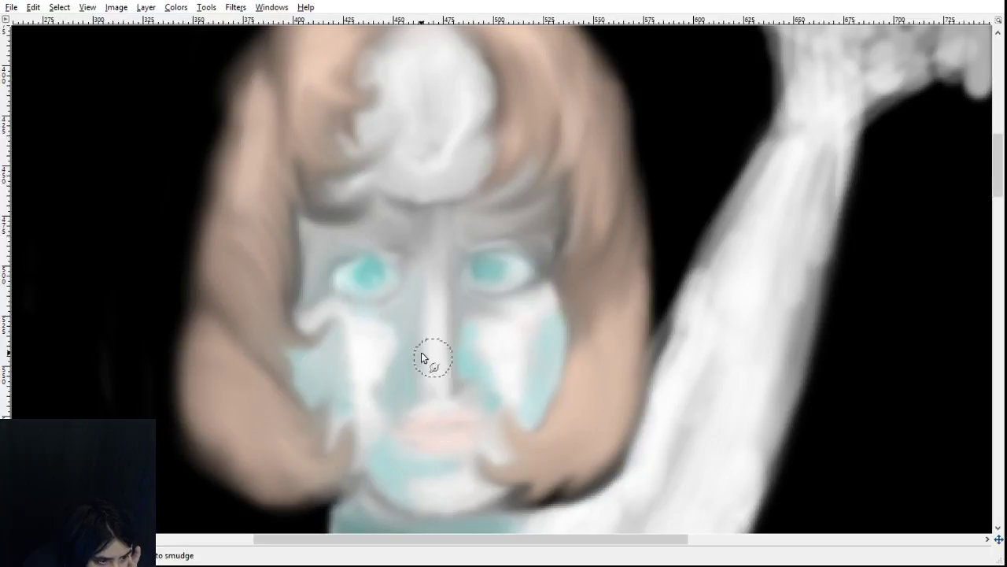
- Smudge the cheek highlight and the teal beside the nose together, defining the nose's side and base above the lips
{"action": "mouse_move", "coordinate": [386, 314]}
{"action": "left_mouse_down"}
{"action": "mouse_move", "coordinate": [360, 315]}
{"action": "mouse_move", "coordinate": [380, 320]}
{"action": "mouse_move", "coordinate": [373, 325]}
{"action": "mouse_move", "coordinate": [327, 299]}
{"action": "mouse_move", "coordinate": [361, 317]}
{"action": "mouse_move", "coordinate": [386, 312]}
{"action": "mouse_move", "coordinate": [350, 309]}
{"action": "mouse_move", "coordinate": [398, 311]}
{"action": "mouse_move", "coordinate": [358, 312]}
{"action": "mouse_move", "coordinate": [371, 317]}
{"action": "mouse_move", "coordinate": [361, 311]}
{"action": "mouse_move", "coordinate": [379, 314]}
{"action": "mouse_move", "coordinate": [333, 300]}
{"action": "mouse_move", "coordinate": [384, 320]}
{"action": "mouse_move", "coordinate": [403, 308]}
{"action": "mouse_move", "coordinate": [390, 328]}
{"action": "mouse_move", "coordinate": [412, 316]}
{"action": "mouse_move", "coordinate": [403, 342]}
{"action": "mouse_move", "coordinate": [390, 337]}
{"action": "mouse_move", "coordinate": [397, 327]}
{"action": "mouse_move", "coordinate": [396, 347]}
{"action": "mouse_move", "coordinate": [391, 327]}
{"action": "mouse_move", "coordinate": [373, 425]}
{"action": "mouse_move", "coordinate": [386, 367]}
{"action": "mouse_move", "coordinate": [373, 414]}
{"action": "mouse_move", "coordinate": [374, 428]}
{"action": "mouse_move", "coordinate": [391, 401]}
{"action": "mouse_move", "coordinate": [401, 460]}
{"action": "mouse_move", "coordinate": [377, 385]}
{"action": "mouse_move", "coordinate": [371, 400]}
{"action": "mouse_move", "coordinate": [378, 372]}
{"action": "mouse_move", "coordinate": [374, 420]}
{"action": "left_mouse_up"}
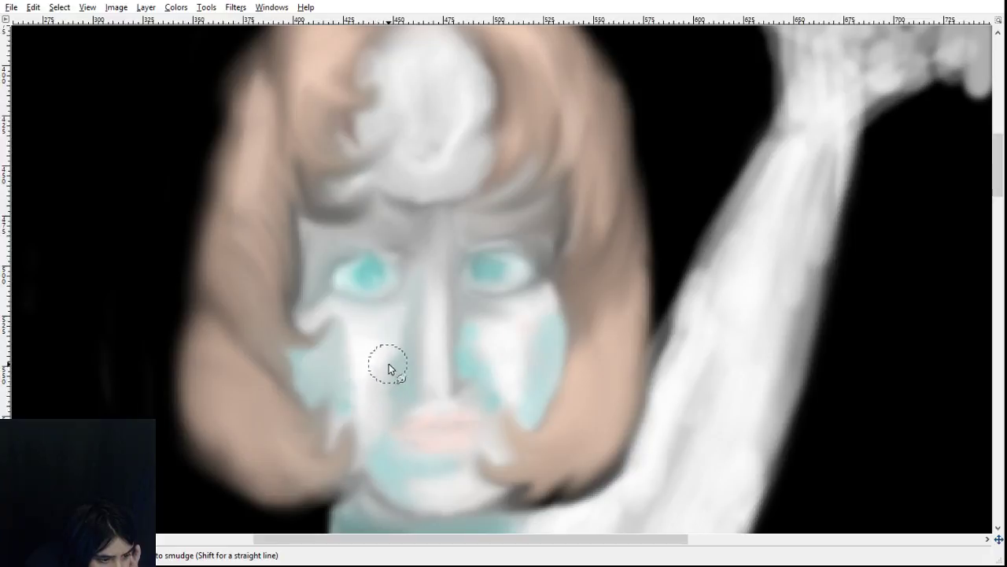
{"action": "left_click_drag", "start_coordinate": [389, 363], "coordinate": [374, 397]}
{"action": "mouse_move", "coordinate": [391, 346]}
{"action": "left_mouse_down"}
{"action": "mouse_move", "coordinate": [397, 382]}
{"action": "mouse_move", "coordinate": [389, 399]}
{"action": "mouse_move", "coordinate": [392, 332]}
{"action": "mouse_move", "coordinate": [394, 355]}
{"action": "left_mouse_up"}
{"action": "mouse_move", "coordinate": [388, 404]}
{"action": "left_mouse_down"}
{"action": "mouse_move", "coordinate": [405, 365]}
{"action": "mouse_move", "coordinate": [406, 514]}
{"action": "mouse_move", "coordinate": [425, 416]}
{"action": "mouse_move", "coordinate": [420, 371]}
{"action": "mouse_move", "coordinate": [416, 404]}
{"action": "mouse_move", "coordinate": [425, 397]}
{"action": "mouse_move", "coordinate": [406, 392]}
{"action": "mouse_move", "coordinate": [474, 393]}
{"action": "mouse_move", "coordinate": [420, 373]}
{"action": "mouse_move", "coordinate": [426, 386]}
{"action": "mouse_move", "coordinate": [420, 374]}
{"action": "mouse_move", "coordinate": [418, 382]}
{"action": "mouse_move", "coordinate": [449, 391]}
{"action": "mouse_move", "coordinate": [430, 425]}
{"action": "mouse_move", "coordinate": [441, 404]}
{"action": "left_mouse_up"}
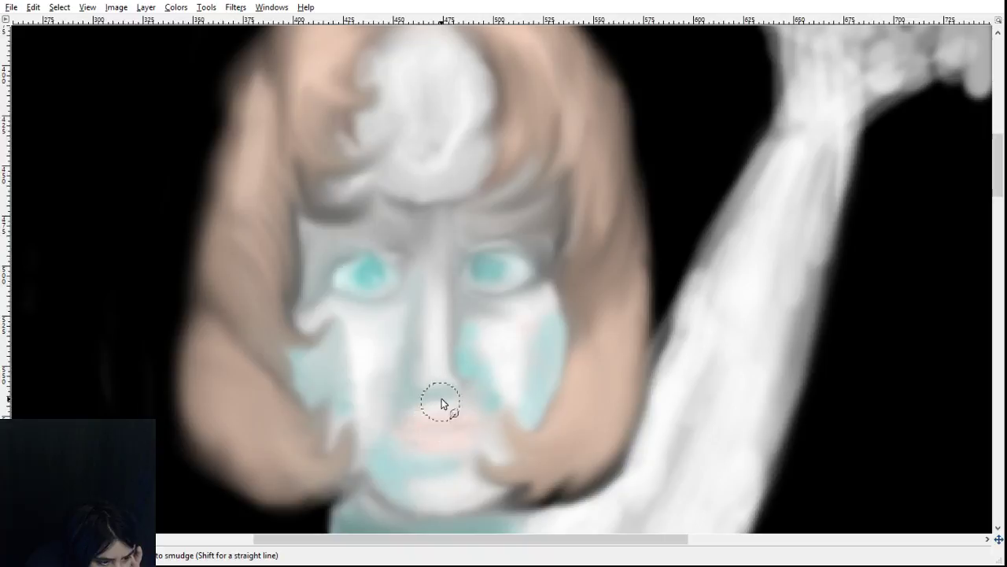
{"action": "mouse_move", "coordinate": [415, 372]}
{"action": "left_mouse_down"}
{"action": "mouse_move", "coordinate": [383, 448]}
{"action": "mouse_move", "coordinate": [408, 371]}
{"action": "left_mouse_up"}
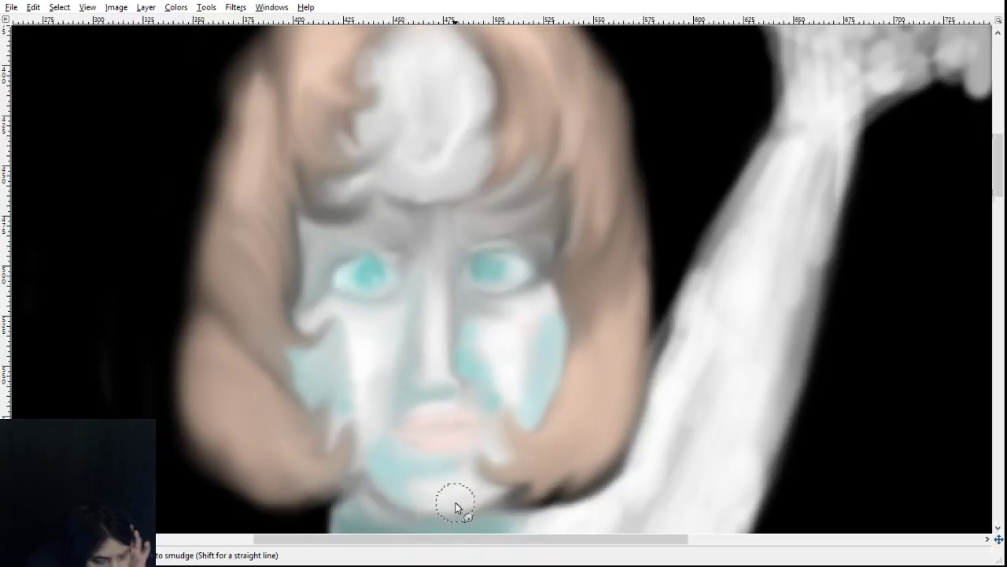
- Smudge the light skin highlights and turquoise shading together on both cheeks, broadening the light area on the raised arm's side
{"action": "left_click_drag", "start_coordinate": [495, 351], "coordinate": [474, 329]}
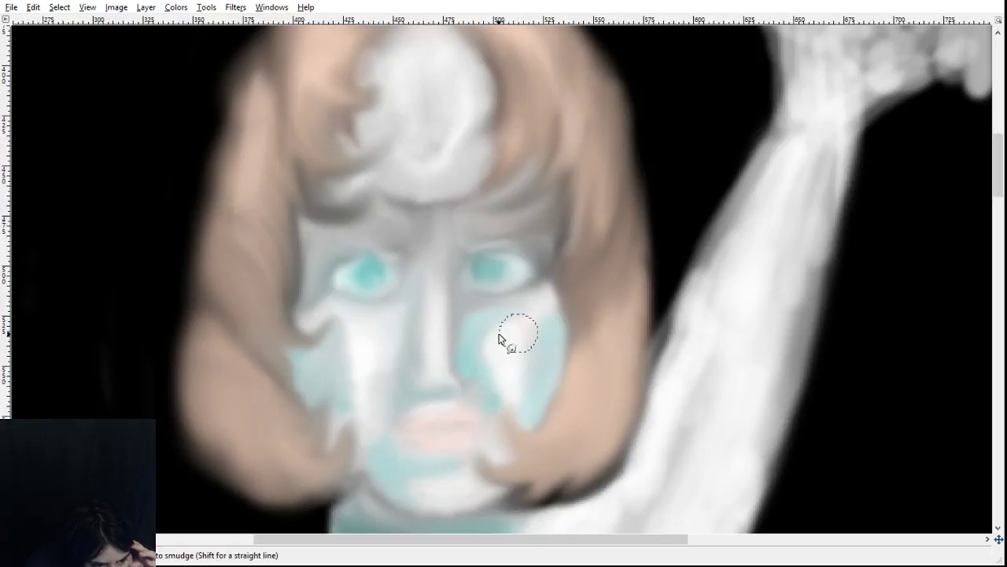
{"action": "mouse_move", "coordinate": [473, 325]}
{"action": "left_mouse_down"}
{"action": "mouse_move", "coordinate": [456, 288]}
{"action": "mouse_move", "coordinate": [477, 325]}
{"action": "mouse_move", "coordinate": [452, 294]}
{"action": "mouse_move", "coordinate": [467, 333]}
{"action": "mouse_move", "coordinate": [452, 288]}
{"action": "mouse_move", "coordinate": [461, 347]}
{"action": "left_mouse_up"}
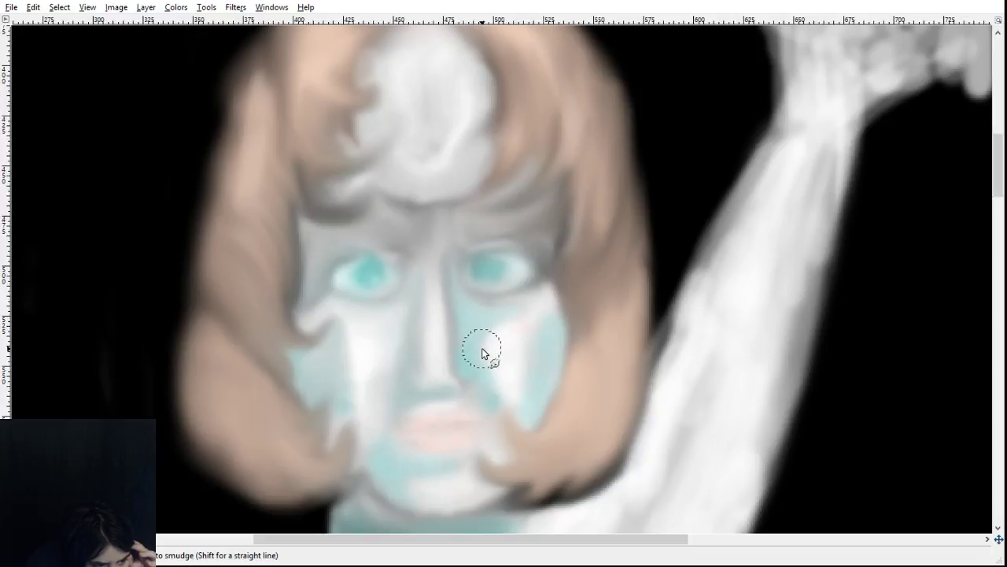
{"action": "mouse_move", "coordinate": [483, 353]}
{"action": "left_mouse_down"}
{"action": "mouse_move", "coordinate": [485, 310]}
{"action": "mouse_move", "coordinate": [461, 295]}
{"action": "left_mouse_up"}
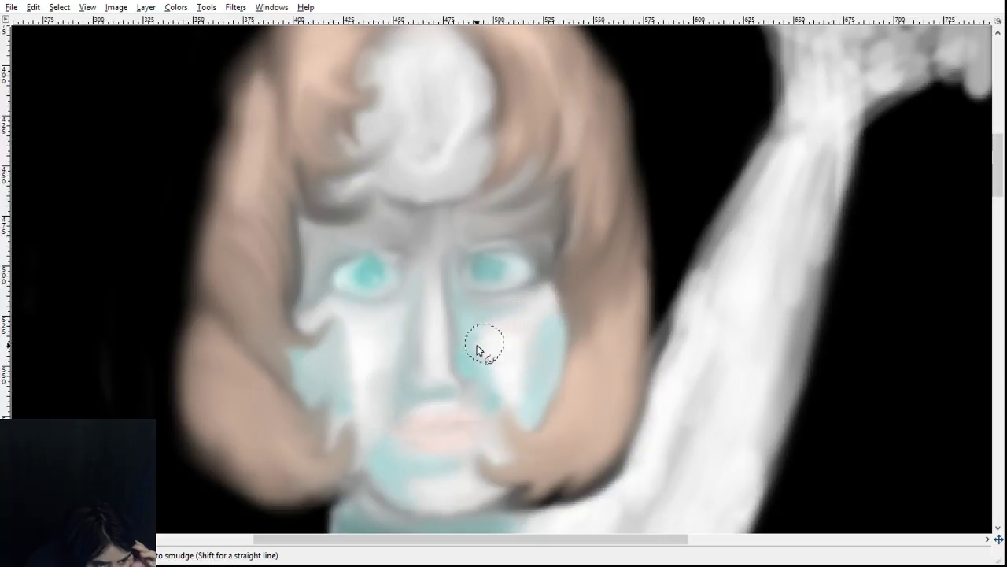
{"action": "mouse_move", "coordinate": [472, 340]}
{"action": "left_mouse_down"}
{"action": "mouse_move", "coordinate": [492, 366]}
{"action": "mouse_move", "coordinate": [495, 345]}
{"action": "mouse_move", "coordinate": [487, 379]}
{"action": "mouse_move", "coordinate": [504, 359]}
{"action": "mouse_move", "coordinate": [504, 386]}
{"action": "mouse_move", "coordinate": [518, 341]}
{"action": "mouse_move", "coordinate": [529, 351]}
{"action": "mouse_move", "coordinate": [557, 320]}
{"action": "mouse_move", "coordinate": [542, 346]}
{"action": "mouse_move", "coordinate": [564, 333]}
{"action": "mouse_move", "coordinate": [530, 360]}
{"action": "mouse_move", "coordinate": [559, 354]}
{"action": "mouse_move", "coordinate": [518, 386]}
{"action": "mouse_move", "coordinate": [556, 369]}
{"action": "left_mouse_up"}
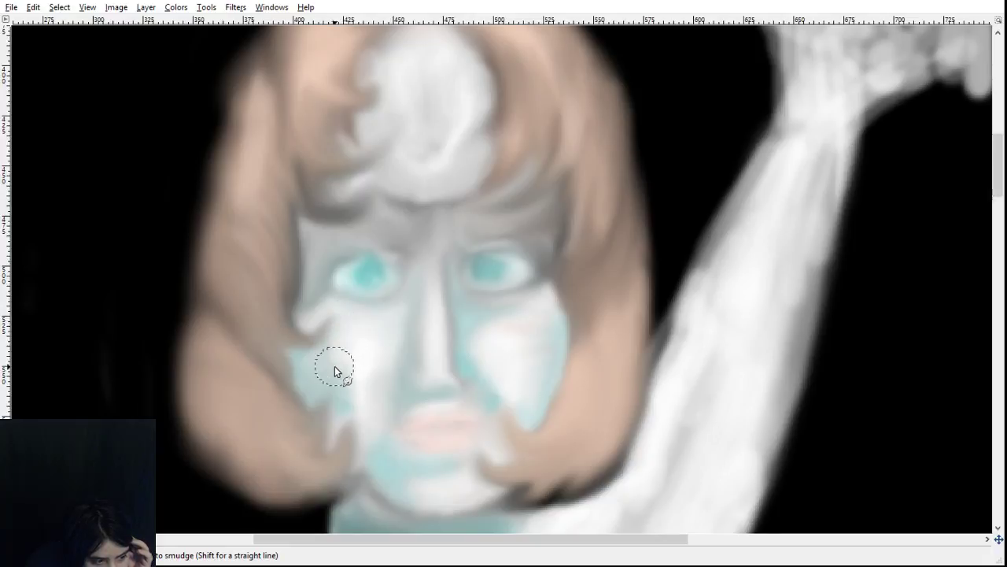
{"action": "left_click_drag", "start_coordinate": [357, 358], "coordinate": [362, 380]}
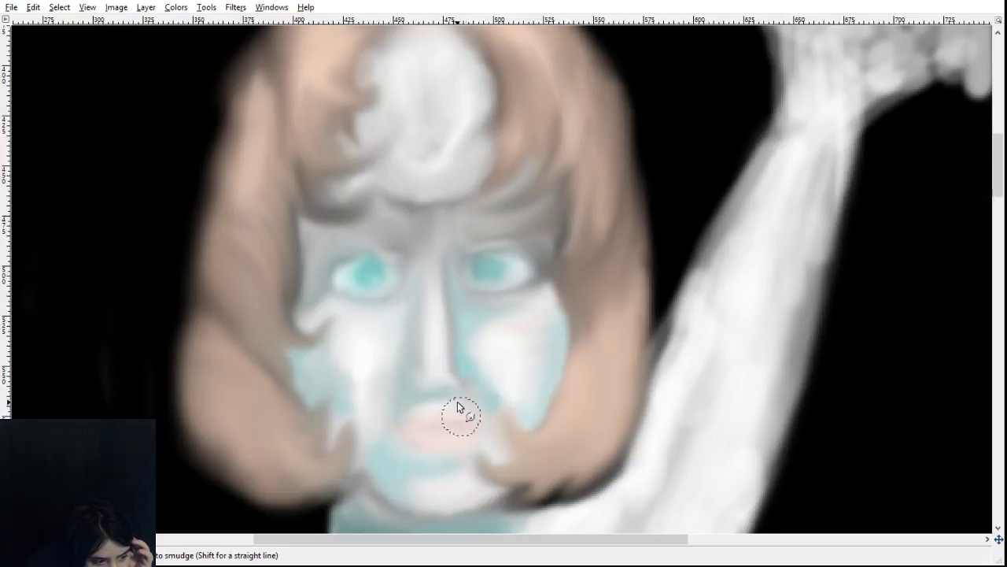
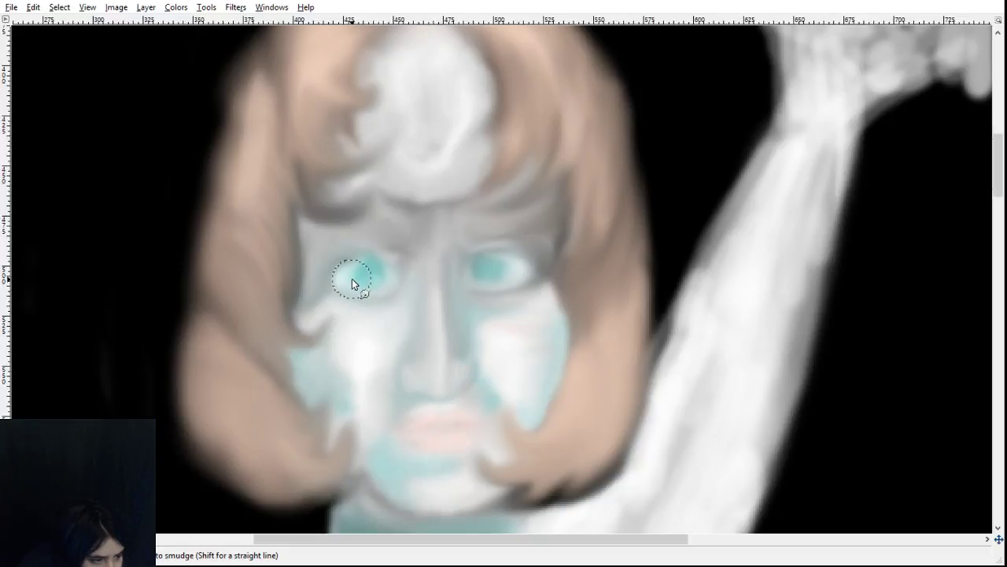
- Smudge both eyes to round the turquoise irises, and extend the inner corner of the eye on the raised arm's side
{"action": "mouse_move", "coordinate": [353, 281]}
{"action": "left_mouse_down"}
{"action": "mouse_move", "coordinate": [384, 291]}
{"action": "mouse_move", "coordinate": [369, 291]}
{"action": "mouse_move", "coordinate": [403, 280]}
{"action": "mouse_move", "coordinate": [351, 273]}
{"action": "mouse_move", "coordinate": [355, 262]}
{"action": "mouse_move", "coordinate": [346, 275]}
{"action": "mouse_move", "coordinate": [406, 279]}
{"action": "mouse_move", "coordinate": [394, 259]}
{"action": "mouse_move", "coordinate": [402, 284]}
{"action": "mouse_move", "coordinate": [395, 266]}
{"action": "mouse_move", "coordinate": [391, 278]}
{"action": "mouse_move", "coordinate": [393, 257]}
{"action": "mouse_move", "coordinate": [392, 275]}
{"action": "mouse_move", "coordinate": [407, 264]}
{"action": "mouse_move", "coordinate": [392, 293]}
{"action": "left_mouse_up"}
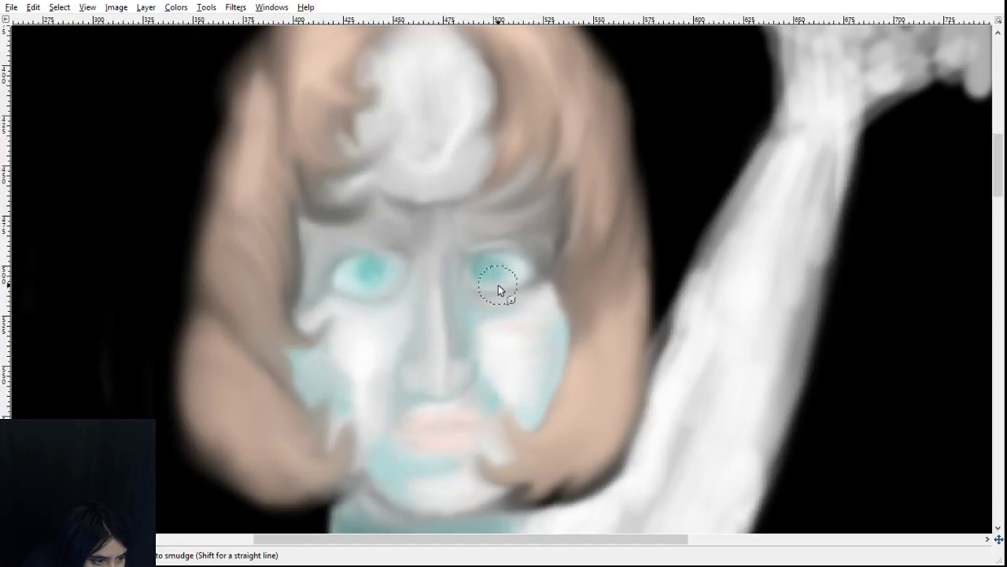
{"action": "left_click_drag", "start_coordinate": [521, 267], "coordinate": [507, 266]}
{"action": "mouse_move", "coordinate": [372, 275]}
{"action": "left_mouse_down"}
{"action": "mouse_move", "coordinate": [389, 269]}
{"action": "mouse_move", "coordinate": [388, 285]}
{"action": "left_mouse_up"}
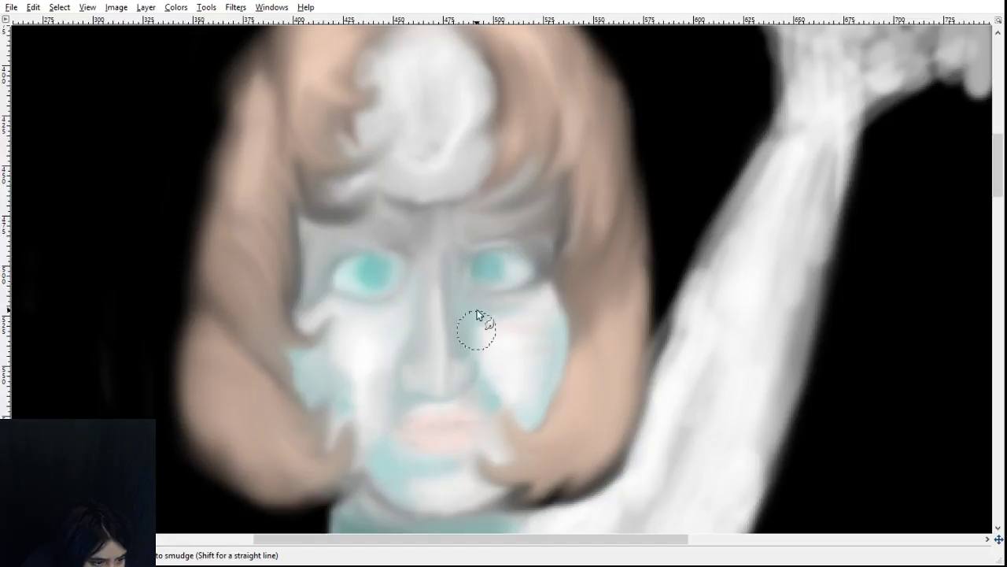
{"action": "mouse_move", "coordinate": [479, 295]}
{"action": "left_mouse_down"}
{"action": "mouse_move", "coordinate": [473, 290]}
{"action": "mouse_move", "coordinate": [517, 291]}
{"action": "mouse_move", "coordinate": [458, 292]}
{"action": "mouse_move", "coordinate": [502, 299]}
{"action": "mouse_move", "coordinate": [470, 283]}
{"action": "mouse_move", "coordinate": [469, 306]}
{"action": "mouse_move", "coordinate": [455, 266]}
{"action": "mouse_move", "coordinate": [484, 353]}
{"action": "mouse_move", "coordinate": [477, 287]}
{"action": "mouse_move", "coordinate": [488, 298]}
{"action": "mouse_move", "coordinate": [452, 243]}
{"action": "mouse_move", "coordinate": [486, 269]}
{"action": "mouse_move", "coordinate": [467, 264]}
{"action": "mouse_move", "coordinate": [491, 259]}
{"action": "mouse_move", "coordinate": [459, 244]}
{"action": "mouse_move", "coordinate": [455, 253]}
{"action": "mouse_move", "coordinate": [467, 249]}
{"action": "mouse_move", "coordinate": [463, 267]}
{"action": "mouse_move", "coordinate": [526, 302]}
{"action": "mouse_move", "coordinate": [493, 294]}
{"action": "mouse_move", "coordinate": [528, 278]}
{"action": "mouse_move", "coordinate": [505, 290]}
{"action": "mouse_move", "coordinate": [523, 267]}
{"action": "mouse_move", "coordinate": [526, 281]}
{"action": "mouse_move", "coordinate": [515, 266]}
{"action": "mouse_move", "coordinate": [517, 283]}
{"action": "mouse_move", "coordinate": [430, 394]}
{"action": "mouse_move", "coordinate": [519, 291]}
{"action": "mouse_move", "coordinate": [484, 266]}
{"action": "left_mouse_up"}
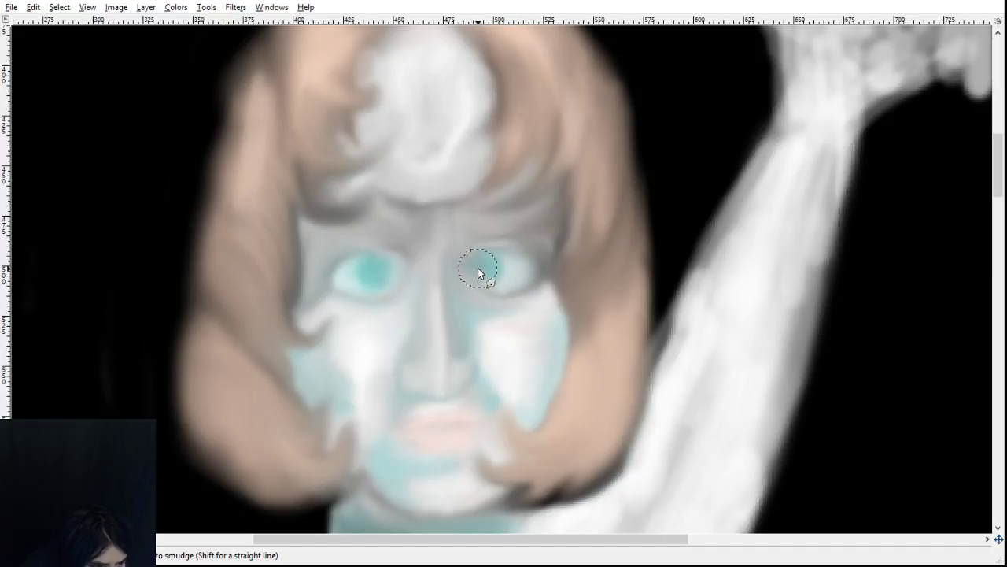
{"action": "key", "text": "ctrl+z"}
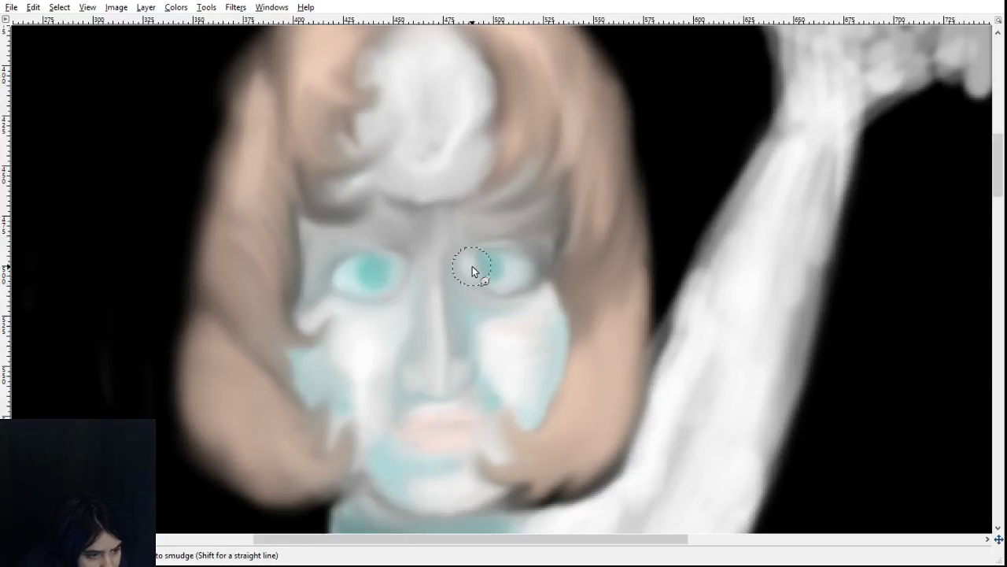
{"action": "mouse_move", "coordinate": [479, 285]}
{"action": "left_mouse_down"}
{"action": "mouse_move", "coordinate": [474, 273]}
{"action": "mouse_move", "coordinate": [484, 286]}
{"action": "left_mouse_up"}
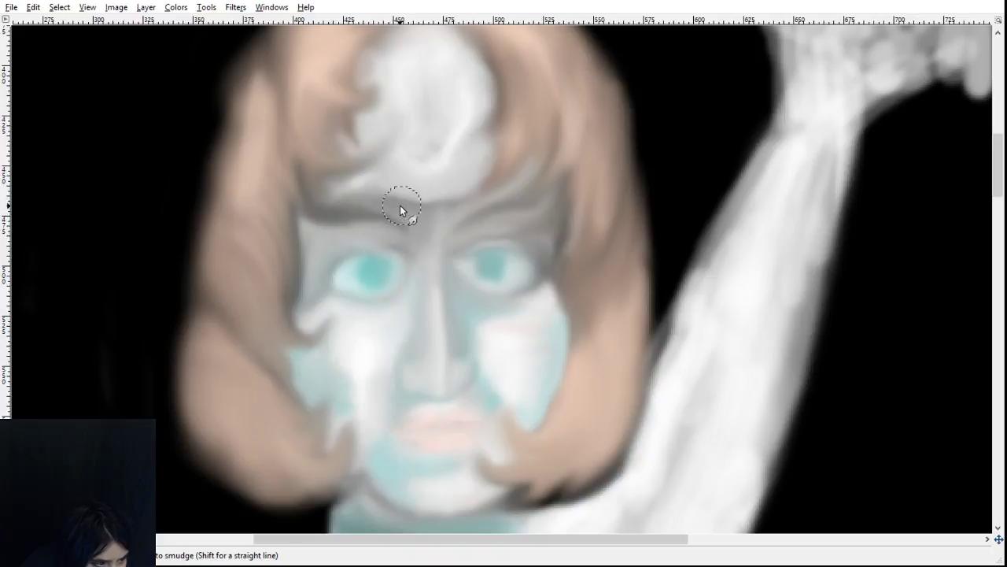
- Smudge the grey forehead shading into two defined eyebrows and push the hair edge back above both brows
{"action": "left_click_drag", "start_coordinate": [400, 205], "coordinate": [307, 198]}
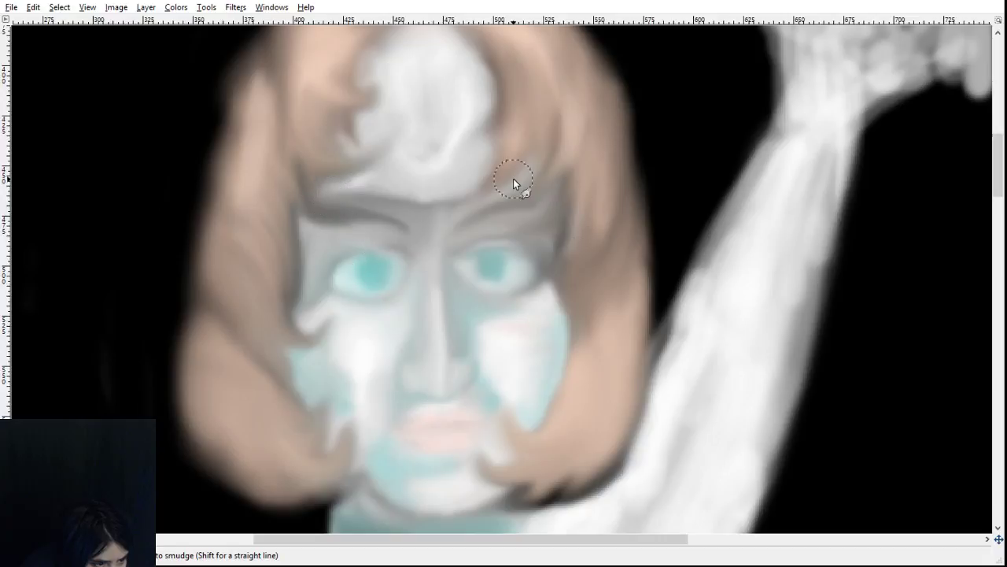
{"action": "left_click_drag", "start_coordinate": [515, 183], "coordinate": [540, 161]}
{"action": "left_click_drag", "start_coordinate": [552, 197], "coordinate": [572, 166]}
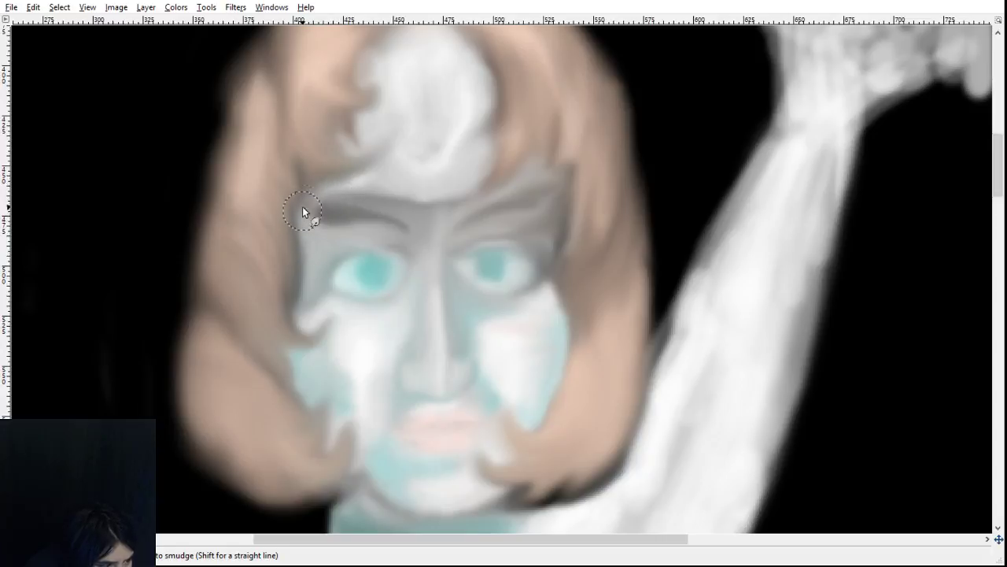
{"action": "left_click_drag", "start_coordinate": [303, 209], "coordinate": [318, 185]}
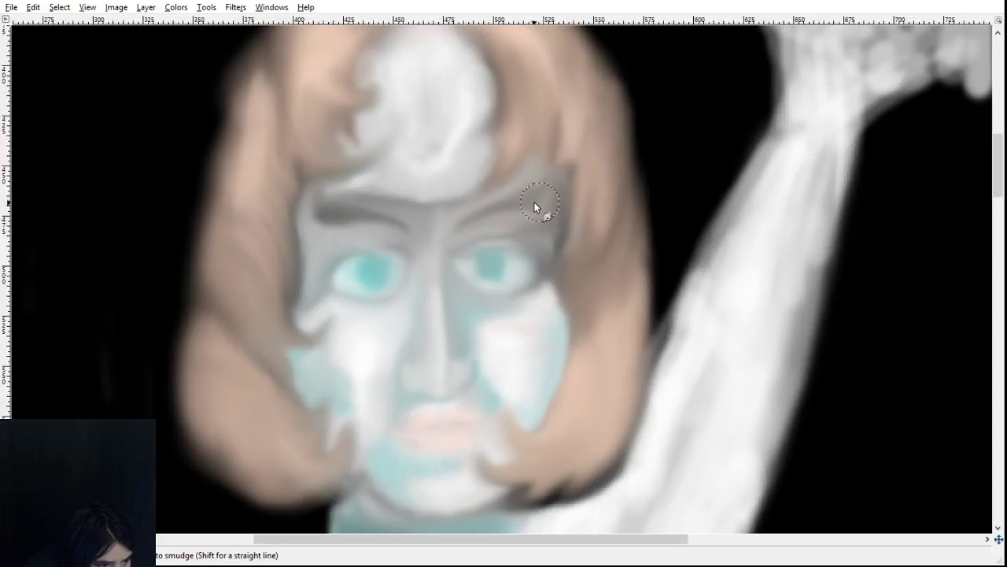
{"action": "left_click_drag", "start_coordinate": [535, 202], "coordinate": [453, 227]}
{"action": "mouse_move", "coordinate": [451, 234]}
{"action": "left_mouse_down"}
{"action": "mouse_move", "coordinate": [442, 229]}
{"action": "mouse_move", "coordinate": [456, 212]}
{"action": "mouse_move", "coordinate": [408, 214]}
{"action": "mouse_move", "coordinate": [366, 183]}
{"action": "left_mouse_up"}
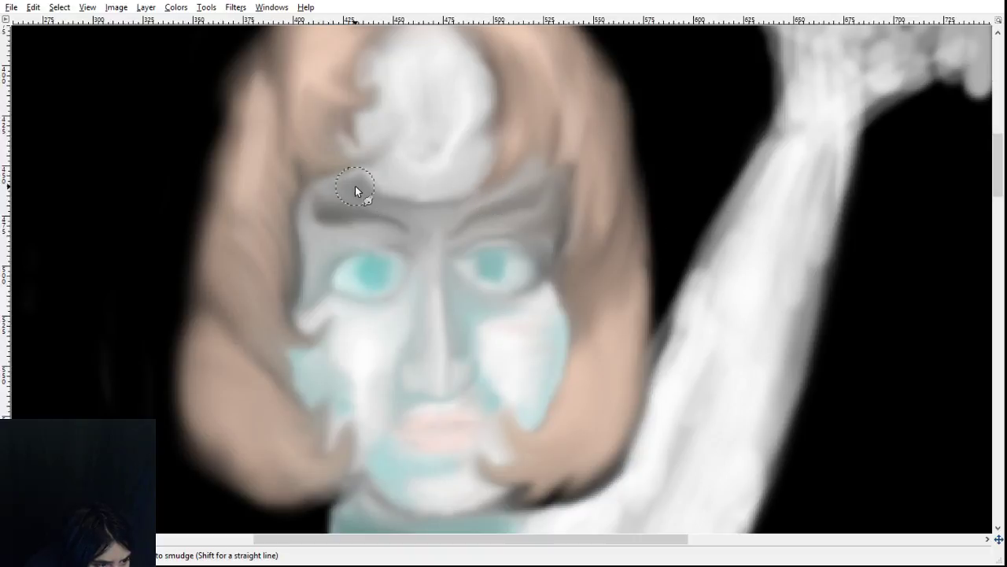
{"action": "left_click_drag", "start_coordinate": [355, 185], "coordinate": [419, 206]}
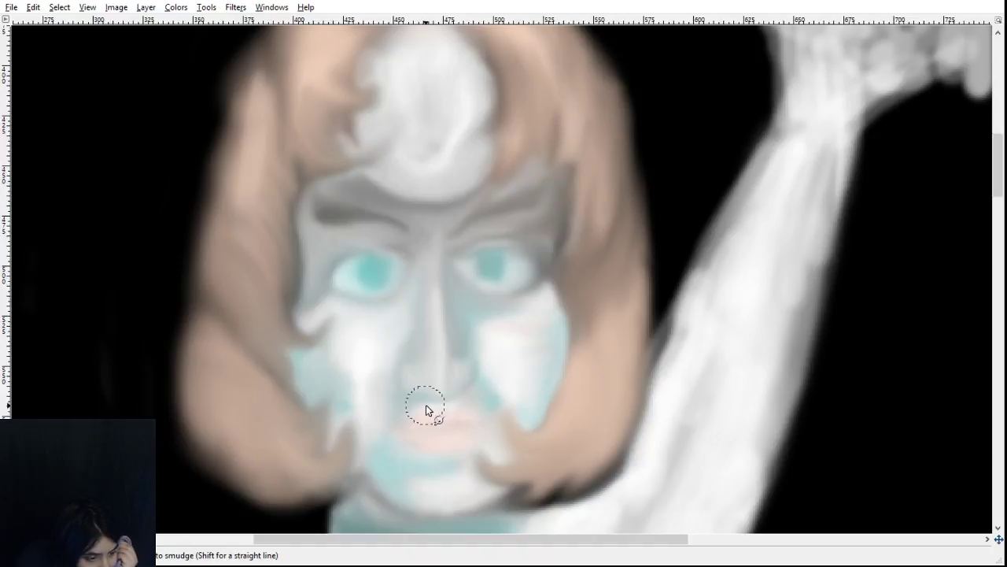
- Smudge the upper lip and the chin's lower edge into shape, and pull the turquoise collar up over the neck
{"action": "mouse_move", "coordinate": [425, 406]}
{"action": "left_mouse_down"}
{"action": "mouse_move", "coordinate": [447, 414]}
{"action": "mouse_move", "coordinate": [445, 406]}
{"action": "mouse_move", "coordinate": [438, 417]}
{"action": "mouse_move", "coordinate": [440, 408]}
{"action": "left_mouse_up"}
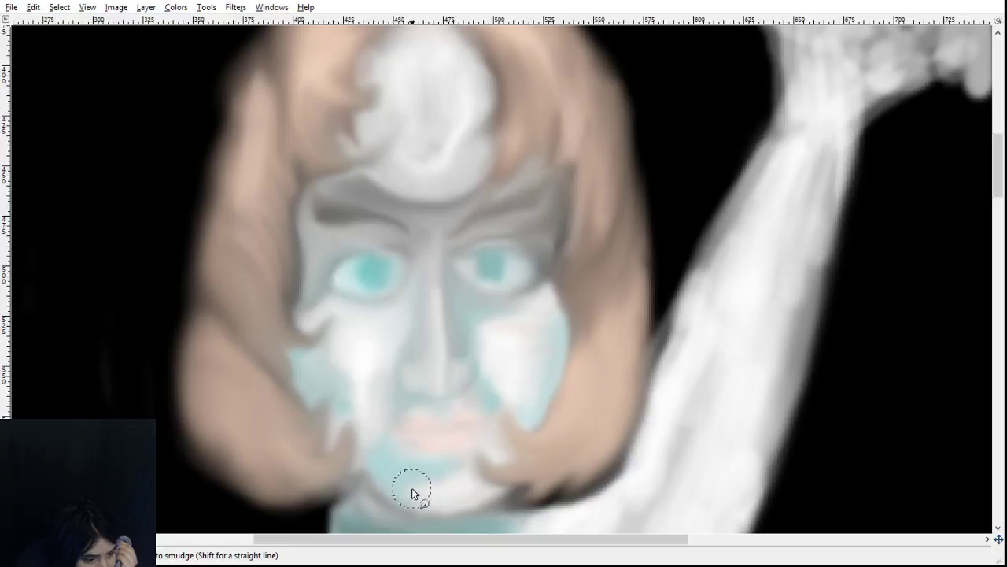
{"action": "mouse_move", "coordinate": [414, 488]}
{"action": "left_mouse_down"}
{"action": "mouse_move", "coordinate": [443, 511]}
{"action": "mouse_move", "coordinate": [406, 499]}
{"action": "mouse_move", "coordinate": [462, 507]}
{"action": "mouse_move", "coordinate": [426, 511]}
{"action": "mouse_move", "coordinate": [485, 509]}
{"action": "left_mouse_up"}
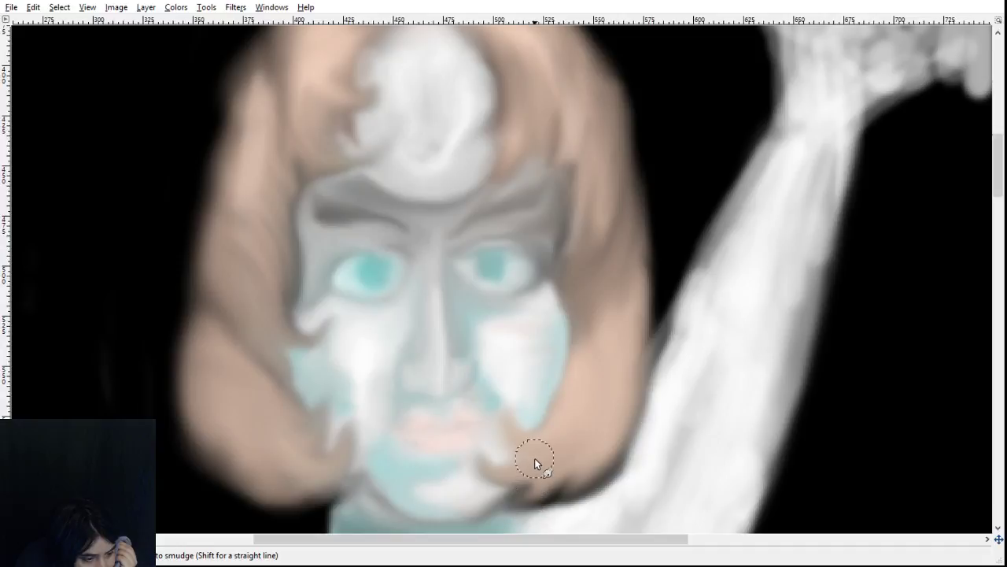
{"action": "scroll", "coordinate": [760, 402], "scroll_direction": "down", "scroll_amount": 5}
{"action": "scroll", "coordinate": [728, 410], "scroll_direction": "up", "scroll_amount": 2}
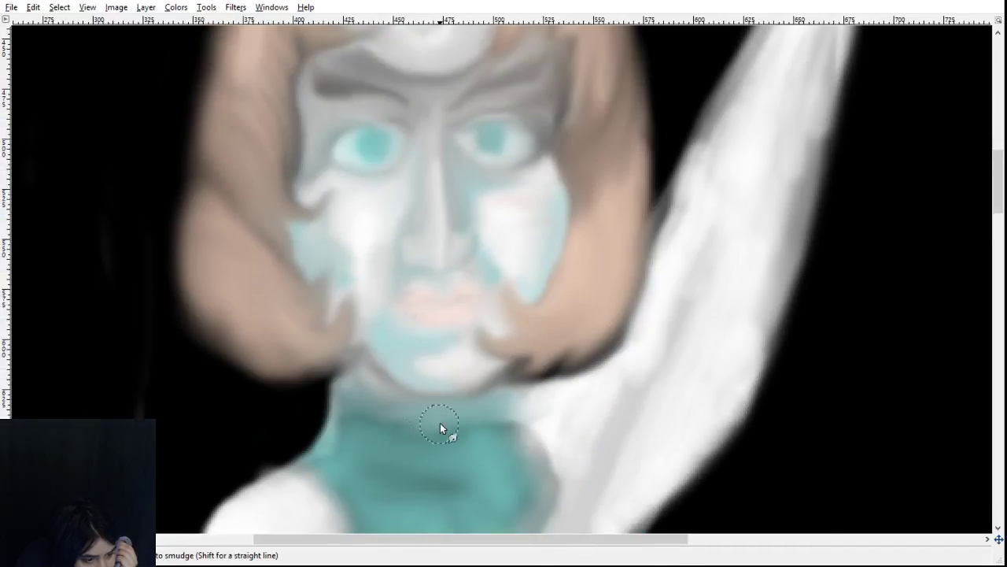
{"action": "mouse_move", "coordinate": [450, 418]}
{"action": "left_mouse_down"}
{"action": "mouse_move", "coordinate": [396, 443]}
{"action": "mouse_move", "coordinate": [417, 429]}
{"action": "mouse_move", "coordinate": [365, 424]}
{"action": "mouse_move", "coordinate": [429, 416]}
{"action": "mouse_move", "coordinate": [377, 416]}
{"action": "left_mouse_up"}
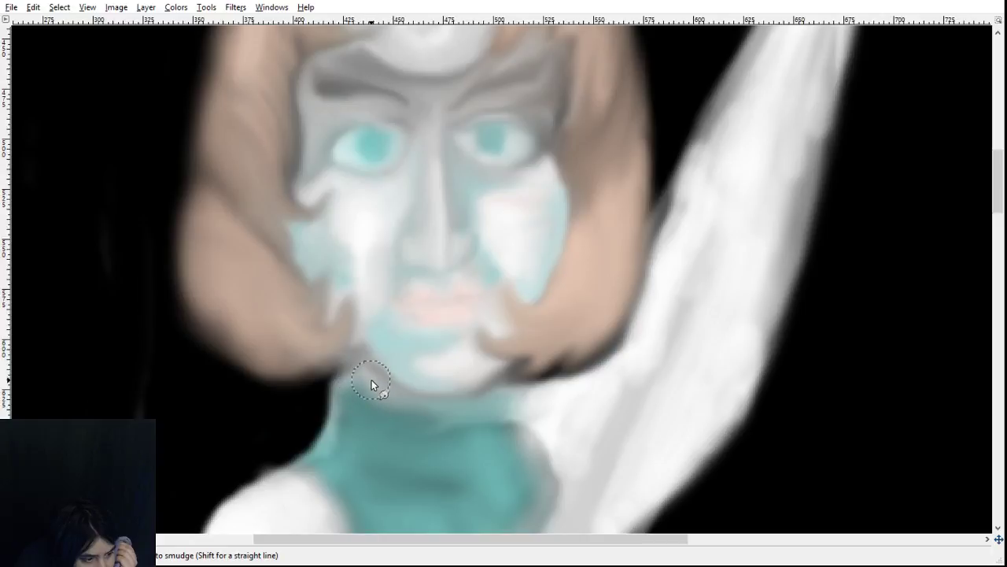
{"action": "left_click_drag", "start_coordinate": [360, 399], "coordinate": [407, 423]}
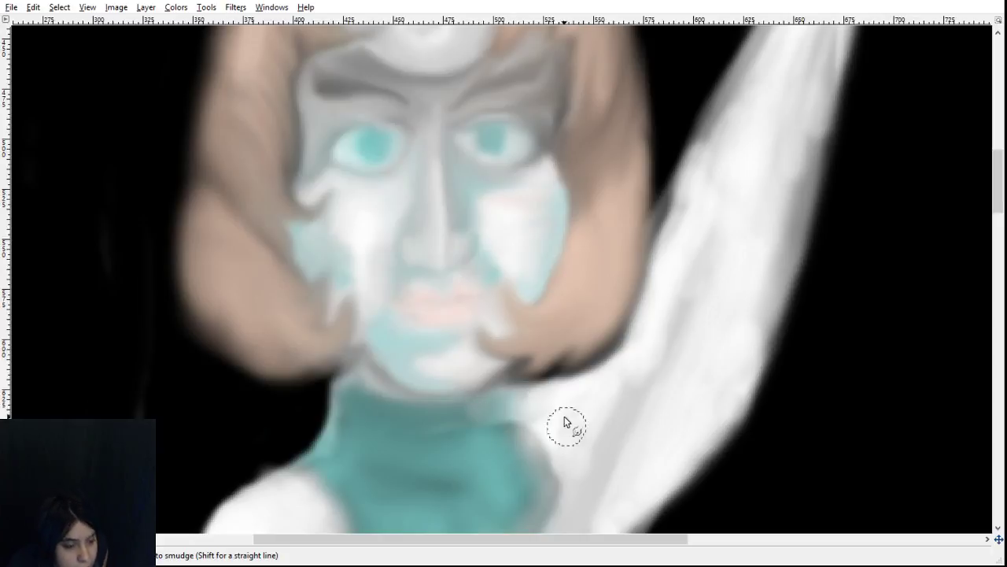
- Smudge the turquoise top over the lowered arm's shoulder and along that arm, and blend the shading below the yellow star
{"action": "scroll", "coordinate": [569, 423], "scroll_direction": "down", "scroll_amount": 5}
{"action": "mouse_move", "coordinate": [321, 209]}
{"action": "left_mouse_down"}
{"action": "mouse_move", "coordinate": [252, 228]}
{"action": "mouse_move", "coordinate": [287, 209]}
{"action": "mouse_move", "coordinate": [310, 221]}
{"action": "mouse_move", "coordinate": [253, 231]}
{"action": "mouse_move", "coordinate": [322, 206]}
{"action": "mouse_move", "coordinate": [270, 227]}
{"action": "left_mouse_up"}
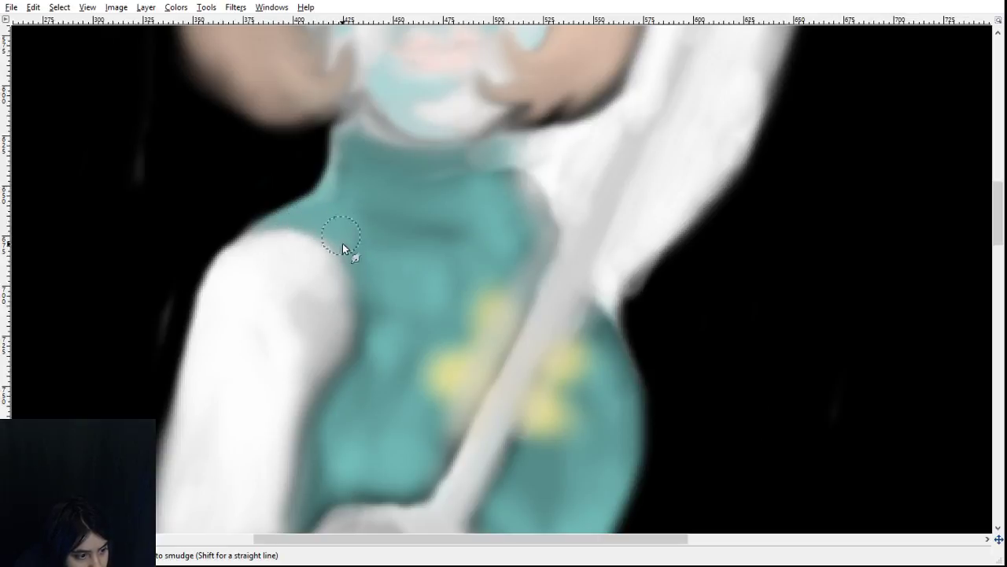
{"action": "mouse_move", "coordinate": [368, 281]}
{"action": "left_mouse_down"}
{"action": "mouse_move", "coordinate": [366, 370]}
{"action": "mouse_move", "coordinate": [365, 298]}
{"action": "mouse_move", "coordinate": [359, 380]}
{"action": "mouse_move", "coordinate": [365, 290]}
{"action": "mouse_move", "coordinate": [338, 401]}
{"action": "left_mouse_up"}
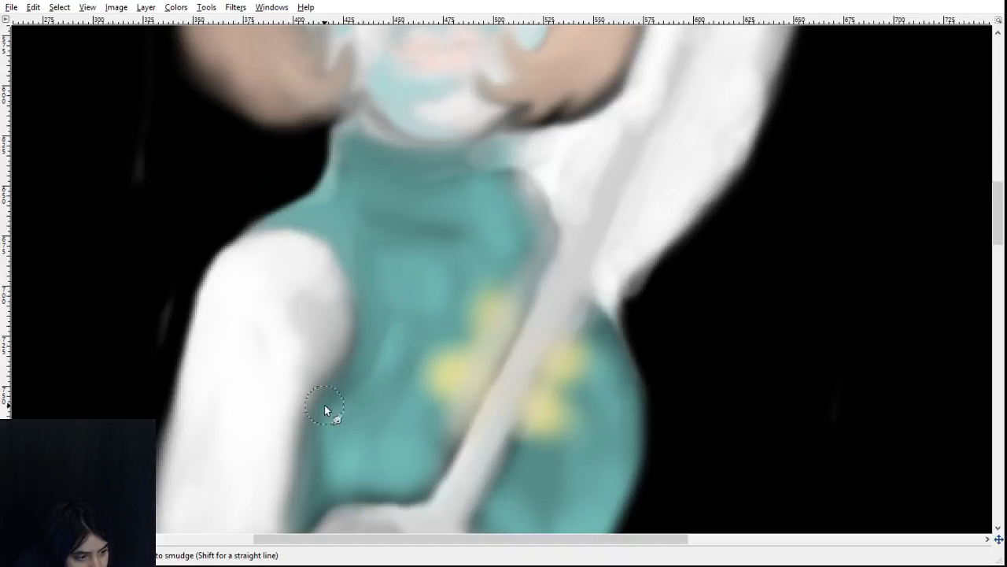
{"action": "scroll", "coordinate": [349, 363], "scroll_direction": "down", "scroll_amount": 5}
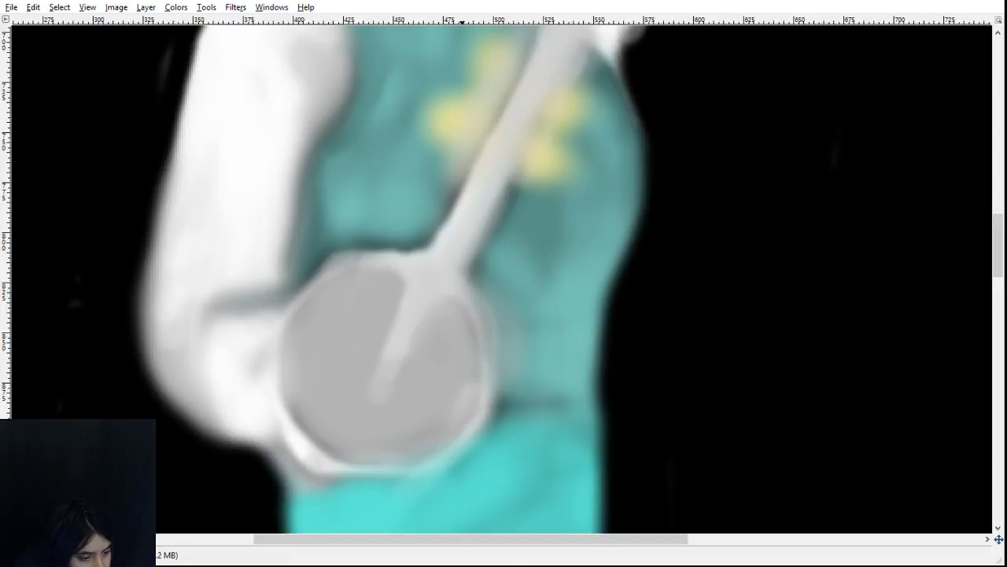
{"action": "left_click_drag", "start_coordinate": [655, 539], "coordinate": [653, 515]}
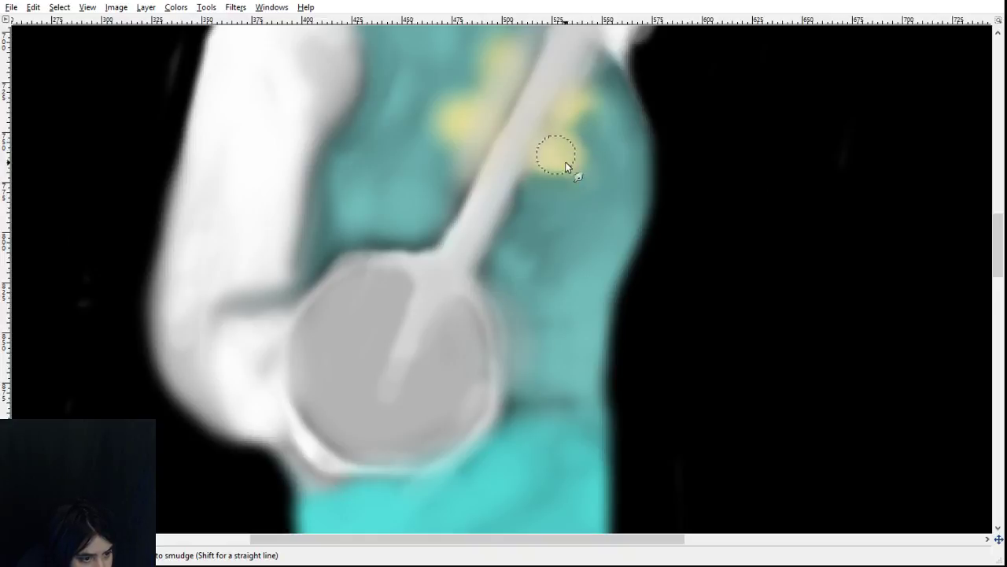
- Smudge the yellow blobs on the chest into sharp star points on both sides of the diagonal grey strap
{"action": "left_click_drag", "start_coordinate": [566, 162], "coordinate": [587, 172]}
{"action": "mouse_move", "coordinate": [471, 120]}
{"action": "left_mouse_down"}
{"action": "mouse_move", "coordinate": [456, 159]}
{"action": "mouse_move", "coordinate": [476, 127]}
{"action": "mouse_move", "coordinate": [480, 156]}
{"action": "left_mouse_up"}
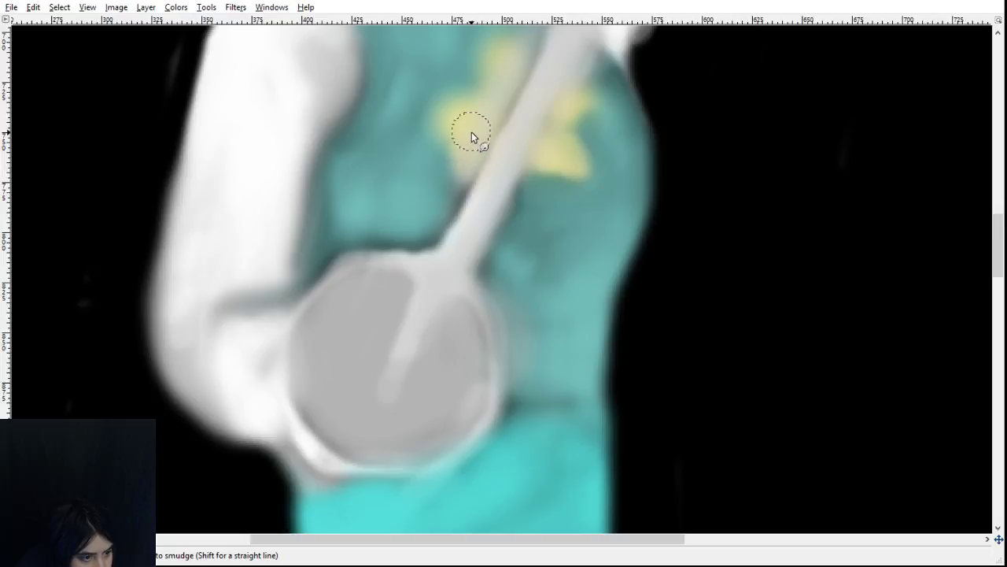
{"action": "left_click_drag", "start_coordinate": [466, 110], "coordinate": [443, 117]}
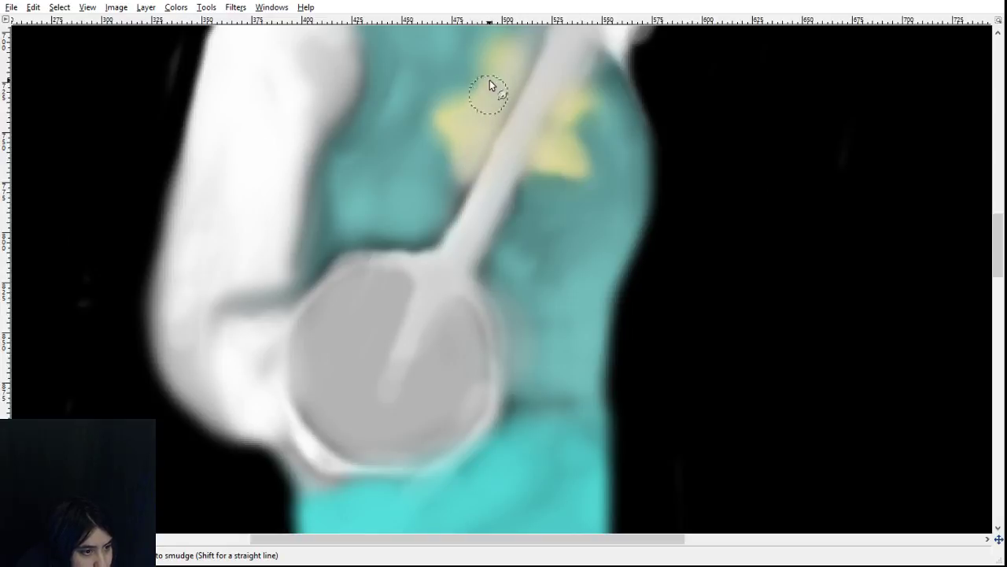
{"action": "left_click_drag", "start_coordinate": [494, 56], "coordinate": [499, 48]}
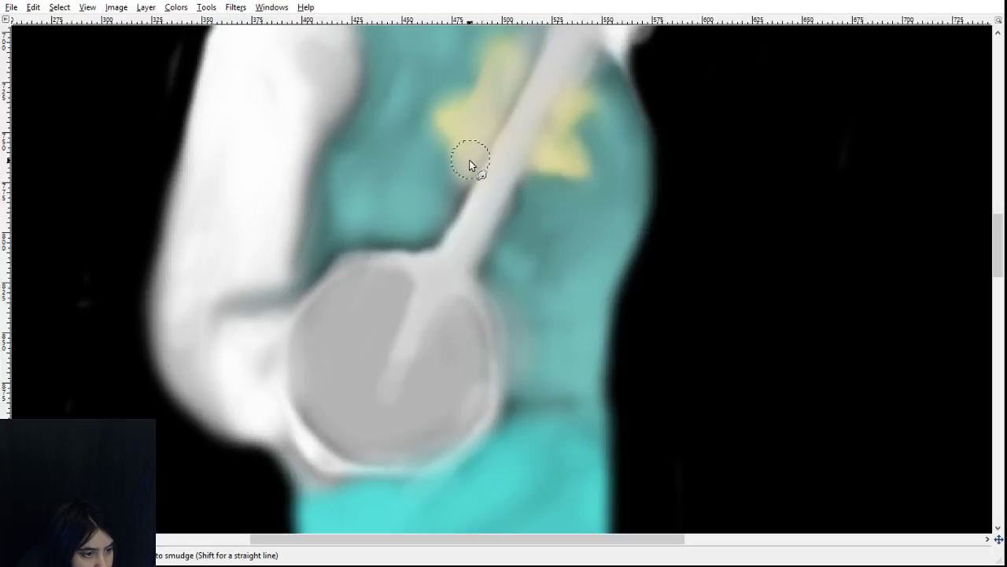
{"action": "left_click_drag", "start_coordinate": [469, 168], "coordinate": [462, 193]}
{"action": "mouse_move", "coordinate": [450, 162]}
{"action": "left_mouse_down"}
{"action": "mouse_move", "coordinate": [421, 124]}
{"action": "mouse_move", "coordinate": [440, 138]}
{"action": "mouse_move", "coordinate": [435, 149]}
{"action": "mouse_move", "coordinate": [452, 144]}
{"action": "mouse_move", "coordinate": [418, 154]}
{"action": "mouse_move", "coordinate": [446, 137]}
{"action": "mouse_move", "coordinate": [437, 154]}
{"action": "mouse_move", "coordinate": [446, 148]}
{"action": "mouse_move", "coordinate": [463, 86]}
{"action": "left_mouse_up"}
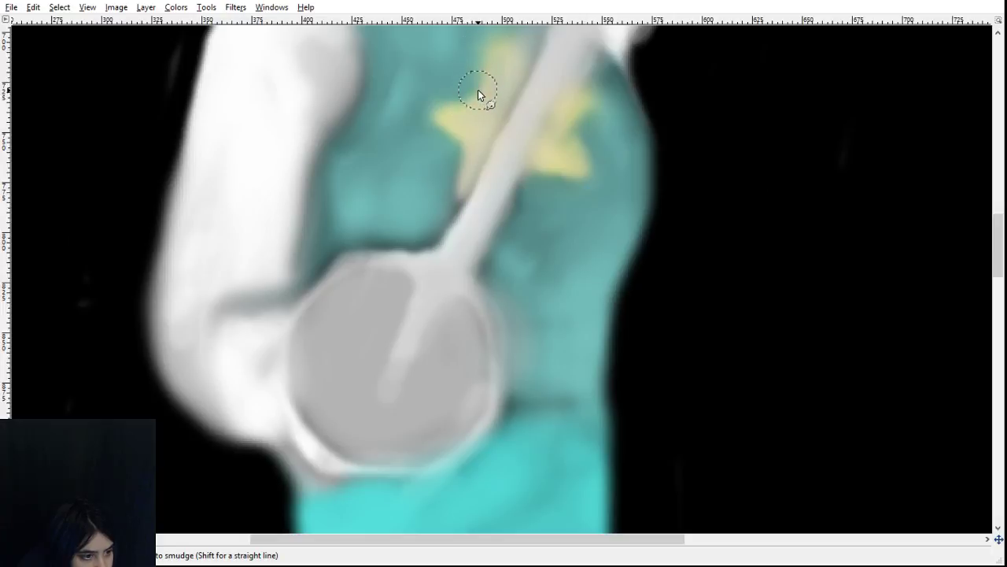
{"action": "mouse_move", "coordinate": [412, 102]}
{"action": "left_mouse_down"}
{"action": "mouse_move", "coordinate": [479, 98]}
{"action": "mouse_move", "coordinate": [461, 90]}
{"action": "mouse_move", "coordinate": [487, 91]}
{"action": "mouse_move", "coordinate": [474, 87]}
{"action": "mouse_move", "coordinate": [483, 81]}
{"action": "mouse_move", "coordinate": [461, 87]}
{"action": "mouse_move", "coordinate": [479, 61]}
{"action": "left_mouse_up"}
- Switch to the Paintbrush and brush light muted turquoise over the centre of the chest and the fold below the collar
{"action": "scroll", "coordinate": [604, 309], "scroll_direction": "up", "scroll_amount": 3}
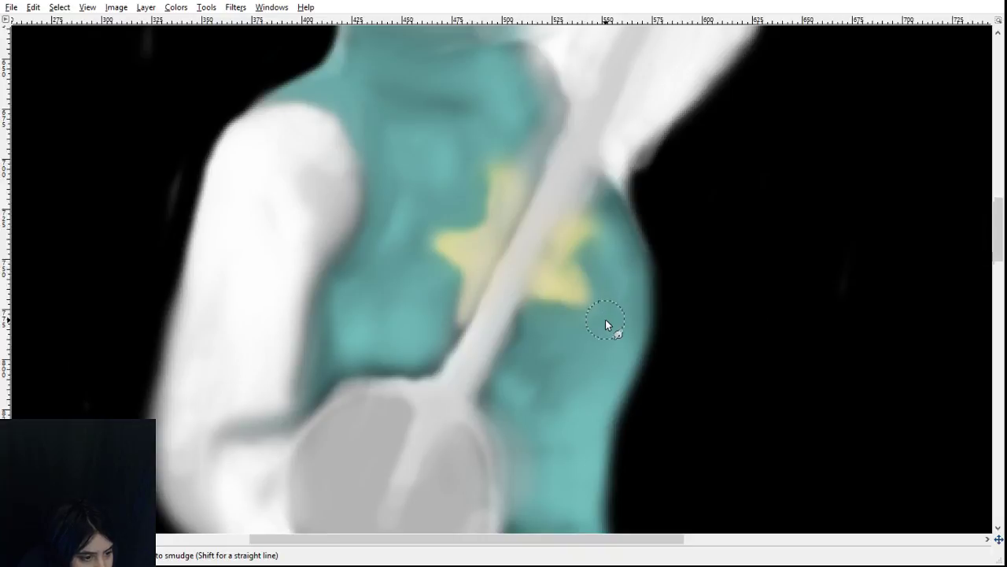
{"action": "scroll", "coordinate": [606, 319], "scroll_direction": "up", "scroll_amount": 3}
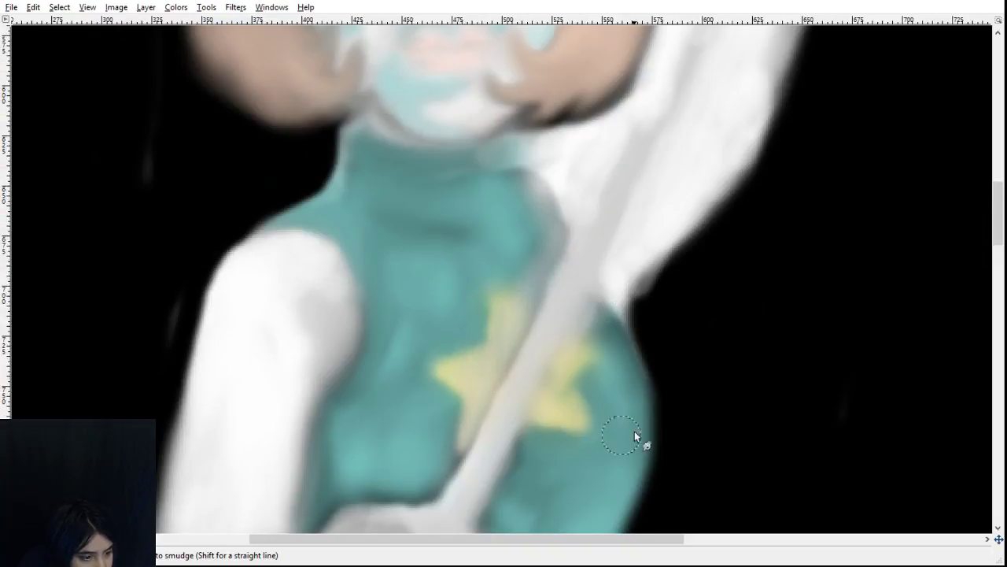
{"action": "scroll", "coordinate": [634, 435], "scroll_direction": "up", "scroll_amount": 10}
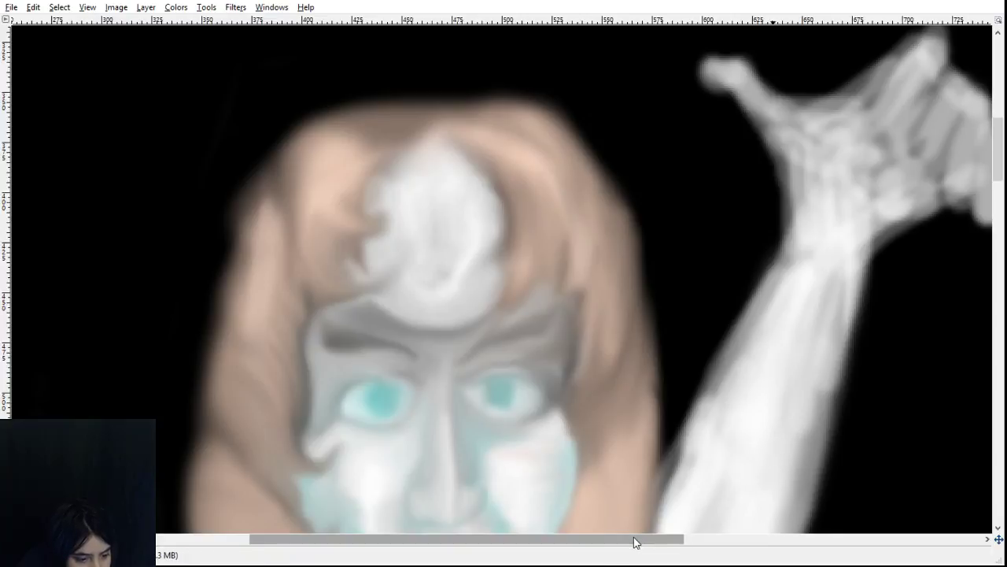
{"action": "left_click_drag", "start_coordinate": [634, 541], "coordinate": [931, 543]}
{"action": "scroll", "coordinate": [980, 382], "scroll_direction": "down", "scroll_amount": 8}
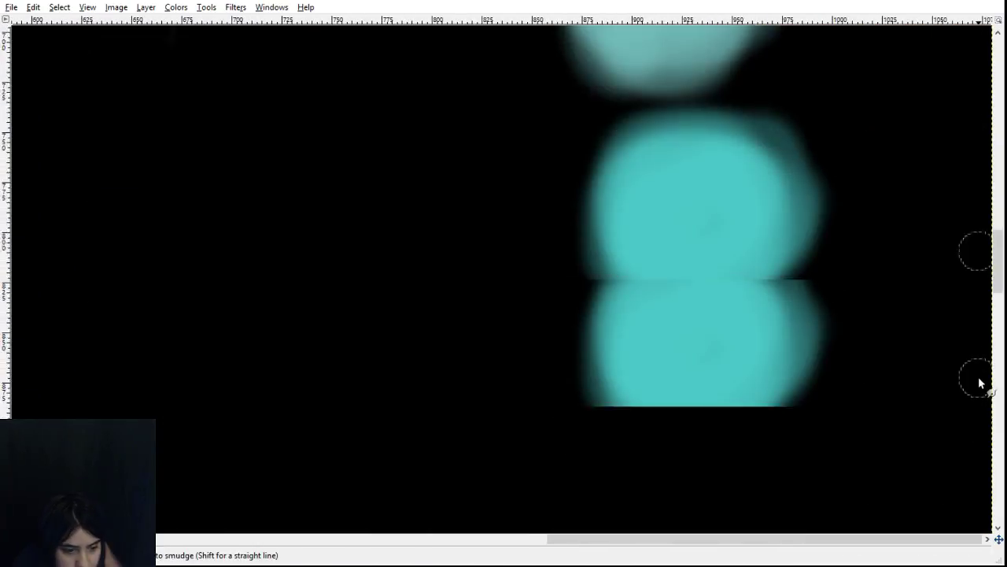
{"action": "scroll", "coordinate": [980, 383], "scroll_direction": "up", "scroll_amount": 3}
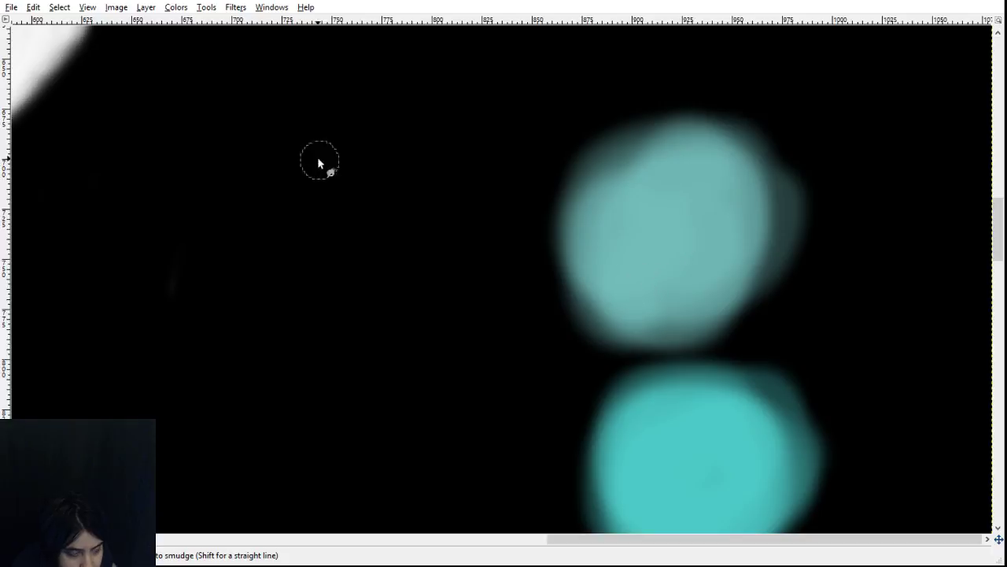
{"action": "key", "text": "p"}
{"action": "scroll", "coordinate": [439, 451], "scroll_direction": "down", "scroll_amount": 4}
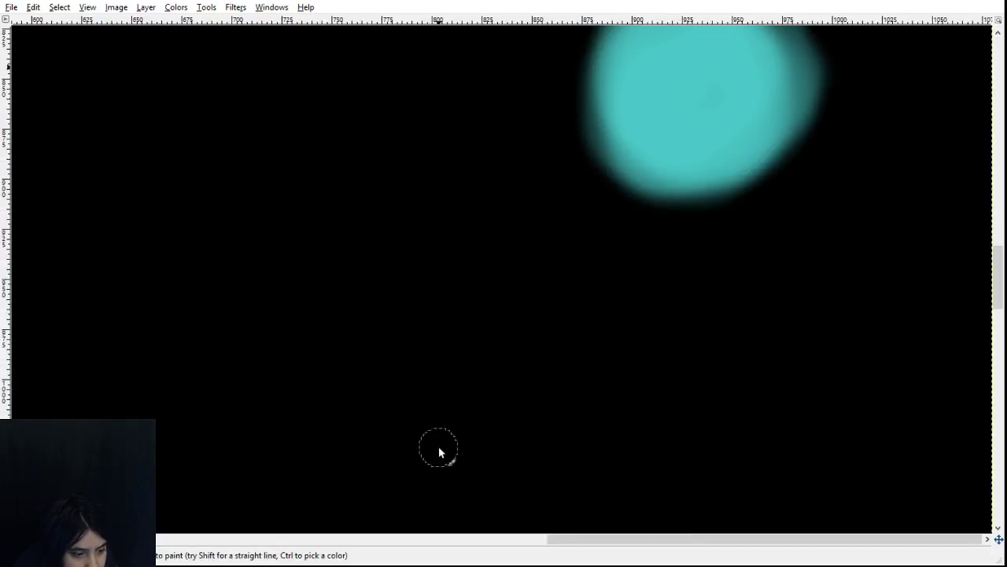
{"action": "left_click_drag", "start_coordinate": [659, 541], "coordinate": [326, 508]}
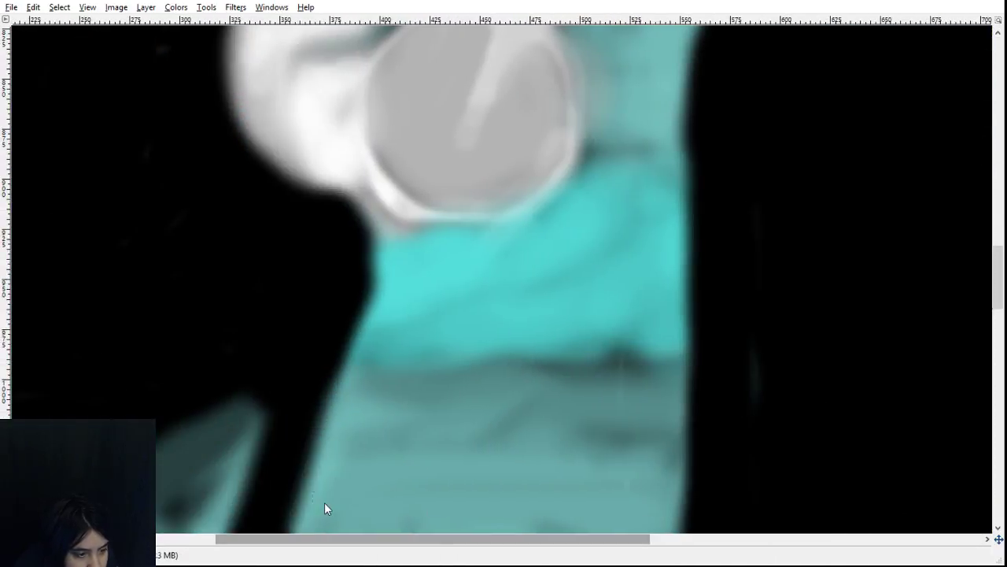
{"action": "scroll", "coordinate": [586, 347], "scroll_direction": "down", "scroll_amount": 2}
{"action": "scroll", "coordinate": [596, 347], "scroll_direction": "up", "scroll_amount": 4}
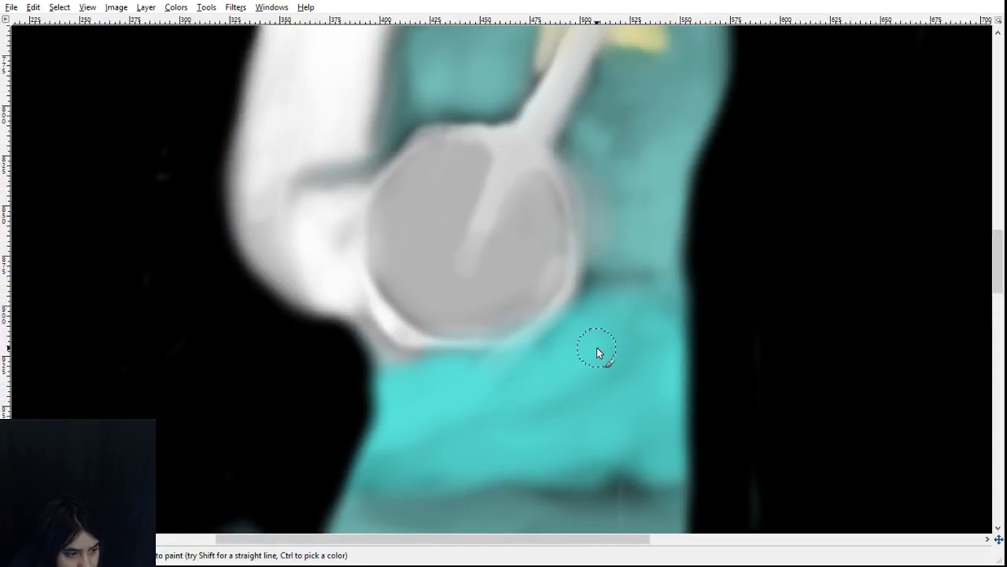
{"action": "scroll", "coordinate": [596, 347], "scroll_direction": "up", "scroll_amount": 5}
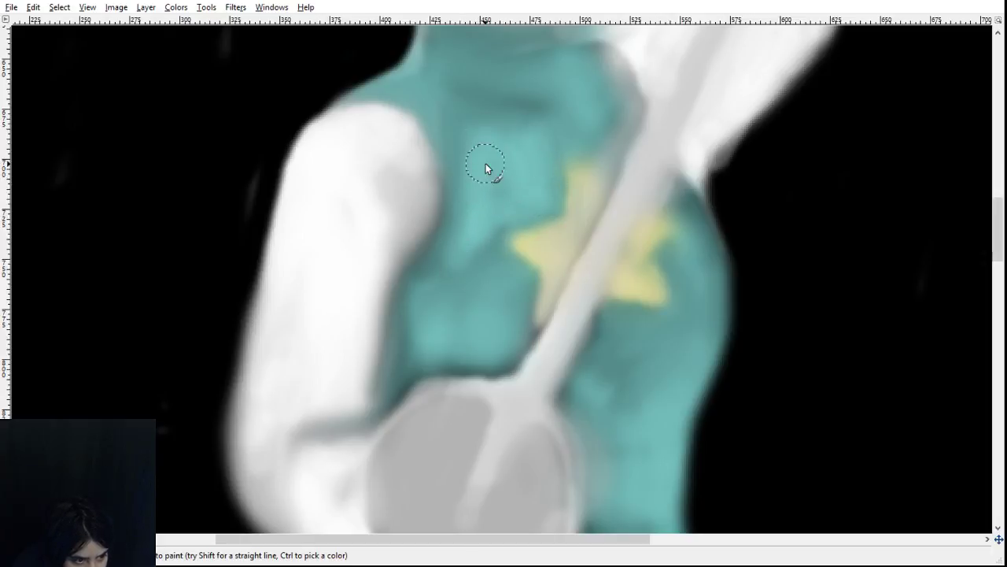
{"action": "scroll", "coordinate": [494, 225], "scroll_direction": "up", "scroll_amount": 5}
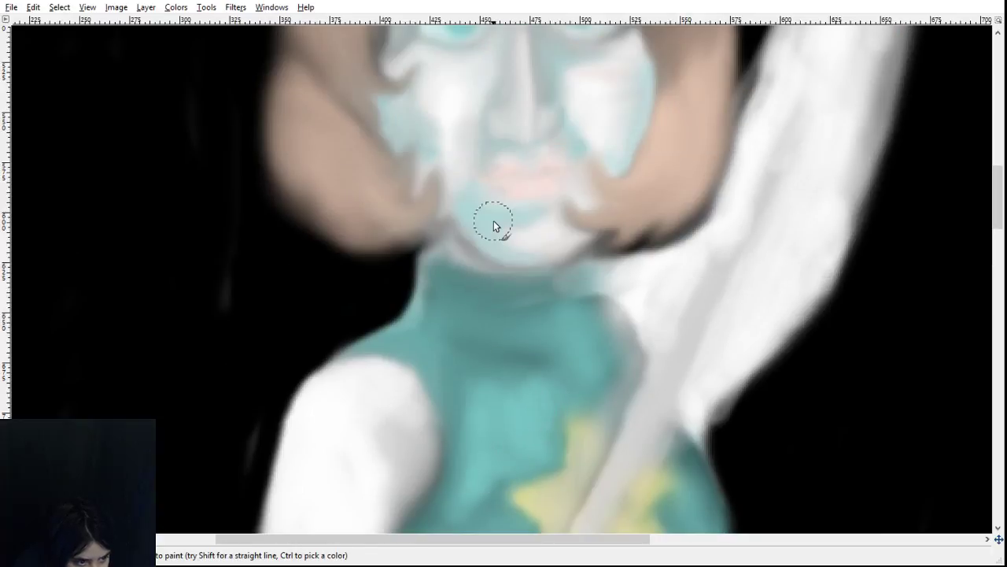
{"action": "scroll", "coordinate": [493, 225], "scroll_direction": "down", "scroll_amount": 3}
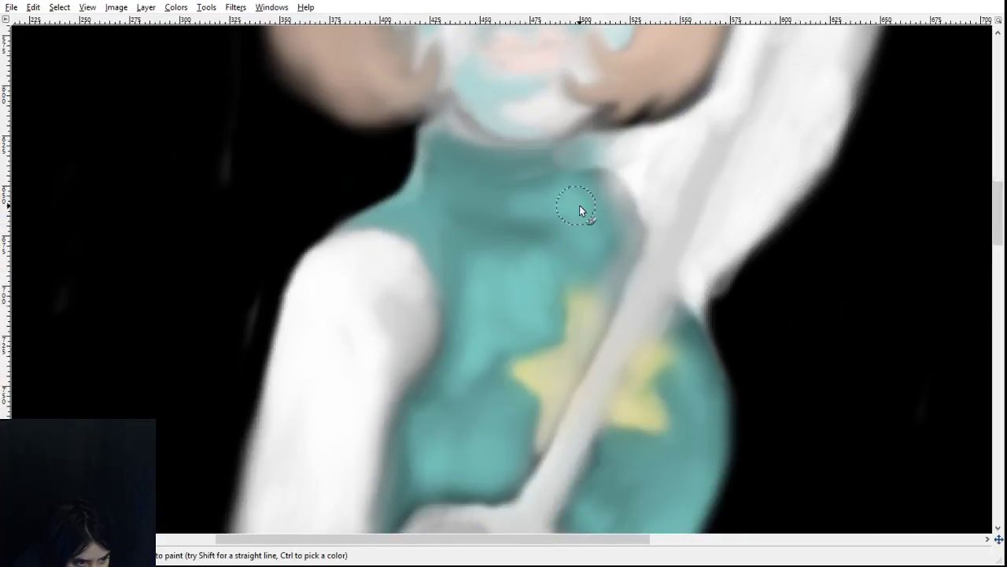
{"action": "mouse_move", "coordinate": [579, 204]}
{"action": "left_mouse_down"}
{"action": "mouse_move", "coordinate": [585, 231]}
{"action": "mouse_move", "coordinate": [562, 206]}
{"action": "mouse_move", "coordinate": [574, 222]}
{"action": "mouse_move", "coordinate": [544, 254]}
{"action": "mouse_move", "coordinate": [511, 257]}
{"action": "mouse_move", "coordinate": [566, 233]}
{"action": "mouse_move", "coordinate": [510, 260]}
{"action": "mouse_move", "coordinate": [577, 245]}
{"action": "mouse_move", "coordinate": [538, 280]}
{"action": "mouse_move", "coordinate": [559, 270]}
{"action": "mouse_move", "coordinate": [477, 298]}
{"action": "left_mouse_up"}
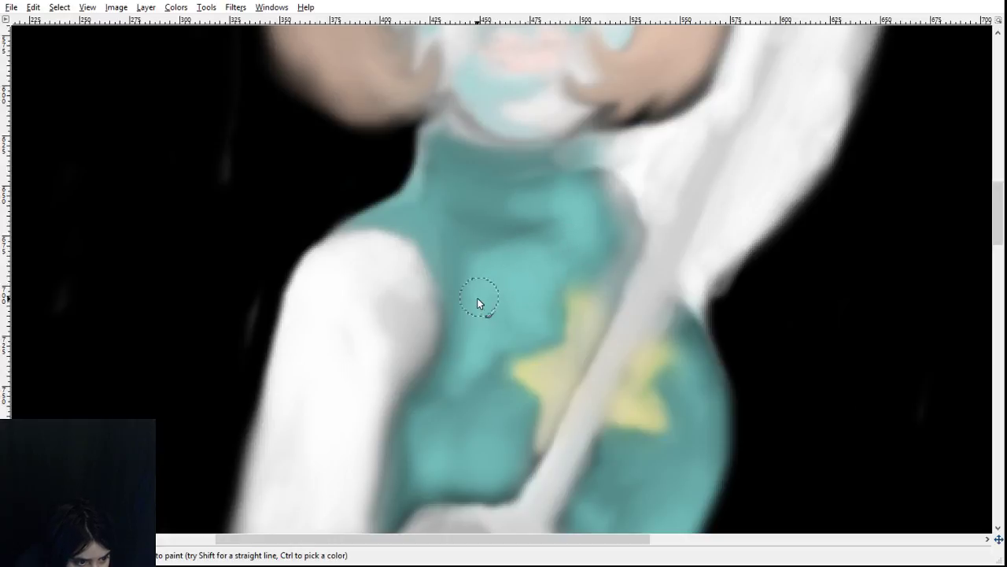
- Brush the same muted turquoise over the torso below the star on both sides of the grey strap
{"action": "scroll", "coordinate": [687, 381], "scroll_direction": "down", "scroll_amount": 3}
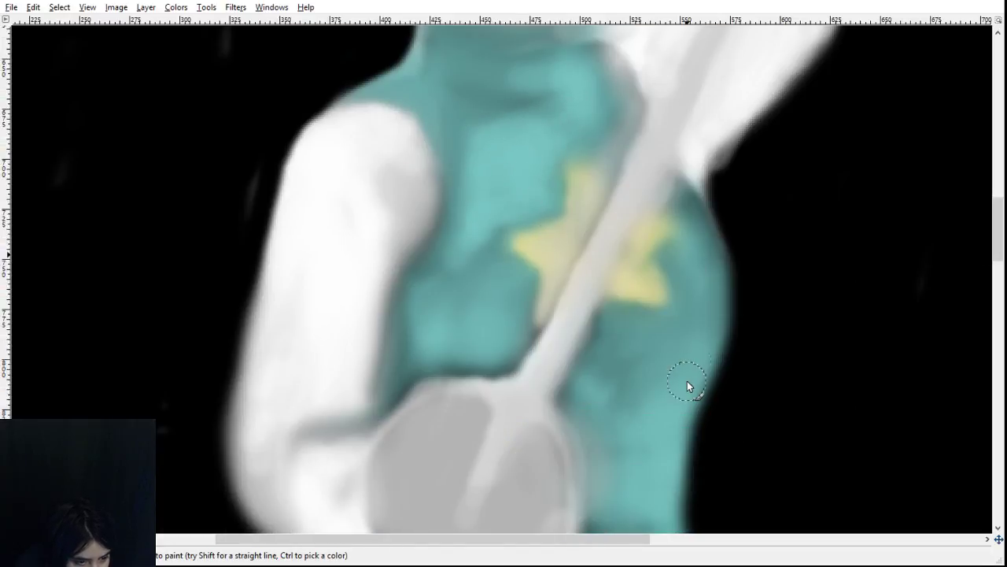
{"action": "mouse_move", "coordinate": [695, 316]}
{"action": "left_mouse_down"}
{"action": "mouse_move", "coordinate": [651, 329]}
{"action": "mouse_move", "coordinate": [699, 318]}
{"action": "mouse_move", "coordinate": [652, 365]}
{"action": "mouse_move", "coordinate": [624, 318]}
{"action": "mouse_move", "coordinate": [614, 319]}
{"action": "mouse_move", "coordinate": [612, 332]}
{"action": "mouse_move", "coordinate": [635, 346]}
{"action": "mouse_move", "coordinate": [606, 410]}
{"action": "mouse_move", "coordinate": [675, 377]}
{"action": "mouse_move", "coordinate": [693, 304]}
{"action": "mouse_move", "coordinate": [677, 263]}
{"action": "mouse_move", "coordinate": [700, 254]}
{"action": "mouse_move", "coordinate": [713, 324]}
{"action": "mouse_move", "coordinate": [683, 247]}
{"action": "mouse_move", "coordinate": [657, 372]}
{"action": "mouse_move", "coordinate": [618, 365]}
{"action": "mouse_move", "coordinate": [614, 348]}
{"action": "mouse_move", "coordinate": [640, 331]}
{"action": "mouse_move", "coordinate": [599, 333]}
{"action": "mouse_move", "coordinate": [624, 315]}
{"action": "mouse_move", "coordinate": [647, 318]}
{"action": "left_mouse_up"}
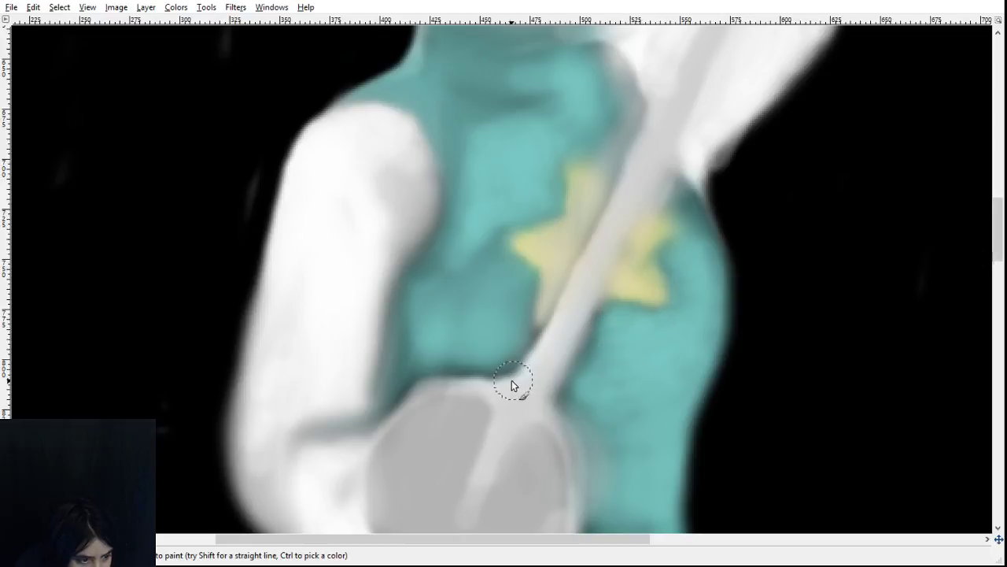
{"action": "mouse_move", "coordinate": [517, 277]}
{"action": "left_mouse_down"}
{"action": "mouse_move", "coordinate": [455, 263]}
{"action": "mouse_move", "coordinate": [496, 274]}
{"action": "mouse_move", "coordinate": [512, 347]}
{"action": "mouse_move", "coordinate": [542, 329]}
{"action": "left_mouse_up"}
- Paint muted turquoise along the upper part of the top's bottom band and flare its left edge outward onto the black background
{"action": "scroll", "coordinate": [672, 345], "scroll_direction": "down", "scroll_amount": 10}
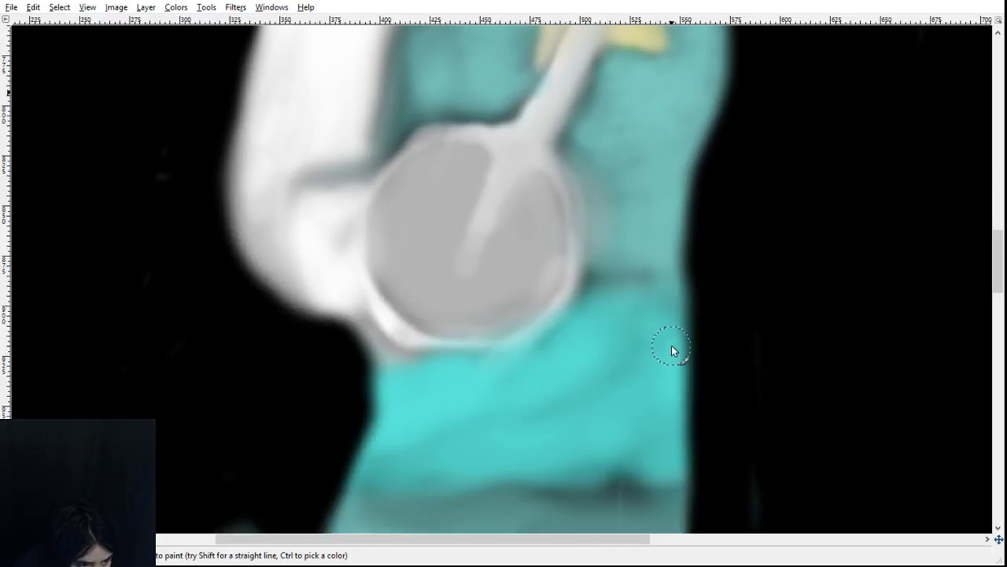
{"action": "scroll", "coordinate": [671, 345], "scroll_direction": "down", "scroll_amount": 3}
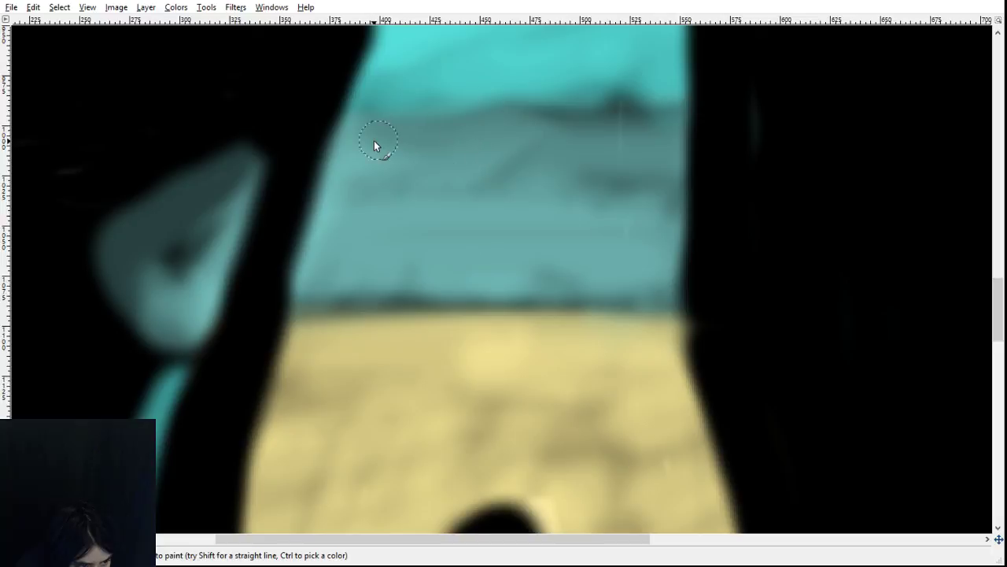
{"action": "left_click_drag", "start_coordinate": [348, 153], "coordinate": [281, 225]}
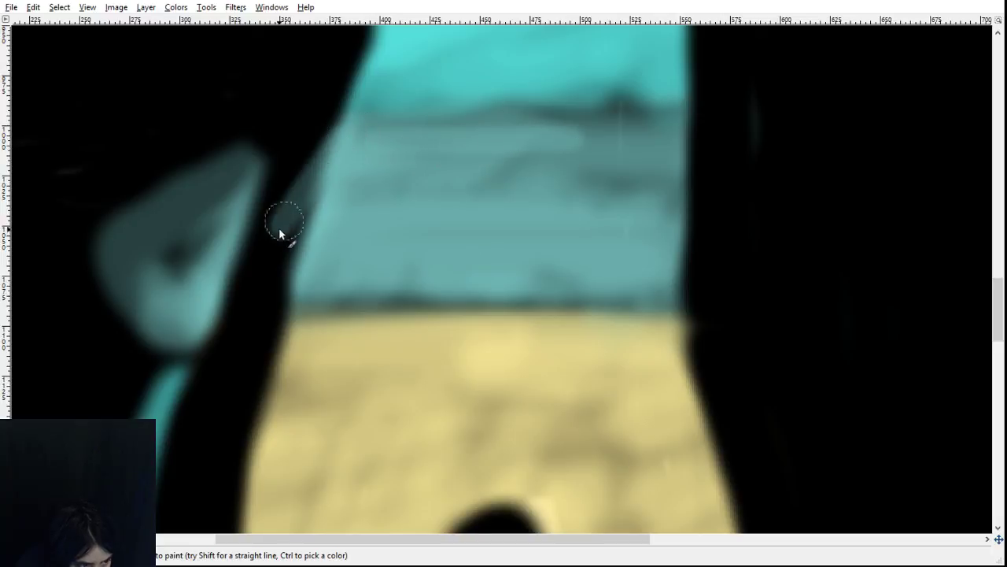
{"action": "mouse_move", "coordinate": [333, 144]}
{"action": "left_mouse_down"}
{"action": "mouse_move", "coordinate": [284, 262]}
{"action": "mouse_move", "coordinate": [345, 160]}
{"action": "mouse_move", "coordinate": [303, 266]}
{"action": "mouse_move", "coordinate": [328, 181]}
{"action": "mouse_move", "coordinate": [285, 269]}
{"action": "mouse_move", "coordinate": [313, 200]}
{"action": "mouse_move", "coordinate": [277, 271]}
{"action": "mouse_move", "coordinate": [319, 188]}
{"action": "mouse_move", "coordinate": [263, 276]}
{"action": "mouse_move", "coordinate": [293, 205]}
{"action": "mouse_move", "coordinate": [270, 257]}
{"action": "mouse_move", "coordinate": [356, 139]}
{"action": "mouse_move", "coordinate": [350, 122]}
{"action": "mouse_move", "coordinate": [265, 262]}
{"action": "mouse_move", "coordinate": [348, 115]}
{"action": "mouse_move", "coordinate": [320, 155]}
{"action": "left_mouse_up"}
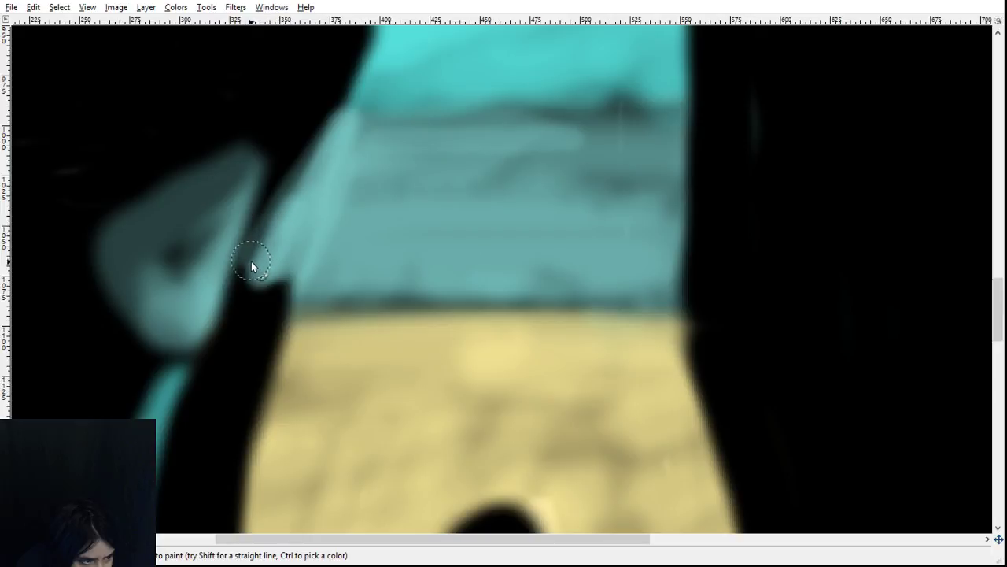
- Paint the band's bottom edge over the top of the yellow trousers and flare its right edge outward
{"action": "left_click_drag", "start_coordinate": [621, 539], "coordinate": [561, 539]}
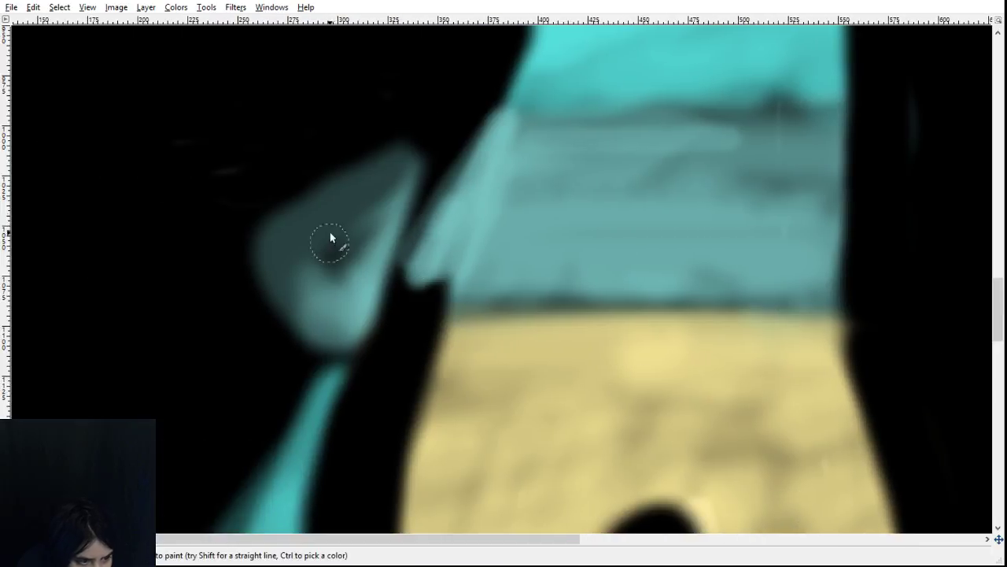
{"action": "mouse_move", "coordinate": [426, 288]}
{"action": "left_mouse_down"}
{"action": "mouse_move", "coordinate": [400, 276]}
{"action": "mouse_move", "coordinate": [433, 297]}
{"action": "mouse_move", "coordinate": [435, 272]}
{"action": "mouse_move", "coordinate": [444, 296]}
{"action": "mouse_move", "coordinate": [426, 284]}
{"action": "mouse_move", "coordinate": [447, 314]}
{"action": "mouse_move", "coordinate": [418, 292]}
{"action": "mouse_move", "coordinate": [444, 309]}
{"action": "mouse_move", "coordinate": [507, 302]}
{"action": "mouse_move", "coordinate": [469, 309]}
{"action": "mouse_move", "coordinate": [671, 329]}
{"action": "mouse_move", "coordinate": [511, 305]}
{"action": "mouse_move", "coordinate": [640, 296]}
{"action": "mouse_move", "coordinate": [550, 308]}
{"action": "mouse_move", "coordinate": [701, 308]}
{"action": "mouse_move", "coordinate": [604, 310]}
{"action": "mouse_move", "coordinate": [531, 293]}
{"action": "mouse_move", "coordinate": [595, 295]}
{"action": "mouse_move", "coordinate": [492, 315]}
{"action": "mouse_move", "coordinate": [410, 303]}
{"action": "mouse_move", "coordinate": [416, 282]}
{"action": "mouse_move", "coordinate": [436, 310]}
{"action": "mouse_move", "coordinate": [426, 274]}
{"action": "mouse_move", "coordinate": [442, 273]}
{"action": "mouse_move", "coordinate": [428, 296]}
{"action": "mouse_move", "coordinate": [448, 273]}
{"action": "mouse_move", "coordinate": [459, 288]}
{"action": "mouse_move", "coordinate": [563, 299]}
{"action": "mouse_move", "coordinate": [814, 299]}
{"action": "mouse_move", "coordinate": [889, 324]}
{"action": "mouse_move", "coordinate": [857, 120]}
{"action": "mouse_move", "coordinate": [878, 282]}
{"action": "mouse_move", "coordinate": [867, 222]}
{"action": "mouse_move", "coordinate": [857, 251]}
{"action": "mouse_move", "coordinate": [872, 314]}
{"action": "mouse_move", "coordinate": [844, 256]}
{"action": "mouse_move", "coordinate": [863, 319]}
{"action": "mouse_move", "coordinate": [816, 256]}
{"action": "mouse_move", "coordinate": [870, 312]}
{"action": "mouse_move", "coordinate": [874, 278]}
{"action": "mouse_move", "coordinate": [877, 321]}
{"action": "mouse_move", "coordinate": [874, 237]}
{"action": "mouse_move", "coordinate": [892, 288]}
{"action": "mouse_move", "coordinate": [877, 295]}
{"action": "mouse_move", "coordinate": [874, 232]}
{"action": "mouse_move", "coordinate": [871, 286]}
{"action": "mouse_move", "coordinate": [855, 154]}
{"action": "mouse_move", "coordinate": [850, 216]}
{"action": "left_mouse_up"}
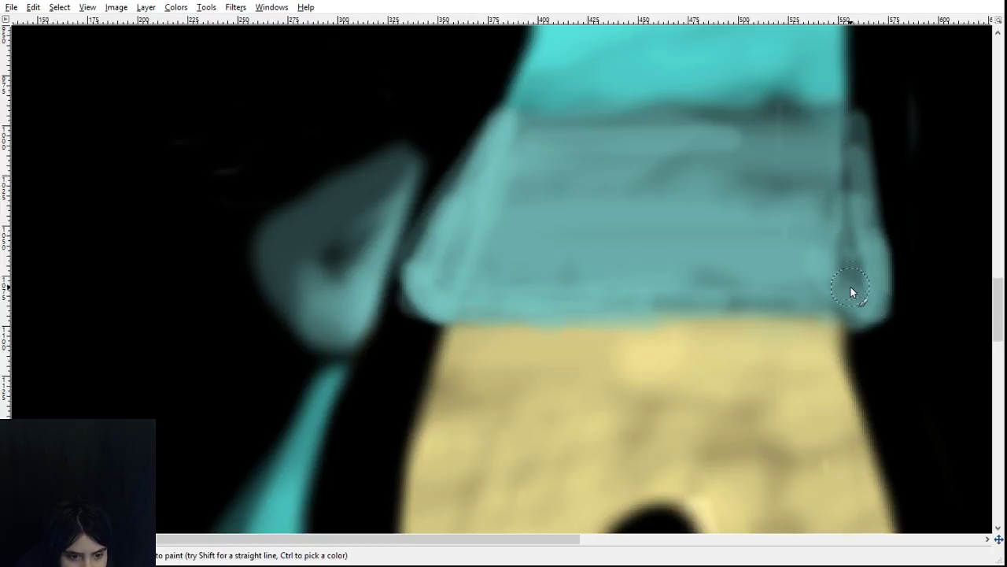
{"action": "mouse_move", "coordinate": [851, 287]}
{"action": "left_mouse_down"}
{"action": "mouse_move", "coordinate": [846, 229]}
{"action": "mouse_move", "coordinate": [858, 285]}
{"action": "mouse_move", "coordinate": [859, 236]}
{"action": "mouse_move", "coordinate": [881, 301]}
{"action": "mouse_move", "coordinate": [858, 230]}
{"action": "left_mouse_up"}
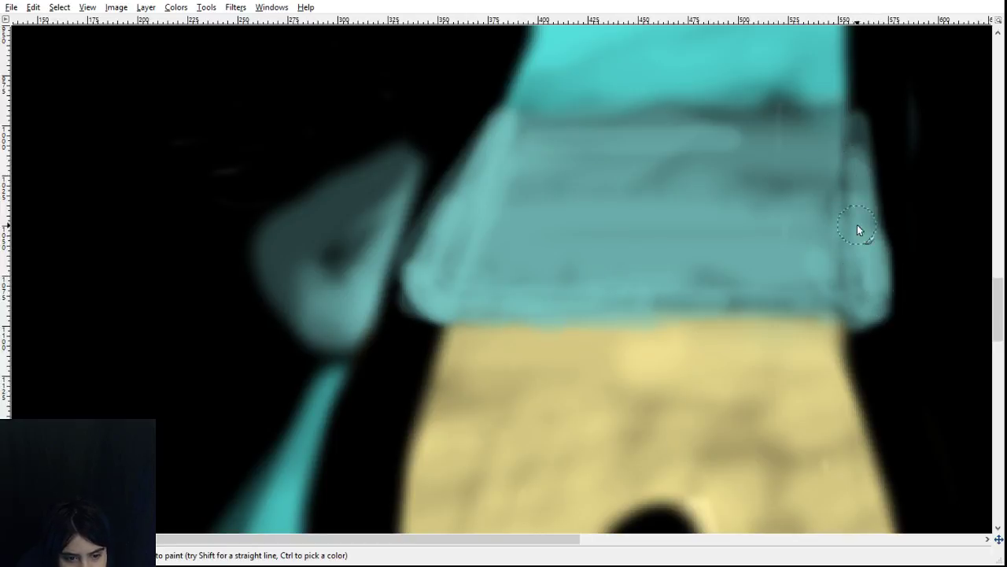
- Join the right flare to the waist and extend the muted turquoise across the lower half of the band
{"action": "scroll", "coordinate": [893, 341], "scroll_direction": "up", "scroll_amount": 5}
{"action": "scroll", "coordinate": [893, 341], "scroll_direction": "down", "scroll_amount": 3}
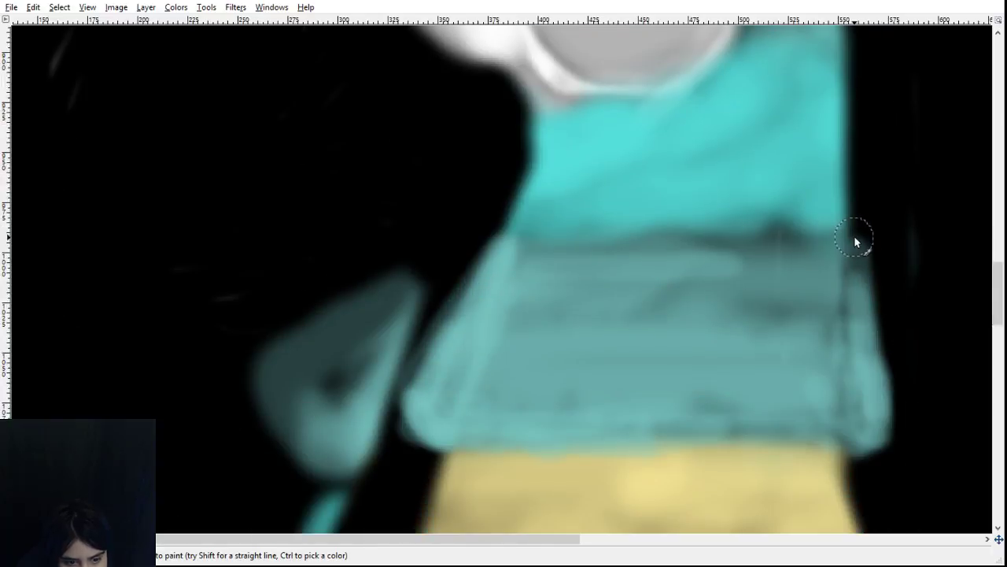
{"action": "left_click_drag", "start_coordinate": [847, 240], "coordinate": [858, 310]}
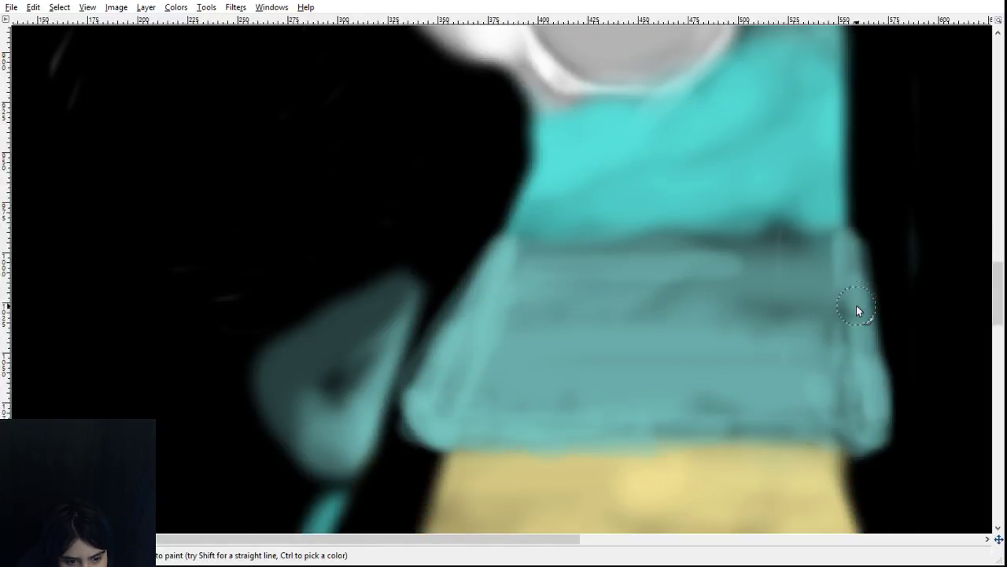
{"action": "mouse_move", "coordinate": [842, 260]}
{"action": "left_mouse_down"}
{"action": "mouse_move", "coordinate": [855, 353]}
{"action": "mouse_move", "coordinate": [832, 265]}
{"action": "mouse_move", "coordinate": [861, 384]}
{"action": "mouse_move", "coordinate": [834, 307]}
{"action": "mouse_move", "coordinate": [850, 425]}
{"action": "mouse_move", "coordinate": [865, 430]}
{"action": "mouse_move", "coordinate": [791, 417]}
{"action": "mouse_move", "coordinate": [837, 415]}
{"action": "mouse_move", "coordinate": [680, 412]}
{"action": "left_mouse_up"}
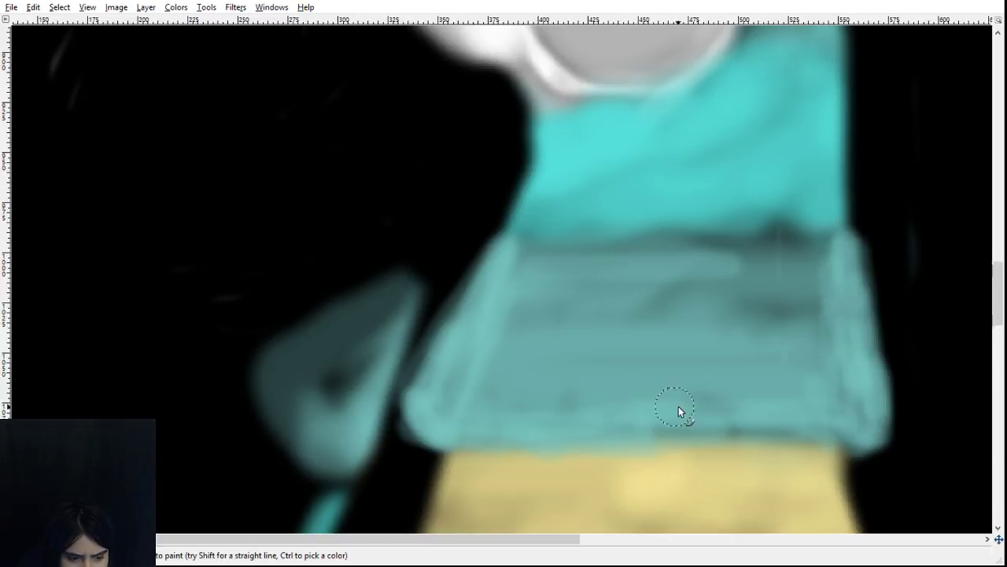
{"action": "left_click_drag", "start_coordinate": [872, 394], "coordinate": [562, 380]}
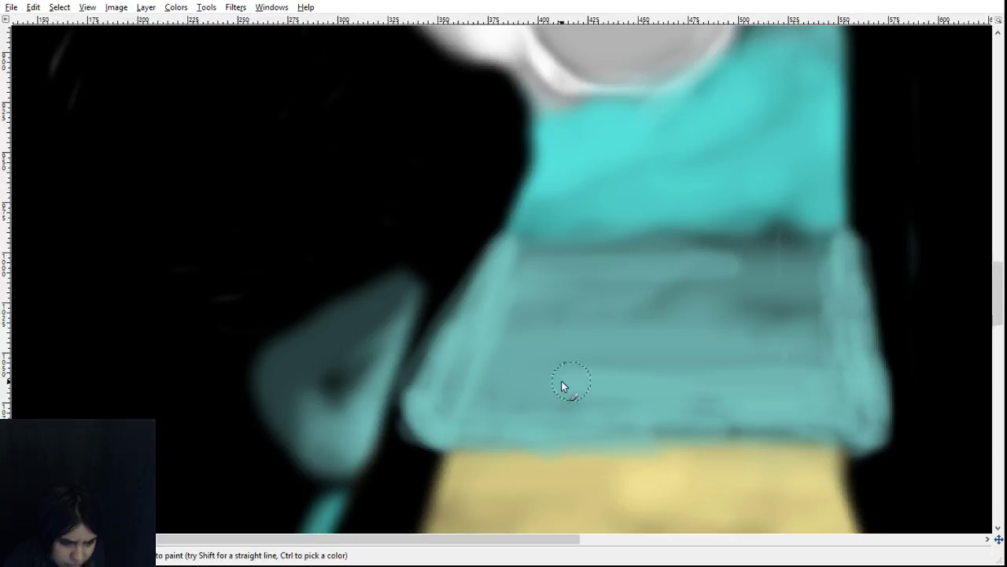
- Fill the rest of the flared band with muted turquoise strokes up to the bright turquoise waist
{"action": "mouse_move", "coordinate": [475, 359]}
{"action": "left_mouse_down"}
{"action": "mouse_move", "coordinate": [747, 329]}
{"action": "mouse_move", "coordinate": [491, 353]}
{"action": "mouse_move", "coordinate": [600, 357]}
{"action": "mouse_move", "coordinate": [464, 402]}
{"action": "left_mouse_up"}
{"action": "mouse_move", "coordinate": [541, 267]}
{"action": "left_mouse_down"}
{"action": "mouse_move", "coordinate": [472, 377]}
{"action": "mouse_move", "coordinate": [511, 276]}
{"action": "mouse_move", "coordinate": [521, 331]}
{"action": "mouse_move", "coordinate": [546, 301]}
{"action": "mouse_move", "coordinate": [538, 404]}
{"action": "mouse_move", "coordinate": [593, 279]}
{"action": "mouse_move", "coordinate": [580, 424]}
{"action": "mouse_move", "coordinate": [640, 271]}
{"action": "mouse_move", "coordinate": [660, 328]}
{"action": "mouse_move", "coordinate": [679, 335]}
{"action": "mouse_move", "coordinate": [712, 307]}
{"action": "mouse_move", "coordinate": [719, 271]}
{"action": "mouse_move", "coordinate": [741, 404]}
{"action": "mouse_move", "coordinate": [768, 237]}
{"action": "mouse_move", "coordinate": [810, 403]}
{"action": "mouse_move", "coordinate": [791, 263]}
{"action": "mouse_move", "coordinate": [832, 369]}
{"action": "mouse_move", "coordinate": [827, 277]}
{"action": "mouse_move", "coordinate": [855, 455]}
{"action": "mouse_move", "coordinate": [787, 279]}
{"action": "mouse_move", "coordinate": [818, 421]}
{"action": "mouse_move", "coordinate": [808, 299]}
{"action": "mouse_move", "coordinate": [813, 310]}
{"action": "mouse_move", "coordinate": [831, 281]}
{"action": "mouse_move", "coordinate": [865, 422]}
{"action": "left_mouse_up"}
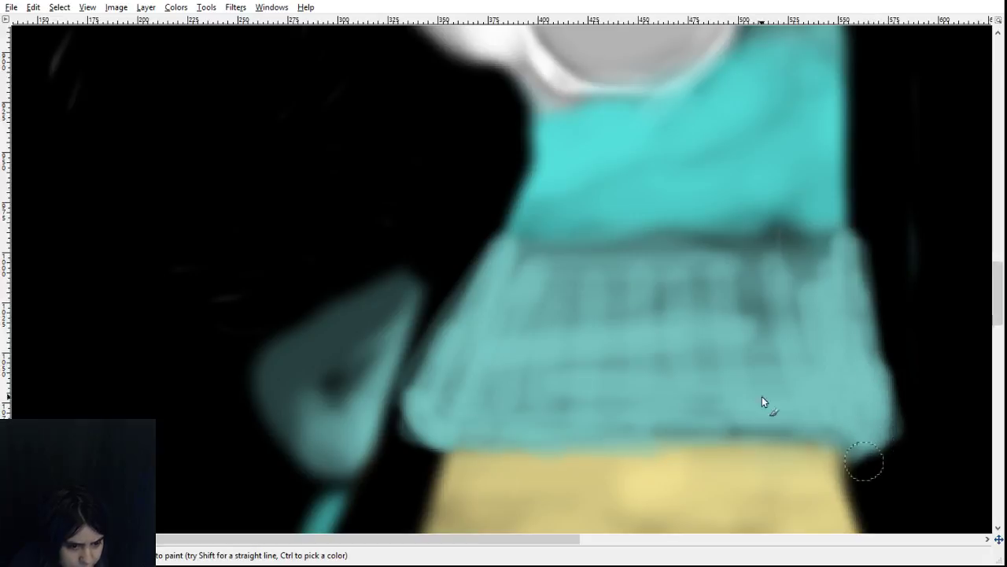
{"action": "scroll", "coordinate": [640, 327], "scroll_direction": "up", "scroll_amount": 5}
{"action": "left_click_drag", "start_coordinate": [518, 376], "coordinate": [789, 367]}
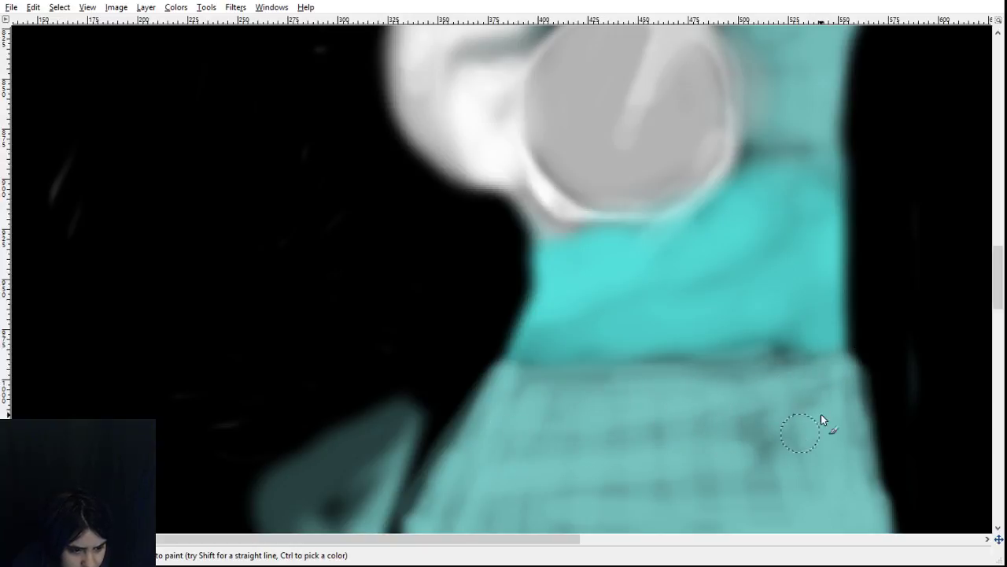
- Look over the figure from the face to the trousers and check the turquoise colour swatches beside it
{"action": "scroll", "coordinate": [754, 425], "scroll_direction": "up", "scroll_amount": 3}
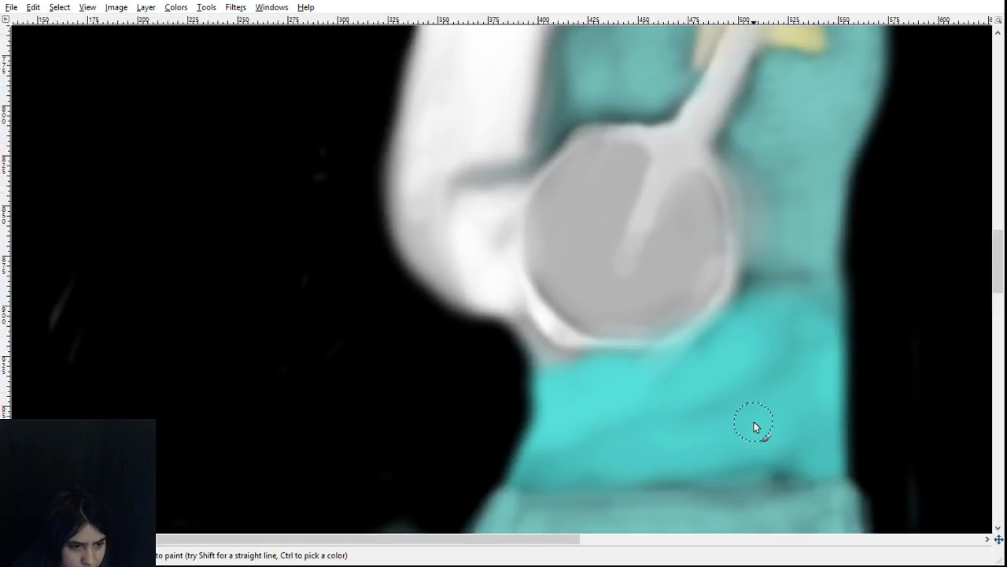
{"action": "scroll", "coordinate": [754, 425], "scroll_direction": "up", "scroll_amount": 10}
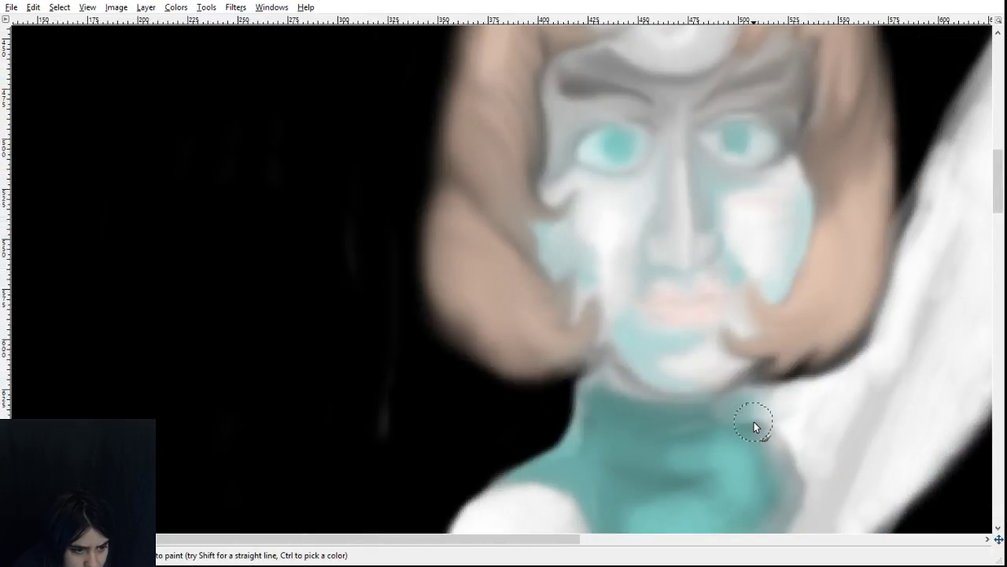
{"action": "scroll", "coordinate": [754, 427], "scroll_direction": "up", "scroll_amount": 3}
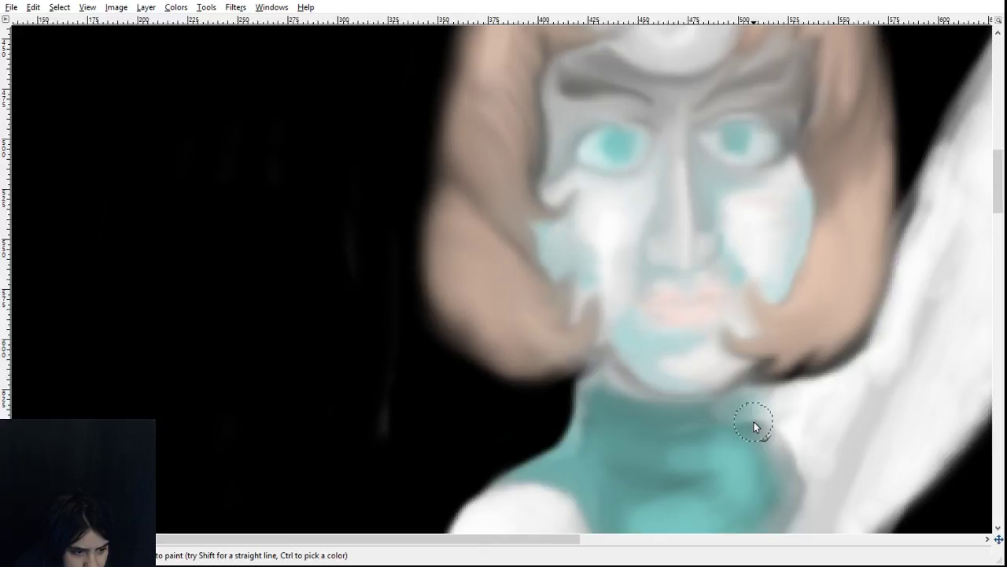
{"action": "scroll", "coordinate": [754, 425], "scroll_direction": "down", "scroll_amount": 10}
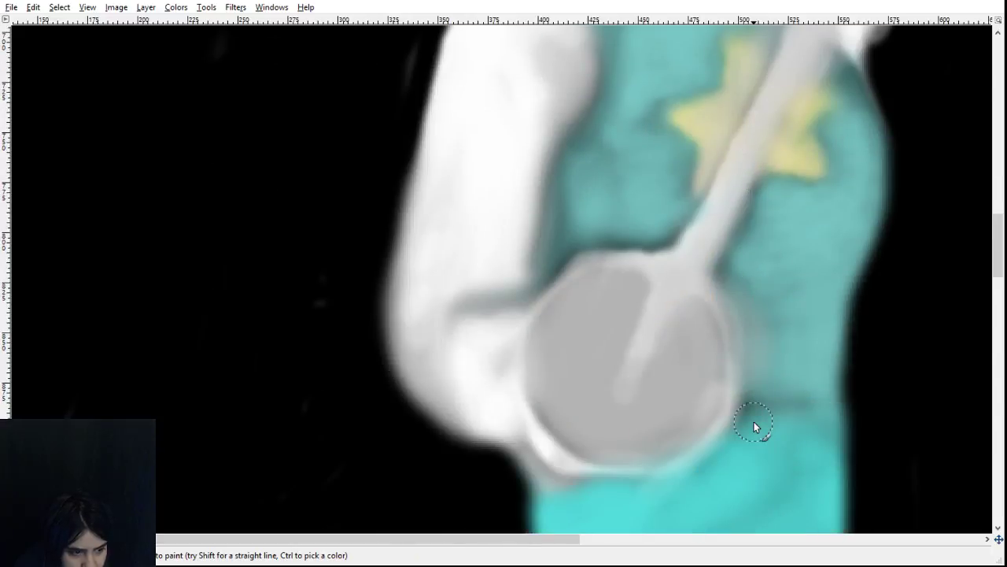
{"action": "scroll", "coordinate": [754, 425], "scroll_direction": "down", "scroll_amount": 10}
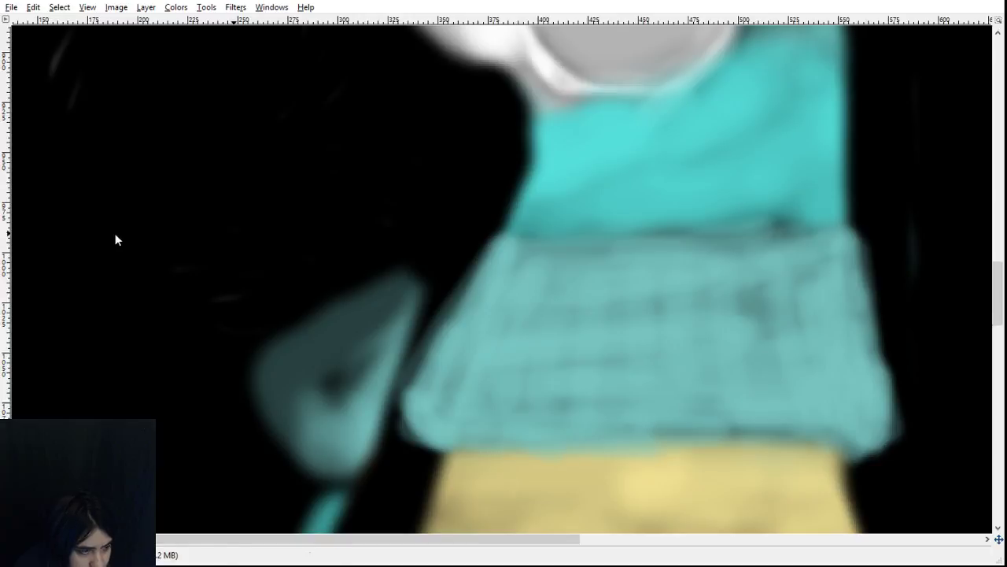
{"action": "scroll", "coordinate": [750, 371], "scroll_direction": "down", "scroll_amount": 3}
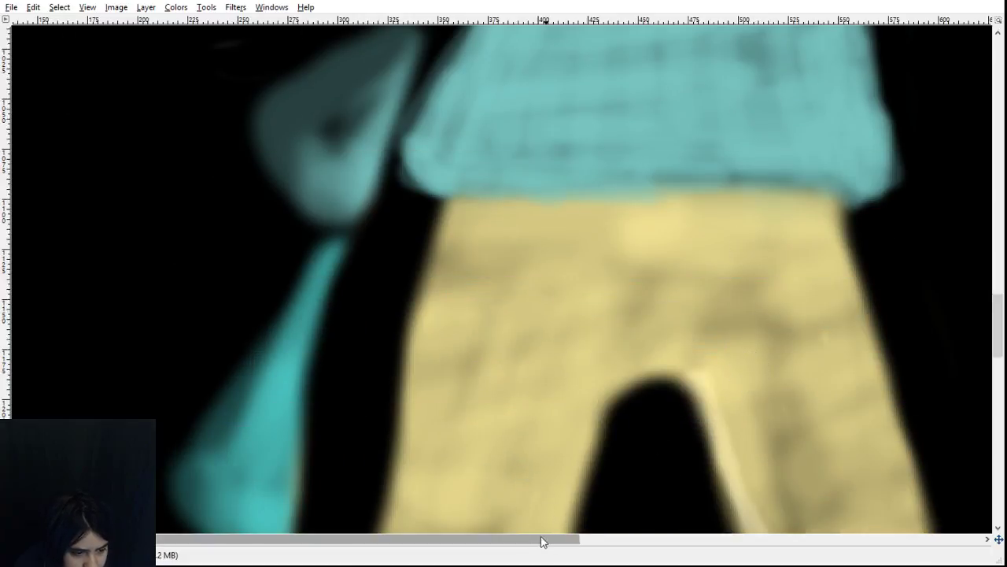
{"action": "left_click_drag", "start_coordinate": [541, 541], "coordinate": [893, 532]}
{"action": "scroll", "coordinate": [874, 481], "scroll_direction": "up", "scroll_amount": 3}
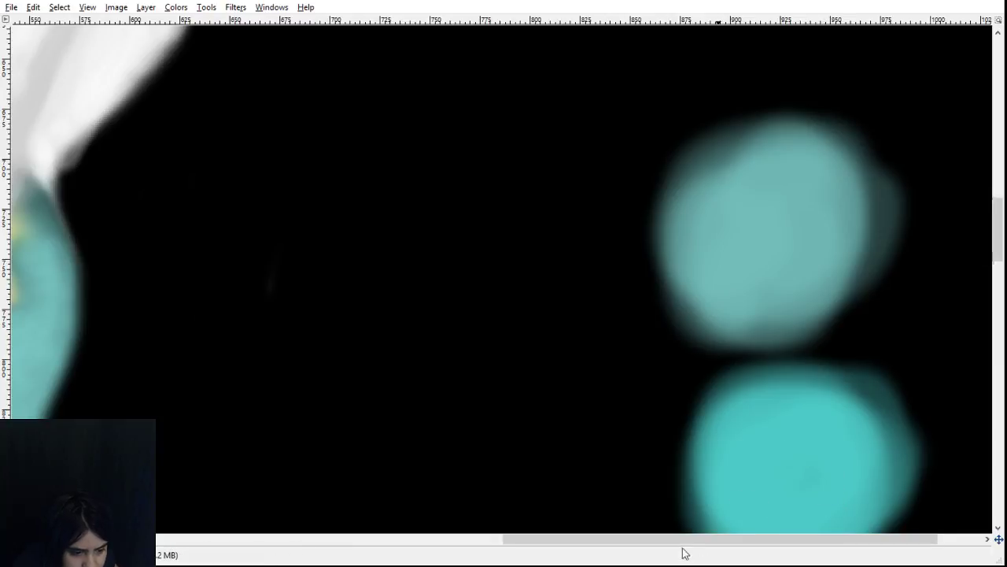
{"action": "left_click_drag", "start_coordinate": [684, 542], "coordinate": [312, 523]}
{"action": "scroll", "coordinate": [387, 443], "scroll_direction": "down", "scroll_amount": 10}
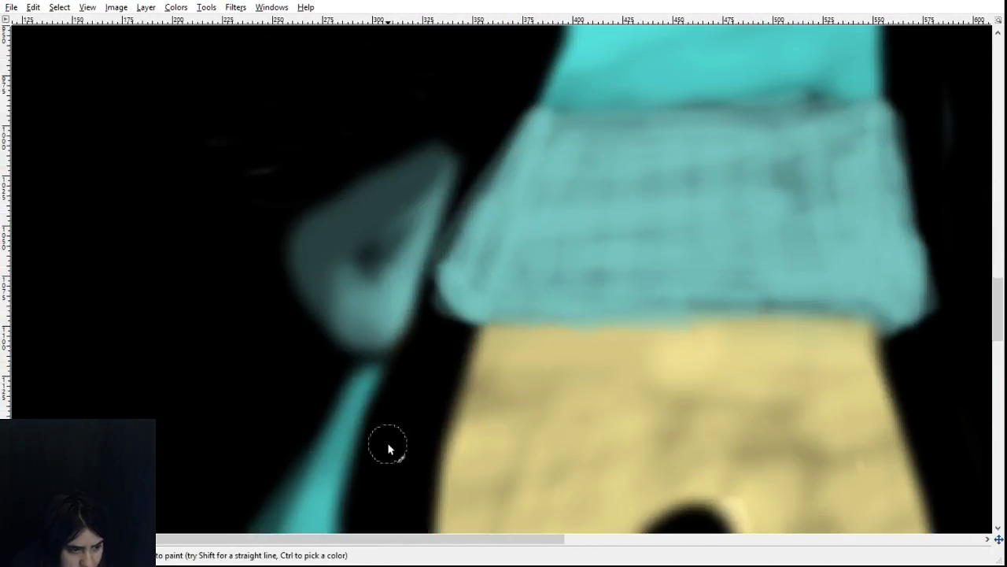
- Paint a rounded turquoise puff against the left side of the waist, just above the muted turquoise band
{"action": "scroll", "coordinate": [461, 384], "scroll_direction": "up", "scroll_amount": 3}
{"action": "scroll", "coordinate": [461, 386], "scroll_direction": "down", "scroll_amount": 3}
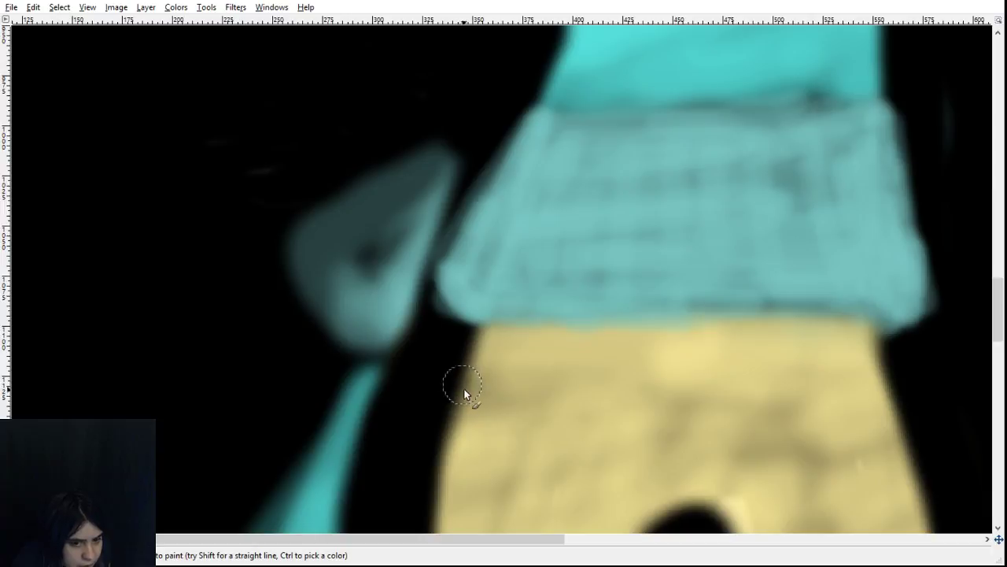
{"action": "scroll", "coordinate": [540, 165], "scroll_direction": "up", "scroll_amount": 6}
{"action": "mouse_move", "coordinate": [554, 297]}
{"action": "left_mouse_down"}
{"action": "mouse_move", "coordinate": [493, 321]}
{"action": "mouse_move", "coordinate": [484, 368]}
{"action": "left_mouse_up"}
{"action": "mouse_move", "coordinate": [527, 323]}
{"action": "left_mouse_down"}
{"action": "mouse_move", "coordinate": [496, 383]}
{"action": "mouse_move", "coordinate": [516, 372]}
{"action": "left_mouse_up"}
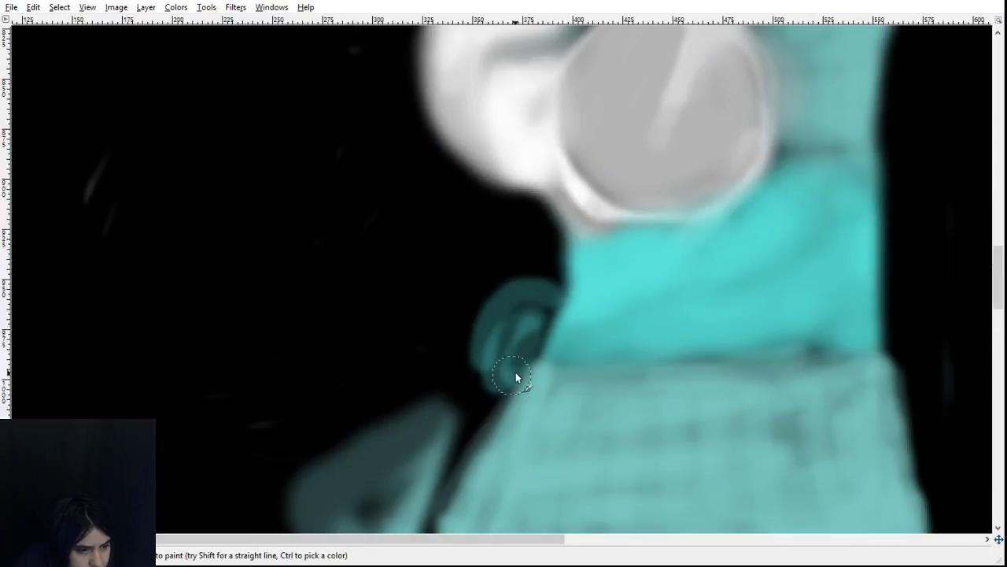
{"action": "left_click_drag", "start_coordinate": [550, 321], "coordinate": [516, 347]}
{"action": "mouse_move", "coordinate": [505, 388]}
{"action": "left_mouse_down"}
{"action": "mouse_move", "coordinate": [534, 305]}
{"action": "mouse_move", "coordinate": [498, 392]}
{"action": "mouse_move", "coordinate": [491, 349]}
{"action": "mouse_move", "coordinate": [519, 320]}
{"action": "left_mouse_up"}
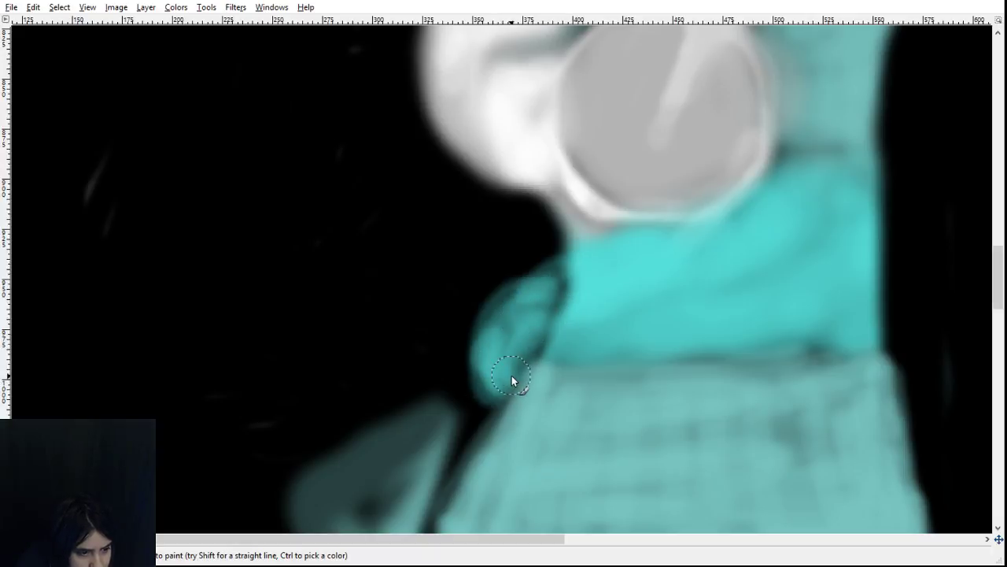
{"action": "left_click_drag", "start_coordinate": [562, 278], "coordinate": [511, 365]}
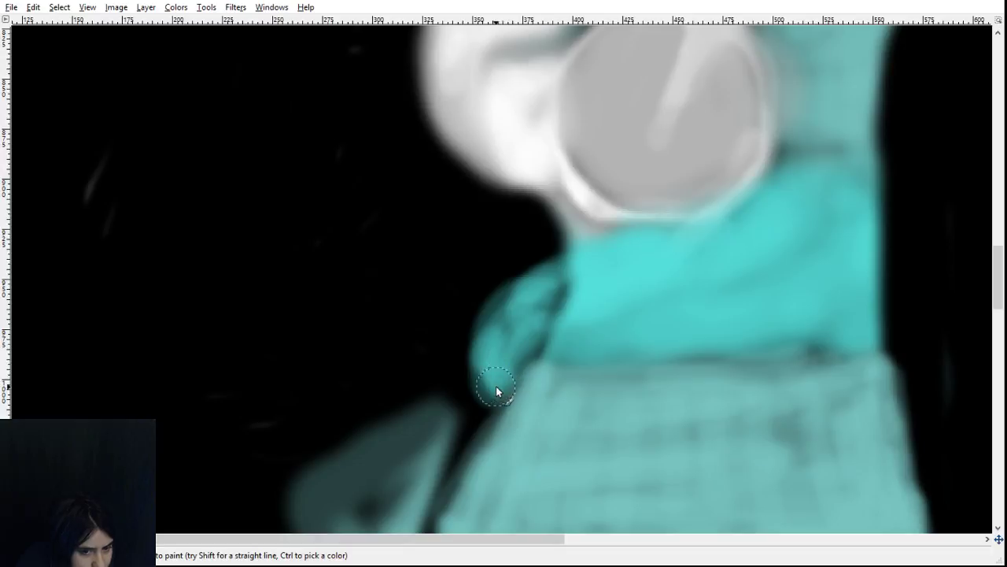
- Outline a turquoise ribbon section from the puff down to the left, with a flared bottom edge reaching the yellow trousers
{"action": "mouse_move", "coordinate": [459, 407]}
{"action": "left_mouse_down"}
{"action": "mouse_move", "coordinate": [474, 378]}
{"action": "mouse_move", "coordinate": [386, 493]}
{"action": "mouse_move", "coordinate": [449, 441]}
{"action": "mouse_move", "coordinate": [370, 512]}
{"action": "left_mouse_up"}
{"action": "scroll", "coordinate": [511, 339], "scroll_direction": "down", "scroll_amount": 5}
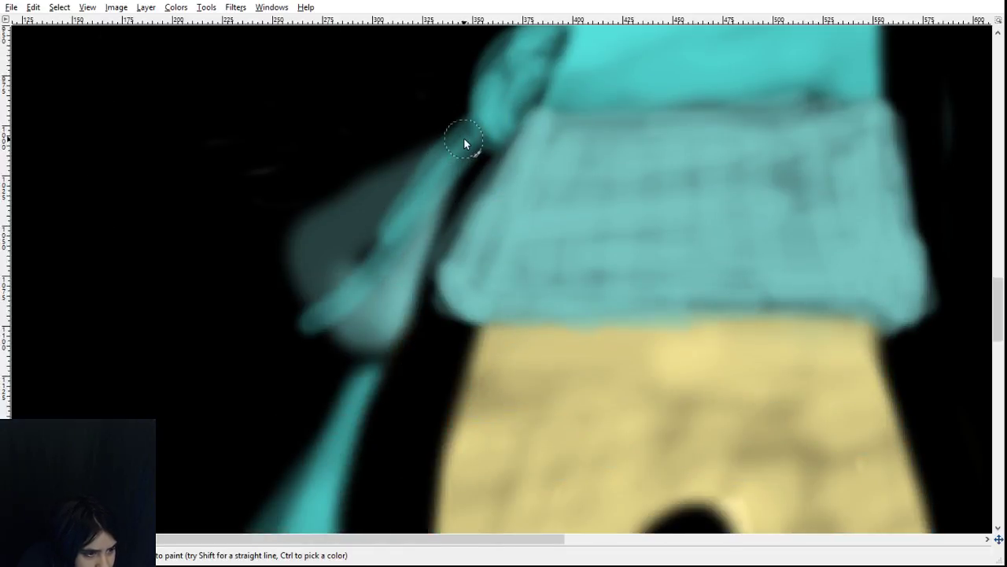
{"action": "mouse_move", "coordinate": [464, 140]}
{"action": "left_mouse_down"}
{"action": "mouse_move", "coordinate": [402, 248]}
{"action": "mouse_move", "coordinate": [341, 296]}
{"action": "left_mouse_up"}
{"action": "left_click_drag", "start_coordinate": [425, 207], "coordinate": [341, 304]}
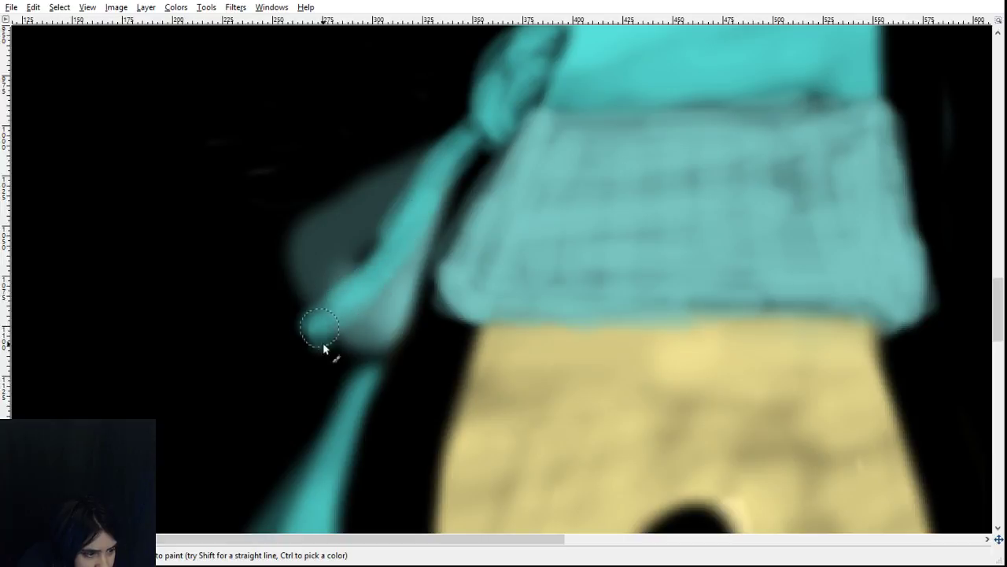
{"action": "mouse_move", "coordinate": [323, 347]}
{"action": "left_mouse_down"}
{"action": "mouse_move", "coordinate": [405, 401]}
{"action": "mouse_move", "coordinate": [442, 393]}
{"action": "left_mouse_up"}
{"action": "mouse_move", "coordinate": [381, 386]}
{"action": "left_mouse_down"}
{"action": "mouse_move", "coordinate": [351, 355]}
{"action": "mouse_move", "coordinate": [406, 385]}
{"action": "mouse_move", "coordinate": [354, 387]}
{"action": "left_mouse_up"}
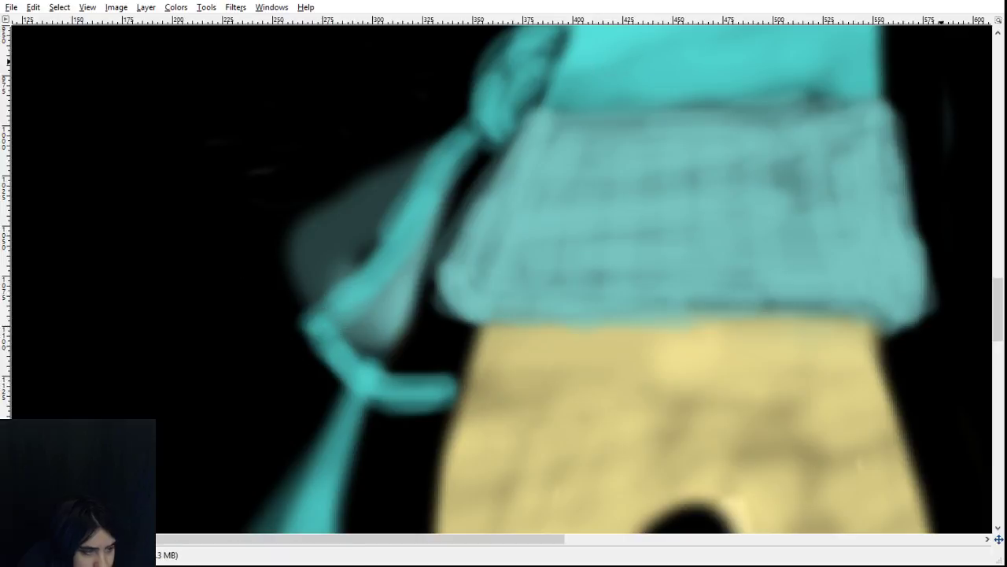
- Erase the dark remnant outside the ribbon's left edge and fill the ribbon section with turquoise up to the band
{"action": "key", "text": "shift+e"}
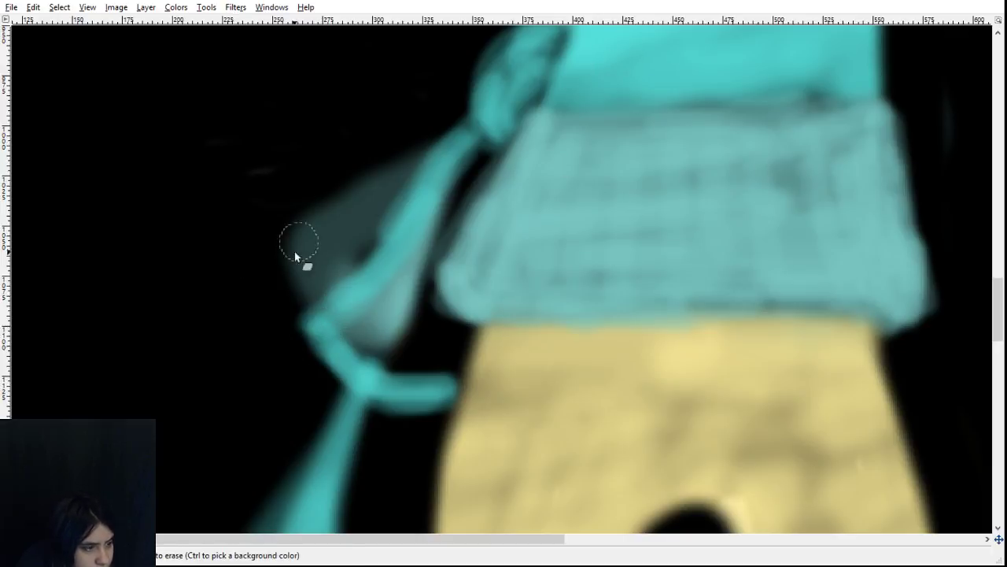
{"action": "mouse_move", "coordinate": [297, 257]}
{"action": "left_mouse_down"}
{"action": "mouse_move", "coordinate": [351, 260]}
{"action": "mouse_move", "coordinate": [402, 177]}
{"action": "mouse_move", "coordinate": [391, 196]}
{"action": "mouse_move", "coordinate": [469, 102]}
{"action": "mouse_move", "coordinate": [336, 261]}
{"action": "mouse_move", "coordinate": [363, 178]}
{"action": "mouse_move", "coordinate": [291, 285]}
{"action": "mouse_move", "coordinate": [329, 206]}
{"action": "mouse_move", "coordinate": [269, 286]}
{"action": "mouse_move", "coordinate": [376, 151]}
{"action": "mouse_move", "coordinate": [332, 220]}
{"action": "mouse_move", "coordinate": [299, 151]}
{"action": "mouse_move", "coordinate": [250, 218]}
{"action": "left_mouse_up"}
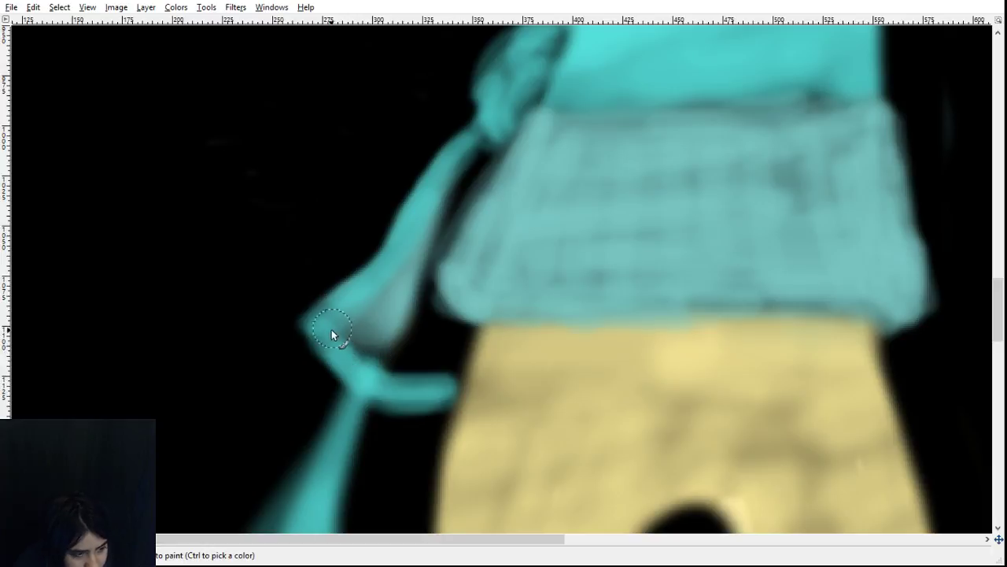
{"action": "mouse_move", "coordinate": [431, 375]}
{"action": "left_mouse_down"}
{"action": "mouse_move", "coordinate": [458, 366]}
{"action": "mouse_move", "coordinate": [469, 338]}
{"action": "mouse_move", "coordinate": [459, 329]}
{"action": "mouse_move", "coordinate": [434, 381]}
{"action": "mouse_move", "coordinate": [455, 329]}
{"action": "mouse_move", "coordinate": [436, 309]}
{"action": "mouse_move", "coordinate": [418, 358]}
{"action": "mouse_move", "coordinate": [428, 274]}
{"action": "mouse_move", "coordinate": [377, 366]}
{"action": "mouse_move", "coordinate": [375, 284]}
{"action": "mouse_move", "coordinate": [419, 253]}
{"action": "mouse_move", "coordinate": [421, 285]}
{"action": "left_mouse_up"}
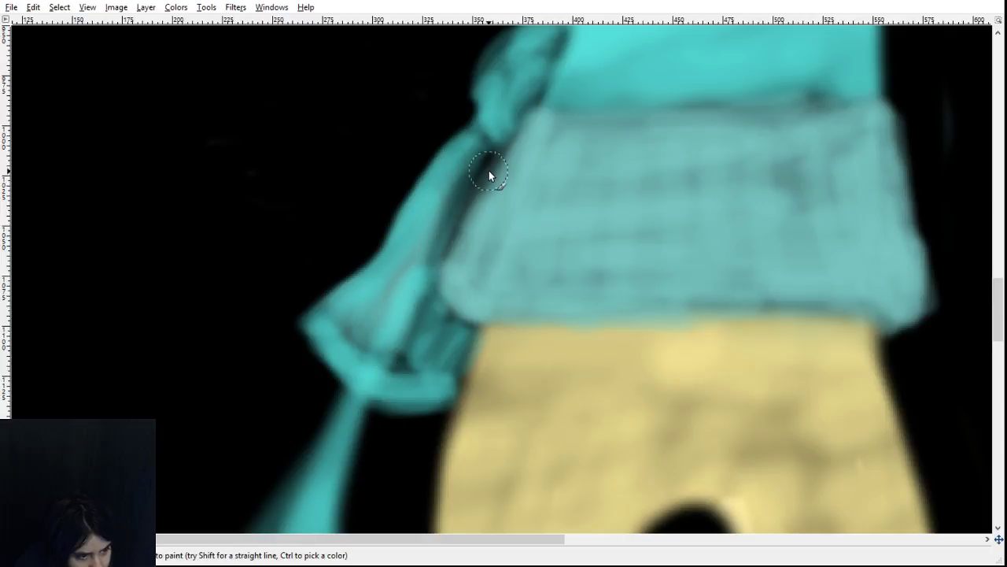
{"action": "left_click_drag", "start_coordinate": [489, 171], "coordinate": [408, 287]}
{"action": "mouse_move", "coordinate": [429, 331]}
{"action": "left_mouse_down"}
{"action": "mouse_move", "coordinate": [461, 337]}
{"action": "mouse_move", "coordinate": [396, 305]}
{"action": "mouse_move", "coordinate": [435, 353]}
{"action": "mouse_move", "coordinate": [361, 336]}
{"action": "mouse_move", "coordinate": [378, 356]}
{"action": "mouse_move", "coordinate": [366, 343]}
{"action": "mouse_move", "coordinate": [436, 355]}
{"action": "mouse_move", "coordinate": [462, 322]}
{"action": "mouse_move", "coordinate": [448, 378]}
{"action": "mouse_move", "coordinate": [472, 346]}
{"action": "left_mouse_up"}
- Erase the right side and the upper part of the old turquoise tail hanging left of the legs
{"action": "scroll", "coordinate": [385, 448], "scroll_direction": "down", "scroll_amount": 5}
{"action": "scroll", "coordinate": [401, 351], "scroll_direction": "down", "scroll_amount": 3}
{"action": "scroll", "coordinate": [401, 346], "scroll_direction": "up", "scroll_amount": 5}
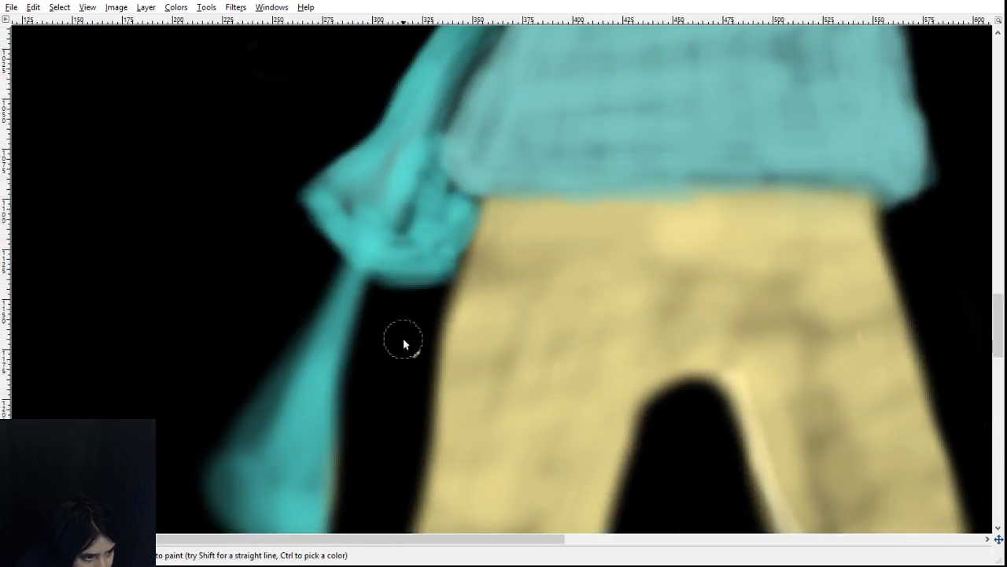
{"action": "scroll", "coordinate": [403, 345], "scroll_direction": "down", "scroll_amount": 10}
{"action": "scroll", "coordinate": [403, 344], "scroll_direction": "down", "scroll_amount": 5}
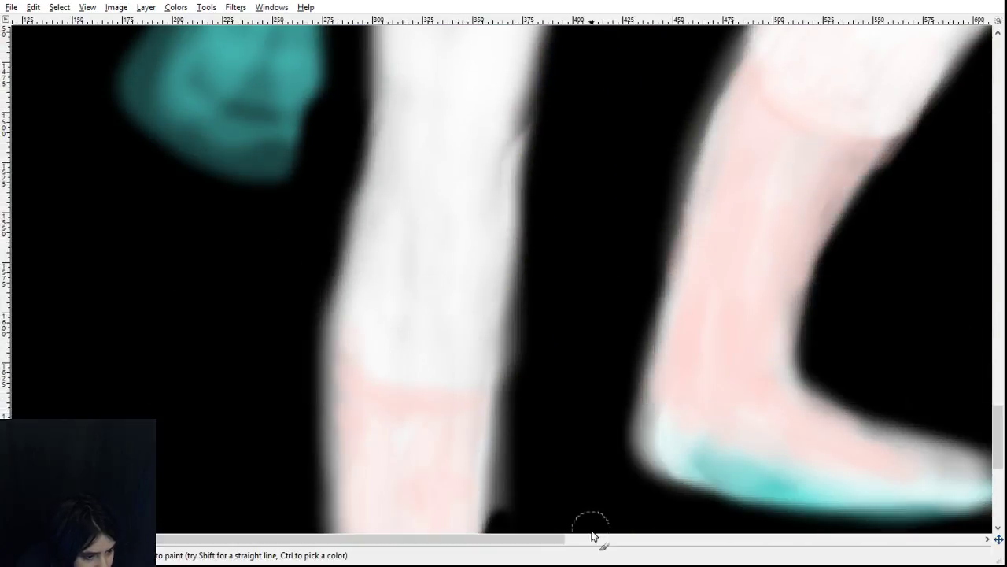
{"action": "left_click_drag", "start_coordinate": [544, 540], "coordinate": [477, 547]}
{"action": "scroll", "coordinate": [411, 337], "scroll_direction": "up", "scroll_amount": 6}
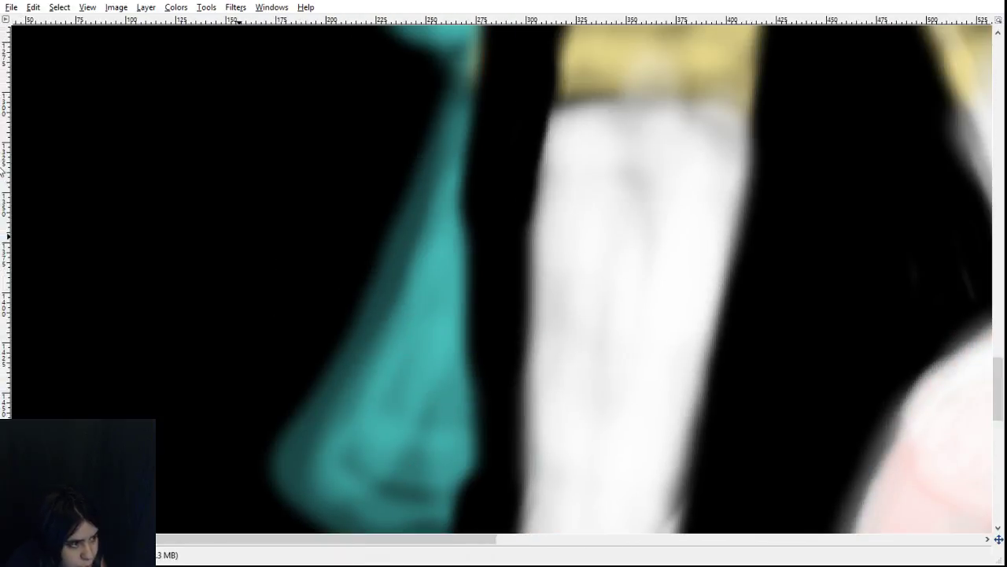
{"action": "key", "text": "shift+e"}
{"action": "scroll", "coordinate": [319, 420], "scroll_direction": "down", "scroll_amount": 5}
{"action": "mouse_move", "coordinate": [384, 344]}
{"action": "left_mouse_down"}
{"action": "mouse_move", "coordinate": [480, 141]}
{"action": "mouse_move", "coordinate": [442, 313]}
{"action": "mouse_move", "coordinate": [480, 116]}
{"action": "mouse_move", "coordinate": [420, 304]}
{"action": "mouse_move", "coordinate": [404, 295]}
{"action": "mouse_move", "coordinate": [447, 144]}
{"action": "mouse_move", "coordinate": [347, 423]}
{"action": "mouse_move", "coordinate": [373, 304]}
{"action": "left_mouse_up"}
{"action": "scroll", "coordinate": [370, 310], "scroll_direction": "up", "scroll_amount": 5}
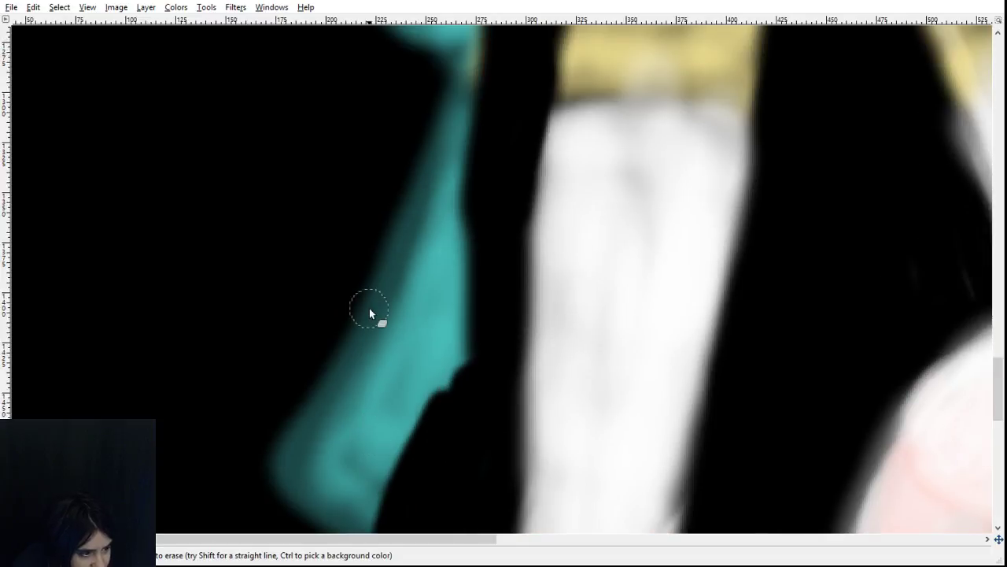
{"action": "mouse_move", "coordinate": [475, 134]}
{"action": "left_mouse_down"}
{"action": "mouse_move", "coordinate": [545, 157]}
{"action": "mouse_move", "coordinate": [507, 139]}
{"action": "mouse_move", "coordinate": [477, 228]}
{"action": "mouse_move", "coordinate": [395, 364]}
{"action": "mouse_move", "coordinate": [422, 230]}
{"action": "mouse_move", "coordinate": [394, 299]}
{"action": "mouse_move", "coordinate": [338, 368]}
{"action": "mouse_move", "coordinate": [485, 153]}
{"action": "mouse_move", "coordinate": [449, 263]}
{"action": "left_mouse_up"}
{"action": "mouse_move", "coordinate": [425, 305]}
{"action": "left_mouse_down"}
{"action": "mouse_move", "coordinate": [407, 382]}
{"action": "mouse_move", "coordinate": [518, 156]}
{"action": "mouse_move", "coordinate": [419, 465]}
{"action": "mouse_move", "coordinate": [422, 375]}
{"action": "mouse_move", "coordinate": [414, 427]}
{"action": "mouse_move", "coordinate": [499, 251]}
{"action": "mouse_move", "coordinate": [433, 536]}
{"action": "mouse_move", "coordinate": [479, 299]}
{"action": "mouse_move", "coordinate": [476, 481]}
{"action": "mouse_move", "coordinate": [470, 438]}
{"action": "mouse_move", "coordinate": [497, 401]}
{"action": "left_mouse_up"}
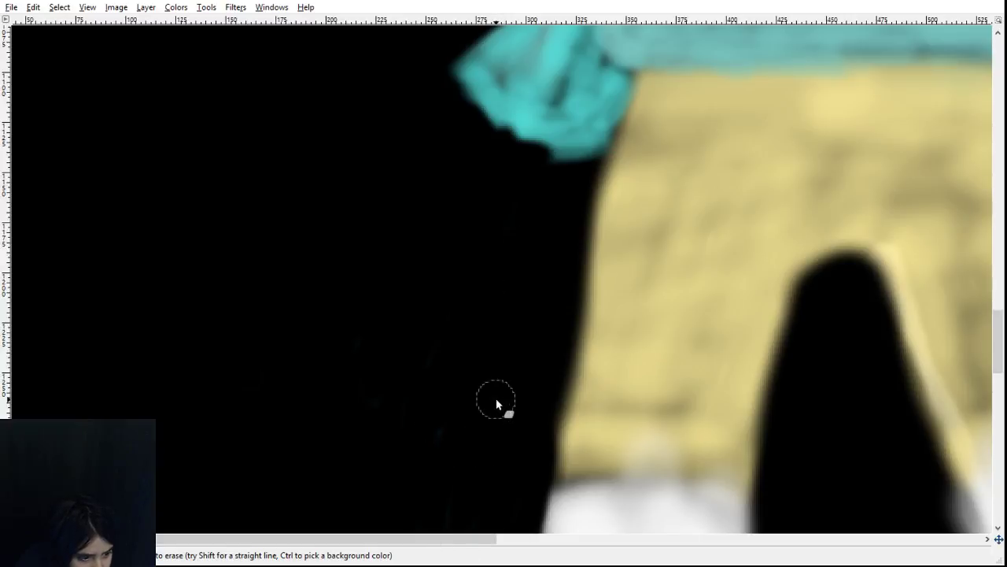
- Erase the remaining lower piece of the old turquoise tail beside the white leg
{"action": "scroll", "coordinate": [496, 400], "scroll_direction": "down", "scroll_amount": 5}
{"action": "mouse_move", "coordinate": [470, 326]}
{"action": "left_mouse_down"}
{"action": "mouse_move", "coordinate": [454, 232]}
{"action": "mouse_move", "coordinate": [462, 418]}
{"action": "mouse_move", "coordinate": [452, 540]}
{"action": "mouse_move", "coordinate": [459, 259]}
{"action": "mouse_move", "coordinate": [442, 300]}
{"action": "mouse_move", "coordinate": [419, 479]}
{"action": "mouse_move", "coordinate": [425, 299]}
{"action": "left_mouse_up"}
{"action": "scroll", "coordinate": [425, 302], "scroll_direction": "down", "scroll_amount": 5}
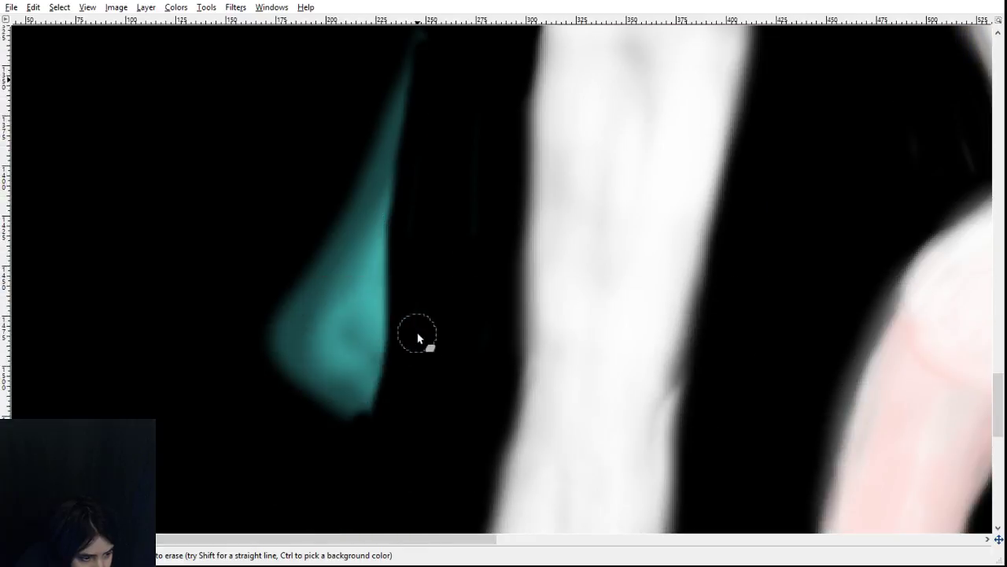
{"action": "mouse_move", "coordinate": [420, 337]}
{"action": "left_mouse_down"}
{"action": "mouse_move", "coordinate": [398, 333]}
{"action": "mouse_move", "coordinate": [412, 299]}
{"action": "mouse_move", "coordinate": [340, 415]}
{"action": "mouse_move", "coordinate": [367, 218]}
{"action": "mouse_move", "coordinate": [292, 342]}
{"action": "mouse_move", "coordinate": [326, 244]}
{"action": "left_mouse_up"}
{"action": "mouse_move", "coordinate": [379, 73]}
{"action": "left_mouse_down"}
{"action": "mouse_move", "coordinate": [403, 17]}
{"action": "mouse_move", "coordinate": [384, 170]}
{"action": "mouse_move", "coordinate": [408, 69]}
{"action": "left_mouse_up"}
{"action": "scroll", "coordinate": [358, 475], "scroll_direction": "up", "scroll_amount": 7}
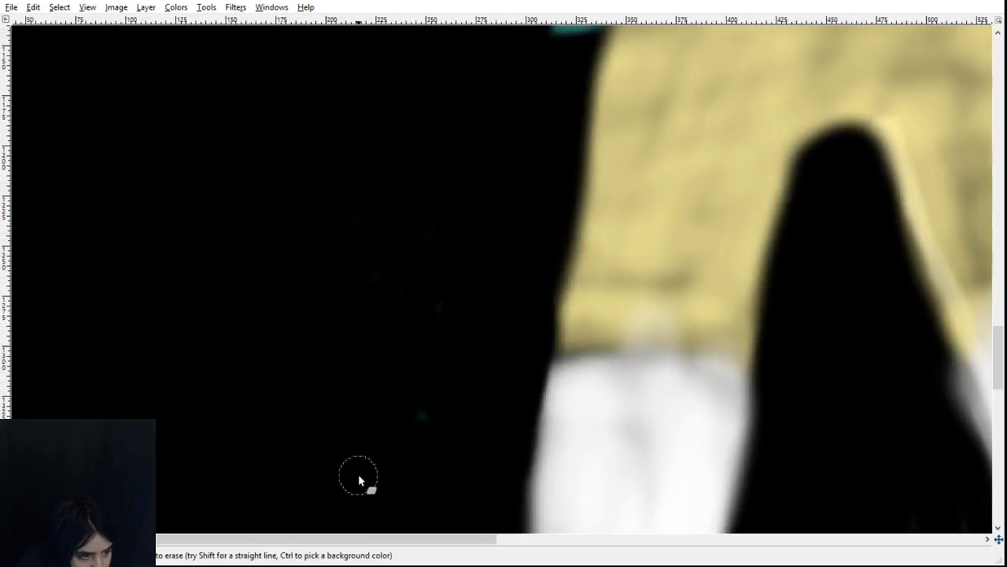
- Brighten the flared ribbon section beside the band with more turquoise along its left edge and bottom
{"action": "scroll", "coordinate": [358, 475], "scroll_direction": "down", "scroll_amount": 1}
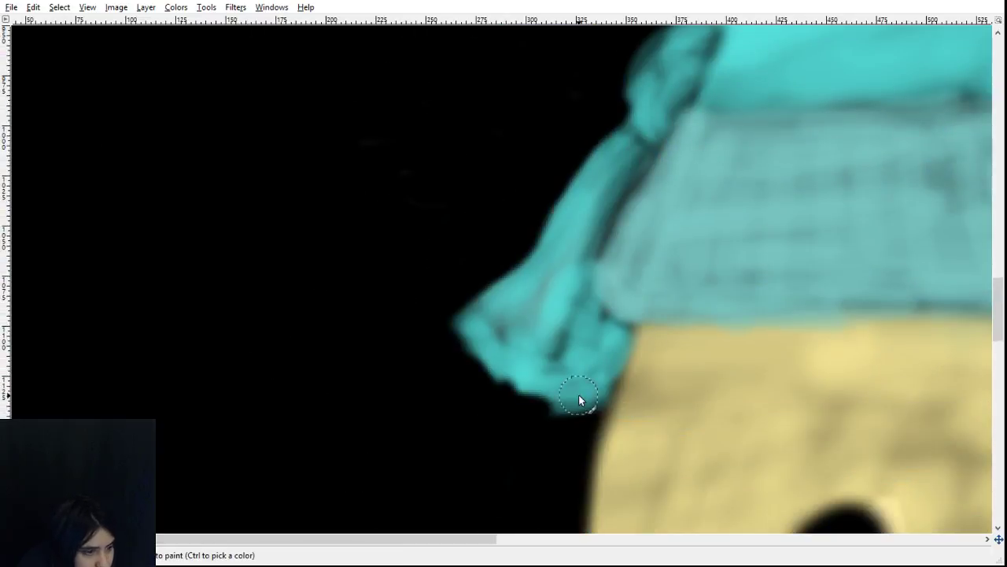
{"action": "scroll", "coordinate": [580, 401], "scroll_direction": "down", "scroll_amount": 5}
{"action": "scroll", "coordinate": [585, 294], "scroll_direction": "up", "scroll_amount": 5}
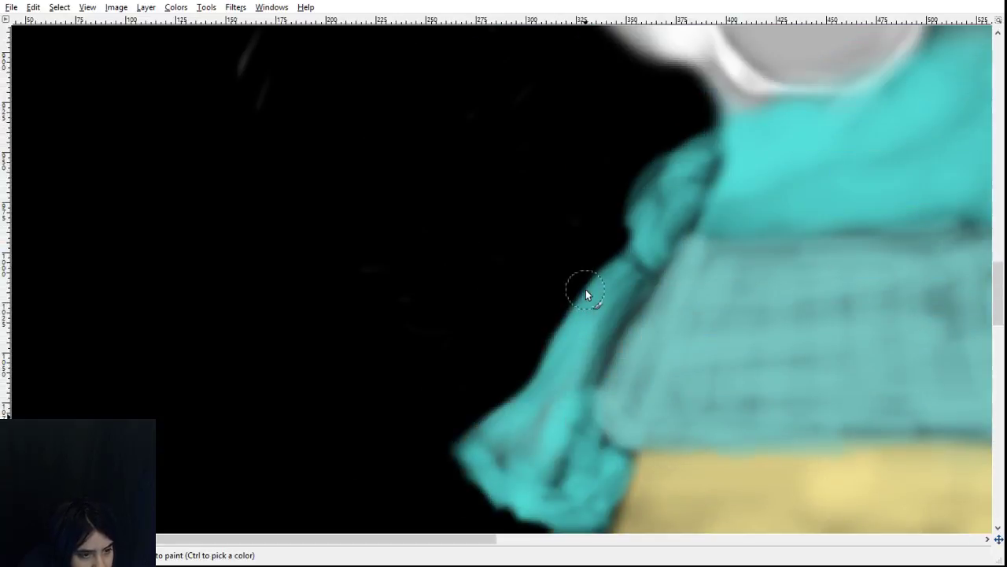
{"action": "left_click_drag", "start_coordinate": [628, 270], "coordinate": [483, 457]}
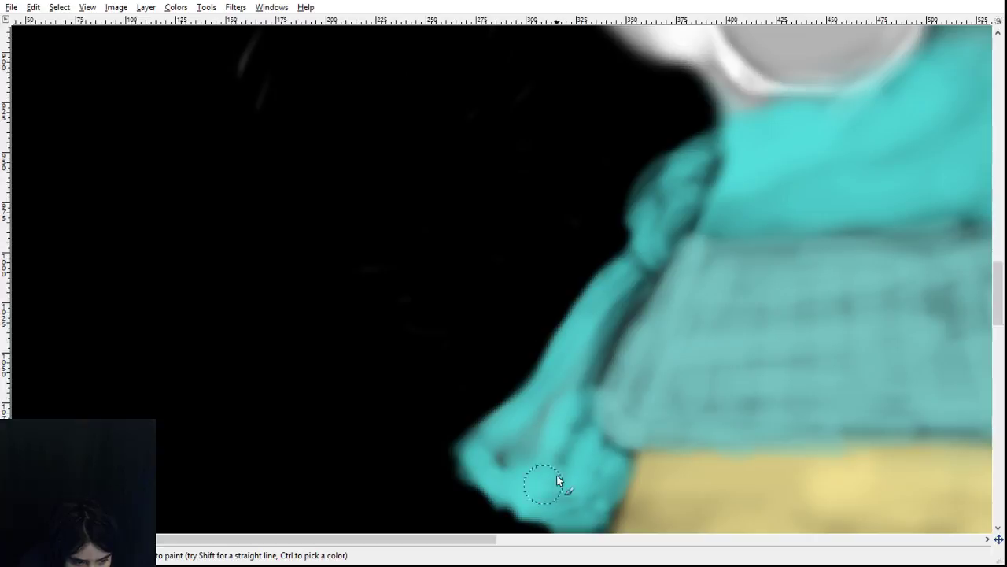
- Paint a narrow turquoise tail from beneath the flared ribbon down along the trousers, slanting outward to a lower left corner
{"action": "scroll", "coordinate": [601, 464], "scroll_direction": "down", "scroll_amount": 5}
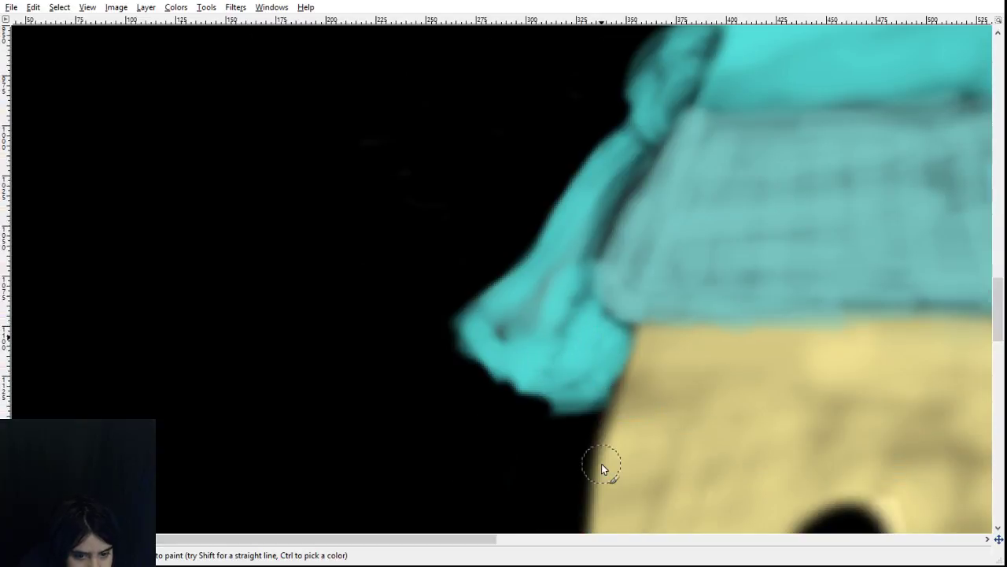
{"action": "left_click_drag", "start_coordinate": [613, 227], "coordinate": [525, 477]}
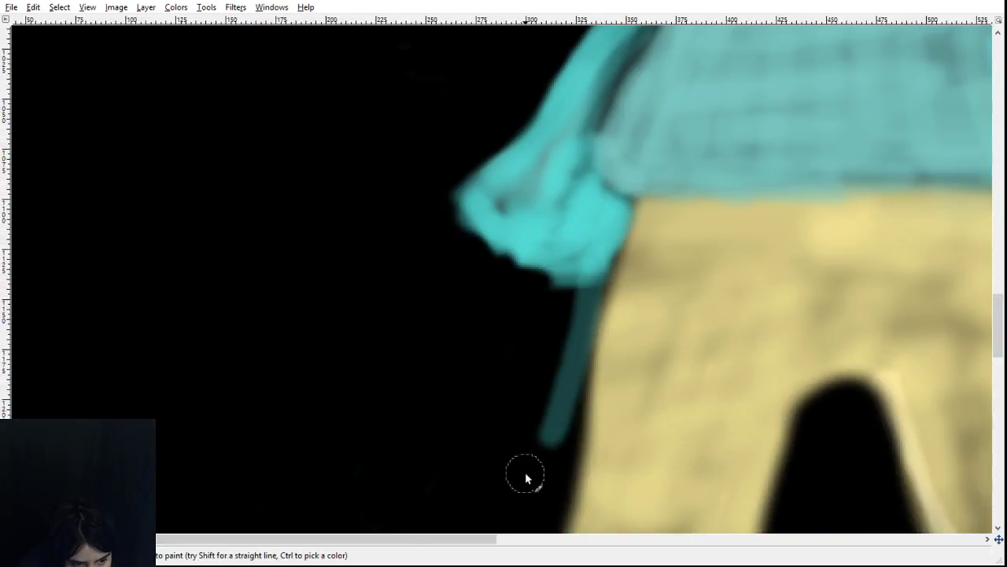
{"action": "mouse_move", "coordinate": [628, 209]}
{"action": "left_mouse_down"}
{"action": "mouse_move", "coordinate": [601, 268]}
{"action": "mouse_move", "coordinate": [584, 397]}
{"action": "mouse_move", "coordinate": [599, 309]}
{"action": "mouse_move", "coordinate": [554, 464]}
{"action": "mouse_move", "coordinate": [516, 535]}
{"action": "mouse_move", "coordinate": [568, 385]}
{"action": "mouse_move", "coordinate": [494, 542]}
{"action": "left_mouse_up"}
{"action": "scroll", "coordinate": [515, 464], "scroll_direction": "down", "scroll_amount": 5}
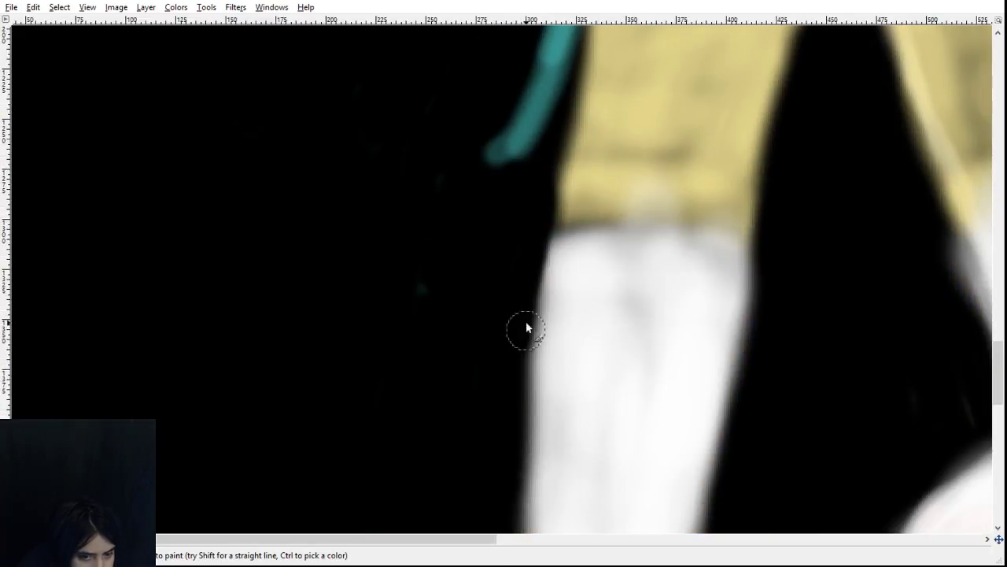
{"action": "mouse_move", "coordinate": [532, 134]}
{"action": "left_mouse_down"}
{"action": "mouse_move", "coordinate": [433, 356]}
{"action": "mouse_move", "coordinate": [344, 426]}
{"action": "mouse_move", "coordinate": [461, 463]}
{"action": "left_mouse_up"}
{"action": "left_click_drag", "start_coordinate": [329, 420], "coordinate": [449, 259]}
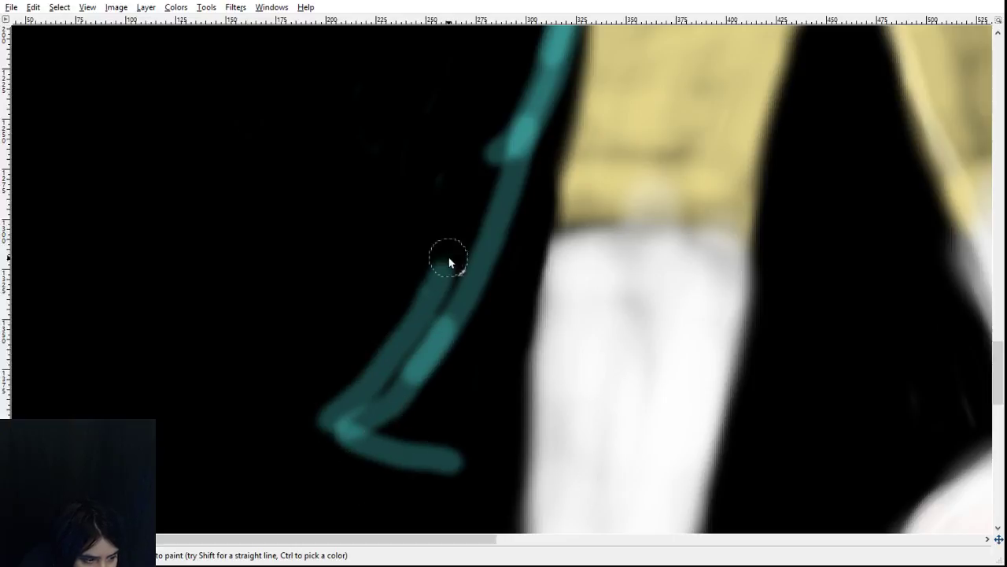
- Strengthen the new tail's slanted left edge and extend its bottom hem across to the white leg
{"action": "mouse_move", "coordinate": [380, 410]}
{"action": "left_mouse_down"}
{"action": "mouse_move", "coordinate": [491, 187]}
{"action": "mouse_move", "coordinate": [418, 344]}
{"action": "left_mouse_up"}
{"action": "mouse_move", "coordinate": [345, 429]}
{"action": "left_mouse_down"}
{"action": "mouse_move", "coordinate": [379, 450]}
{"action": "mouse_move", "coordinate": [511, 480]}
{"action": "left_mouse_up"}
{"action": "mouse_move", "coordinate": [375, 443]}
{"action": "left_mouse_down"}
{"action": "mouse_move", "coordinate": [465, 504]}
{"action": "mouse_move", "coordinate": [527, 515]}
{"action": "mouse_move", "coordinate": [328, 425]}
{"action": "mouse_move", "coordinate": [378, 442]}
{"action": "mouse_move", "coordinate": [495, 513]}
{"action": "left_mouse_up"}
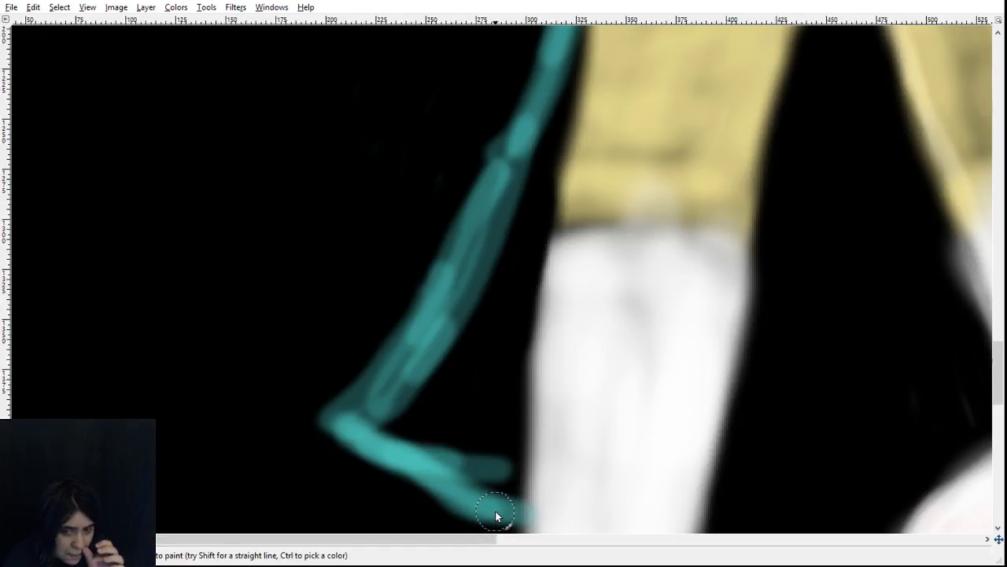
{"action": "mouse_move", "coordinate": [496, 515]}
{"action": "left_mouse_down"}
{"action": "mouse_move", "coordinate": [448, 488]}
{"action": "mouse_move", "coordinate": [512, 515]}
{"action": "mouse_move", "coordinate": [472, 500]}
{"action": "mouse_move", "coordinate": [501, 519]}
{"action": "mouse_move", "coordinate": [369, 442]}
{"action": "left_mouse_up"}
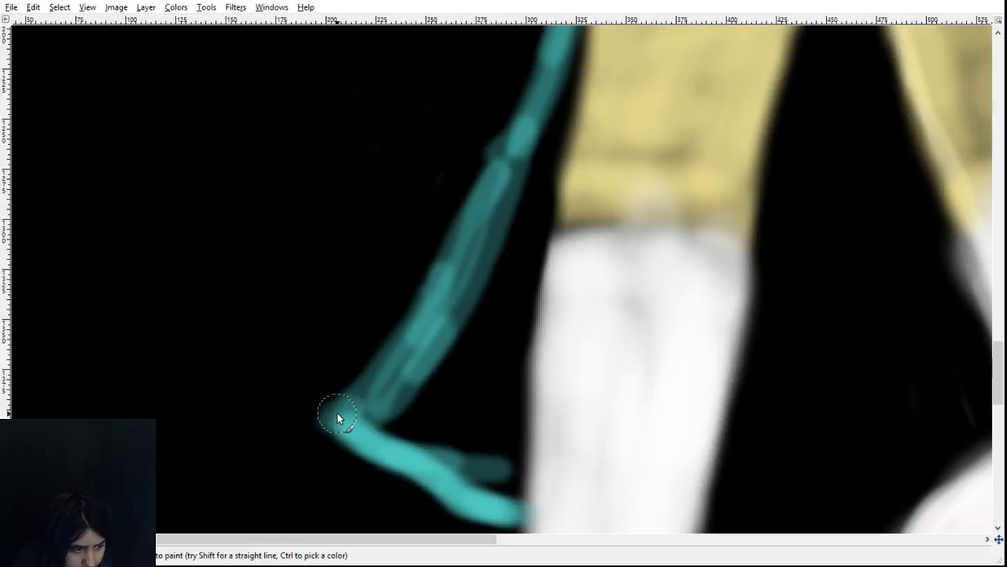
{"action": "mouse_move", "coordinate": [337, 413]}
{"action": "left_mouse_down"}
{"action": "mouse_move", "coordinate": [438, 296]}
{"action": "mouse_move", "coordinate": [527, 117]}
{"action": "left_mouse_up"}
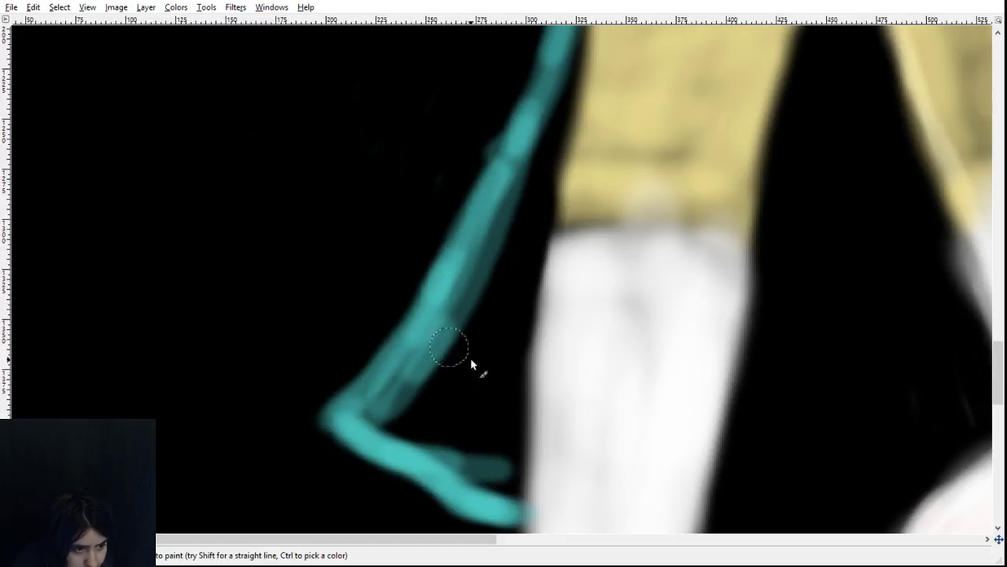
- Paint the tail's right edge along the trousers and white leg and fill its interior with turquoise strokes
{"action": "scroll", "coordinate": [473, 362], "scroll_direction": "up", "scroll_amount": 5}
{"action": "mouse_move", "coordinate": [588, 198]}
{"action": "left_mouse_down"}
{"action": "mouse_move", "coordinate": [535, 388]}
{"action": "mouse_move", "coordinate": [577, 263]}
{"action": "mouse_move", "coordinate": [562, 354]}
{"action": "left_mouse_up"}
{"action": "left_click_drag", "start_coordinate": [551, 406], "coordinate": [533, 483]}
{"action": "scroll", "coordinate": [532, 472], "scroll_direction": "down", "scroll_amount": 5}
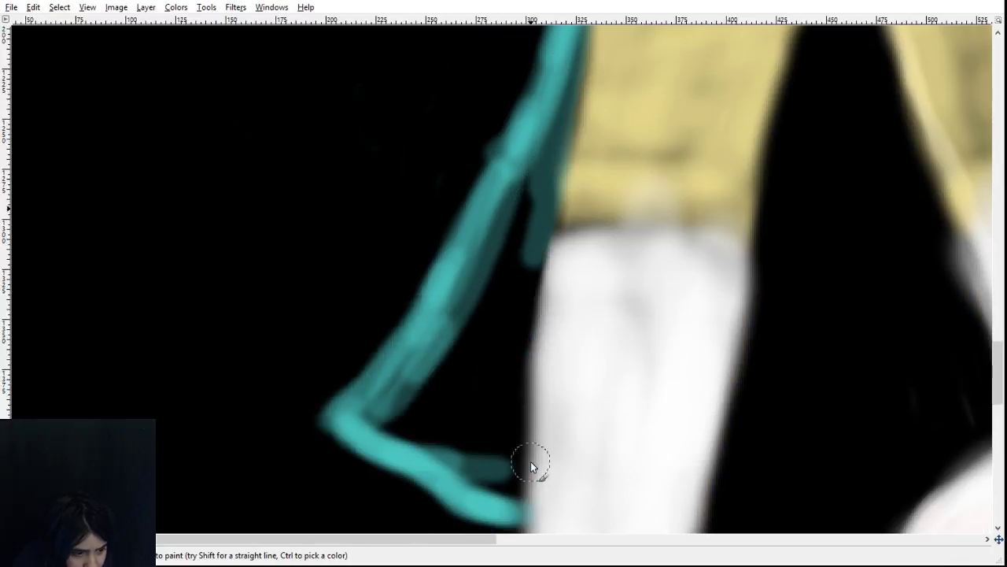
{"action": "mouse_move", "coordinate": [562, 186]}
{"action": "left_mouse_down"}
{"action": "mouse_move", "coordinate": [512, 305]}
{"action": "mouse_move", "coordinate": [517, 185]}
{"action": "mouse_move", "coordinate": [533, 167]}
{"action": "mouse_move", "coordinate": [501, 356]}
{"action": "mouse_move", "coordinate": [510, 207]}
{"action": "mouse_move", "coordinate": [463, 419]}
{"action": "mouse_move", "coordinate": [439, 433]}
{"action": "mouse_move", "coordinate": [427, 366]}
{"action": "mouse_move", "coordinate": [399, 453]}
{"action": "mouse_move", "coordinate": [394, 400]}
{"action": "mouse_move", "coordinate": [388, 427]}
{"action": "mouse_move", "coordinate": [401, 443]}
{"action": "mouse_move", "coordinate": [416, 405]}
{"action": "mouse_move", "coordinate": [438, 411]}
{"action": "mouse_move", "coordinate": [466, 491]}
{"action": "mouse_move", "coordinate": [487, 439]}
{"action": "mouse_move", "coordinate": [498, 495]}
{"action": "mouse_move", "coordinate": [509, 454]}
{"action": "mouse_move", "coordinate": [514, 499]}
{"action": "mouse_move", "coordinate": [514, 271]}
{"action": "mouse_move", "coordinate": [509, 359]}
{"action": "mouse_move", "coordinate": [511, 341]}
{"action": "mouse_move", "coordinate": [485, 455]}
{"action": "mouse_move", "coordinate": [485, 370]}
{"action": "mouse_move", "coordinate": [473, 515]}
{"action": "mouse_move", "coordinate": [507, 437]}
{"action": "left_mouse_up"}
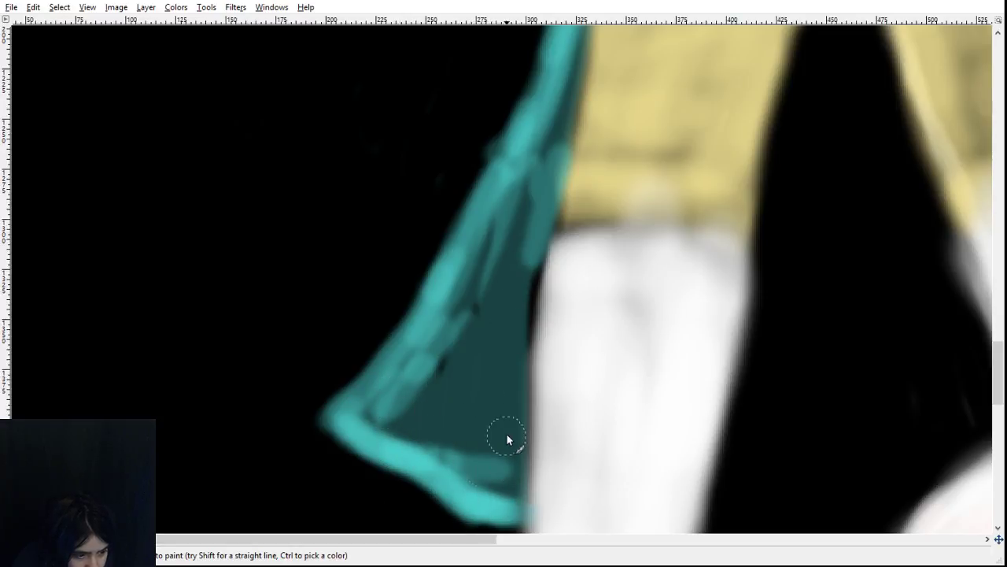
{"action": "mouse_move", "coordinate": [515, 301]}
{"action": "left_mouse_down"}
{"action": "mouse_move", "coordinate": [524, 359]}
{"action": "mouse_move", "coordinate": [540, 227]}
{"action": "mouse_move", "coordinate": [475, 389]}
{"action": "mouse_move", "coordinate": [440, 425]}
{"action": "mouse_move", "coordinate": [403, 398]}
{"action": "left_mouse_up"}
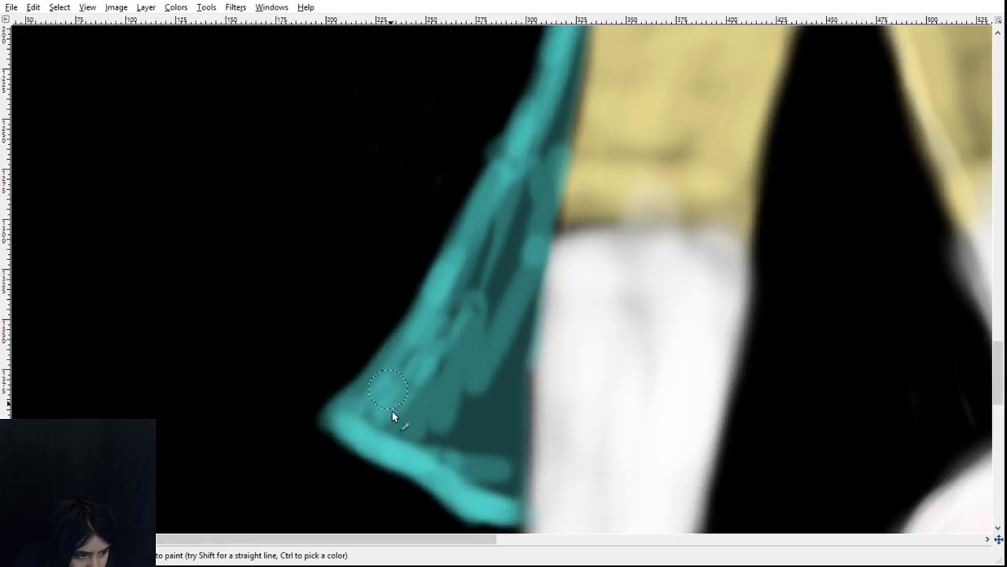
{"action": "mouse_move", "coordinate": [454, 456]}
{"action": "left_mouse_down"}
{"action": "mouse_move", "coordinate": [509, 495]}
{"action": "mouse_move", "coordinate": [508, 420]}
{"action": "mouse_move", "coordinate": [481, 469]}
{"action": "mouse_move", "coordinate": [517, 331]}
{"action": "mouse_move", "coordinate": [499, 289]}
{"action": "mouse_move", "coordinate": [394, 477]}
{"action": "mouse_move", "coordinate": [448, 355]}
{"action": "mouse_move", "coordinate": [490, 317]}
{"action": "mouse_move", "coordinate": [516, 325]}
{"action": "mouse_move", "coordinate": [508, 458]}
{"action": "mouse_move", "coordinate": [556, 216]}
{"action": "mouse_move", "coordinate": [554, 163]}
{"action": "left_mouse_up"}
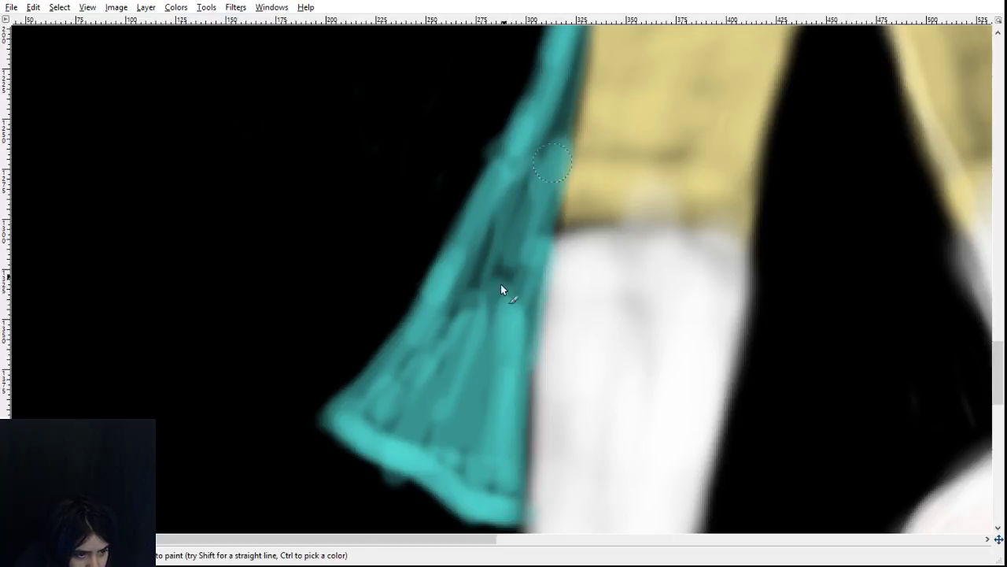
- Brighten the tail's narrow upper part, blend turquoise over its upper folds and smooth the lower left hem
{"action": "scroll", "coordinate": [655, 441], "scroll_direction": "up", "scroll_amount": 5}
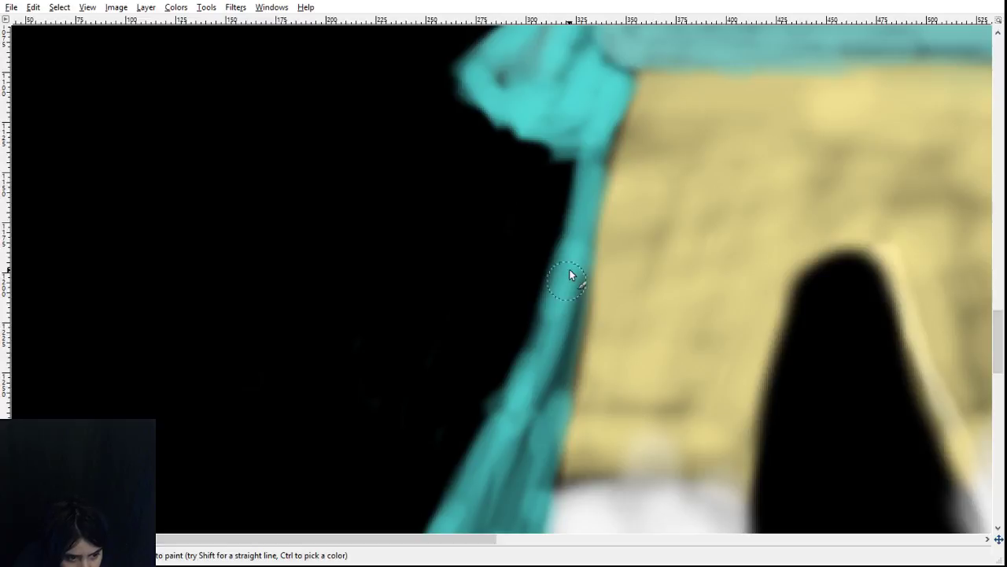
{"action": "mouse_move", "coordinate": [570, 271]}
{"action": "left_mouse_down"}
{"action": "mouse_move", "coordinate": [556, 357]}
{"action": "mouse_move", "coordinate": [555, 272]}
{"action": "left_mouse_up"}
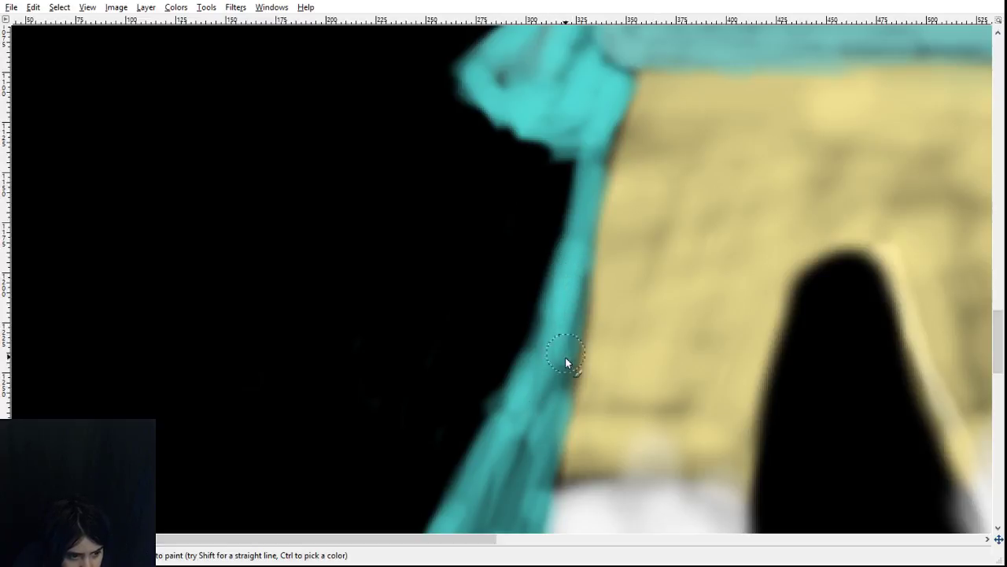
{"action": "scroll", "coordinate": [535, 367], "scroll_direction": "down", "scroll_amount": 5}
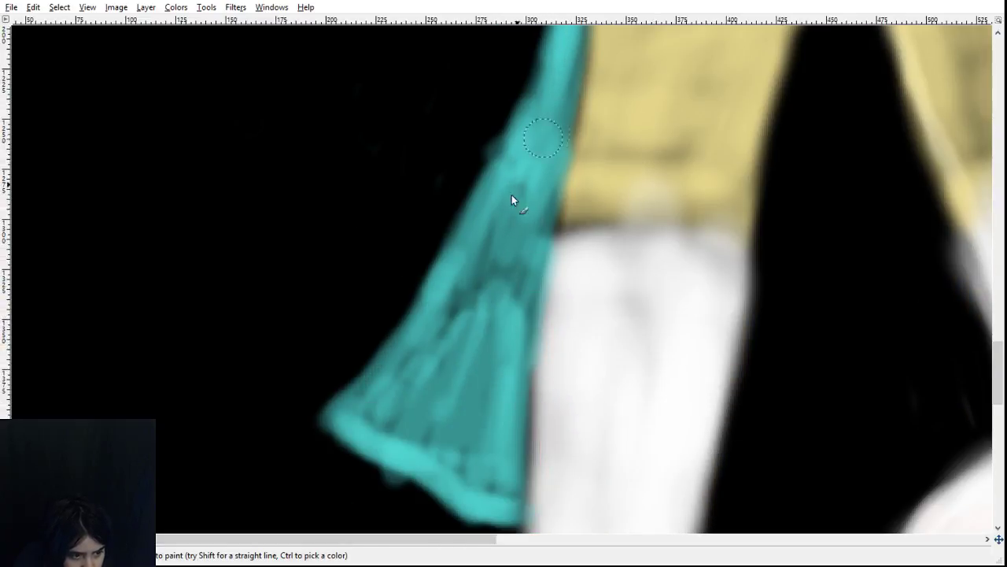
{"action": "mouse_move", "coordinate": [512, 195]}
{"action": "left_mouse_down"}
{"action": "mouse_move", "coordinate": [470, 275]}
{"action": "mouse_move", "coordinate": [526, 245]}
{"action": "mouse_move", "coordinate": [447, 391]}
{"action": "mouse_move", "coordinate": [427, 385]}
{"action": "mouse_move", "coordinate": [346, 440]}
{"action": "mouse_move", "coordinate": [416, 495]}
{"action": "mouse_move", "coordinate": [505, 523]}
{"action": "mouse_move", "coordinate": [386, 477]}
{"action": "mouse_move", "coordinate": [331, 433]}
{"action": "left_mouse_up"}
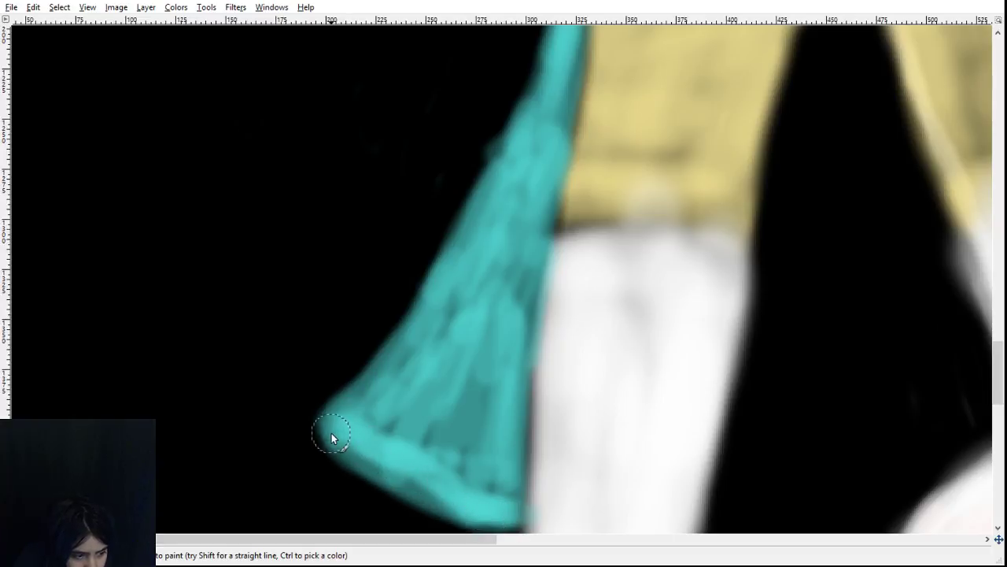
- Widen the narrow upper part of the turquoise tail by painting along its outer edge down from the flared ribbon
{"action": "scroll", "coordinate": [833, 501], "scroll_direction": "up", "scroll_amount": 5}
{"action": "scroll", "coordinate": [832, 495], "scroll_direction": "up", "scroll_amount": 3}
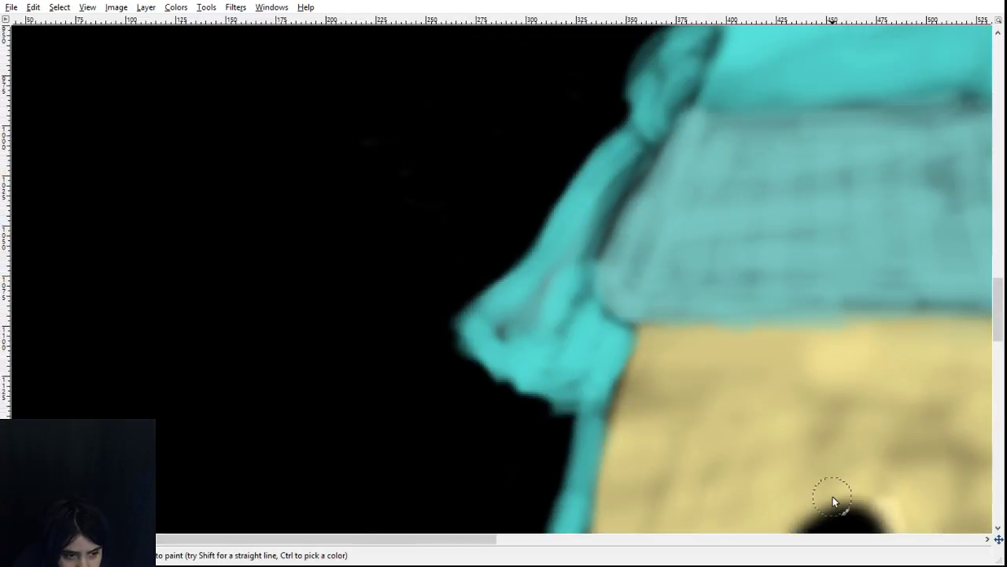
{"action": "scroll", "coordinate": [831, 495], "scroll_direction": "down", "scroll_amount": 6}
{"action": "mouse_move", "coordinate": [568, 200]}
{"action": "left_mouse_down"}
{"action": "mouse_move", "coordinate": [515, 353]}
{"action": "mouse_move", "coordinate": [450, 490]}
{"action": "left_mouse_up"}
{"action": "mouse_move", "coordinate": [562, 185]}
{"action": "left_mouse_down"}
{"action": "mouse_move", "coordinate": [530, 339]}
{"action": "mouse_move", "coordinate": [477, 495]}
{"action": "left_mouse_up"}
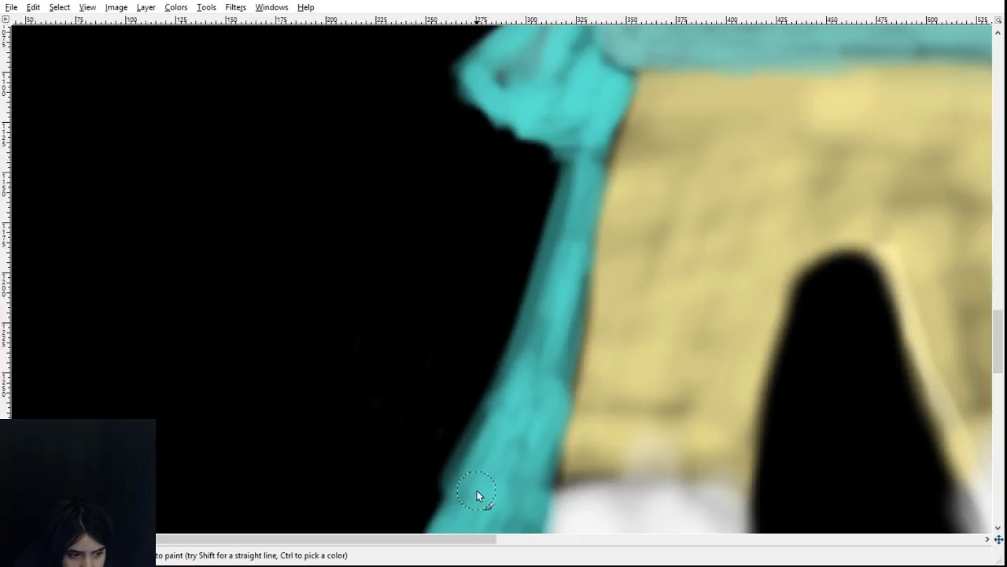
{"action": "scroll", "coordinate": [689, 411], "scroll_direction": "down", "scroll_amount": 5}
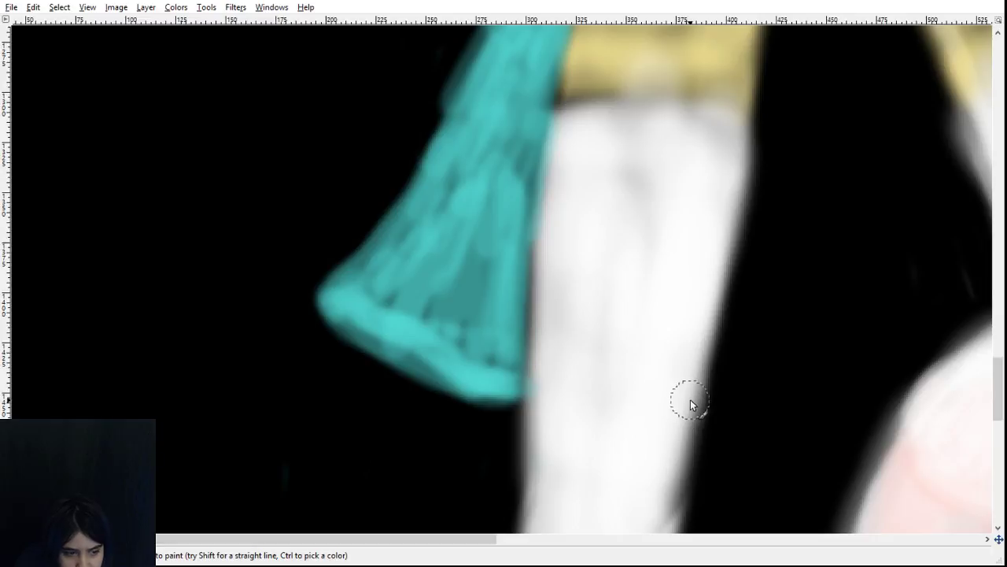
- Repaint the ribbon's knot beside the waist and fill the dark gap in the flared ribbon below it with turquoise folds
{"action": "scroll", "coordinate": [695, 394], "scroll_direction": "up", "scroll_amount": 15}
{"action": "scroll", "coordinate": [696, 390], "scroll_direction": "up", "scroll_amount": 2}
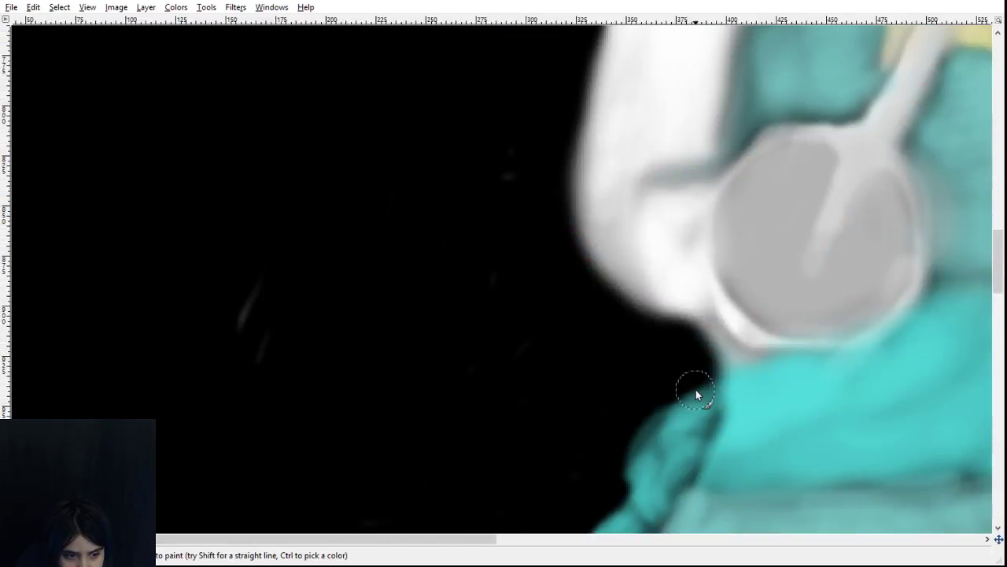
{"action": "scroll", "coordinate": [696, 389], "scroll_direction": "down", "scroll_amount": 5}
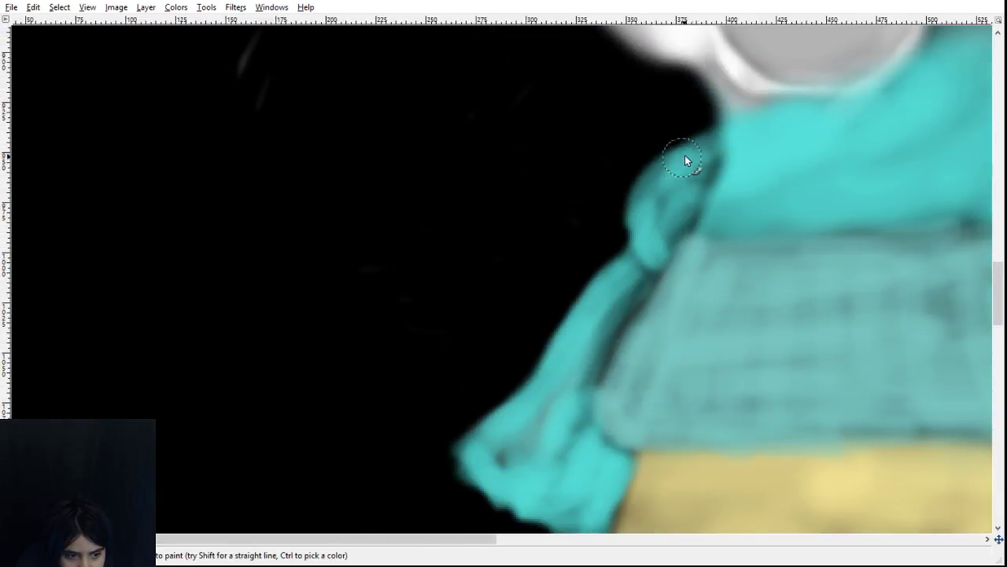
{"action": "mouse_move", "coordinate": [714, 158]}
{"action": "left_mouse_down"}
{"action": "mouse_move", "coordinate": [651, 176]}
{"action": "mouse_move", "coordinate": [683, 146]}
{"action": "mouse_move", "coordinate": [659, 210]}
{"action": "mouse_move", "coordinate": [690, 221]}
{"action": "mouse_move", "coordinate": [674, 239]}
{"action": "left_mouse_up"}
{"action": "mouse_move", "coordinate": [656, 273]}
{"action": "left_mouse_down"}
{"action": "mouse_move", "coordinate": [589, 395]}
{"action": "mouse_move", "coordinate": [547, 425]}
{"action": "mouse_move", "coordinate": [578, 398]}
{"action": "left_mouse_up"}
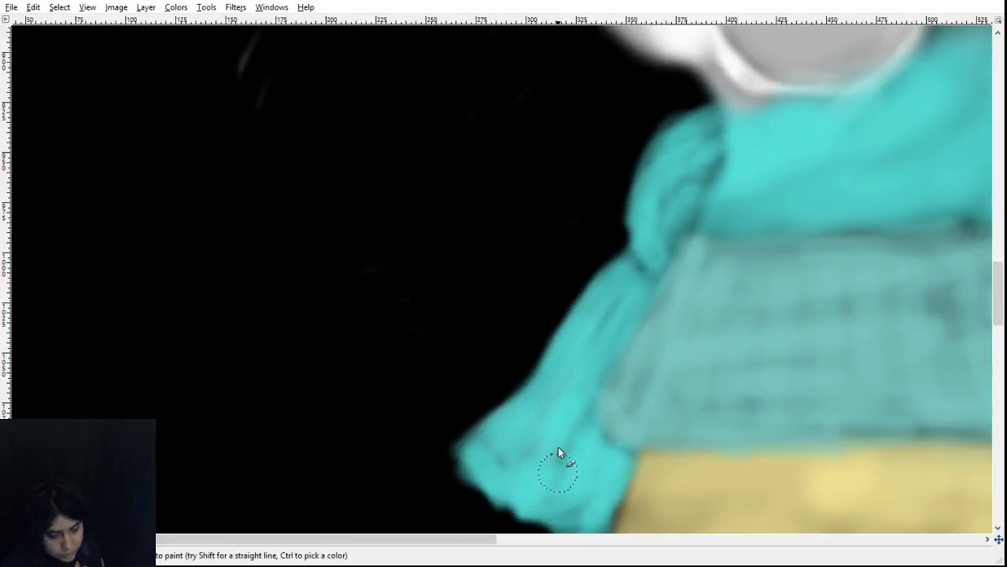
- Brighten the turquoise sash below the grey disc and extend its right edge slightly past the waist
{"action": "left_click_drag", "start_coordinate": [537, 557], "coordinate": [575, 554]}
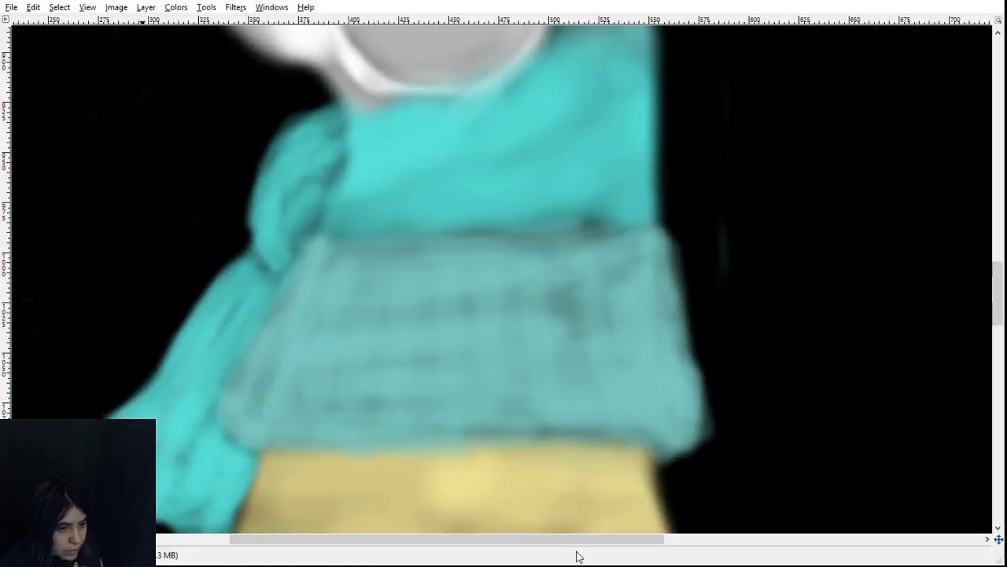
{"action": "scroll", "coordinate": [748, 347], "scroll_direction": "up", "scroll_amount": 5}
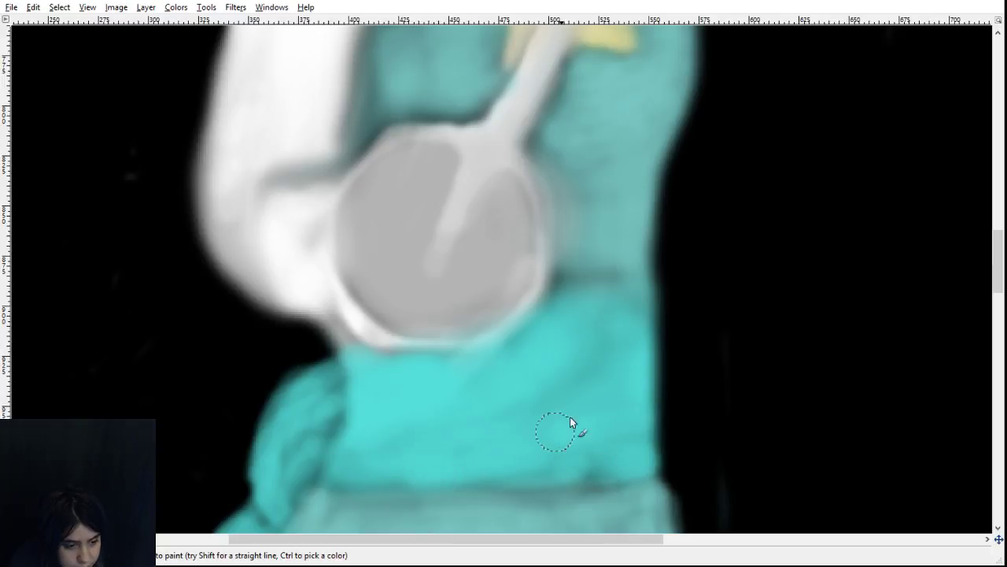
{"action": "left_click", "coordinate": [668, 319]}
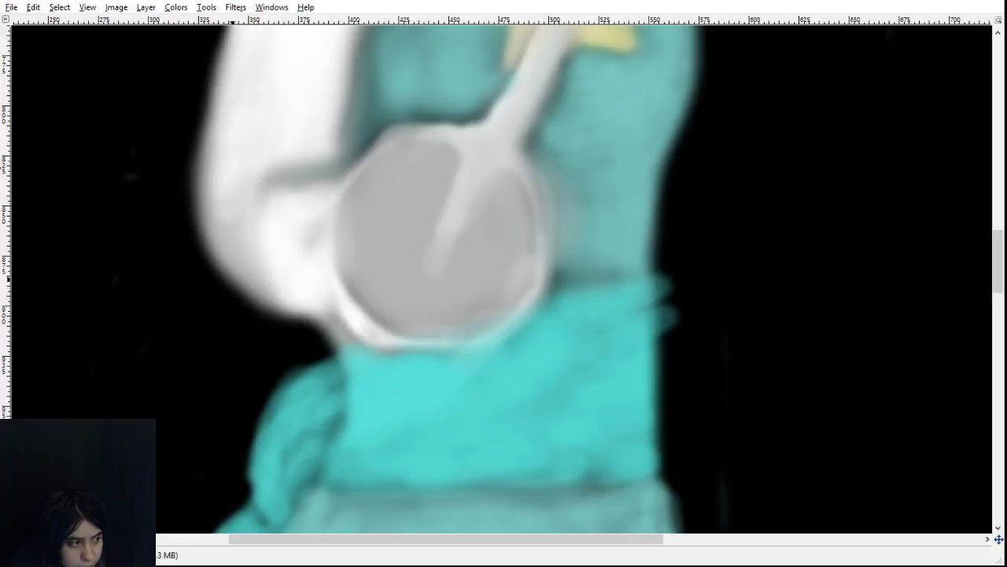
{"action": "left_click_drag", "start_coordinate": [669, 288], "coordinate": [674, 366]}
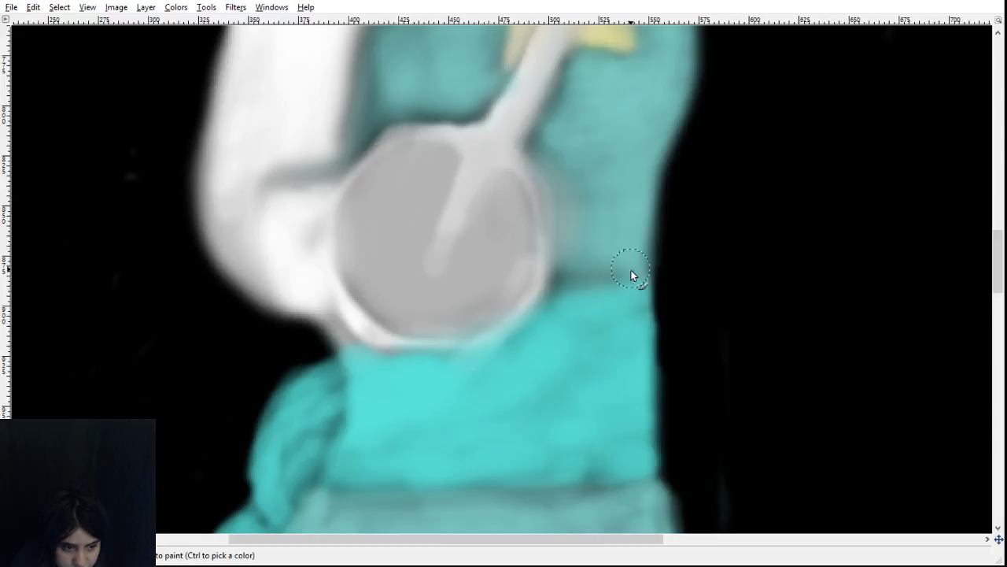
{"action": "left_click_drag", "start_coordinate": [642, 299], "coordinate": [648, 303]}
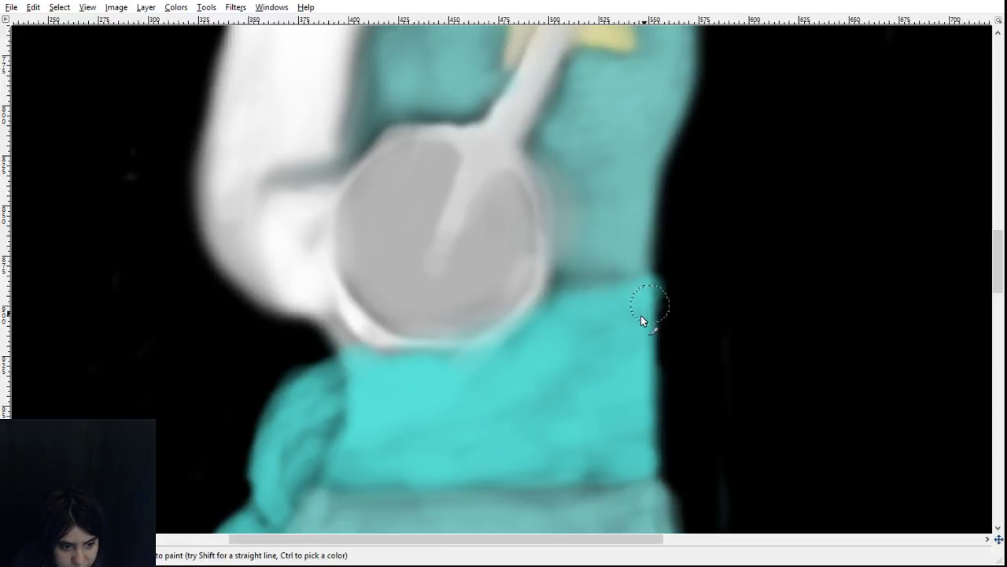
{"action": "mouse_move", "coordinate": [650, 360]}
{"action": "left_mouse_down"}
{"action": "mouse_move", "coordinate": [637, 443]}
{"action": "mouse_move", "coordinate": [658, 451]}
{"action": "mouse_move", "coordinate": [642, 463]}
{"action": "mouse_move", "coordinate": [659, 466]}
{"action": "mouse_move", "coordinate": [666, 277]}
{"action": "left_mouse_up"}
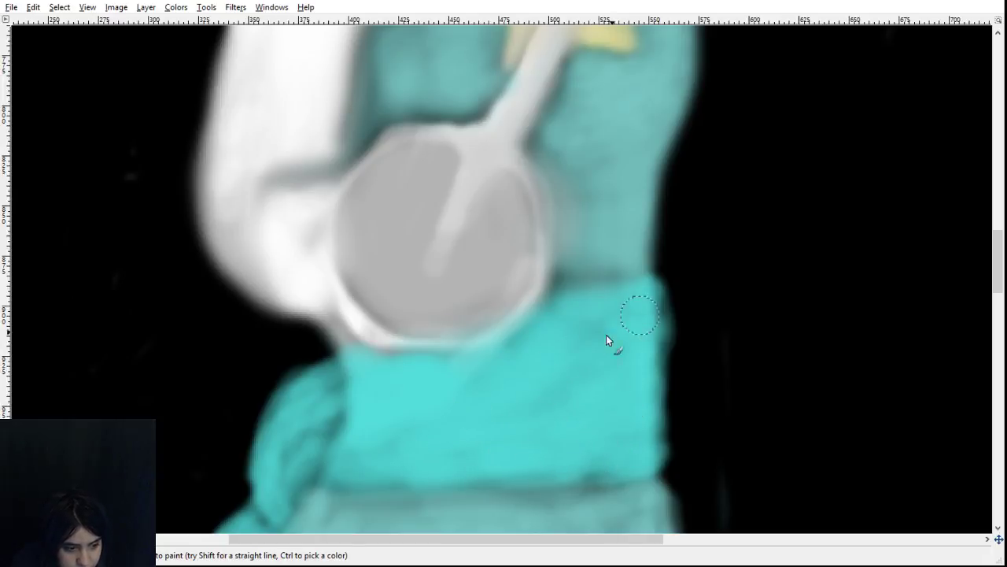
- Even out the teal top around the star and grey staff, and deepen the shadow beside the white sleeve
{"action": "scroll", "coordinate": [649, 337], "scroll_direction": "up", "scroll_amount": 3}
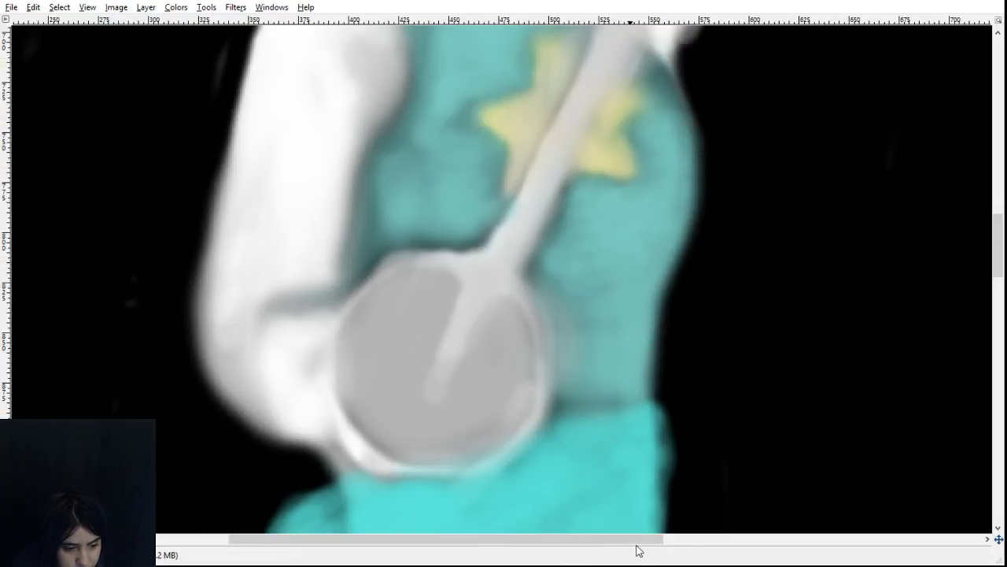
{"action": "left_click_drag", "start_coordinate": [637, 546], "coordinate": [680, 545]}
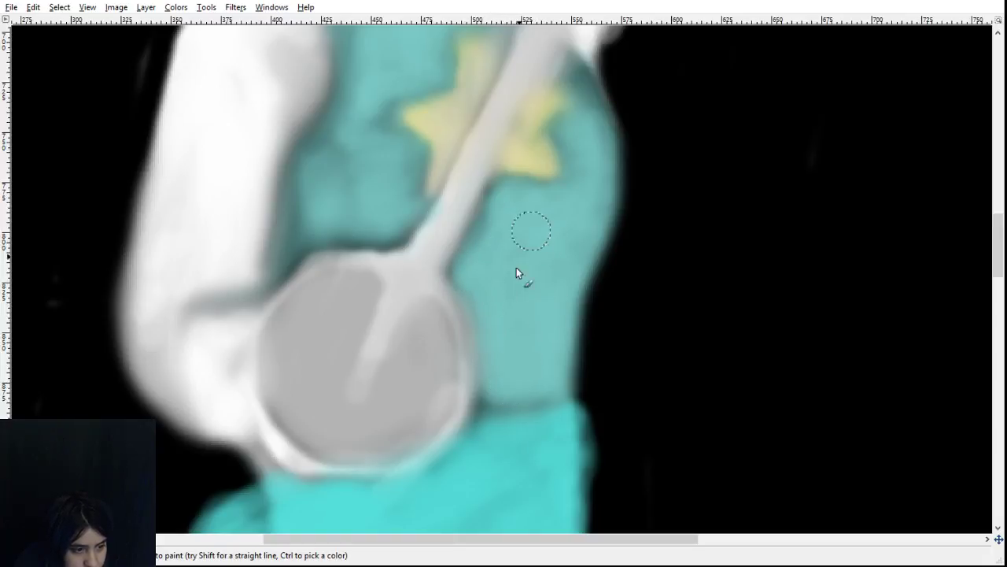
{"action": "scroll", "coordinate": [554, 359], "scroll_direction": "up", "scroll_amount": 3}
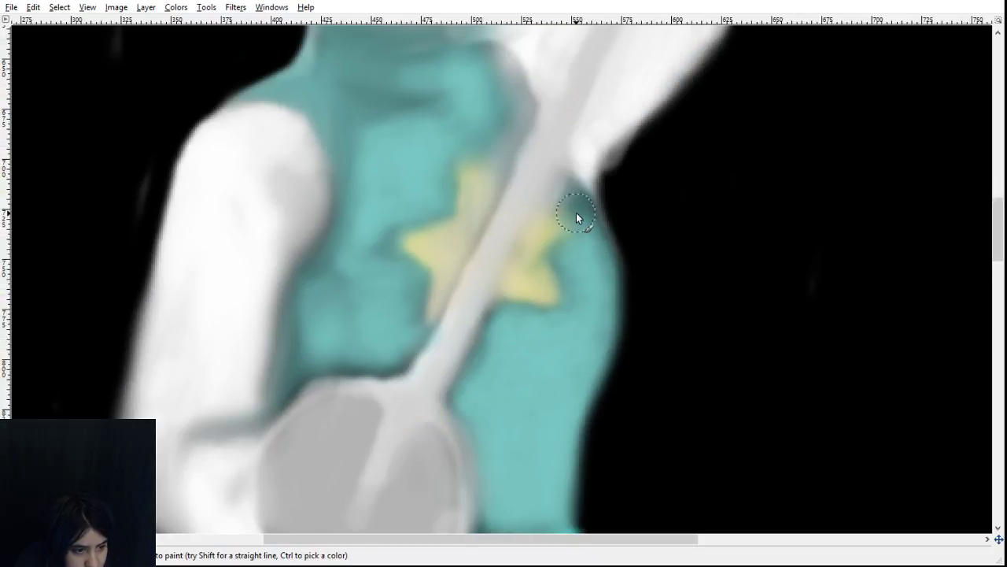
{"action": "key", "text": "ctrl+z"}
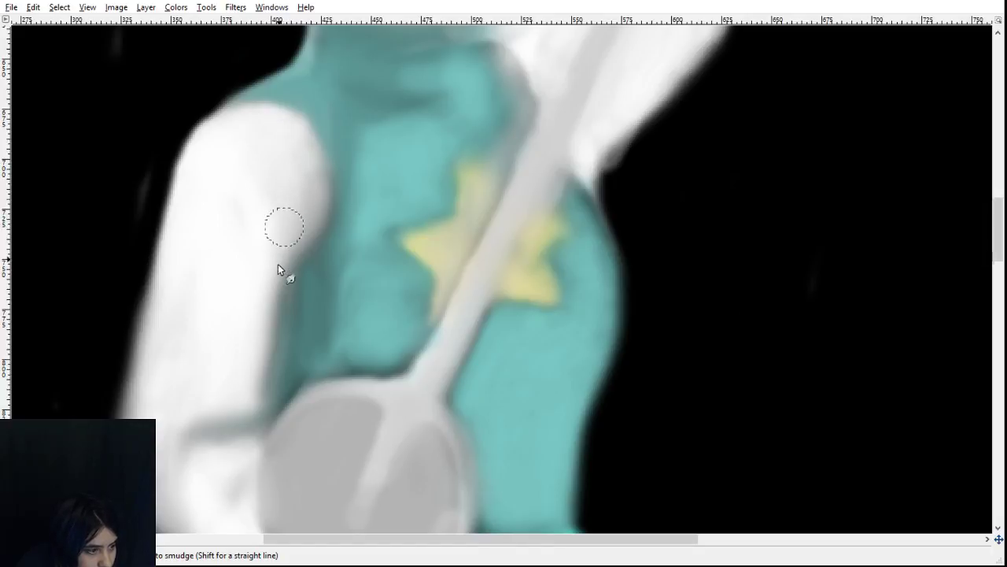
- Smudge the grey elbow crease across the white sleeve and shade the outer side of the forearm
{"action": "scroll", "coordinate": [271, 228], "scroll_direction": "down", "scroll_amount": 3}
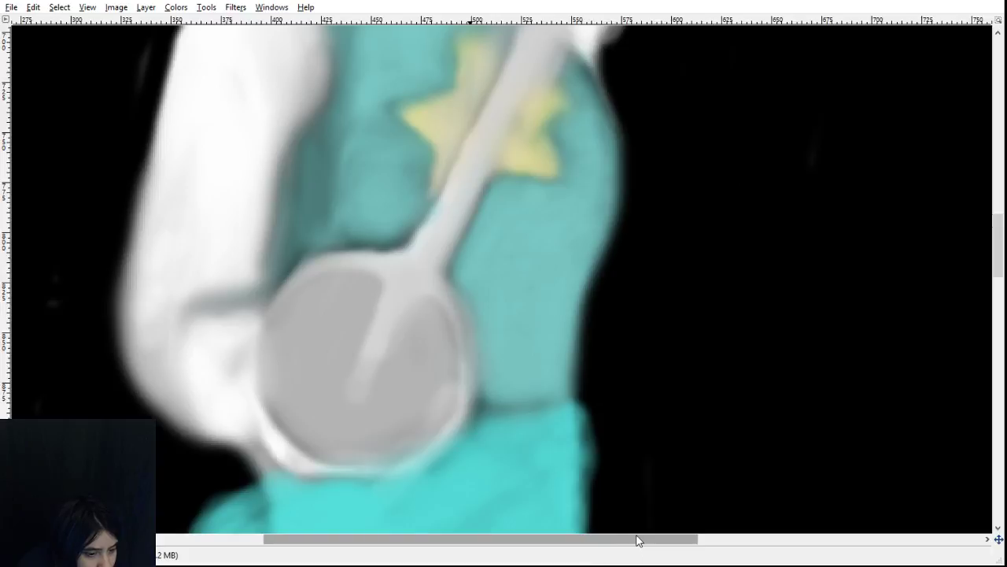
{"action": "left_click_drag", "start_coordinate": [637, 540], "coordinate": [546, 528]}
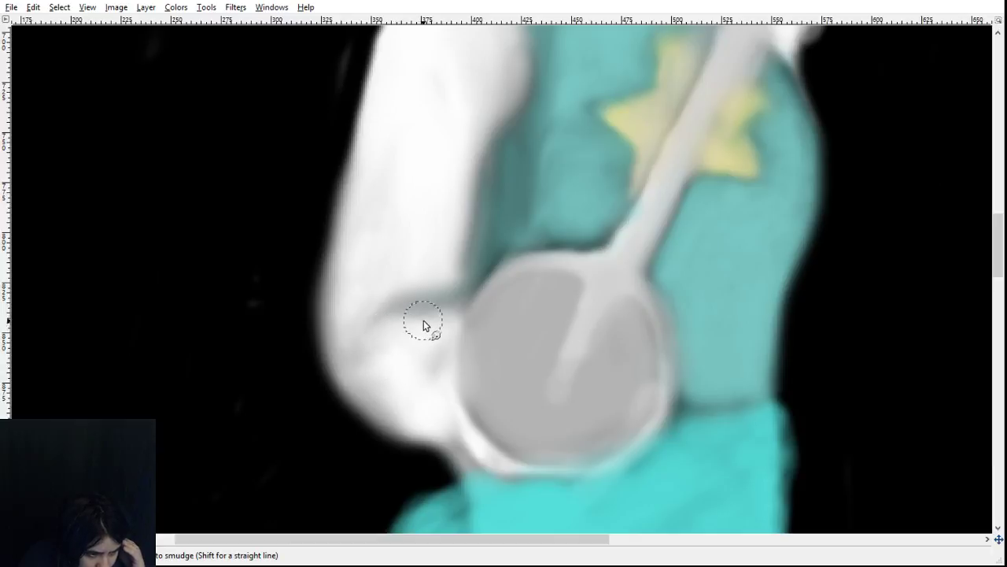
{"action": "mouse_move", "coordinate": [444, 323]}
{"action": "left_mouse_down"}
{"action": "mouse_move", "coordinate": [399, 309]}
{"action": "mouse_move", "coordinate": [408, 345]}
{"action": "mouse_move", "coordinate": [440, 325]}
{"action": "mouse_move", "coordinate": [384, 315]}
{"action": "mouse_move", "coordinate": [360, 331]}
{"action": "mouse_move", "coordinate": [415, 311]}
{"action": "mouse_move", "coordinate": [374, 310]}
{"action": "mouse_move", "coordinate": [402, 299]}
{"action": "mouse_move", "coordinate": [381, 295]}
{"action": "mouse_move", "coordinate": [396, 294]}
{"action": "mouse_move", "coordinate": [352, 307]}
{"action": "mouse_move", "coordinate": [400, 291]}
{"action": "mouse_move", "coordinate": [347, 313]}
{"action": "mouse_move", "coordinate": [399, 294]}
{"action": "mouse_move", "coordinate": [359, 302]}
{"action": "mouse_move", "coordinate": [366, 321]}
{"action": "mouse_move", "coordinate": [355, 320]}
{"action": "mouse_move", "coordinate": [385, 330]}
{"action": "mouse_move", "coordinate": [356, 325]}
{"action": "mouse_move", "coordinate": [353, 344]}
{"action": "mouse_move", "coordinate": [368, 332]}
{"action": "mouse_move", "coordinate": [349, 346]}
{"action": "mouse_move", "coordinate": [349, 332]}
{"action": "mouse_move", "coordinate": [385, 321]}
{"action": "mouse_move", "coordinate": [375, 314]}
{"action": "mouse_move", "coordinate": [362, 326]}
{"action": "mouse_move", "coordinate": [373, 309]}
{"action": "mouse_move", "coordinate": [349, 306]}
{"action": "mouse_move", "coordinate": [372, 313]}
{"action": "mouse_move", "coordinate": [347, 311]}
{"action": "mouse_move", "coordinate": [361, 332]}
{"action": "mouse_move", "coordinate": [340, 308]}
{"action": "mouse_move", "coordinate": [365, 349]}
{"action": "mouse_move", "coordinate": [364, 332]}
{"action": "mouse_move", "coordinate": [372, 337]}
{"action": "mouse_move", "coordinate": [346, 332]}
{"action": "mouse_move", "coordinate": [360, 316]}
{"action": "mouse_move", "coordinate": [344, 322]}
{"action": "mouse_move", "coordinate": [339, 312]}
{"action": "mouse_move", "coordinate": [326, 323]}
{"action": "mouse_move", "coordinate": [358, 330]}
{"action": "mouse_move", "coordinate": [339, 338]}
{"action": "mouse_move", "coordinate": [358, 327]}
{"action": "mouse_move", "coordinate": [352, 354]}
{"action": "mouse_move", "coordinate": [359, 328]}
{"action": "mouse_move", "coordinate": [346, 351]}
{"action": "mouse_move", "coordinate": [358, 323]}
{"action": "mouse_move", "coordinate": [350, 344]}
{"action": "mouse_move", "coordinate": [336, 316]}
{"action": "mouse_move", "coordinate": [330, 340]}
{"action": "mouse_move", "coordinate": [330, 325]}
{"action": "mouse_move", "coordinate": [339, 378]}
{"action": "mouse_move", "coordinate": [345, 350]}
{"action": "mouse_move", "coordinate": [385, 406]}
{"action": "mouse_move", "coordinate": [372, 340]}
{"action": "mouse_move", "coordinate": [393, 370]}
{"action": "mouse_move", "coordinate": [382, 355]}
{"action": "mouse_move", "coordinate": [380, 369]}
{"action": "mouse_move", "coordinate": [389, 361]}
{"action": "mouse_move", "coordinate": [378, 340]}
{"action": "mouse_move", "coordinate": [393, 345]}
{"action": "mouse_move", "coordinate": [356, 336]}
{"action": "mouse_move", "coordinate": [376, 347]}
{"action": "mouse_move", "coordinate": [360, 355]}
{"action": "mouse_move", "coordinate": [391, 371]}
{"action": "left_mouse_up"}
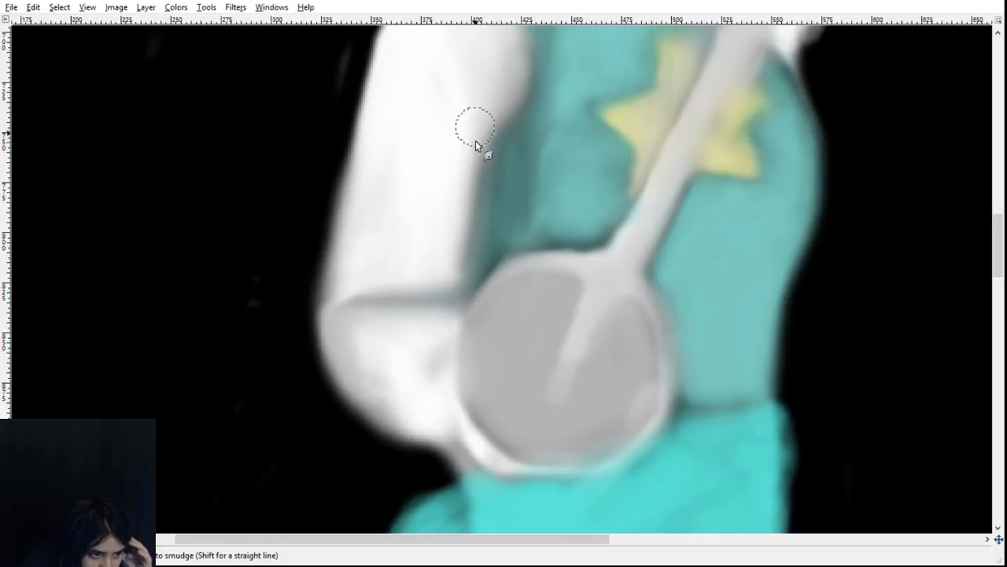
{"action": "mouse_move", "coordinate": [475, 141]}
{"action": "left_mouse_down"}
{"action": "mouse_move", "coordinate": [464, 244]}
{"action": "mouse_move", "coordinate": [464, 168]}
{"action": "mouse_move", "coordinate": [444, 271]}
{"action": "mouse_move", "coordinate": [452, 195]}
{"action": "mouse_move", "coordinate": [467, 164]}
{"action": "left_mouse_up"}
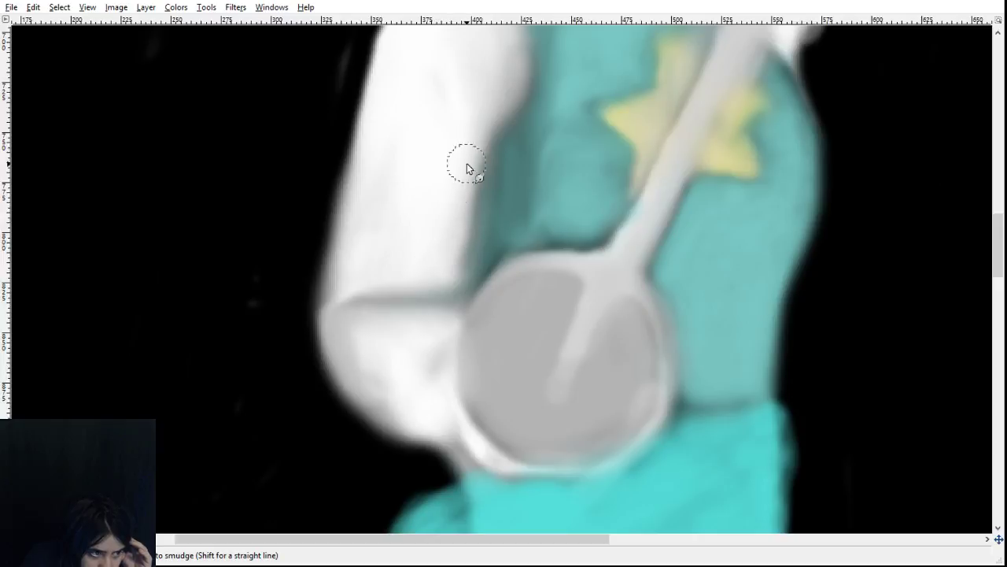
- Smudge the outer edge of the white sleeve from the shoulder to the elbow into a fuller, smoother contour
{"action": "scroll", "coordinate": [474, 192], "scroll_direction": "up", "scroll_amount": 1}
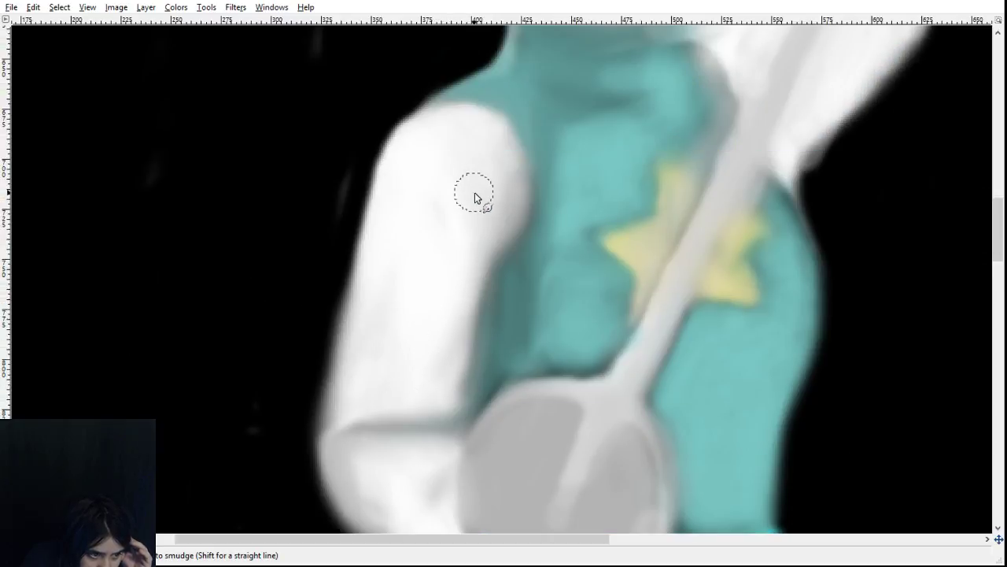
{"action": "mouse_move", "coordinate": [453, 148]}
{"action": "left_mouse_down"}
{"action": "mouse_move", "coordinate": [434, 126]}
{"action": "mouse_move", "coordinate": [405, 129]}
{"action": "mouse_move", "coordinate": [375, 176]}
{"action": "mouse_move", "coordinate": [407, 126]}
{"action": "mouse_move", "coordinate": [419, 134]}
{"action": "mouse_move", "coordinate": [368, 167]}
{"action": "mouse_move", "coordinate": [359, 209]}
{"action": "mouse_move", "coordinate": [390, 144]}
{"action": "mouse_move", "coordinate": [363, 228]}
{"action": "mouse_move", "coordinate": [372, 171]}
{"action": "mouse_move", "coordinate": [329, 381]}
{"action": "left_mouse_up"}
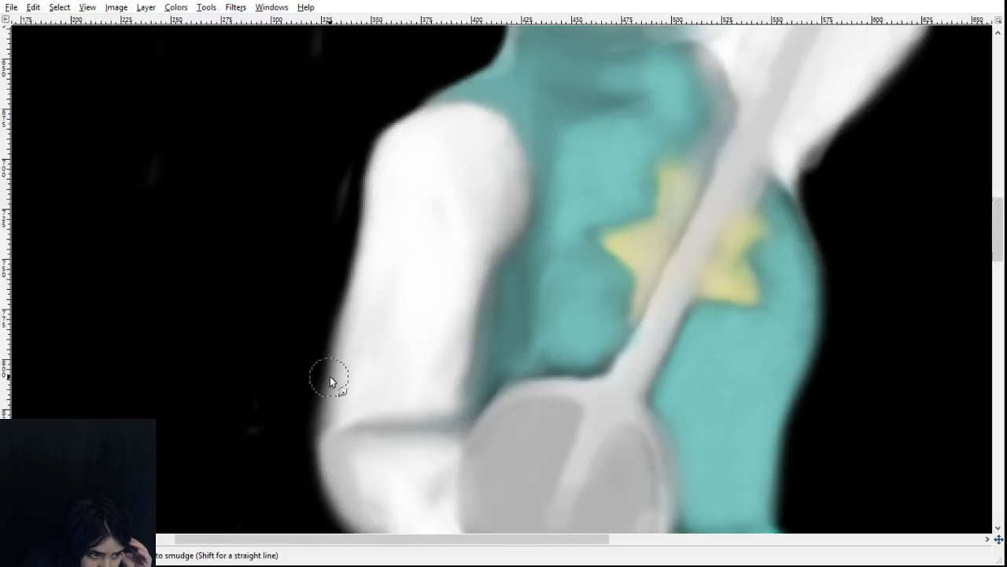
{"action": "mouse_move", "coordinate": [336, 254]}
{"action": "left_mouse_down"}
{"action": "mouse_move", "coordinate": [356, 166]}
{"action": "mouse_move", "coordinate": [345, 232]}
{"action": "mouse_move", "coordinate": [344, 164]}
{"action": "mouse_move", "coordinate": [346, 306]}
{"action": "left_mouse_up"}
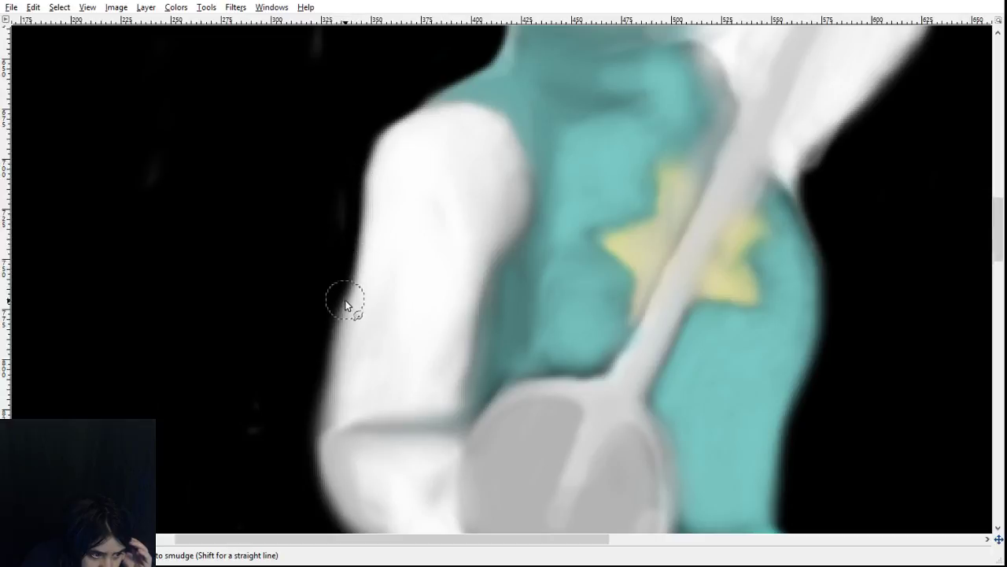
{"action": "mouse_move", "coordinate": [333, 340]}
{"action": "left_mouse_down"}
{"action": "mouse_move", "coordinate": [323, 384]}
{"action": "mouse_move", "coordinate": [322, 313]}
{"action": "mouse_move", "coordinate": [339, 281]}
{"action": "mouse_move", "coordinate": [314, 422]}
{"action": "mouse_move", "coordinate": [317, 338]}
{"action": "mouse_move", "coordinate": [324, 461]}
{"action": "mouse_move", "coordinate": [323, 416]}
{"action": "mouse_move", "coordinate": [320, 441]}
{"action": "left_mouse_up"}
- Round the sleeve's elbow and lower forearm outline with the Smudge tool and blend the white shading inside
{"action": "scroll", "coordinate": [327, 500], "scroll_direction": "down", "scroll_amount": 3}
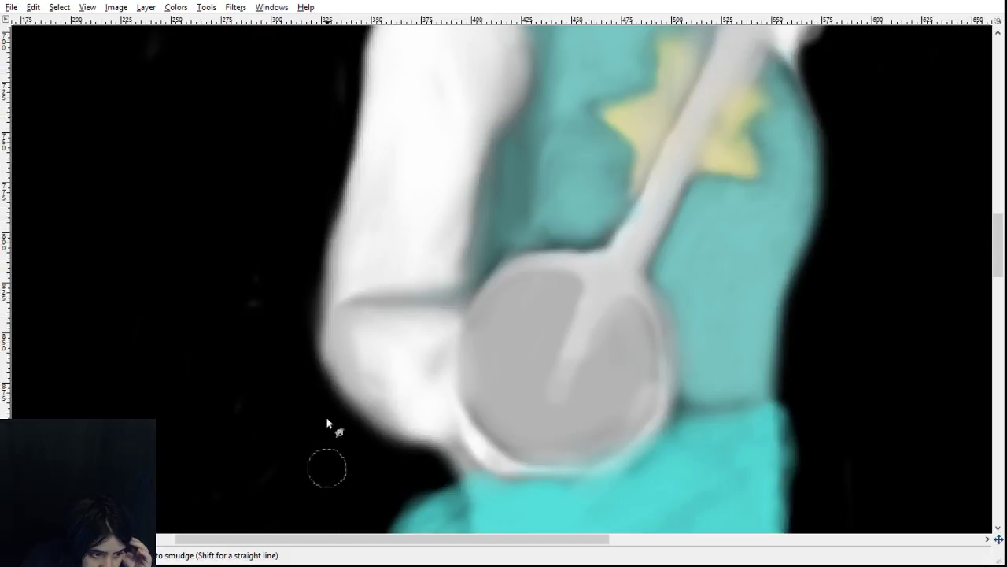
{"action": "left_click_drag", "start_coordinate": [333, 283], "coordinate": [327, 372]}
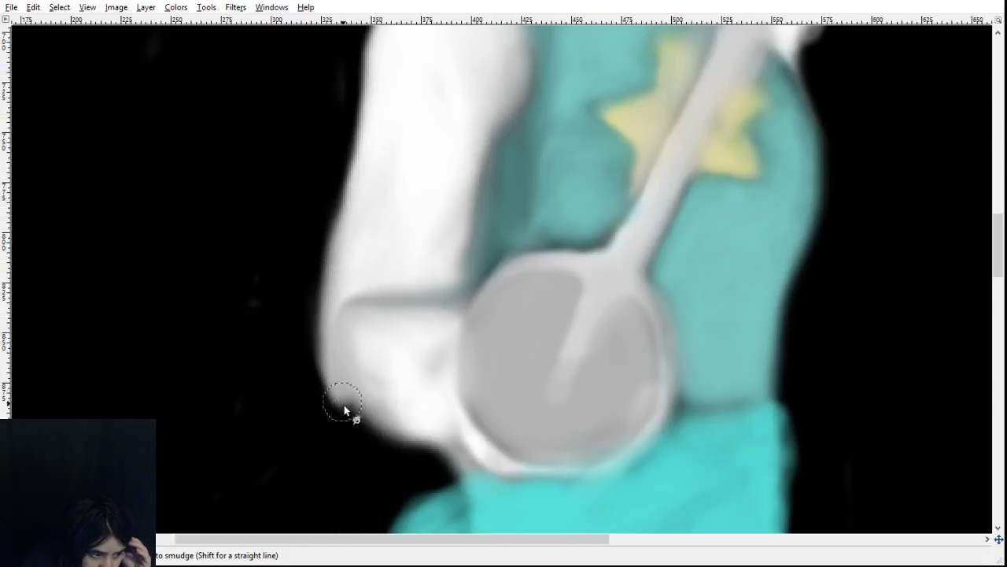
{"action": "mouse_move", "coordinate": [344, 409]}
{"action": "left_mouse_down"}
{"action": "mouse_move", "coordinate": [369, 418]}
{"action": "mouse_move", "coordinate": [374, 401]}
{"action": "mouse_move", "coordinate": [410, 433]}
{"action": "mouse_move", "coordinate": [407, 379]}
{"action": "mouse_move", "coordinate": [404, 425]}
{"action": "mouse_move", "coordinate": [381, 361]}
{"action": "mouse_move", "coordinate": [386, 376]}
{"action": "mouse_move", "coordinate": [374, 368]}
{"action": "mouse_move", "coordinate": [390, 408]}
{"action": "mouse_move", "coordinate": [380, 366]}
{"action": "mouse_move", "coordinate": [375, 416]}
{"action": "mouse_move", "coordinate": [365, 369]}
{"action": "mouse_move", "coordinate": [370, 413]}
{"action": "mouse_move", "coordinate": [362, 377]}
{"action": "mouse_move", "coordinate": [370, 362]}
{"action": "mouse_move", "coordinate": [382, 398]}
{"action": "mouse_move", "coordinate": [388, 368]}
{"action": "mouse_move", "coordinate": [392, 410]}
{"action": "mouse_move", "coordinate": [359, 389]}
{"action": "mouse_move", "coordinate": [381, 427]}
{"action": "mouse_move", "coordinate": [402, 423]}
{"action": "mouse_move", "coordinate": [387, 417]}
{"action": "mouse_move", "coordinate": [418, 425]}
{"action": "mouse_move", "coordinate": [391, 420]}
{"action": "mouse_move", "coordinate": [414, 417]}
{"action": "mouse_move", "coordinate": [382, 408]}
{"action": "mouse_move", "coordinate": [422, 429]}
{"action": "mouse_move", "coordinate": [391, 429]}
{"action": "mouse_move", "coordinate": [384, 415]}
{"action": "mouse_move", "coordinate": [377, 429]}
{"action": "mouse_move", "coordinate": [392, 427]}
{"action": "mouse_move", "coordinate": [388, 436]}
{"action": "mouse_move", "coordinate": [366, 440]}
{"action": "mouse_move", "coordinate": [380, 449]}
{"action": "mouse_move", "coordinate": [354, 437]}
{"action": "mouse_move", "coordinate": [405, 456]}
{"action": "mouse_move", "coordinate": [349, 423]}
{"action": "mouse_move", "coordinate": [371, 440]}
{"action": "left_mouse_up"}
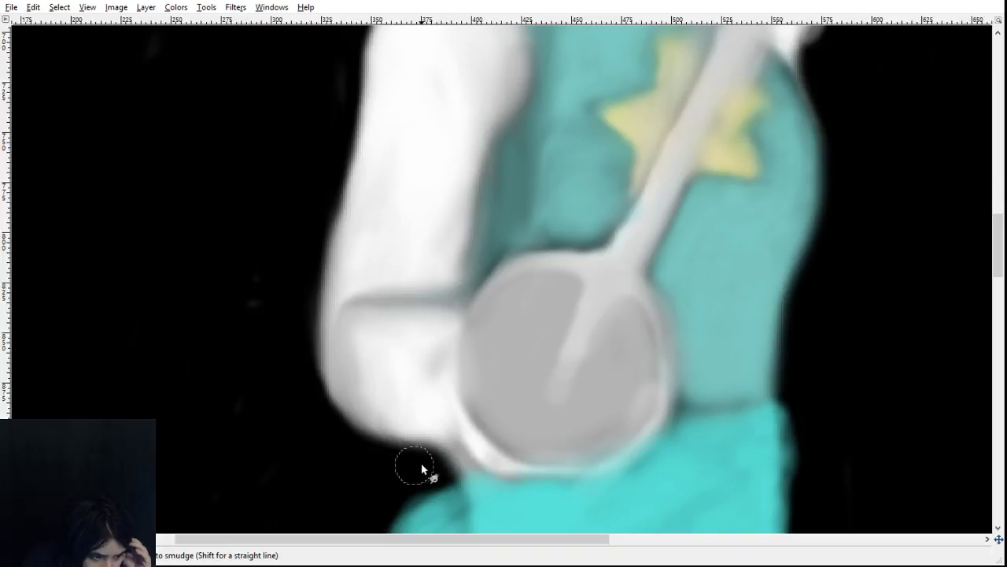
{"action": "scroll", "coordinate": [442, 409], "scroll_direction": "down", "scroll_amount": 5}
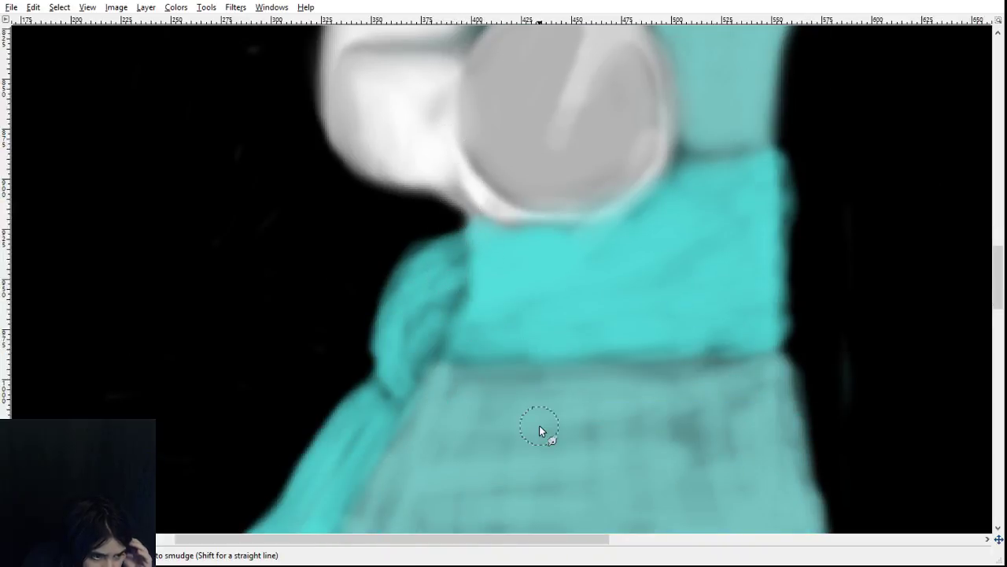
{"action": "scroll", "coordinate": [629, 409], "scroll_direction": "up", "scroll_amount": 5}
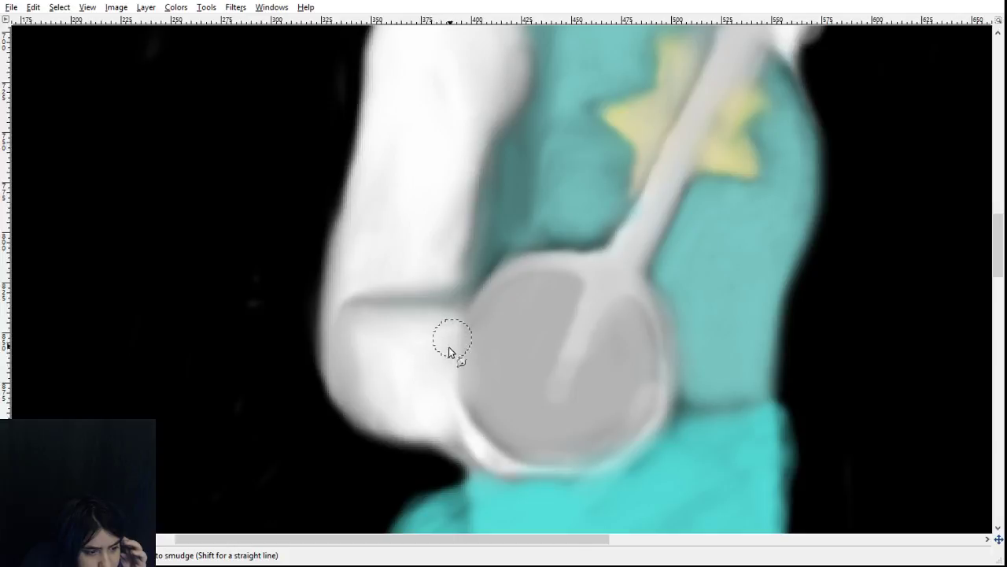
- Smudge the hair tip beside the left temple and soften the shading between the left eye and the nose
{"action": "scroll", "coordinate": [793, 408], "scroll_direction": "up", "scroll_amount": 5}
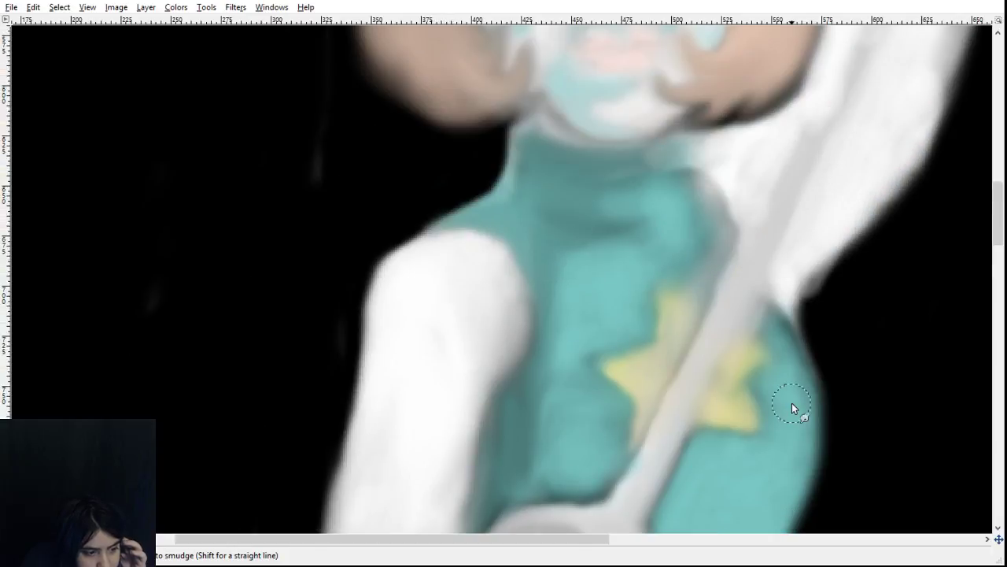
{"action": "scroll", "coordinate": [792, 408], "scroll_direction": "up", "scroll_amount": 5}
{"action": "scroll", "coordinate": [792, 408], "scroll_direction": "up", "scroll_amount": 3}
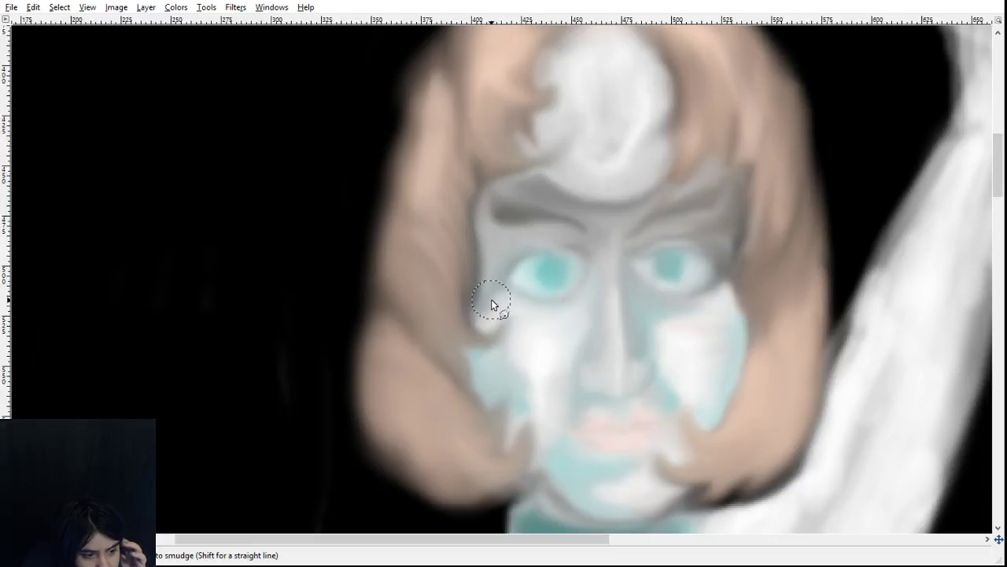
{"action": "left_click_drag", "start_coordinate": [485, 314], "coordinate": [481, 308]}
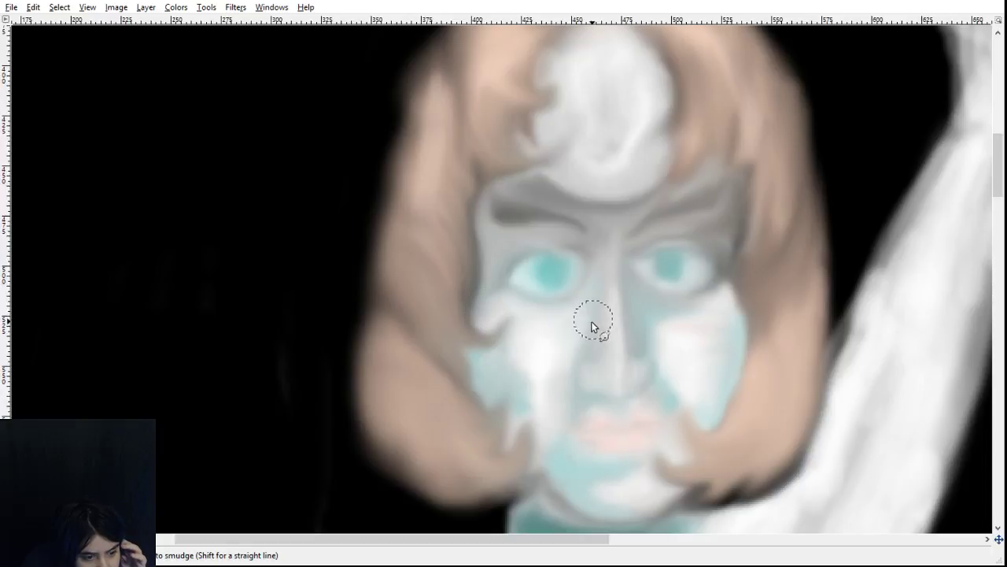
{"action": "mouse_move", "coordinate": [591, 319]}
{"action": "left_mouse_down"}
{"action": "mouse_move", "coordinate": [578, 421]}
{"action": "mouse_move", "coordinate": [590, 307]}
{"action": "left_mouse_up"}
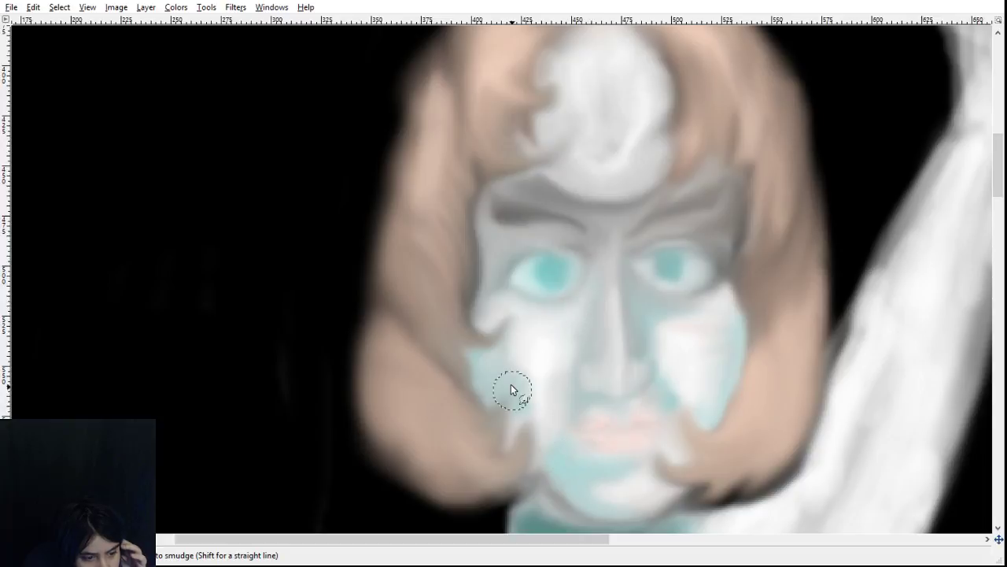
- Blend the white and turquoise patches on both cheeks and smudge the right cheek's edge toward the hair
{"action": "left_click_drag", "start_coordinate": [512, 386], "coordinate": [528, 361]}
{"action": "left_click_drag", "start_coordinate": [561, 447], "coordinate": [563, 364]}
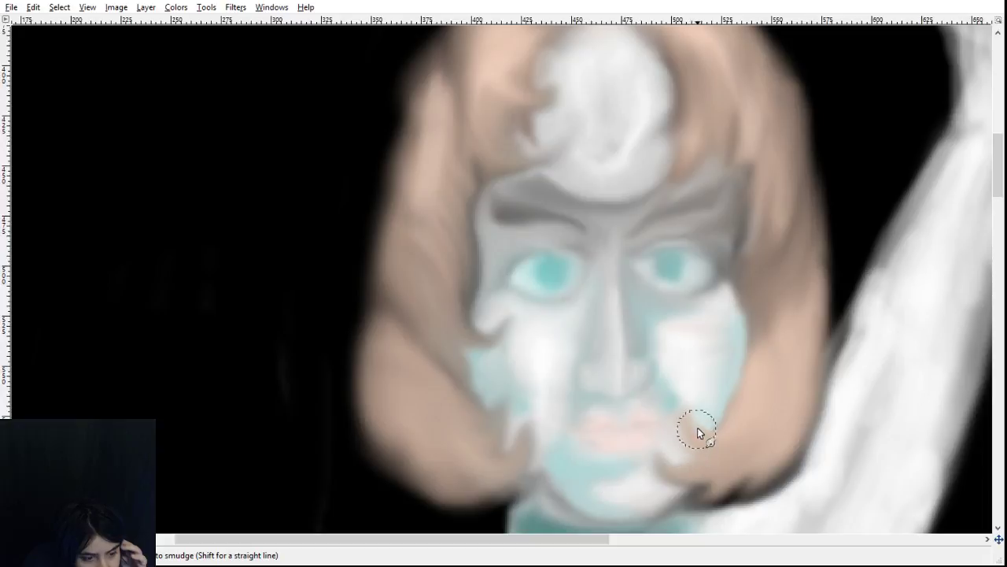
{"action": "mouse_move", "coordinate": [676, 392]}
{"action": "left_mouse_down"}
{"action": "mouse_move", "coordinate": [668, 358]}
{"action": "mouse_move", "coordinate": [682, 362]}
{"action": "mouse_move", "coordinate": [672, 376]}
{"action": "mouse_move", "coordinate": [666, 357]}
{"action": "mouse_move", "coordinate": [691, 352]}
{"action": "mouse_move", "coordinate": [692, 376]}
{"action": "mouse_move", "coordinate": [693, 337]}
{"action": "mouse_move", "coordinate": [703, 332]}
{"action": "mouse_move", "coordinate": [677, 332]}
{"action": "mouse_move", "coordinate": [702, 323]}
{"action": "mouse_move", "coordinate": [679, 332]}
{"action": "mouse_move", "coordinate": [699, 338]}
{"action": "mouse_move", "coordinate": [707, 359]}
{"action": "mouse_move", "coordinate": [717, 342]}
{"action": "mouse_move", "coordinate": [701, 374]}
{"action": "mouse_move", "coordinate": [736, 338]}
{"action": "mouse_move", "coordinate": [732, 313]}
{"action": "mouse_move", "coordinate": [743, 342]}
{"action": "mouse_move", "coordinate": [727, 295]}
{"action": "mouse_move", "coordinate": [732, 313]}
{"action": "mouse_move", "coordinate": [728, 285]}
{"action": "left_mouse_up"}
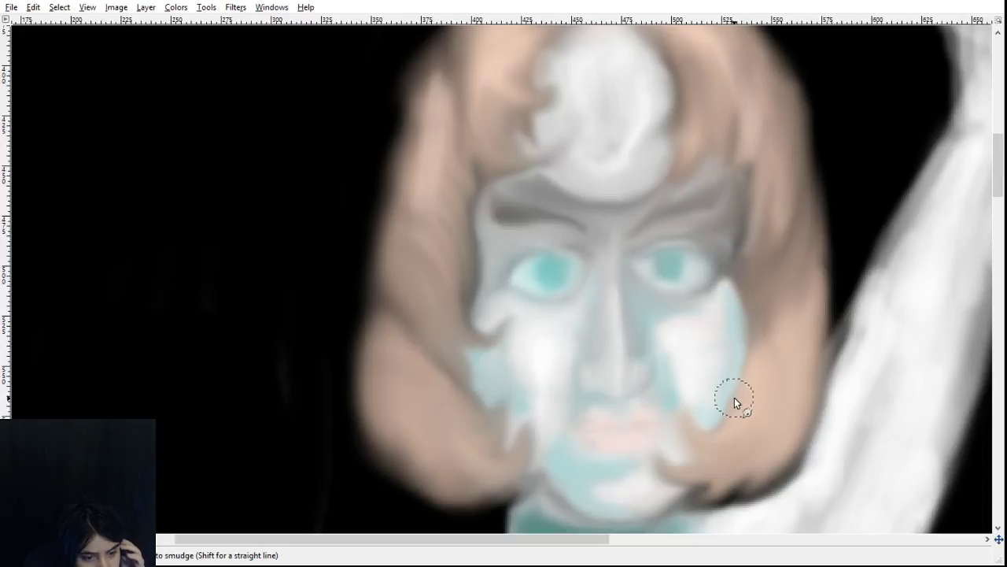
{"action": "mouse_move", "coordinate": [734, 397]}
{"action": "left_mouse_down"}
{"action": "mouse_move", "coordinate": [736, 322]}
{"action": "mouse_move", "coordinate": [731, 376]}
{"action": "mouse_move", "coordinate": [725, 319]}
{"action": "mouse_move", "coordinate": [717, 370]}
{"action": "mouse_move", "coordinate": [732, 362]}
{"action": "mouse_move", "coordinate": [708, 394]}
{"action": "mouse_move", "coordinate": [723, 383]}
{"action": "mouse_move", "coordinate": [710, 415]}
{"action": "left_mouse_up"}
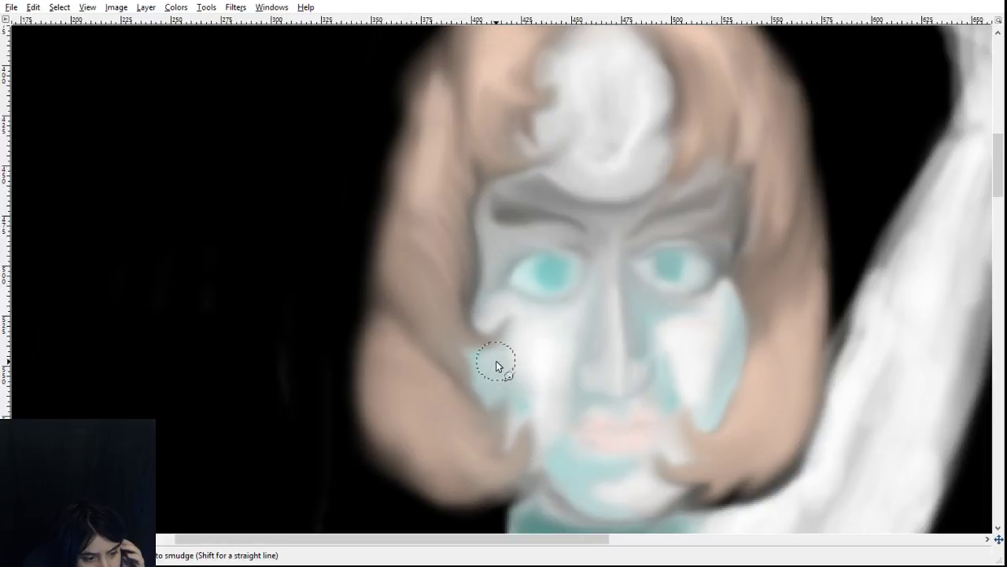
- Smudge the turquoise edge of the left cheek and the hair tips beside it to sharpen the boundary between them
{"action": "mouse_move", "coordinate": [496, 366]}
{"action": "left_mouse_down"}
{"action": "mouse_move", "coordinate": [509, 345]}
{"action": "mouse_move", "coordinate": [518, 355]}
{"action": "mouse_move", "coordinate": [497, 366]}
{"action": "left_mouse_up"}
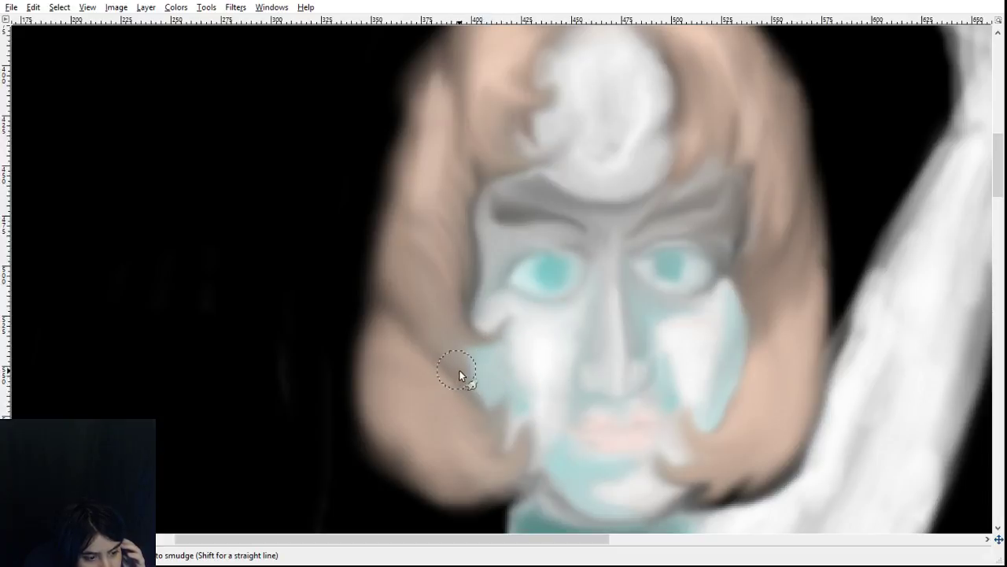
{"action": "mouse_move", "coordinate": [460, 370]}
{"action": "left_mouse_down"}
{"action": "mouse_move", "coordinate": [480, 450]}
{"action": "mouse_move", "coordinate": [455, 370]}
{"action": "mouse_move", "coordinate": [501, 437]}
{"action": "left_mouse_up"}
{"action": "left_click_drag", "start_coordinate": [519, 413], "coordinate": [487, 439]}
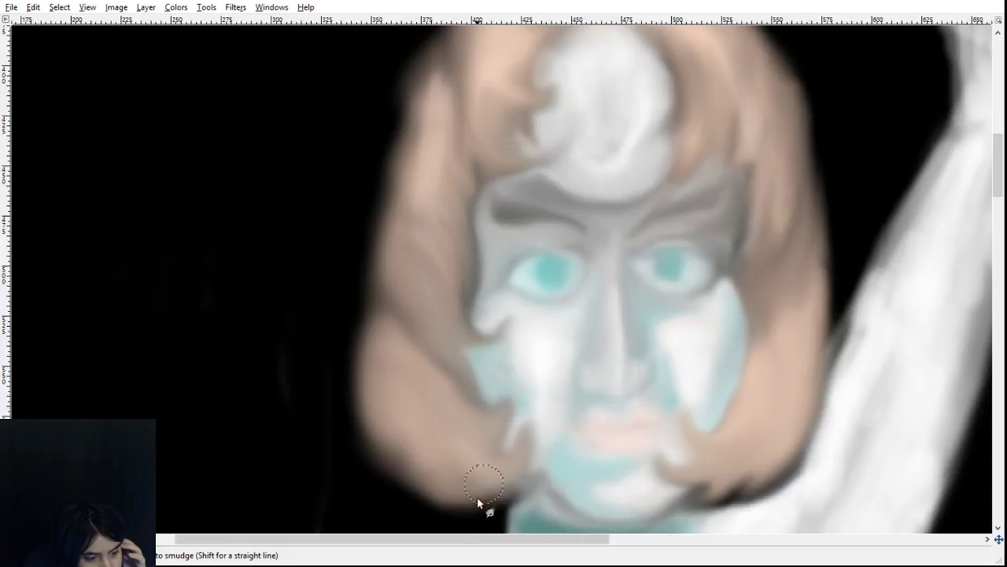
- Smudge the shading around both eyebrows, defining the left brow, and extend the hair's left outer edge into the background
{"action": "scroll", "coordinate": [786, 386], "scroll_direction": "down", "scroll_amount": 3}
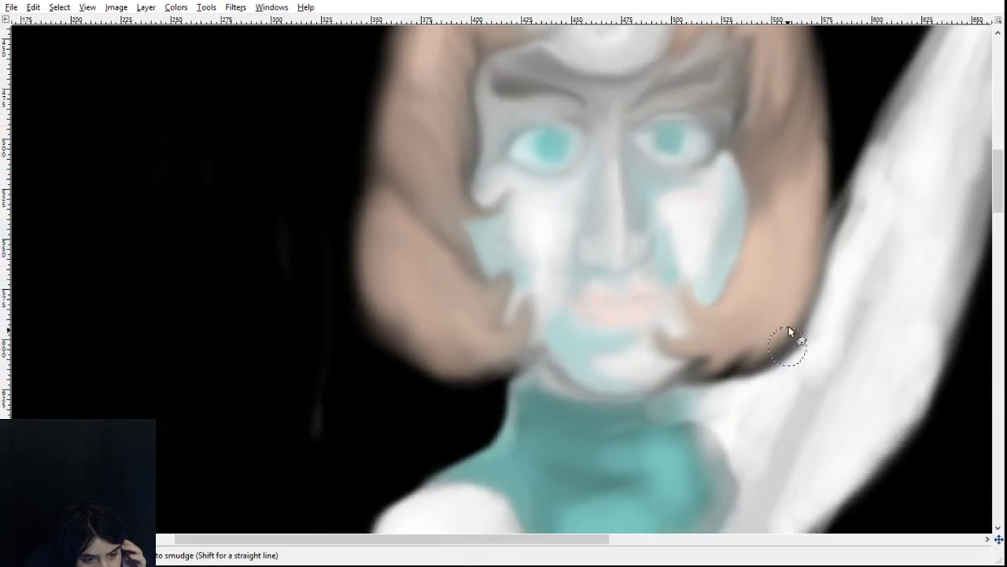
{"action": "scroll", "coordinate": [792, 323], "scroll_direction": "up", "scroll_amount": 6}
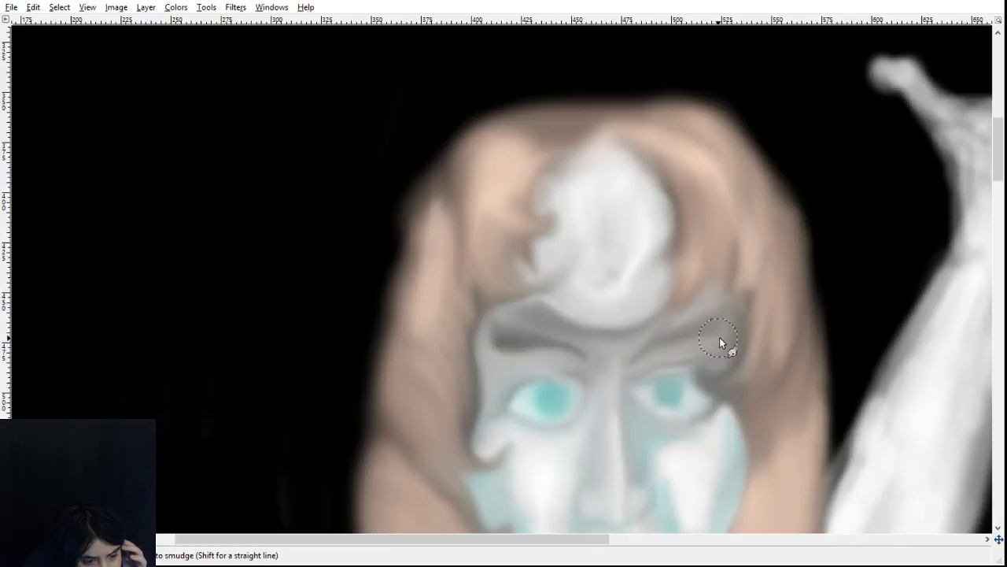
{"action": "left_click_drag", "start_coordinate": [720, 337], "coordinate": [725, 339]}
{"action": "mouse_move", "coordinate": [632, 391]}
{"action": "left_mouse_down"}
{"action": "mouse_move", "coordinate": [648, 387]}
{"action": "mouse_move", "coordinate": [637, 401]}
{"action": "left_mouse_up"}
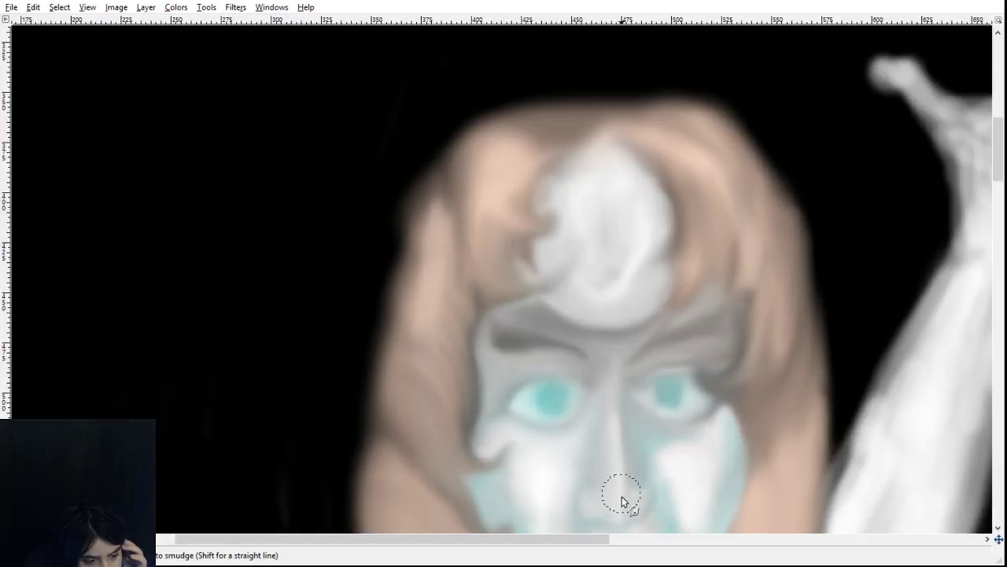
{"action": "mouse_move", "coordinate": [493, 356]}
{"action": "left_mouse_down"}
{"action": "mouse_move", "coordinate": [543, 343]}
{"action": "mouse_move", "coordinate": [536, 354]}
{"action": "mouse_move", "coordinate": [587, 359]}
{"action": "left_mouse_up"}
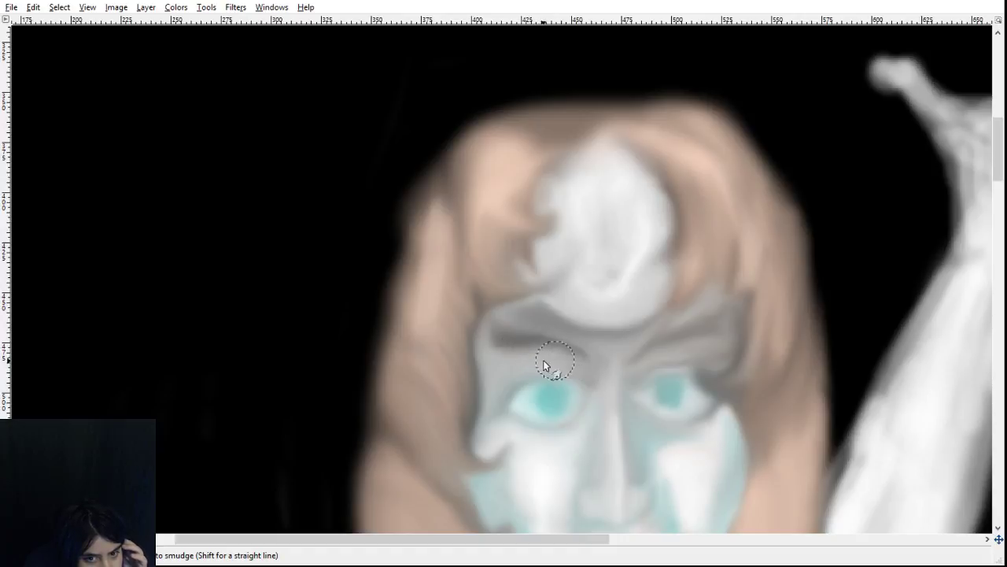
{"action": "mouse_move", "coordinate": [513, 333]}
{"action": "left_mouse_down"}
{"action": "mouse_move", "coordinate": [495, 323]}
{"action": "mouse_move", "coordinate": [495, 346]}
{"action": "mouse_move", "coordinate": [569, 350]}
{"action": "mouse_move", "coordinate": [561, 344]}
{"action": "mouse_move", "coordinate": [582, 372]}
{"action": "left_mouse_up"}
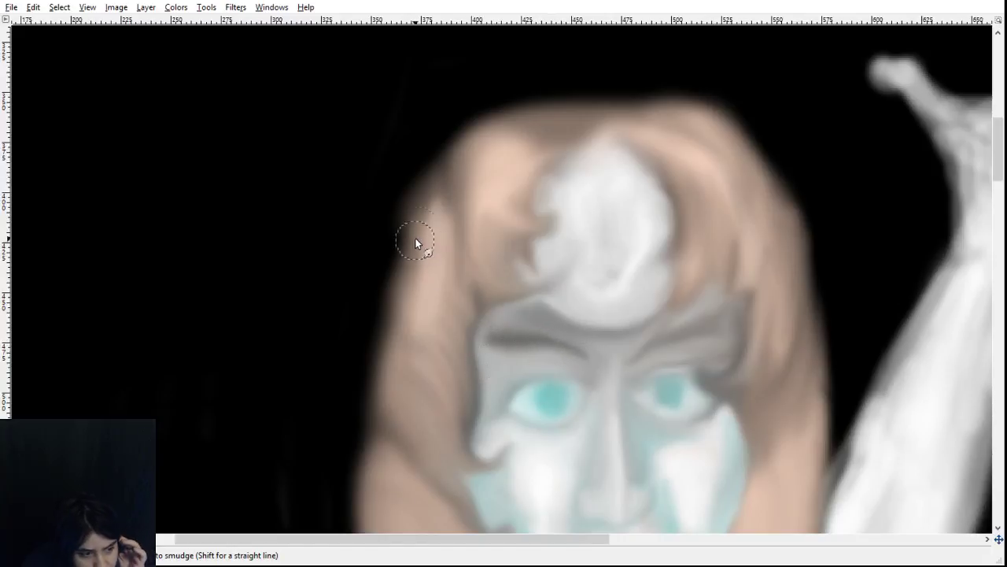
{"action": "mouse_move", "coordinate": [391, 236]}
{"action": "left_mouse_down"}
{"action": "mouse_move", "coordinate": [426, 201]}
{"action": "mouse_move", "coordinate": [398, 252]}
{"action": "mouse_move", "coordinate": [431, 225]}
{"action": "mouse_move", "coordinate": [393, 278]}
{"action": "mouse_move", "coordinate": [413, 229]}
{"action": "mouse_move", "coordinate": [385, 284]}
{"action": "mouse_move", "coordinate": [419, 255]}
{"action": "mouse_move", "coordinate": [406, 298]}
{"action": "mouse_move", "coordinate": [409, 276]}
{"action": "mouse_move", "coordinate": [402, 289]}
{"action": "mouse_move", "coordinate": [390, 277]}
{"action": "mouse_move", "coordinate": [403, 277]}
{"action": "mouse_move", "coordinate": [410, 259]}
{"action": "mouse_move", "coordinate": [385, 294]}
{"action": "mouse_move", "coordinate": [408, 241]}
{"action": "mouse_move", "coordinate": [351, 312]}
{"action": "mouse_move", "coordinate": [405, 279]}
{"action": "mouse_move", "coordinate": [381, 361]}
{"action": "mouse_move", "coordinate": [390, 374]}
{"action": "mouse_move", "coordinate": [402, 229]}
{"action": "mouse_move", "coordinate": [373, 306]}
{"action": "mouse_move", "coordinate": [387, 272]}
{"action": "mouse_move", "coordinate": [386, 357]}
{"action": "mouse_move", "coordinate": [417, 271]}
{"action": "mouse_move", "coordinate": [389, 398]}
{"action": "left_mouse_up"}
- Blend the white and turquoise patches on the chin and smudge the grey shadow along the jawline
{"action": "scroll", "coordinate": [775, 393], "scroll_direction": "down", "scroll_amount": 5}
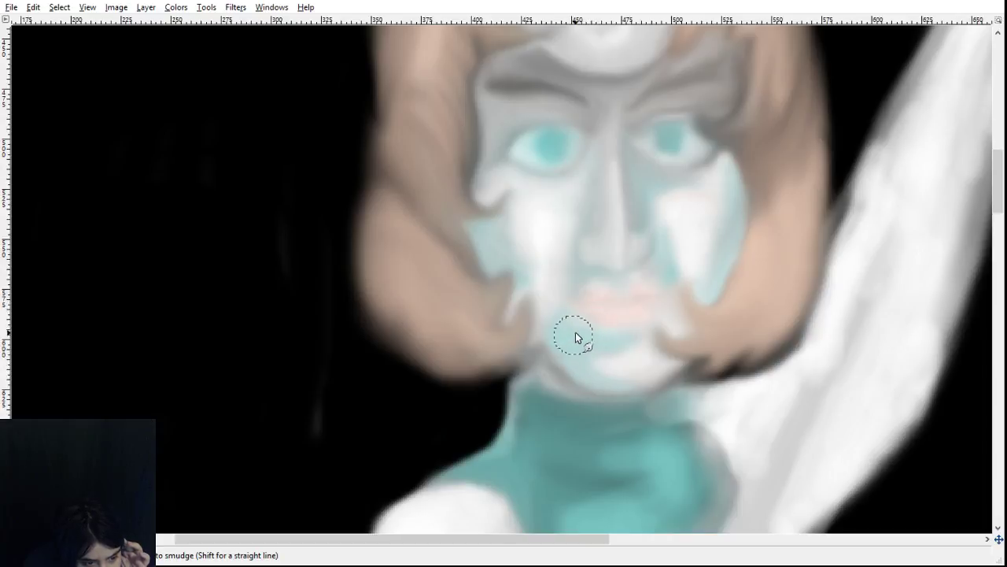
{"action": "left_click_drag", "start_coordinate": [583, 334], "coordinate": [603, 333]}
{"action": "mouse_move", "coordinate": [624, 368]}
{"action": "left_mouse_down"}
{"action": "mouse_move", "coordinate": [621, 353]}
{"action": "mouse_move", "coordinate": [588, 356]}
{"action": "left_mouse_up"}
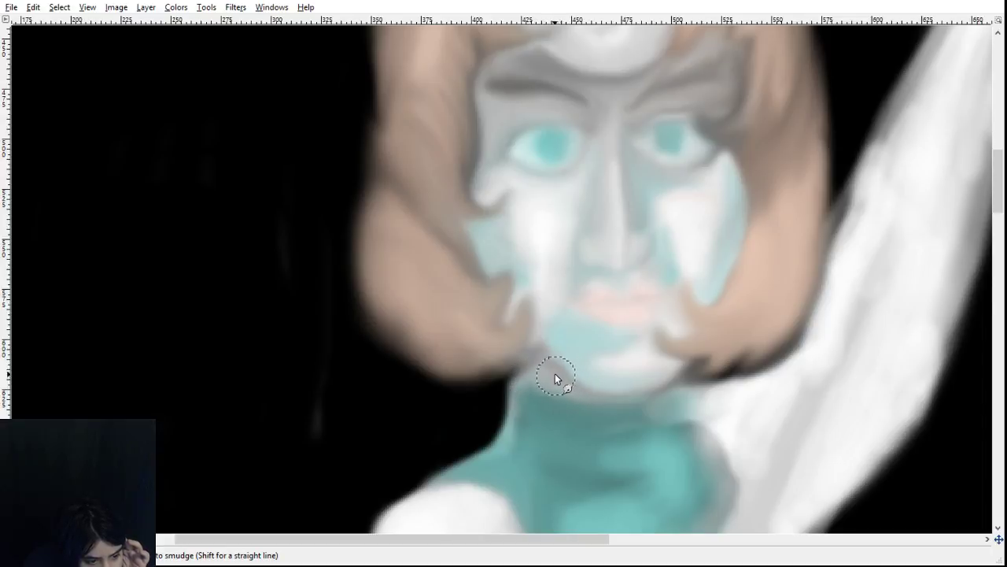
{"action": "mouse_move", "coordinate": [561, 390]}
{"action": "left_mouse_down"}
{"action": "mouse_move", "coordinate": [673, 414]}
{"action": "mouse_move", "coordinate": [542, 381]}
{"action": "mouse_move", "coordinate": [655, 405]}
{"action": "left_mouse_up"}
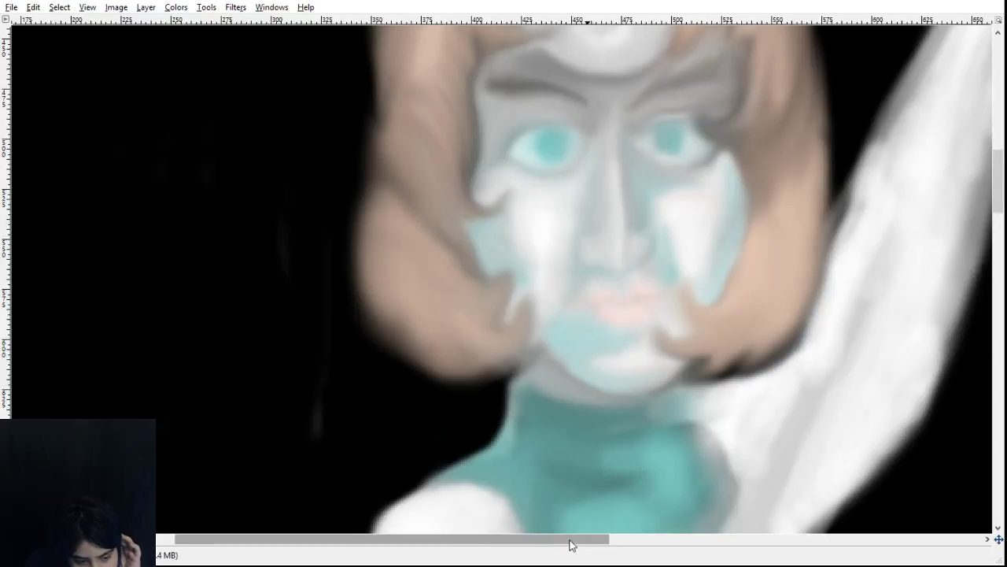
- Paint a thin dark line between the lips with a small brush, undoing the oversized first dab
{"action": "left_click_drag", "start_coordinate": [569, 542], "coordinate": [598, 542]}
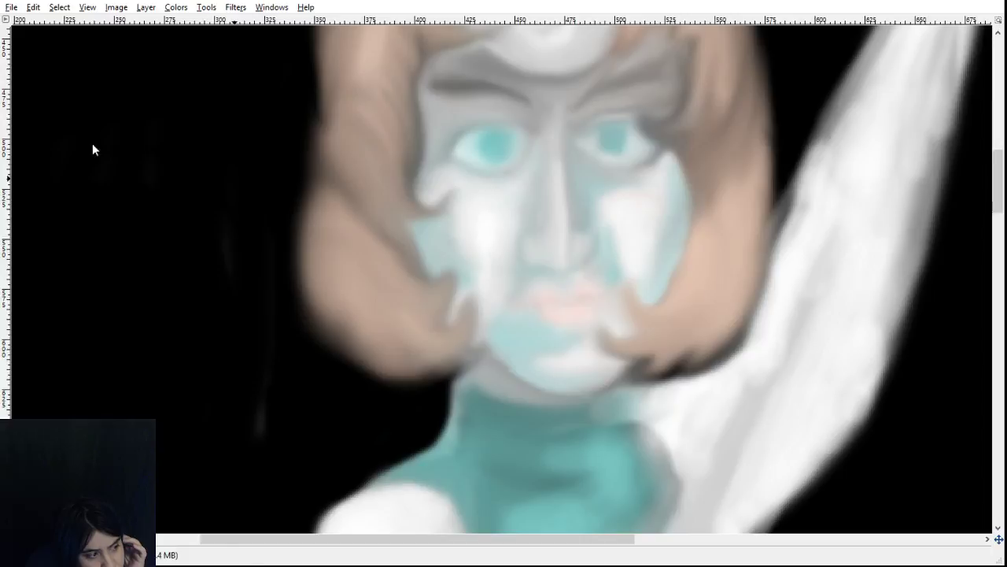
{"action": "left_click", "coordinate": [549, 302]}
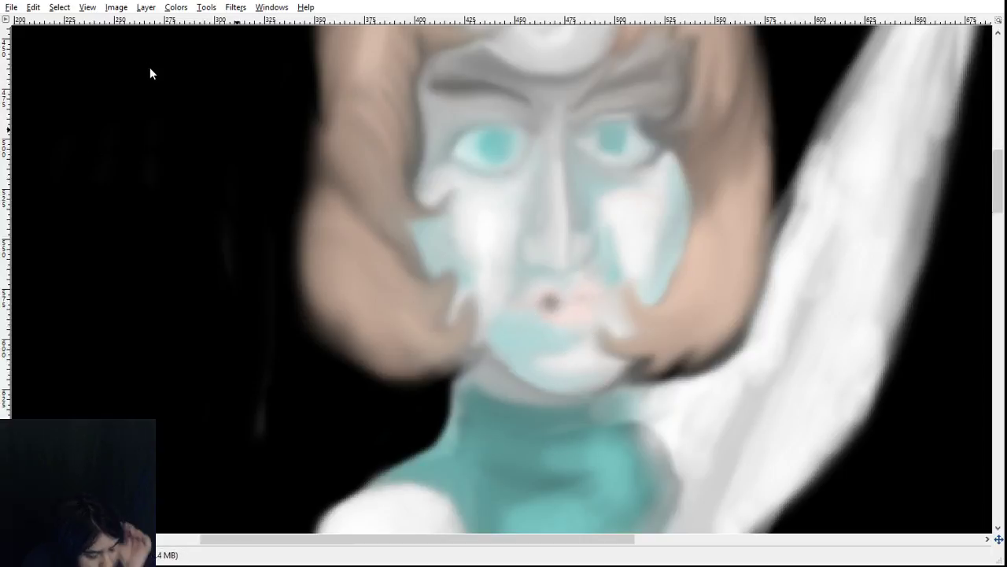
{"action": "key", "text": "ctrl+z"}
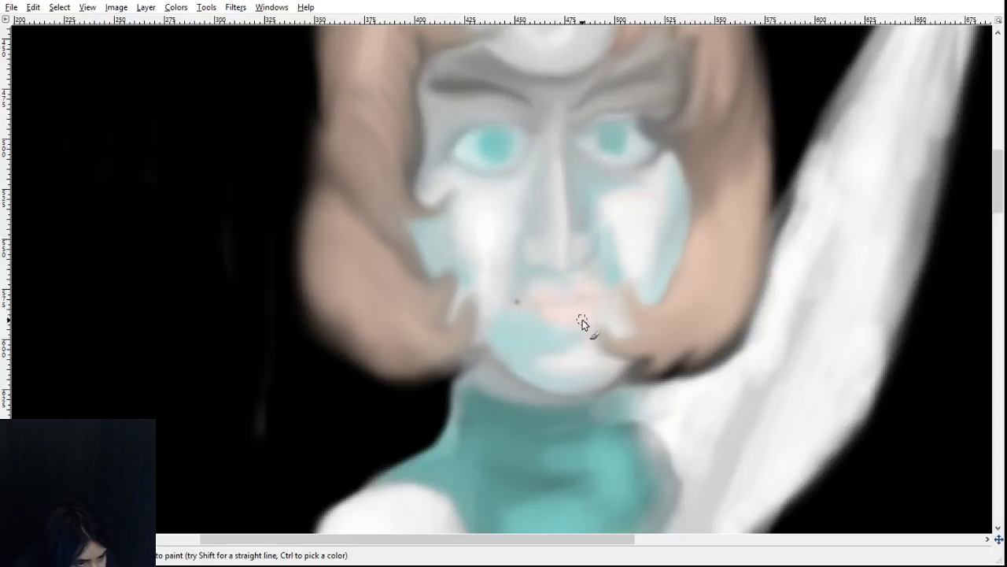
{"action": "left_click", "coordinate": [544, 302]}
{"action": "left_click", "coordinate": [552, 302]}
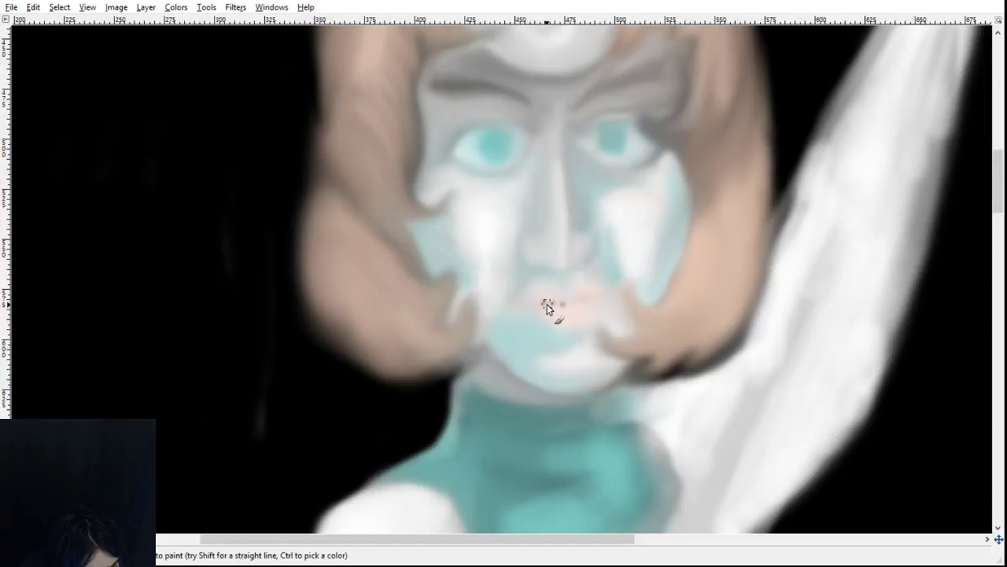
{"action": "mouse_move", "coordinate": [552, 304]}
{"action": "left_mouse_down"}
{"action": "mouse_move", "coordinate": [581, 303]}
{"action": "mouse_move", "coordinate": [574, 311]}
{"action": "mouse_move", "coordinate": [533, 301]}
{"action": "mouse_move", "coordinate": [587, 304]}
{"action": "mouse_move", "coordinate": [560, 309]}
{"action": "left_mouse_up"}
- Smudge the dark mouth line outward into a thin, tapered parting and refine the pink lips around it
{"action": "left_click", "coordinate": [23, 178]}
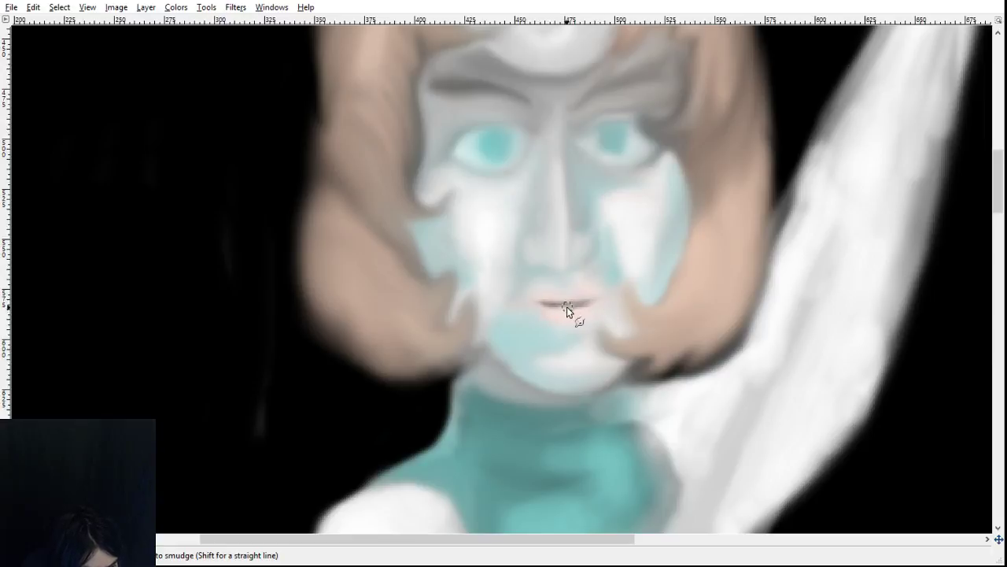
{"action": "mouse_move", "coordinate": [567, 300]}
{"action": "left_mouse_down"}
{"action": "mouse_move", "coordinate": [515, 303]}
{"action": "mouse_move", "coordinate": [588, 303]}
{"action": "mouse_move", "coordinate": [509, 309]}
{"action": "mouse_move", "coordinate": [584, 301]}
{"action": "mouse_move", "coordinate": [568, 316]}
{"action": "mouse_move", "coordinate": [598, 307]}
{"action": "mouse_move", "coordinate": [522, 344]}
{"action": "mouse_move", "coordinate": [532, 307]}
{"action": "mouse_move", "coordinate": [544, 306]}
{"action": "mouse_move", "coordinate": [508, 300]}
{"action": "mouse_move", "coordinate": [569, 307]}
{"action": "left_mouse_up"}
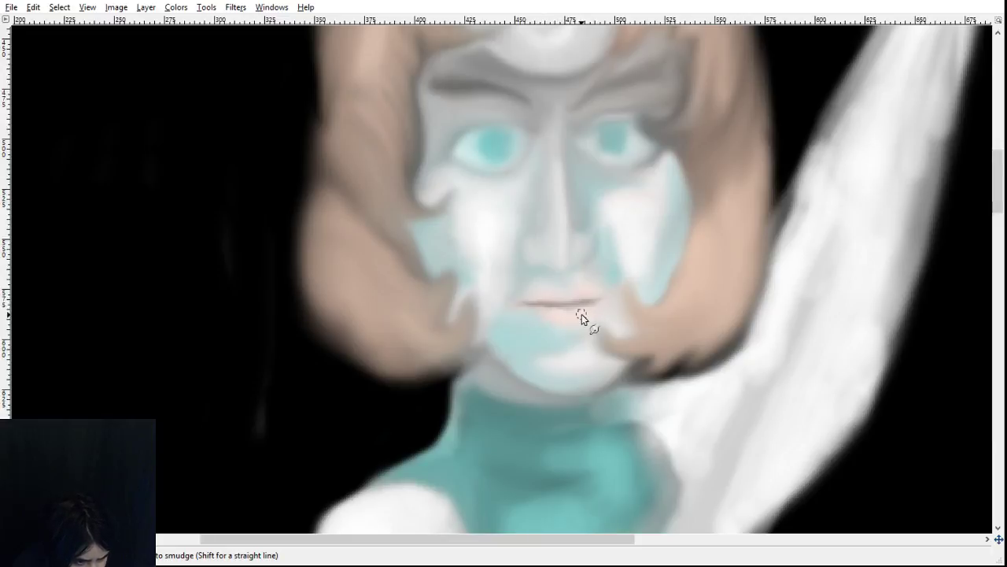
{"action": "mouse_move", "coordinate": [580, 313]}
{"action": "left_mouse_down"}
{"action": "mouse_move", "coordinate": [587, 300]}
{"action": "mouse_move", "coordinate": [562, 310]}
{"action": "left_mouse_up"}
{"action": "mouse_move", "coordinate": [568, 310]}
{"action": "left_mouse_down"}
{"action": "mouse_move", "coordinate": [575, 306]}
{"action": "mouse_move", "coordinate": [560, 315]}
{"action": "mouse_move", "coordinate": [563, 305]}
{"action": "left_mouse_up"}
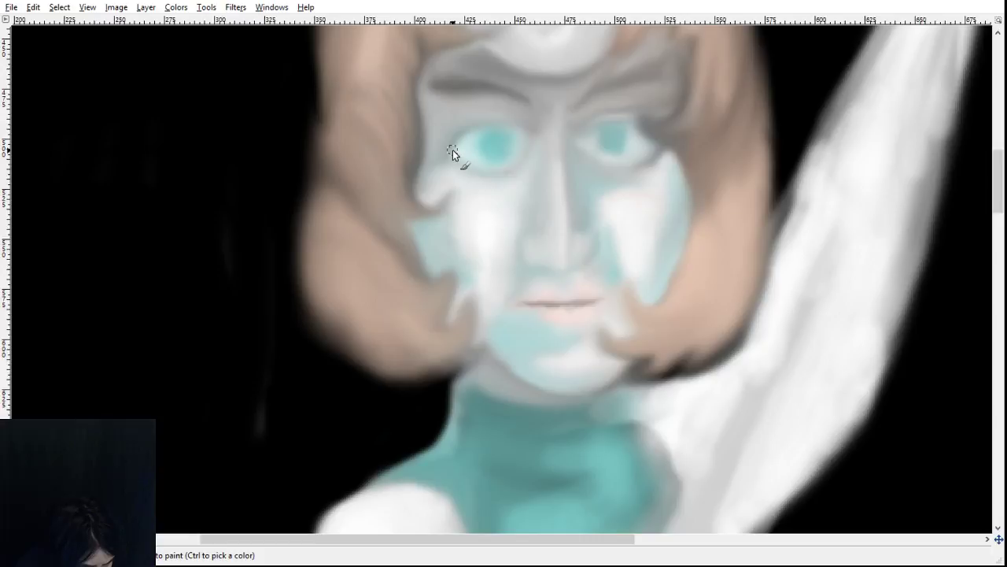
- Paint a dark upper lash line on the left eye and smudge it along the lid toward the nose
{"action": "mouse_move", "coordinate": [453, 152]}
{"action": "left_mouse_down"}
{"action": "mouse_move", "coordinate": [484, 137]}
{"action": "mouse_move", "coordinate": [472, 134]}
{"action": "left_mouse_up"}
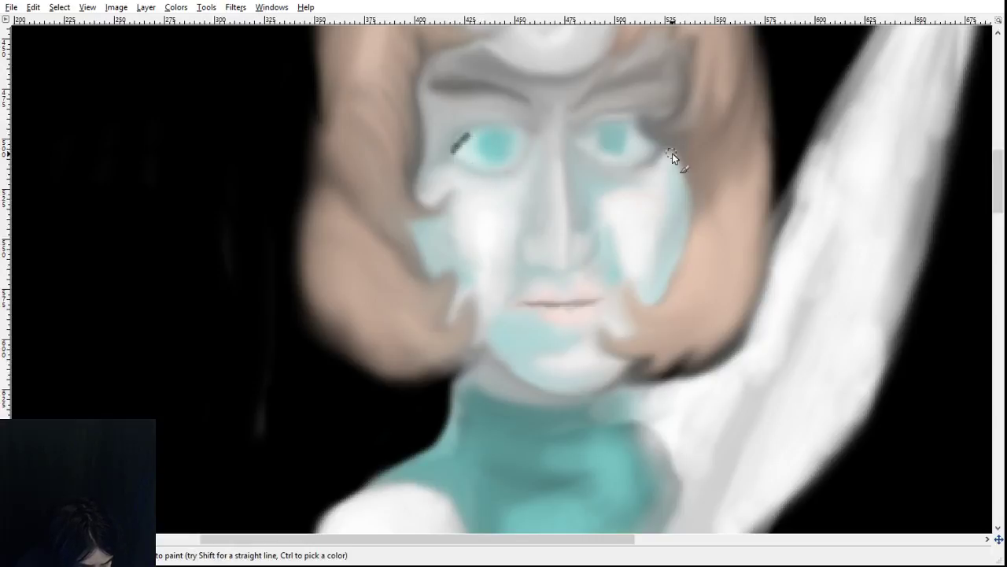
{"action": "key", "text": "s"}
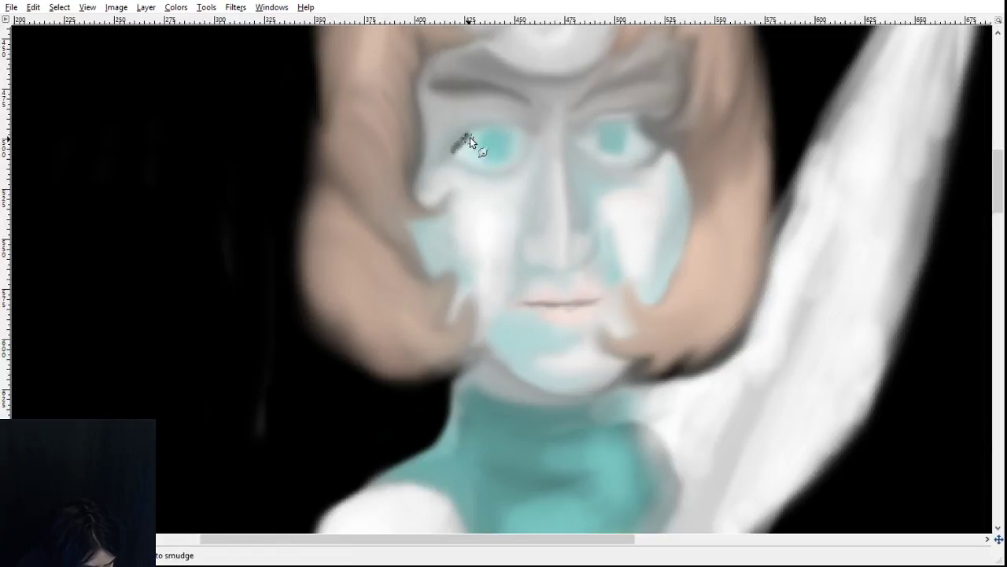
{"action": "mouse_move", "coordinate": [470, 137]}
{"action": "left_mouse_down"}
{"action": "mouse_move", "coordinate": [446, 157]}
{"action": "mouse_move", "coordinate": [479, 124]}
{"action": "mouse_move", "coordinate": [454, 145]}
{"action": "mouse_move", "coordinate": [471, 126]}
{"action": "mouse_move", "coordinate": [453, 142]}
{"action": "mouse_move", "coordinate": [479, 127]}
{"action": "mouse_move", "coordinate": [460, 141]}
{"action": "mouse_move", "coordinate": [512, 127]}
{"action": "mouse_move", "coordinate": [458, 142]}
{"action": "mouse_move", "coordinate": [485, 124]}
{"action": "mouse_move", "coordinate": [490, 136]}
{"action": "mouse_move", "coordinate": [466, 137]}
{"action": "left_mouse_up"}
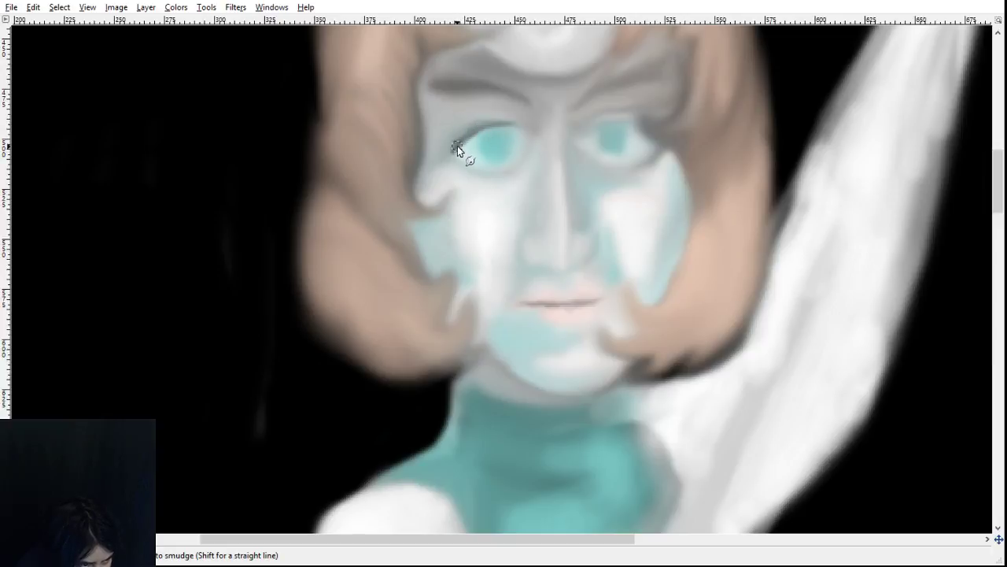
{"action": "left_click_drag", "start_coordinate": [482, 122], "coordinate": [449, 154]}
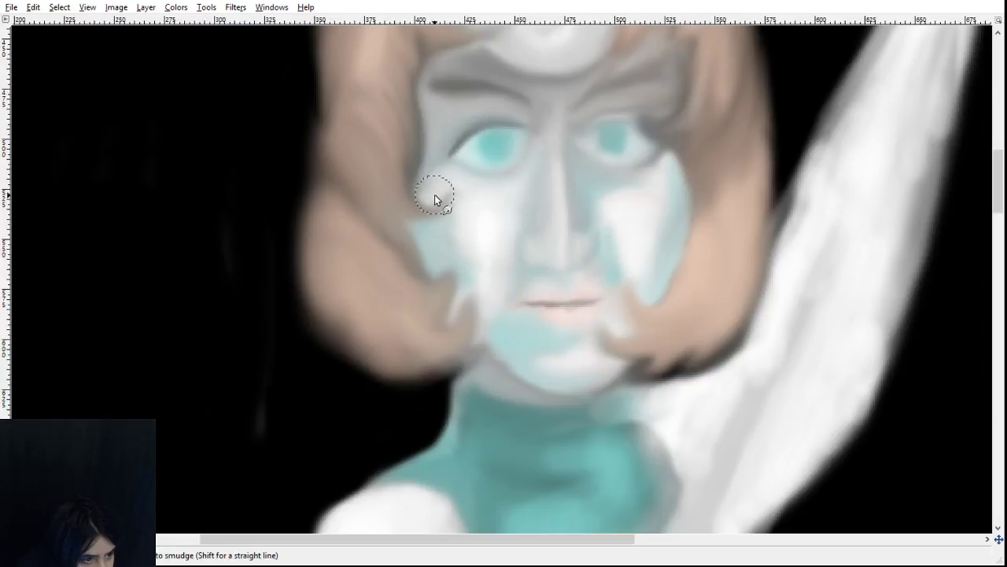
{"action": "mouse_move", "coordinate": [491, 131]}
{"action": "left_mouse_down"}
{"action": "mouse_move", "coordinate": [446, 150]}
{"action": "mouse_move", "coordinate": [454, 153]}
{"action": "left_mouse_up"}
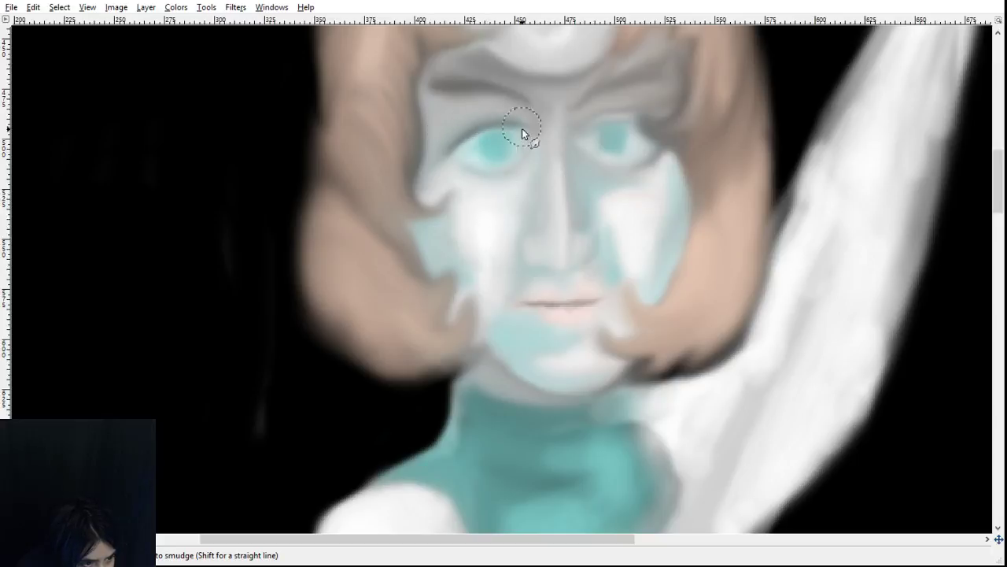
{"action": "left_click_drag", "start_coordinate": [514, 118], "coordinate": [546, 211]}
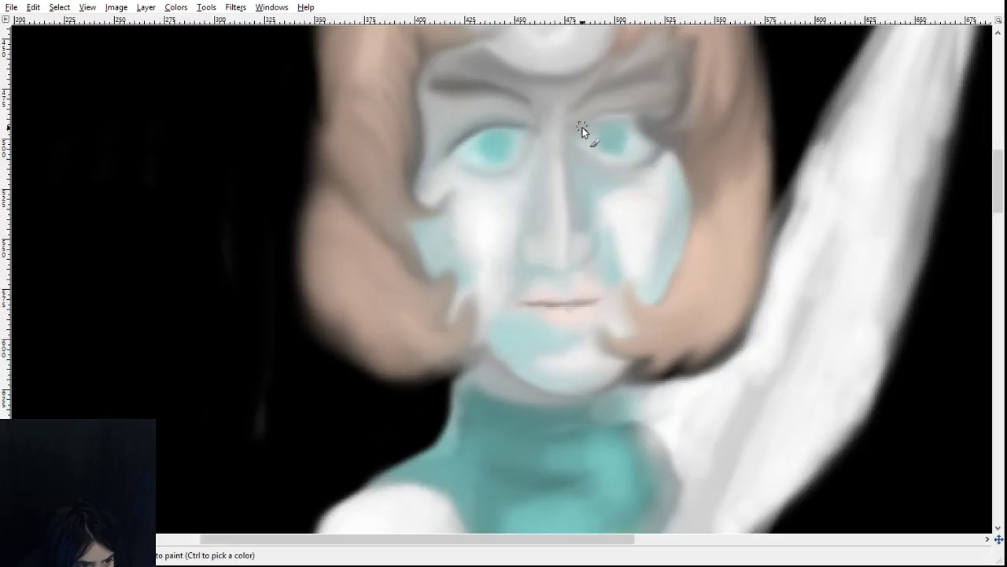
- Paint a dark upper lash line on the right eye and smudge it along the lid to the outer corner
{"action": "left_click_drag", "start_coordinate": [588, 124], "coordinate": [637, 123]}
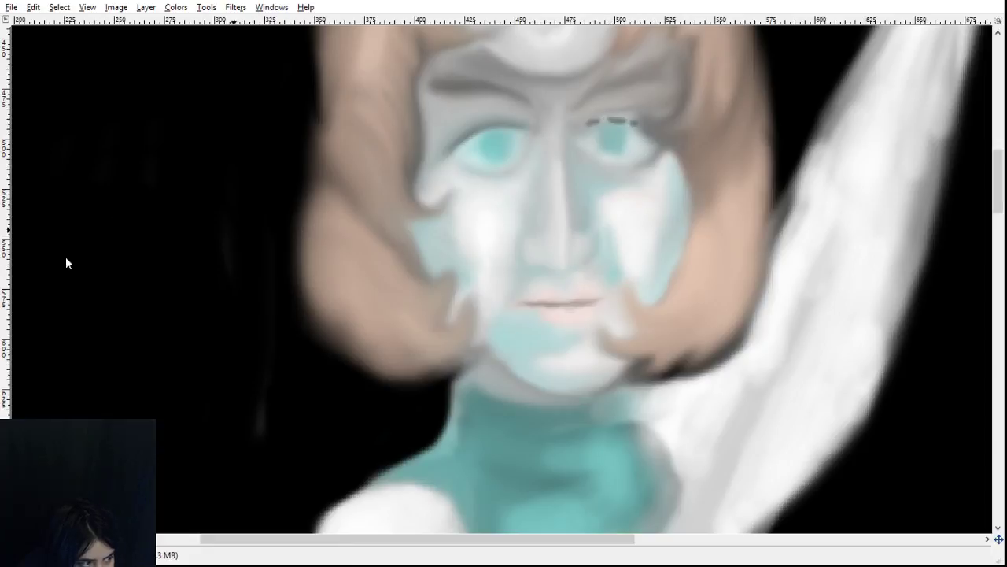
{"action": "key", "text": "s"}
{"action": "left_click_drag", "start_coordinate": [594, 120], "coordinate": [623, 120]}
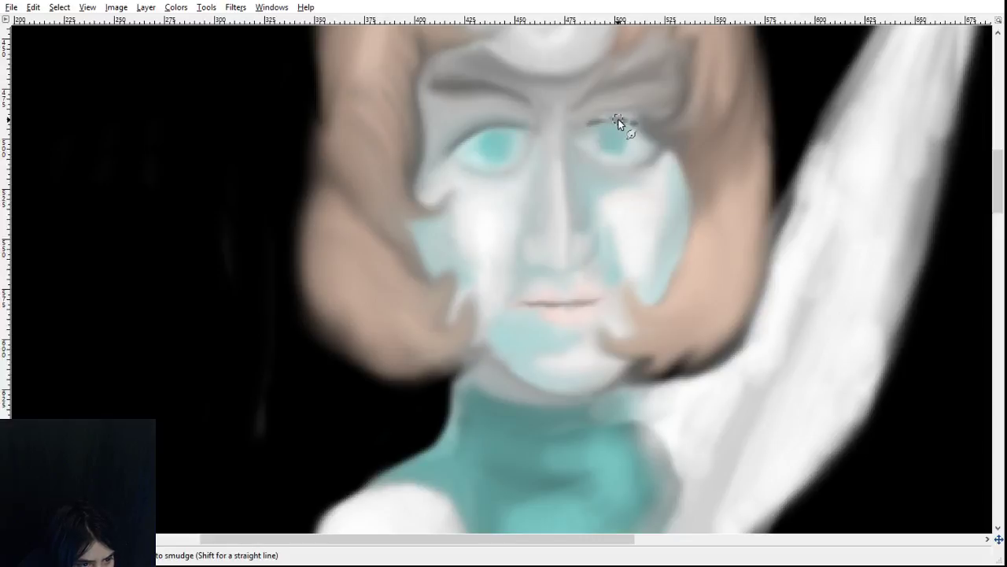
{"action": "mouse_move", "coordinate": [604, 122]}
{"action": "left_mouse_down"}
{"action": "mouse_move", "coordinate": [632, 121]}
{"action": "mouse_move", "coordinate": [607, 121]}
{"action": "mouse_move", "coordinate": [657, 133]}
{"action": "left_mouse_up"}
{"action": "mouse_move", "coordinate": [592, 124]}
{"action": "left_mouse_down"}
{"action": "mouse_move", "coordinate": [661, 134]}
{"action": "mouse_move", "coordinate": [617, 128]}
{"action": "mouse_move", "coordinate": [639, 120]}
{"action": "mouse_move", "coordinate": [616, 118]}
{"action": "mouse_move", "coordinate": [652, 126]}
{"action": "left_mouse_up"}
{"action": "left_click_drag", "start_coordinate": [612, 115], "coordinate": [634, 118]}
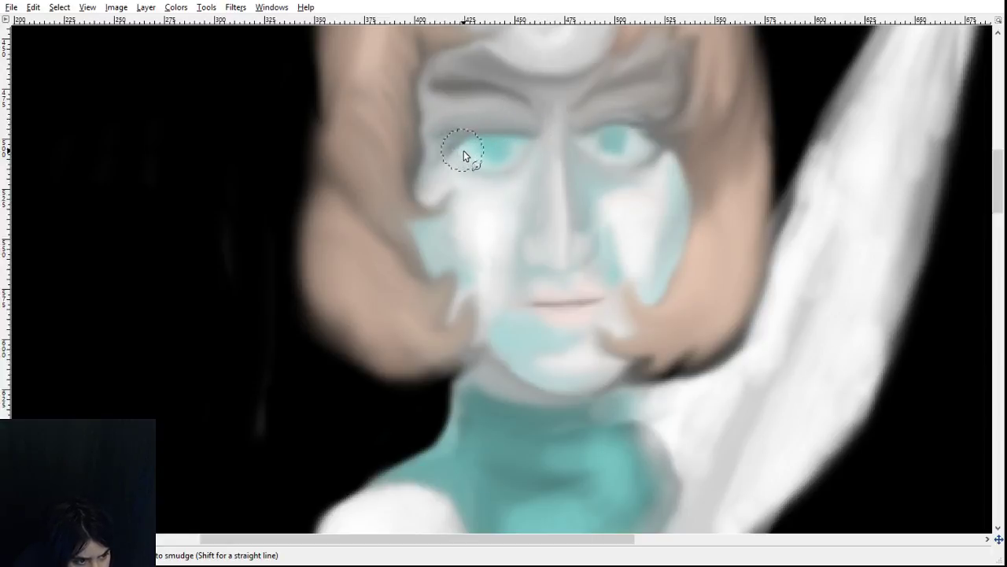
- Smudge the upper lids of both eyes downward to flatten them and soften the shading under the right eye
{"action": "left_click_drag", "start_coordinate": [463, 131], "coordinate": [468, 119]}
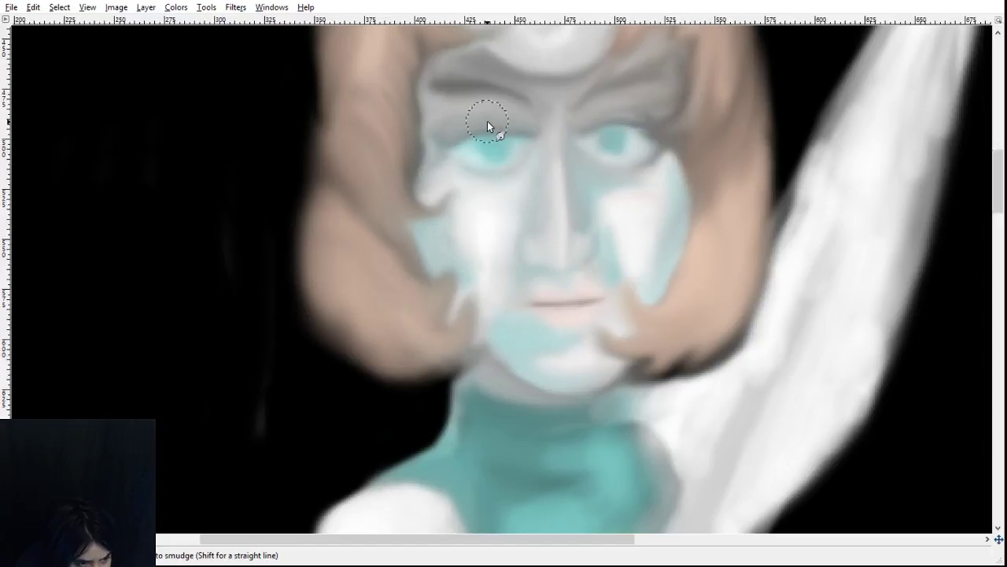
{"action": "mouse_move", "coordinate": [496, 169]}
{"action": "left_mouse_down"}
{"action": "mouse_move", "coordinate": [441, 150]}
{"action": "mouse_move", "coordinate": [453, 164]}
{"action": "mouse_move", "coordinate": [435, 160]}
{"action": "mouse_move", "coordinate": [438, 131]}
{"action": "mouse_move", "coordinate": [443, 156]}
{"action": "mouse_move", "coordinate": [481, 177]}
{"action": "mouse_move", "coordinate": [511, 177]}
{"action": "mouse_move", "coordinate": [566, 148]}
{"action": "mouse_move", "coordinate": [542, 134]}
{"action": "mouse_move", "coordinate": [539, 278]}
{"action": "mouse_move", "coordinate": [621, 124]}
{"action": "mouse_move", "coordinate": [613, 103]}
{"action": "mouse_move", "coordinate": [571, 141]}
{"action": "mouse_move", "coordinate": [611, 119]}
{"action": "mouse_move", "coordinate": [590, 117]}
{"action": "mouse_move", "coordinate": [623, 121]}
{"action": "left_mouse_up"}
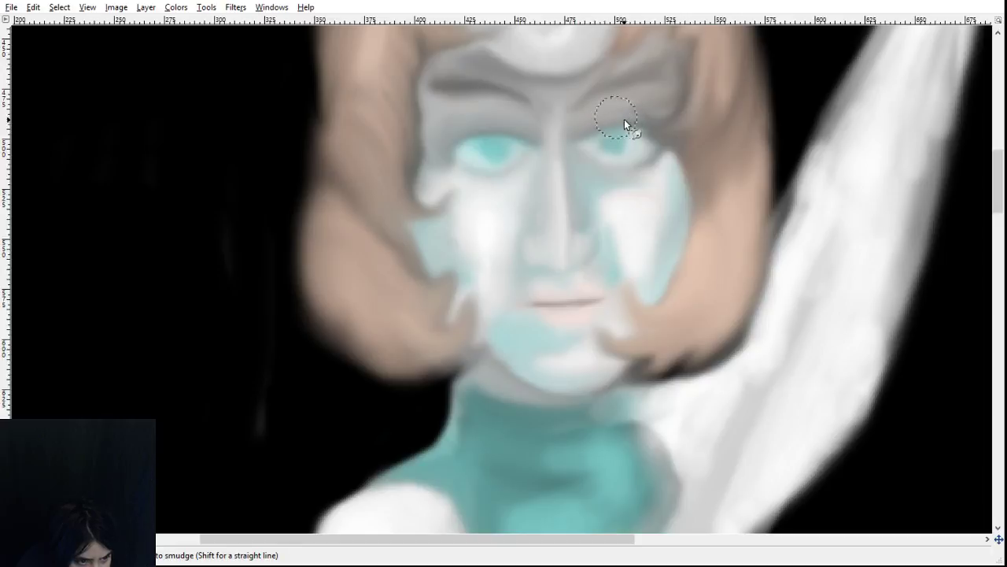
{"action": "left_click_drag", "start_coordinate": [619, 223], "coordinate": [629, 224]}
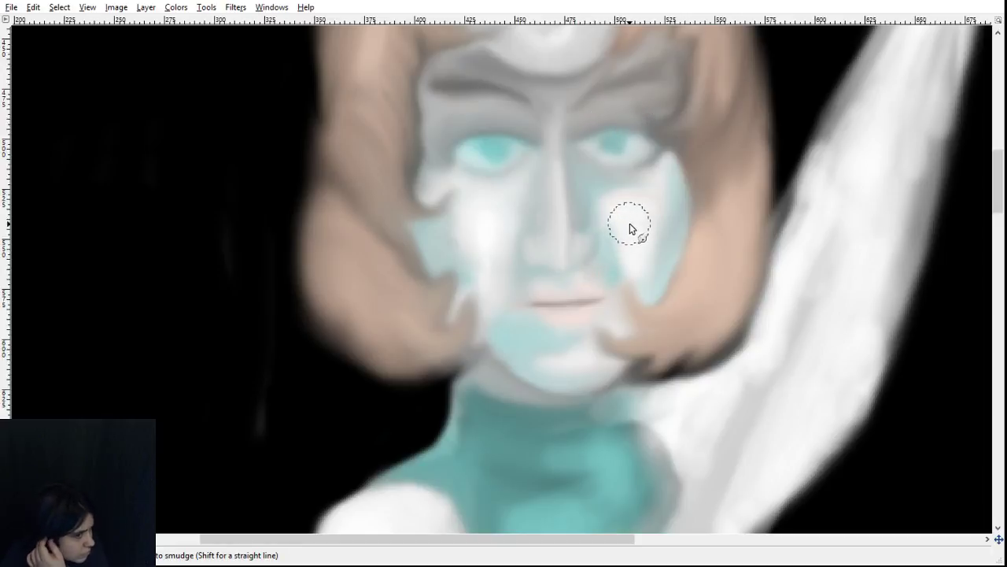
{"action": "left_click_drag", "start_coordinate": [633, 166], "coordinate": [588, 168]}
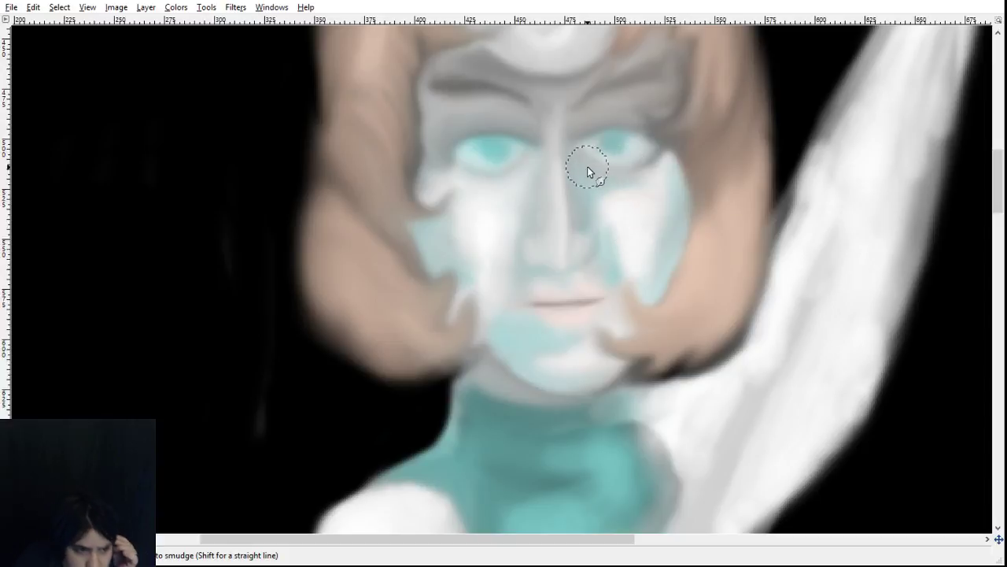
- Smudge the lower edges of both eyes into narrower shapes and blend the right iris into its white
{"action": "left_click_drag", "start_coordinate": [456, 173], "coordinate": [502, 168]}
{"action": "key", "text": "ctrl+z"}
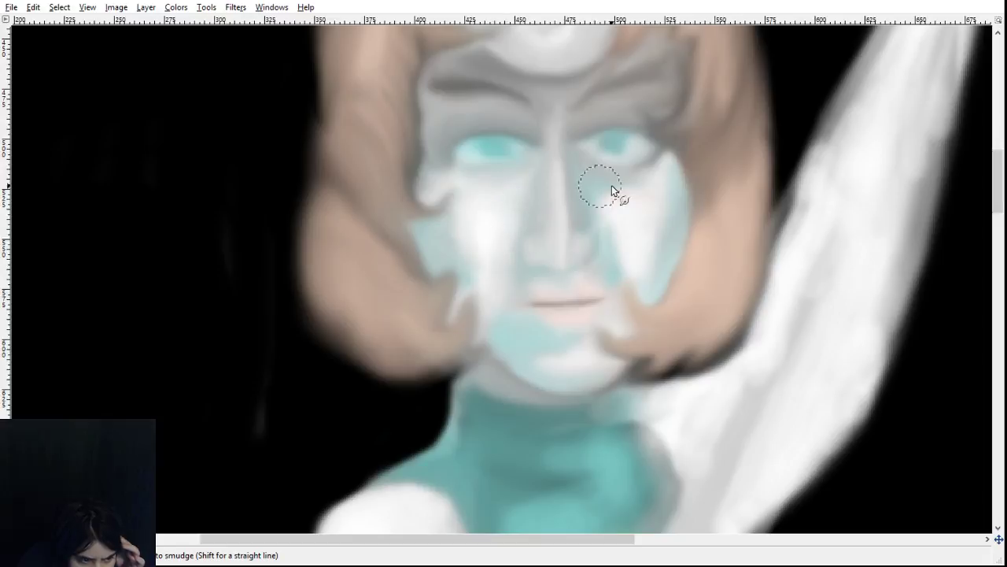
{"action": "mouse_move", "coordinate": [612, 190]}
{"action": "left_mouse_down"}
{"action": "mouse_move", "coordinate": [651, 177]}
{"action": "mouse_move", "coordinate": [617, 164]}
{"action": "mouse_move", "coordinate": [630, 162]}
{"action": "mouse_move", "coordinate": [581, 160]}
{"action": "mouse_move", "coordinate": [653, 165]}
{"action": "mouse_move", "coordinate": [627, 168]}
{"action": "mouse_move", "coordinate": [661, 156]}
{"action": "mouse_move", "coordinate": [629, 182]}
{"action": "mouse_move", "coordinate": [642, 161]}
{"action": "mouse_move", "coordinate": [600, 163]}
{"action": "mouse_move", "coordinate": [631, 164]}
{"action": "mouse_move", "coordinate": [594, 176]}
{"action": "mouse_move", "coordinate": [594, 151]}
{"action": "left_mouse_up"}
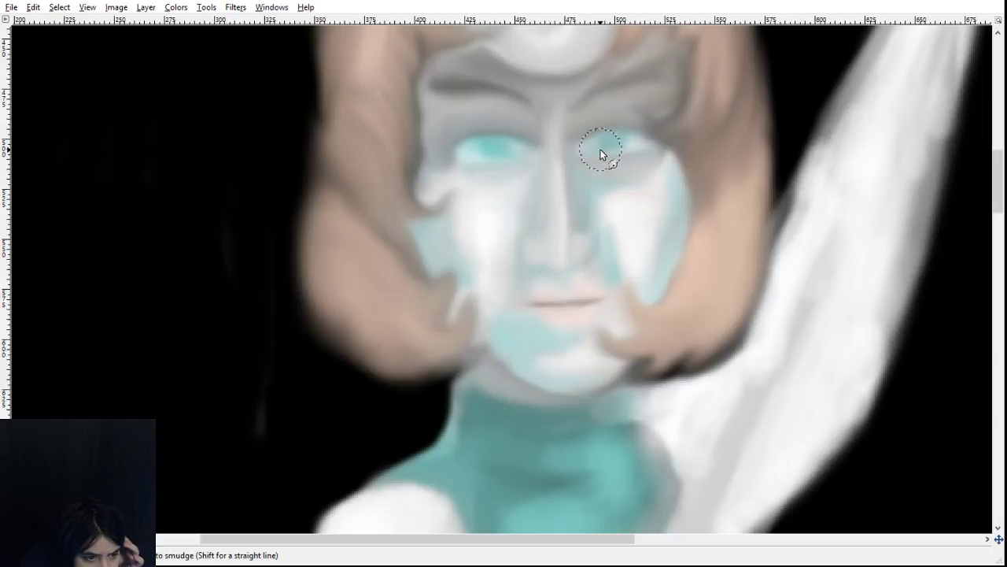
{"action": "left_click_drag", "start_coordinate": [618, 145], "coordinate": [621, 148]}
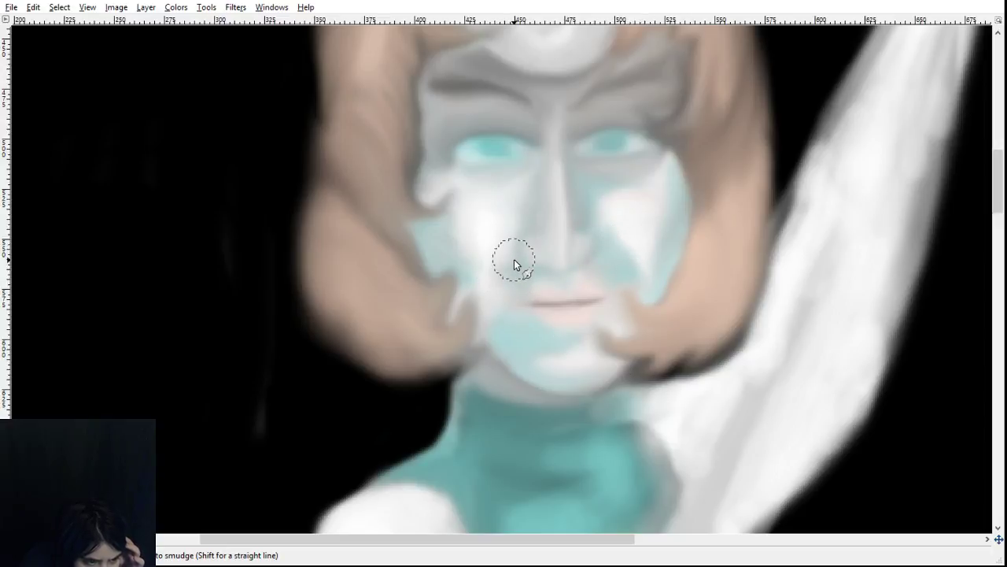
- Blend the left cheek's shading beside the nose and mouth, and soften the dark line between the lips
{"action": "left_click_drag", "start_coordinate": [517, 244], "coordinate": [508, 290]}
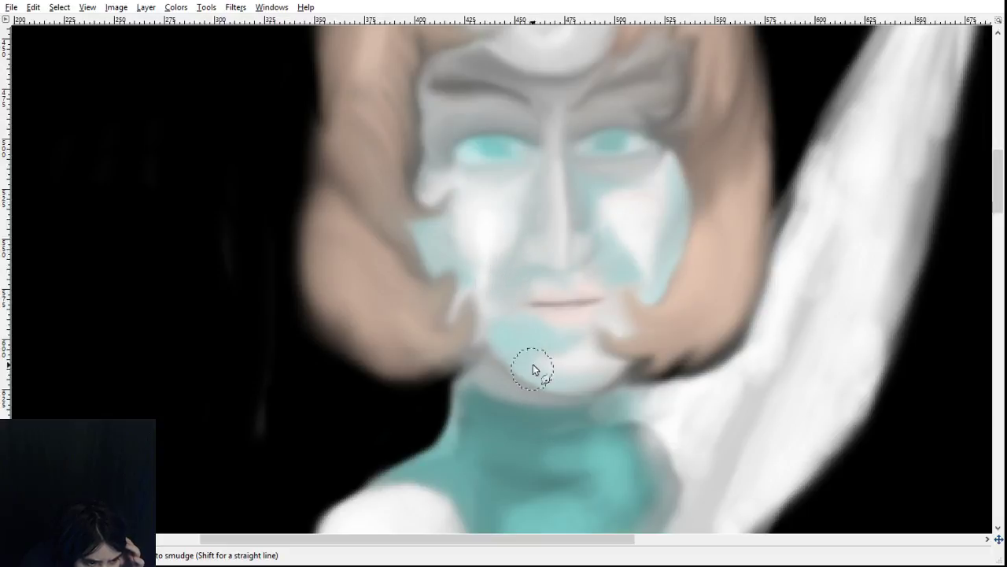
{"action": "mouse_move", "coordinate": [558, 300]}
{"action": "left_mouse_down"}
{"action": "mouse_move", "coordinate": [527, 307]}
{"action": "mouse_move", "coordinate": [545, 317]}
{"action": "mouse_move", "coordinate": [558, 311]}
{"action": "mouse_move", "coordinate": [522, 308]}
{"action": "mouse_move", "coordinate": [524, 368]}
{"action": "mouse_move", "coordinate": [541, 358]}
{"action": "mouse_move", "coordinate": [533, 291]}
{"action": "mouse_move", "coordinate": [526, 306]}
{"action": "mouse_move", "coordinate": [689, 318]}
{"action": "mouse_move", "coordinate": [558, 306]}
{"action": "left_mouse_up"}
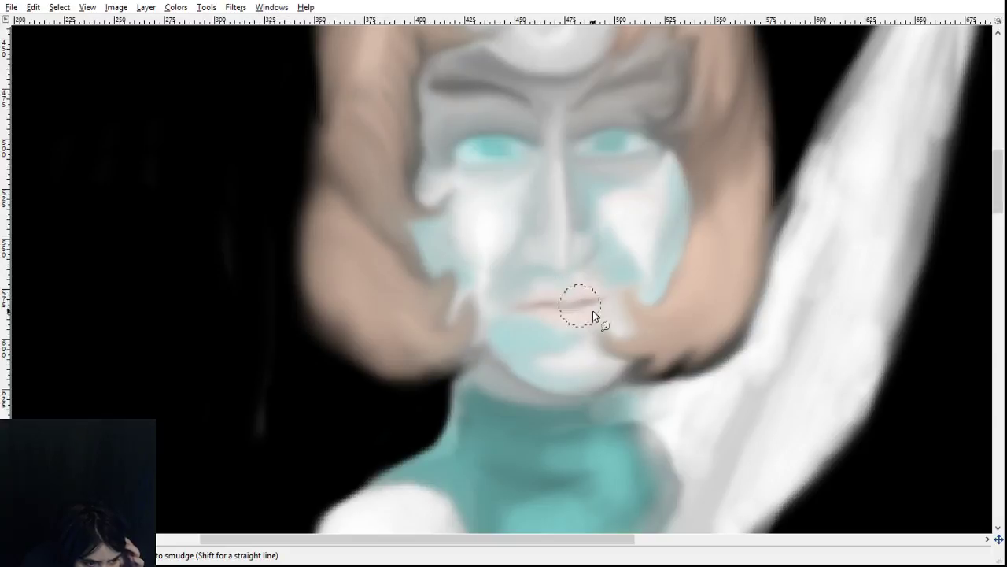
- Smudge the white and teal shading on the right cheek and blend the area between the nose and upper lip
{"action": "mouse_move", "coordinate": [593, 310]}
{"action": "left_mouse_down"}
{"action": "mouse_move", "coordinate": [540, 305]}
{"action": "mouse_move", "coordinate": [605, 310]}
{"action": "mouse_move", "coordinate": [585, 297]}
{"action": "left_mouse_up"}
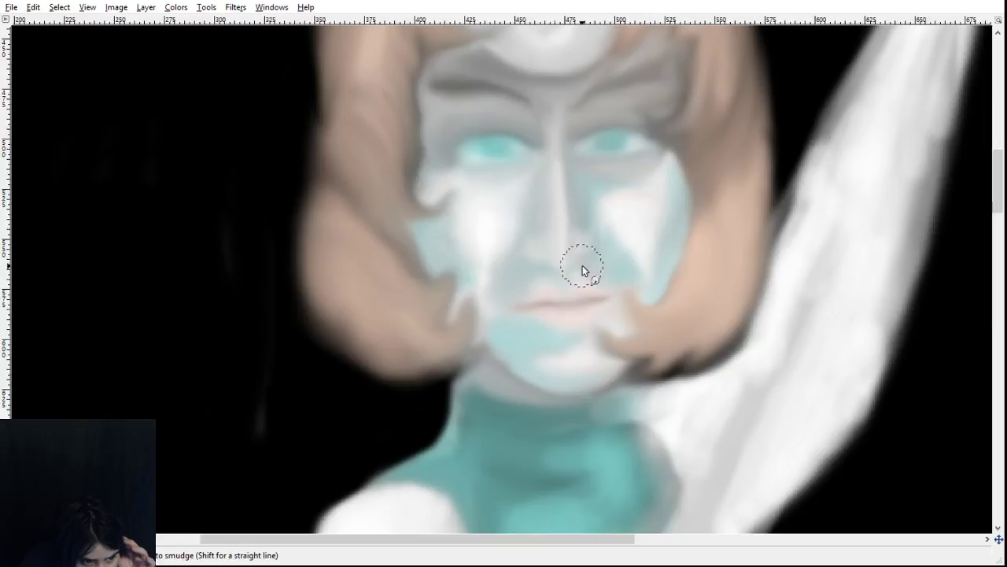
{"action": "left_click_drag", "start_coordinate": [573, 205], "coordinate": [578, 229]}
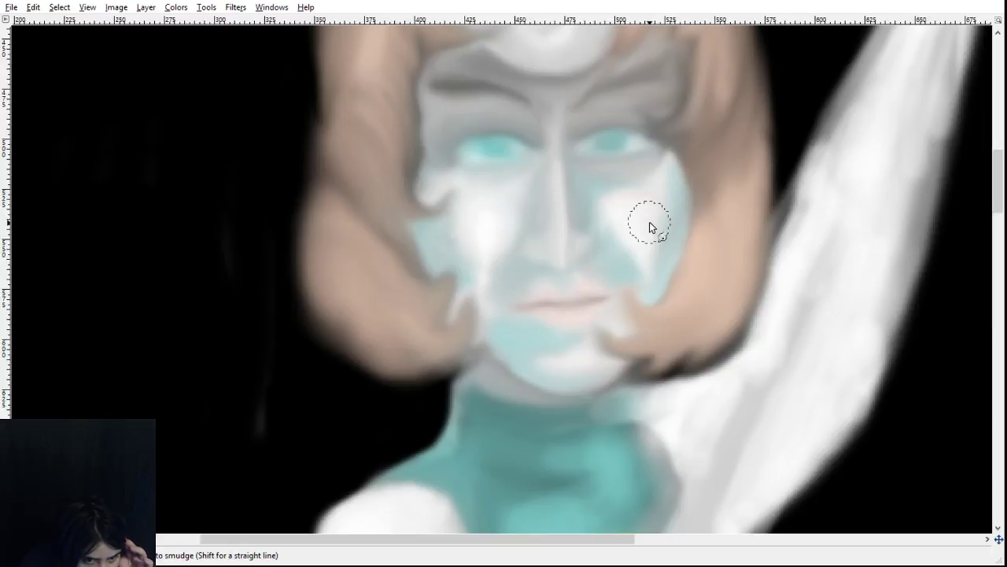
{"action": "mouse_move", "coordinate": [631, 211]}
{"action": "left_mouse_down"}
{"action": "mouse_move", "coordinate": [621, 221]}
{"action": "mouse_move", "coordinate": [601, 196]}
{"action": "mouse_move", "coordinate": [595, 213]}
{"action": "left_mouse_up"}
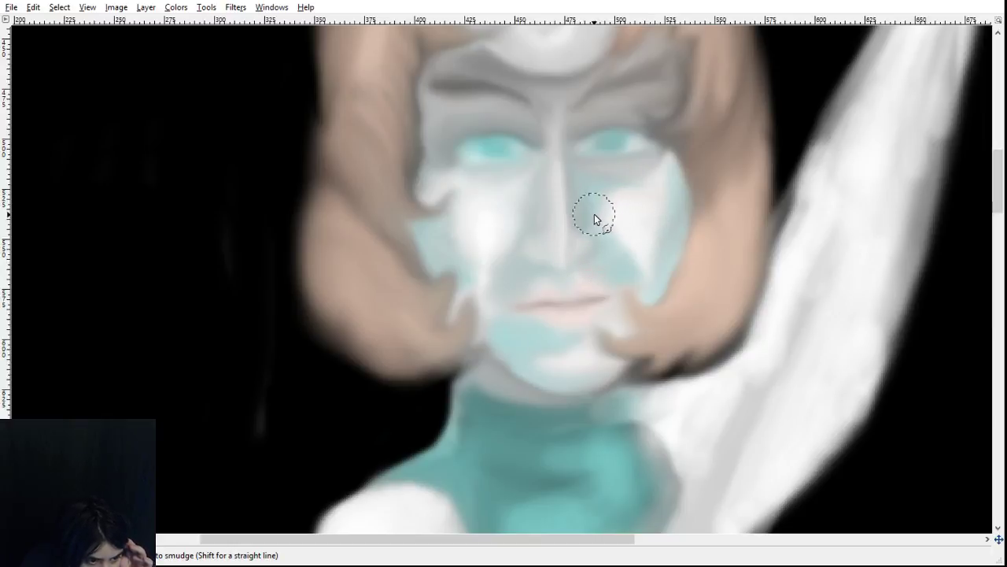
{"action": "mouse_move", "coordinate": [616, 257]}
{"action": "left_mouse_down"}
{"action": "mouse_move", "coordinate": [625, 199]}
{"action": "mouse_move", "coordinate": [607, 195]}
{"action": "mouse_move", "coordinate": [636, 207]}
{"action": "mouse_move", "coordinate": [614, 211]}
{"action": "mouse_move", "coordinate": [617, 225]}
{"action": "mouse_move", "coordinate": [669, 271]}
{"action": "mouse_move", "coordinate": [651, 208]}
{"action": "mouse_move", "coordinate": [632, 192]}
{"action": "mouse_move", "coordinate": [648, 184]}
{"action": "mouse_move", "coordinate": [650, 238]}
{"action": "left_mouse_up"}
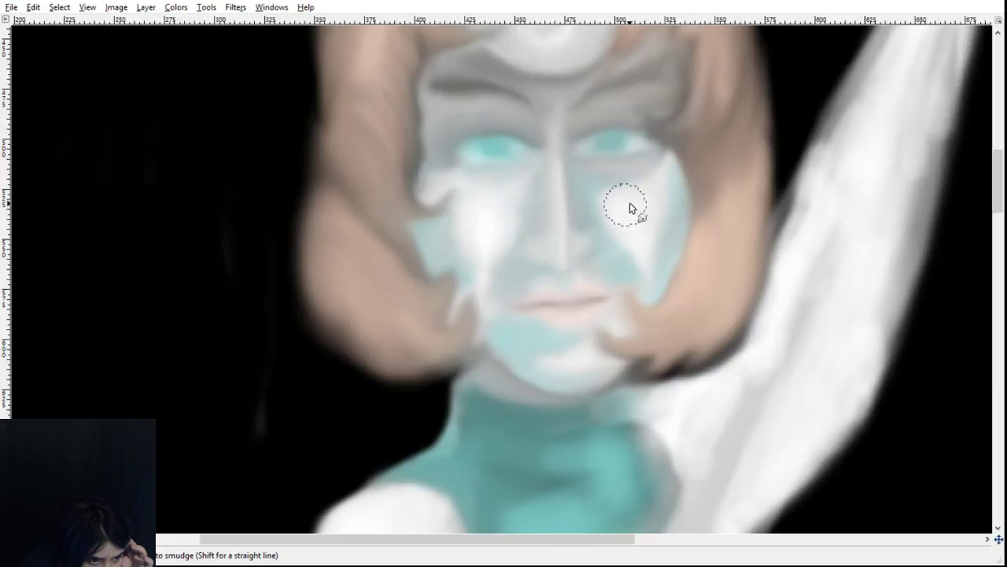
{"action": "mouse_move", "coordinate": [640, 180]}
{"action": "left_mouse_down"}
{"action": "mouse_move", "coordinate": [607, 179]}
{"action": "mouse_move", "coordinate": [654, 171]}
{"action": "mouse_move", "coordinate": [631, 192]}
{"action": "mouse_move", "coordinate": [653, 180]}
{"action": "mouse_move", "coordinate": [614, 185]}
{"action": "mouse_move", "coordinate": [622, 196]}
{"action": "mouse_move", "coordinate": [666, 169]}
{"action": "left_mouse_up"}
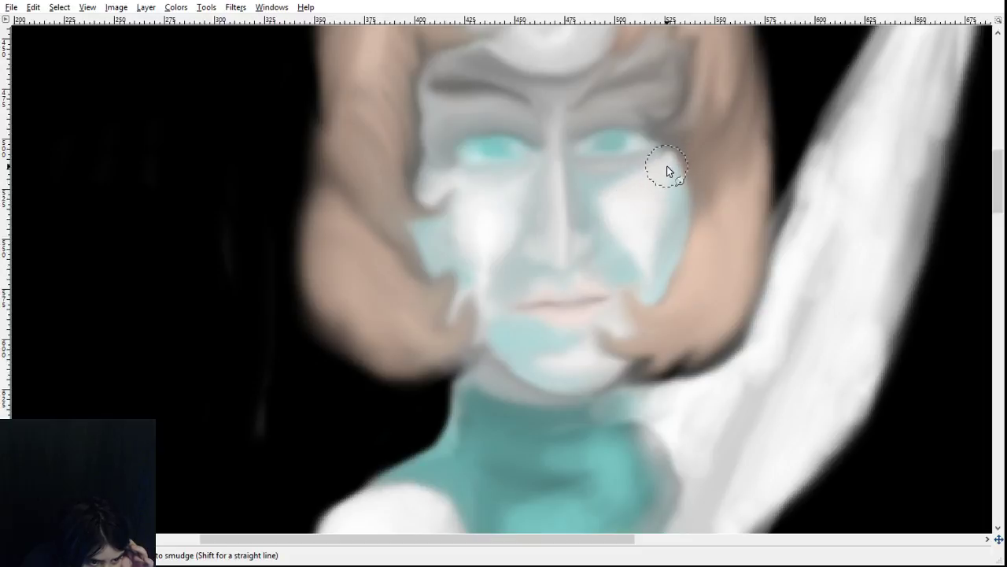
{"action": "mouse_move", "coordinate": [583, 271]}
{"action": "left_mouse_down"}
{"action": "mouse_move", "coordinate": [641, 197]}
{"action": "mouse_move", "coordinate": [616, 288]}
{"action": "mouse_move", "coordinate": [598, 308]}
{"action": "mouse_move", "coordinate": [603, 249]}
{"action": "left_mouse_up"}
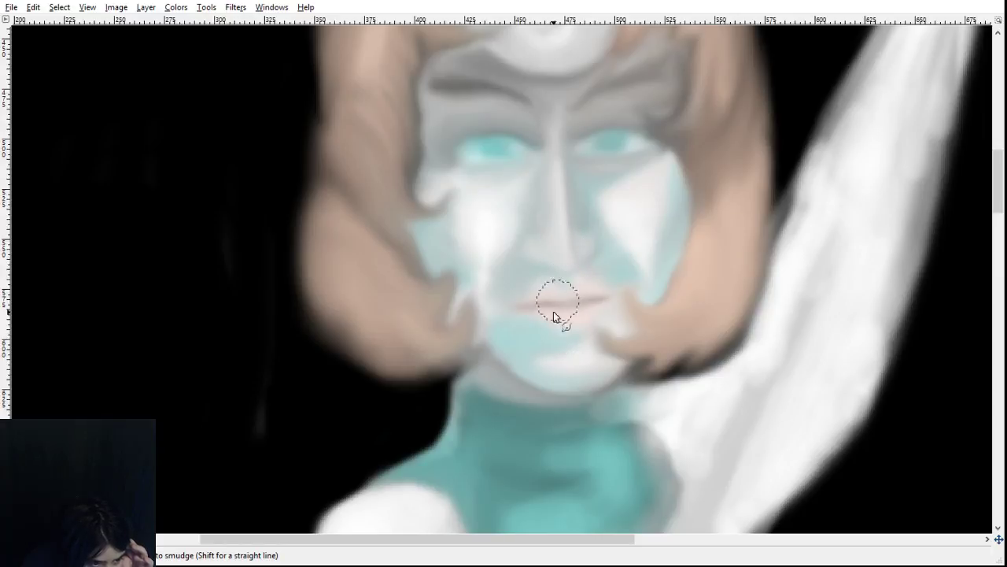
{"action": "mouse_move", "coordinate": [558, 271]}
{"action": "left_mouse_down"}
{"action": "mouse_move", "coordinate": [560, 249]}
{"action": "mouse_move", "coordinate": [542, 228]}
{"action": "mouse_move", "coordinate": [548, 258]}
{"action": "left_mouse_up"}
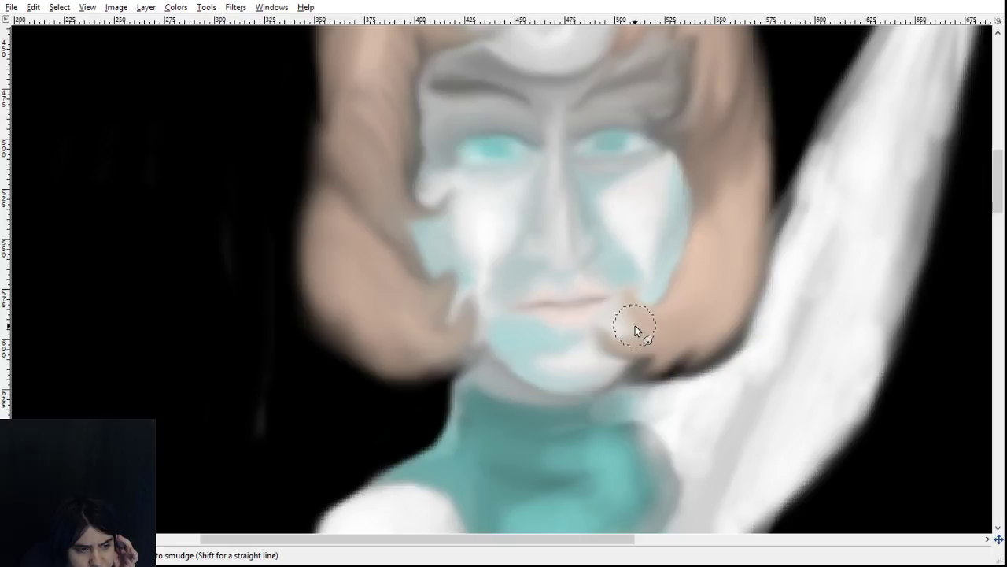
- Soften the area beneath the right eye and smudge the left corner of the mouth upward into a slight smile
{"action": "left_click_drag", "start_coordinate": [636, 330], "coordinate": [627, 310]}
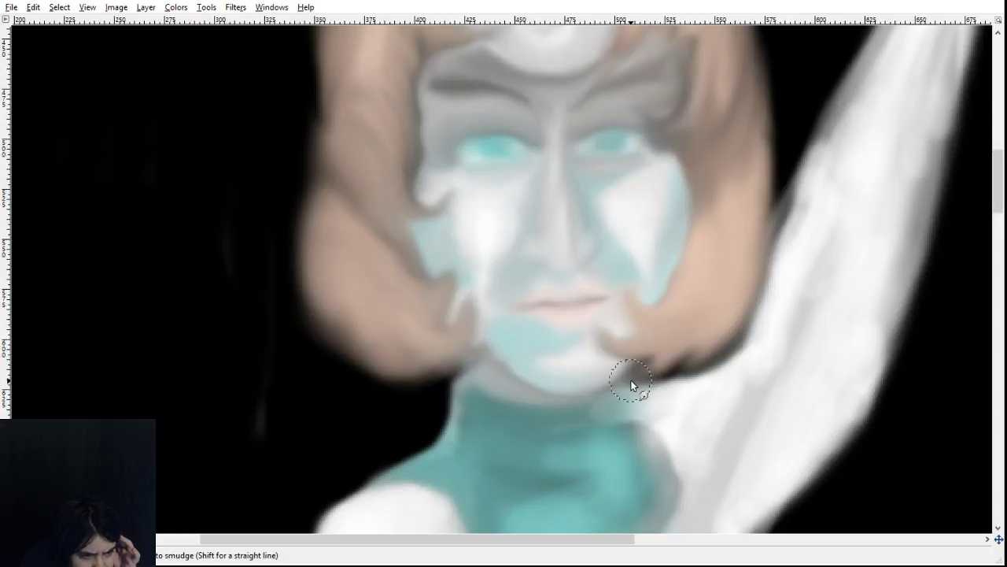
{"action": "left_click_drag", "start_coordinate": [631, 381], "coordinate": [631, 382]}
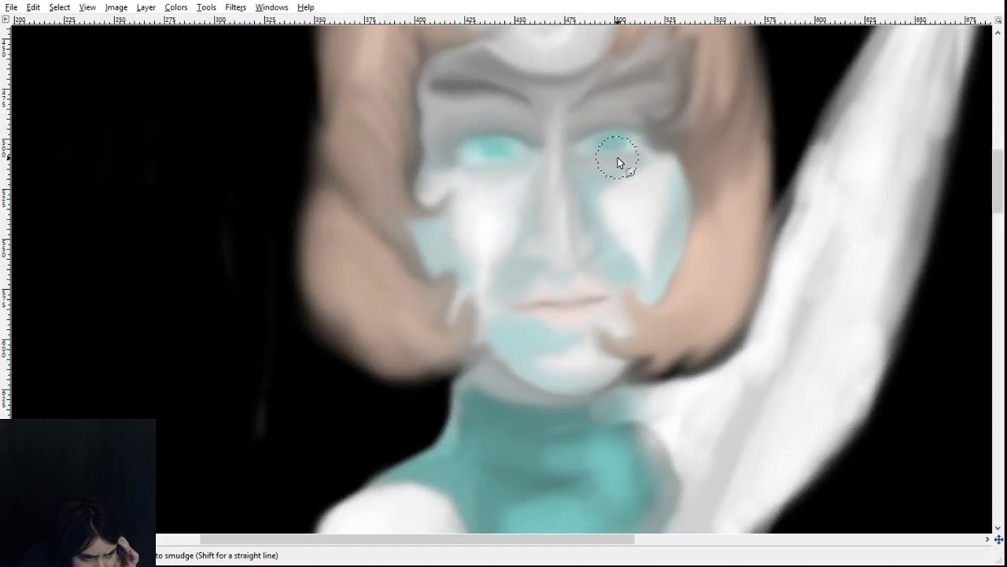
{"action": "mouse_move", "coordinate": [618, 157]}
{"action": "left_mouse_down"}
{"action": "mouse_move", "coordinate": [635, 156]}
{"action": "mouse_move", "coordinate": [602, 158]}
{"action": "left_mouse_up"}
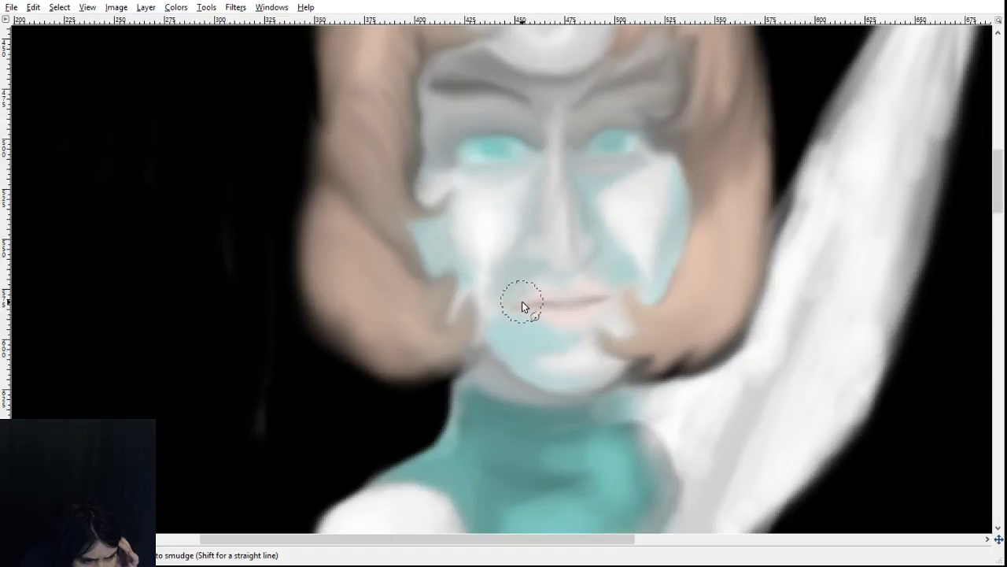
{"action": "mouse_move", "coordinate": [522, 300]}
{"action": "left_mouse_down"}
{"action": "mouse_move", "coordinate": [523, 312]}
{"action": "mouse_move", "coordinate": [516, 300]}
{"action": "mouse_move", "coordinate": [535, 301]}
{"action": "left_mouse_up"}
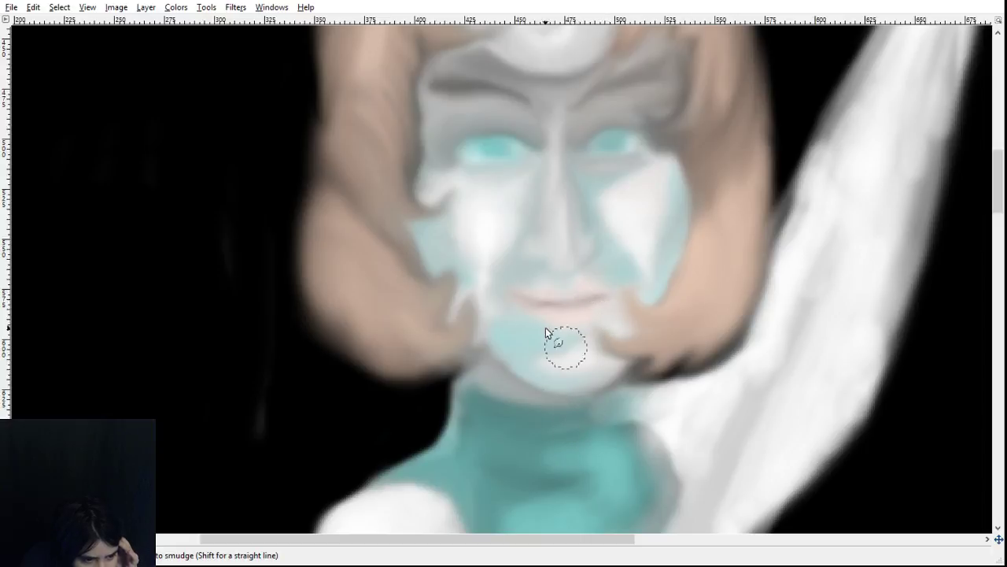
{"action": "mouse_move", "coordinate": [512, 278]}
{"action": "left_mouse_down"}
{"action": "mouse_move", "coordinate": [507, 255]}
{"action": "mouse_move", "coordinate": [494, 257]}
{"action": "mouse_move", "coordinate": [504, 254]}
{"action": "mouse_move", "coordinate": [491, 285]}
{"action": "left_mouse_up"}
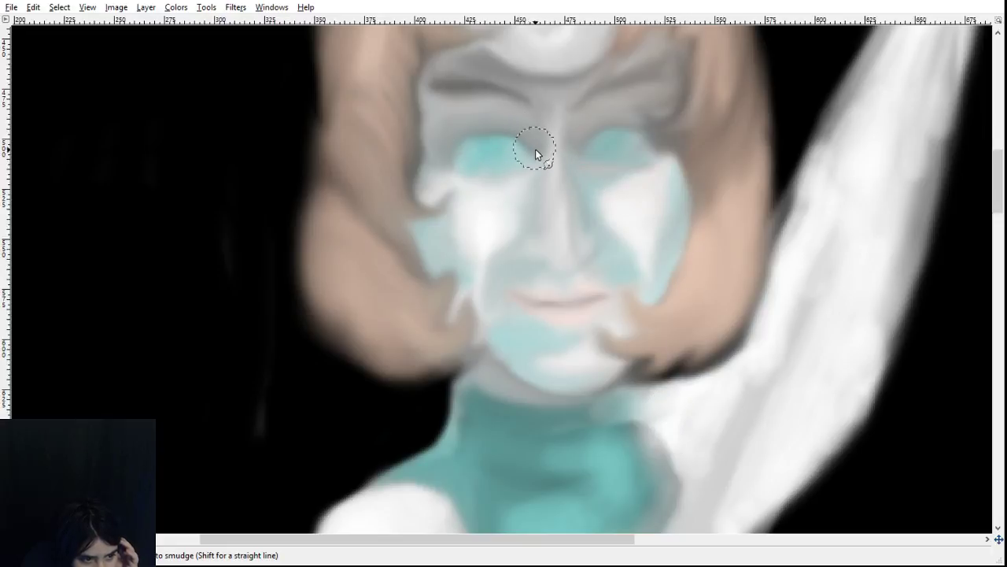
- Smudge grey shading around the inner corners of the teal eyes and blend it along the bridge of the nose
{"action": "left_click_drag", "start_coordinate": [532, 149], "coordinate": [482, 135]}
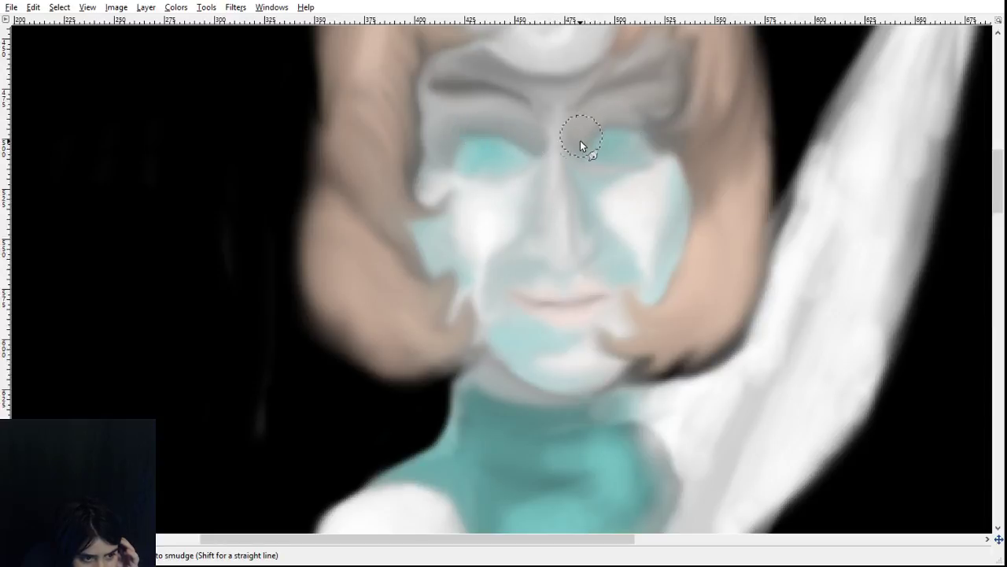
{"action": "mouse_move", "coordinate": [580, 142]}
{"action": "left_mouse_down"}
{"action": "mouse_move", "coordinate": [525, 135]}
{"action": "mouse_move", "coordinate": [545, 131]}
{"action": "mouse_move", "coordinate": [548, 186]}
{"action": "mouse_move", "coordinate": [578, 184]}
{"action": "mouse_move", "coordinate": [600, 128]}
{"action": "mouse_move", "coordinate": [586, 127]}
{"action": "mouse_move", "coordinate": [570, 166]}
{"action": "mouse_move", "coordinate": [575, 131]}
{"action": "mouse_move", "coordinate": [561, 149]}
{"action": "mouse_move", "coordinate": [556, 124]}
{"action": "left_mouse_up"}
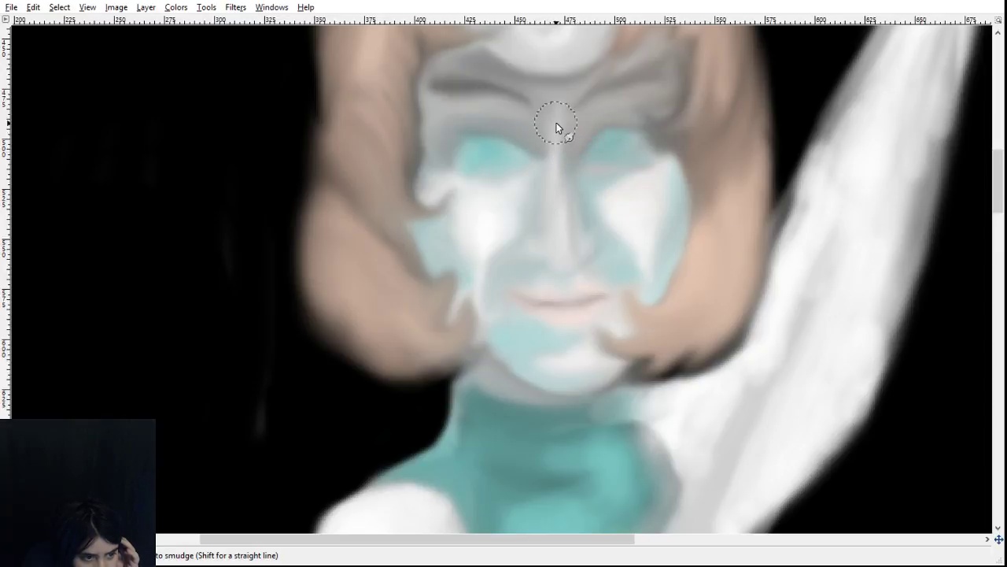
{"action": "mouse_move", "coordinate": [555, 207]}
{"action": "left_mouse_down"}
{"action": "mouse_move", "coordinate": [551, 144]}
{"action": "mouse_move", "coordinate": [556, 206]}
{"action": "left_mouse_up"}
{"action": "left_click_drag", "start_coordinate": [557, 161], "coordinate": [567, 274]}
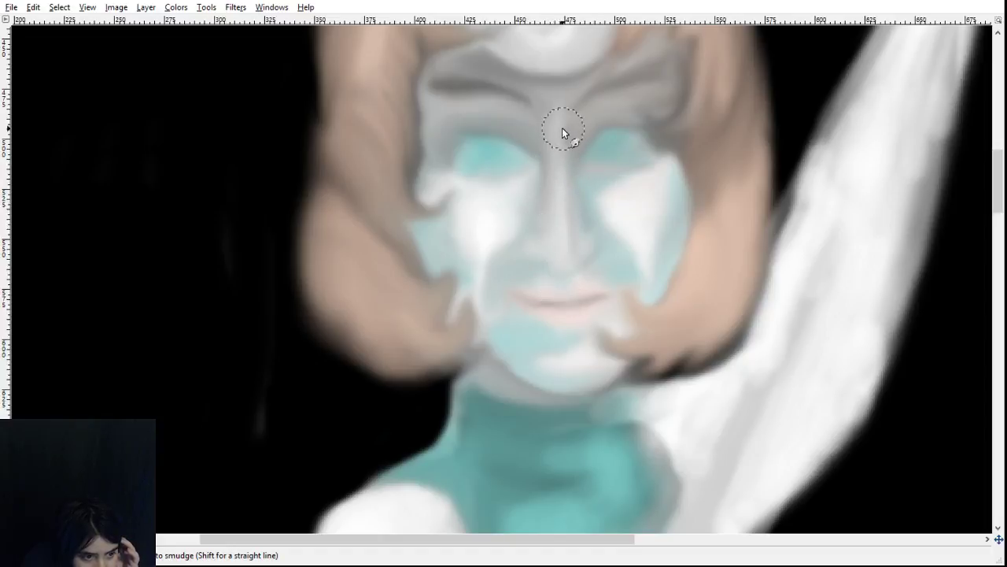
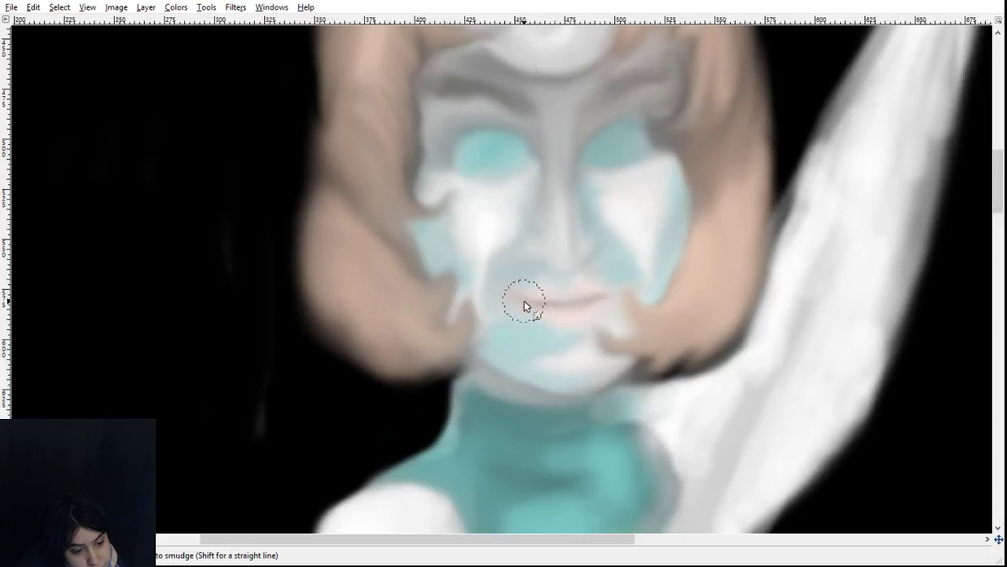
- Smudge the lips toward the right and blend the white of the left cheek outward toward the hair
{"action": "mouse_move", "coordinate": [524, 300]}
{"action": "left_mouse_down"}
{"action": "mouse_move", "coordinate": [586, 363]}
{"action": "mouse_move", "coordinate": [591, 282]}
{"action": "left_mouse_up"}
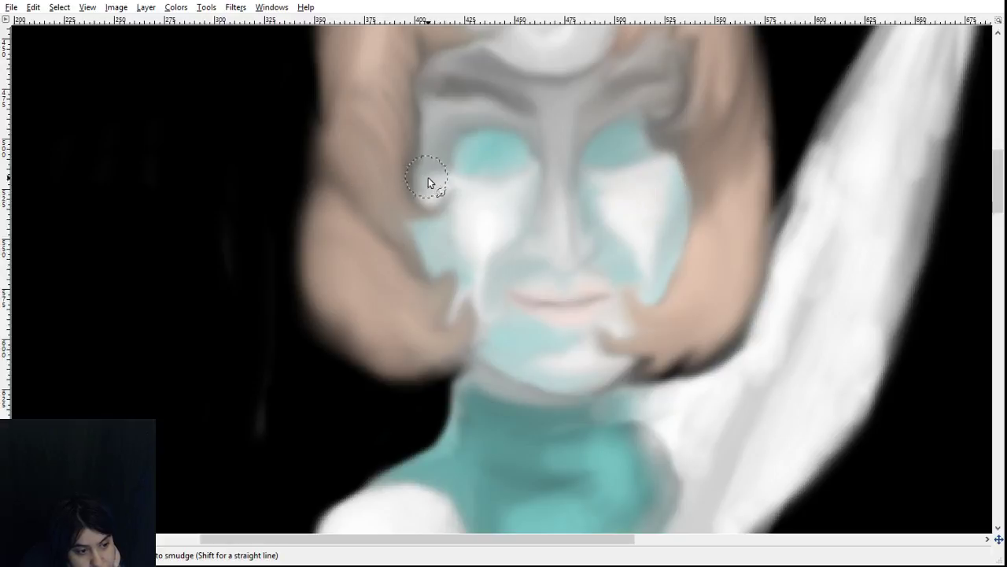
{"action": "left_click_drag", "start_coordinate": [440, 175], "coordinate": [425, 179]}
{"action": "mouse_move", "coordinate": [474, 213]}
{"action": "left_mouse_down"}
{"action": "mouse_move", "coordinate": [446, 189]}
{"action": "mouse_move", "coordinate": [459, 211]}
{"action": "mouse_move", "coordinate": [442, 205]}
{"action": "mouse_move", "coordinate": [440, 177]}
{"action": "left_mouse_up"}
{"action": "mouse_move", "coordinate": [477, 260]}
{"action": "left_mouse_down"}
{"action": "mouse_move", "coordinate": [476, 220]}
{"action": "mouse_move", "coordinate": [447, 213]}
{"action": "mouse_move", "coordinate": [464, 207]}
{"action": "mouse_move", "coordinate": [461, 236]}
{"action": "left_mouse_up"}
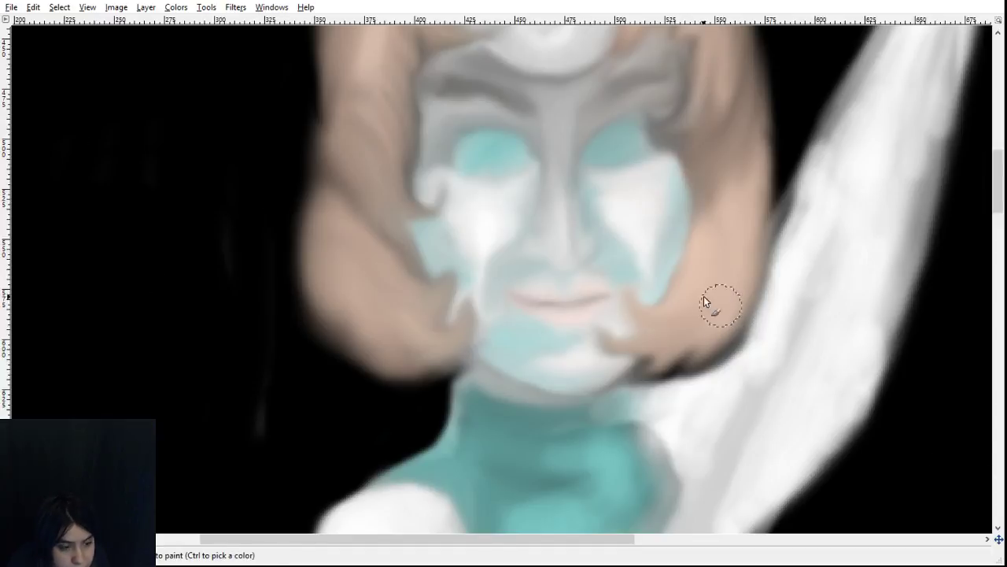
- Paint soft white highlights on the lower nose, between the eyebrows and above the left eyebrow
{"action": "left_click", "coordinate": [557, 244]}
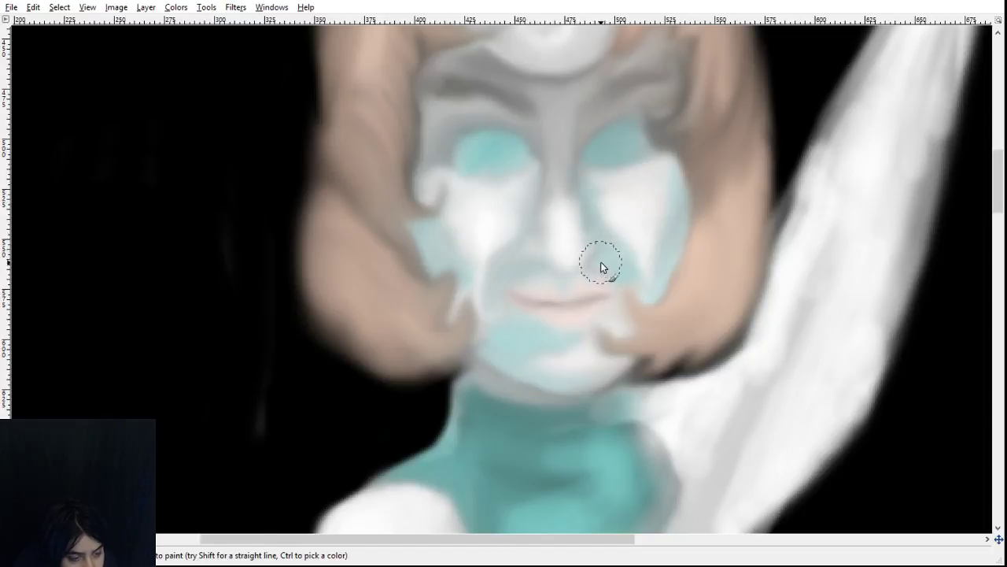
{"action": "scroll", "coordinate": [601, 262], "scroll_direction": "up", "scroll_amount": 5}
{"action": "scroll", "coordinate": [600, 262], "scroll_direction": "down", "scroll_amount": 5}
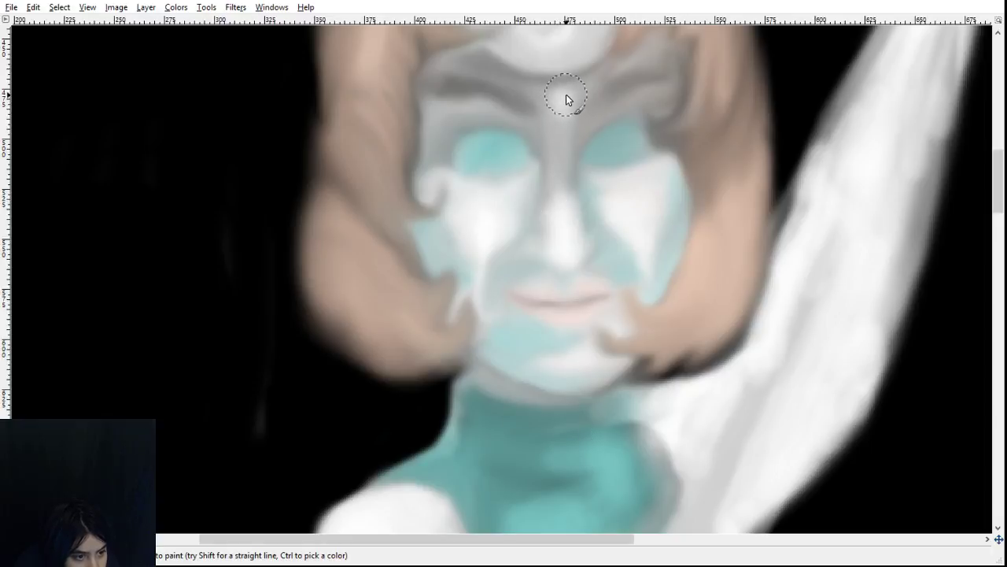
{"action": "scroll", "coordinate": [556, 251], "scroll_direction": "up", "scroll_amount": 3}
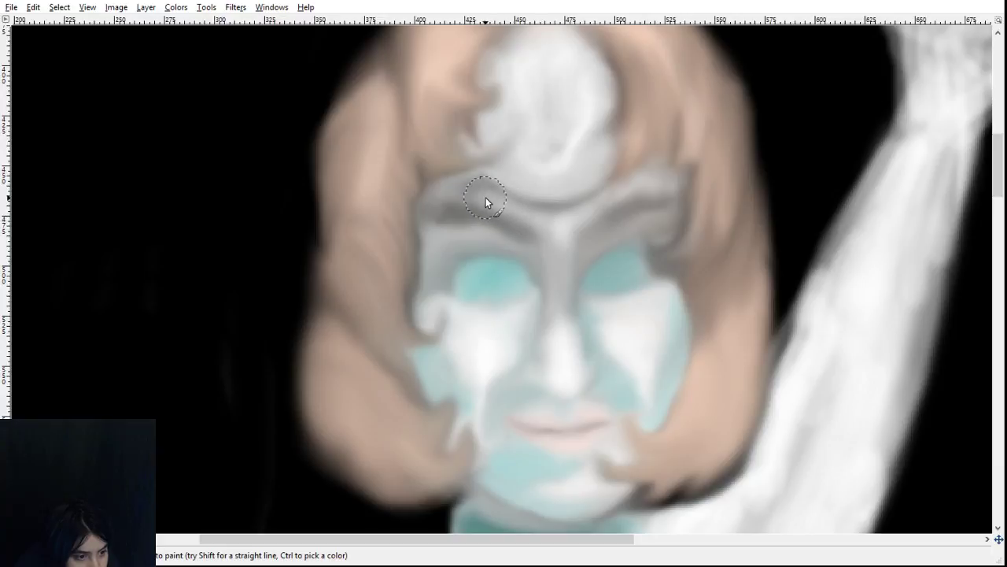
{"action": "left_click_drag", "start_coordinate": [441, 196], "coordinate": [479, 194]}
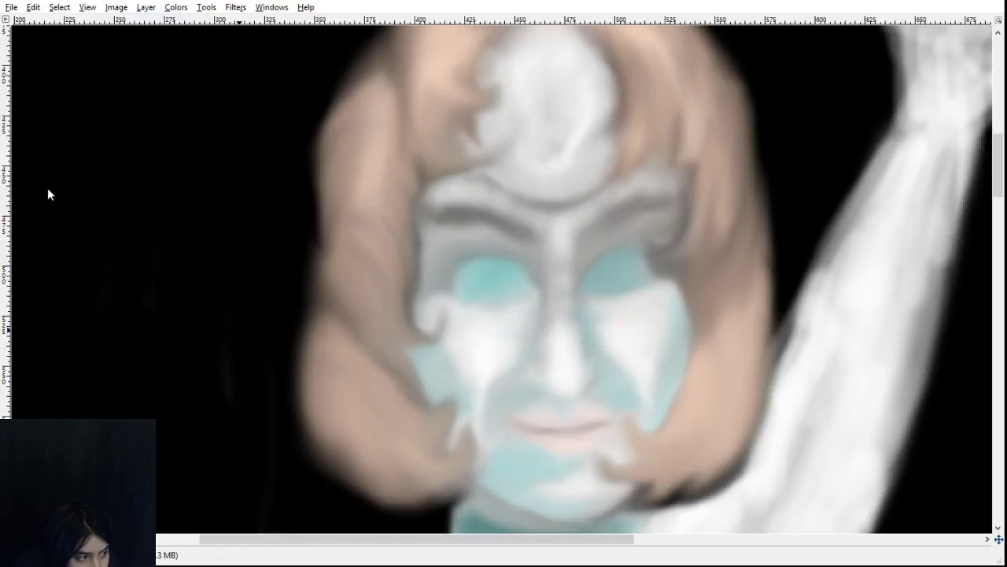
- Smudge the white nose highlight into the bridge and nostrils, and flatten the lower edges of the teal eyes
{"action": "left_click_drag", "start_coordinate": [561, 258], "coordinate": [570, 274]}
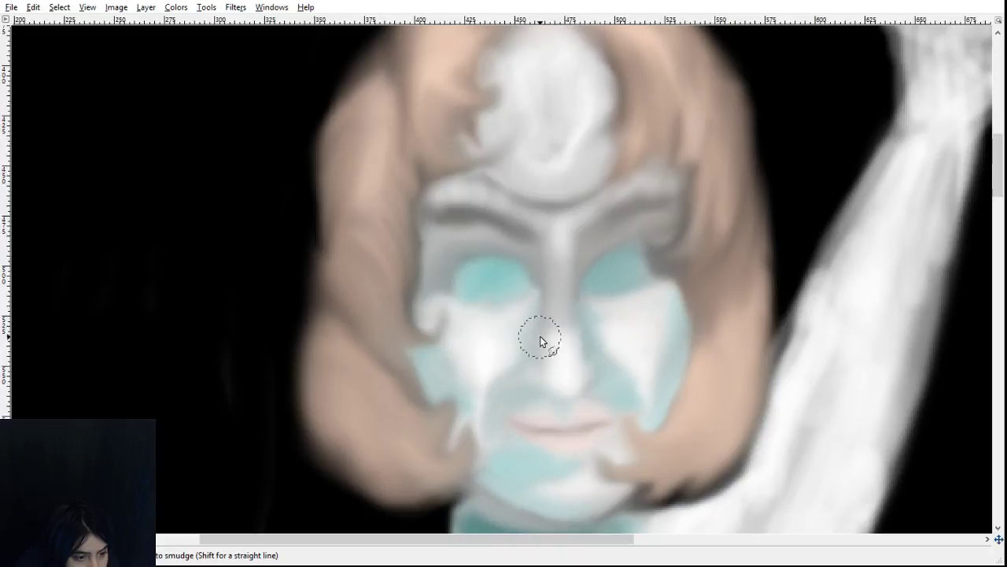
{"action": "left_click_drag", "start_coordinate": [567, 350], "coordinate": [564, 321]}
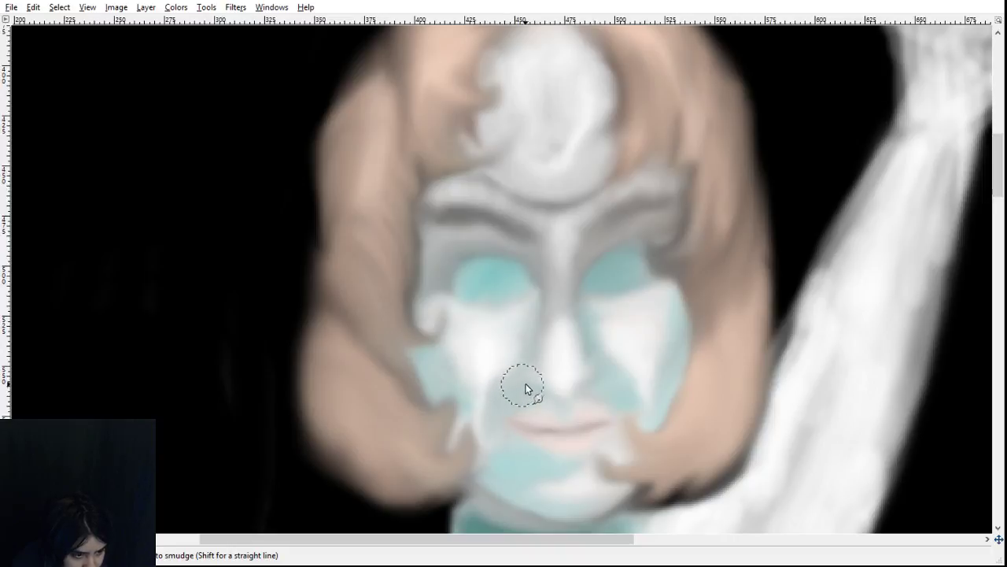
{"action": "left_click_drag", "start_coordinate": [529, 371], "coordinate": [554, 370]}
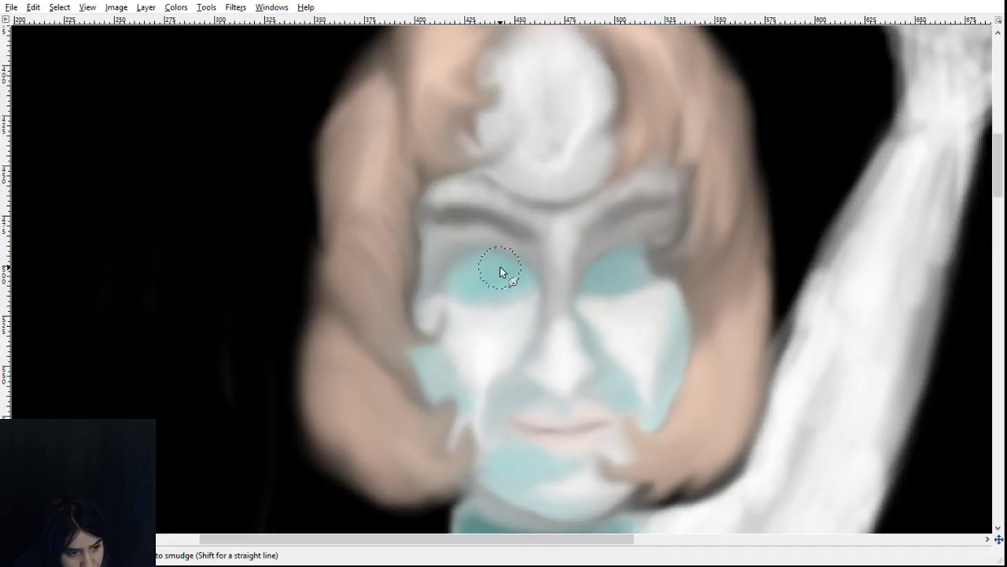
{"action": "mouse_move", "coordinate": [524, 286]}
{"action": "left_mouse_down"}
{"action": "mouse_move", "coordinate": [499, 311]}
{"action": "mouse_move", "coordinate": [522, 313]}
{"action": "mouse_move", "coordinate": [448, 312]}
{"action": "mouse_move", "coordinate": [492, 307]}
{"action": "mouse_move", "coordinate": [489, 315]}
{"action": "mouse_move", "coordinate": [493, 305]}
{"action": "mouse_move", "coordinate": [508, 321]}
{"action": "mouse_move", "coordinate": [522, 304]}
{"action": "mouse_move", "coordinate": [464, 349]}
{"action": "mouse_move", "coordinate": [443, 312]}
{"action": "mouse_move", "coordinate": [429, 313]}
{"action": "mouse_move", "coordinate": [440, 324]}
{"action": "mouse_move", "coordinate": [430, 311]}
{"action": "mouse_move", "coordinate": [433, 333]}
{"action": "mouse_move", "coordinate": [450, 323]}
{"action": "mouse_move", "coordinate": [445, 352]}
{"action": "mouse_move", "coordinate": [448, 315]}
{"action": "mouse_move", "coordinate": [477, 318]}
{"action": "mouse_move", "coordinate": [454, 306]}
{"action": "mouse_move", "coordinate": [498, 316]}
{"action": "mouse_move", "coordinate": [446, 312]}
{"action": "mouse_move", "coordinate": [496, 324]}
{"action": "left_mouse_up"}
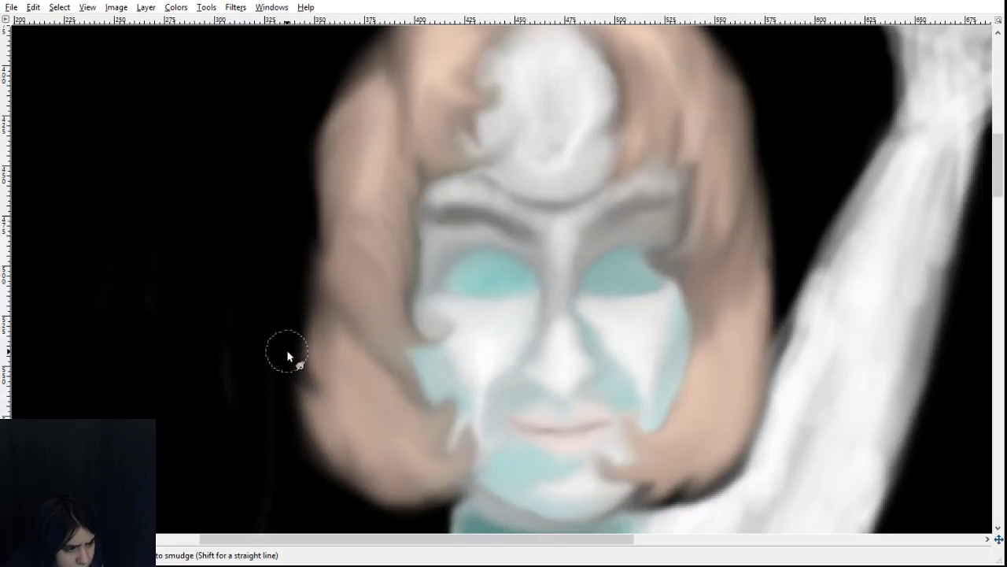
- Smudge the black background into the hair's left side to narrow its outline and smooth the lower curl
{"action": "mouse_move", "coordinate": [311, 315]}
{"action": "left_mouse_down"}
{"action": "mouse_move", "coordinate": [310, 399]}
{"action": "mouse_move", "coordinate": [296, 391]}
{"action": "mouse_move", "coordinate": [339, 418]}
{"action": "mouse_move", "coordinate": [309, 421]}
{"action": "mouse_move", "coordinate": [292, 438]}
{"action": "mouse_move", "coordinate": [341, 435]}
{"action": "mouse_move", "coordinate": [309, 435]}
{"action": "mouse_move", "coordinate": [366, 456]}
{"action": "mouse_move", "coordinate": [324, 478]}
{"action": "mouse_move", "coordinate": [382, 472]}
{"action": "left_mouse_up"}
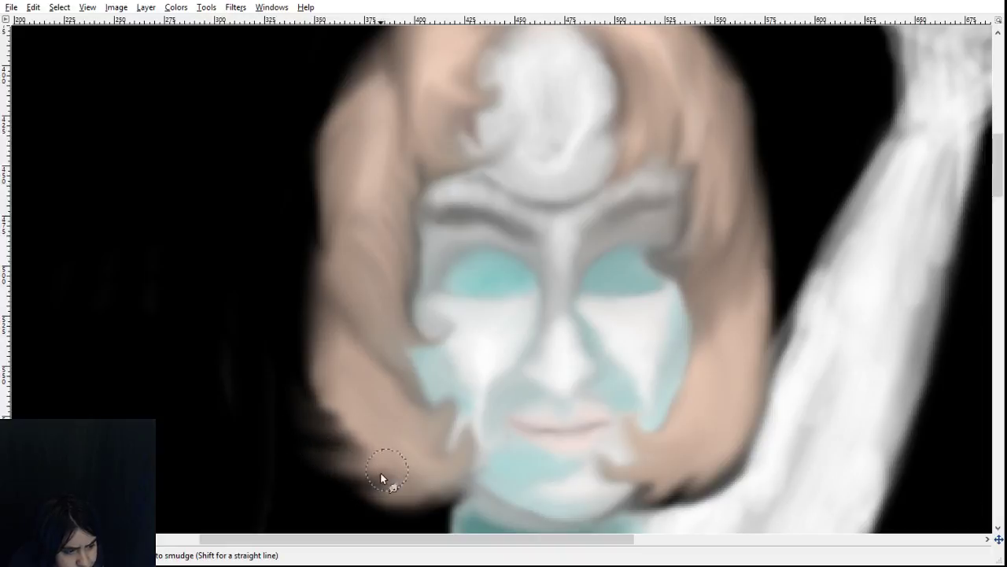
{"action": "mouse_move", "coordinate": [373, 512]}
{"action": "left_mouse_down"}
{"action": "mouse_move", "coordinate": [399, 513]}
{"action": "mouse_move", "coordinate": [433, 492]}
{"action": "mouse_move", "coordinate": [344, 507]}
{"action": "mouse_move", "coordinate": [394, 491]}
{"action": "mouse_move", "coordinate": [319, 445]}
{"action": "mouse_move", "coordinate": [360, 466]}
{"action": "mouse_move", "coordinate": [265, 390]}
{"action": "mouse_move", "coordinate": [322, 440]}
{"action": "mouse_move", "coordinate": [286, 359]}
{"action": "mouse_move", "coordinate": [304, 364]}
{"action": "mouse_move", "coordinate": [339, 295]}
{"action": "mouse_move", "coordinate": [303, 226]}
{"action": "mouse_move", "coordinate": [337, 310]}
{"action": "mouse_move", "coordinate": [270, 208]}
{"action": "left_mouse_up"}
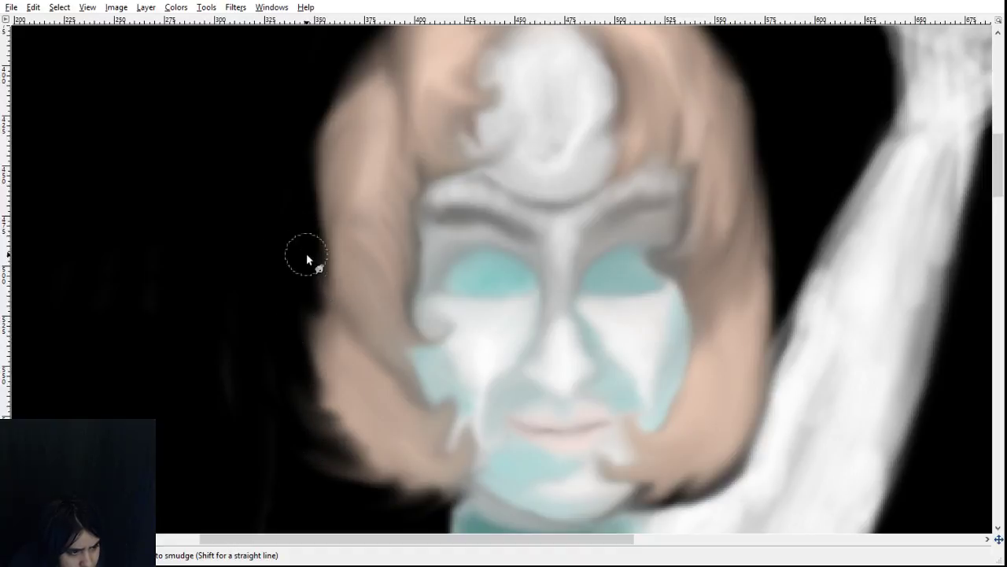
{"action": "mouse_move", "coordinate": [293, 287]}
{"action": "left_mouse_down"}
{"action": "mouse_move", "coordinate": [325, 350]}
{"action": "mouse_move", "coordinate": [315, 364]}
{"action": "mouse_move", "coordinate": [332, 388]}
{"action": "mouse_move", "coordinate": [328, 407]}
{"action": "left_mouse_up"}
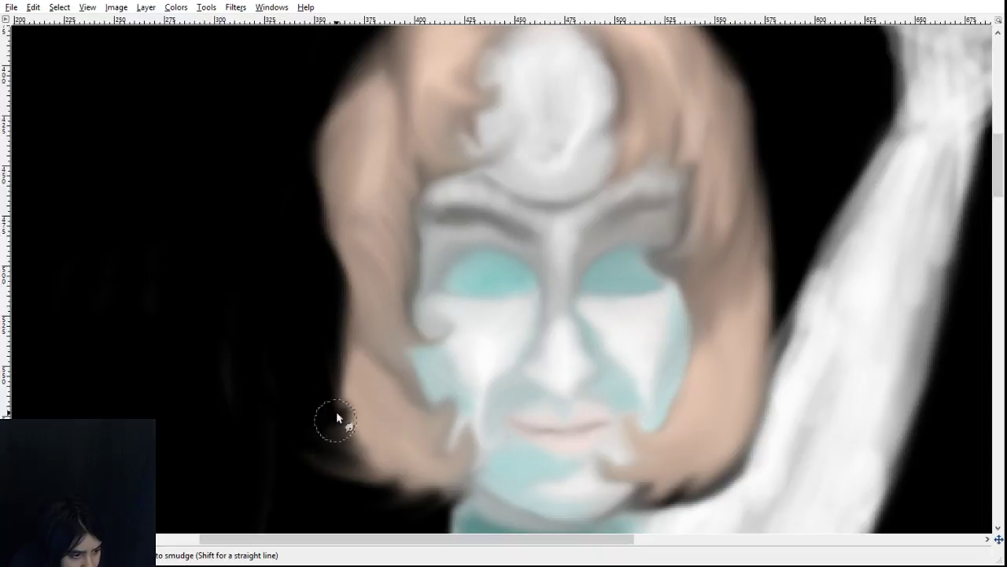
{"action": "left_click_drag", "start_coordinate": [313, 447], "coordinate": [372, 477]}
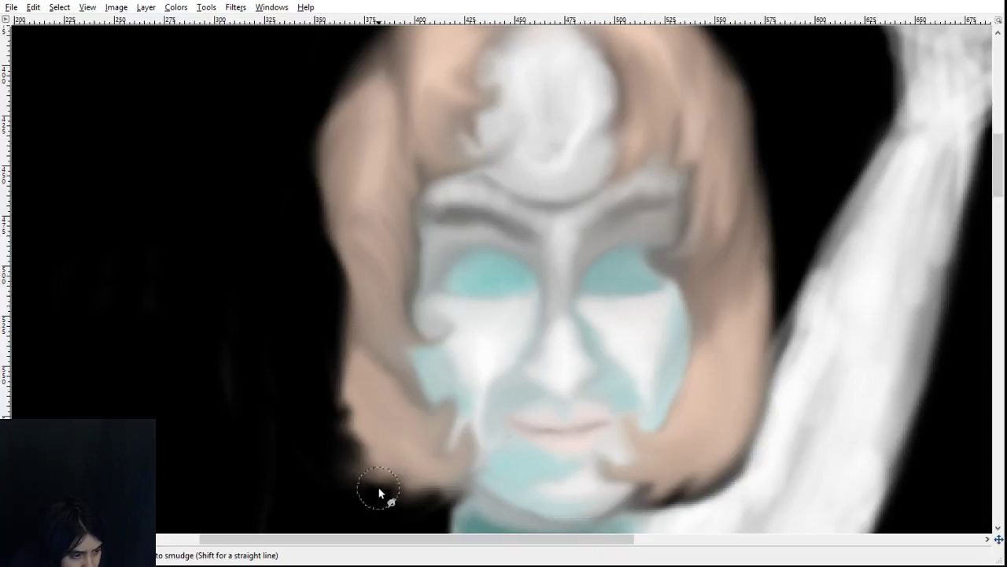
{"action": "left_click_drag", "start_coordinate": [308, 447], "coordinate": [421, 497]}
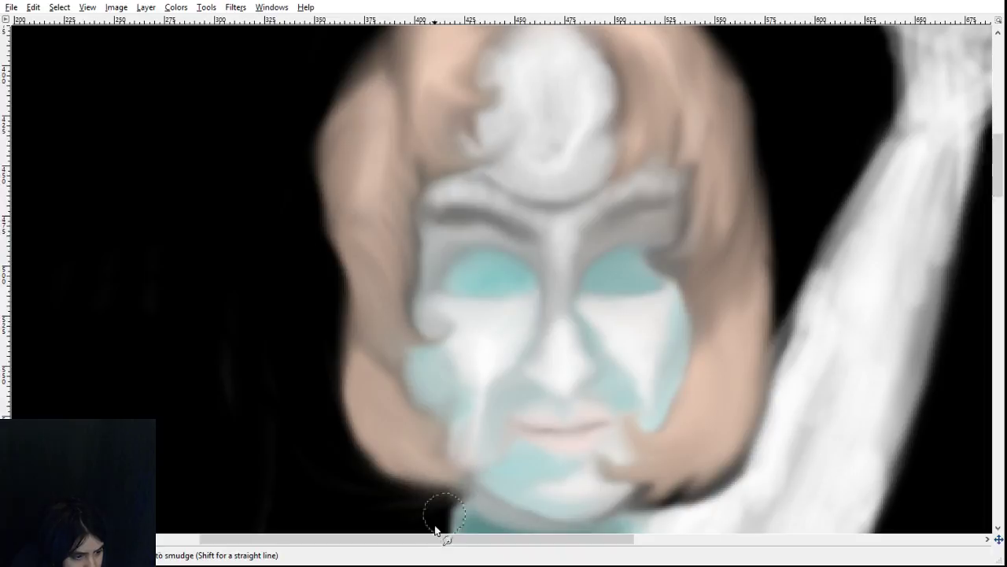
- Smudge the left jawline where the hair meets the neck to blend and define the edge of the face
{"action": "scroll", "coordinate": [473, 471], "scroll_direction": "down", "scroll_amount": 3}
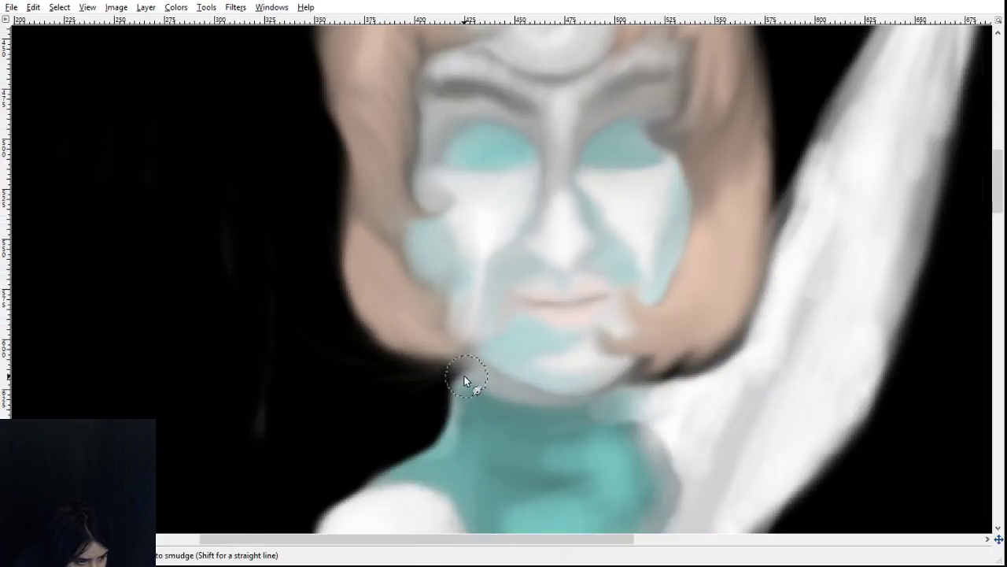
{"action": "left_click_drag", "start_coordinate": [461, 366], "coordinate": [480, 412]}
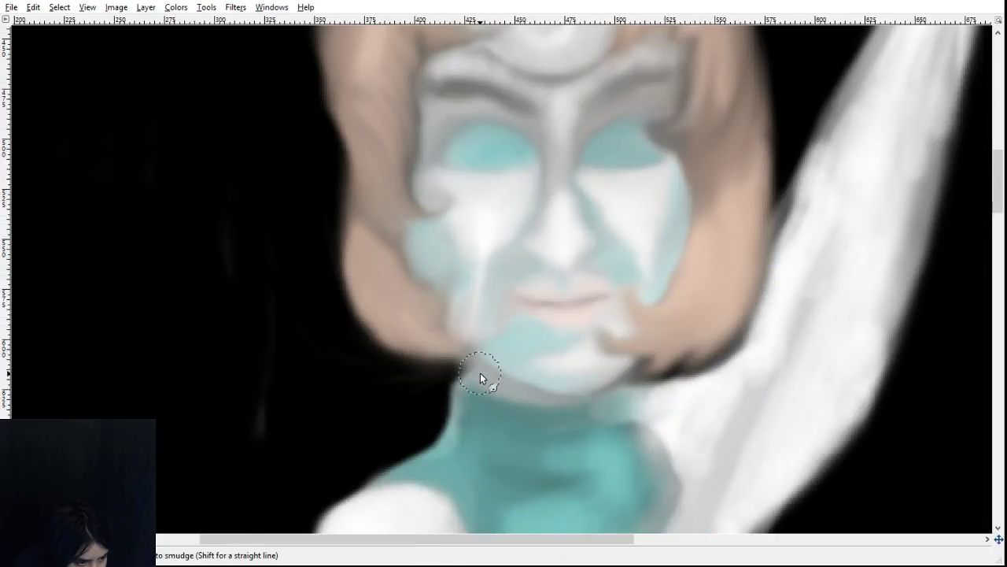
{"action": "mouse_move", "coordinate": [466, 352]}
{"action": "left_mouse_down"}
{"action": "mouse_move", "coordinate": [467, 378]}
{"action": "mouse_move", "coordinate": [497, 444]}
{"action": "left_mouse_up"}
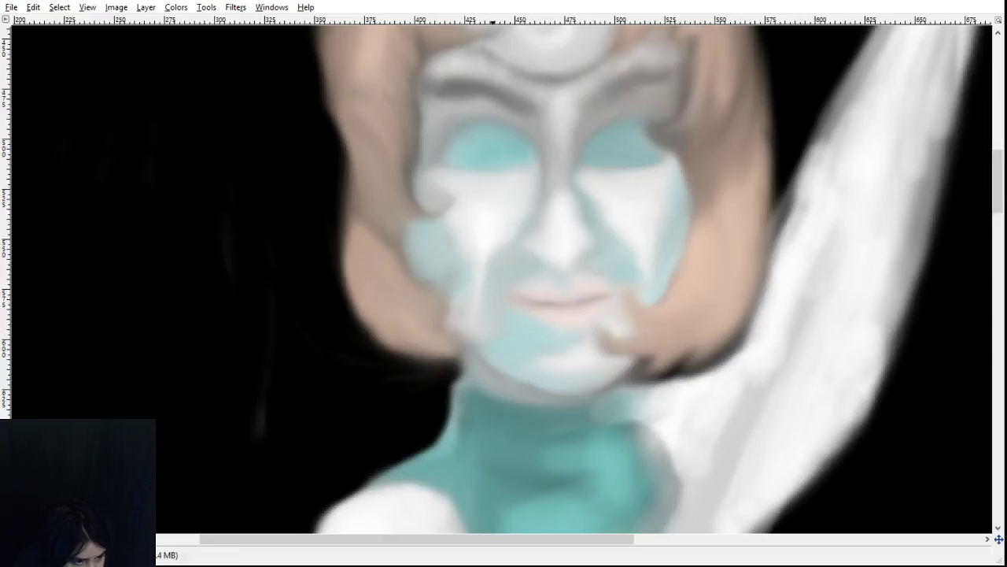
{"action": "scroll", "coordinate": [654, 428], "scroll_direction": "up", "scroll_amount": 2}
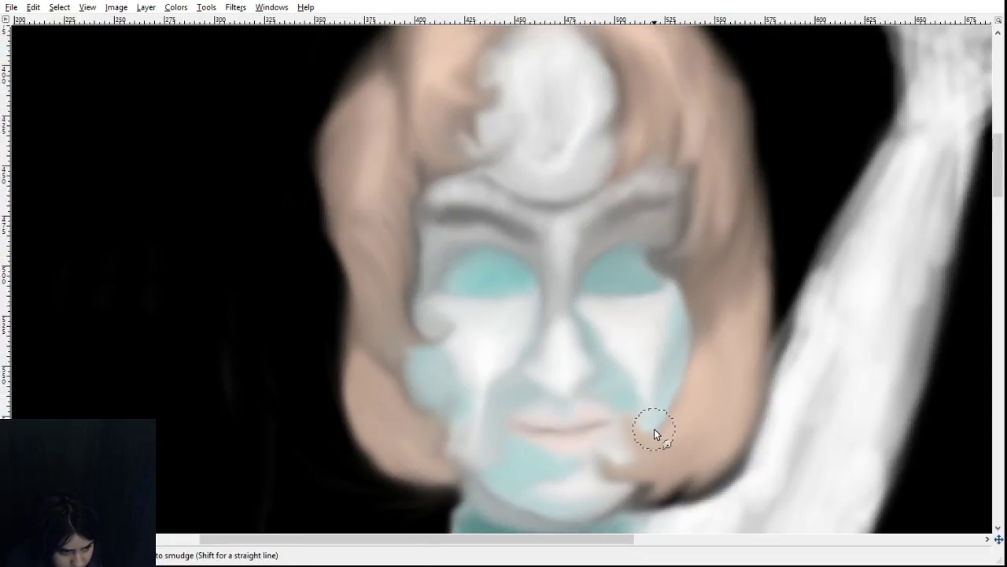
- Smudge the left jaw corner and lower chin edge, and blend the teal patch on the chin into the white
{"action": "scroll", "coordinate": [654, 429], "scroll_direction": "down", "scroll_amount": 2}
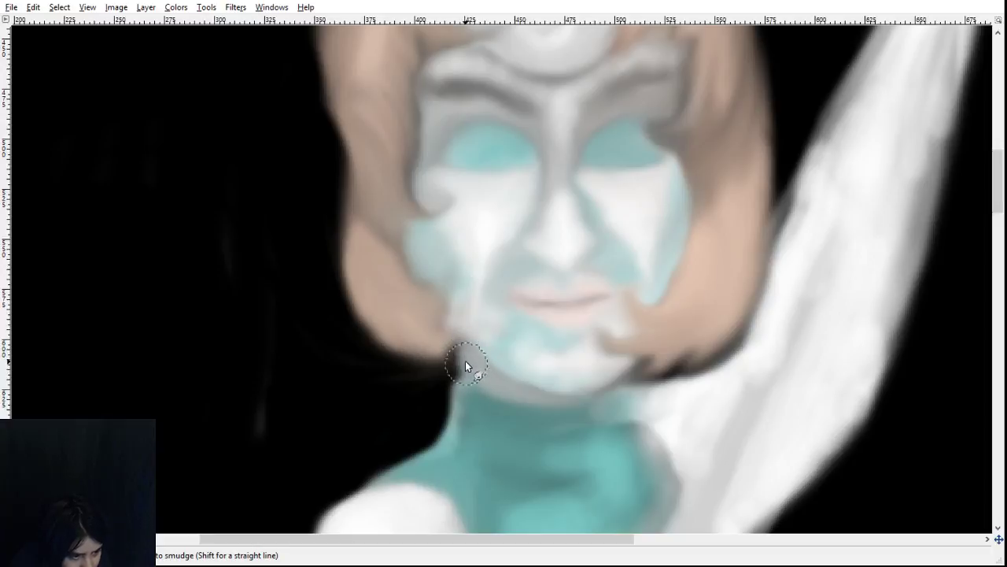
{"action": "left_click_drag", "start_coordinate": [452, 360], "coordinate": [460, 379]}
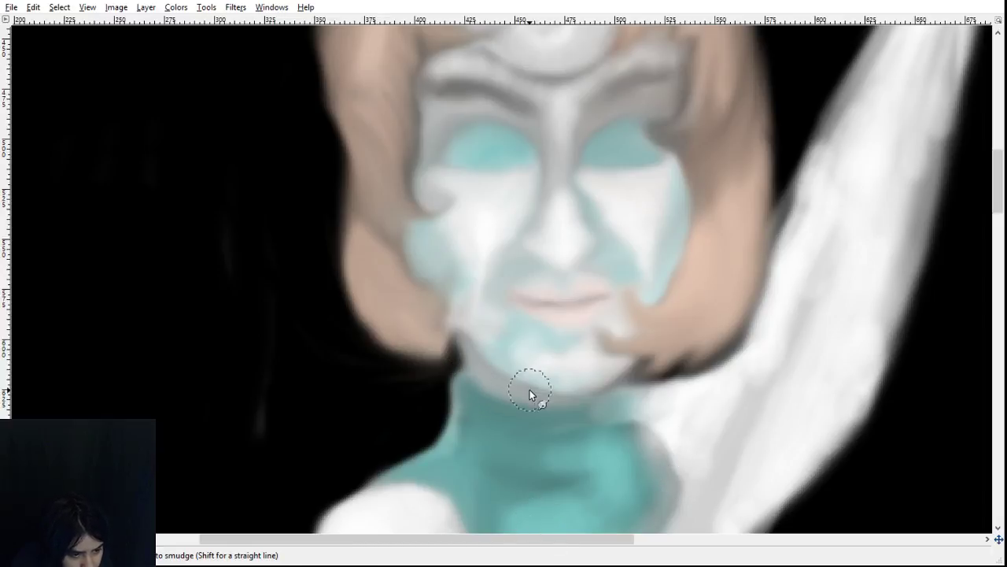
{"action": "mouse_move", "coordinate": [524, 378]}
{"action": "left_mouse_down"}
{"action": "mouse_move", "coordinate": [543, 391]}
{"action": "mouse_move", "coordinate": [613, 379]}
{"action": "mouse_move", "coordinate": [631, 361]}
{"action": "left_mouse_up"}
{"action": "left_click_drag", "start_coordinate": [568, 346], "coordinate": [539, 349]}
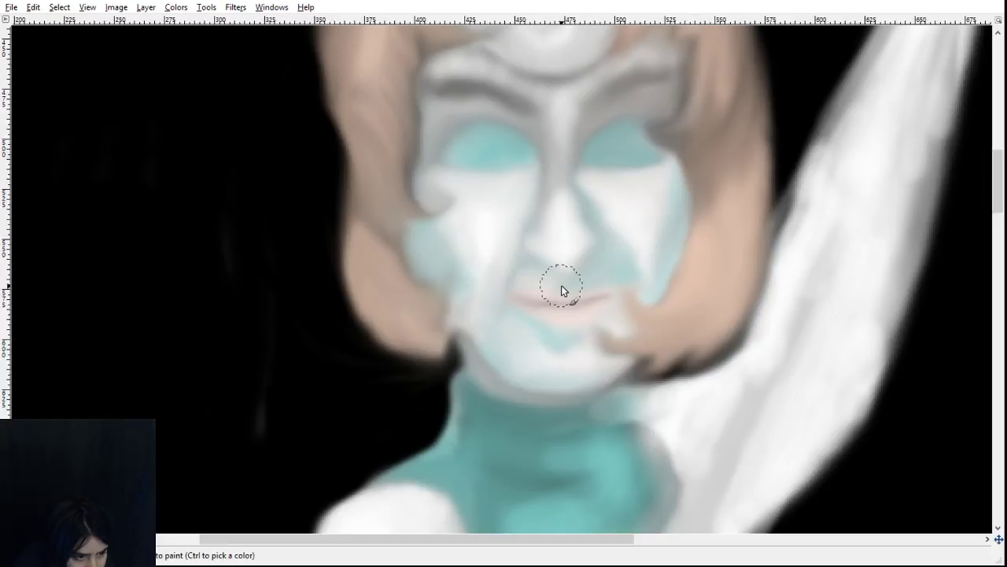
- Paint a white highlight above the upper lip, and soften the lips and mouth line with their sampled pale pink and smudging
{"action": "left_click_drag", "start_coordinate": [536, 280], "coordinate": [561, 282]}
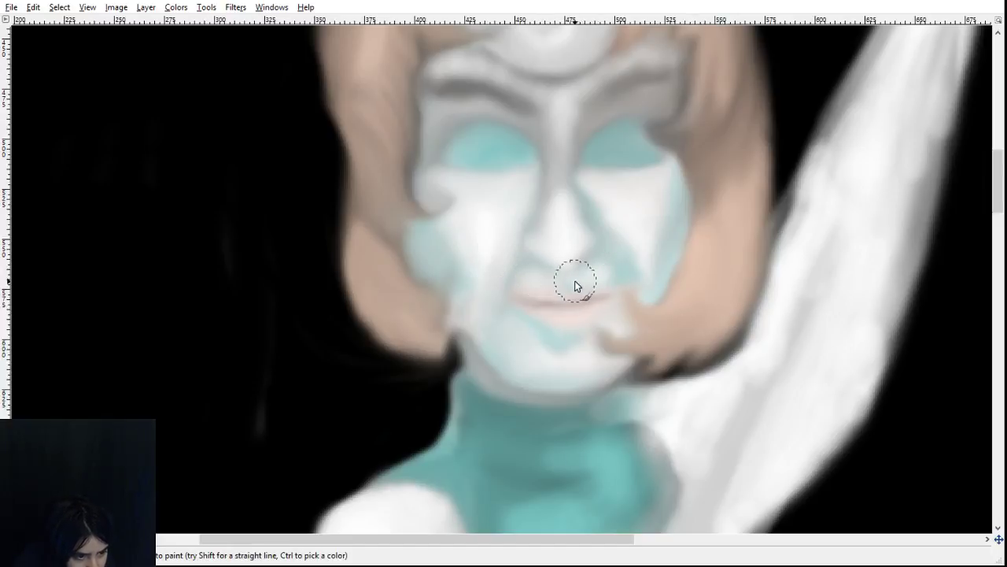
{"action": "mouse_move", "coordinate": [575, 280]}
{"action": "left_mouse_down"}
{"action": "mouse_move", "coordinate": [530, 286]}
{"action": "mouse_move", "coordinate": [637, 276]}
{"action": "left_mouse_up"}
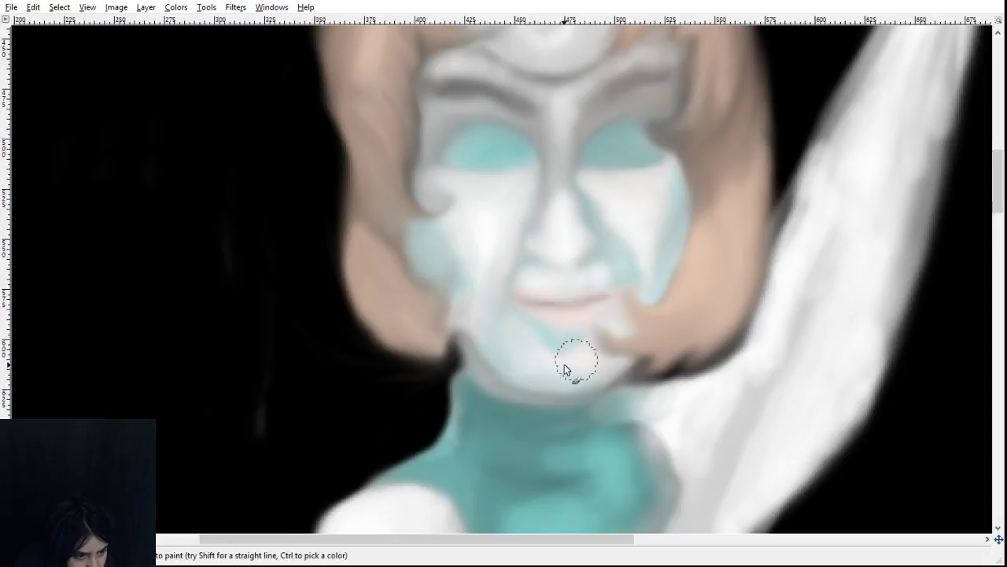
{"action": "left_click", "coordinate": [569, 317], "text": "ctrl"}
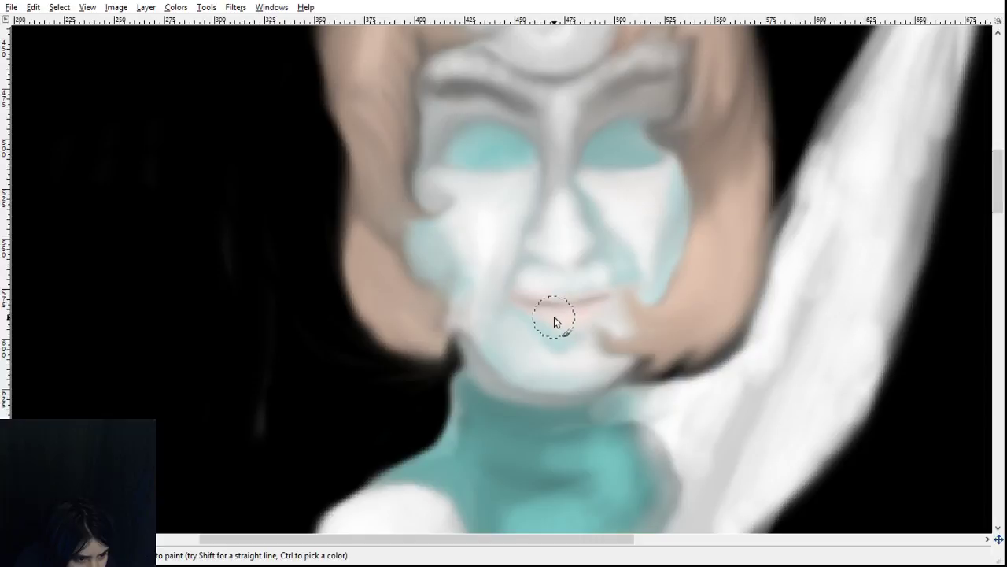
{"action": "mouse_move", "coordinate": [543, 317]}
{"action": "left_mouse_down"}
{"action": "mouse_move", "coordinate": [573, 318]}
{"action": "mouse_move", "coordinate": [554, 299]}
{"action": "mouse_move", "coordinate": [576, 297]}
{"action": "mouse_move", "coordinate": [646, 432]}
{"action": "mouse_move", "coordinate": [570, 374]}
{"action": "mouse_move", "coordinate": [528, 309]}
{"action": "mouse_move", "coordinate": [536, 289]}
{"action": "mouse_move", "coordinate": [542, 299]}
{"action": "mouse_move", "coordinate": [531, 300]}
{"action": "mouse_move", "coordinate": [594, 302]}
{"action": "left_mouse_up"}
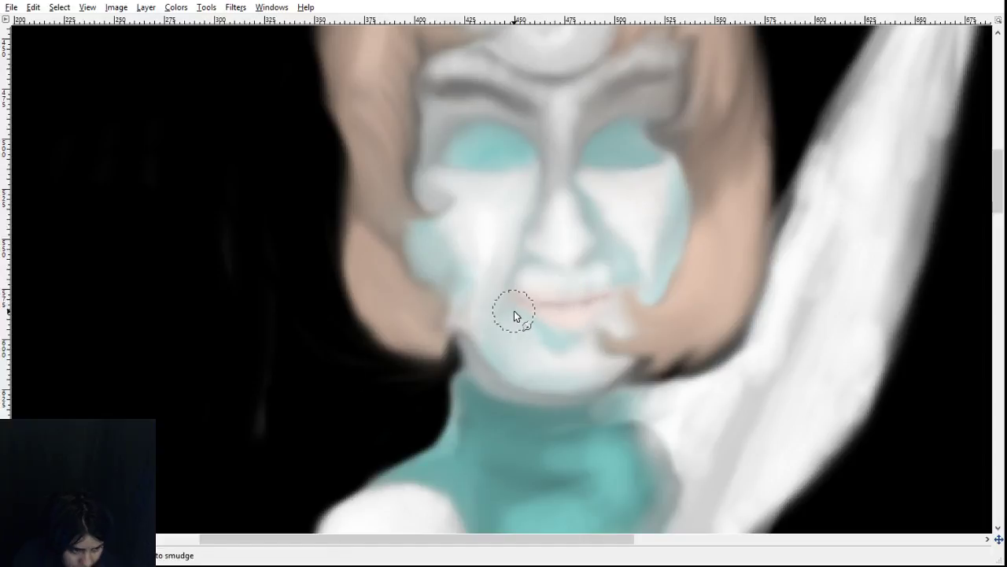
{"action": "mouse_move", "coordinate": [516, 311]}
{"action": "left_mouse_down"}
{"action": "mouse_move", "coordinate": [551, 355]}
{"action": "mouse_move", "coordinate": [578, 320]}
{"action": "mouse_move", "coordinate": [558, 323]}
{"action": "mouse_move", "coordinate": [554, 337]}
{"action": "mouse_move", "coordinate": [583, 331]}
{"action": "mouse_move", "coordinate": [549, 335]}
{"action": "mouse_move", "coordinate": [569, 310]}
{"action": "mouse_move", "coordinate": [589, 341]}
{"action": "mouse_move", "coordinate": [569, 305]}
{"action": "mouse_move", "coordinate": [572, 315]}
{"action": "mouse_move", "coordinate": [537, 345]}
{"action": "mouse_move", "coordinate": [565, 296]}
{"action": "mouse_move", "coordinate": [544, 294]}
{"action": "mouse_move", "coordinate": [600, 300]}
{"action": "left_mouse_up"}
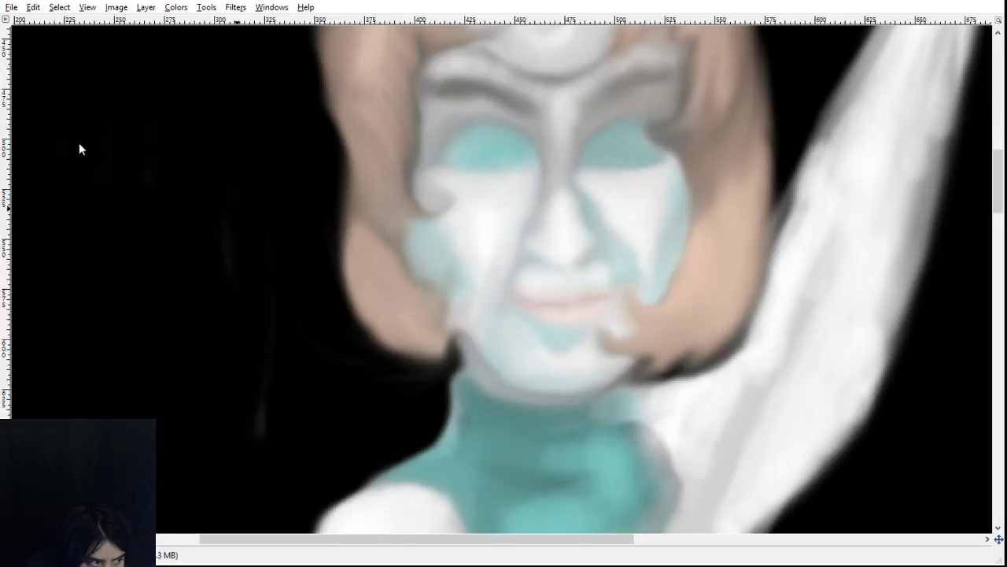
- Paint soft white areas into the inner and outer corners of both teal eyes
{"action": "left_click", "coordinate": [467, 151]}
{"action": "left_click_drag", "start_coordinate": [462, 173], "coordinate": [464, 146]}
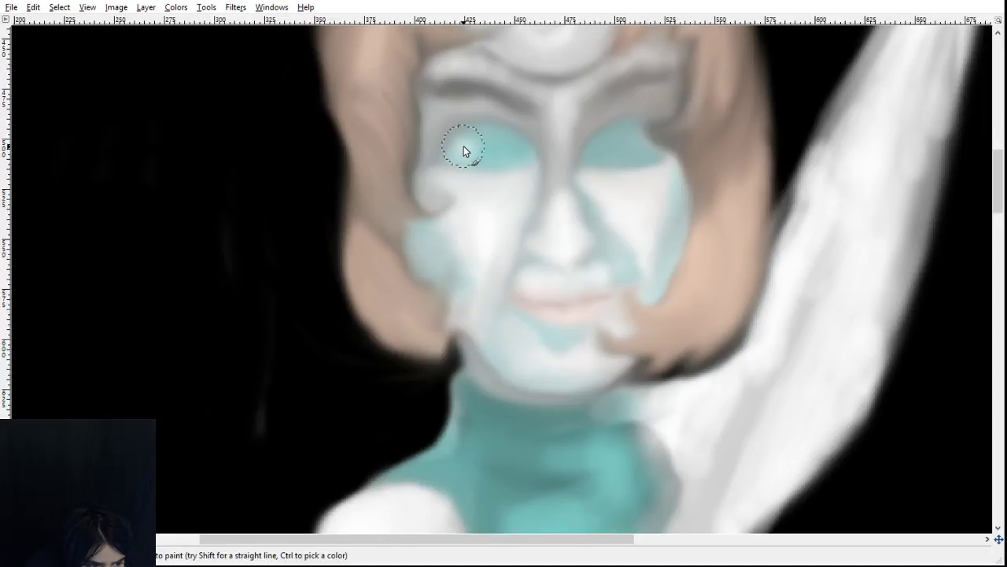
{"action": "left_click", "coordinate": [462, 154]}
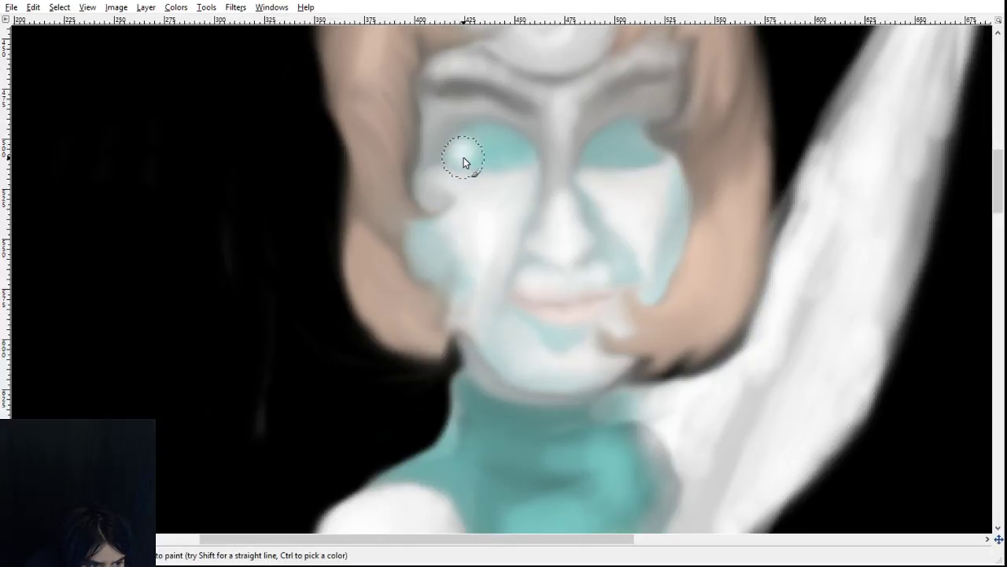
{"action": "left_click", "coordinate": [652, 148]}
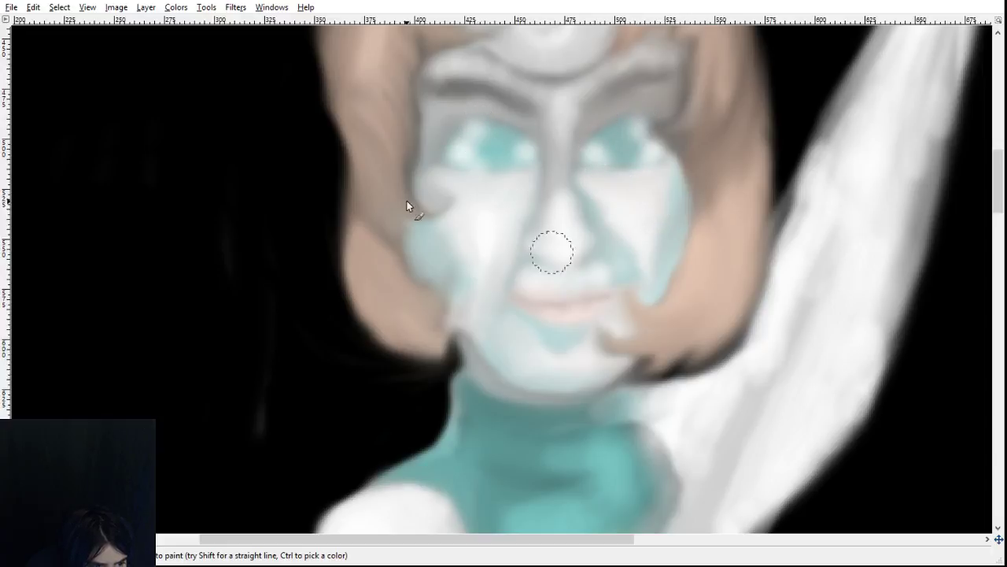
- Smudge the whites around the irises of both eyes, and brighten the left eye's outer white with a smaller brush
{"action": "key", "text": "s"}
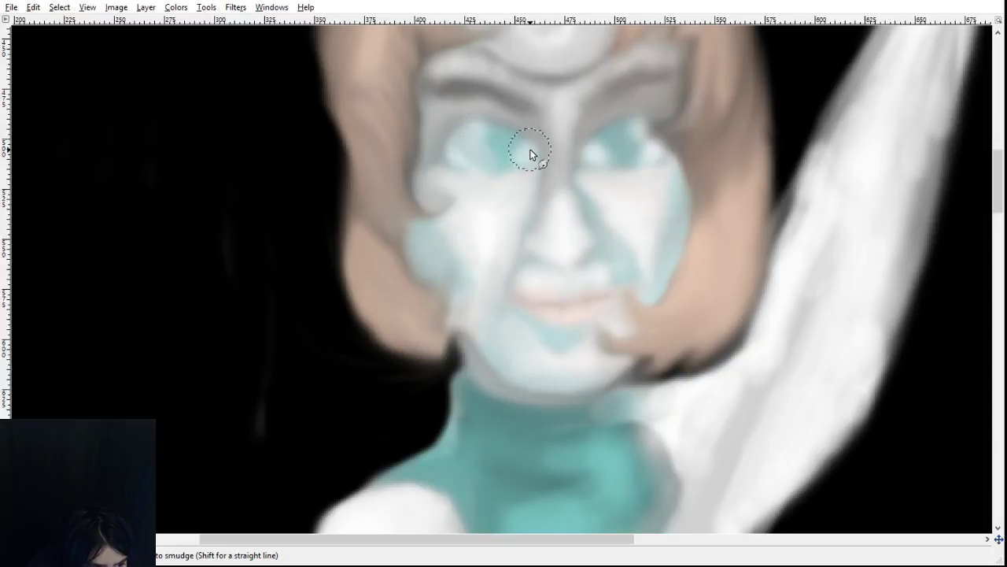
{"action": "mouse_move", "coordinate": [497, 139]}
{"action": "left_mouse_down"}
{"action": "mouse_move", "coordinate": [514, 132]}
{"action": "mouse_move", "coordinate": [519, 148]}
{"action": "left_mouse_up"}
{"action": "mouse_move", "coordinate": [584, 147]}
{"action": "left_mouse_down"}
{"action": "mouse_move", "coordinate": [596, 151]}
{"action": "mouse_move", "coordinate": [605, 142]}
{"action": "mouse_move", "coordinate": [644, 160]}
{"action": "mouse_move", "coordinate": [638, 137]}
{"action": "mouse_move", "coordinate": [648, 144]}
{"action": "mouse_move", "coordinate": [635, 130]}
{"action": "mouse_move", "coordinate": [624, 134]}
{"action": "mouse_move", "coordinate": [639, 177]}
{"action": "left_mouse_up"}
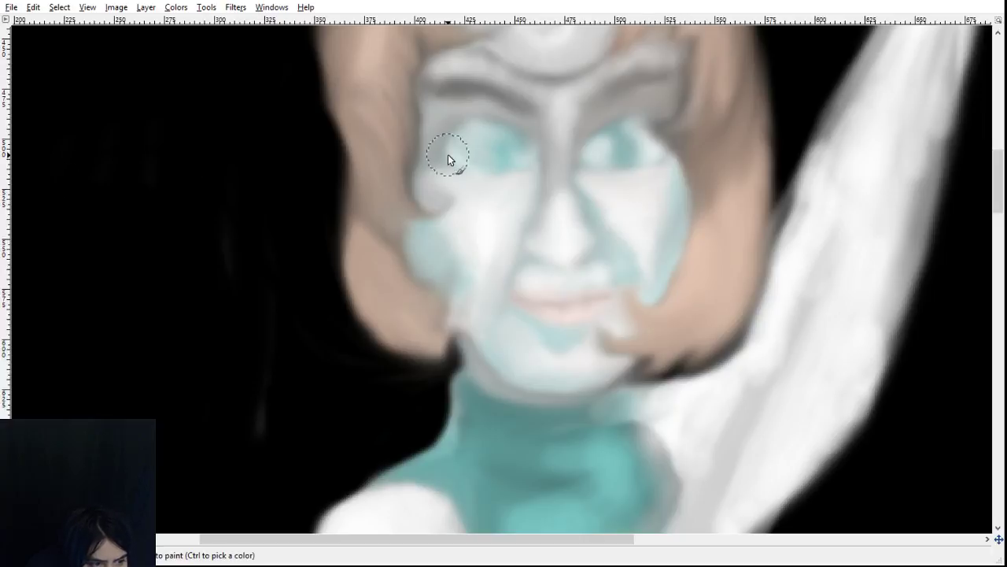
{"action": "mouse_move", "coordinate": [470, 141]}
{"action": "left_mouse_down"}
{"action": "mouse_move", "coordinate": [462, 144]}
{"action": "mouse_move", "coordinate": [469, 141]}
{"action": "left_mouse_up"}
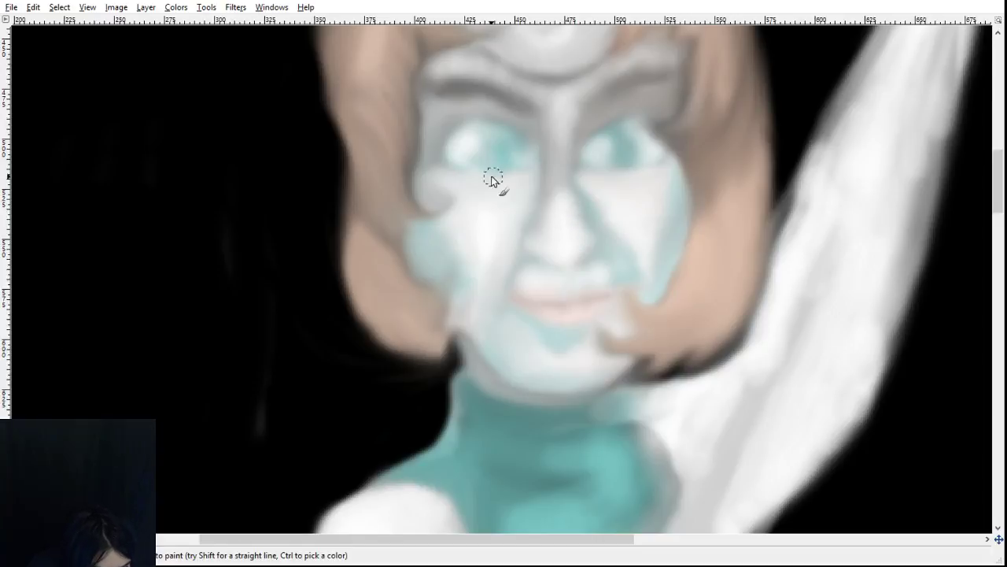
{"action": "left_click_drag", "start_coordinate": [476, 163], "coordinate": [465, 158]}
- Paint turquoise irises in both eyes with the bright colour sampled from the clothing above the skirt, and smudge the left eye's lower edge
{"action": "scroll", "coordinate": [651, 234], "scroll_direction": "down", "scroll_amount": 10}
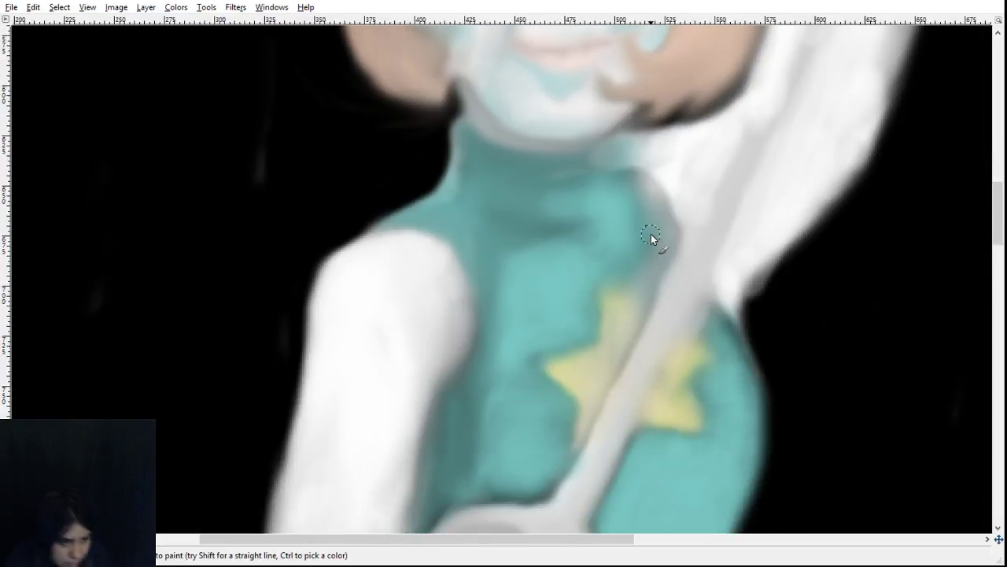
{"action": "left_click", "coordinate": [535, 128], "text": "ctrl"}
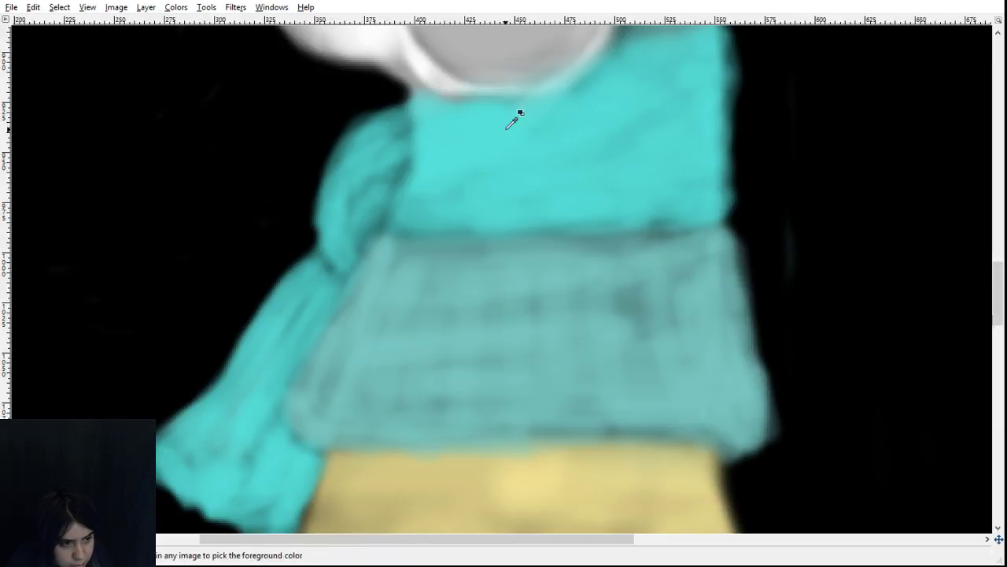
{"action": "left_click", "coordinate": [507, 129], "text": "ctrl"}
{"action": "scroll", "coordinate": [570, 190], "scroll_direction": "up", "scroll_amount": 15}
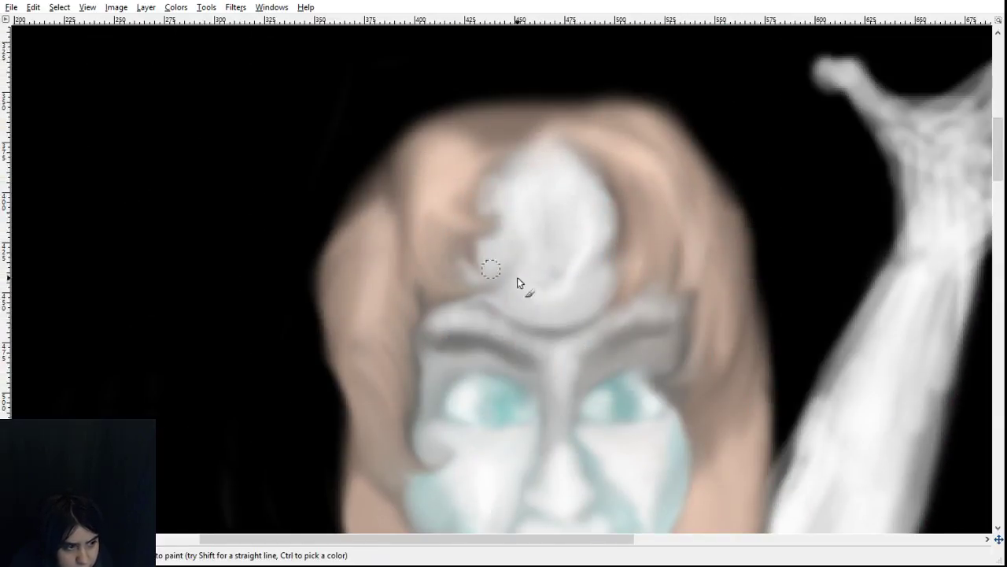
{"action": "mouse_move", "coordinate": [497, 403]}
{"action": "left_mouse_down"}
{"action": "mouse_move", "coordinate": [504, 416]}
{"action": "mouse_move", "coordinate": [495, 397]}
{"action": "mouse_move", "coordinate": [505, 397]}
{"action": "mouse_move", "coordinate": [508, 414]}
{"action": "mouse_move", "coordinate": [496, 411]}
{"action": "left_mouse_up"}
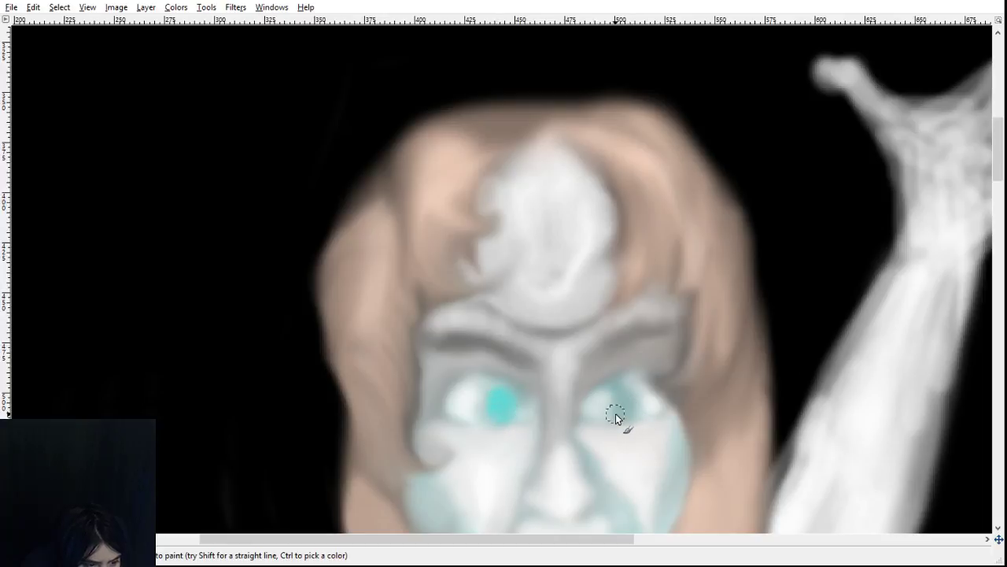
{"action": "left_click_drag", "start_coordinate": [618, 393], "coordinate": [630, 412]}
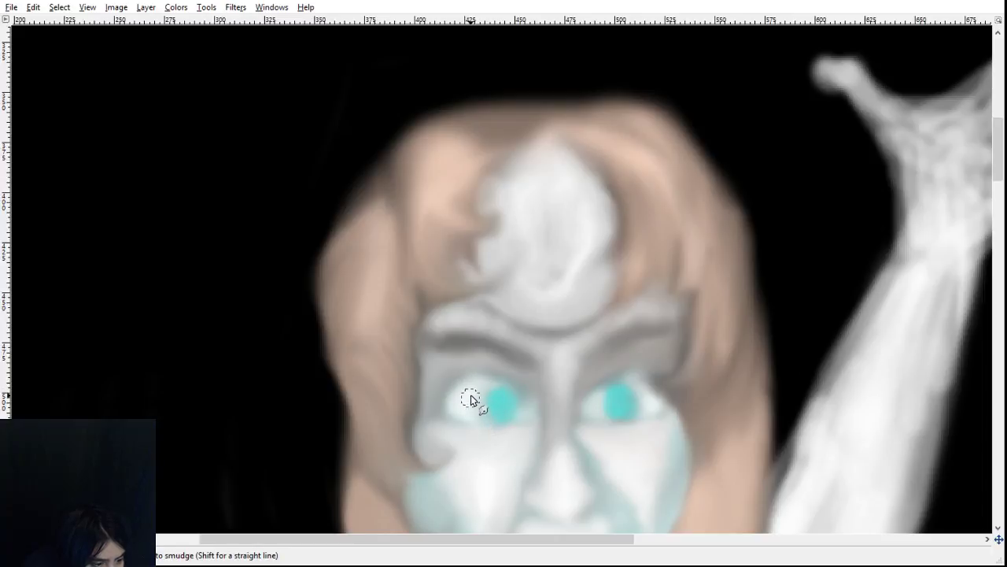
{"action": "left_click_drag", "start_coordinate": [484, 418], "coordinate": [497, 424]}
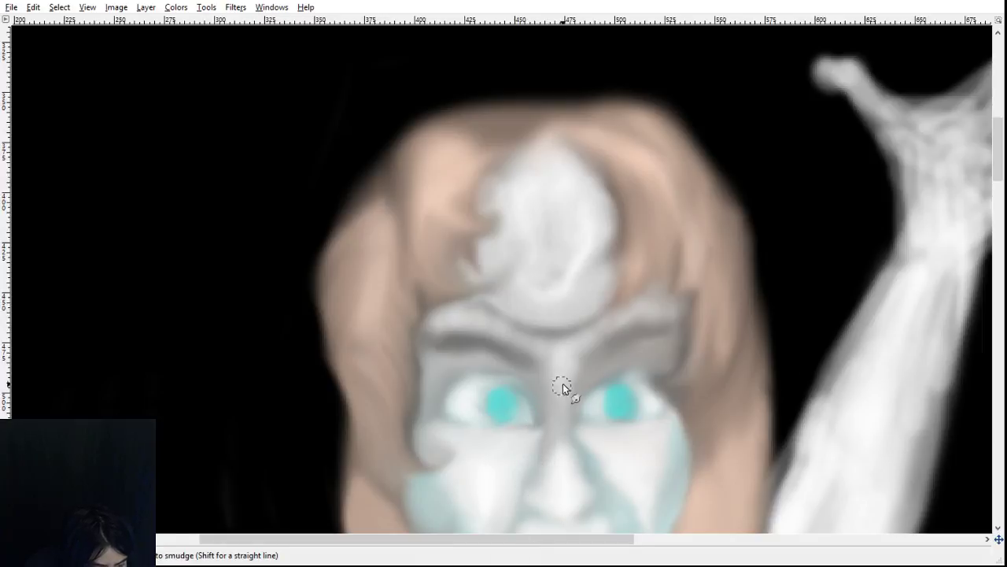
- Smudge the left mouth corner outward, and blend the lips and the right side of the chin by the hair tip
{"action": "scroll", "coordinate": [564, 383], "scroll_direction": "down", "scroll_amount": 2}
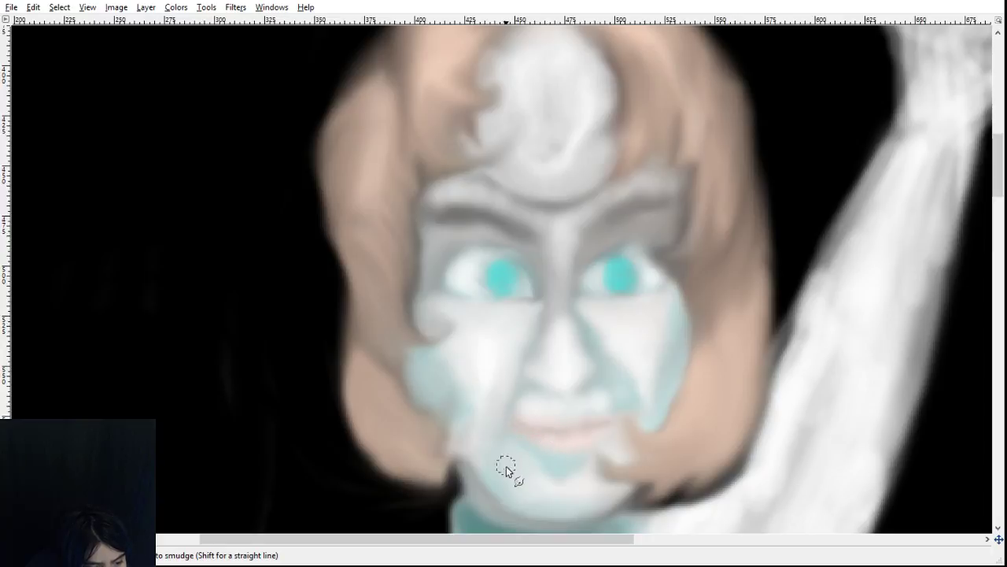
{"action": "mouse_move", "coordinate": [559, 433]}
{"action": "left_mouse_down"}
{"action": "mouse_move", "coordinate": [514, 426]}
{"action": "mouse_move", "coordinate": [504, 447]}
{"action": "mouse_move", "coordinate": [516, 422]}
{"action": "mouse_move", "coordinate": [507, 412]}
{"action": "mouse_move", "coordinate": [508, 430]}
{"action": "mouse_move", "coordinate": [535, 472]}
{"action": "left_mouse_up"}
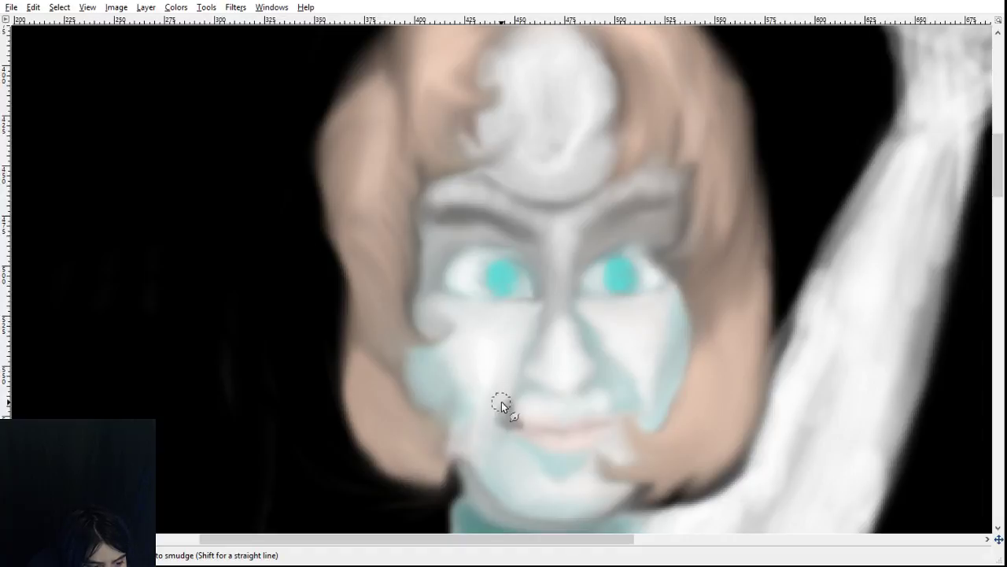
{"action": "mouse_move", "coordinate": [506, 422]}
{"action": "left_mouse_down"}
{"action": "mouse_move", "coordinate": [513, 404]}
{"action": "mouse_move", "coordinate": [541, 426]}
{"action": "left_mouse_up"}
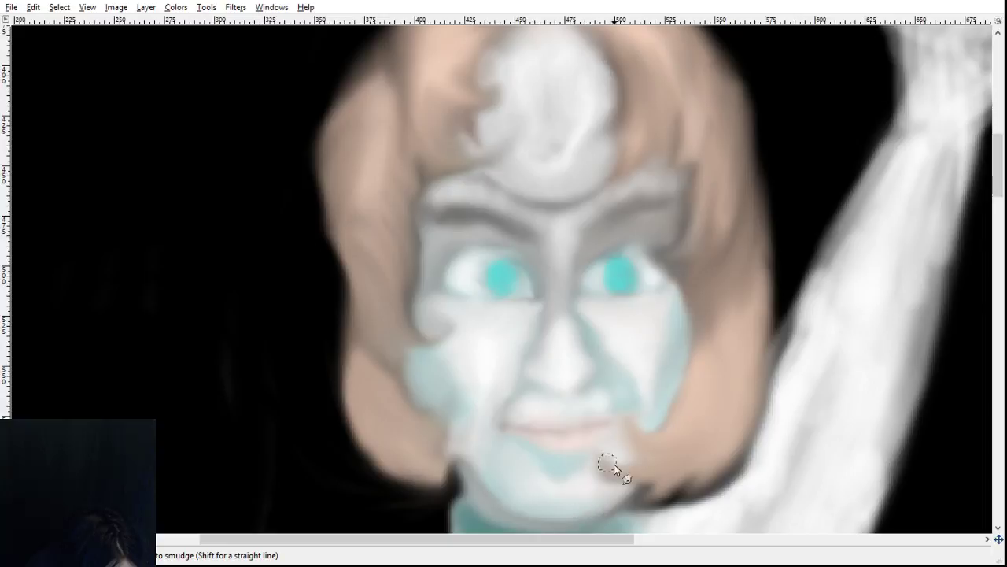
{"action": "left_click_drag", "start_coordinate": [614, 463], "coordinate": [621, 467]}
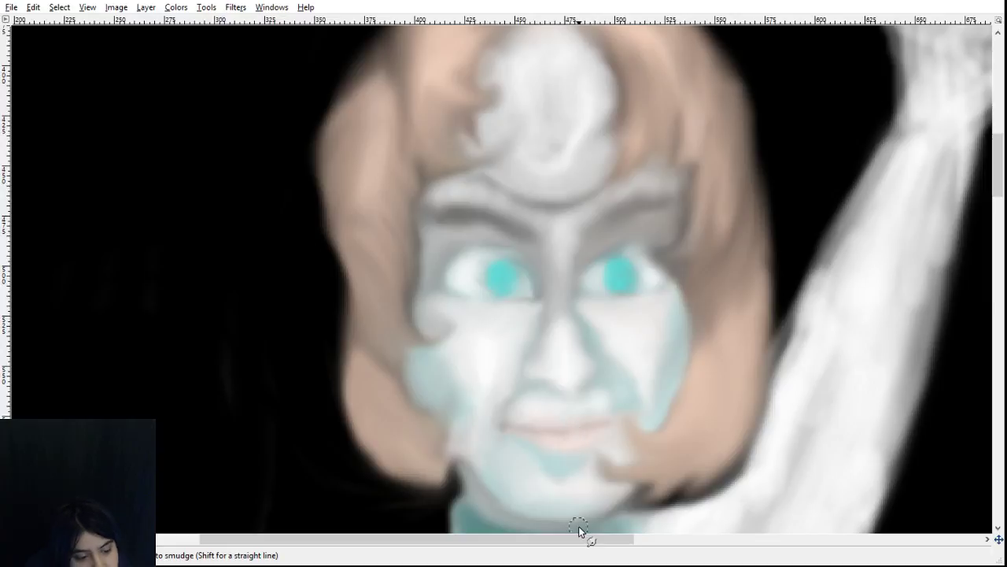
- Paint white over the edges of the turquoise irises to narrow them
{"action": "scroll", "coordinate": [663, 367], "scroll_direction": "down", "scroll_amount": 3}
{"action": "scroll", "coordinate": [664, 367], "scroll_direction": "up", "scroll_amount": 3}
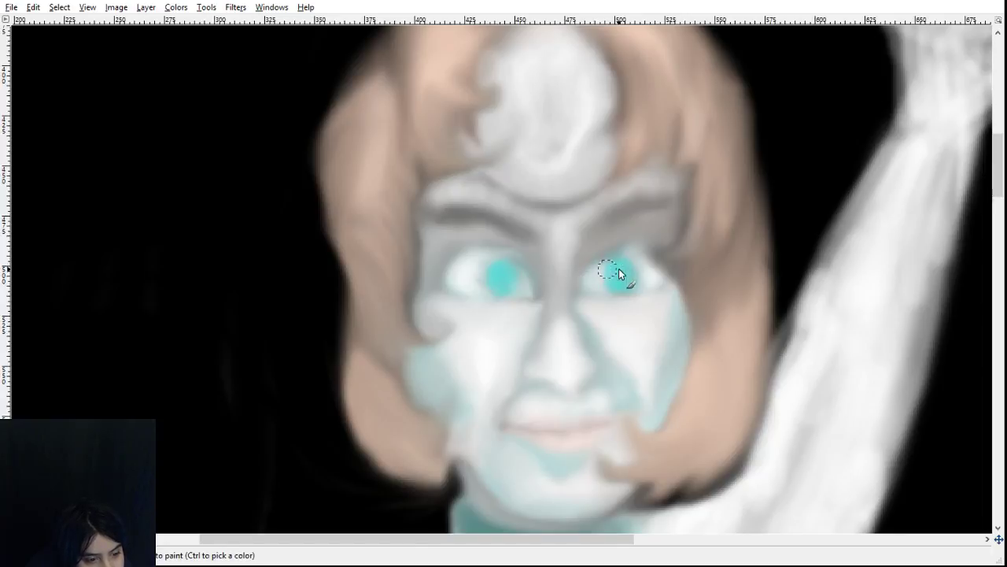
{"action": "mouse_move", "coordinate": [631, 267]}
{"action": "left_mouse_down"}
{"action": "mouse_move", "coordinate": [633, 283]}
{"action": "mouse_move", "coordinate": [623, 257]}
{"action": "left_mouse_up"}
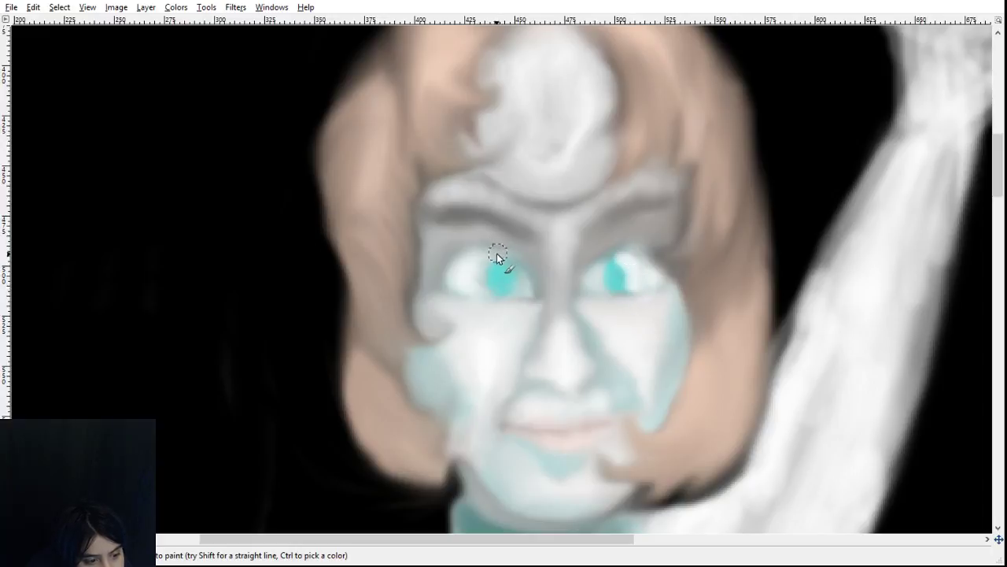
- Sample the turquoise from an iris and repaint the irises of both eyes larger and rounder
{"action": "left_click", "coordinate": [617, 279], "text": "ctrl"}
{"action": "left_click", "coordinate": [609, 276]}
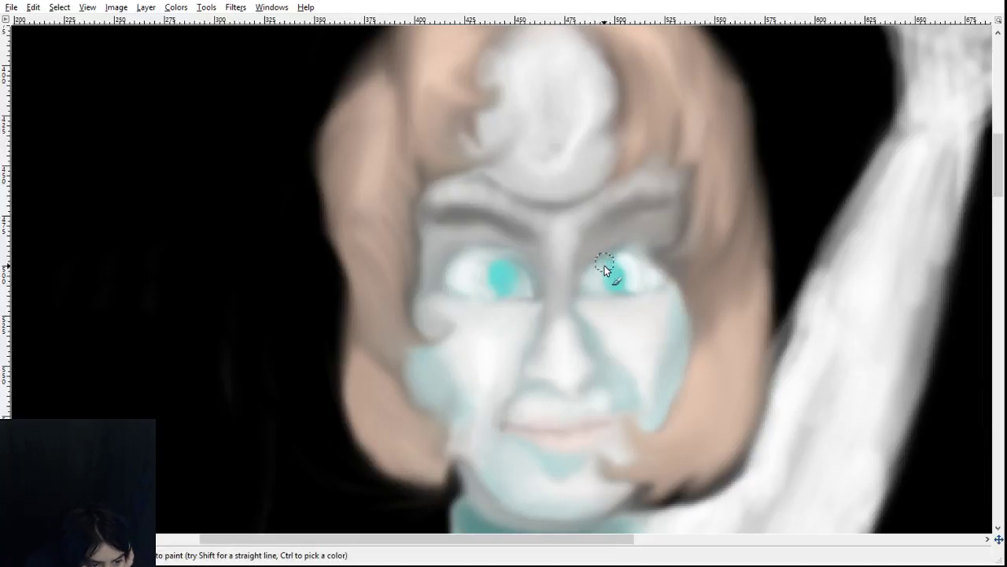
{"action": "mouse_move", "coordinate": [598, 283]}
{"action": "left_mouse_down"}
{"action": "mouse_move", "coordinate": [605, 262]}
{"action": "mouse_move", "coordinate": [603, 285]}
{"action": "mouse_move", "coordinate": [608, 267]}
{"action": "mouse_move", "coordinate": [619, 283]}
{"action": "mouse_move", "coordinate": [611, 260]}
{"action": "mouse_move", "coordinate": [614, 278]}
{"action": "left_mouse_up"}
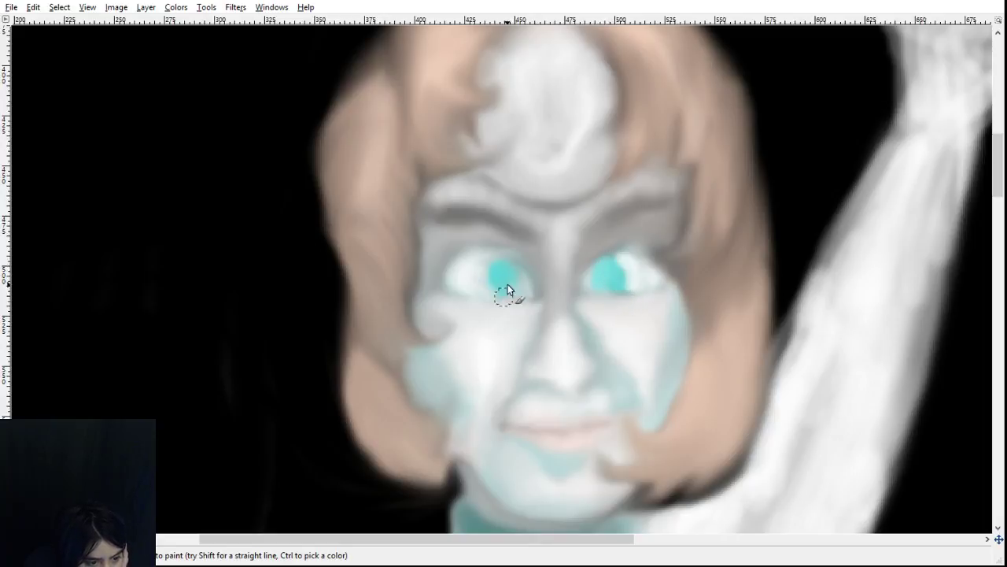
{"action": "mouse_move", "coordinate": [508, 284]}
{"action": "left_mouse_down"}
{"action": "mouse_move", "coordinate": [514, 266]}
{"action": "mouse_move", "coordinate": [512, 294]}
{"action": "mouse_move", "coordinate": [517, 279]}
{"action": "mouse_move", "coordinate": [501, 289]}
{"action": "mouse_move", "coordinate": [495, 270]}
{"action": "mouse_move", "coordinate": [499, 290]}
{"action": "left_mouse_up"}
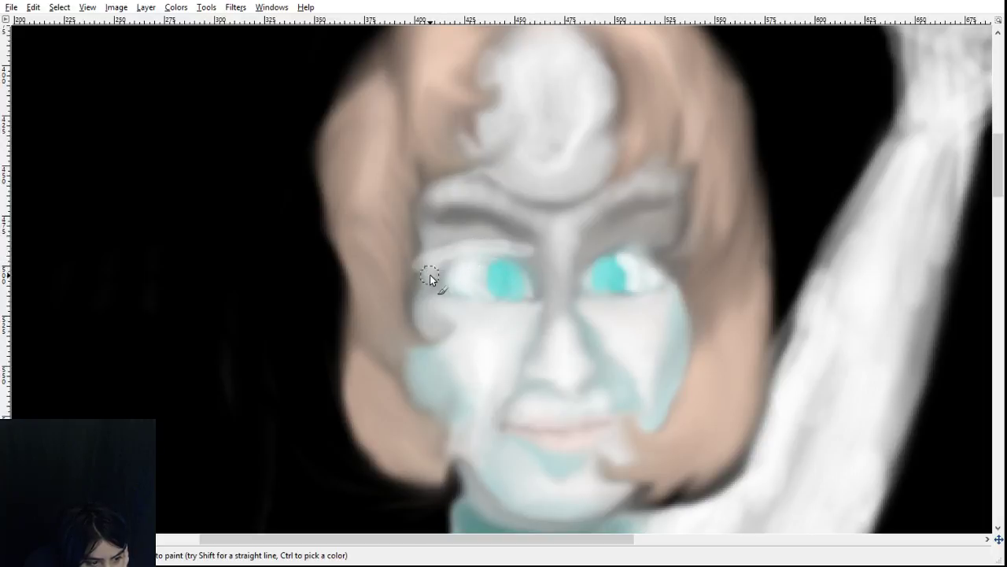
- Paint thin white strokes around both eyes, along the upper lids and at the corners
{"action": "mouse_move", "coordinate": [438, 275]}
{"action": "left_mouse_down"}
{"action": "mouse_move", "coordinate": [481, 258]}
{"action": "mouse_move", "coordinate": [456, 259]}
{"action": "mouse_move", "coordinate": [528, 259]}
{"action": "mouse_move", "coordinate": [449, 285]}
{"action": "left_mouse_up"}
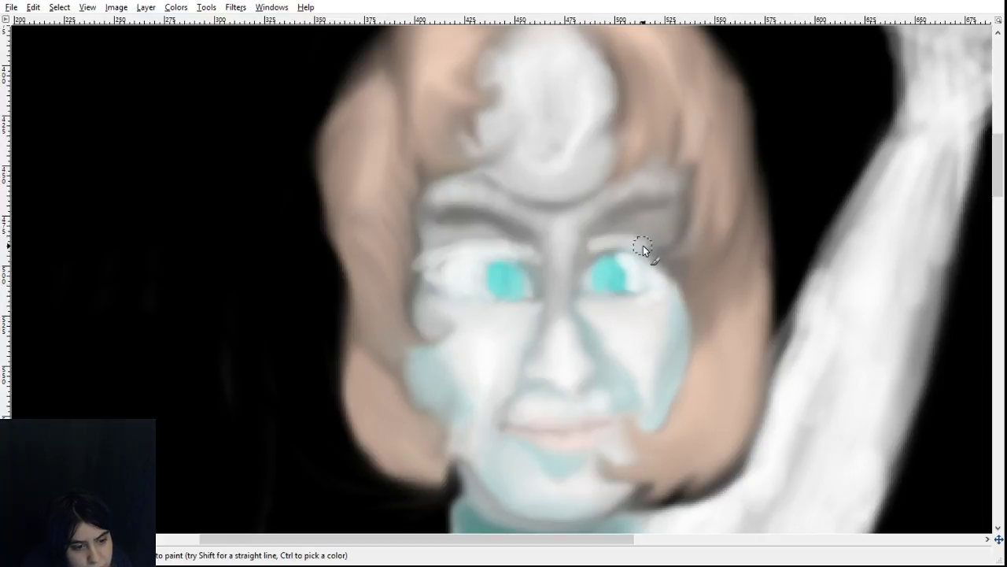
{"action": "left_click_drag", "start_coordinate": [613, 238], "coordinate": [653, 243]}
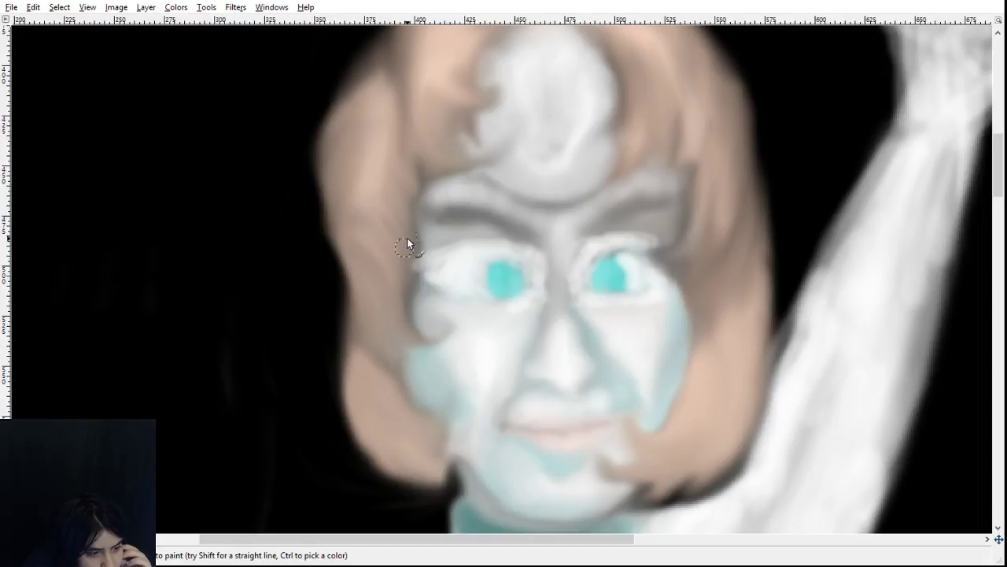
{"action": "left_click_drag", "start_coordinate": [437, 275], "coordinate": [419, 296]}
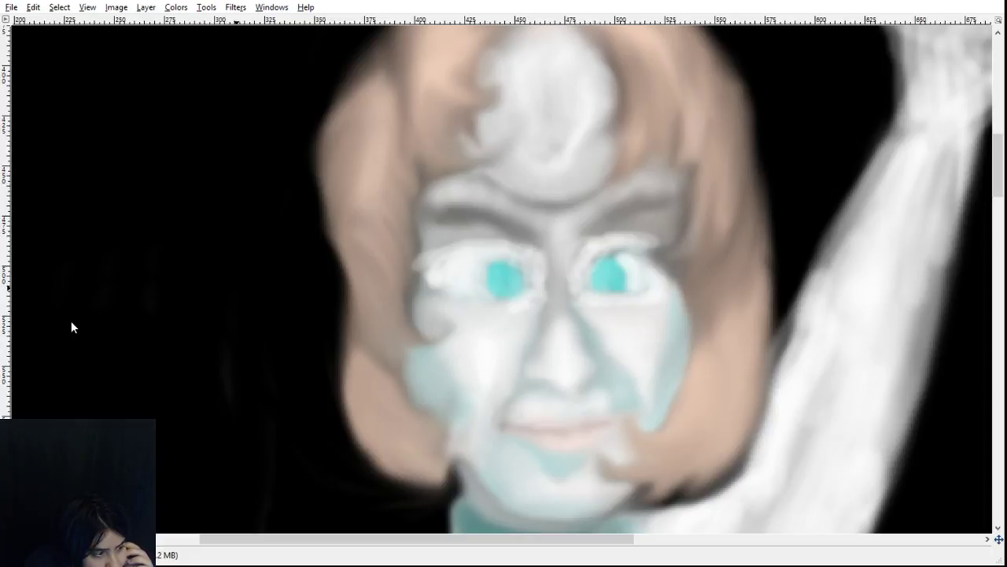
- Smudge both painted eyes with a large brush into smooth grey eye sockets under the brows
{"action": "mouse_move", "coordinate": [495, 274]}
{"action": "left_mouse_down"}
{"action": "mouse_move", "coordinate": [459, 281]}
{"action": "mouse_move", "coordinate": [459, 257]}
{"action": "mouse_move", "coordinate": [453, 289]}
{"action": "mouse_move", "coordinate": [451, 263]}
{"action": "mouse_move", "coordinate": [436, 282]}
{"action": "mouse_move", "coordinate": [417, 254]}
{"action": "mouse_move", "coordinate": [419, 285]}
{"action": "mouse_move", "coordinate": [412, 271]}
{"action": "mouse_move", "coordinate": [422, 292]}
{"action": "mouse_move", "coordinate": [415, 268]}
{"action": "mouse_move", "coordinate": [460, 315]}
{"action": "mouse_move", "coordinate": [461, 256]}
{"action": "mouse_move", "coordinate": [462, 280]}
{"action": "mouse_move", "coordinate": [465, 264]}
{"action": "mouse_move", "coordinate": [502, 315]}
{"action": "left_mouse_up"}
{"action": "mouse_move", "coordinate": [495, 302]}
{"action": "left_mouse_down"}
{"action": "mouse_move", "coordinate": [525, 280]}
{"action": "mouse_move", "coordinate": [537, 282]}
{"action": "mouse_move", "coordinate": [515, 282]}
{"action": "mouse_move", "coordinate": [531, 281]}
{"action": "mouse_move", "coordinate": [524, 298]}
{"action": "mouse_move", "coordinate": [551, 291]}
{"action": "mouse_move", "coordinate": [538, 299]}
{"action": "mouse_move", "coordinate": [537, 266]}
{"action": "mouse_move", "coordinate": [564, 272]}
{"action": "mouse_move", "coordinate": [558, 243]}
{"action": "mouse_move", "coordinate": [543, 266]}
{"action": "mouse_move", "coordinate": [557, 257]}
{"action": "mouse_move", "coordinate": [636, 352]}
{"action": "mouse_move", "coordinate": [615, 282]}
{"action": "mouse_move", "coordinate": [635, 294]}
{"action": "mouse_move", "coordinate": [578, 284]}
{"action": "mouse_move", "coordinate": [621, 324]}
{"action": "mouse_move", "coordinate": [607, 291]}
{"action": "mouse_move", "coordinate": [625, 305]}
{"action": "mouse_move", "coordinate": [635, 286]}
{"action": "mouse_move", "coordinate": [654, 313]}
{"action": "mouse_move", "coordinate": [654, 292]}
{"action": "mouse_move", "coordinate": [662, 311]}
{"action": "mouse_move", "coordinate": [659, 287]}
{"action": "mouse_move", "coordinate": [642, 315]}
{"action": "mouse_move", "coordinate": [631, 296]}
{"action": "mouse_move", "coordinate": [617, 309]}
{"action": "mouse_move", "coordinate": [630, 298]}
{"action": "mouse_move", "coordinate": [632, 238]}
{"action": "mouse_move", "coordinate": [625, 250]}
{"action": "mouse_move", "coordinate": [653, 233]}
{"action": "mouse_move", "coordinate": [611, 240]}
{"action": "mouse_move", "coordinate": [627, 260]}
{"action": "mouse_move", "coordinate": [620, 232]}
{"action": "mouse_move", "coordinate": [584, 240]}
{"action": "mouse_move", "coordinate": [585, 254]}
{"action": "mouse_move", "coordinate": [609, 243]}
{"action": "mouse_move", "coordinate": [598, 292]}
{"action": "mouse_move", "coordinate": [595, 246]}
{"action": "mouse_move", "coordinate": [595, 278]}
{"action": "mouse_move", "coordinate": [625, 273]}
{"action": "mouse_move", "coordinate": [641, 283]}
{"action": "mouse_move", "coordinate": [636, 300]}
{"action": "mouse_move", "coordinate": [619, 270]}
{"action": "mouse_move", "coordinate": [625, 237]}
{"action": "mouse_move", "coordinate": [636, 240]}
{"action": "mouse_move", "coordinate": [613, 241]}
{"action": "mouse_move", "coordinate": [623, 255]}
{"action": "mouse_move", "coordinate": [633, 244]}
{"action": "mouse_move", "coordinate": [617, 259]}
{"action": "mouse_move", "coordinate": [602, 255]}
{"action": "mouse_move", "coordinate": [633, 254]}
{"action": "mouse_move", "coordinate": [616, 241]}
{"action": "mouse_move", "coordinate": [580, 290]}
{"action": "mouse_move", "coordinate": [630, 240]}
{"action": "mouse_move", "coordinate": [589, 290]}
{"action": "mouse_move", "coordinate": [627, 301]}
{"action": "mouse_move", "coordinate": [661, 291]}
{"action": "left_mouse_up"}
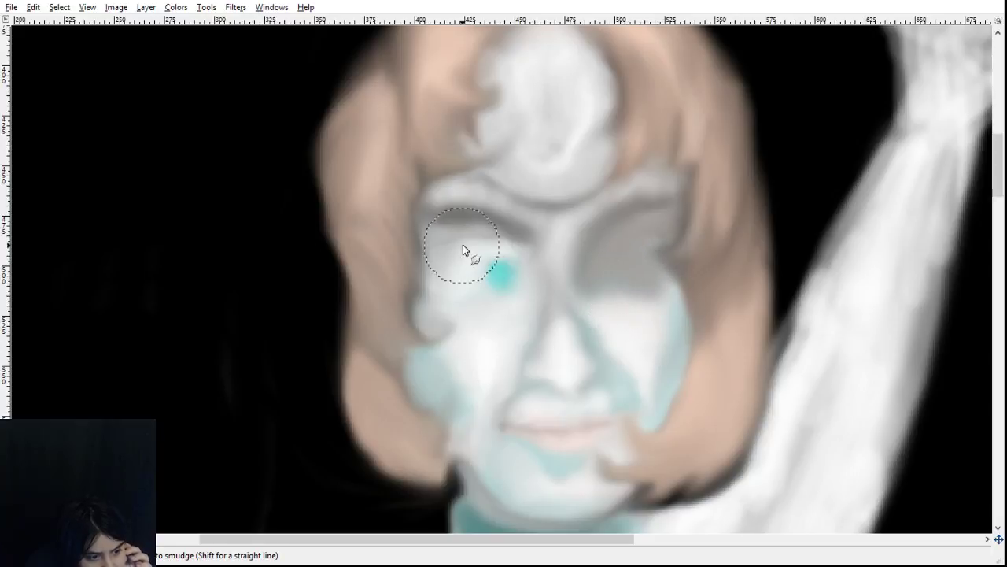
{"action": "mouse_move", "coordinate": [450, 249]}
{"action": "left_mouse_down"}
{"action": "mouse_move", "coordinate": [479, 273]}
{"action": "mouse_move", "coordinate": [447, 234]}
{"action": "mouse_move", "coordinate": [477, 237]}
{"action": "mouse_move", "coordinate": [492, 284]}
{"action": "mouse_move", "coordinate": [473, 237]}
{"action": "mouse_move", "coordinate": [523, 279]}
{"action": "mouse_move", "coordinate": [493, 251]}
{"action": "mouse_move", "coordinate": [511, 277]}
{"action": "mouse_move", "coordinate": [524, 259]}
{"action": "mouse_move", "coordinate": [533, 291]}
{"action": "mouse_move", "coordinate": [518, 251]}
{"action": "mouse_move", "coordinate": [528, 270]}
{"action": "mouse_move", "coordinate": [522, 285]}
{"action": "mouse_move", "coordinate": [479, 251]}
{"action": "mouse_move", "coordinate": [483, 277]}
{"action": "mouse_move", "coordinate": [497, 258]}
{"action": "mouse_move", "coordinate": [485, 281]}
{"action": "mouse_move", "coordinate": [493, 248]}
{"action": "mouse_move", "coordinate": [470, 271]}
{"action": "mouse_move", "coordinate": [477, 234]}
{"action": "mouse_move", "coordinate": [459, 278]}
{"action": "mouse_move", "coordinate": [457, 244]}
{"action": "mouse_move", "coordinate": [450, 286]}
{"action": "mouse_move", "coordinate": [446, 226]}
{"action": "mouse_move", "coordinate": [451, 282]}
{"action": "mouse_move", "coordinate": [458, 235]}
{"action": "mouse_move", "coordinate": [488, 288]}
{"action": "mouse_move", "coordinate": [529, 289]}
{"action": "mouse_move", "coordinate": [472, 295]}
{"action": "mouse_move", "coordinate": [507, 306]}
{"action": "mouse_move", "coordinate": [587, 340]}
{"action": "left_mouse_up"}
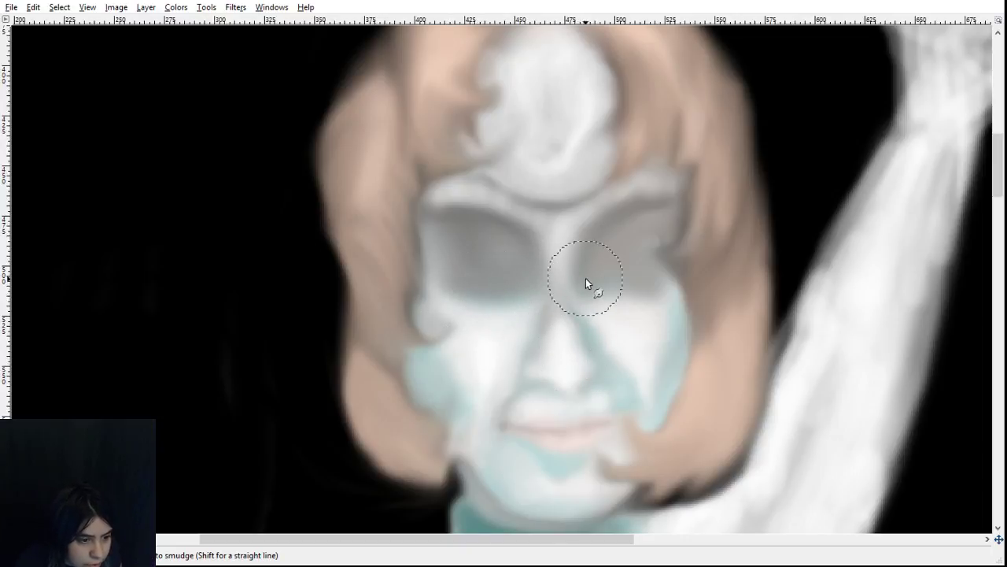
{"action": "mouse_move", "coordinate": [586, 283]}
{"action": "left_mouse_down"}
{"action": "mouse_move", "coordinate": [664, 286]}
{"action": "mouse_move", "coordinate": [645, 289]}
{"action": "mouse_move", "coordinate": [658, 276]}
{"action": "mouse_move", "coordinate": [641, 251]}
{"action": "mouse_move", "coordinate": [658, 225]}
{"action": "mouse_move", "coordinate": [633, 227]}
{"action": "mouse_move", "coordinate": [657, 216]}
{"action": "mouse_move", "coordinate": [616, 255]}
{"action": "mouse_move", "coordinate": [644, 222]}
{"action": "mouse_move", "coordinate": [679, 219]}
{"action": "mouse_move", "coordinate": [587, 271]}
{"action": "left_mouse_up"}
{"action": "mouse_move", "coordinate": [404, 199]}
{"action": "left_mouse_down"}
{"action": "mouse_move", "coordinate": [425, 226]}
{"action": "mouse_move", "coordinate": [421, 209]}
{"action": "mouse_move", "coordinate": [430, 220]}
{"action": "mouse_move", "coordinate": [452, 221]}
{"action": "mouse_move", "coordinate": [422, 218]}
{"action": "mouse_move", "coordinate": [460, 219]}
{"action": "mouse_move", "coordinate": [438, 225]}
{"action": "mouse_move", "coordinate": [463, 285]}
{"action": "mouse_move", "coordinate": [474, 243]}
{"action": "left_mouse_up"}
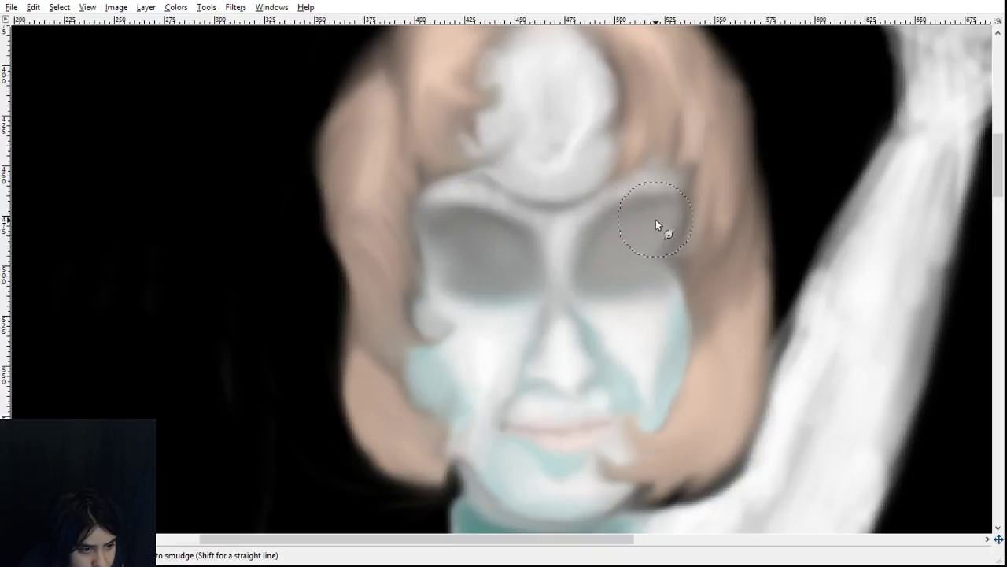
{"action": "left_click_drag", "start_coordinate": [655, 218], "coordinate": [677, 217]}
- Smudge the nose bridge, cheeks, chin and jaw edge to blend the white and turquoise shading
{"action": "left_click_drag", "start_coordinate": [558, 244], "coordinate": [552, 380]}
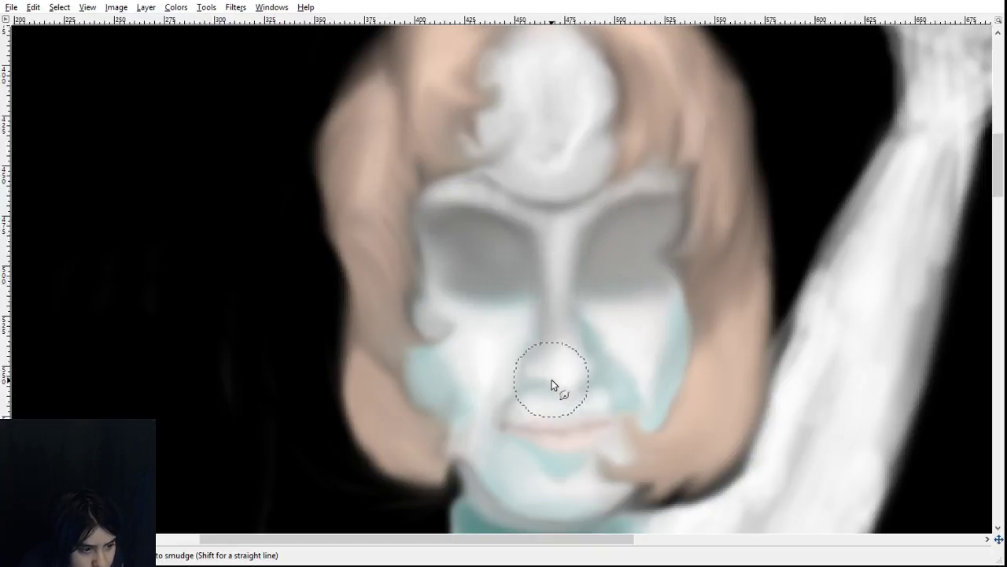
{"action": "mouse_move", "coordinate": [558, 273]}
{"action": "left_mouse_down"}
{"action": "mouse_move", "coordinate": [568, 405]}
{"action": "mouse_move", "coordinate": [580, 286]}
{"action": "left_mouse_up"}
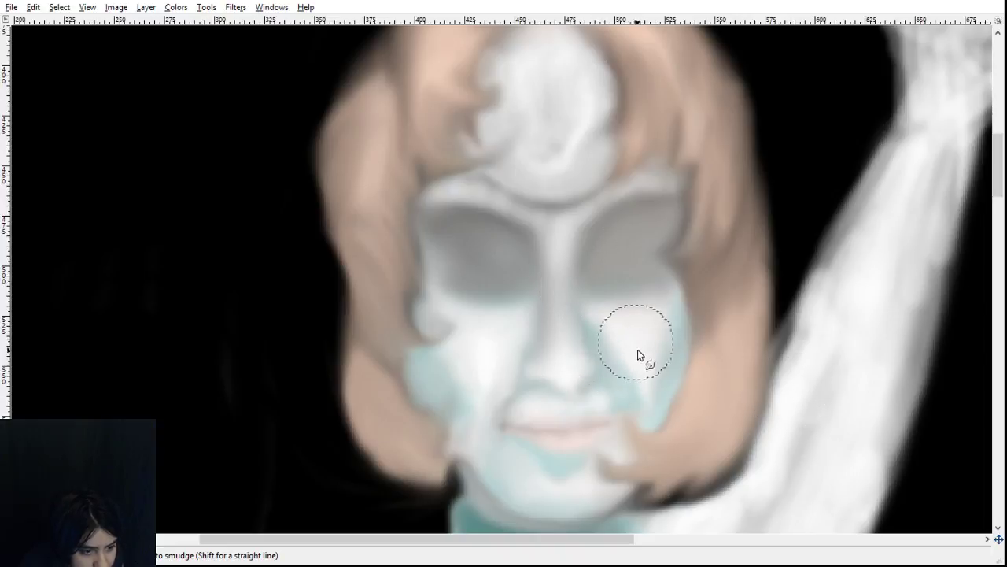
{"action": "mouse_move", "coordinate": [638, 349]}
{"action": "left_mouse_down"}
{"action": "mouse_move", "coordinate": [613, 328]}
{"action": "mouse_move", "coordinate": [624, 367]}
{"action": "mouse_move", "coordinate": [616, 322]}
{"action": "mouse_move", "coordinate": [644, 439]}
{"action": "mouse_move", "coordinate": [636, 376]}
{"action": "mouse_move", "coordinate": [647, 395]}
{"action": "mouse_move", "coordinate": [656, 369]}
{"action": "left_mouse_up"}
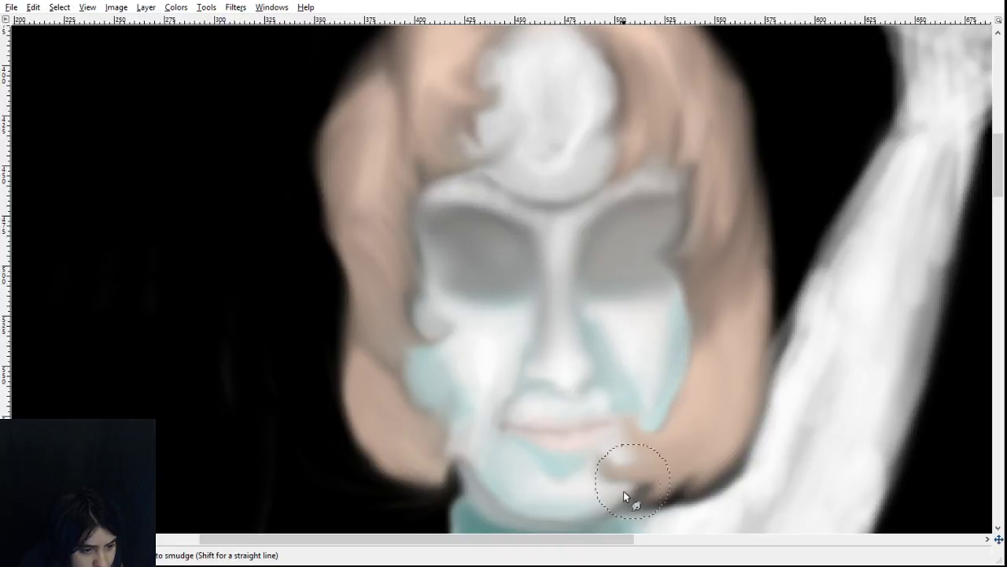
{"action": "mouse_move", "coordinate": [470, 428]}
{"action": "left_mouse_down"}
{"action": "mouse_move", "coordinate": [467, 347]}
{"action": "mouse_move", "coordinate": [451, 375]}
{"action": "mouse_move", "coordinate": [462, 367]}
{"action": "mouse_move", "coordinate": [474, 409]}
{"action": "mouse_move", "coordinate": [392, 412]}
{"action": "mouse_move", "coordinate": [395, 399]}
{"action": "mouse_move", "coordinate": [419, 428]}
{"action": "mouse_move", "coordinate": [401, 334]}
{"action": "mouse_move", "coordinate": [464, 511]}
{"action": "mouse_move", "coordinate": [464, 457]}
{"action": "mouse_move", "coordinate": [437, 458]}
{"action": "mouse_move", "coordinate": [479, 464]}
{"action": "mouse_move", "coordinate": [493, 489]}
{"action": "left_mouse_up"}
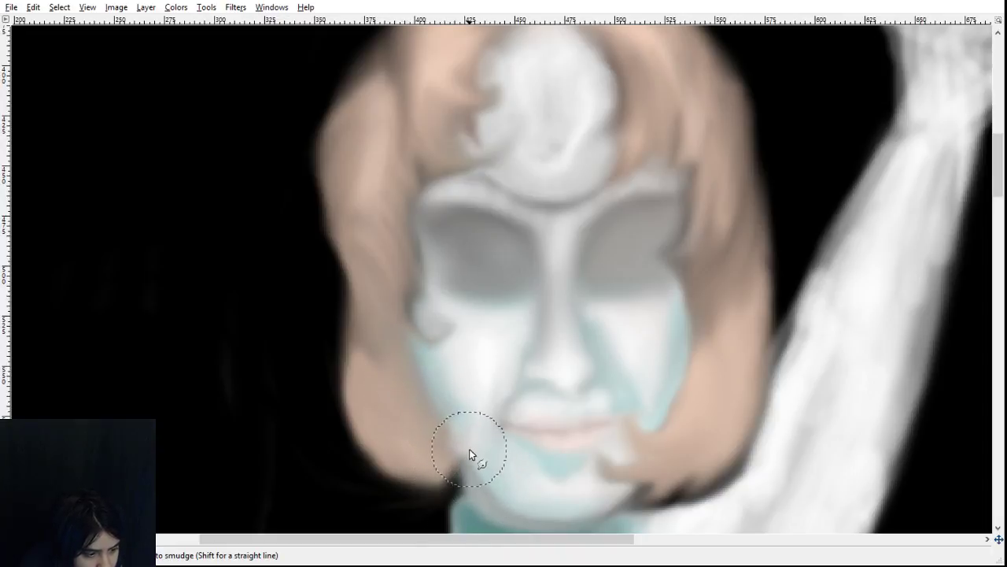
{"action": "mouse_move", "coordinate": [469, 449]}
{"action": "left_mouse_down"}
{"action": "mouse_move", "coordinate": [430, 463]}
{"action": "mouse_move", "coordinate": [451, 454]}
{"action": "mouse_move", "coordinate": [461, 493]}
{"action": "left_mouse_up"}
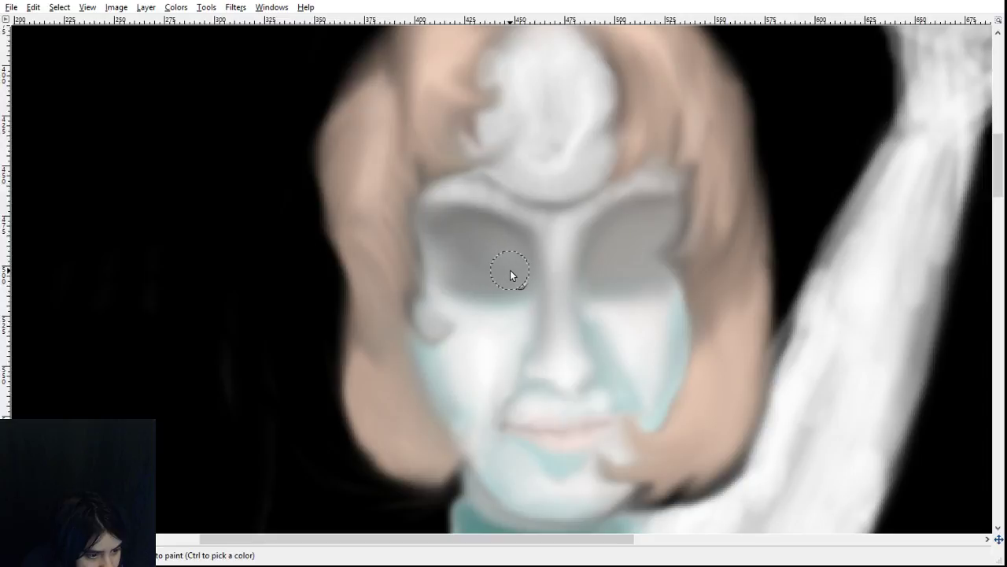
- Paint a white eyeball in each grey socket and smudge the edges under the eyes
{"action": "left_click_drag", "start_coordinate": [508, 269], "coordinate": [507, 274]}
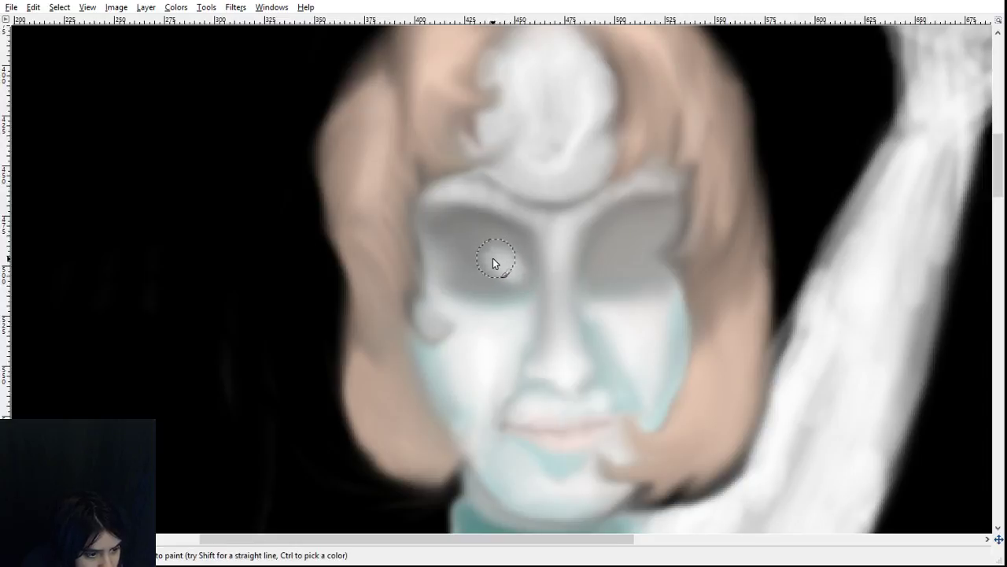
{"action": "mouse_move", "coordinate": [462, 264]}
{"action": "left_mouse_down"}
{"action": "mouse_move", "coordinate": [502, 257]}
{"action": "mouse_move", "coordinate": [517, 276]}
{"action": "mouse_move", "coordinate": [502, 249]}
{"action": "mouse_move", "coordinate": [455, 262]}
{"action": "mouse_move", "coordinate": [462, 283]}
{"action": "mouse_move", "coordinate": [506, 275]}
{"action": "mouse_move", "coordinate": [467, 278]}
{"action": "mouse_move", "coordinate": [501, 282]}
{"action": "mouse_move", "coordinate": [455, 274]}
{"action": "mouse_move", "coordinate": [504, 277]}
{"action": "mouse_move", "coordinate": [465, 277]}
{"action": "mouse_move", "coordinate": [477, 253]}
{"action": "mouse_move", "coordinate": [515, 267]}
{"action": "mouse_move", "coordinate": [521, 285]}
{"action": "mouse_move", "coordinate": [482, 284]}
{"action": "mouse_move", "coordinate": [514, 273]}
{"action": "mouse_move", "coordinate": [485, 288]}
{"action": "mouse_move", "coordinate": [472, 269]}
{"action": "mouse_move", "coordinate": [495, 278]}
{"action": "mouse_move", "coordinate": [472, 277]}
{"action": "mouse_move", "coordinate": [470, 264]}
{"action": "mouse_move", "coordinate": [488, 258]}
{"action": "mouse_move", "coordinate": [476, 283]}
{"action": "mouse_move", "coordinate": [462, 279]}
{"action": "mouse_move", "coordinate": [474, 255]}
{"action": "mouse_move", "coordinate": [510, 261]}
{"action": "mouse_move", "coordinate": [516, 287]}
{"action": "mouse_move", "coordinate": [463, 274]}
{"action": "mouse_move", "coordinate": [495, 253]}
{"action": "mouse_move", "coordinate": [523, 284]}
{"action": "mouse_move", "coordinate": [481, 280]}
{"action": "mouse_move", "coordinate": [518, 271]}
{"action": "mouse_move", "coordinate": [504, 284]}
{"action": "mouse_move", "coordinate": [467, 278]}
{"action": "mouse_move", "coordinate": [512, 271]}
{"action": "mouse_move", "coordinate": [498, 282]}
{"action": "mouse_move", "coordinate": [463, 281]}
{"action": "mouse_move", "coordinate": [512, 285]}
{"action": "left_mouse_up"}
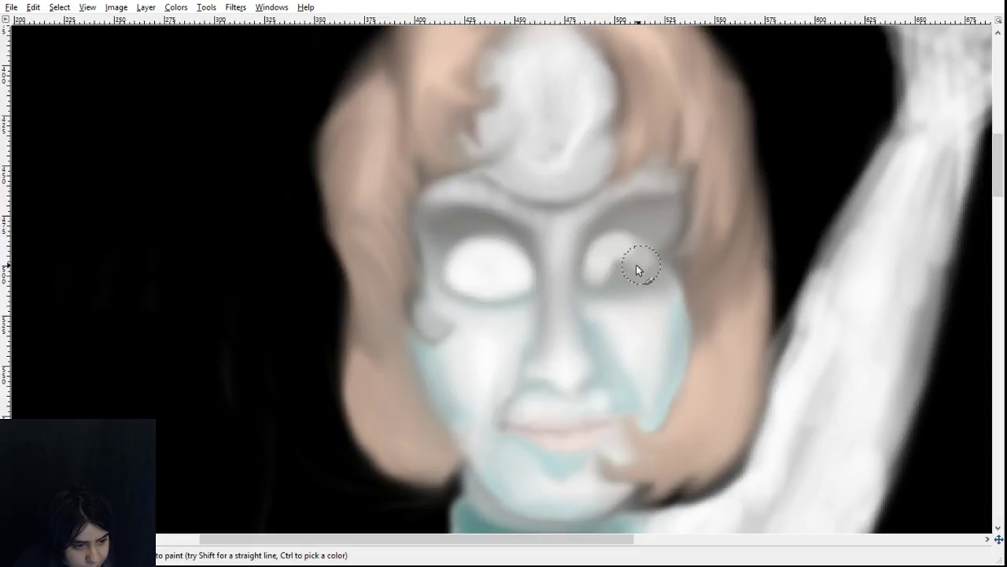
{"action": "mouse_move", "coordinate": [618, 248]}
{"action": "left_mouse_down"}
{"action": "mouse_move", "coordinate": [650, 257]}
{"action": "mouse_move", "coordinate": [624, 244]}
{"action": "mouse_move", "coordinate": [643, 263]}
{"action": "mouse_move", "coordinate": [600, 276]}
{"action": "mouse_move", "coordinate": [644, 272]}
{"action": "mouse_move", "coordinate": [622, 269]}
{"action": "mouse_move", "coordinate": [628, 257]}
{"action": "mouse_move", "coordinate": [610, 268]}
{"action": "mouse_move", "coordinate": [623, 253]}
{"action": "mouse_move", "coordinate": [602, 265]}
{"action": "mouse_move", "coordinate": [636, 252]}
{"action": "mouse_move", "coordinate": [619, 254]}
{"action": "mouse_move", "coordinate": [631, 241]}
{"action": "mouse_move", "coordinate": [652, 246]}
{"action": "mouse_move", "coordinate": [608, 242]}
{"action": "mouse_move", "coordinate": [640, 242]}
{"action": "mouse_move", "coordinate": [671, 262]}
{"action": "mouse_move", "coordinate": [642, 246]}
{"action": "mouse_move", "coordinate": [661, 258]}
{"action": "mouse_move", "coordinate": [640, 280]}
{"action": "mouse_move", "coordinate": [664, 257]}
{"action": "mouse_move", "coordinate": [647, 279]}
{"action": "mouse_move", "coordinate": [631, 282]}
{"action": "mouse_move", "coordinate": [653, 272]}
{"action": "mouse_move", "coordinate": [630, 282]}
{"action": "mouse_move", "coordinate": [604, 278]}
{"action": "mouse_move", "coordinate": [663, 276]}
{"action": "mouse_move", "coordinate": [658, 298]}
{"action": "mouse_move", "coordinate": [619, 318]}
{"action": "left_mouse_up"}
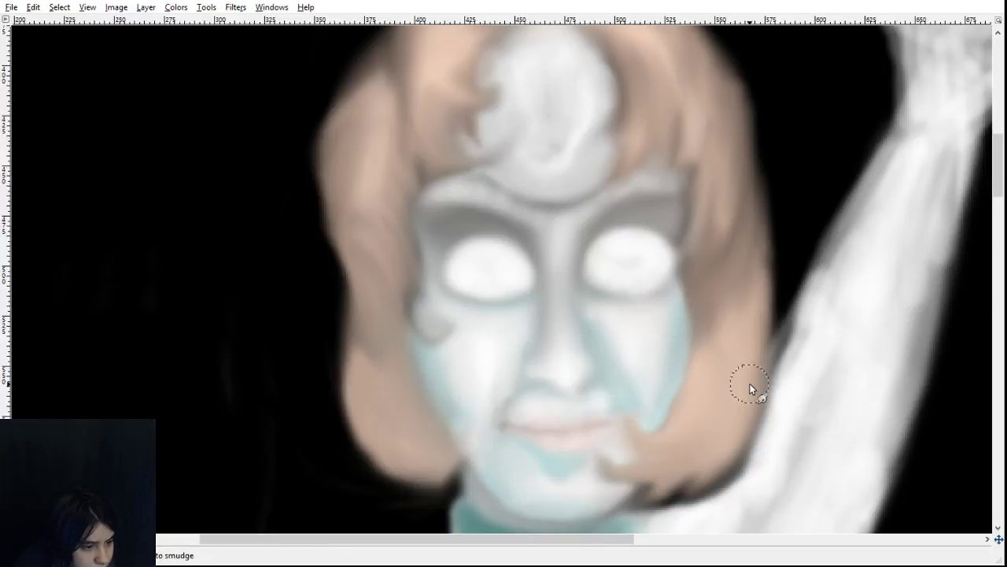
{"action": "mouse_move", "coordinate": [630, 310]}
{"action": "left_mouse_down"}
{"action": "mouse_move", "coordinate": [662, 302]}
{"action": "mouse_move", "coordinate": [610, 314]}
{"action": "mouse_move", "coordinate": [669, 298]}
{"action": "mouse_move", "coordinate": [630, 309]}
{"action": "left_mouse_up"}
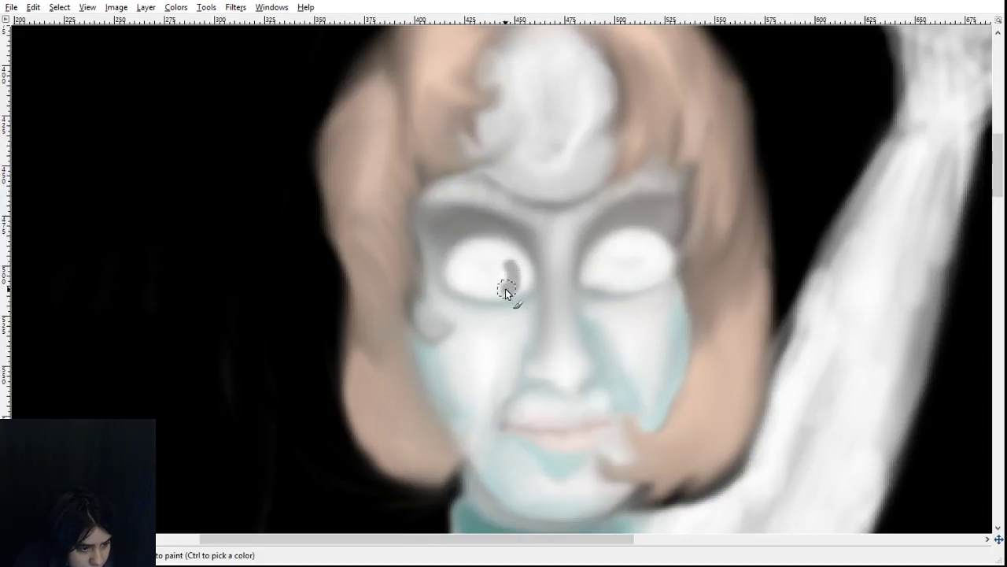
{"action": "mouse_move", "coordinate": [502, 269]}
{"action": "left_mouse_down"}
{"action": "mouse_move", "coordinate": [505, 292]}
{"action": "mouse_move", "coordinate": [499, 256]}
{"action": "left_mouse_up"}
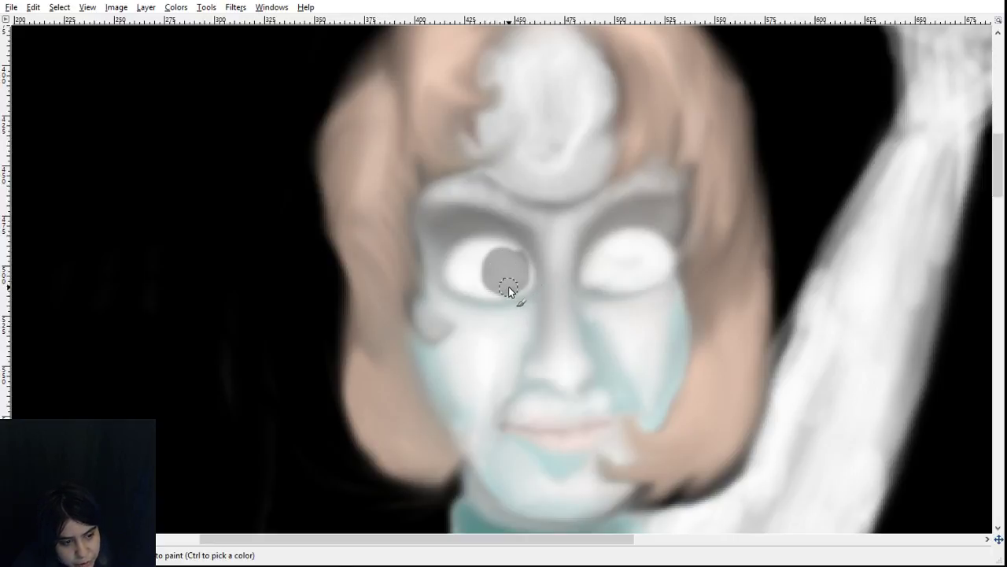
{"action": "key", "text": "ctrl+z"}
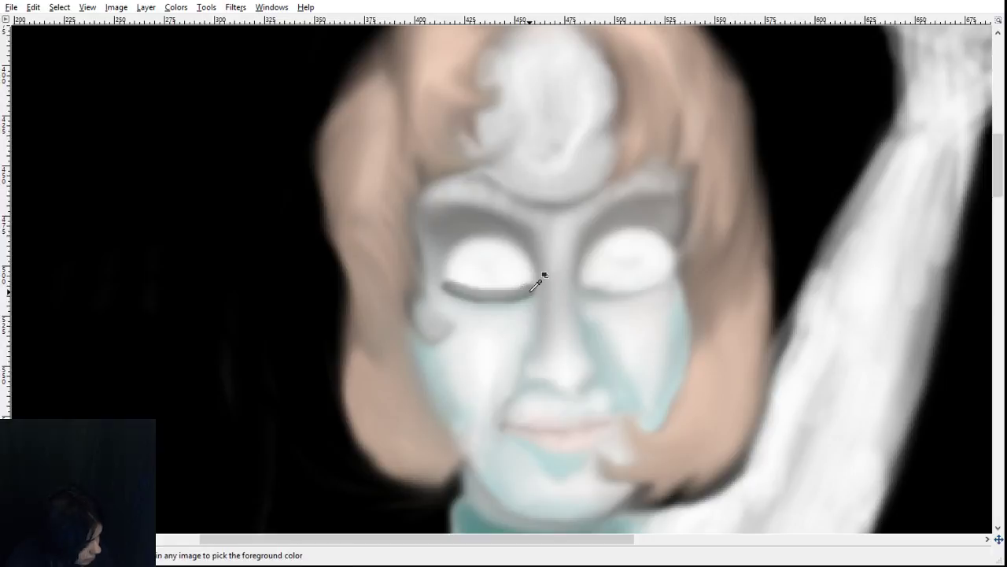
{"action": "key", "text": "ctrl+z"}
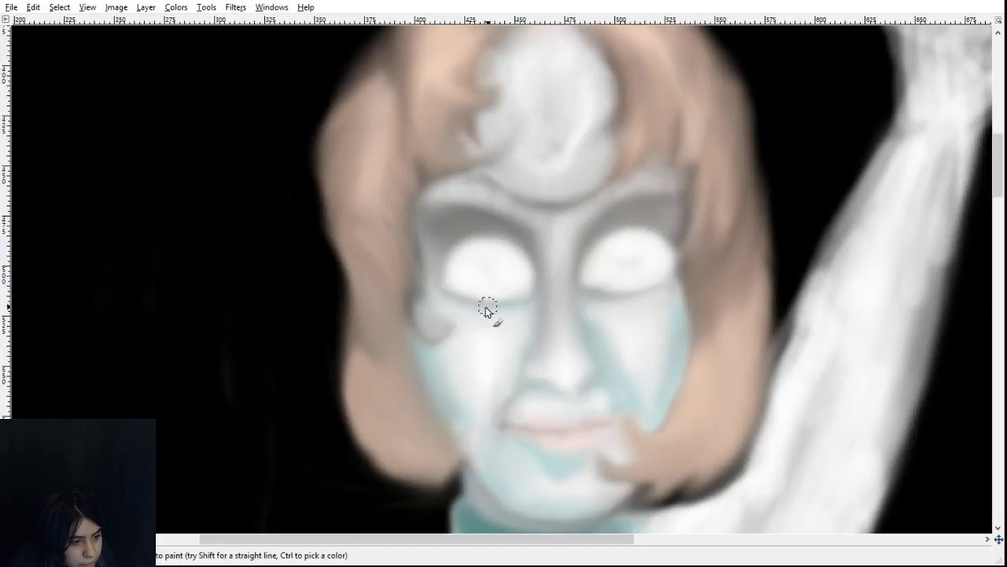
{"action": "mouse_move", "coordinate": [447, 295]}
{"action": "left_mouse_down"}
{"action": "mouse_move", "coordinate": [489, 304]}
{"action": "mouse_move", "coordinate": [526, 297]}
{"action": "mouse_move", "coordinate": [452, 298]}
{"action": "mouse_move", "coordinate": [494, 299]}
{"action": "left_mouse_up"}
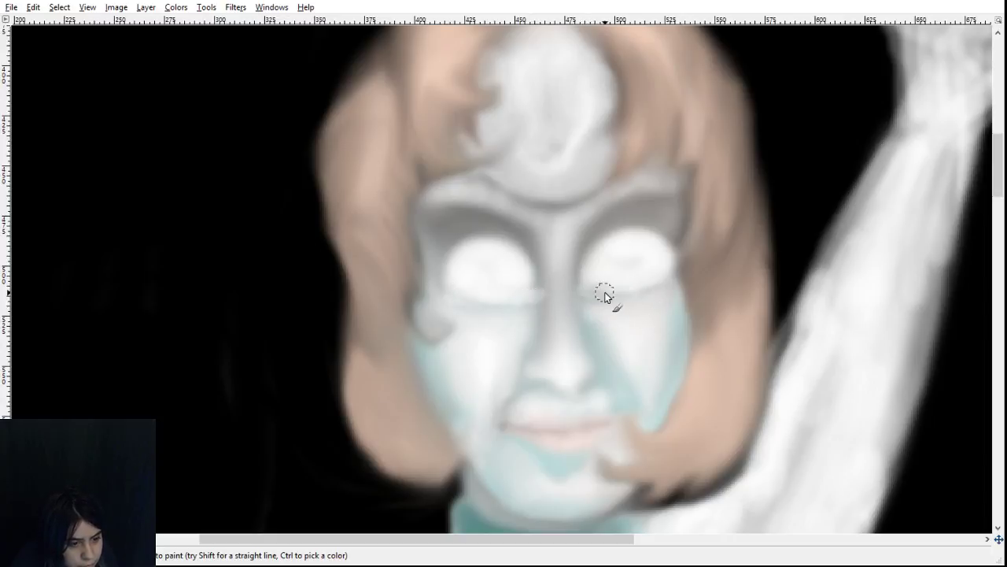
{"action": "mouse_move", "coordinate": [603, 292]}
{"action": "left_mouse_down"}
{"action": "mouse_move", "coordinate": [677, 281]}
{"action": "mouse_move", "coordinate": [577, 296]}
{"action": "left_mouse_up"}
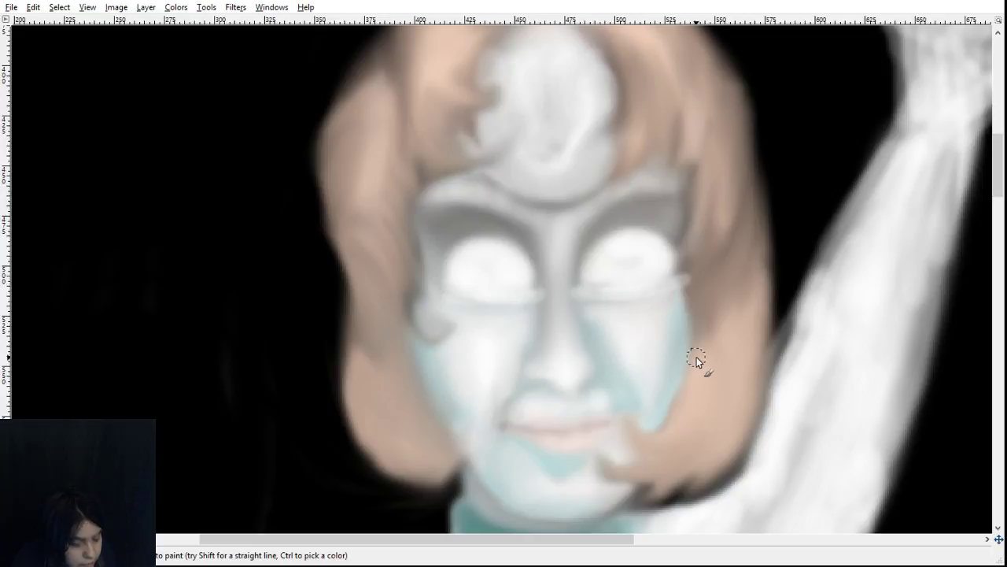
{"action": "key", "text": "ctrl+z"}
{"action": "key", "text": "ctrl+z"}
{"action": "key", "text": "ctrl+z"}
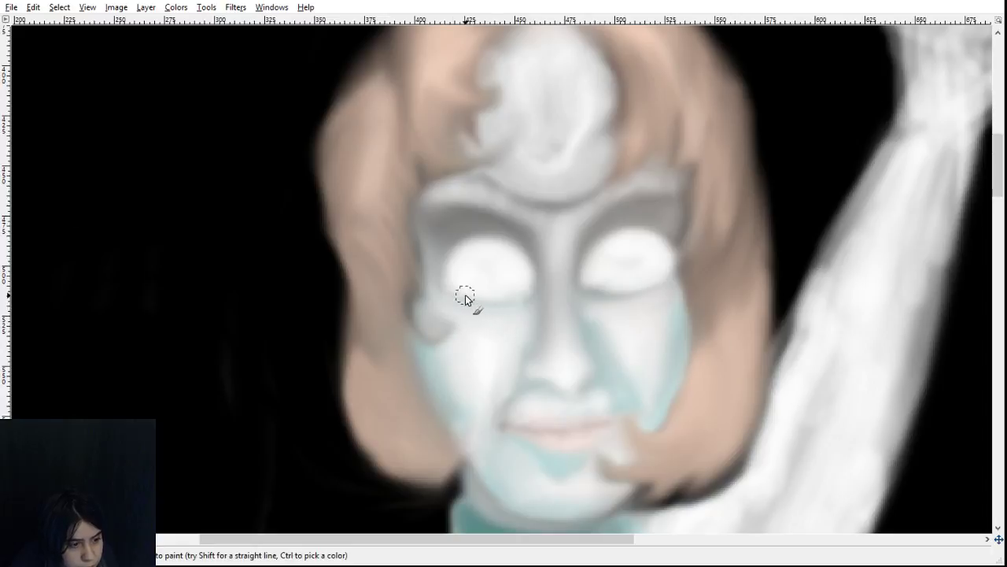
- Paint a dark grey lower-lid line under each eye and smudge both into thin, tapered edges
{"action": "left_click_drag", "start_coordinate": [449, 290], "coordinate": [671, 277]}
{"action": "key", "text": "s"}
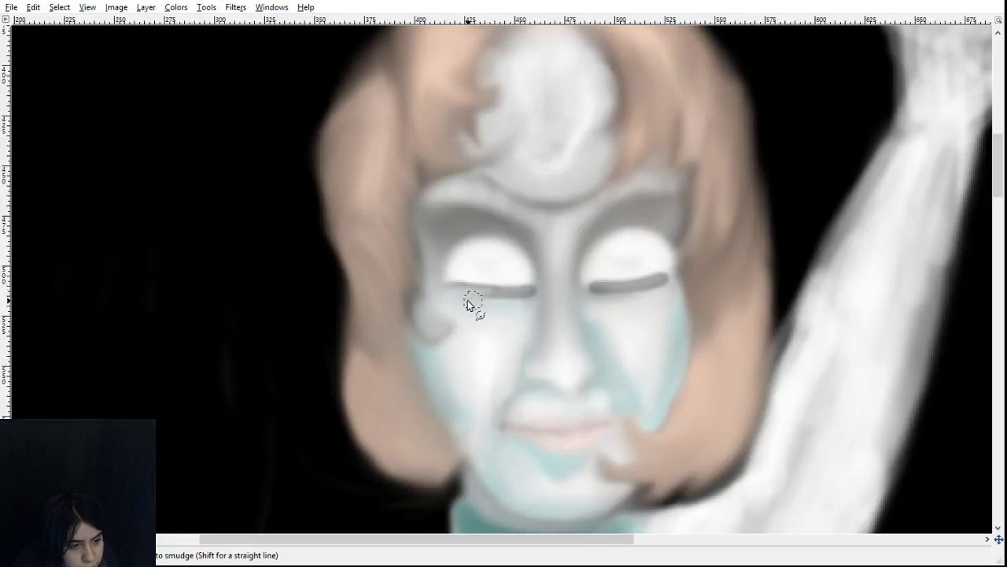
{"action": "mouse_move", "coordinate": [474, 303]}
{"action": "left_mouse_down"}
{"action": "mouse_move", "coordinate": [516, 289]}
{"action": "mouse_move", "coordinate": [462, 302]}
{"action": "mouse_move", "coordinate": [502, 292]}
{"action": "mouse_move", "coordinate": [489, 296]}
{"action": "mouse_move", "coordinate": [499, 306]}
{"action": "mouse_move", "coordinate": [523, 294]}
{"action": "mouse_move", "coordinate": [502, 311]}
{"action": "mouse_move", "coordinate": [531, 288]}
{"action": "left_mouse_up"}
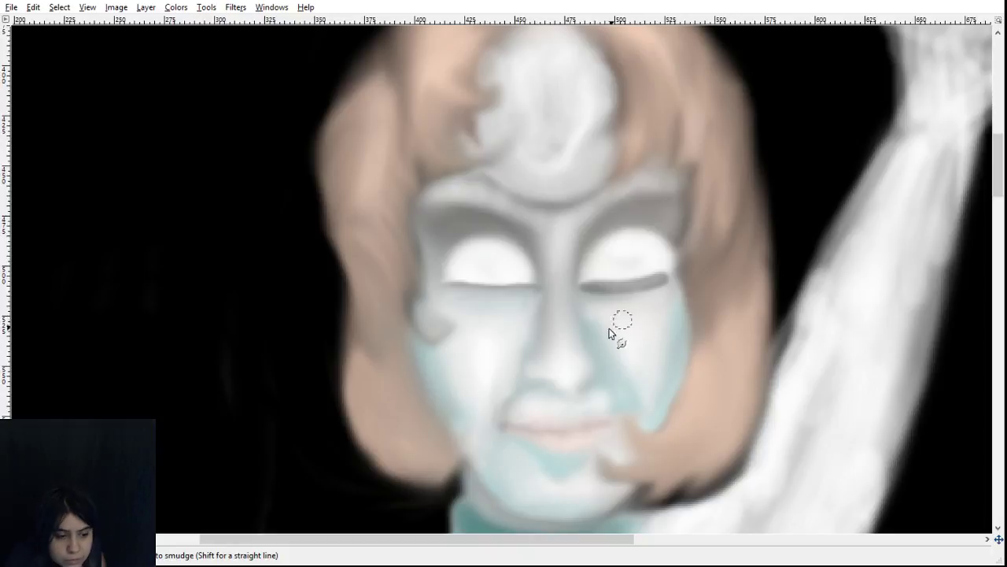
{"action": "left_click_drag", "start_coordinate": [590, 289], "coordinate": [610, 291]}
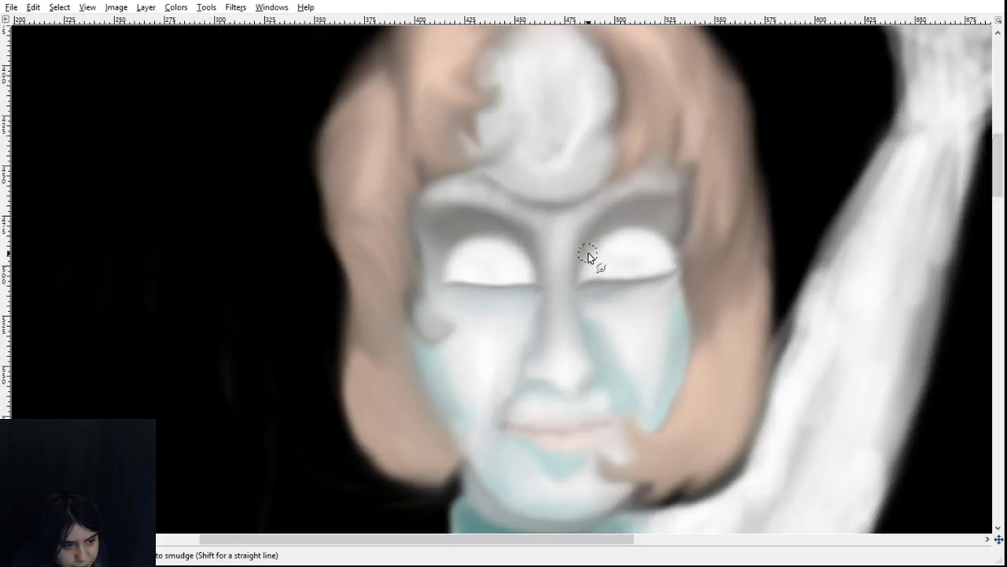
- Paint dark grey upper-lid lines with outer corners on both eyes and smudge them into the sockets
{"action": "key", "text": "p"}
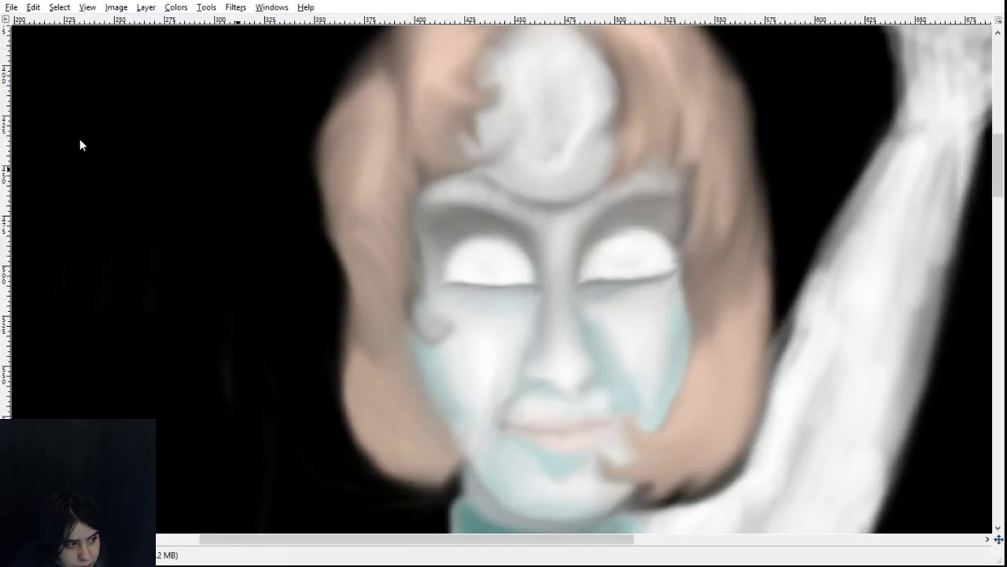
{"action": "mouse_move", "coordinate": [585, 250]}
{"action": "left_mouse_down"}
{"action": "mouse_move", "coordinate": [659, 237]}
{"action": "mouse_move", "coordinate": [673, 246]}
{"action": "mouse_move", "coordinate": [657, 264]}
{"action": "mouse_move", "coordinate": [602, 245]}
{"action": "mouse_move", "coordinate": [652, 238]}
{"action": "mouse_move", "coordinate": [675, 274]}
{"action": "left_mouse_up"}
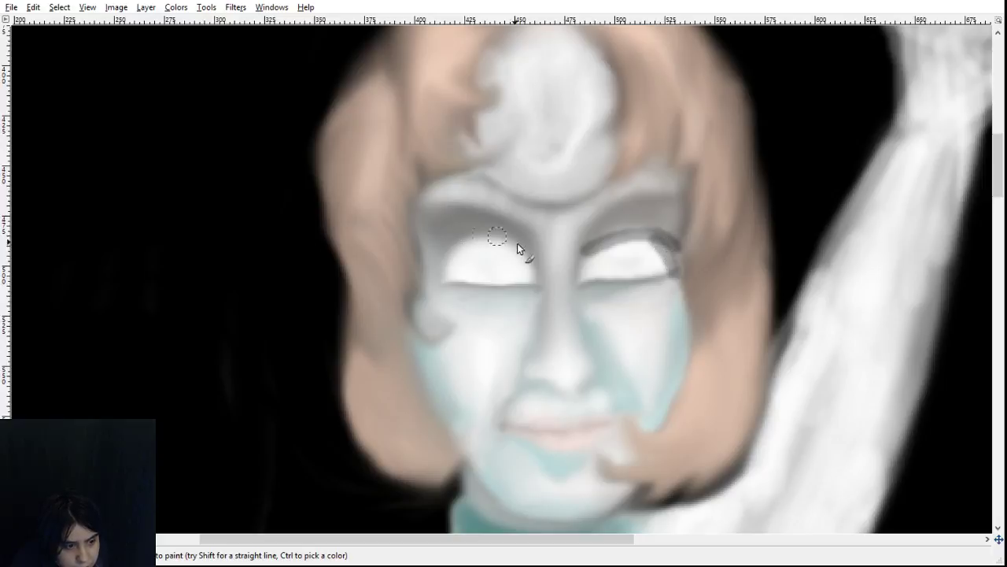
{"action": "mouse_move", "coordinate": [516, 240]}
{"action": "left_mouse_down"}
{"action": "mouse_move", "coordinate": [455, 242]}
{"action": "mouse_move", "coordinate": [430, 272]}
{"action": "mouse_move", "coordinate": [449, 245]}
{"action": "mouse_move", "coordinate": [465, 243]}
{"action": "mouse_move", "coordinate": [438, 289]}
{"action": "left_mouse_up"}
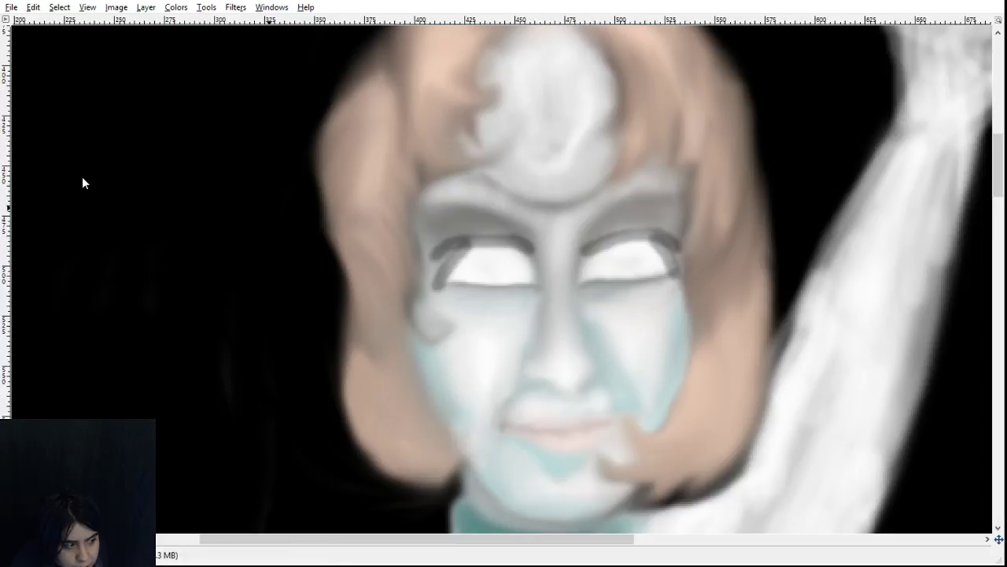
{"action": "key", "text": "s"}
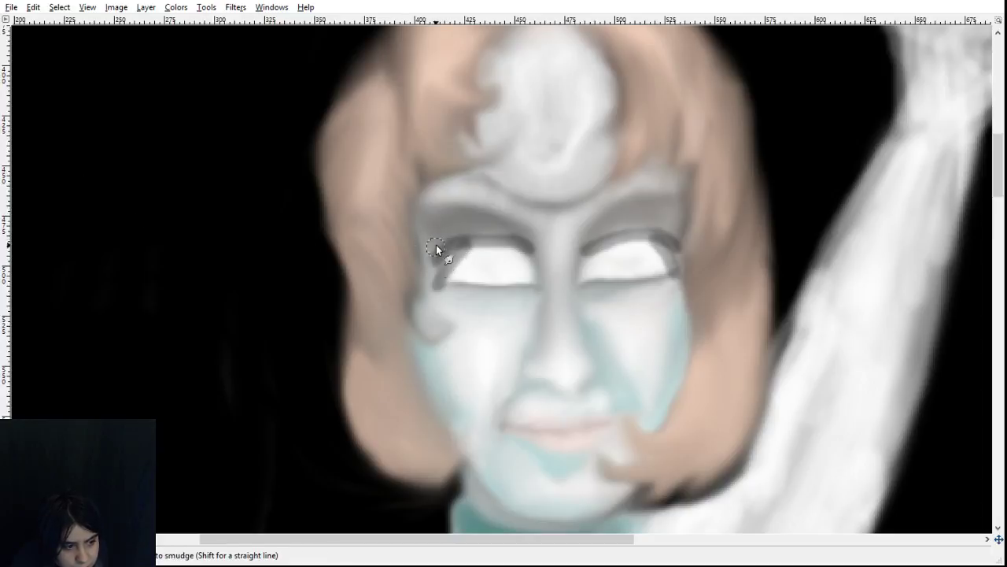
{"action": "mouse_move", "coordinate": [441, 237]}
{"action": "left_mouse_down"}
{"action": "mouse_move", "coordinate": [422, 278]}
{"action": "mouse_move", "coordinate": [433, 266]}
{"action": "left_mouse_up"}
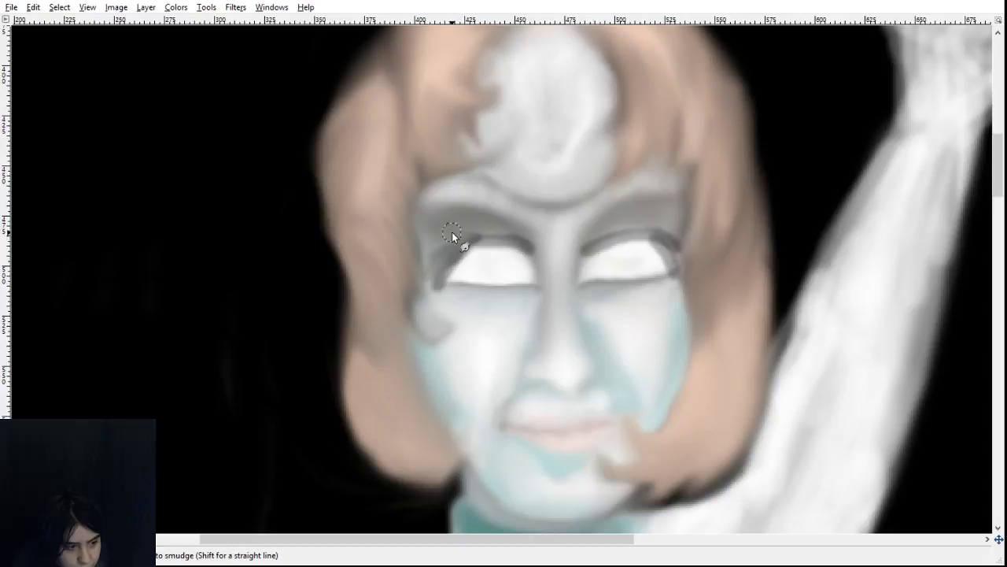
{"action": "left_click_drag", "start_coordinate": [448, 233], "coordinate": [432, 273]}
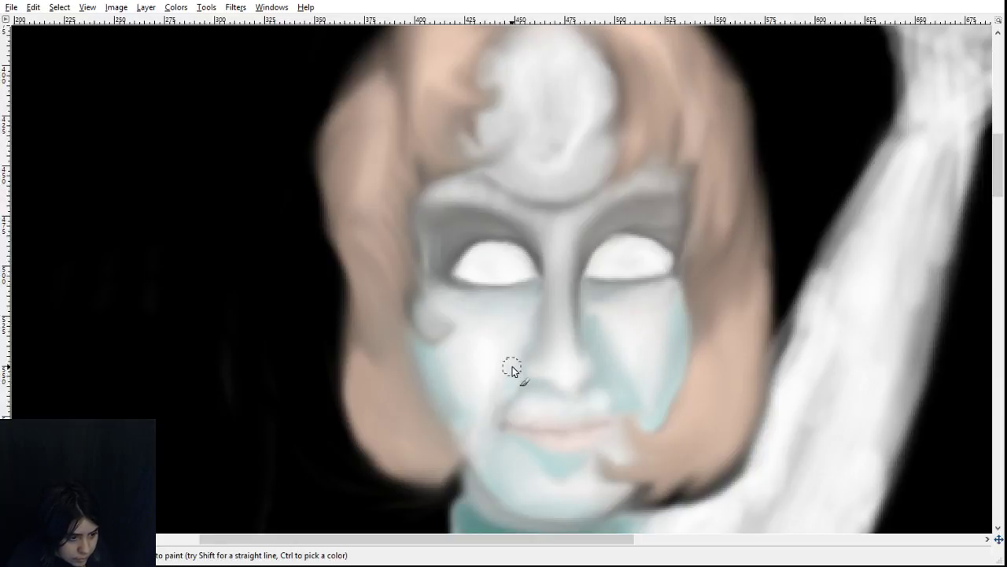
- Paint a dark grey dab beside the nose, smudge it into a crease down to the mouth corner, and blend the nearby inner eye corner
{"action": "key", "text": "ctrl"}
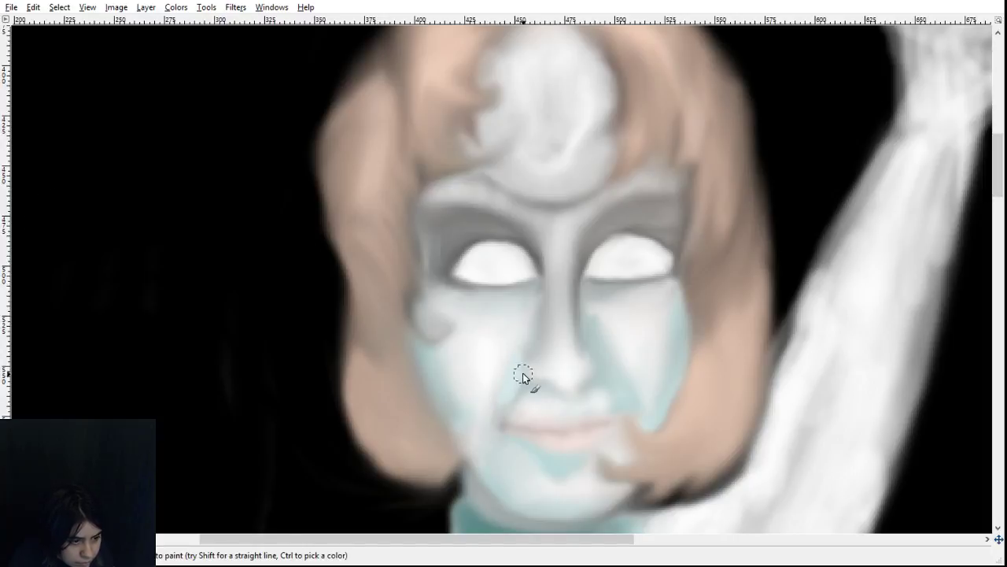
{"action": "left_click_drag", "start_coordinate": [510, 396], "coordinate": [511, 390]}
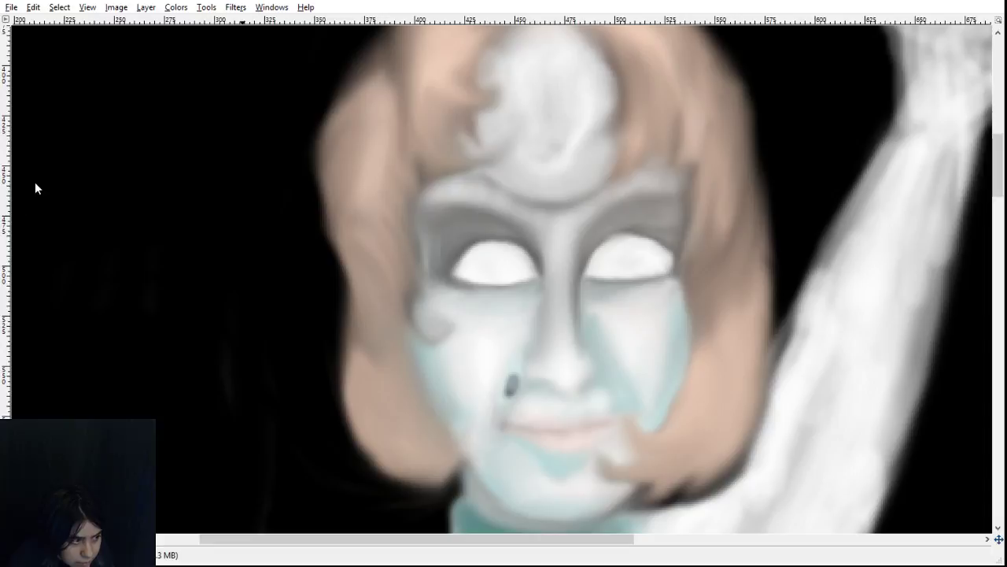
{"action": "left_click", "coordinate": [34, 182]}
{"action": "left_click", "coordinate": [508, 394]}
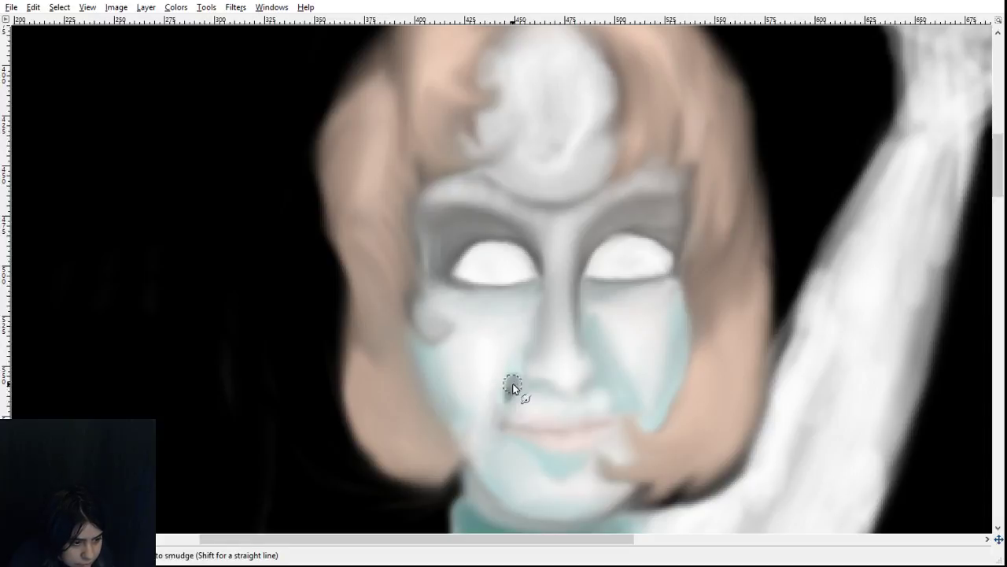
{"action": "left_click_drag", "start_coordinate": [511, 394], "coordinate": [518, 370]}
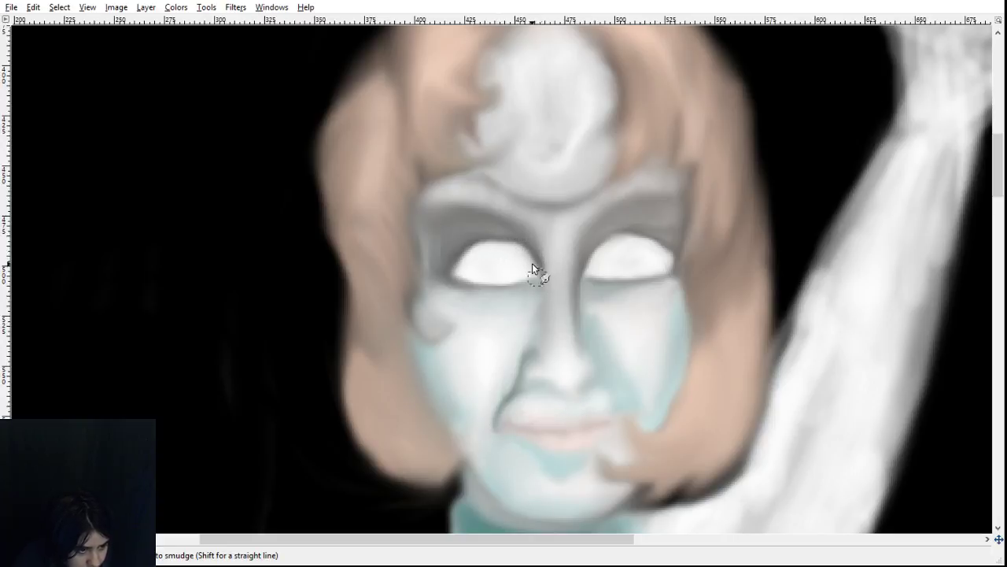
{"action": "left_click_drag", "start_coordinate": [535, 234], "coordinate": [546, 297]}
{"action": "mouse_move", "coordinate": [469, 263]}
{"action": "left_mouse_down"}
{"action": "mouse_move", "coordinate": [483, 241]}
{"action": "mouse_move", "coordinate": [516, 248]}
{"action": "mouse_move", "coordinate": [488, 245]}
{"action": "left_mouse_up"}
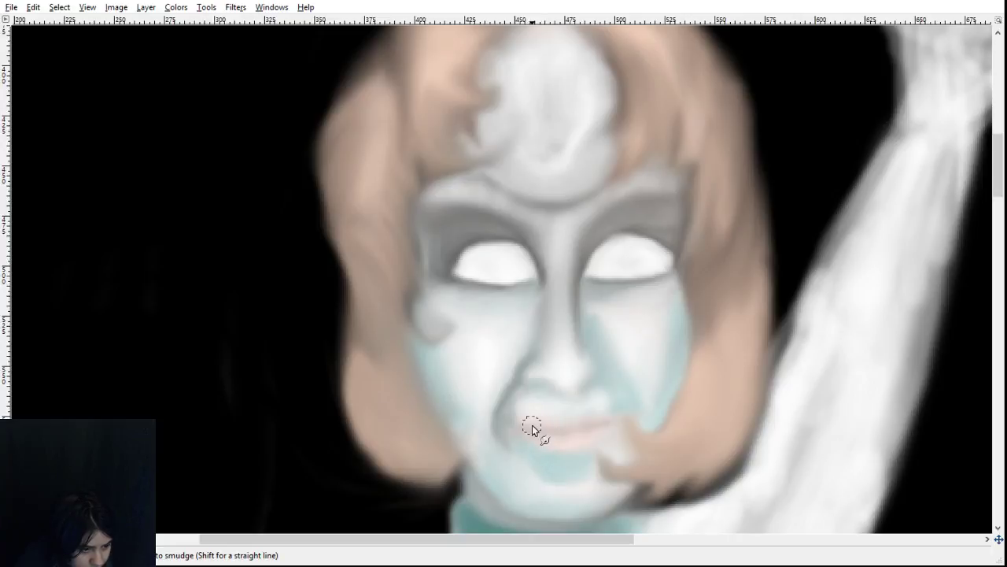
- Smudge the mouth corner, paint small dark dabs on the upper lip, and blend them into a darker, defined upper lip
{"action": "mouse_move", "coordinate": [513, 425]}
{"action": "left_mouse_down"}
{"action": "mouse_move", "coordinate": [578, 434]}
{"action": "mouse_move", "coordinate": [570, 445]}
{"action": "mouse_move", "coordinate": [541, 434]}
{"action": "mouse_move", "coordinate": [561, 432]}
{"action": "mouse_move", "coordinate": [523, 428]}
{"action": "mouse_move", "coordinate": [558, 428]}
{"action": "mouse_move", "coordinate": [513, 424]}
{"action": "mouse_move", "coordinate": [551, 425]}
{"action": "left_mouse_up"}
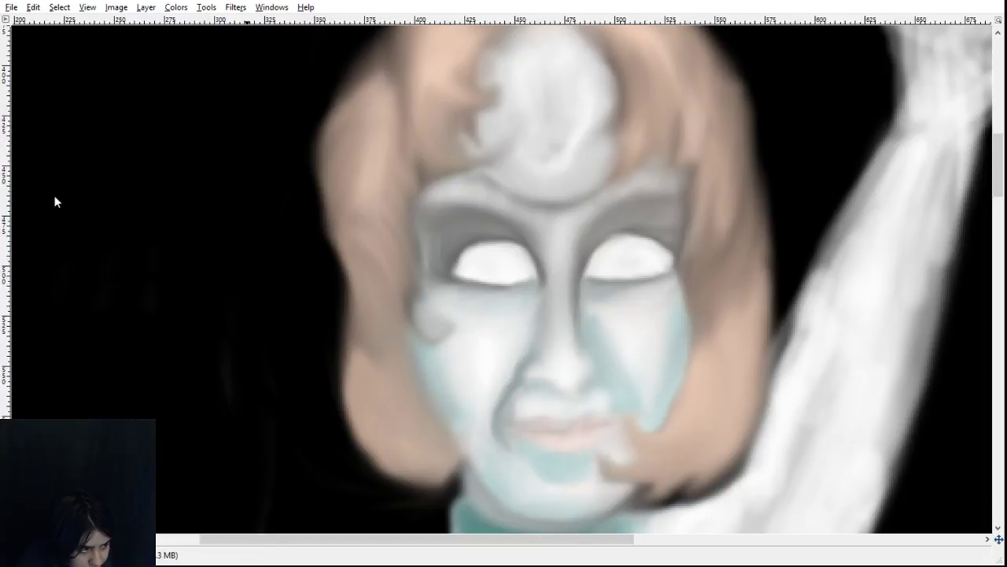
{"action": "left_click", "coordinate": [585, 426]}
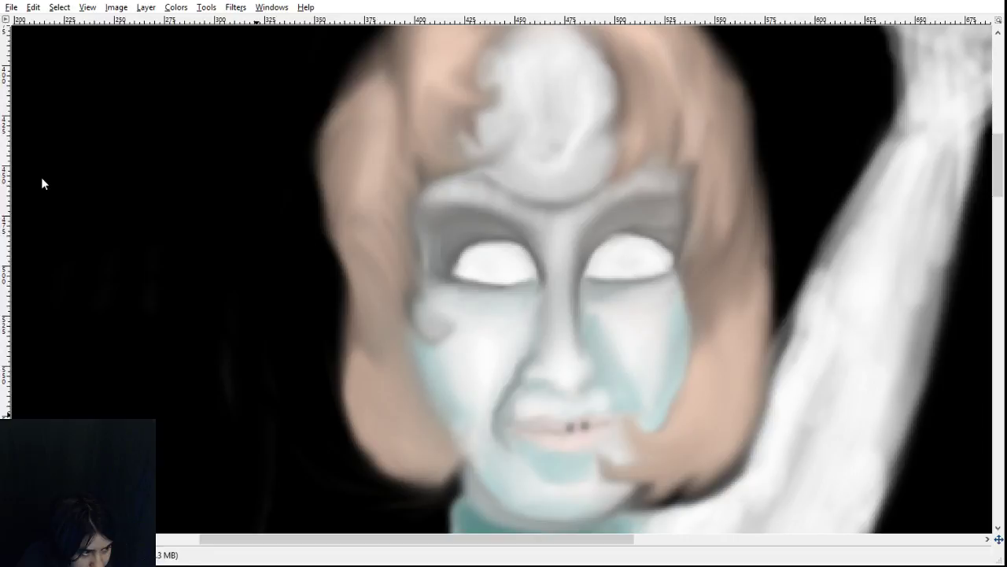
{"action": "left_click_drag", "start_coordinate": [587, 425], "coordinate": [571, 426]}
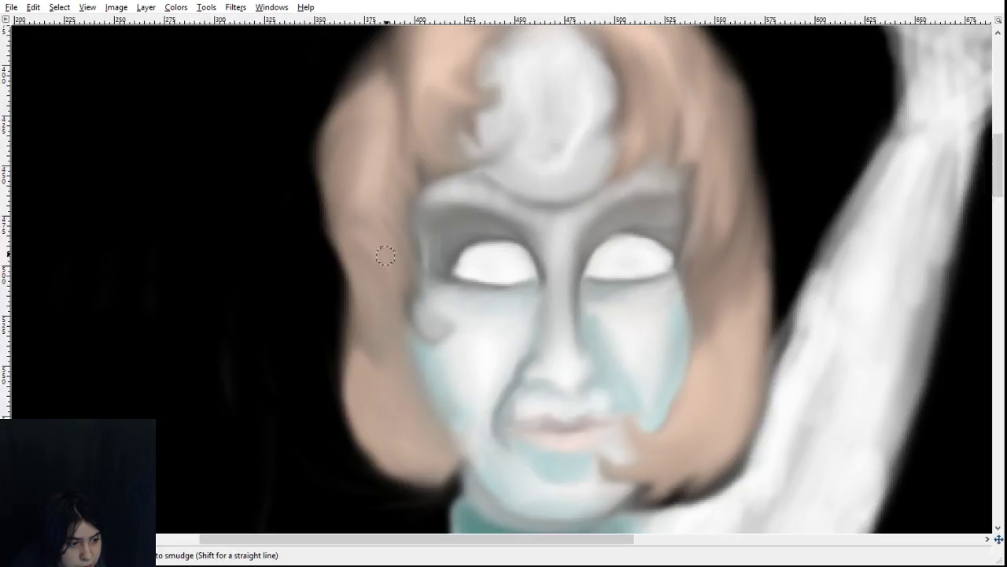
{"action": "scroll", "coordinate": [669, 354], "scroll_direction": "down", "scroll_amount": 3}
{"action": "scroll", "coordinate": [608, 376], "scroll_direction": "up", "scroll_amount": 3}
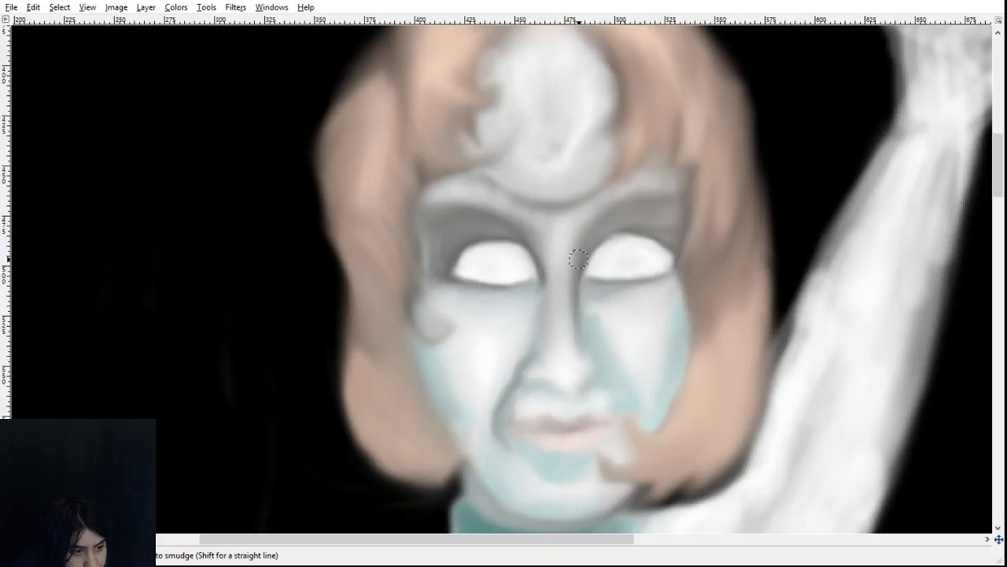
{"action": "scroll", "coordinate": [589, 270], "scroll_direction": "down", "scroll_amount": 3}
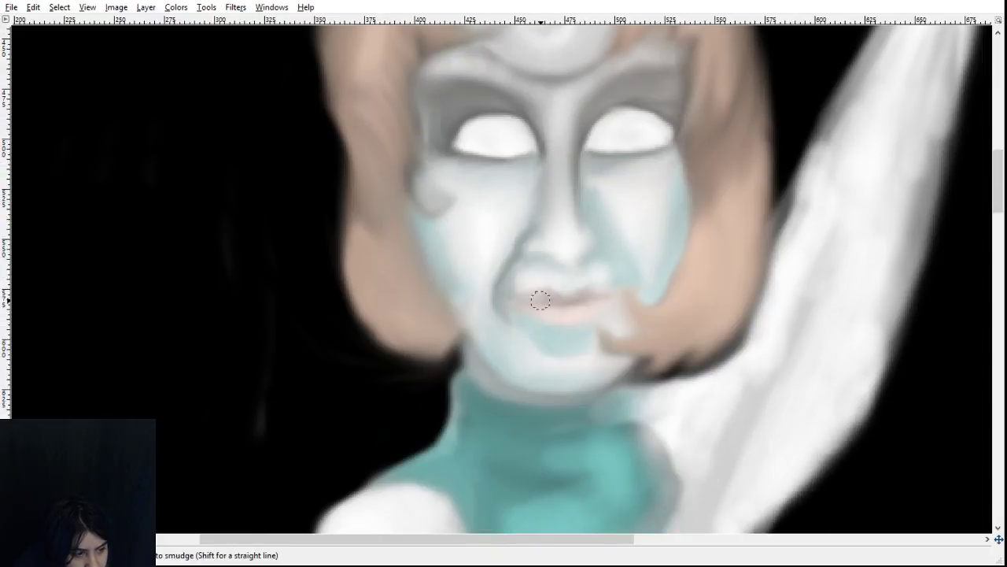
{"action": "mouse_move", "coordinate": [534, 296]}
{"action": "left_mouse_down"}
{"action": "mouse_move", "coordinate": [558, 303]}
{"action": "mouse_move", "coordinate": [559, 278]}
{"action": "mouse_move", "coordinate": [553, 299]}
{"action": "mouse_move", "coordinate": [541, 292]}
{"action": "mouse_move", "coordinate": [551, 315]}
{"action": "mouse_move", "coordinate": [575, 295]}
{"action": "mouse_move", "coordinate": [580, 384]}
{"action": "mouse_move", "coordinate": [570, 331]}
{"action": "mouse_move", "coordinate": [545, 299]}
{"action": "mouse_move", "coordinate": [529, 300]}
{"action": "mouse_move", "coordinate": [512, 324]}
{"action": "mouse_move", "coordinate": [545, 301]}
{"action": "mouse_move", "coordinate": [544, 288]}
{"action": "mouse_move", "coordinate": [513, 310]}
{"action": "left_mouse_up"}
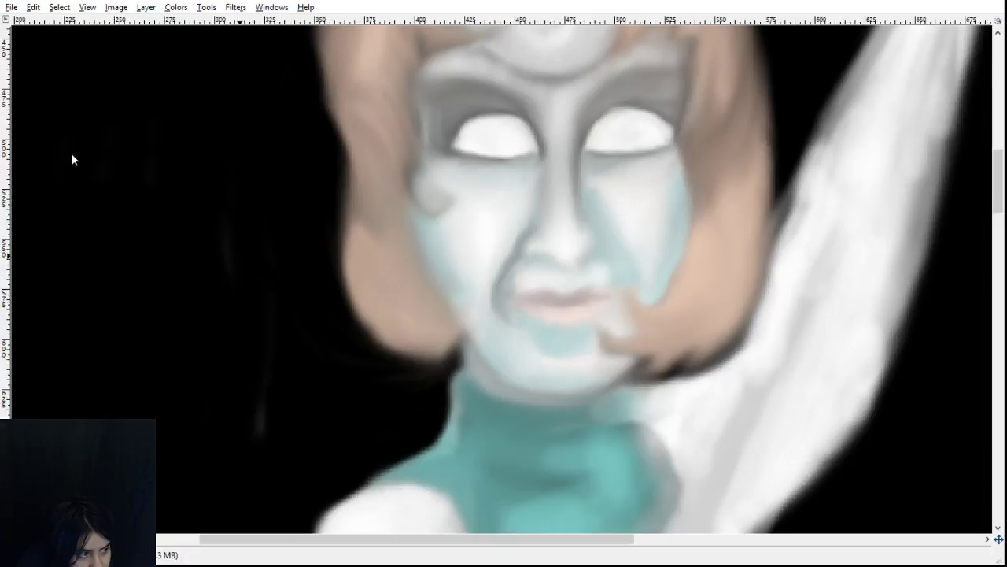
- Dab dark colour onto the lower lip and smudge it across to both sides for a deeper mauve tone
{"action": "left_click", "coordinate": [541, 312]}
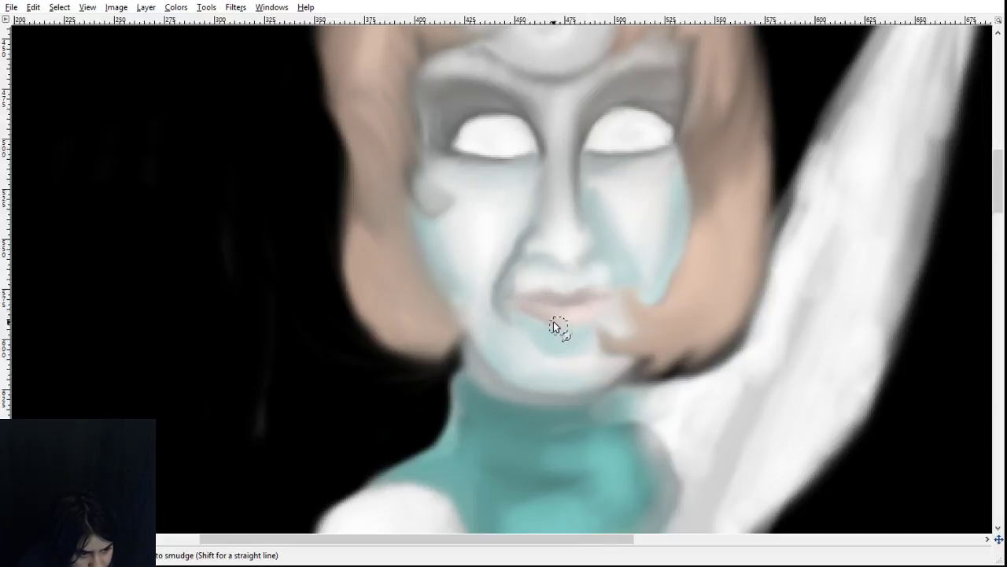
{"action": "mouse_move", "coordinate": [536, 310]}
{"action": "left_mouse_down"}
{"action": "mouse_move", "coordinate": [565, 326]}
{"action": "mouse_move", "coordinate": [526, 304]}
{"action": "mouse_move", "coordinate": [545, 323]}
{"action": "mouse_move", "coordinate": [552, 316]}
{"action": "mouse_move", "coordinate": [510, 322]}
{"action": "mouse_move", "coordinate": [538, 391]}
{"action": "mouse_move", "coordinate": [548, 326]}
{"action": "mouse_move", "coordinate": [521, 302]}
{"action": "mouse_move", "coordinate": [567, 323]}
{"action": "mouse_move", "coordinate": [557, 319]}
{"action": "mouse_move", "coordinate": [586, 318]}
{"action": "mouse_move", "coordinate": [557, 324]}
{"action": "mouse_move", "coordinate": [601, 317]}
{"action": "mouse_move", "coordinate": [544, 312]}
{"action": "mouse_move", "coordinate": [581, 327]}
{"action": "mouse_move", "coordinate": [553, 321]}
{"action": "mouse_move", "coordinate": [600, 316]}
{"action": "mouse_move", "coordinate": [581, 326]}
{"action": "mouse_move", "coordinate": [597, 315]}
{"action": "mouse_move", "coordinate": [569, 325]}
{"action": "mouse_move", "coordinate": [590, 313]}
{"action": "left_mouse_up"}
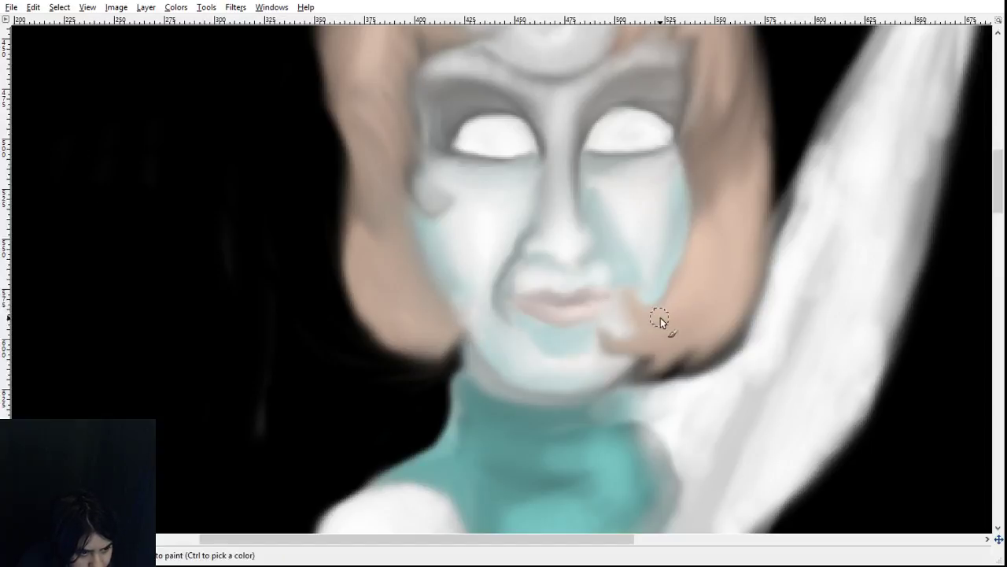
{"action": "left_click", "coordinate": [594, 307]}
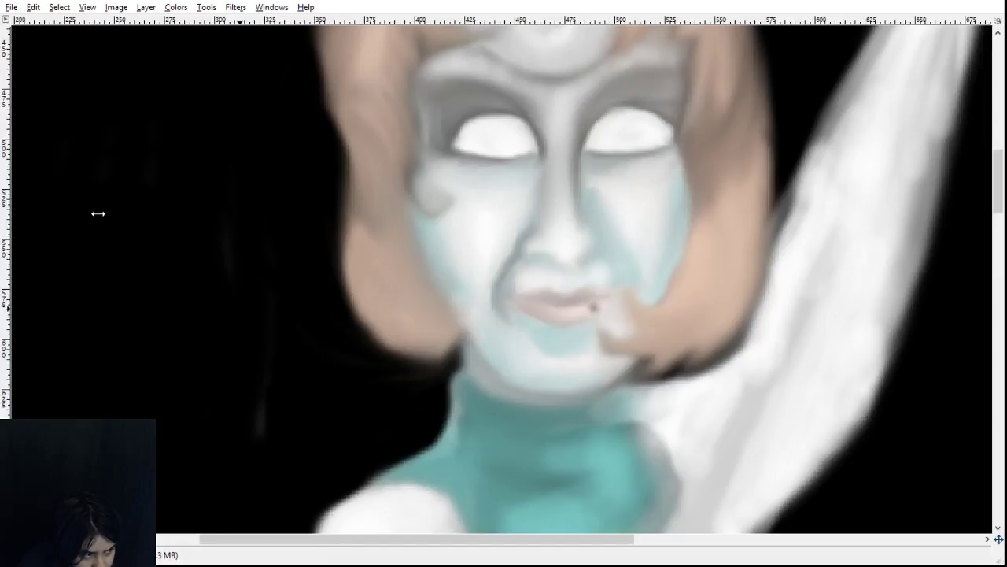
{"action": "left_click_drag", "start_coordinate": [611, 322], "coordinate": [591, 310]}
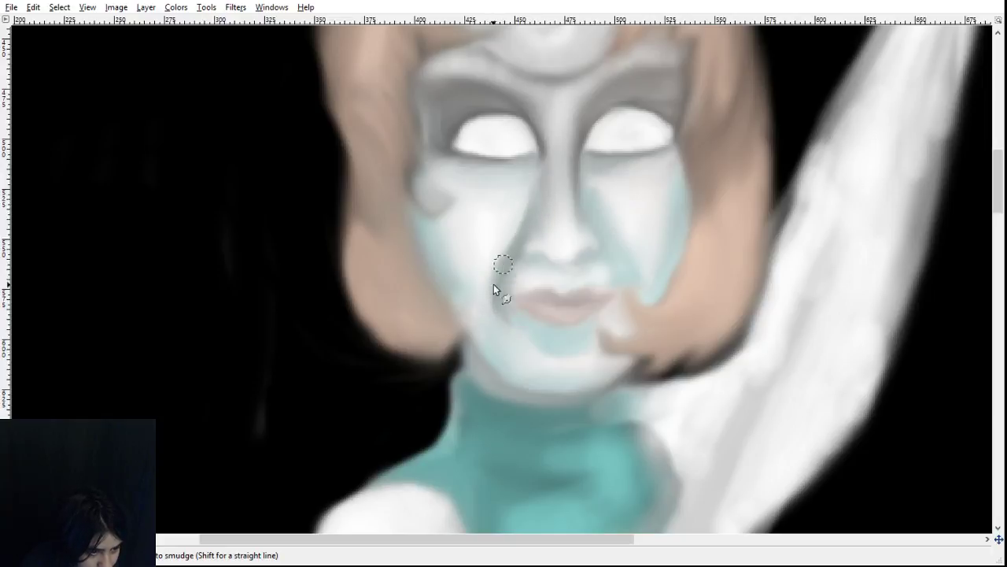
- Smudge the lower end of the nose-to-mouth crease and clean up the edges and corner of the lower lip
{"action": "left_click_drag", "start_coordinate": [495, 285], "coordinate": [513, 313]}
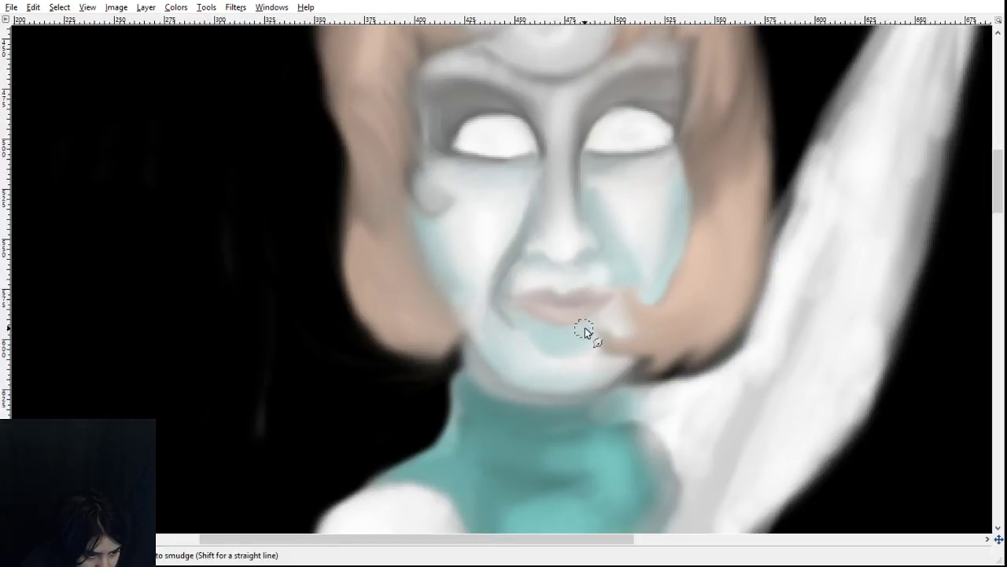
{"action": "left_click_drag", "start_coordinate": [575, 316], "coordinate": [584, 315]}
{"action": "mouse_move", "coordinate": [519, 304]}
{"action": "left_mouse_down"}
{"action": "mouse_move", "coordinate": [549, 306]}
{"action": "mouse_move", "coordinate": [575, 327]}
{"action": "mouse_move", "coordinate": [582, 314]}
{"action": "mouse_move", "coordinate": [530, 305]}
{"action": "mouse_move", "coordinate": [533, 348]}
{"action": "left_mouse_up"}
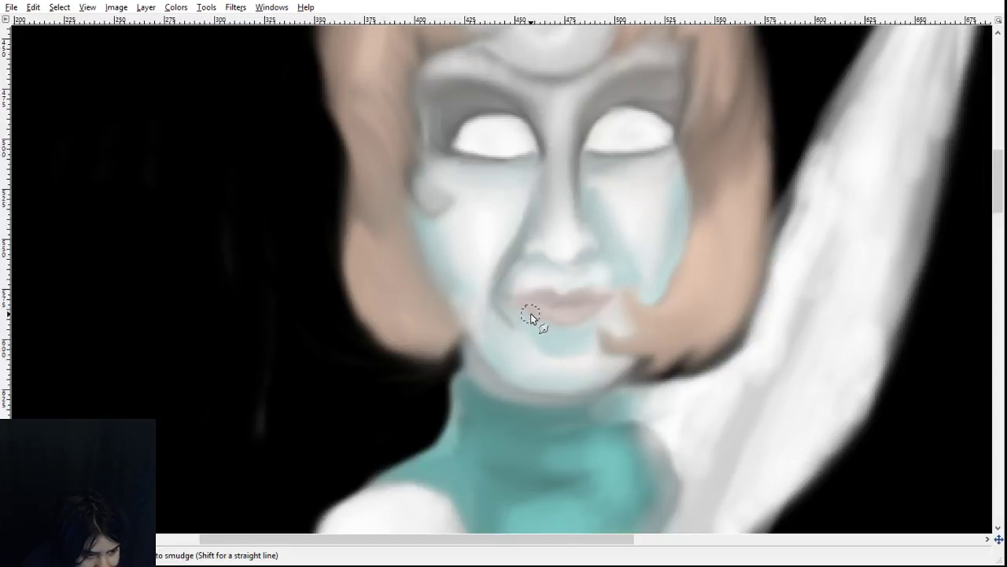
{"action": "left_click_drag", "start_coordinate": [530, 313], "coordinate": [514, 306]}
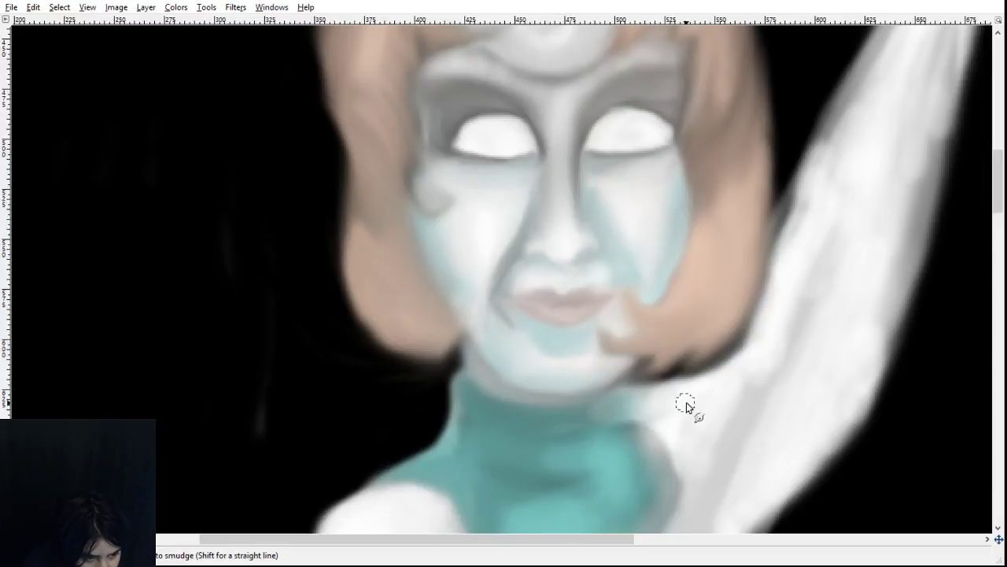
{"action": "scroll", "coordinate": [686, 403], "scroll_direction": "up", "scroll_amount": 3}
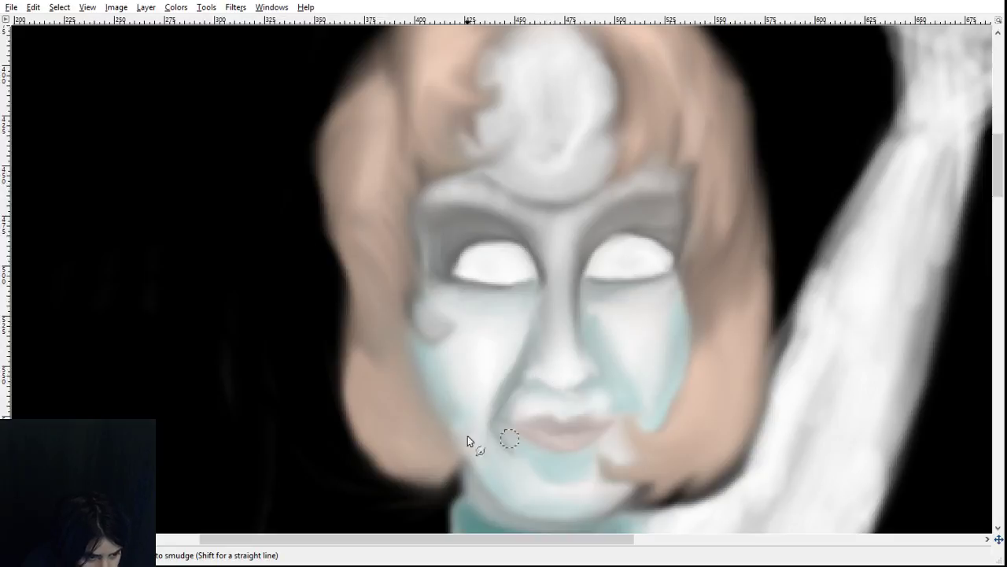
- Paint dark grey under the nose tip and smudge it into a soft shadow above the upper lip
{"action": "key", "text": "p"}
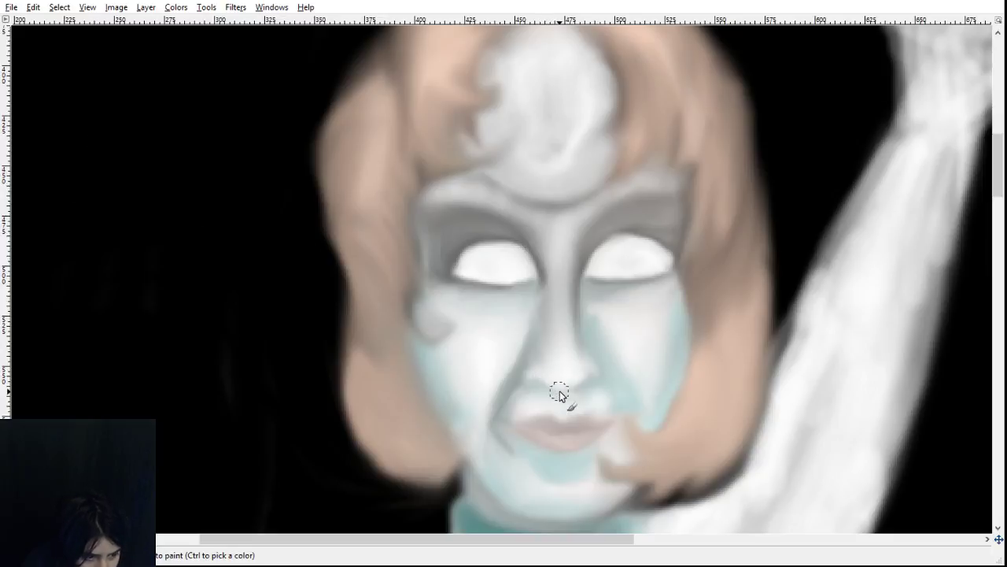
{"action": "left_click_drag", "start_coordinate": [557, 391], "coordinate": [570, 393]}
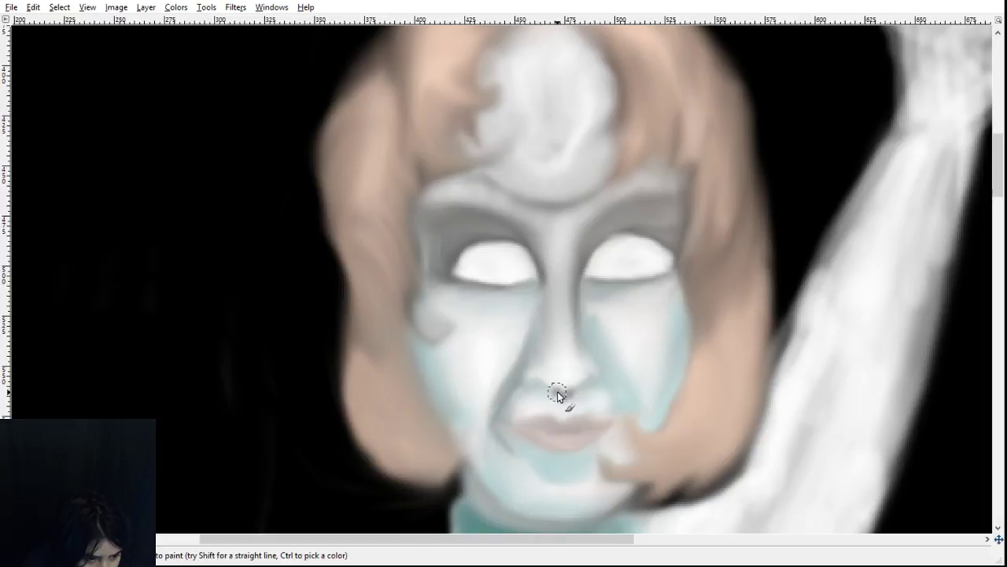
{"action": "key", "text": "s"}
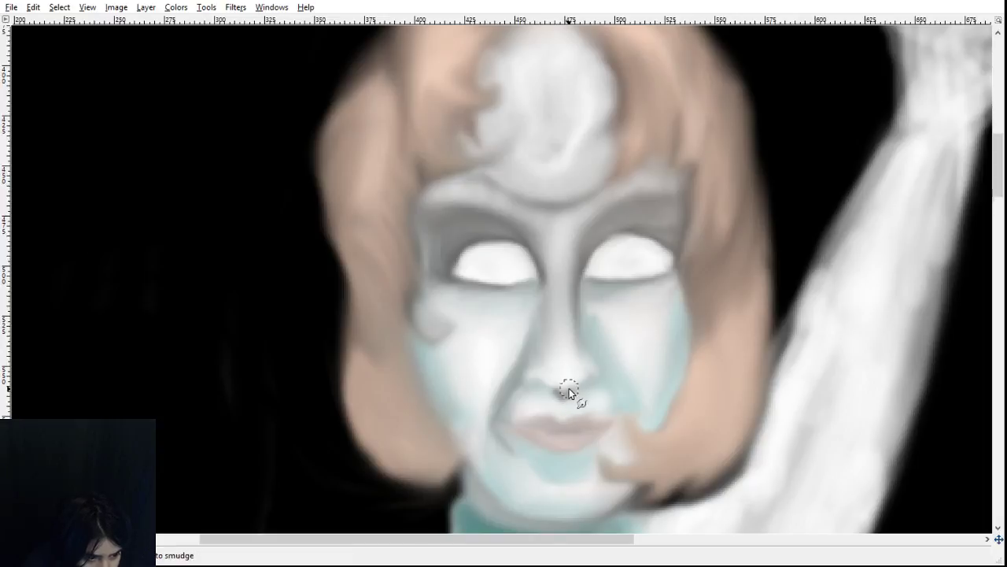
{"action": "mouse_move", "coordinate": [565, 408]}
{"action": "left_mouse_down"}
{"action": "mouse_move", "coordinate": [564, 393]}
{"action": "mouse_move", "coordinate": [554, 396]}
{"action": "mouse_move", "coordinate": [561, 391]}
{"action": "left_mouse_up"}
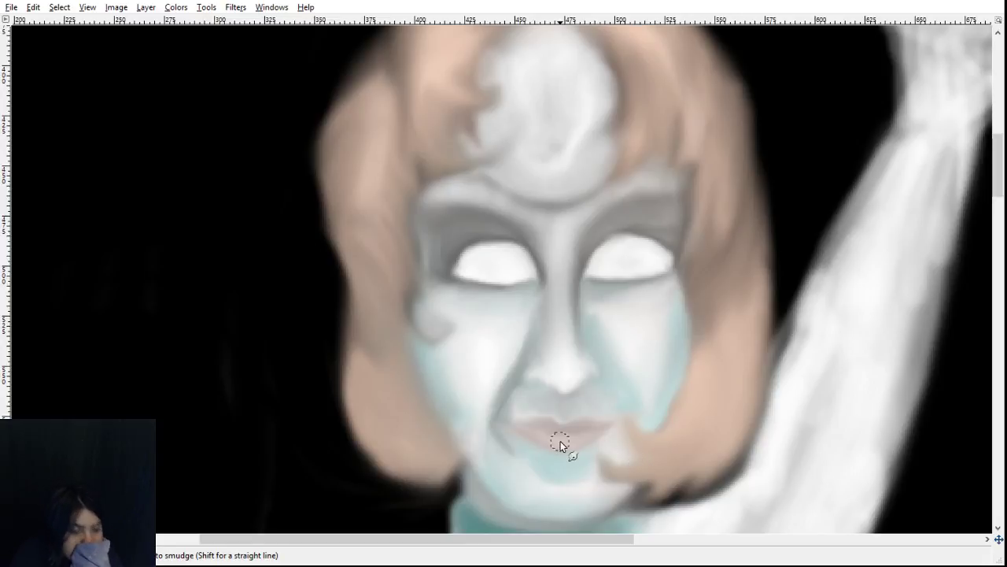
- Smudge the mouth corner on the viewer's left and blend the crease and cheek beside it
{"action": "mouse_move", "coordinate": [515, 407]}
{"action": "left_mouse_down"}
{"action": "mouse_move", "coordinate": [531, 402]}
{"action": "mouse_move", "coordinate": [504, 419]}
{"action": "left_mouse_up"}
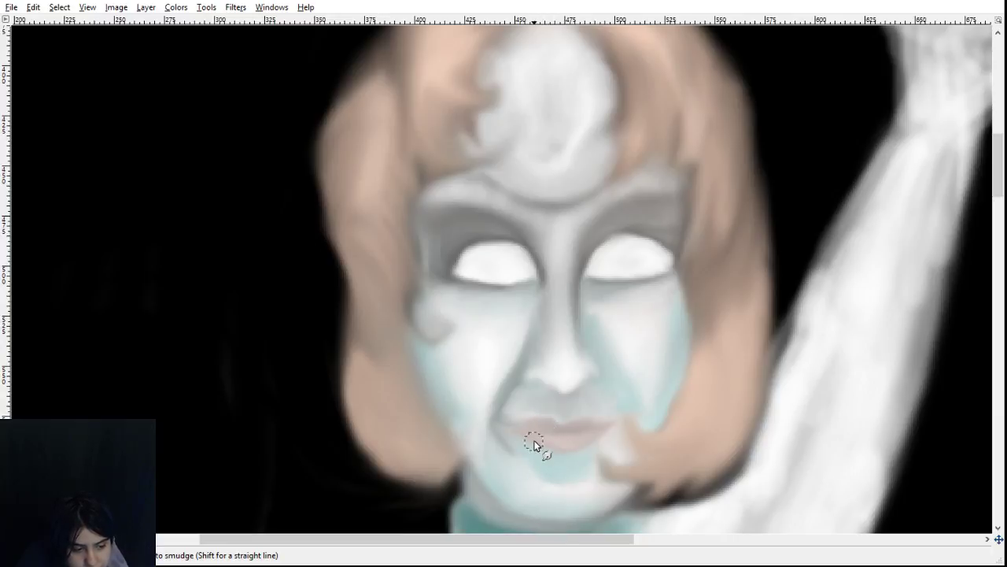
{"action": "left_click_drag", "start_coordinate": [533, 441], "coordinate": [514, 423]}
{"action": "left_click_drag", "start_coordinate": [485, 416], "coordinate": [505, 472]}
{"action": "left_click_drag", "start_coordinate": [477, 397], "coordinate": [507, 476]}
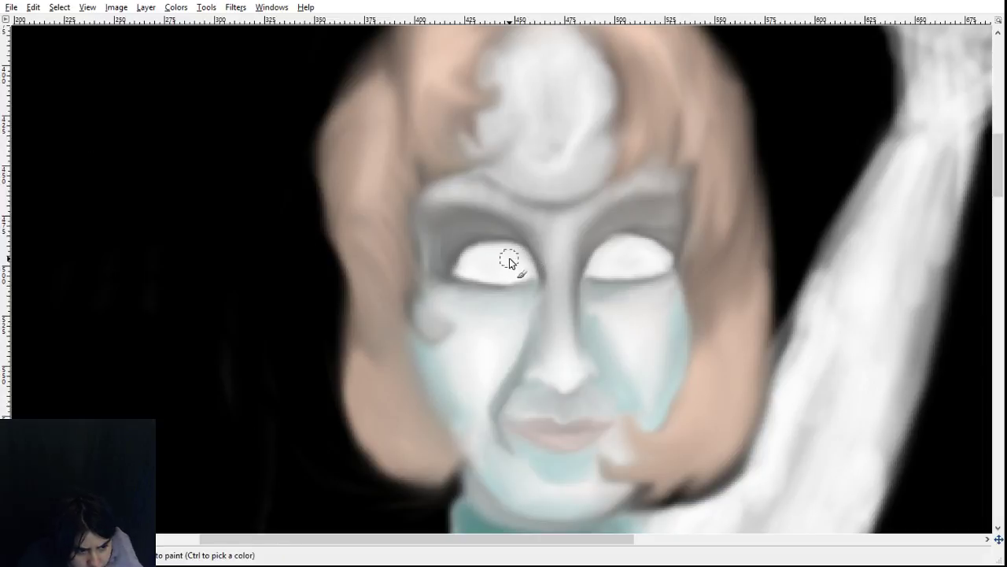
- Paint a round dark iris in each white eyeball and smudge the irises and upper lid edge smooth
{"action": "mouse_move", "coordinate": [504, 260]}
{"action": "left_mouse_down"}
{"action": "mouse_move", "coordinate": [512, 274]}
{"action": "mouse_move", "coordinate": [495, 262]}
{"action": "mouse_move", "coordinate": [490, 275]}
{"action": "mouse_move", "coordinate": [501, 243]}
{"action": "mouse_move", "coordinate": [514, 251]}
{"action": "mouse_move", "coordinate": [515, 277]}
{"action": "mouse_move", "coordinate": [506, 270]}
{"action": "left_mouse_up"}
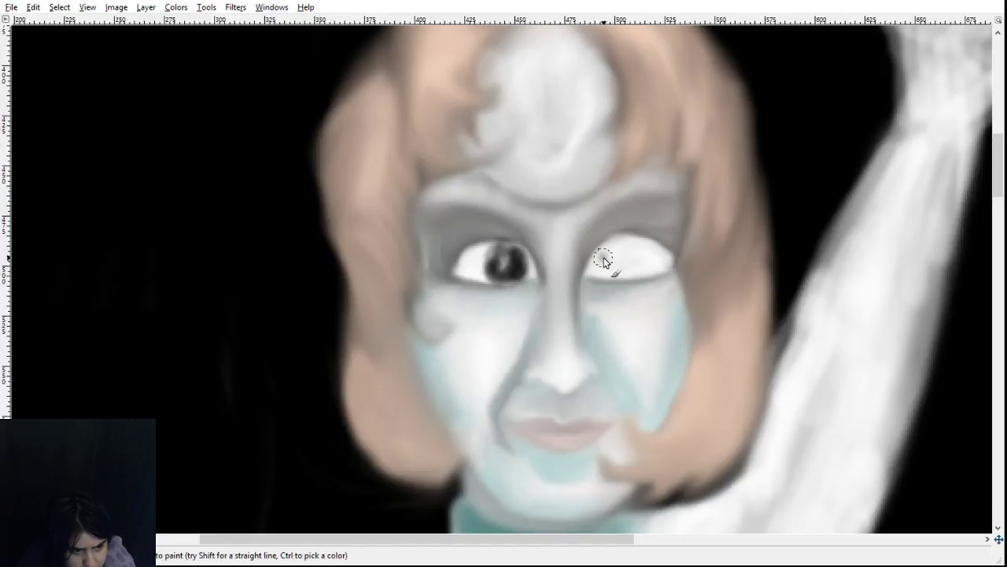
{"action": "mouse_move", "coordinate": [601, 270]}
{"action": "left_mouse_down"}
{"action": "mouse_move", "coordinate": [600, 247]}
{"action": "mouse_move", "coordinate": [610, 275]}
{"action": "mouse_move", "coordinate": [612, 252]}
{"action": "mouse_move", "coordinate": [619, 258]}
{"action": "mouse_move", "coordinate": [613, 239]}
{"action": "mouse_move", "coordinate": [622, 273]}
{"action": "mouse_move", "coordinate": [622, 242]}
{"action": "mouse_move", "coordinate": [627, 268]}
{"action": "mouse_move", "coordinate": [632, 259]}
{"action": "mouse_move", "coordinate": [609, 276]}
{"action": "mouse_move", "coordinate": [614, 258]}
{"action": "mouse_move", "coordinate": [611, 267]}
{"action": "left_mouse_up"}
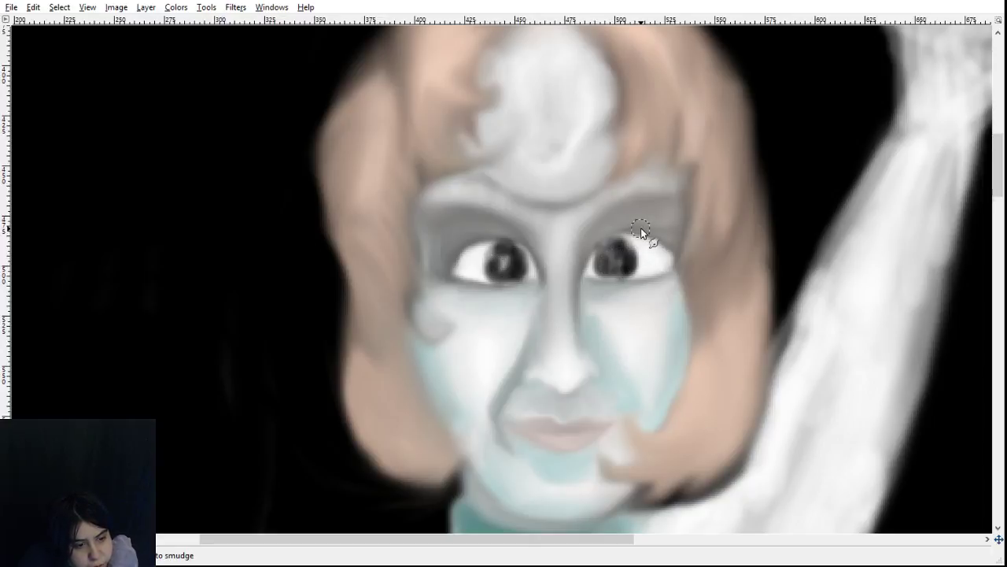
{"action": "mouse_move", "coordinate": [629, 233]}
{"action": "left_mouse_down"}
{"action": "mouse_move", "coordinate": [656, 239]}
{"action": "mouse_move", "coordinate": [599, 244]}
{"action": "mouse_move", "coordinate": [669, 235]}
{"action": "mouse_move", "coordinate": [607, 244]}
{"action": "mouse_move", "coordinate": [667, 241]}
{"action": "left_mouse_up"}
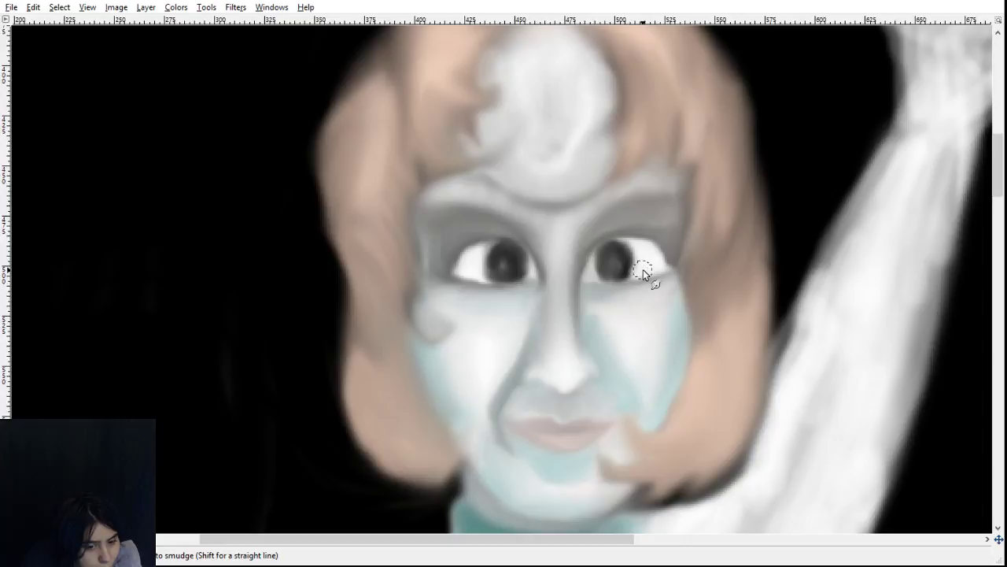
- Refine the iris edge of the eye on the viewer's right and shade the inner corners of both eyes grey
{"action": "left_click_drag", "start_coordinate": [643, 269], "coordinate": [635, 280]}
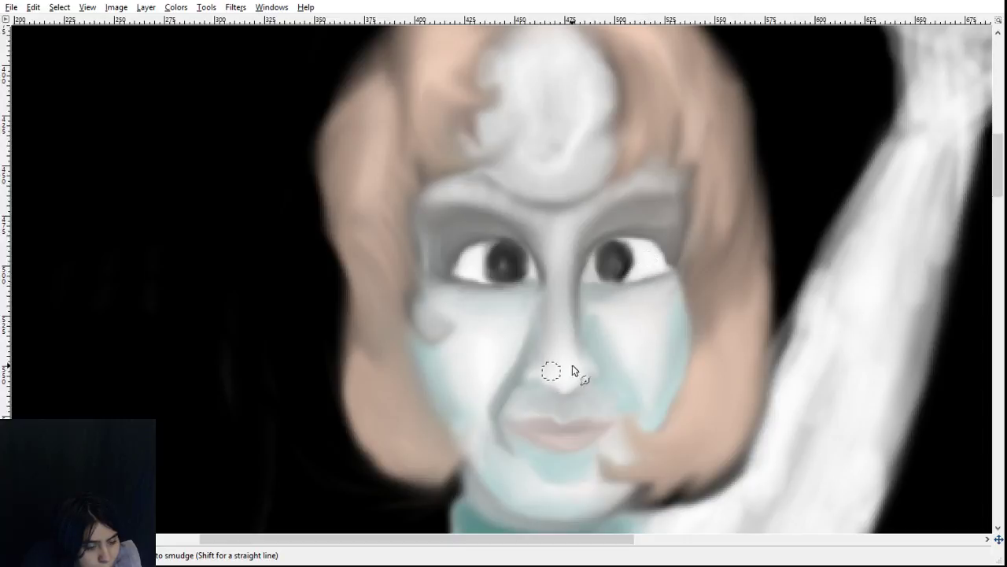
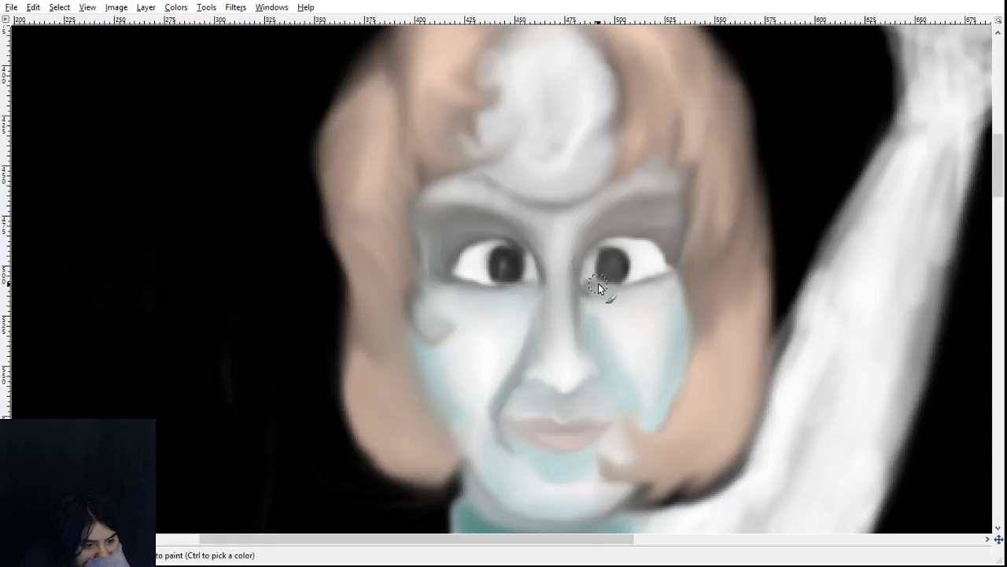
{"action": "left_click_drag", "start_coordinate": [598, 288], "coordinate": [591, 285]}
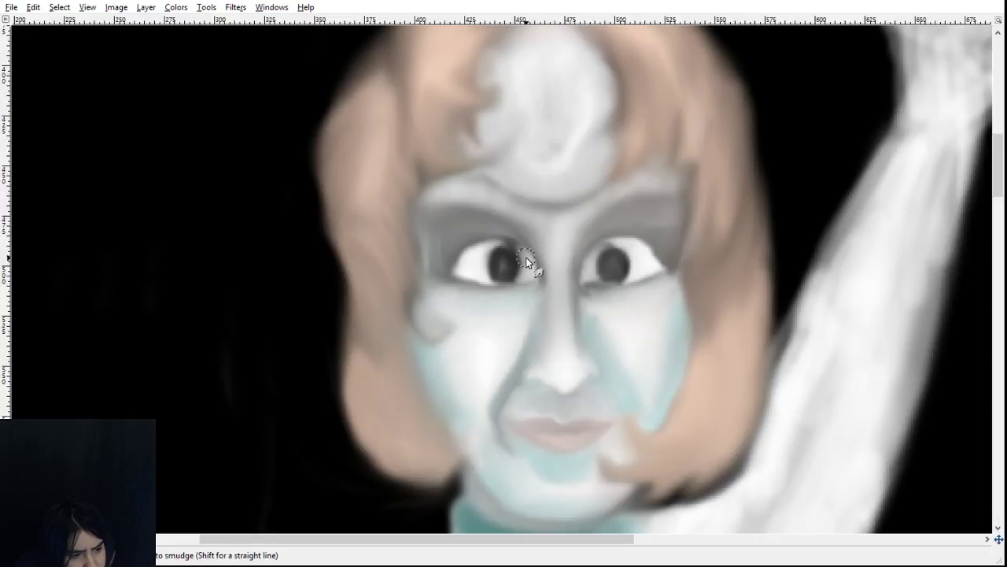
{"action": "left_click_drag", "start_coordinate": [516, 248], "coordinate": [497, 258]}
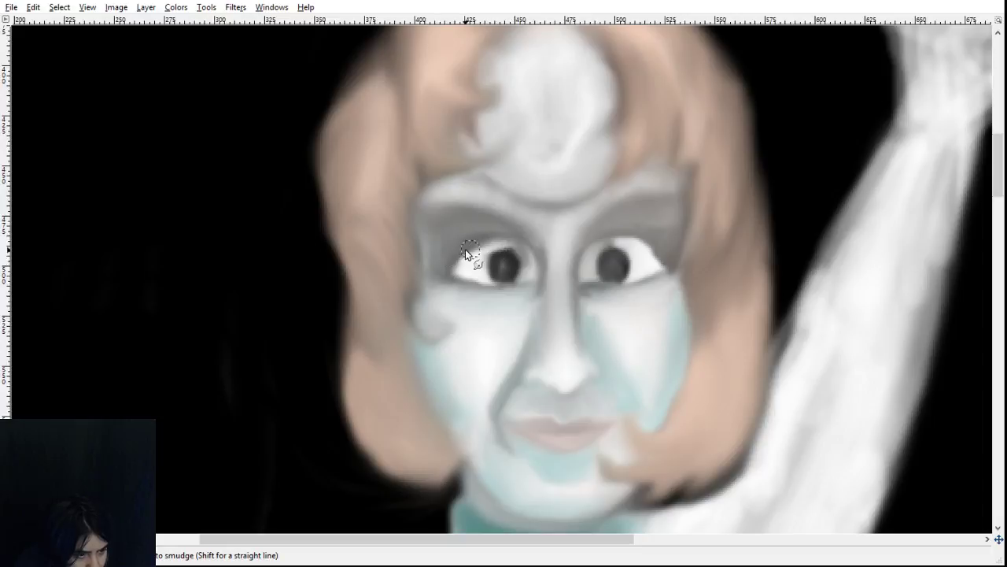
- Smudge the upper and lower lids of the eye on the viewer's left inward to make it a narrower almond shape
{"action": "mouse_move", "coordinate": [465, 249]}
{"action": "left_mouse_down"}
{"action": "mouse_move", "coordinate": [533, 246]}
{"action": "mouse_move", "coordinate": [469, 248]}
{"action": "mouse_move", "coordinate": [530, 255]}
{"action": "mouse_move", "coordinate": [473, 239]}
{"action": "mouse_move", "coordinate": [512, 240]}
{"action": "mouse_move", "coordinate": [539, 252]}
{"action": "mouse_move", "coordinate": [479, 252]}
{"action": "mouse_move", "coordinate": [546, 252]}
{"action": "mouse_move", "coordinate": [497, 261]}
{"action": "mouse_move", "coordinate": [573, 253]}
{"action": "mouse_move", "coordinate": [565, 272]}
{"action": "mouse_move", "coordinate": [534, 274]}
{"action": "mouse_move", "coordinate": [506, 248]}
{"action": "mouse_move", "coordinate": [543, 274]}
{"action": "mouse_move", "coordinate": [517, 256]}
{"action": "mouse_move", "coordinate": [529, 253]}
{"action": "mouse_move", "coordinate": [529, 263]}
{"action": "mouse_move", "coordinate": [507, 248]}
{"action": "left_mouse_up"}
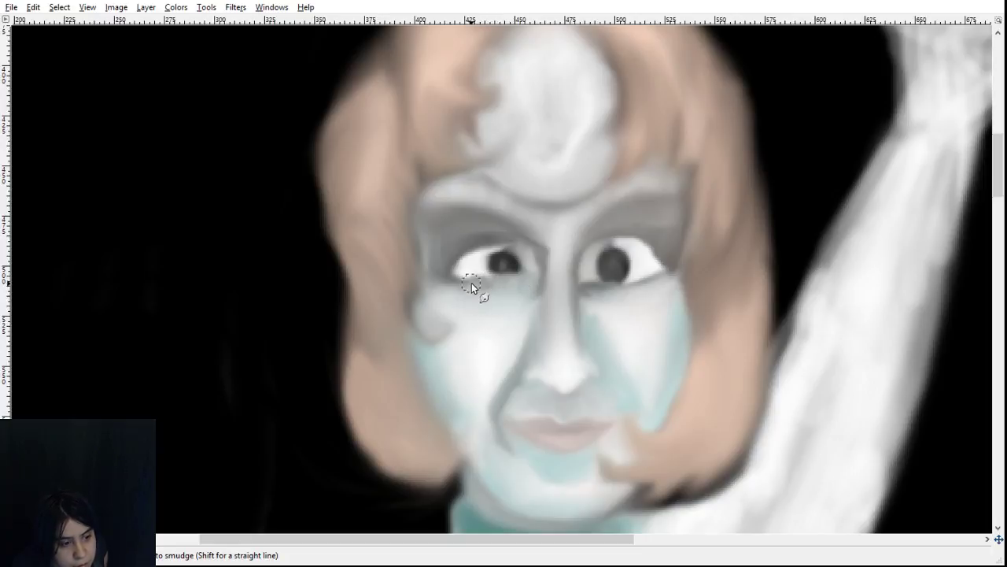
{"action": "mouse_move", "coordinate": [468, 275]}
{"action": "left_mouse_down"}
{"action": "mouse_move", "coordinate": [449, 291]}
{"action": "mouse_move", "coordinate": [513, 280]}
{"action": "left_mouse_up"}
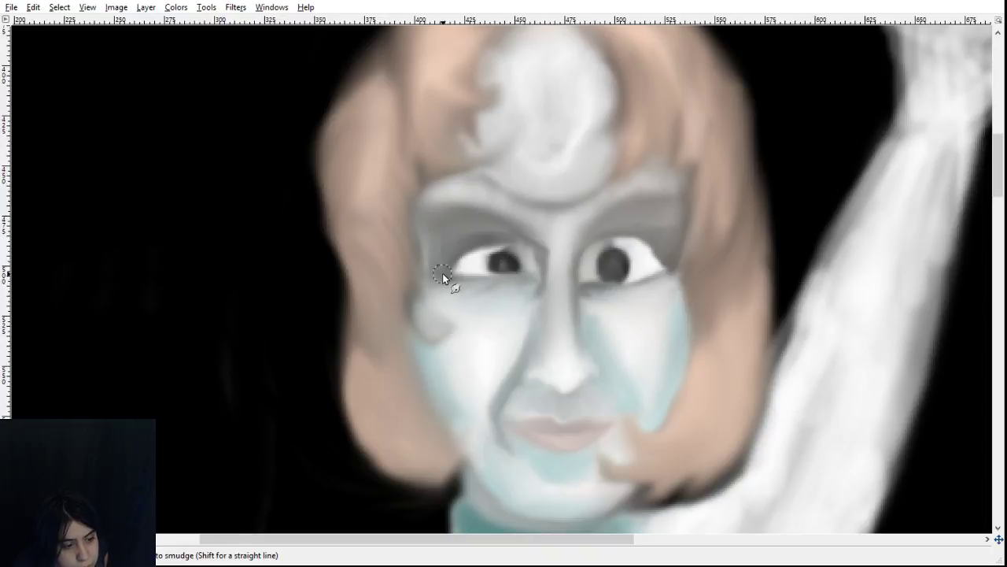
{"action": "mouse_move", "coordinate": [457, 270]}
{"action": "left_mouse_down"}
{"action": "mouse_move", "coordinate": [446, 271]}
{"action": "mouse_move", "coordinate": [468, 257]}
{"action": "mouse_move", "coordinate": [524, 258]}
{"action": "left_mouse_up"}
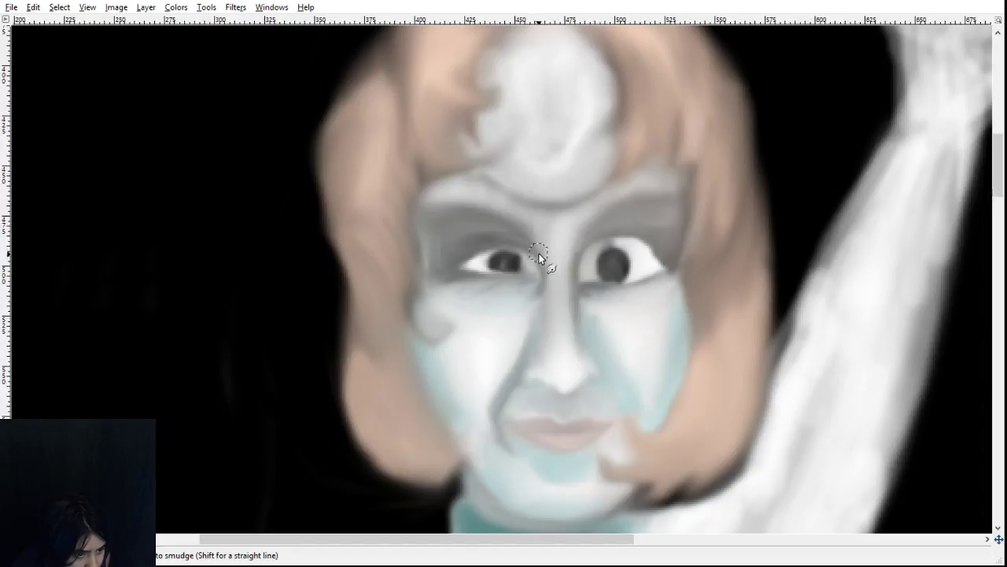
- Smudge the lids and outer corners to narrow the eye on the viewer's right and refine the other eye to match
{"action": "mouse_move", "coordinate": [484, 264]}
{"action": "left_mouse_down"}
{"action": "mouse_move", "coordinate": [448, 270]}
{"action": "mouse_move", "coordinate": [484, 275]}
{"action": "left_mouse_up"}
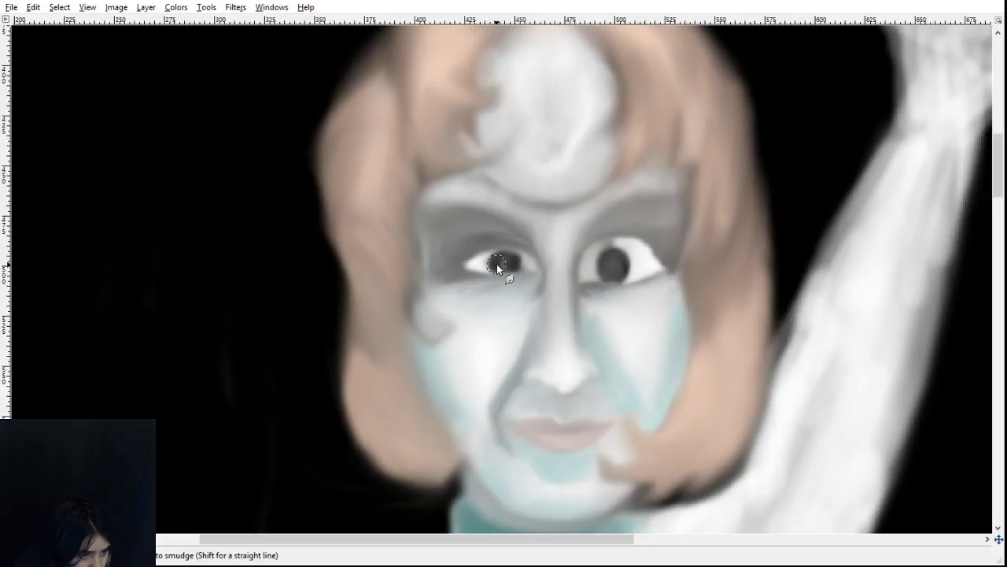
{"action": "left_click_drag", "start_coordinate": [503, 264], "coordinate": [522, 254]}
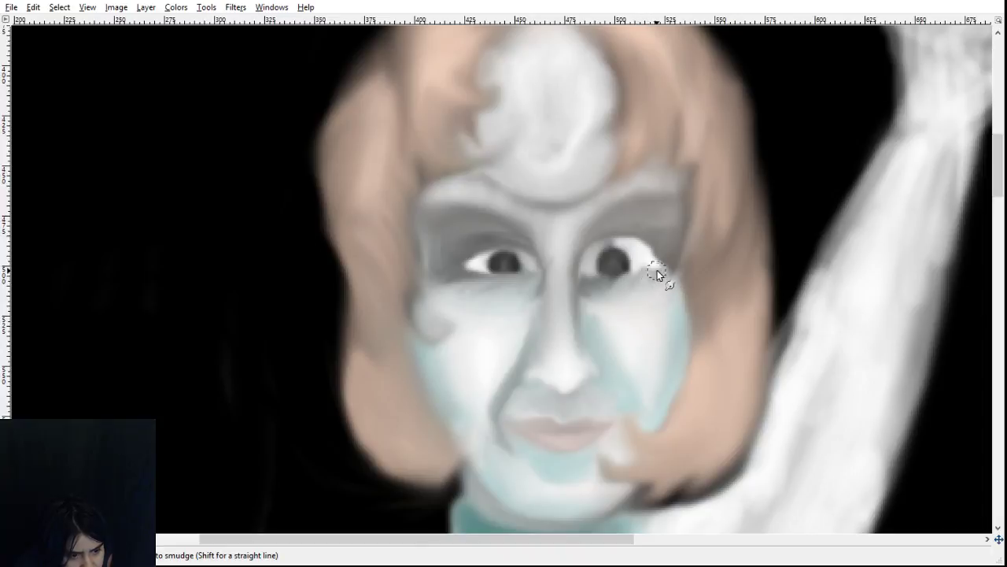
{"action": "mouse_move", "coordinate": [657, 270]}
{"action": "left_mouse_down"}
{"action": "mouse_move", "coordinate": [629, 300]}
{"action": "mouse_move", "coordinate": [579, 280]}
{"action": "mouse_move", "coordinate": [627, 280]}
{"action": "mouse_move", "coordinate": [595, 287]}
{"action": "mouse_move", "coordinate": [650, 274]}
{"action": "mouse_move", "coordinate": [613, 285]}
{"action": "mouse_move", "coordinate": [662, 267]}
{"action": "mouse_move", "coordinate": [607, 286]}
{"action": "mouse_move", "coordinate": [666, 280]}
{"action": "left_mouse_up"}
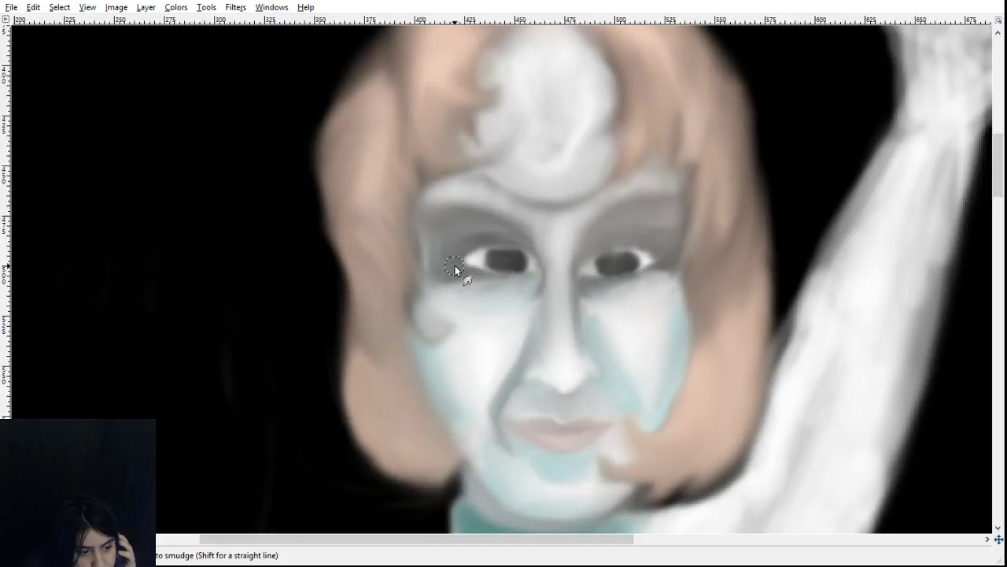
{"action": "left_click_drag", "start_coordinate": [455, 265], "coordinate": [475, 268]}
{"action": "key", "text": "ctrl+z"}
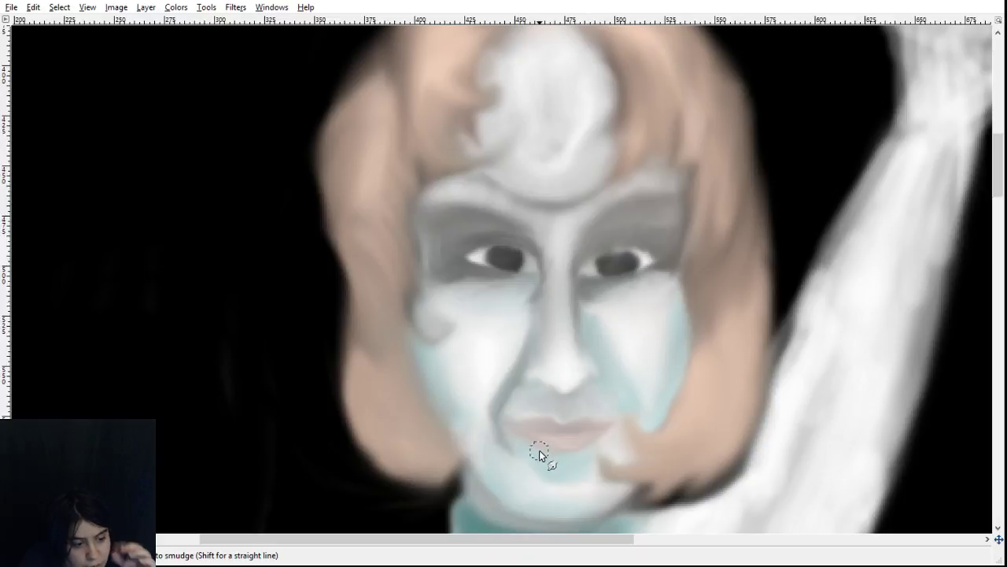
- Paint the irises of both eyes dark teal and smudge the lower lid of the eye on the viewer's left
{"action": "scroll", "coordinate": [561, 464], "scroll_direction": "down", "scroll_amount": 10}
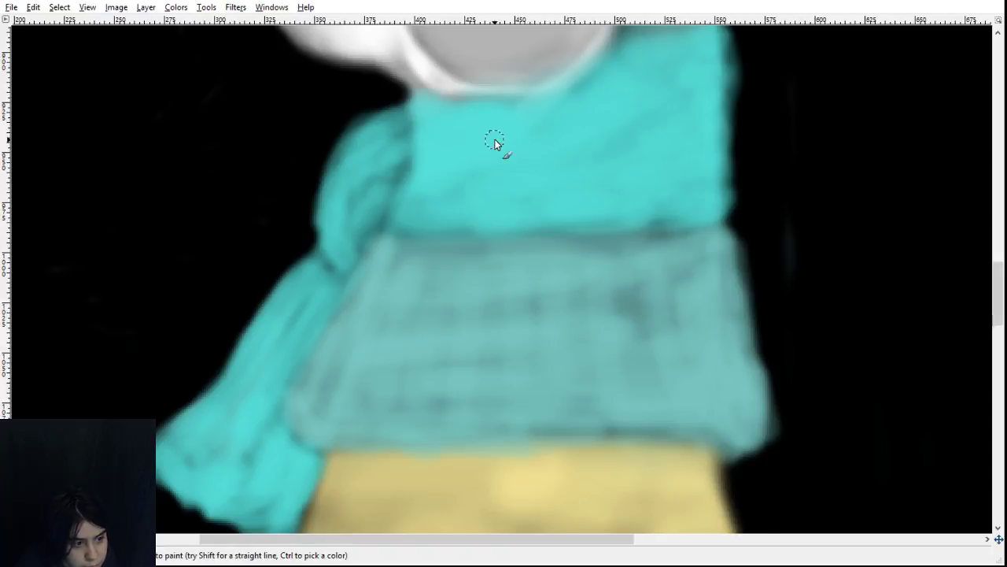
{"action": "scroll", "coordinate": [558, 203], "scroll_direction": "up", "scroll_amount": 10}
{"action": "scroll", "coordinate": [558, 204], "scroll_direction": "up", "scroll_amount": 3}
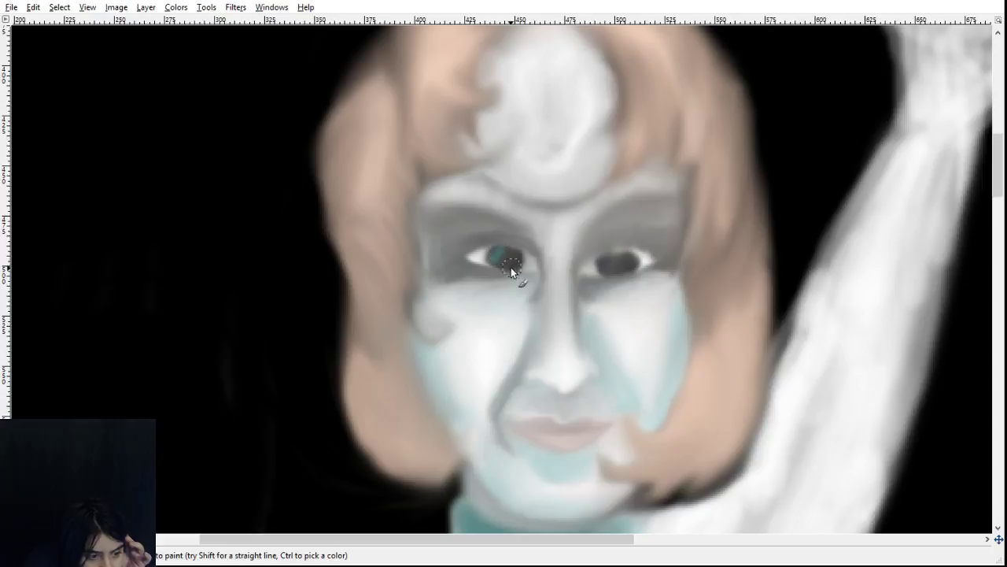
{"action": "left_click_drag", "start_coordinate": [627, 261], "coordinate": [628, 268]}
{"action": "left_click", "coordinate": [605, 266]}
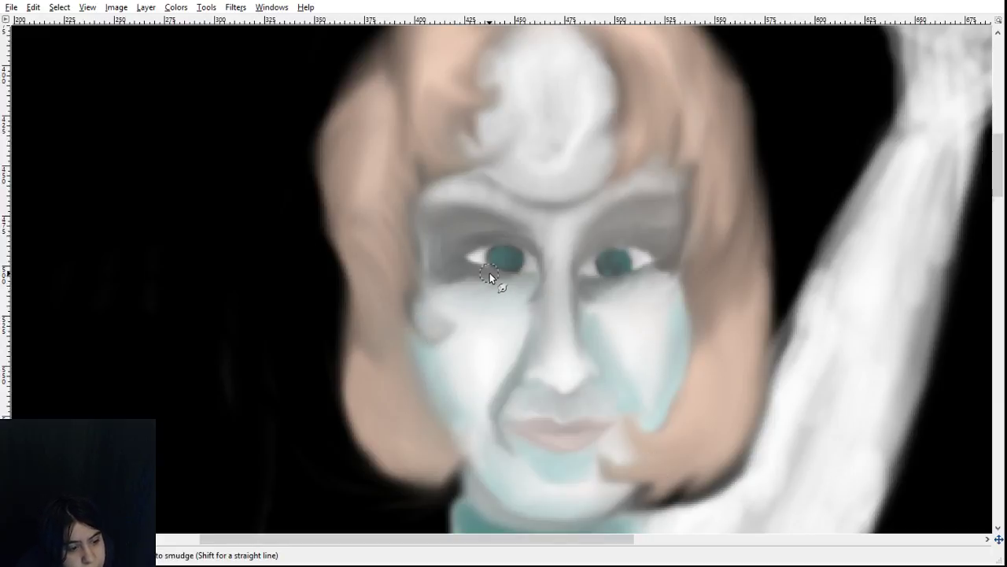
{"action": "mouse_move", "coordinate": [489, 273]}
{"action": "left_mouse_down"}
{"action": "mouse_move", "coordinate": [533, 281]}
{"action": "mouse_move", "coordinate": [494, 278]}
{"action": "mouse_move", "coordinate": [531, 279]}
{"action": "mouse_move", "coordinate": [505, 279]}
{"action": "left_mouse_up"}
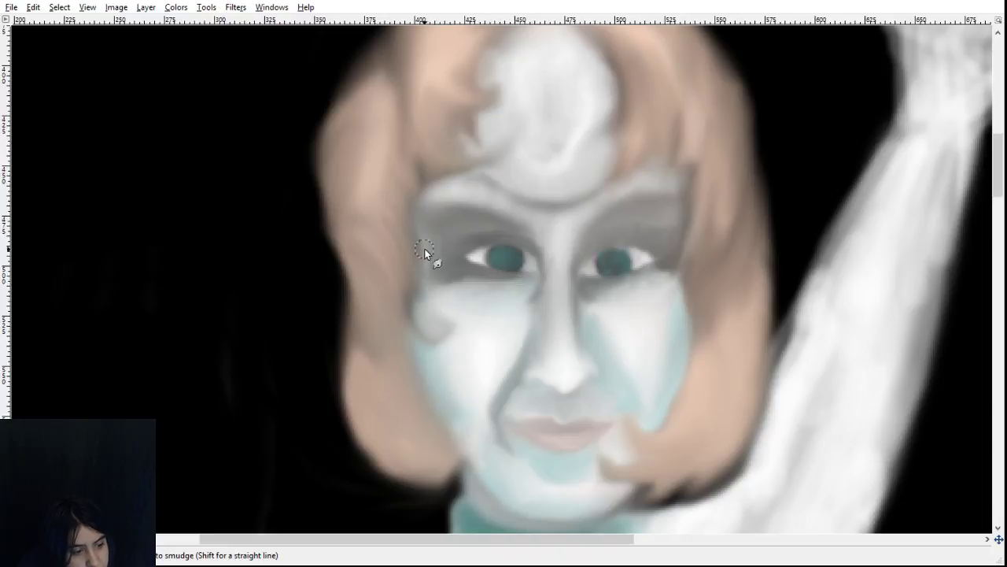
- Smudge the hair edges and grey eye shadow into thin curved strands over both upper cheeks
{"action": "mouse_move", "coordinate": [403, 249]}
{"action": "left_mouse_down"}
{"action": "mouse_move", "coordinate": [425, 266]}
{"action": "mouse_move", "coordinate": [421, 339]}
{"action": "left_mouse_up"}
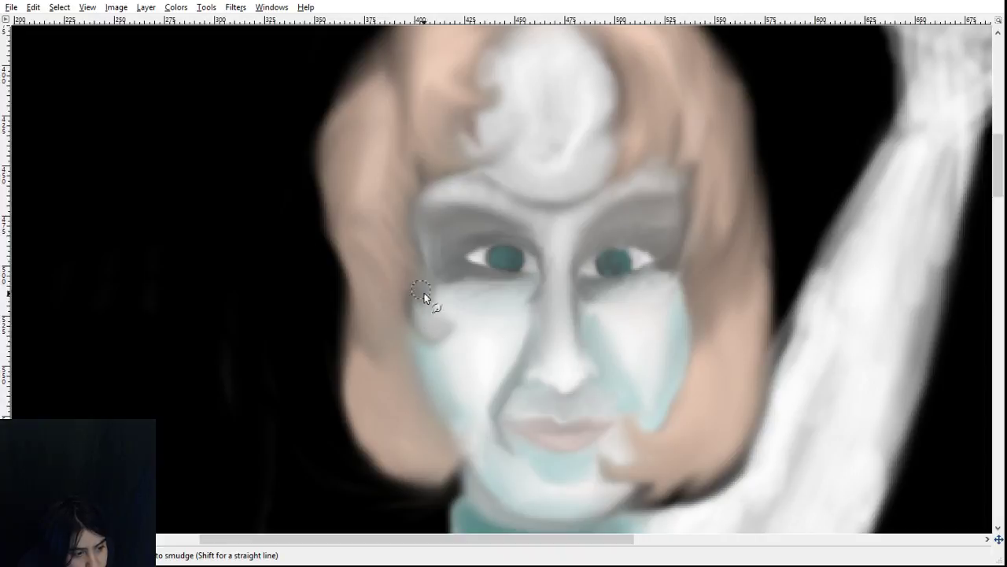
{"action": "mouse_move", "coordinate": [422, 290]}
{"action": "left_mouse_down"}
{"action": "mouse_move", "coordinate": [470, 347]}
{"action": "mouse_move", "coordinate": [456, 339]}
{"action": "left_mouse_up"}
{"action": "left_click_drag", "start_coordinate": [424, 307], "coordinate": [446, 337]}
{"action": "left_click_drag", "start_coordinate": [680, 263], "coordinate": [652, 300]}
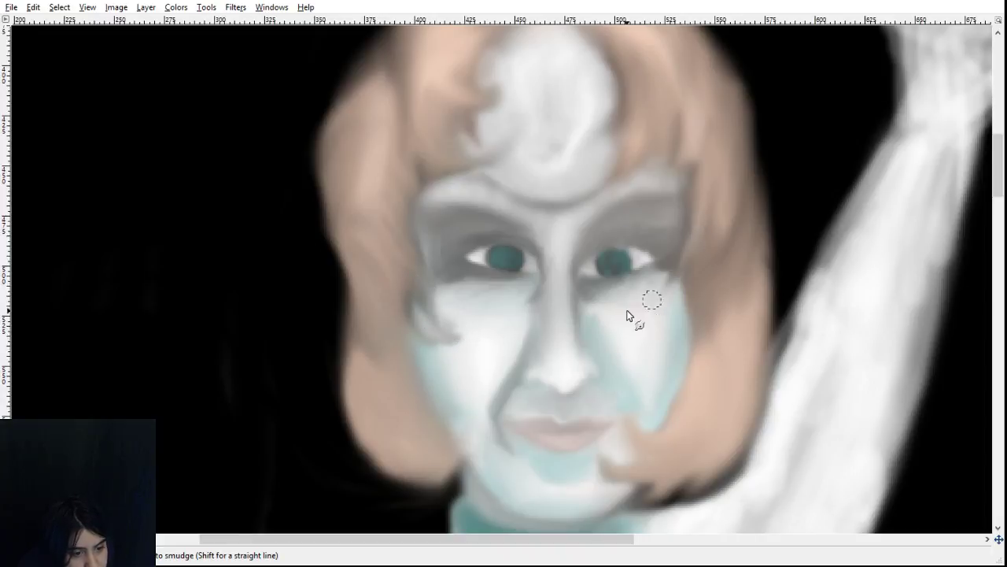
{"action": "mouse_move", "coordinate": [681, 267]}
{"action": "left_mouse_down"}
{"action": "mouse_move", "coordinate": [647, 297]}
{"action": "mouse_move", "coordinate": [597, 280]}
{"action": "left_mouse_up"}
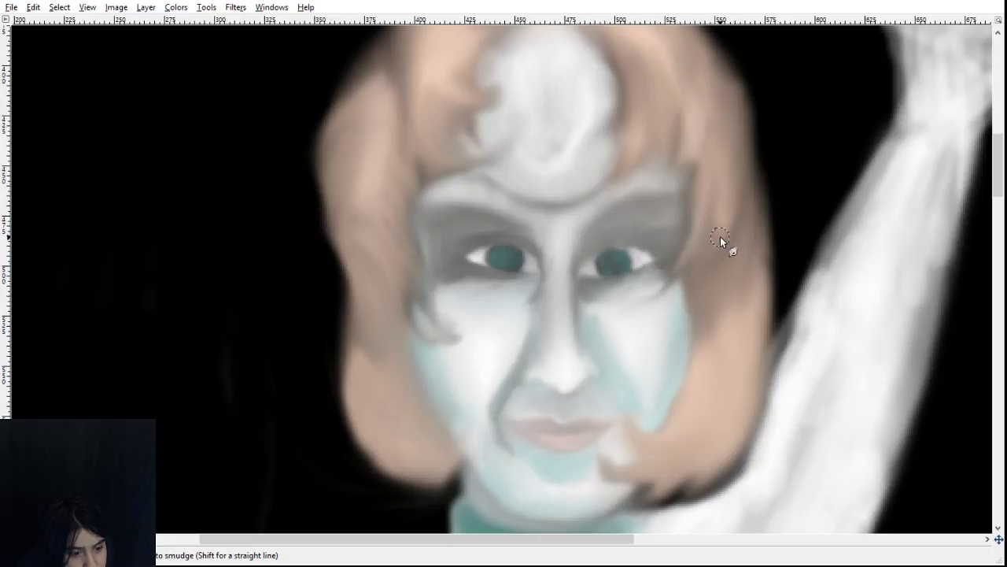
{"action": "left_click_drag", "start_coordinate": [686, 308], "coordinate": [655, 334]}
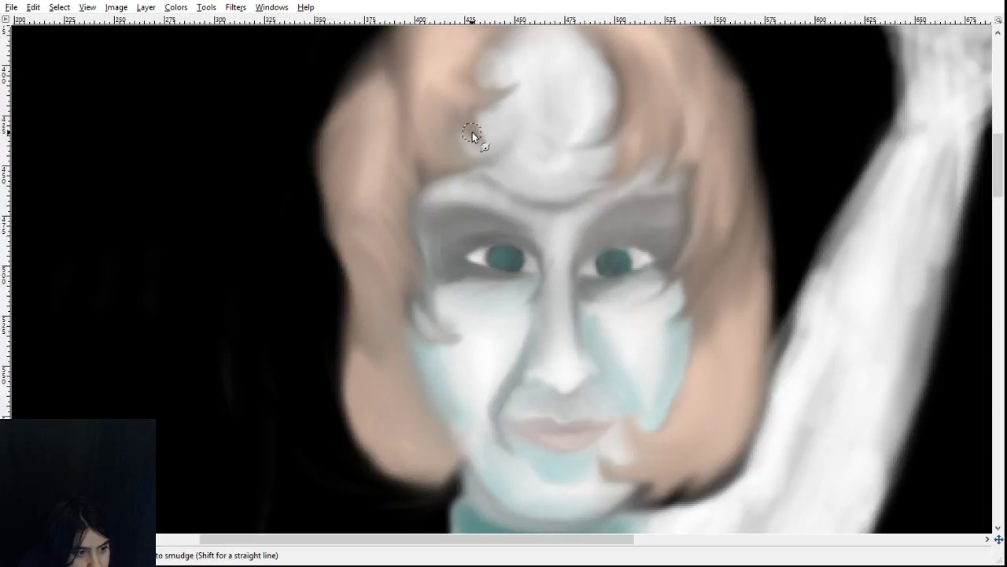
- Smudge pointed strands from the fringe onto the forehead and from the hair onto the cheek on the viewer's left
{"action": "left_click_drag", "start_coordinate": [460, 163], "coordinate": [519, 159]}
{"action": "left_click_drag", "start_coordinate": [419, 303], "coordinate": [475, 347]}
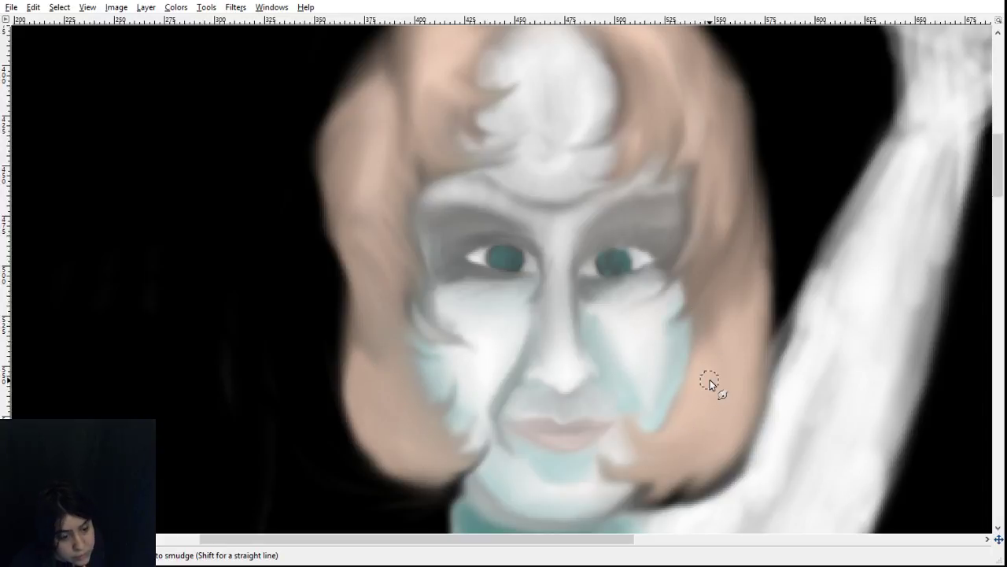
{"action": "scroll", "coordinate": [523, 485], "scroll_direction": "up", "scroll_amount": 4}
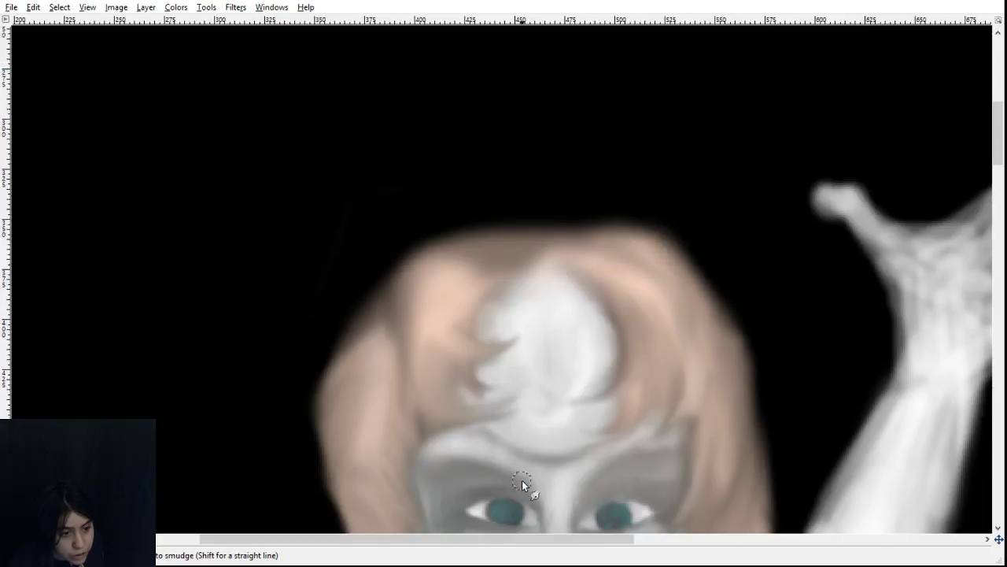
{"action": "scroll", "coordinate": [523, 480], "scroll_direction": "down", "scroll_amount": 6}
{"action": "scroll", "coordinate": [691, 418], "scroll_direction": "up", "scroll_amount": 3}
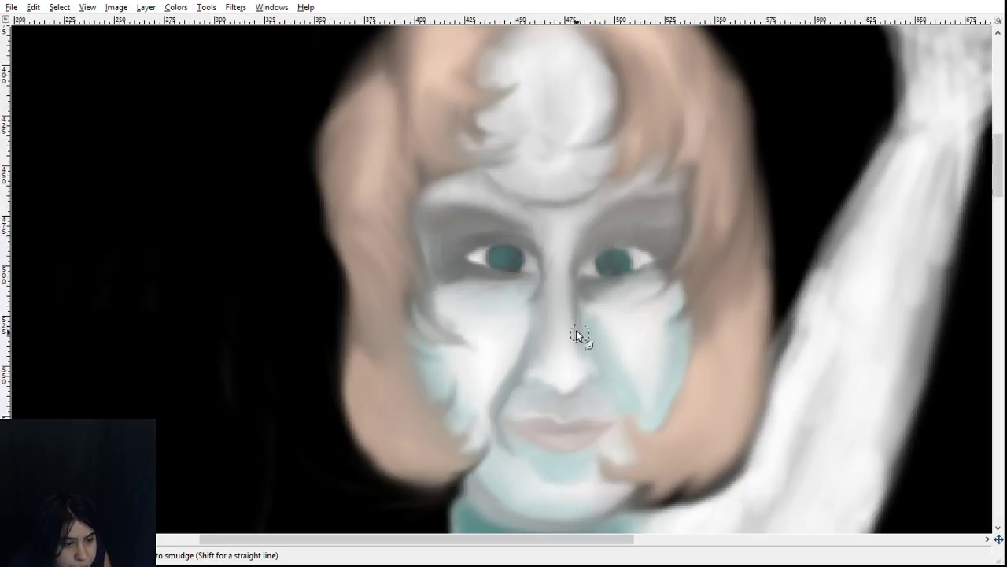
- Paint thin peach eyebrows above both eyes and smudge them smoothly into the grey eye shadow
{"action": "left_click", "coordinate": [78, 135]}
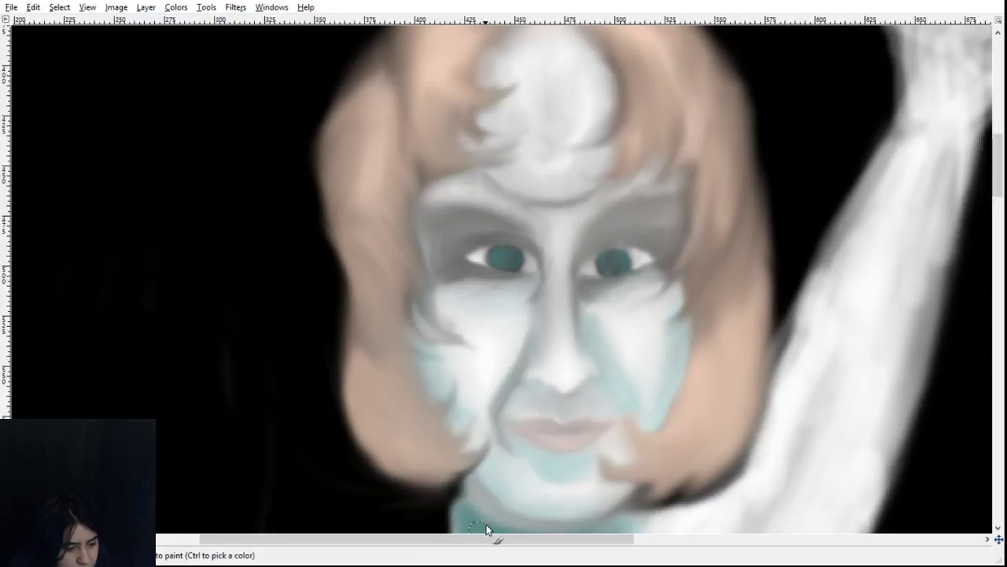
{"action": "left_click_drag", "start_coordinate": [488, 538], "coordinate": [813, 554]}
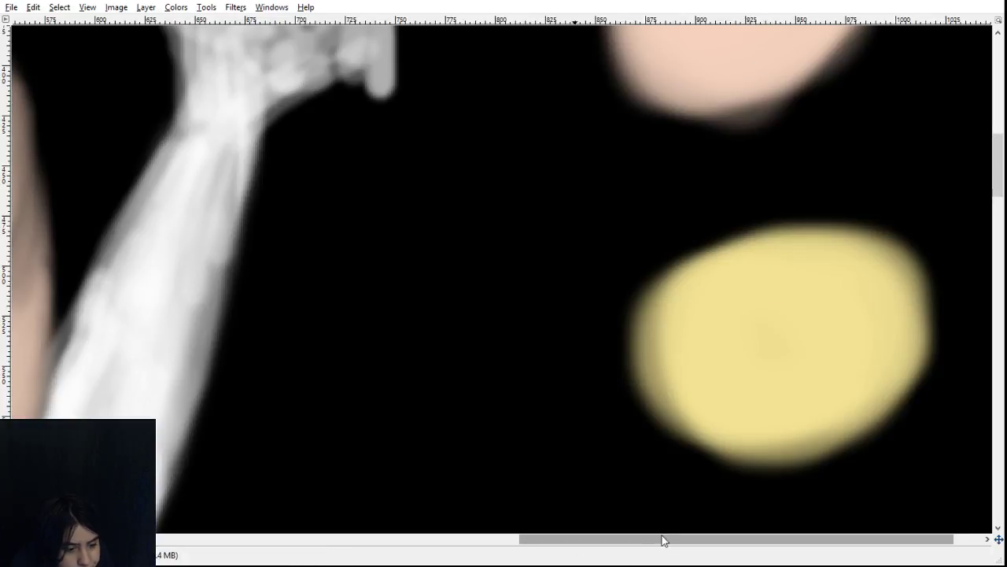
{"action": "left_click_drag", "start_coordinate": [664, 540], "coordinate": [411, 518]}
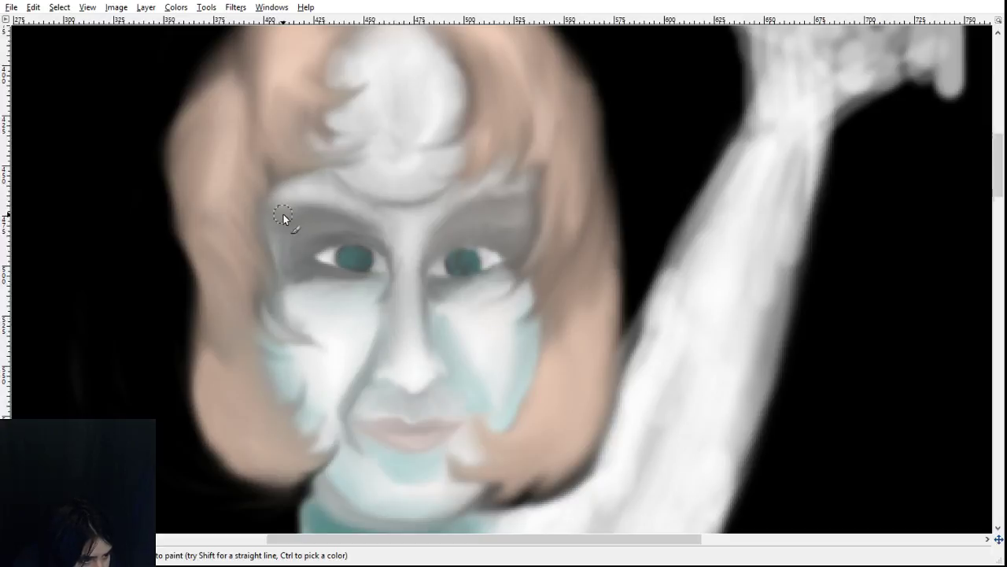
{"action": "left_click_drag", "start_coordinate": [292, 211], "coordinate": [320, 208]}
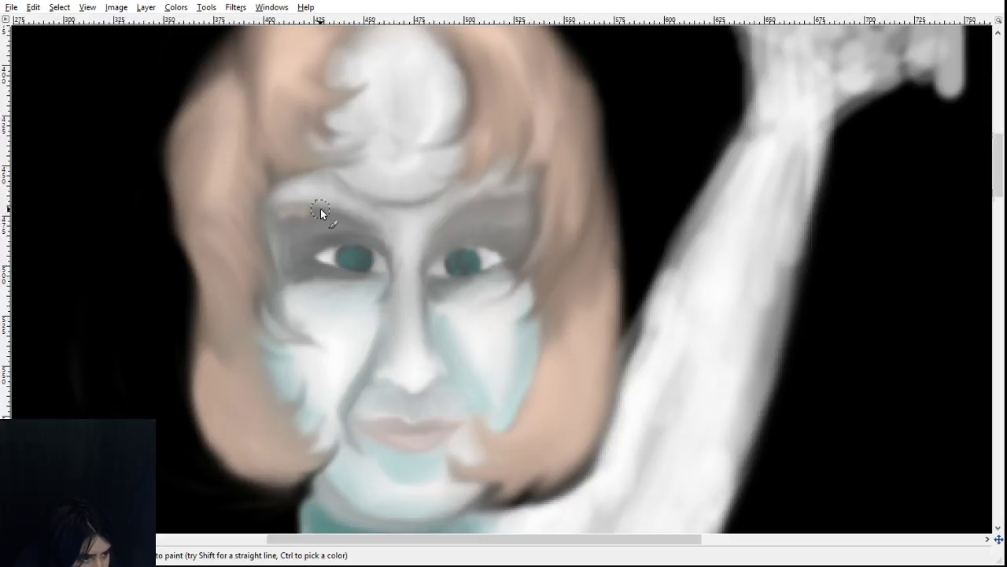
{"action": "left_click", "coordinate": [528, 199]}
{"action": "left_click", "coordinate": [510, 200]}
{"action": "left_click", "coordinate": [497, 202]}
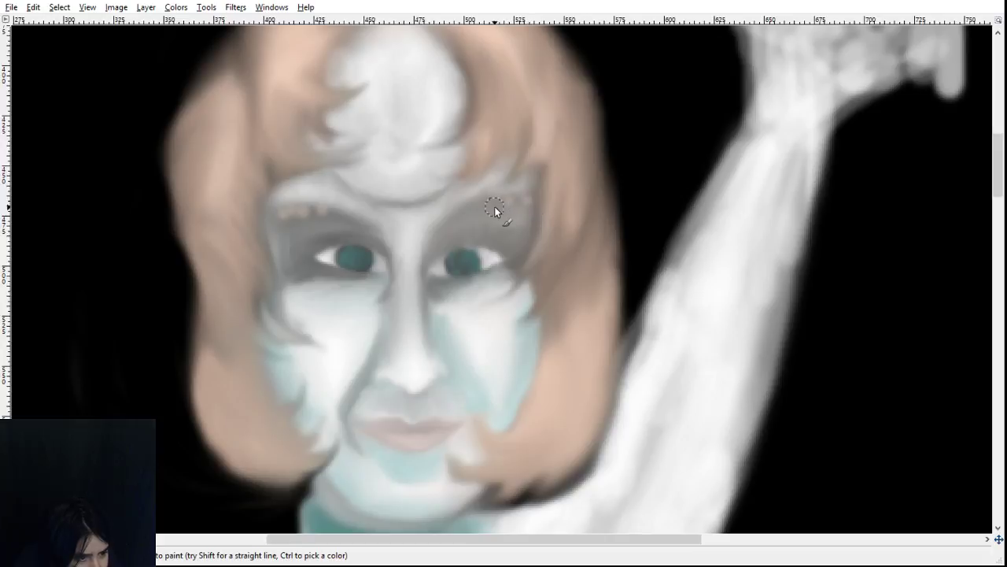
{"action": "left_click", "coordinate": [445, 221]}
{"action": "mouse_move", "coordinate": [458, 213]}
{"action": "left_mouse_down"}
{"action": "mouse_move", "coordinate": [517, 200]}
{"action": "mouse_move", "coordinate": [455, 213]}
{"action": "left_mouse_up"}
{"action": "left_click_drag", "start_coordinate": [300, 206], "coordinate": [353, 220]}
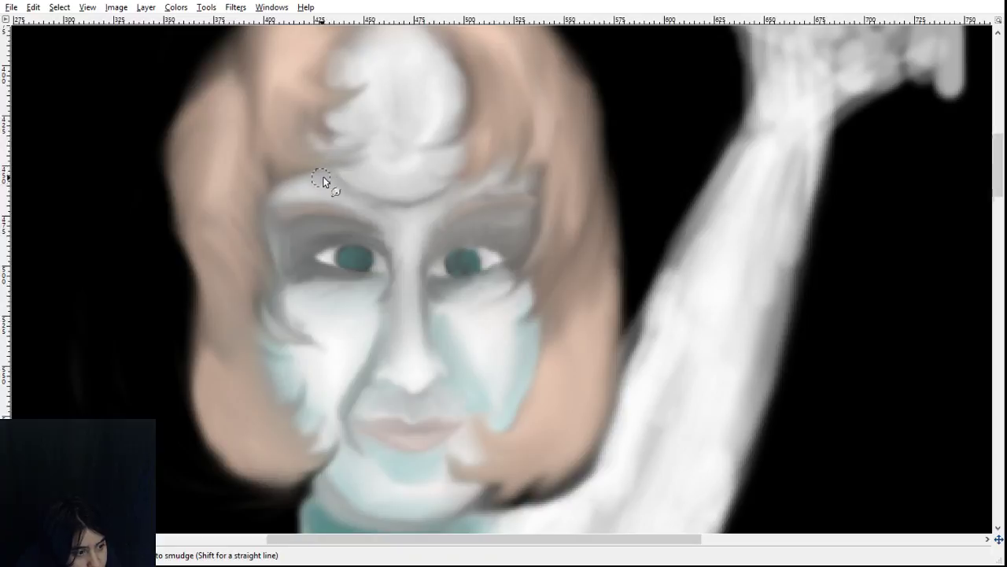
- Examine the face, raised arm and torso to judge how the repainted head fits the figure
{"action": "scroll", "coordinate": [420, 217], "scroll_direction": "down", "scroll_amount": 3}
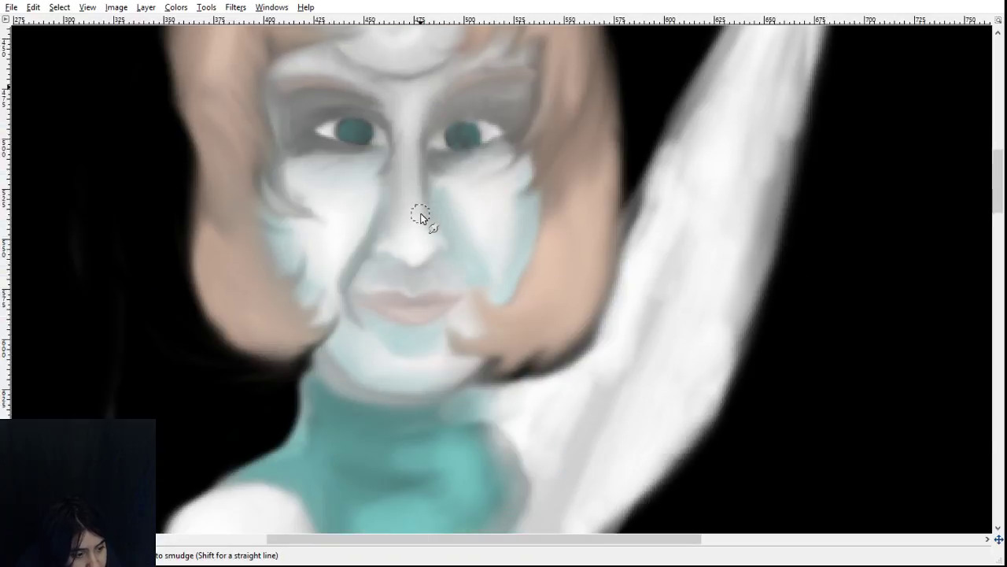
{"action": "scroll", "coordinate": [340, 201], "scroll_direction": "up", "scroll_amount": 3}
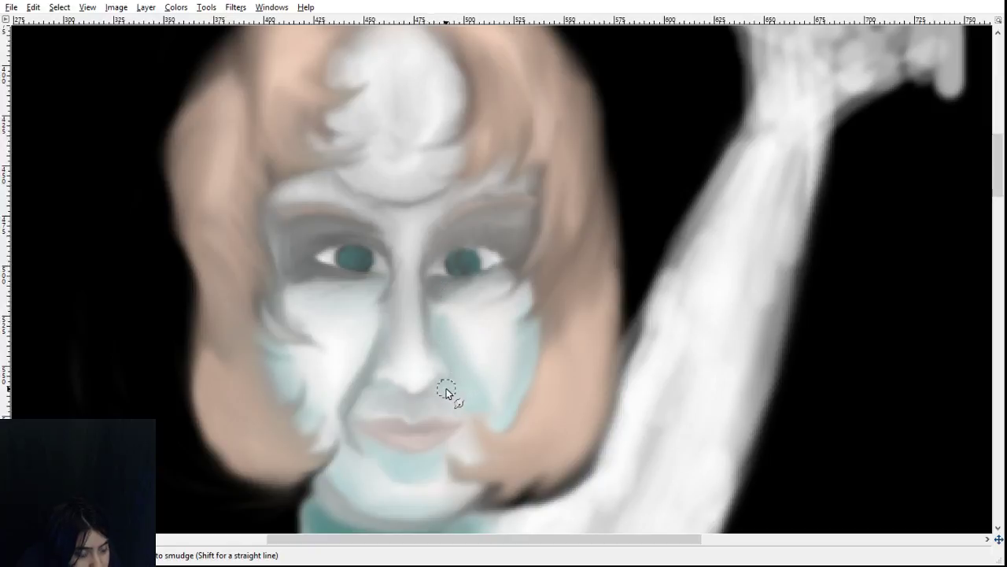
{"action": "scroll", "coordinate": [351, 454], "scroll_direction": "down", "scroll_amount": 3}
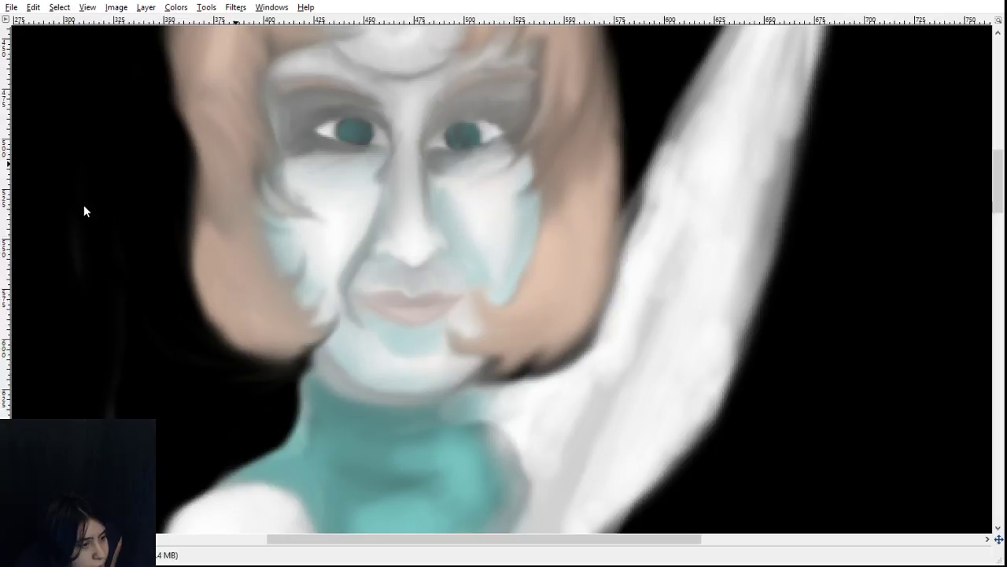
{"action": "scroll", "coordinate": [618, 304], "scroll_direction": "up", "scroll_amount": 5}
{"action": "scroll", "coordinate": [618, 307], "scroll_direction": "down", "scroll_amount": 7}
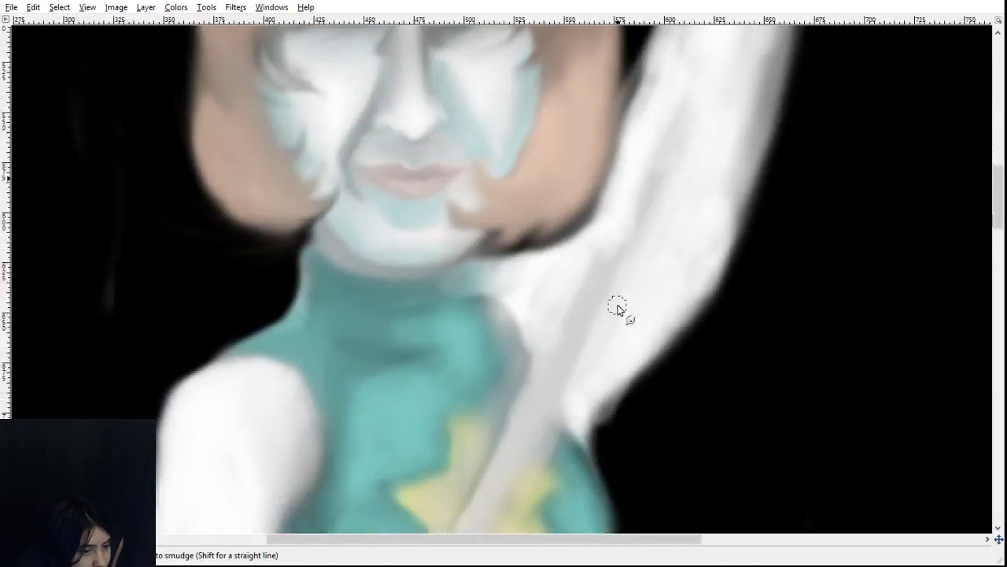
{"action": "scroll", "coordinate": [618, 309], "scroll_direction": "down", "scroll_amount": 8}
{"action": "scroll", "coordinate": [616, 307], "scroll_direction": "up", "scroll_amount": 5}
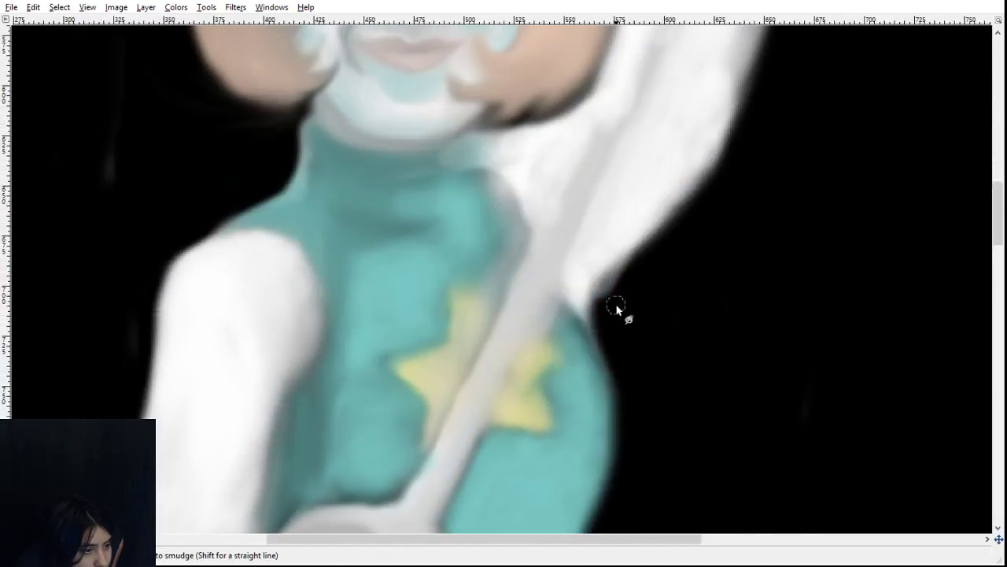
{"action": "scroll", "coordinate": [617, 307], "scroll_direction": "up", "scroll_amount": 5}
{"action": "scroll", "coordinate": [616, 305], "scroll_direction": "down", "scroll_amount": 4}
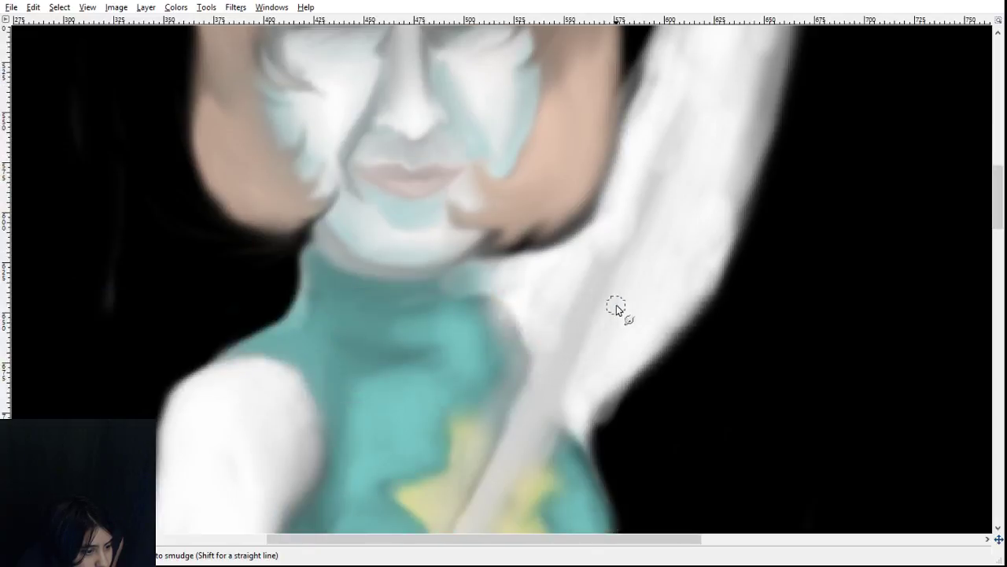
- Paint dark pupils and small white highlights in both teal irises
{"action": "scroll", "coordinate": [617, 305], "scroll_direction": "up", "scroll_amount": 2}
{"action": "scroll", "coordinate": [617, 305], "scroll_direction": "up", "scroll_amount": 2}
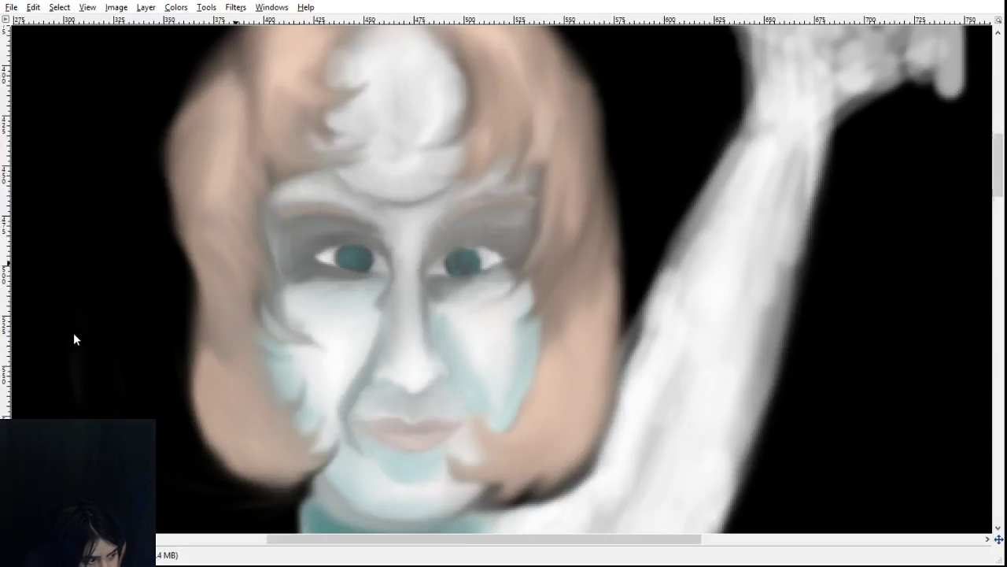
{"action": "left_click", "coordinate": [354, 260]}
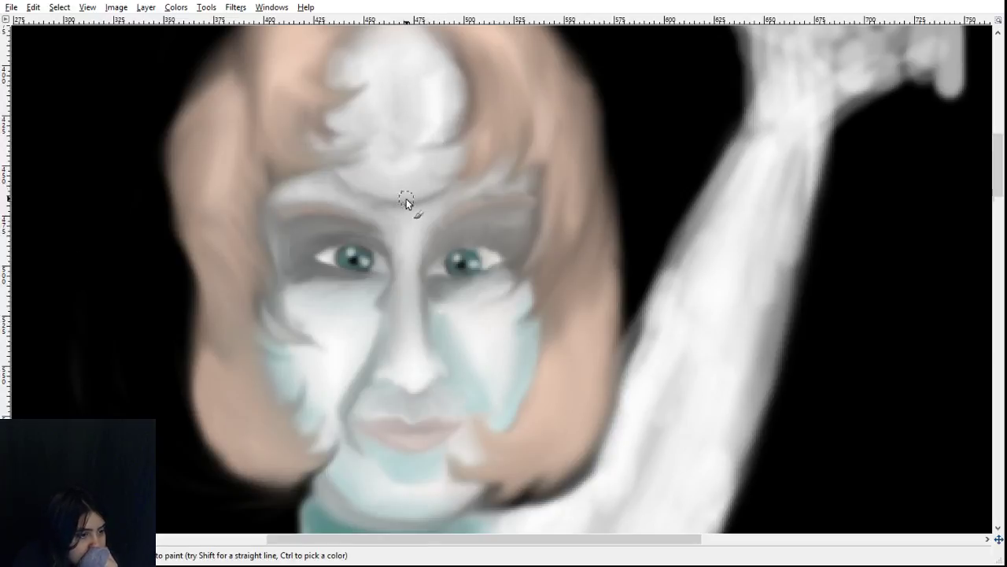
- Paint a dark curve under the forehead gem and smudge it into a thin shadow, with hair strands overlapping the gem's lower edge
{"action": "mouse_move", "coordinate": [348, 179]}
{"action": "left_mouse_down"}
{"action": "mouse_move", "coordinate": [390, 198]}
{"action": "mouse_move", "coordinate": [367, 195]}
{"action": "mouse_move", "coordinate": [420, 192]}
{"action": "mouse_move", "coordinate": [404, 206]}
{"action": "mouse_move", "coordinate": [457, 174]}
{"action": "left_mouse_up"}
{"action": "mouse_move", "coordinate": [384, 194]}
{"action": "left_mouse_down"}
{"action": "mouse_move", "coordinate": [439, 194]}
{"action": "mouse_move", "coordinate": [425, 202]}
{"action": "mouse_move", "coordinate": [456, 180]}
{"action": "mouse_move", "coordinate": [392, 200]}
{"action": "mouse_move", "coordinate": [336, 177]}
{"action": "left_mouse_up"}
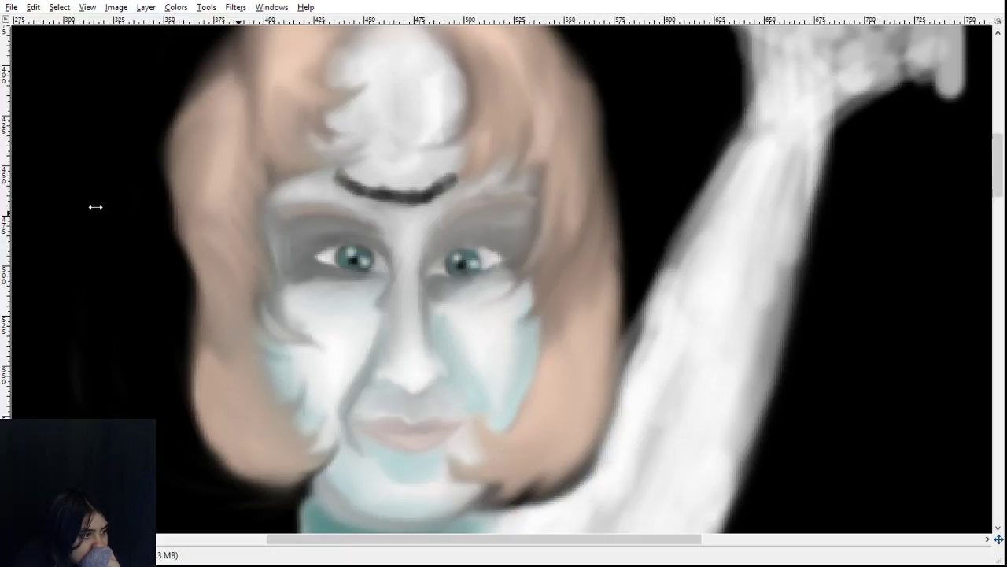
{"action": "key", "text": "s"}
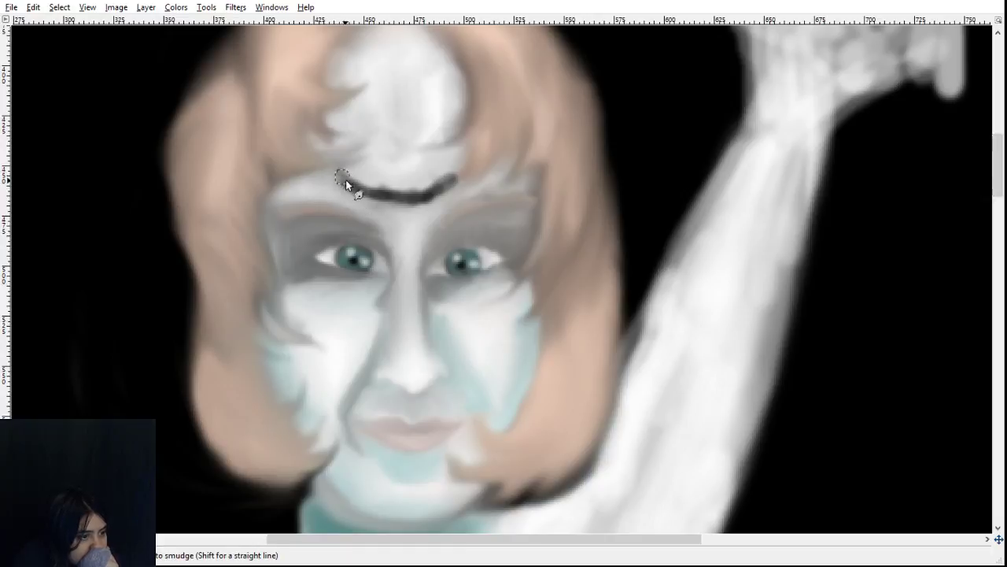
{"action": "mouse_move", "coordinate": [354, 189]}
{"action": "left_mouse_down"}
{"action": "mouse_move", "coordinate": [389, 200]}
{"action": "mouse_move", "coordinate": [354, 201]}
{"action": "mouse_move", "coordinate": [406, 200]}
{"action": "left_mouse_up"}
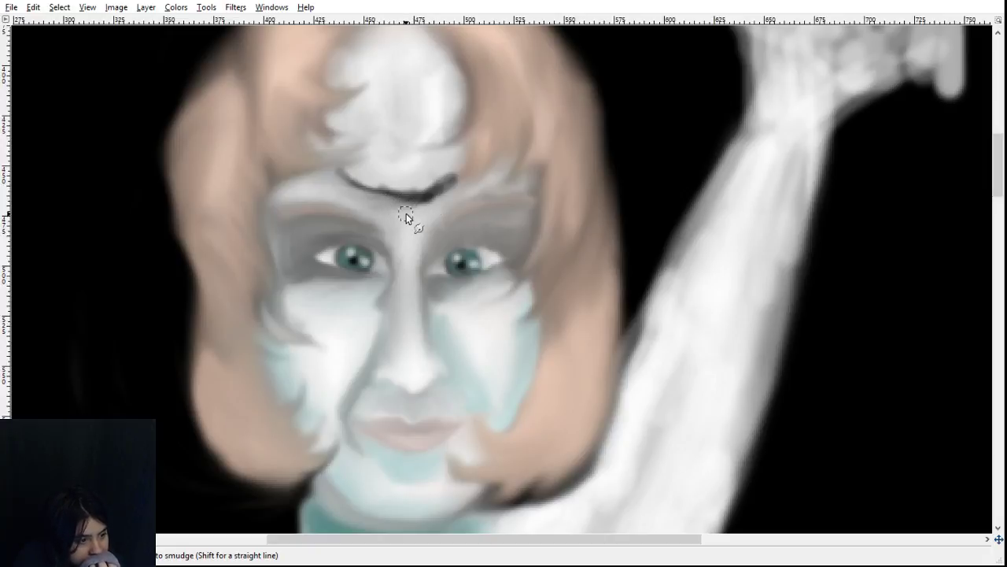
{"action": "left_click_drag", "start_coordinate": [390, 204], "coordinate": [441, 201]}
{"action": "left_click_drag", "start_coordinate": [404, 203], "coordinate": [460, 187]}
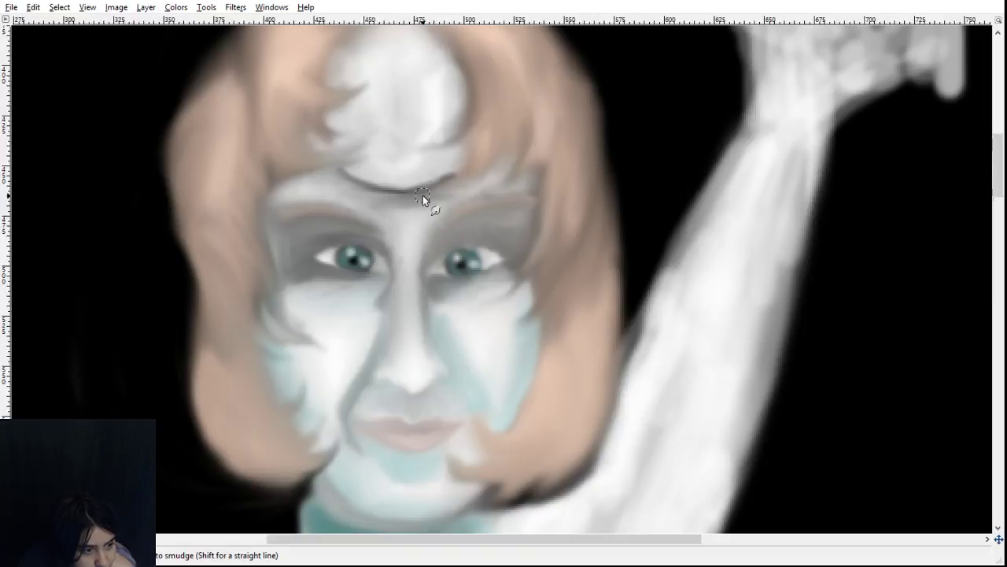
{"action": "left_click_drag", "start_coordinate": [461, 166], "coordinate": [448, 187]}
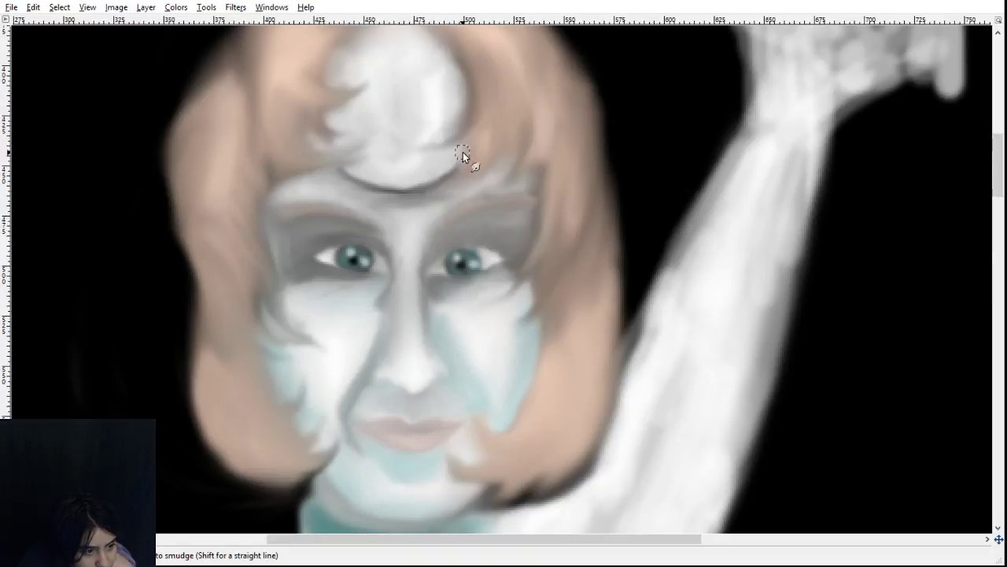
{"action": "left_click_drag", "start_coordinate": [463, 152], "coordinate": [424, 201]}
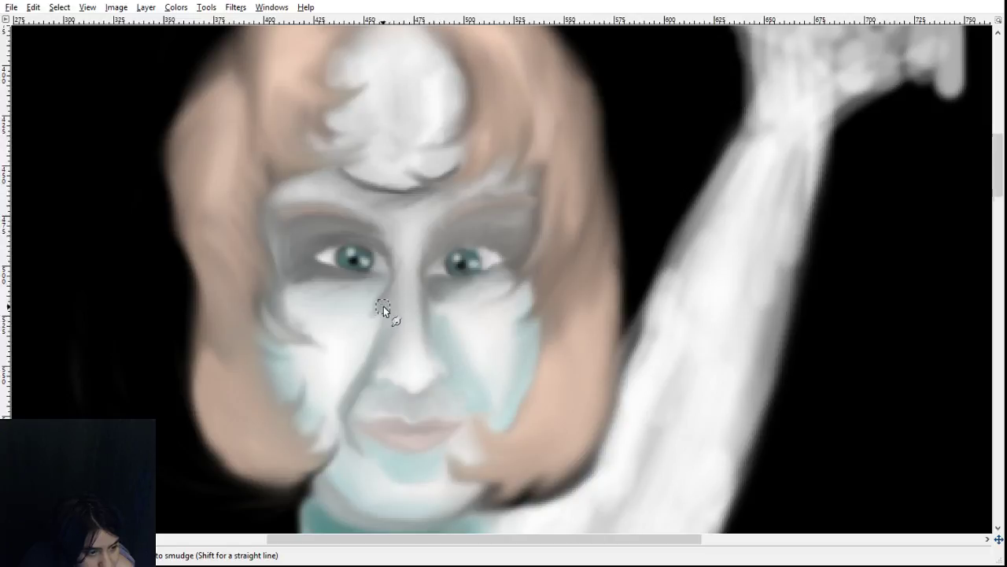
- Smudge the grey shadow beside the nose and under the viewer's-left eye into the white cheek
{"action": "left_click_drag", "start_coordinate": [383, 306], "coordinate": [357, 313]}
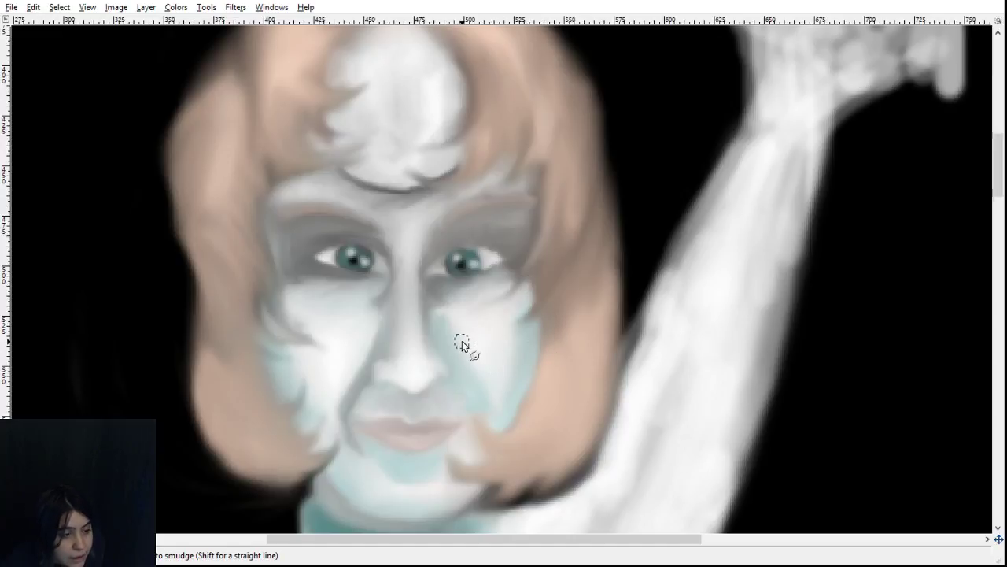
{"action": "scroll", "coordinate": [367, 315], "scroll_direction": "up", "scroll_amount": 5}
{"action": "scroll", "coordinate": [368, 313], "scroll_direction": "down", "scroll_amount": 3}
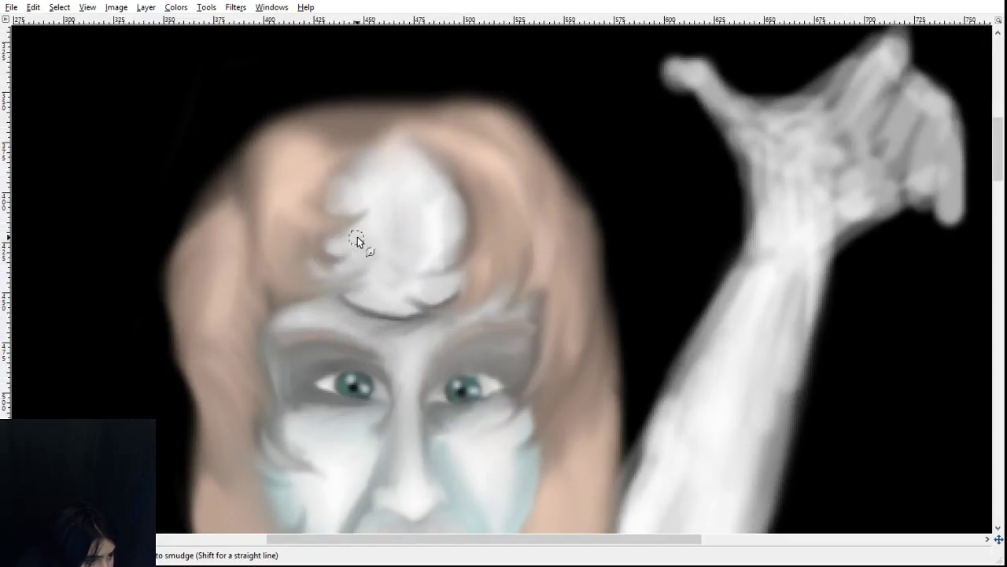
{"action": "scroll", "coordinate": [378, 351], "scroll_direction": "down", "scroll_amount": 5}
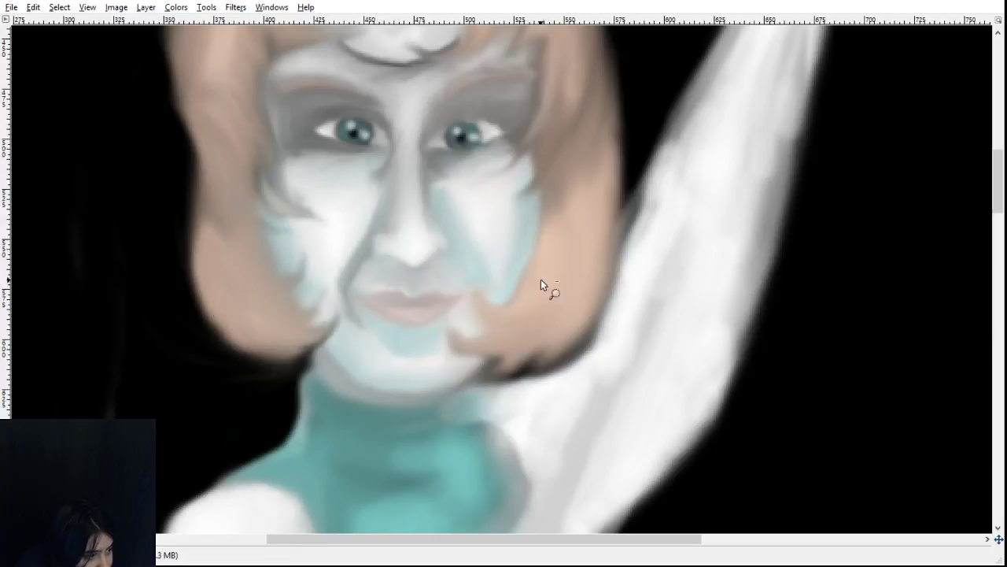
- Examine the whole figure from raised hand to shoes, comparing the repainted head with the clothing, legs and colour swatches
{"action": "scroll", "coordinate": [562, 281], "scroll_direction": "down", "scroll_amount": 4}
{"action": "scroll", "coordinate": [562, 283], "scroll_direction": "down", "scroll_amount": 3}
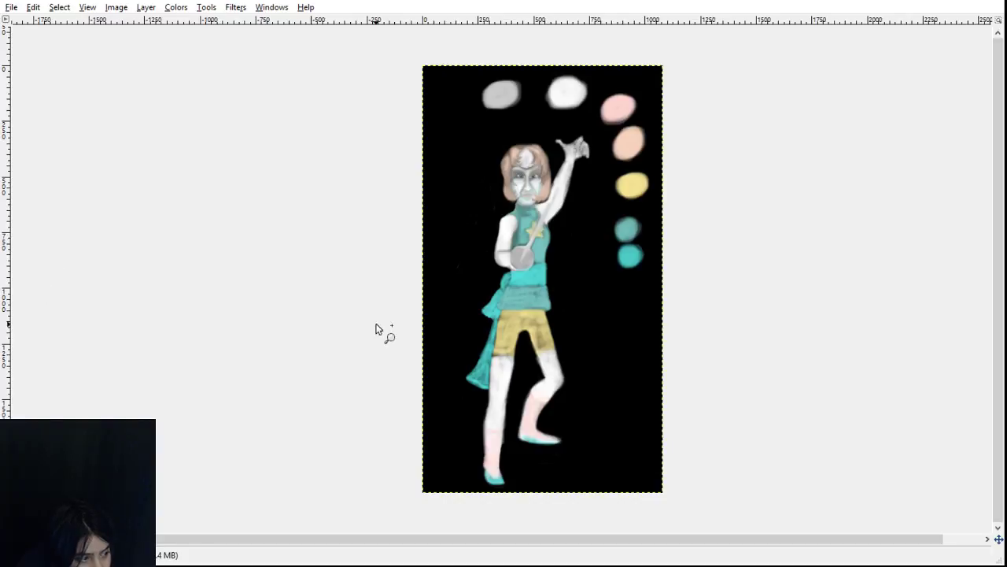
{"action": "left_click", "coordinate": [551, 317]}
{"action": "left_click", "coordinate": [520, 385]}
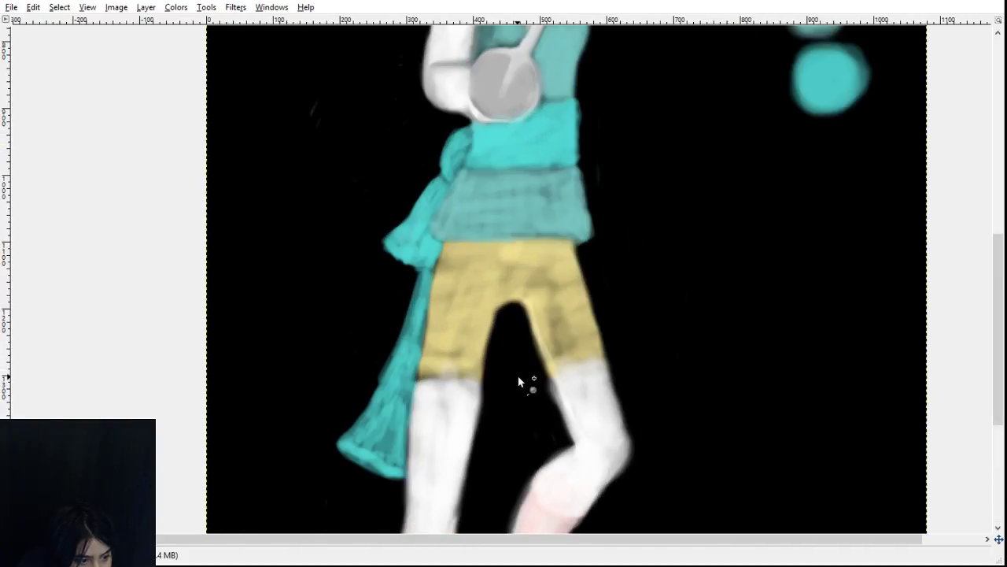
{"action": "scroll", "coordinate": [522, 384], "scroll_direction": "down", "scroll_amount": 4}
{"action": "scroll", "coordinate": [544, 399], "scroll_direction": "up", "scroll_amount": 7}
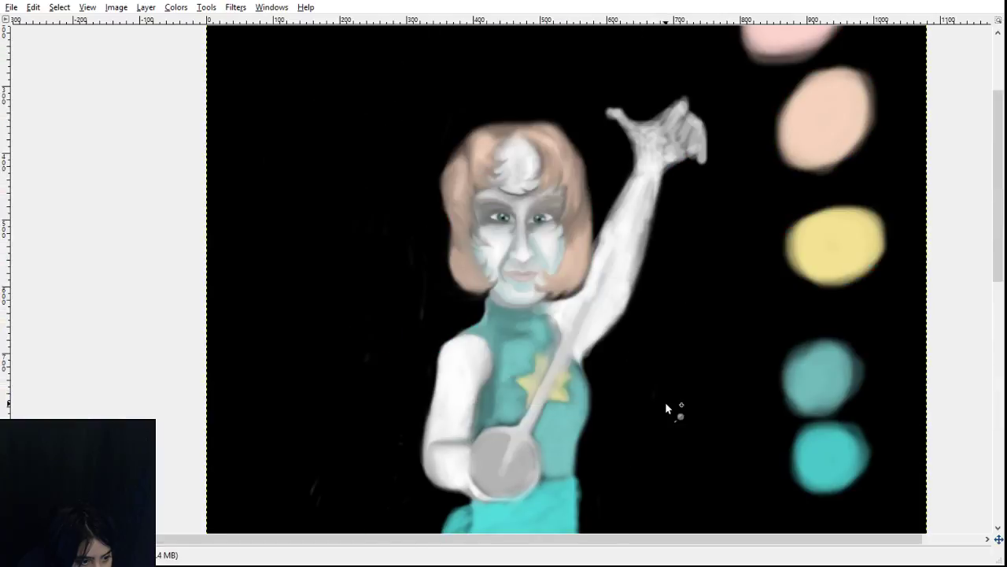
{"action": "scroll", "coordinate": [666, 405], "scroll_direction": "up", "scroll_amount": 3}
{"action": "scroll", "coordinate": [666, 405], "scroll_direction": "down", "scroll_amount": 4}
{"action": "scroll", "coordinate": [666, 405], "scroll_direction": "up", "scroll_amount": 4}
{"action": "scroll", "coordinate": [666, 406], "scroll_direction": "down", "scroll_amount": 2}
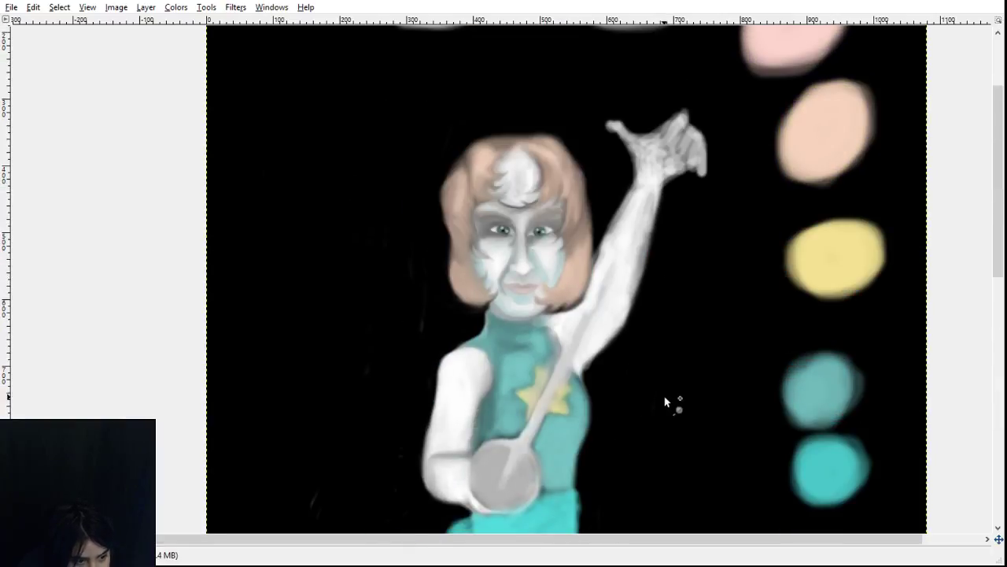
{"action": "scroll", "coordinate": [654, 281], "scroll_direction": "down", "scroll_amount": 10}
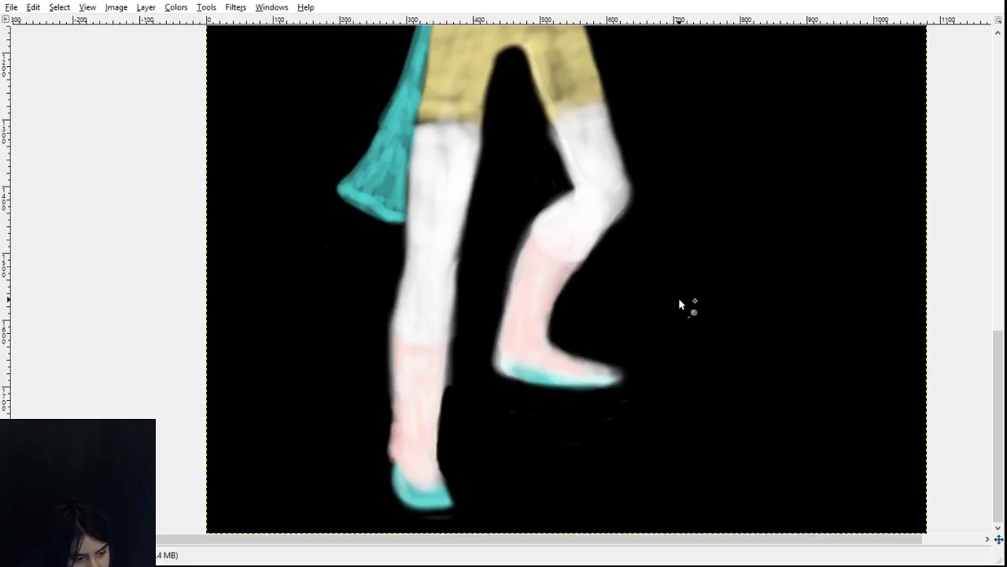
{"action": "scroll", "coordinate": [680, 300], "scroll_direction": "up", "scroll_amount": 10}
{"action": "scroll", "coordinate": [680, 305], "scroll_direction": "up", "scroll_amount": 3}
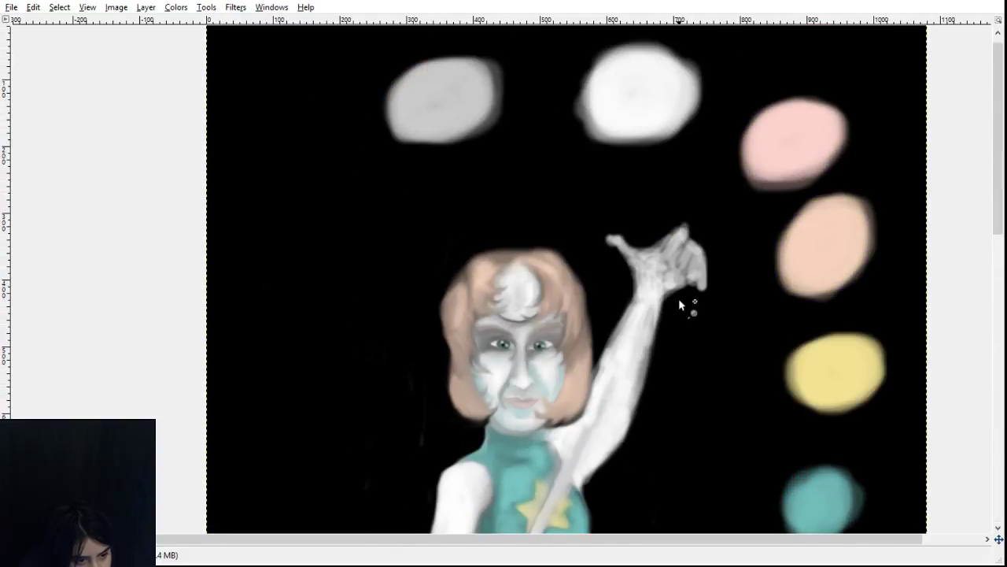
{"action": "scroll", "coordinate": [313, 407], "scroll_direction": "down", "scroll_amount": 3}
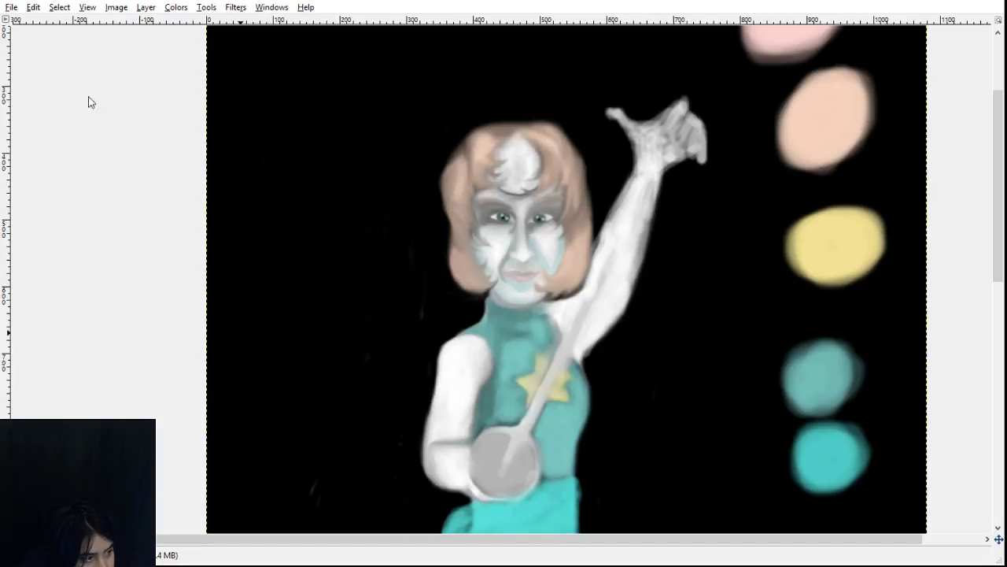
- Smudge the shadow along the lower lid of the viewer's-right eye into a softer edge
{"action": "left_click", "coordinate": [546, 247]}
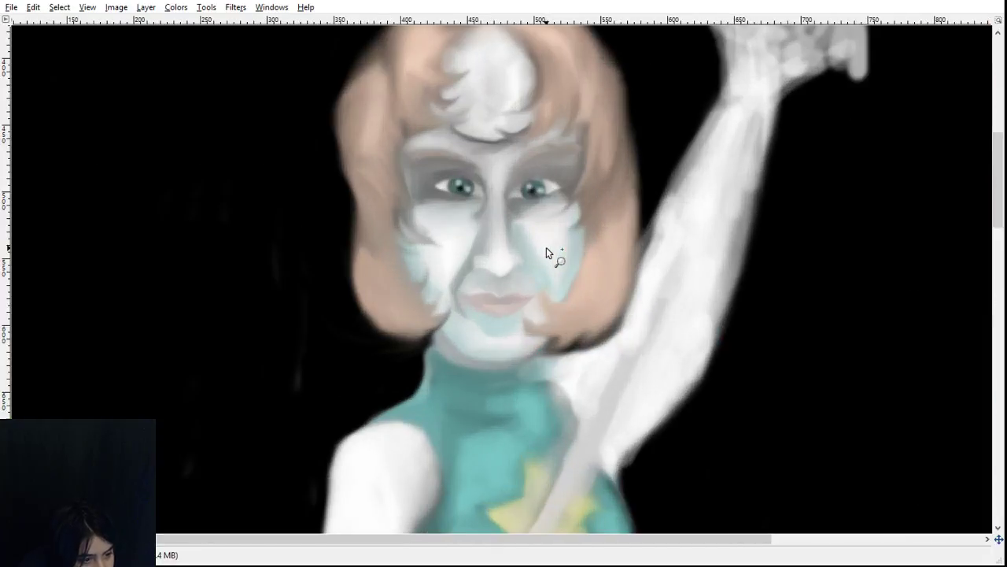
{"action": "left_click", "coordinate": [497, 309]}
{"action": "scroll", "coordinate": [482, 364], "scroll_direction": "up", "scroll_amount": 2}
{"action": "left_click", "coordinate": [504, 302]}
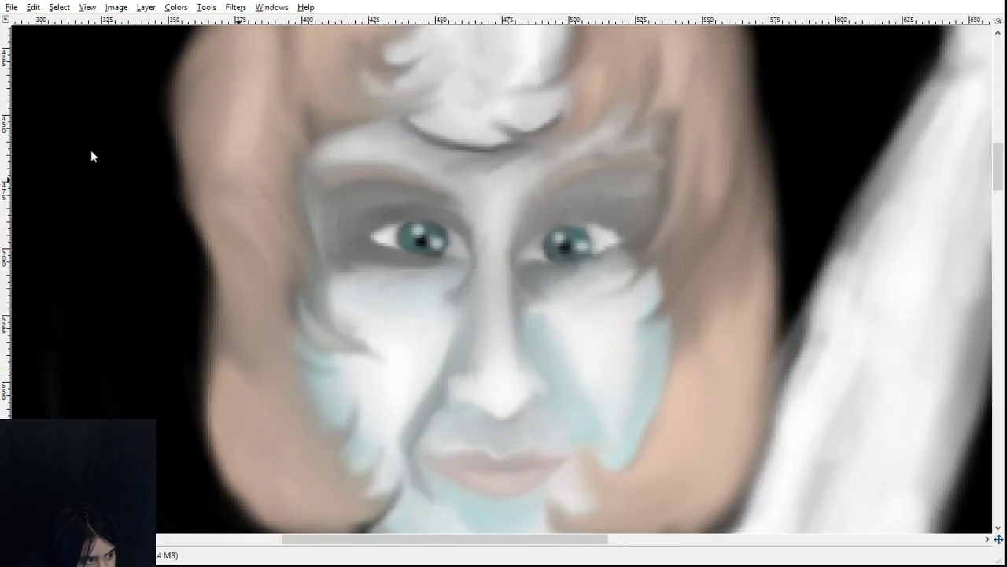
{"action": "left_click", "coordinate": [43, 184]}
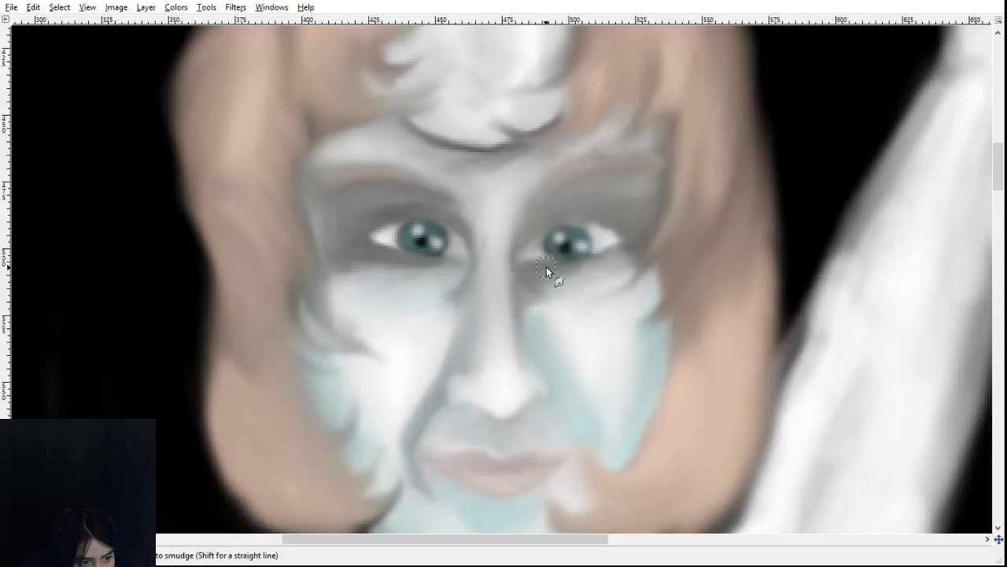
{"action": "mouse_move", "coordinate": [556, 268]}
{"action": "left_mouse_down"}
{"action": "mouse_move", "coordinate": [591, 268]}
{"action": "mouse_move", "coordinate": [604, 252]}
{"action": "left_mouse_up"}
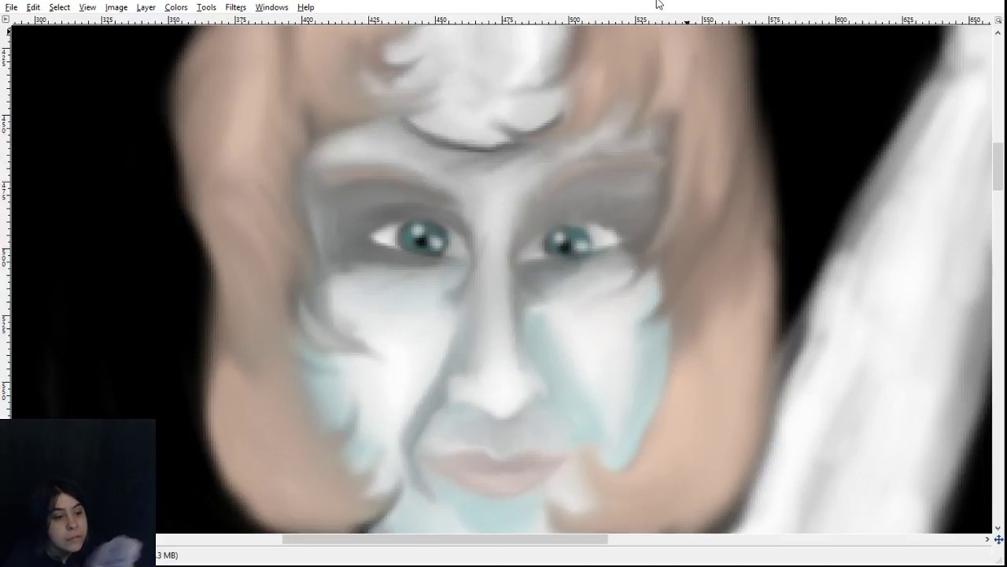
- Paint short dark brown strokes along the viewer's-left edge of the forehead gem where the hair overlaps it
{"action": "scroll", "coordinate": [591, 205], "scroll_direction": "up", "scroll_amount": 4}
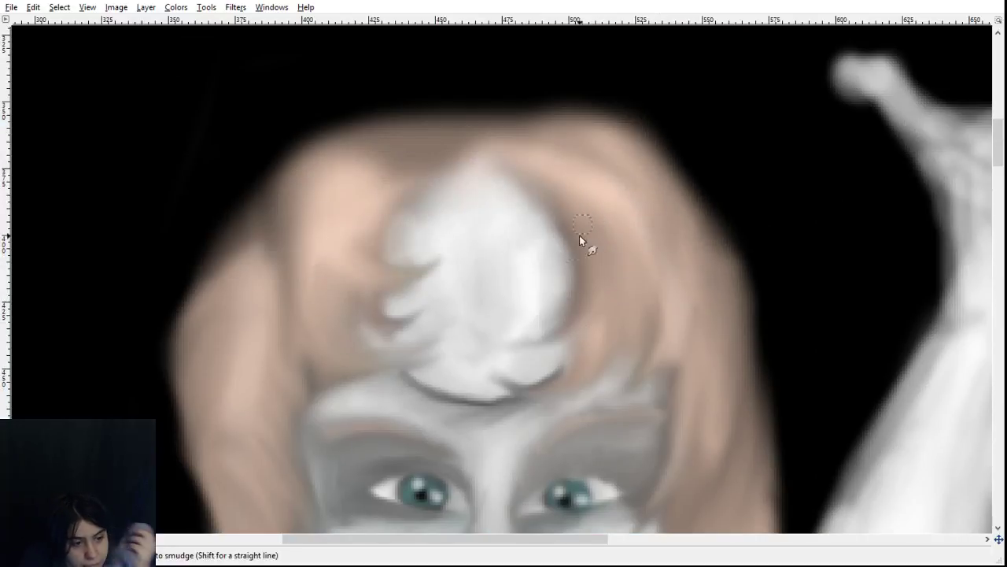
{"action": "scroll", "coordinate": [566, 260], "scroll_direction": "down", "scroll_amount": 2}
{"action": "key", "text": "p"}
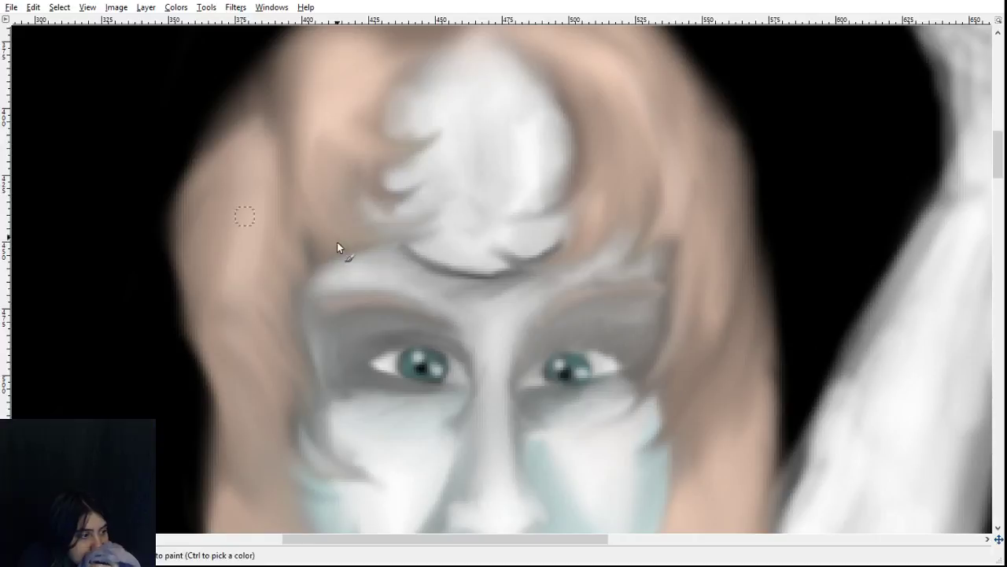
{"action": "mouse_move", "coordinate": [397, 85]}
{"action": "left_mouse_down"}
{"action": "mouse_move", "coordinate": [377, 134]}
{"action": "mouse_move", "coordinate": [452, 136]}
{"action": "mouse_move", "coordinate": [399, 139]}
{"action": "mouse_move", "coordinate": [437, 129]}
{"action": "left_mouse_up"}
{"action": "mouse_move", "coordinate": [380, 163]}
{"action": "left_mouse_down"}
{"action": "mouse_move", "coordinate": [409, 152]}
{"action": "mouse_move", "coordinate": [409, 190]}
{"action": "mouse_move", "coordinate": [429, 184]}
{"action": "mouse_move", "coordinate": [437, 233]}
{"action": "left_mouse_up"}
- Smudge the dark strokes beside the gem into curved, pointed hair tips sweeping over the gem and back into the peach hair
{"action": "left_click", "coordinate": [44, 179]}
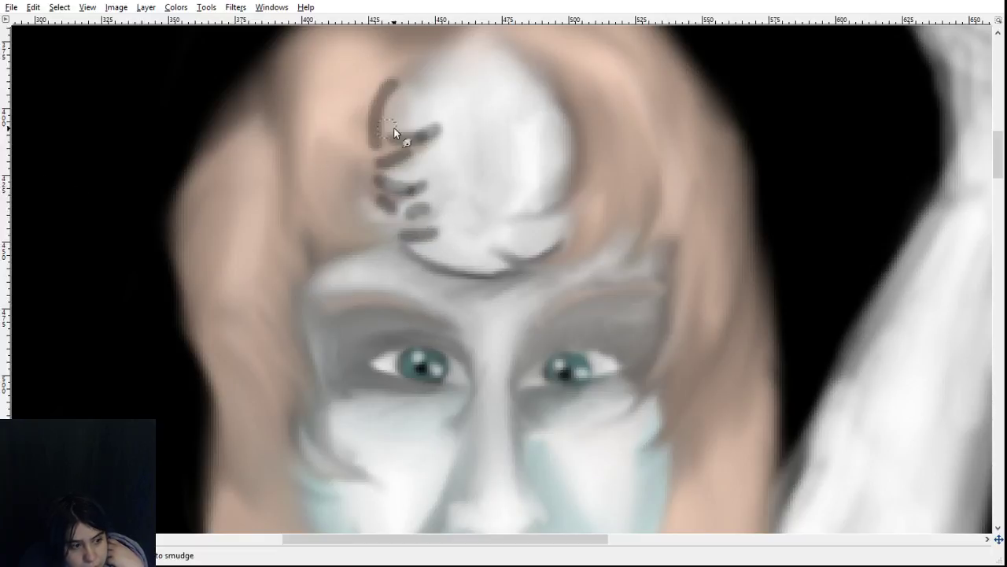
{"action": "mouse_move", "coordinate": [428, 134]}
{"action": "left_mouse_down"}
{"action": "mouse_move", "coordinate": [376, 138]}
{"action": "mouse_move", "coordinate": [399, 122]}
{"action": "mouse_move", "coordinate": [423, 139]}
{"action": "mouse_move", "coordinate": [367, 83]}
{"action": "left_mouse_up"}
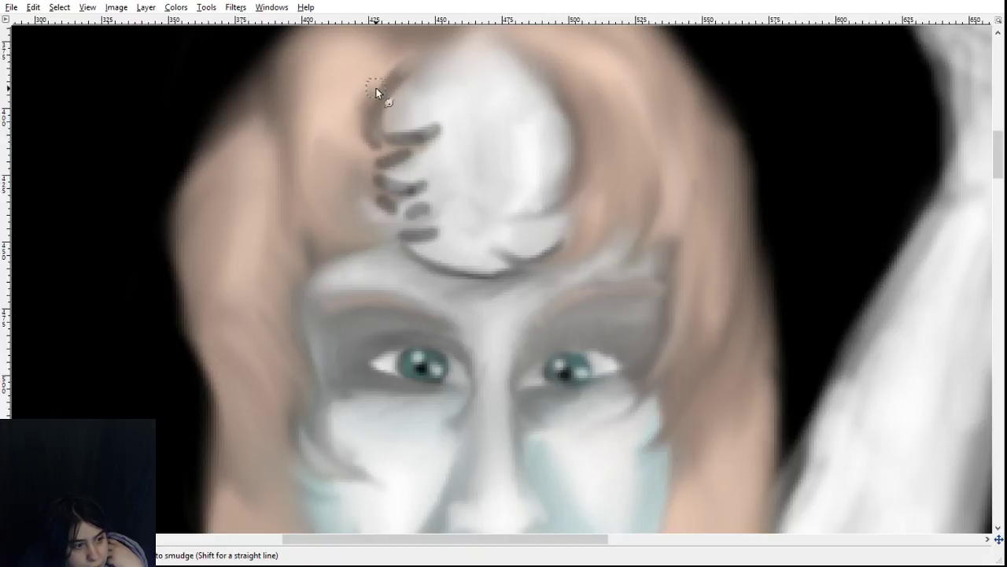
{"action": "left_click_drag", "start_coordinate": [405, 68], "coordinate": [437, 42]}
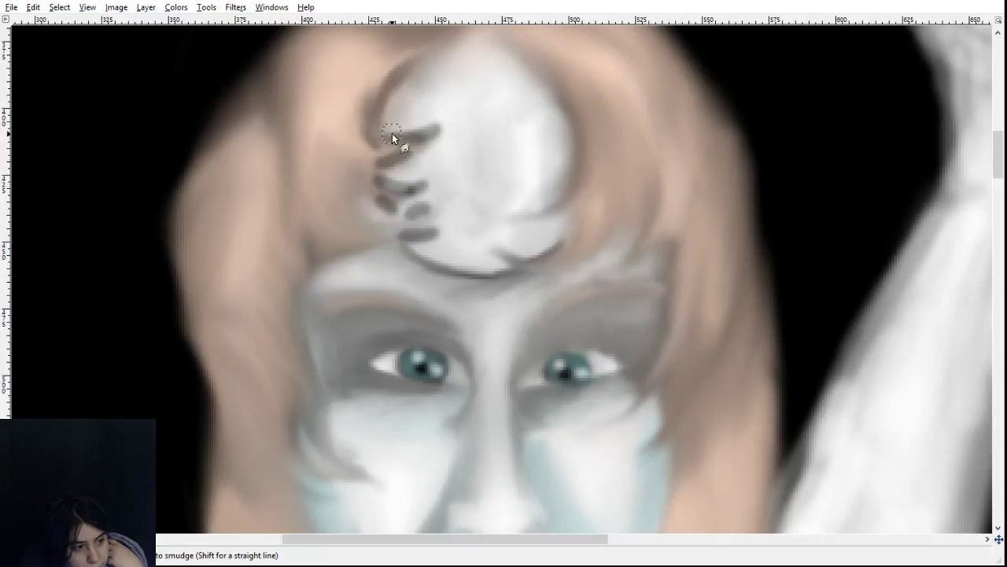
{"action": "left_click_drag", "start_coordinate": [394, 134], "coordinate": [459, 110]}
{"action": "mouse_move", "coordinate": [423, 139]}
{"action": "left_mouse_down"}
{"action": "mouse_move", "coordinate": [459, 86]}
{"action": "mouse_move", "coordinate": [456, 103]}
{"action": "left_mouse_up"}
{"action": "mouse_move", "coordinate": [391, 159]}
{"action": "left_mouse_down"}
{"action": "mouse_move", "coordinate": [412, 134]}
{"action": "mouse_move", "coordinate": [363, 150]}
{"action": "mouse_move", "coordinate": [403, 148]}
{"action": "mouse_move", "coordinate": [342, 124]}
{"action": "mouse_move", "coordinate": [390, 135]}
{"action": "mouse_move", "coordinate": [329, 98]}
{"action": "left_mouse_up"}
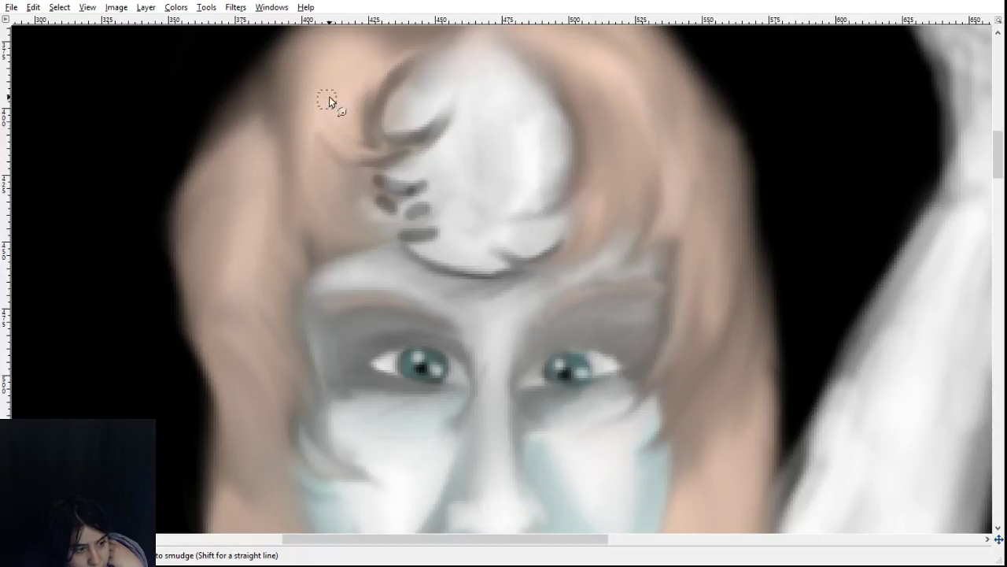
{"action": "mouse_move", "coordinate": [372, 143]}
{"action": "left_mouse_down"}
{"action": "mouse_move", "coordinate": [357, 92]}
{"action": "mouse_move", "coordinate": [366, 81]}
{"action": "left_mouse_up"}
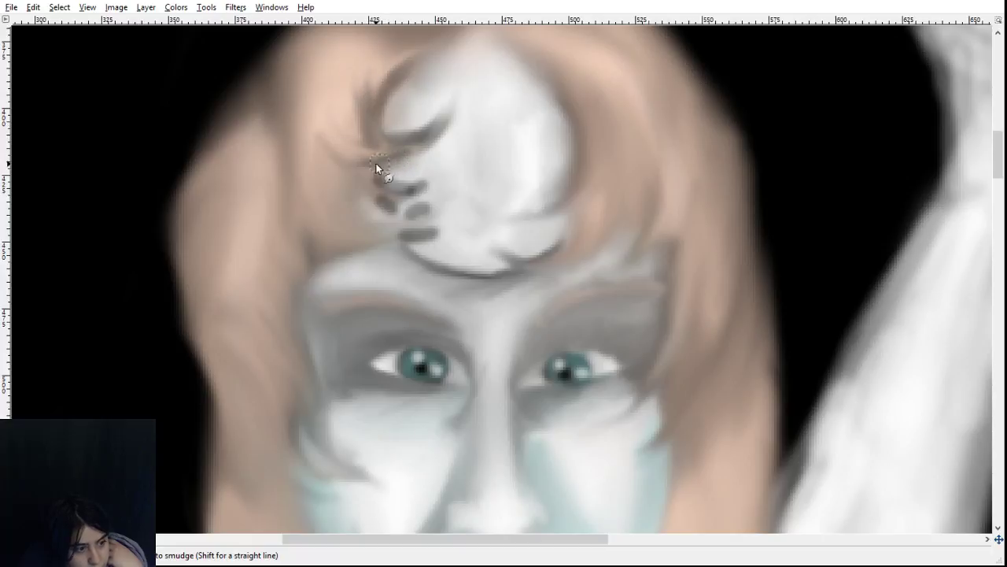
{"action": "mouse_move", "coordinate": [387, 160]}
{"action": "left_mouse_down"}
{"action": "mouse_move", "coordinate": [355, 153]}
{"action": "mouse_move", "coordinate": [374, 181]}
{"action": "mouse_move", "coordinate": [337, 159]}
{"action": "mouse_move", "coordinate": [337, 173]}
{"action": "mouse_move", "coordinate": [372, 171]}
{"action": "mouse_move", "coordinate": [329, 155]}
{"action": "mouse_move", "coordinate": [362, 154]}
{"action": "mouse_move", "coordinate": [308, 135]}
{"action": "left_mouse_up"}
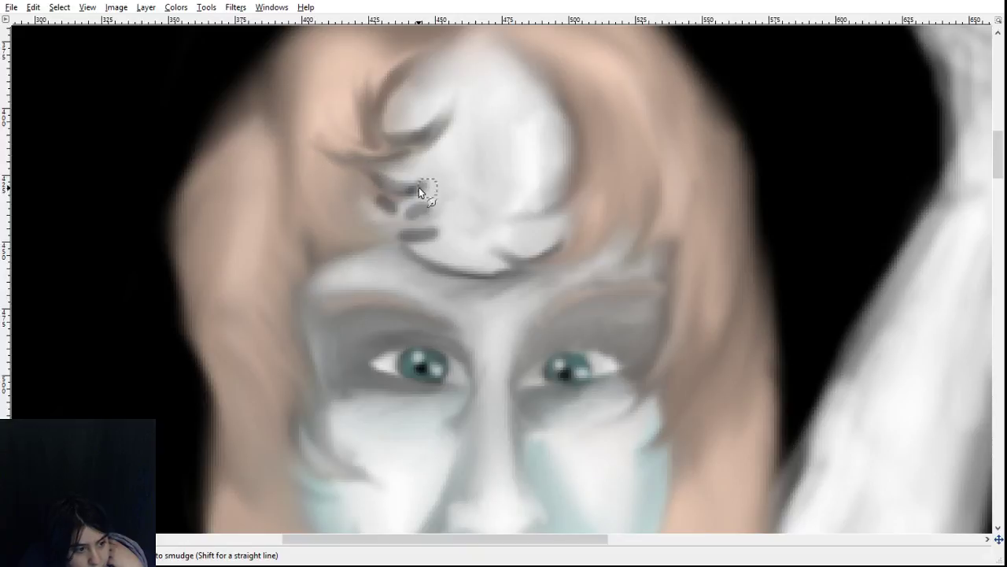
{"action": "mouse_move", "coordinate": [398, 195]}
{"action": "left_mouse_down"}
{"action": "mouse_move", "coordinate": [370, 170]}
{"action": "mouse_move", "coordinate": [401, 180]}
{"action": "mouse_move", "coordinate": [377, 185]}
{"action": "mouse_move", "coordinate": [360, 164]}
{"action": "mouse_move", "coordinate": [407, 200]}
{"action": "mouse_move", "coordinate": [393, 212]}
{"action": "mouse_move", "coordinate": [418, 212]}
{"action": "mouse_move", "coordinate": [370, 187]}
{"action": "mouse_move", "coordinate": [428, 211]}
{"action": "mouse_move", "coordinate": [384, 204]}
{"action": "mouse_move", "coordinate": [441, 202]}
{"action": "mouse_move", "coordinate": [389, 206]}
{"action": "mouse_move", "coordinate": [426, 205]}
{"action": "mouse_move", "coordinate": [420, 212]}
{"action": "mouse_move", "coordinate": [450, 190]}
{"action": "mouse_move", "coordinate": [439, 227]}
{"action": "left_mouse_up"}
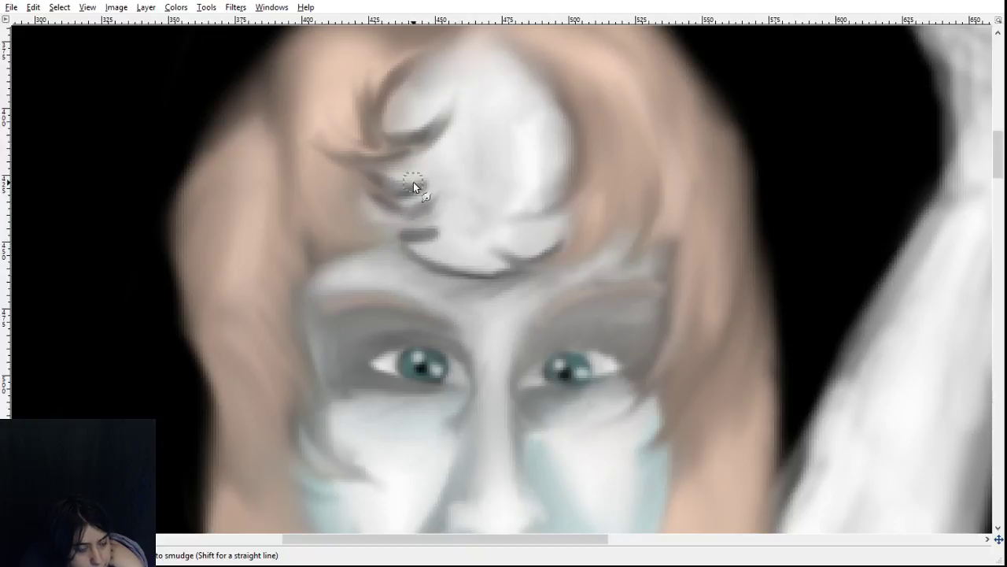
{"action": "mouse_move", "coordinate": [413, 181]}
{"action": "left_mouse_down"}
{"action": "mouse_move", "coordinate": [381, 203]}
{"action": "mouse_move", "coordinate": [359, 181]}
{"action": "mouse_move", "coordinate": [288, 152]}
{"action": "mouse_move", "coordinate": [427, 236]}
{"action": "mouse_move", "coordinate": [363, 233]}
{"action": "left_mouse_up"}
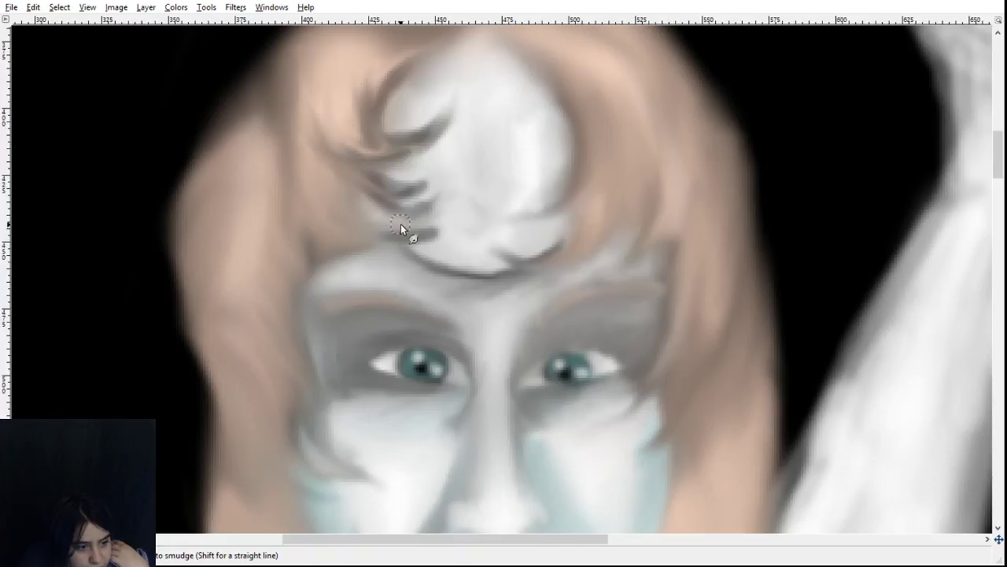
- Smudge the peach hair above the gem's viewer's-left side upward into fine strands reaching the dark crown
{"action": "scroll", "coordinate": [401, 224], "scroll_direction": "up", "scroll_amount": 3}
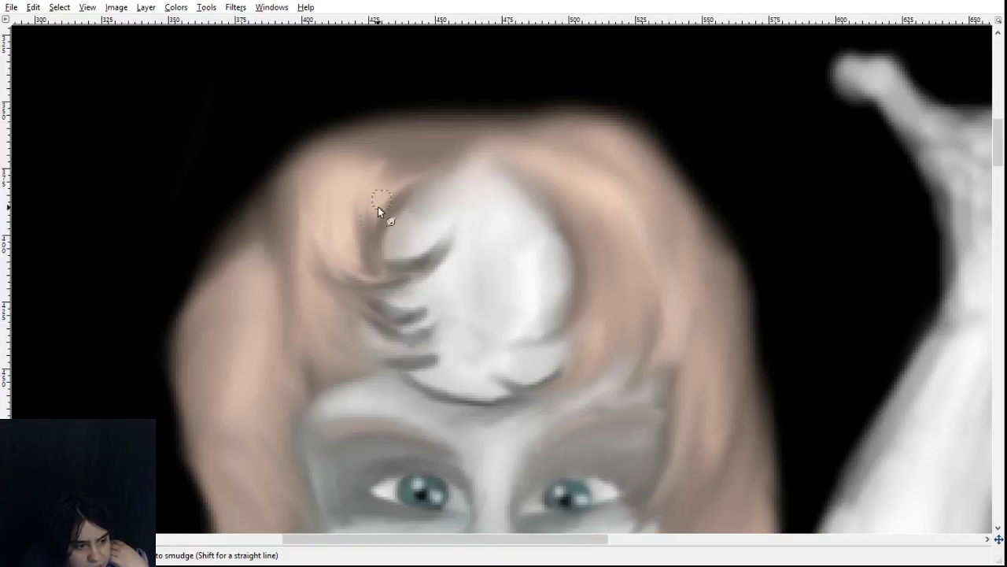
{"action": "mouse_move", "coordinate": [370, 217]}
{"action": "left_mouse_down"}
{"action": "mouse_move", "coordinate": [408, 188]}
{"action": "mouse_move", "coordinate": [362, 223]}
{"action": "mouse_move", "coordinate": [423, 153]}
{"action": "left_mouse_up"}
{"action": "left_click_drag", "start_coordinate": [337, 195], "coordinate": [411, 152]}
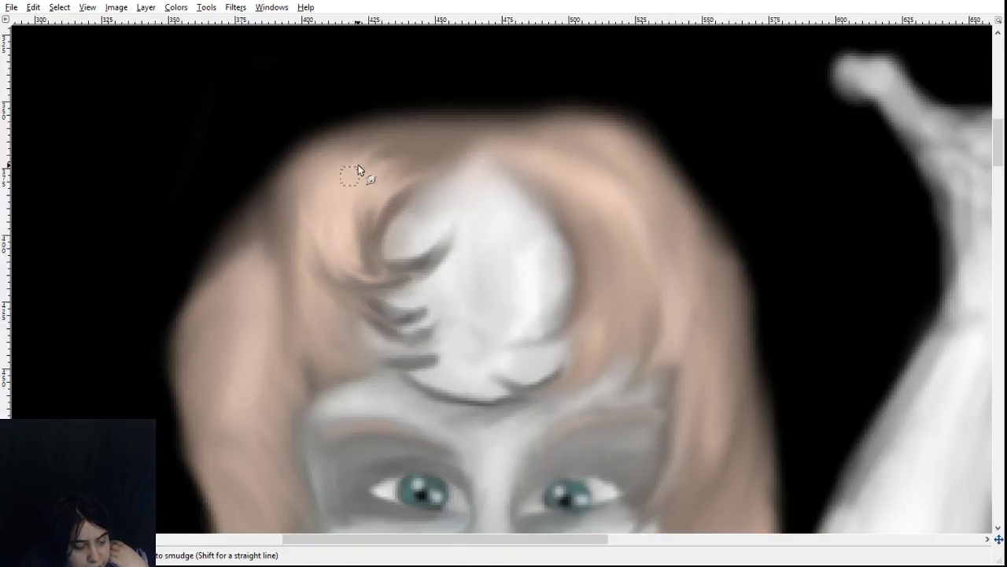
{"action": "left_click_drag", "start_coordinate": [347, 190], "coordinate": [378, 126]}
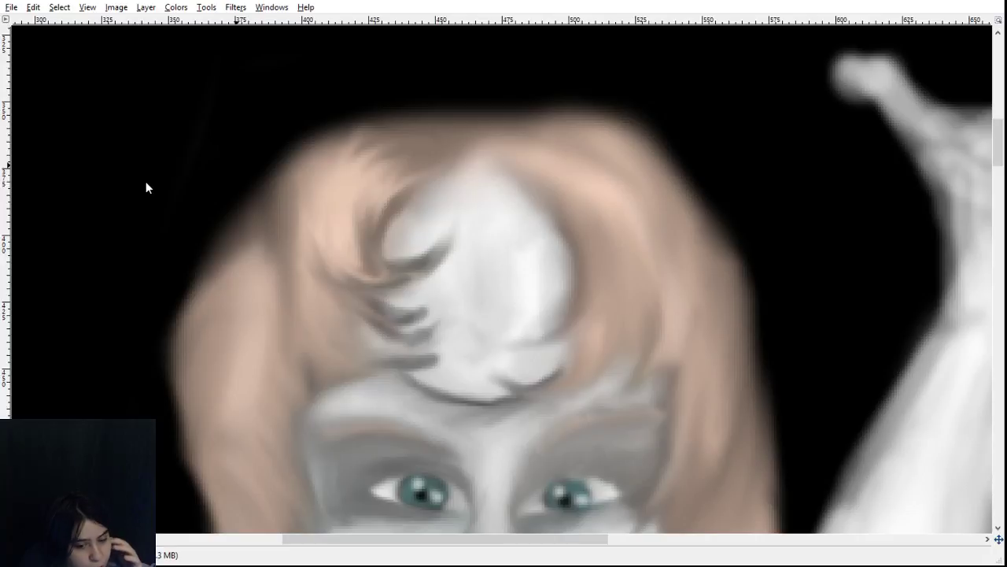
- Smudge the hair at the gem's lower viewer's-right edge and blend the lowest dark stroke on its opposite side
{"action": "scroll", "coordinate": [284, 244], "scroll_direction": "down", "scroll_amount": 3}
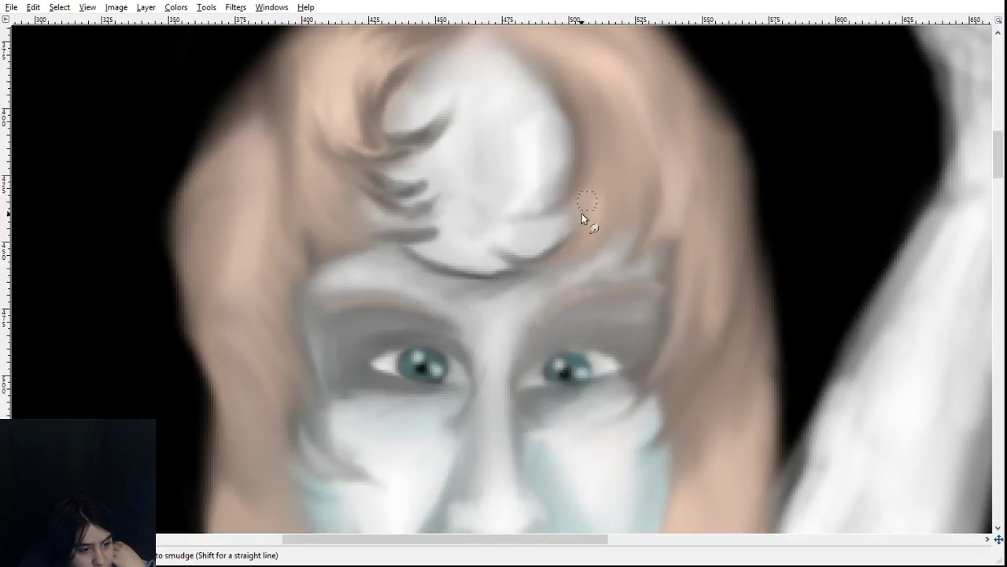
{"action": "left_click_drag", "start_coordinate": [581, 213], "coordinate": [504, 213]}
{"action": "left_click_drag", "start_coordinate": [397, 239], "coordinate": [428, 233]}
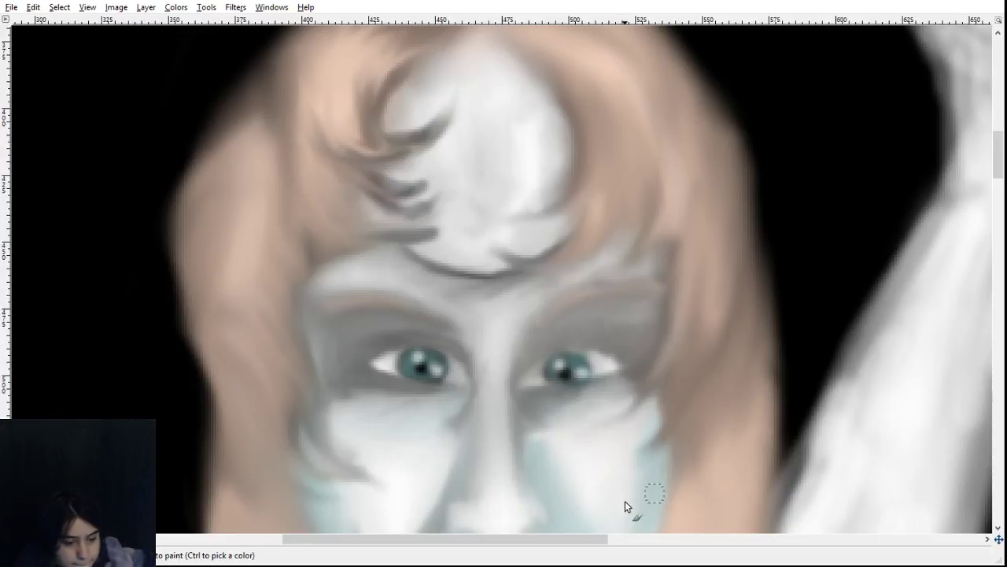
- Sample the peach swatch and paint dark brown strand lines from the gem's tip across the crown and down the viewer's-right hair
{"action": "left_click_drag", "start_coordinate": [567, 540], "coordinate": [871, 528]}
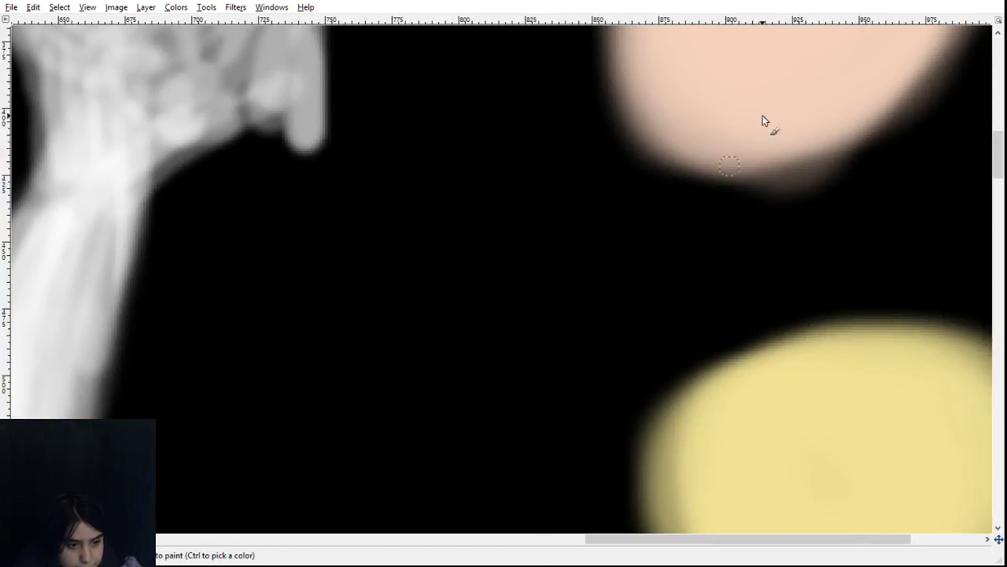
{"action": "left_click", "coordinate": [765, 98], "text": "ctrl"}
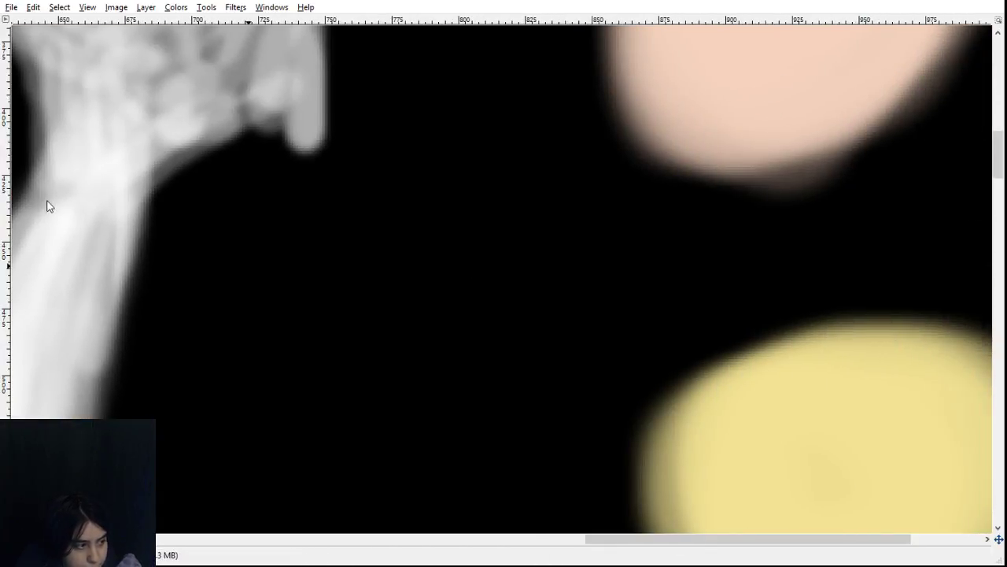
{"action": "left_click_drag", "start_coordinate": [570, 542], "coordinate": [261, 506]}
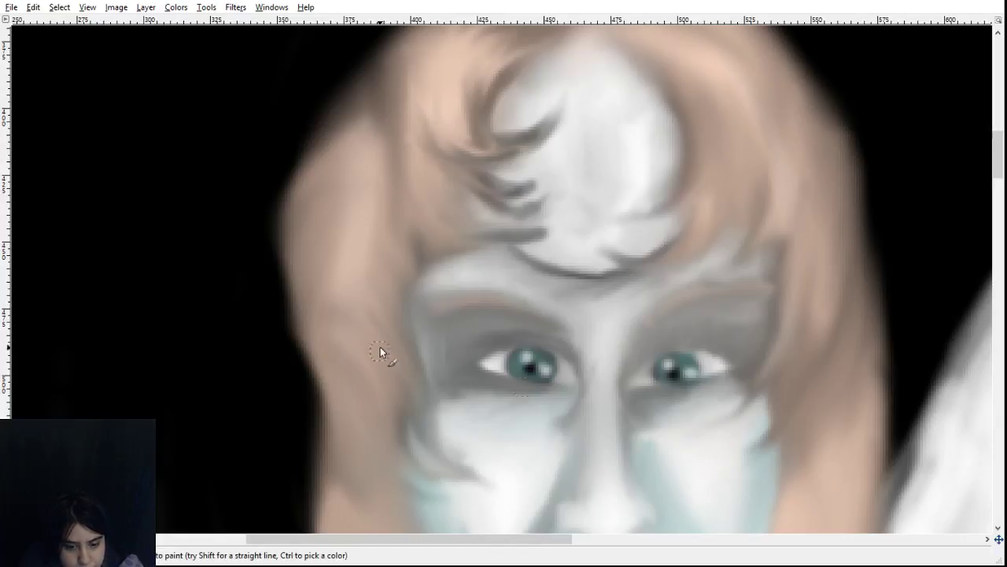
{"action": "scroll", "coordinate": [491, 333], "scroll_direction": "up", "scroll_amount": 3}
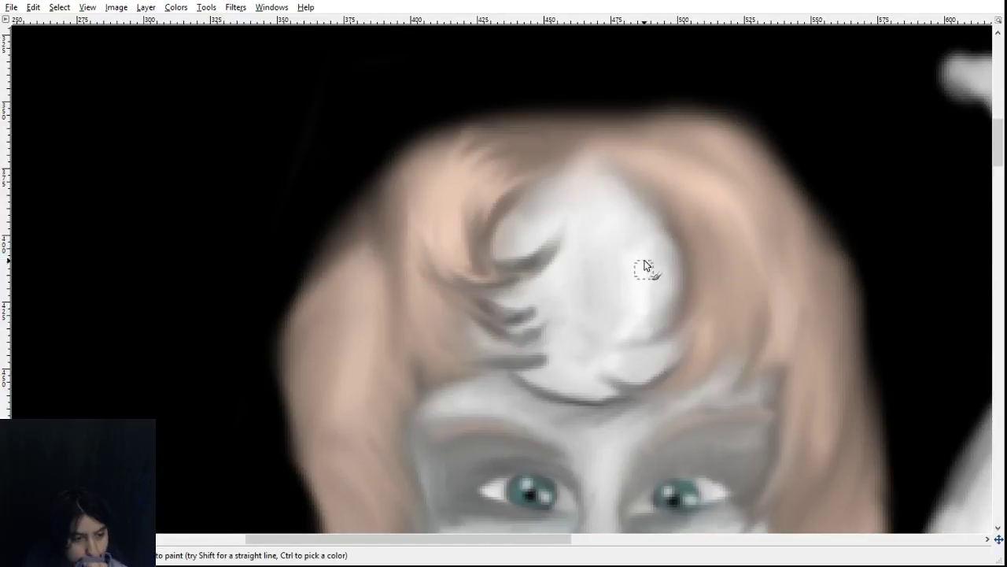
{"action": "left_click_drag", "start_coordinate": [589, 140], "coordinate": [651, 180]}
{"action": "mouse_move", "coordinate": [644, 144]}
{"action": "left_mouse_down"}
{"action": "mouse_move", "coordinate": [714, 167]}
{"action": "mouse_move", "coordinate": [760, 208]}
{"action": "left_mouse_up"}
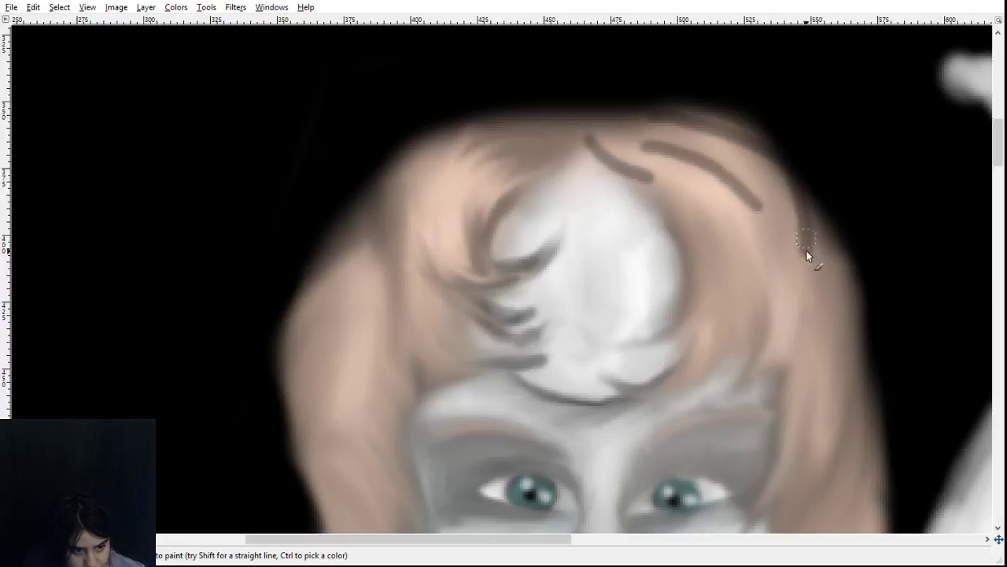
{"action": "mouse_move", "coordinate": [805, 244]}
{"action": "left_mouse_down"}
{"action": "mouse_move", "coordinate": [744, 378]}
{"action": "mouse_move", "coordinate": [734, 352]}
{"action": "mouse_move", "coordinate": [791, 338]}
{"action": "mouse_move", "coordinate": [737, 385]}
{"action": "left_mouse_up"}
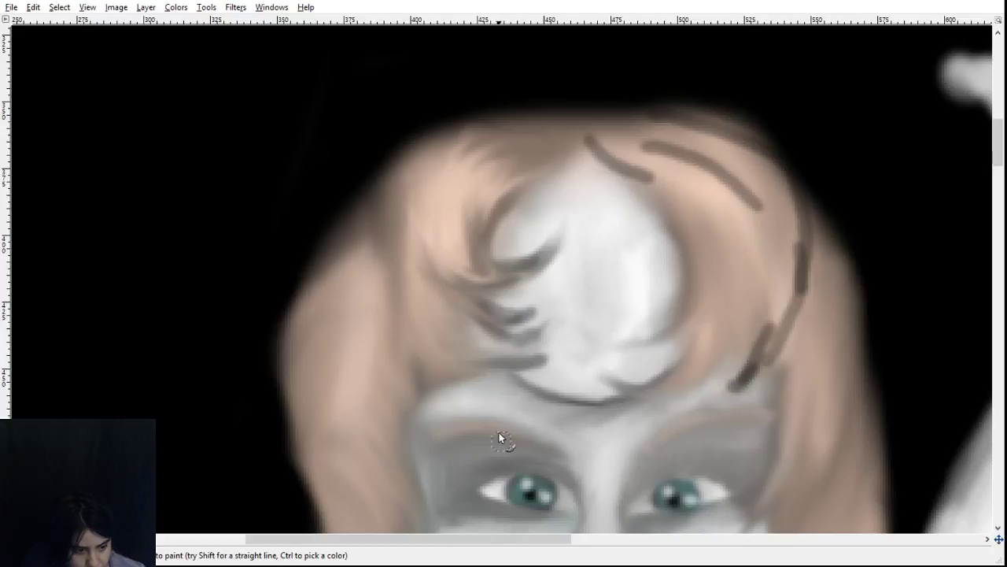
- Paint dark brown strand strokes in the viewer's-left fringe and along the hairline above the forehead and down the temple
{"action": "mouse_move", "coordinate": [432, 304]}
{"action": "left_mouse_down"}
{"action": "mouse_move", "coordinate": [460, 340]}
{"action": "mouse_move", "coordinate": [494, 333]}
{"action": "left_mouse_up"}
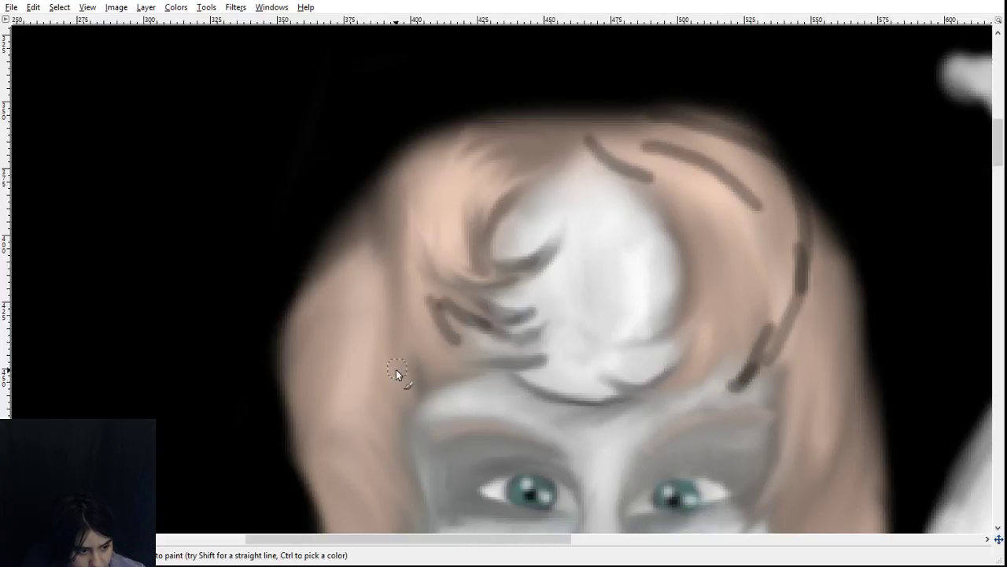
{"action": "left_click_drag", "start_coordinate": [400, 335], "coordinate": [414, 396]}
{"action": "left_click_drag", "start_coordinate": [394, 446], "coordinate": [385, 464]}
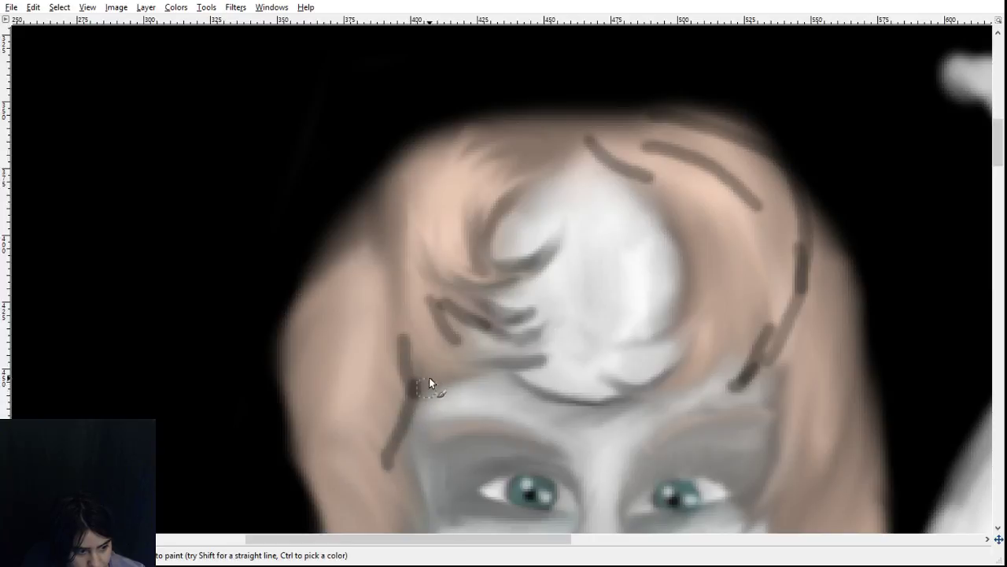
{"action": "mouse_move", "coordinate": [416, 380]}
{"action": "left_mouse_down"}
{"action": "mouse_move", "coordinate": [519, 349]}
{"action": "mouse_move", "coordinate": [450, 385]}
{"action": "mouse_move", "coordinate": [447, 374]}
{"action": "mouse_move", "coordinate": [514, 370]}
{"action": "left_mouse_up"}
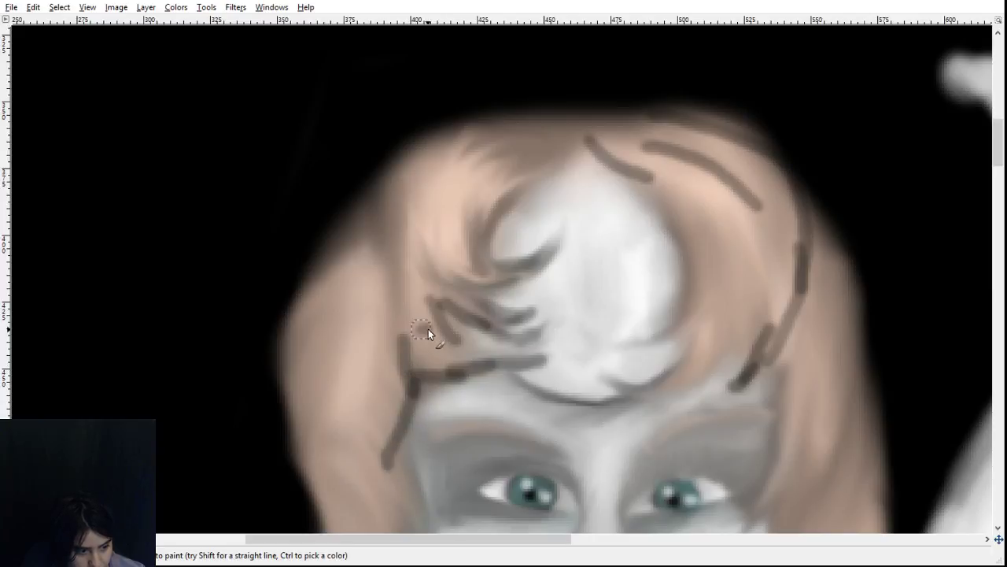
{"action": "left_click_drag", "start_coordinate": [422, 329], "coordinate": [455, 340]}
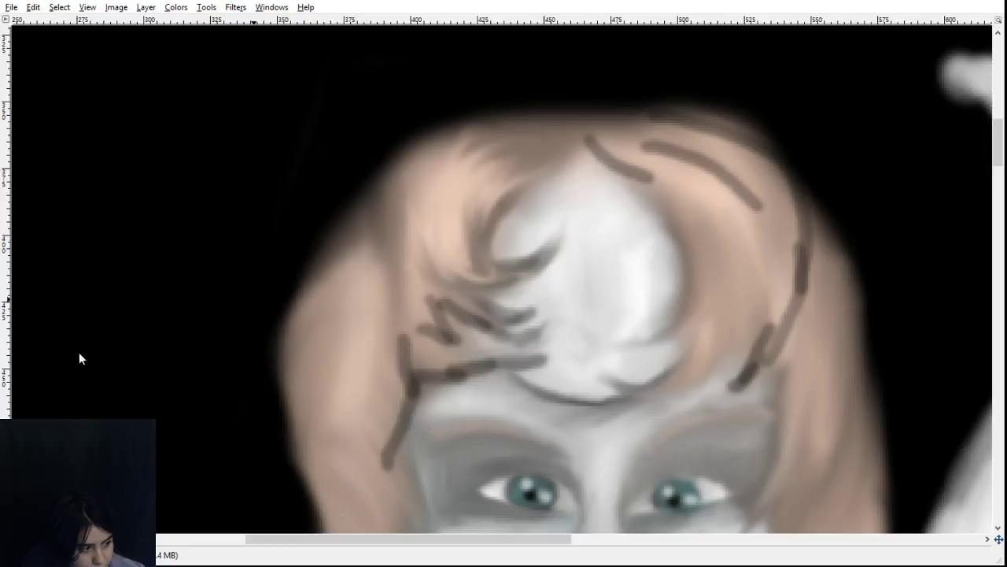
- Smudge the viewer's-left fringe strokes into pointed tips over the gem and draw them upward into the peach hair
{"action": "key", "text": "s"}
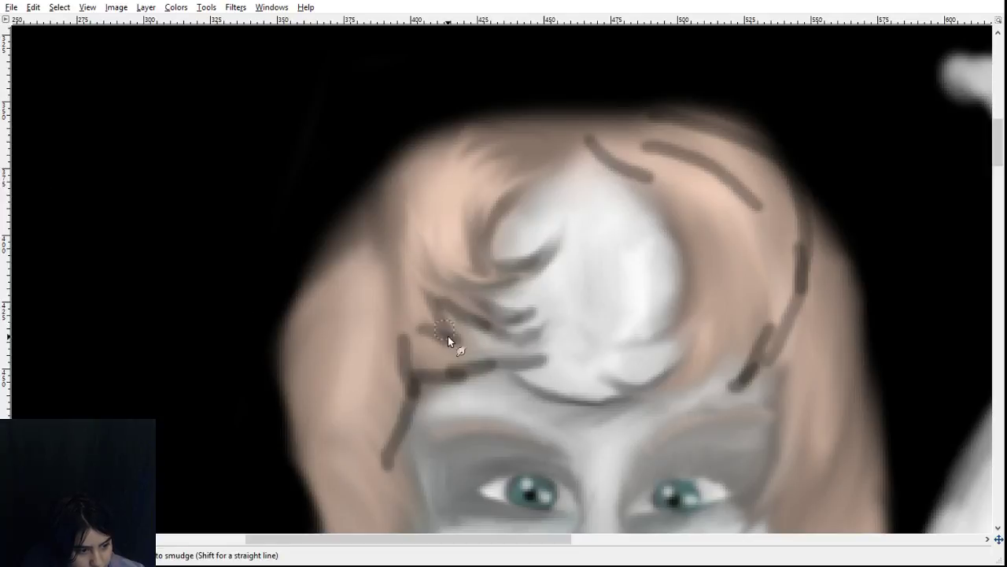
{"action": "mouse_move", "coordinate": [450, 338]}
{"action": "left_mouse_down"}
{"action": "mouse_move", "coordinate": [452, 365]}
{"action": "mouse_move", "coordinate": [430, 329]}
{"action": "mouse_move", "coordinate": [464, 346]}
{"action": "mouse_move", "coordinate": [482, 323]}
{"action": "mouse_move", "coordinate": [553, 318]}
{"action": "left_mouse_up"}
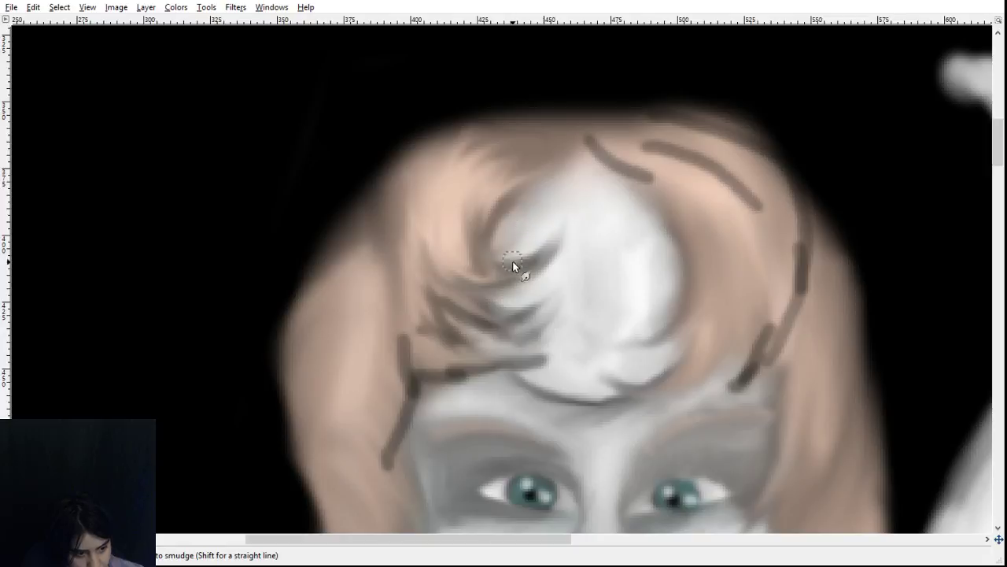
{"action": "left_click_drag", "start_coordinate": [512, 263], "coordinate": [560, 226]}
{"action": "left_click_drag", "start_coordinate": [513, 266], "coordinate": [439, 250]}
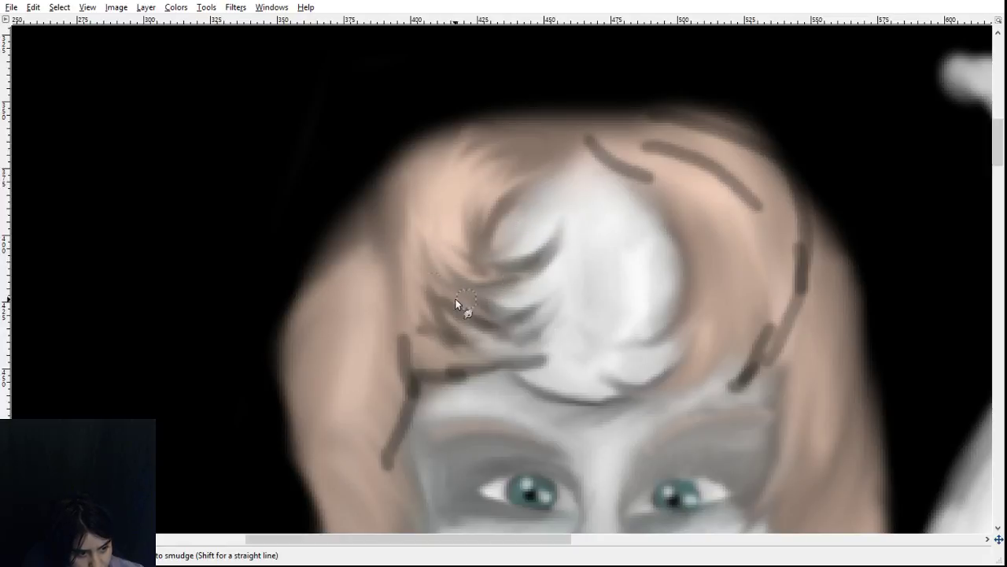
{"action": "left_click_drag", "start_coordinate": [455, 298], "coordinate": [418, 256]}
{"action": "mouse_move", "coordinate": [492, 330]}
{"action": "left_mouse_down"}
{"action": "mouse_move", "coordinate": [416, 266]}
{"action": "mouse_move", "coordinate": [418, 237]}
{"action": "left_mouse_up"}
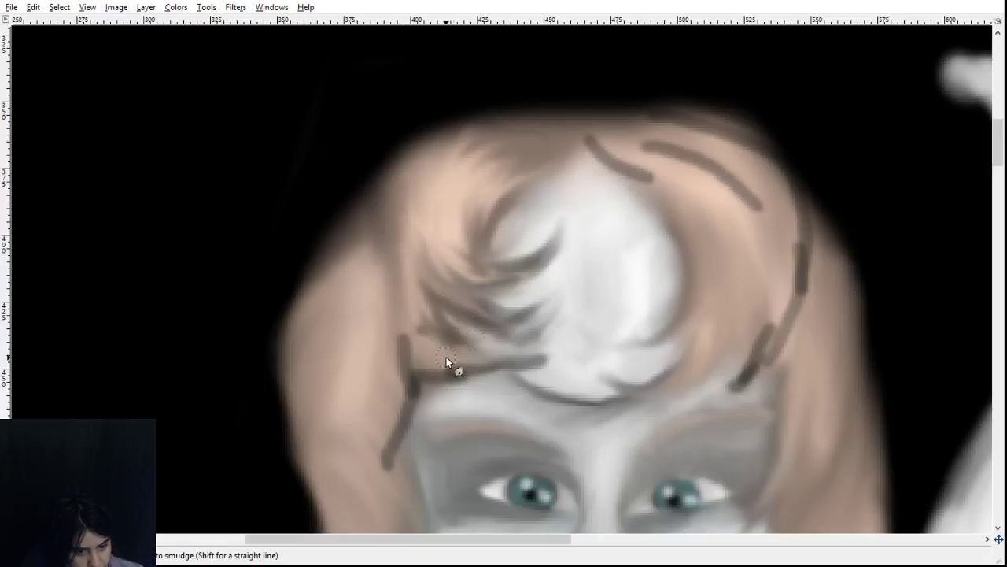
- Smudge the dark hairline strokes along the viewer's-left forehead and temple into tapered strands beside the face
{"action": "scroll", "coordinate": [448, 349], "scroll_direction": "down", "scroll_amount": 3}
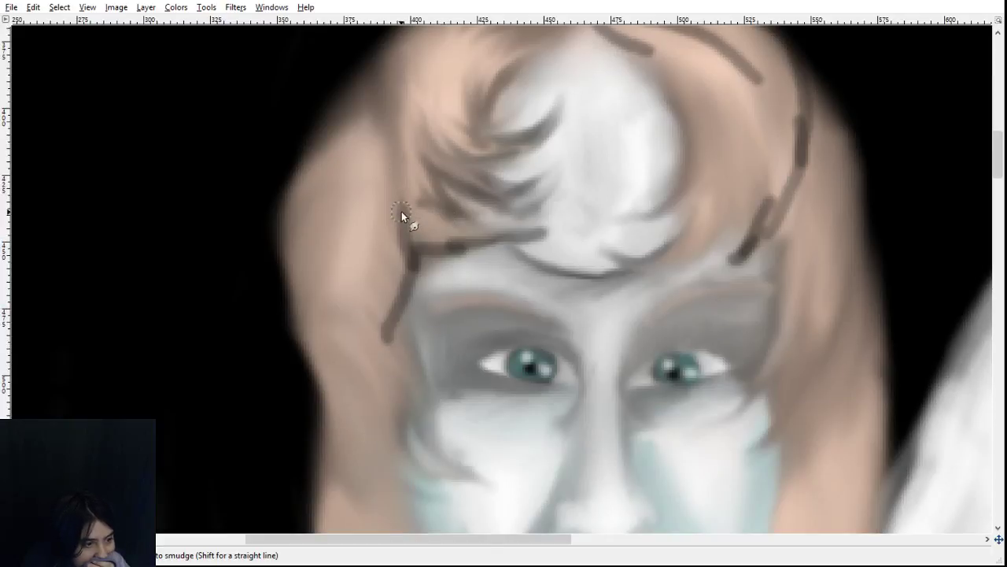
{"action": "mouse_move", "coordinate": [412, 223]}
{"action": "left_mouse_down"}
{"action": "mouse_move", "coordinate": [508, 221]}
{"action": "mouse_move", "coordinate": [465, 246]}
{"action": "mouse_move", "coordinate": [524, 239]}
{"action": "mouse_move", "coordinate": [493, 237]}
{"action": "mouse_move", "coordinate": [556, 244]}
{"action": "mouse_move", "coordinate": [537, 241]}
{"action": "mouse_move", "coordinate": [568, 234]}
{"action": "left_mouse_up"}
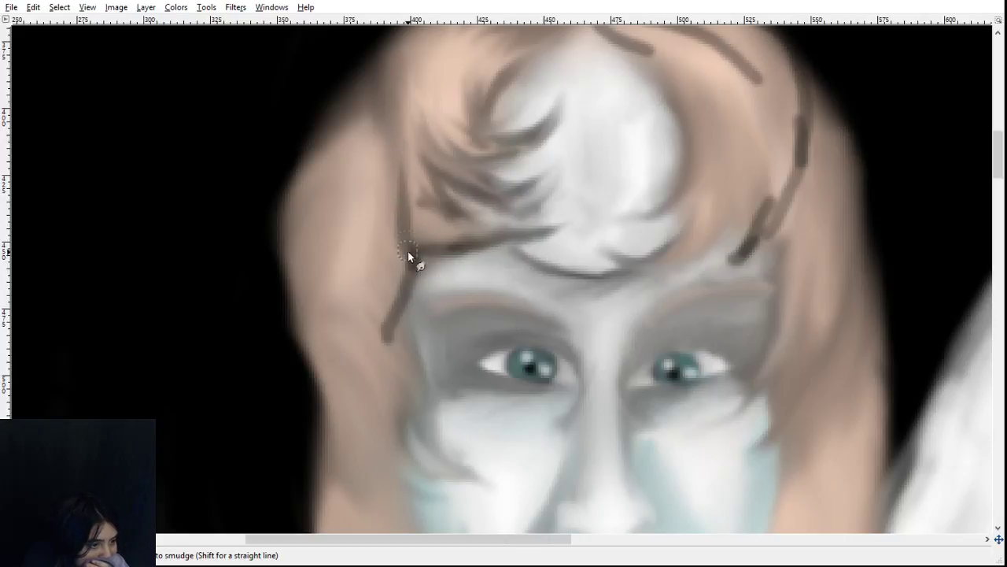
{"action": "mouse_move", "coordinate": [372, 303]}
{"action": "left_mouse_down"}
{"action": "mouse_move", "coordinate": [388, 399]}
{"action": "mouse_move", "coordinate": [401, 335]}
{"action": "mouse_move", "coordinate": [389, 356]}
{"action": "mouse_move", "coordinate": [402, 353]}
{"action": "mouse_move", "coordinate": [370, 326]}
{"action": "mouse_move", "coordinate": [406, 365]}
{"action": "mouse_move", "coordinate": [382, 316]}
{"action": "mouse_move", "coordinate": [411, 371]}
{"action": "left_mouse_up"}
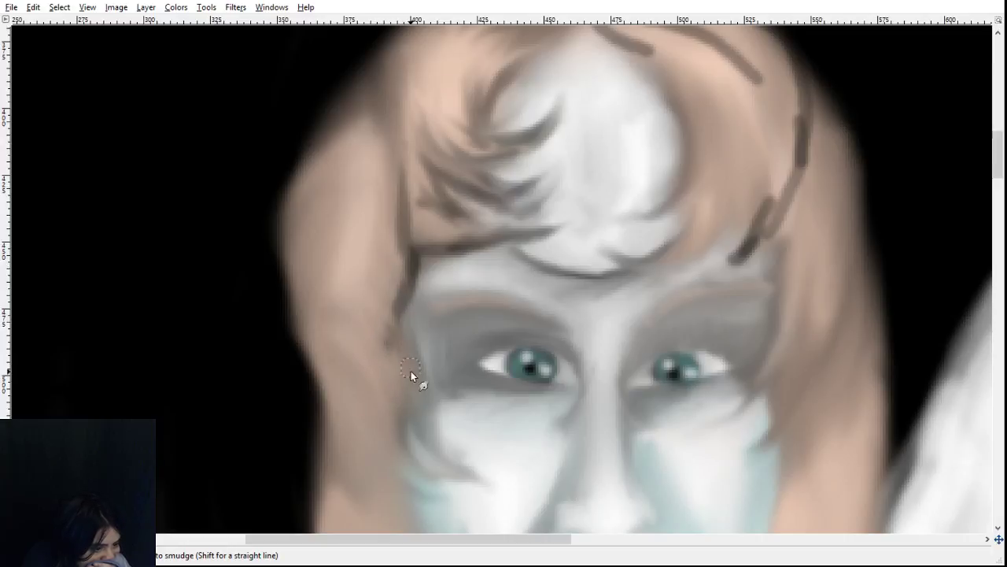
{"action": "left_click_drag", "start_coordinate": [401, 317], "coordinate": [406, 385]}
{"action": "left_click_drag", "start_coordinate": [400, 288], "coordinate": [428, 376]}
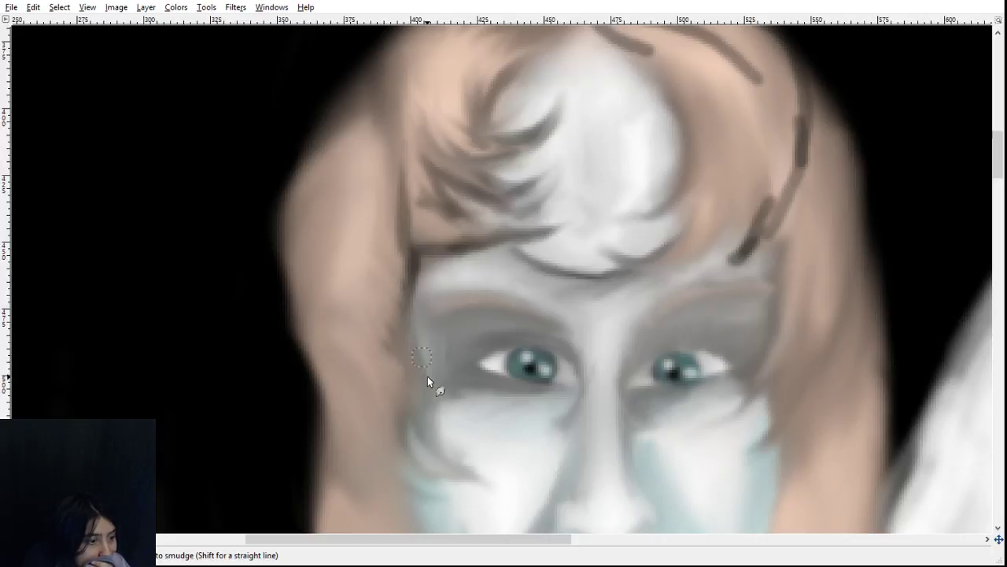
{"action": "left_click_drag", "start_coordinate": [390, 319], "coordinate": [407, 396]}
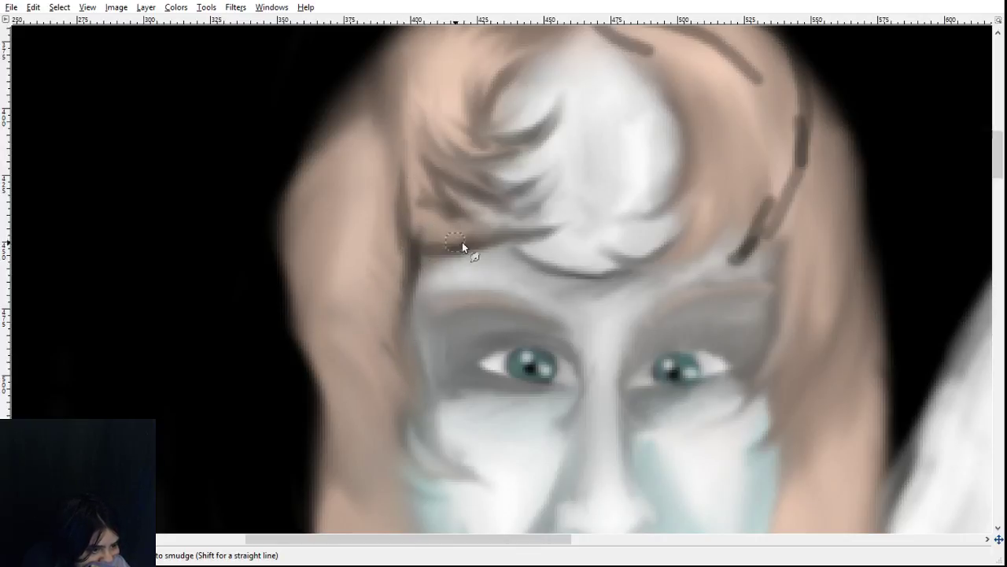
- Smudge the dark crown strokes from the gem's tip into curved strands sweeping down the viewer's-right hair
{"action": "scroll", "coordinate": [504, 447], "scroll_direction": "down", "scroll_amount": 5}
{"action": "scroll", "coordinate": [503, 447], "scroll_direction": "up", "scroll_amount": 5}
{"action": "scroll", "coordinate": [503, 445], "scroll_direction": "up", "scroll_amount": 3}
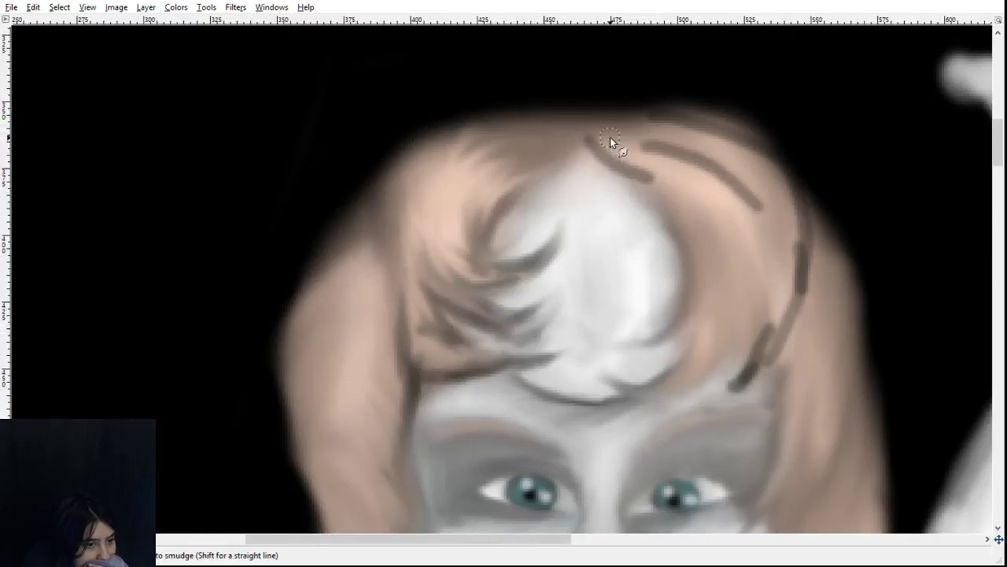
{"action": "mouse_move", "coordinate": [610, 137]}
{"action": "left_mouse_down"}
{"action": "mouse_move", "coordinate": [668, 181]}
{"action": "mouse_move", "coordinate": [628, 164]}
{"action": "mouse_move", "coordinate": [652, 180]}
{"action": "left_mouse_up"}
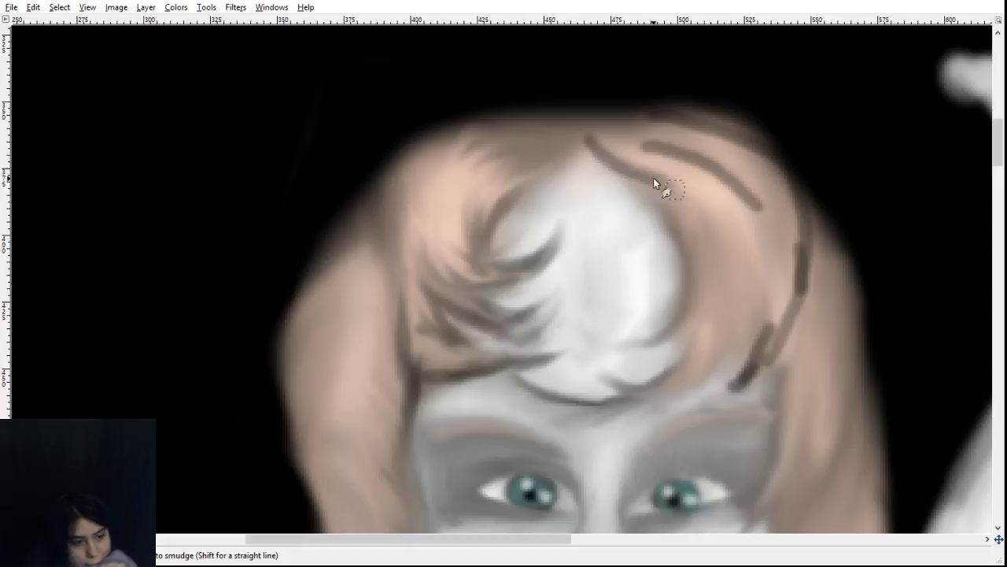
{"action": "mouse_move", "coordinate": [611, 153]}
{"action": "left_mouse_down"}
{"action": "mouse_move", "coordinate": [572, 128]}
{"action": "mouse_move", "coordinate": [610, 144]}
{"action": "mouse_move", "coordinate": [576, 128]}
{"action": "mouse_move", "coordinate": [616, 127]}
{"action": "mouse_move", "coordinate": [539, 126]}
{"action": "mouse_move", "coordinate": [680, 130]}
{"action": "mouse_move", "coordinate": [582, 117]}
{"action": "mouse_move", "coordinate": [705, 118]}
{"action": "left_mouse_up"}
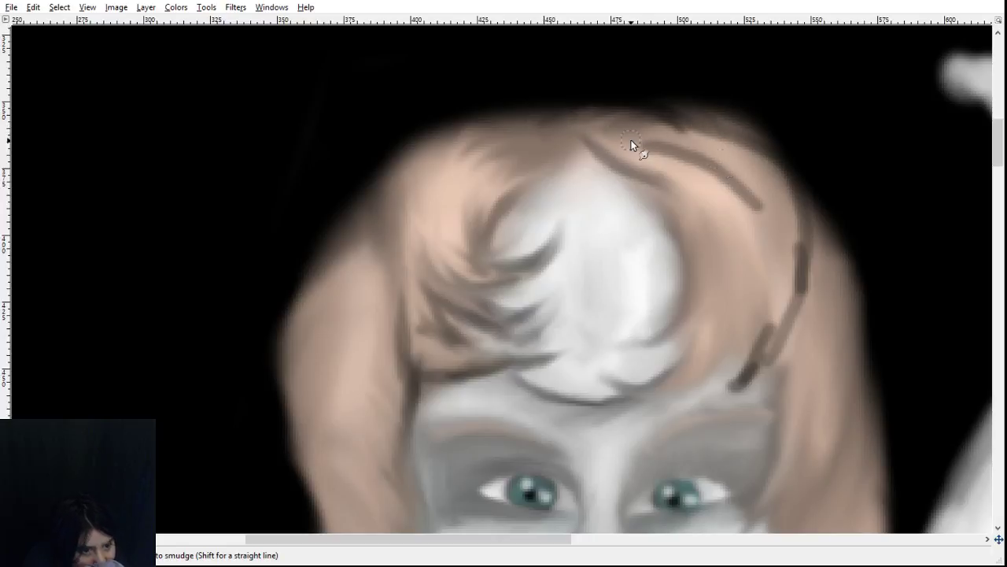
{"action": "mouse_move", "coordinate": [632, 144]}
{"action": "left_mouse_down"}
{"action": "mouse_move", "coordinate": [725, 181]}
{"action": "mouse_move", "coordinate": [641, 141]}
{"action": "mouse_move", "coordinate": [715, 183]}
{"action": "mouse_move", "coordinate": [713, 161]}
{"action": "mouse_move", "coordinate": [730, 199]}
{"action": "mouse_move", "coordinate": [745, 184]}
{"action": "mouse_move", "coordinate": [753, 240]}
{"action": "mouse_move", "coordinate": [758, 215]}
{"action": "mouse_move", "coordinate": [760, 245]}
{"action": "left_mouse_up"}
{"action": "left_click_drag", "start_coordinate": [751, 191], "coordinate": [761, 235]}
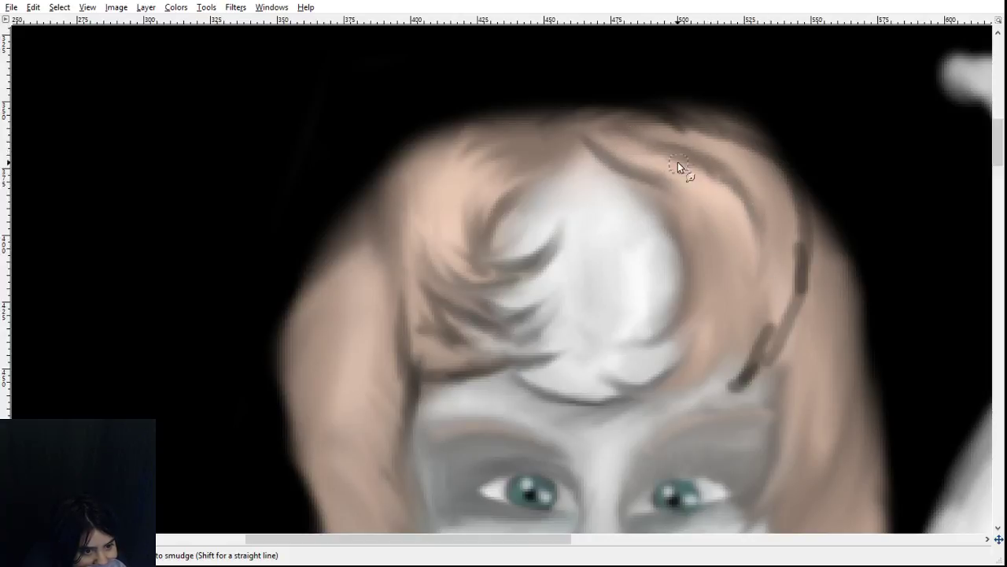
{"action": "mouse_move", "coordinate": [679, 163]}
{"action": "left_mouse_down"}
{"action": "mouse_move", "coordinate": [737, 207]}
{"action": "mouse_move", "coordinate": [673, 162]}
{"action": "mouse_move", "coordinate": [752, 235]}
{"action": "mouse_move", "coordinate": [740, 235]}
{"action": "mouse_move", "coordinate": [726, 179]}
{"action": "mouse_move", "coordinate": [758, 260]}
{"action": "left_mouse_up"}
- Paint dark wavy strand strokes down the viewer's-left face edge from the temple onto the cheek
{"action": "scroll", "coordinate": [603, 288], "scroll_direction": "down", "scroll_amount": 3}
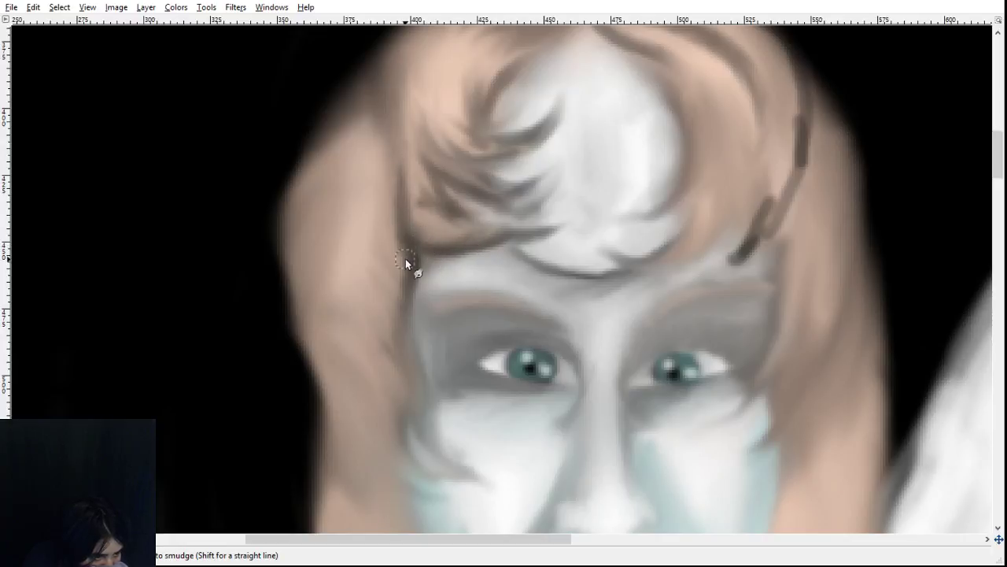
{"action": "scroll", "coordinate": [429, 244], "scroll_direction": "down", "scroll_amount": 3}
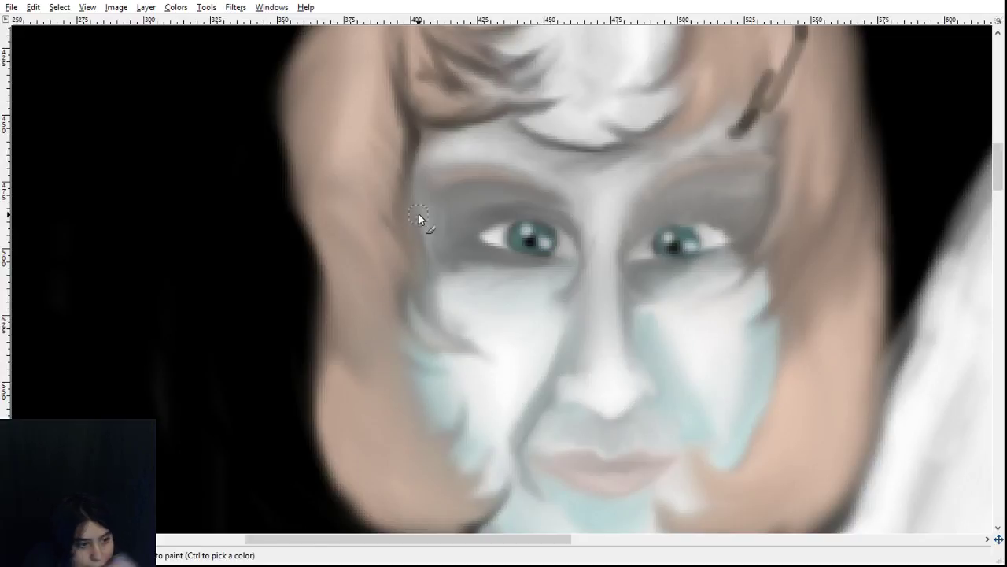
{"action": "mouse_move", "coordinate": [408, 193]}
{"action": "left_mouse_down"}
{"action": "mouse_move", "coordinate": [419, 236]}
{"action": "mouse_move", "coordinate": [413, 298]}
{"action": "mouse_move", "coordinate": [478, 367]}
{"action": "mouse_move", "coordinate": [401, 299]}
{"action": "left_mouse_up"}
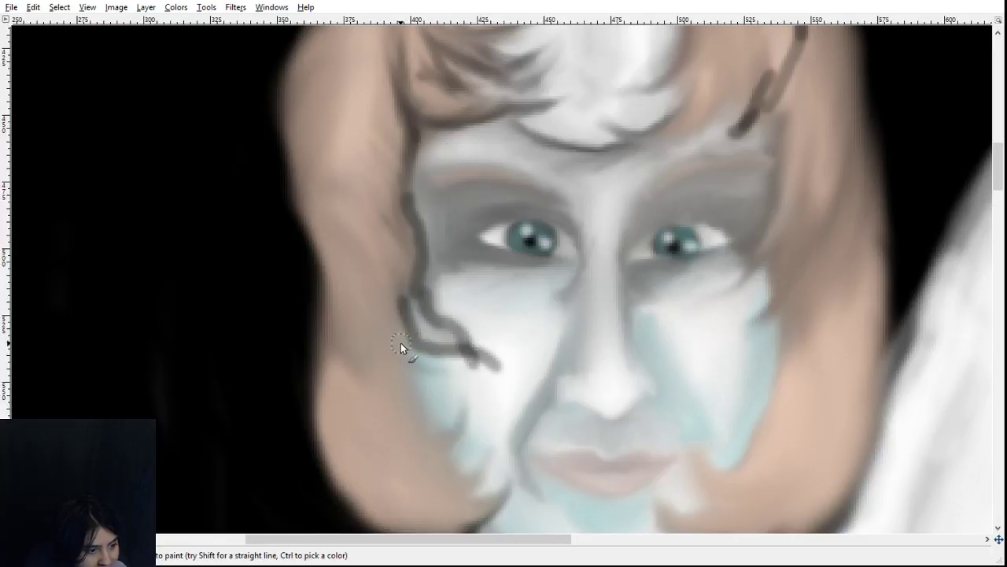
{"action": "mouse_move", "coordinate": [400, 342]}
{"action": "left_mouse_down"}
{"action": "mouse_move", "coordinate": [438, 370]}
{"action": "mouse_move", "coordinate": [451, 441]}
{"action": "left_mouse_up"}
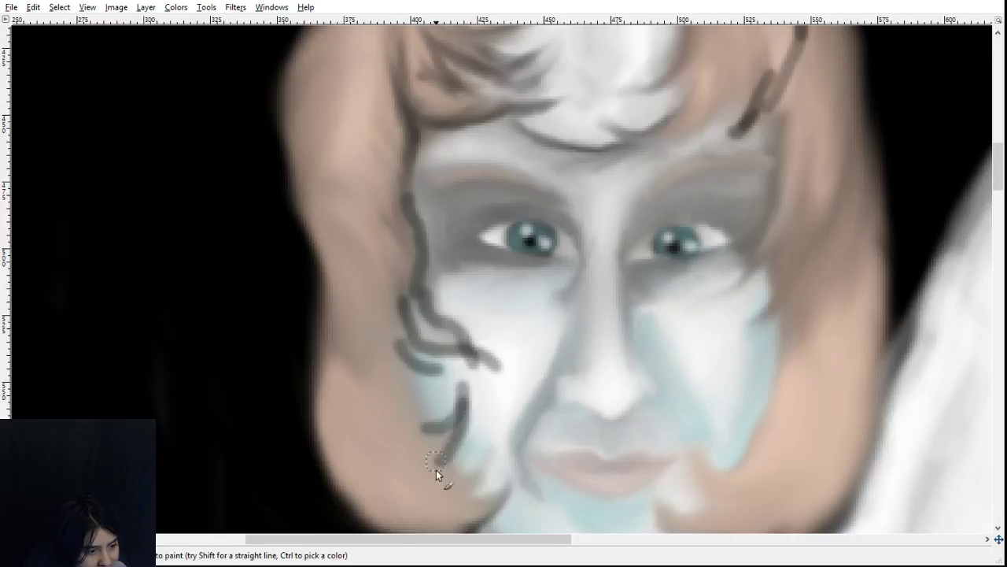
- Paint dark hair tips beside the chin and long curved strands through the lower viewer's-left hair
{"action": "scroll", "coordinate": [477, 472], "scroll_direction": "down", "scroll_amount": 3}
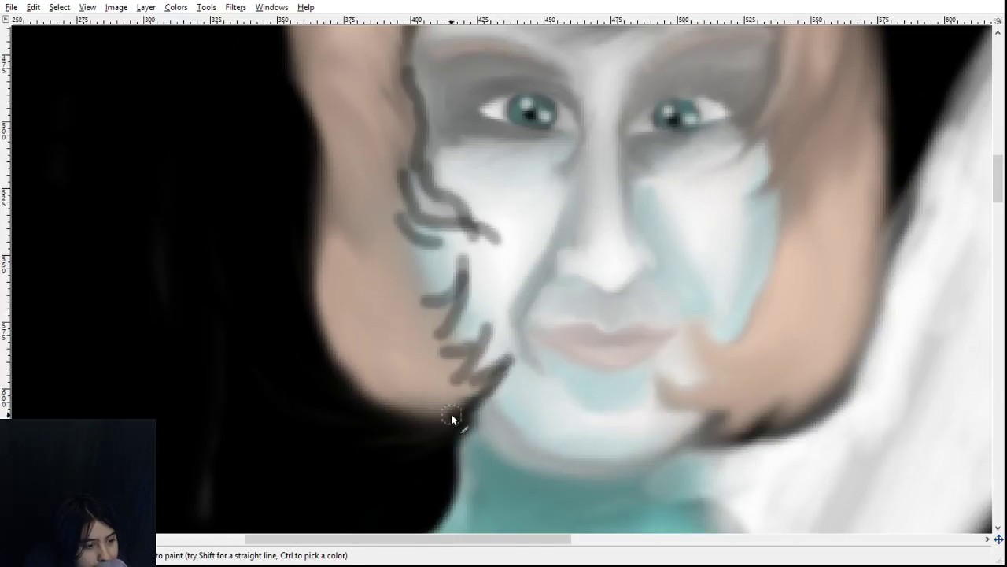
{"action": "left_click_drag", "start_coordinate": [325, 246], "coordinate": [371, 348]}
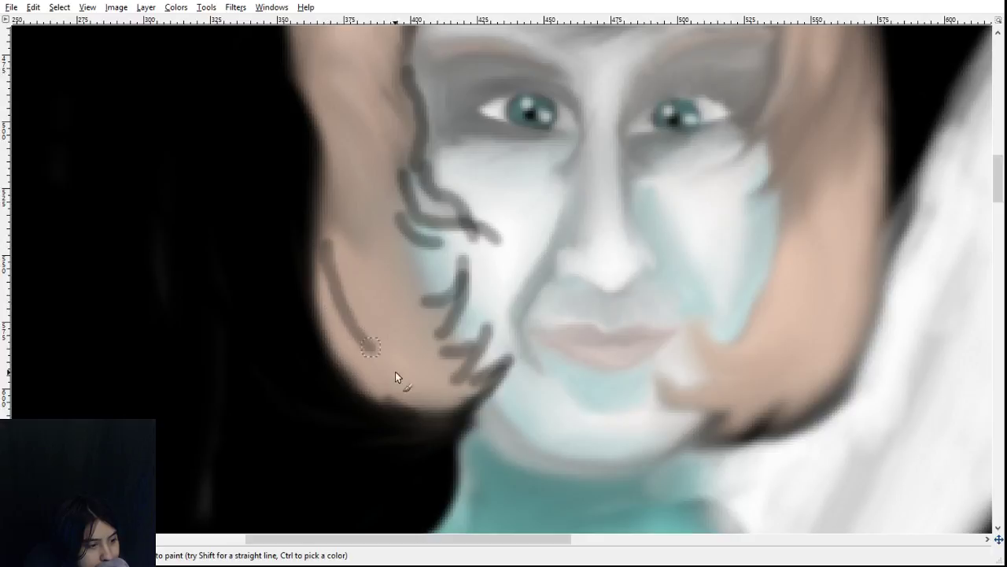
{"action": "mouse_move", "coordinate": [336, 187]}
{"action": "left_mouse_down"}
{"action": "mouse_move", "coordinate": [393, 307]}
{"action": "mouse_move", "coordinate": [429, 345]}
{"action": "mouse_move", "coordinate": [458, 370]}
{"action": "left_mouse_up"}
{"action": "left_click_drag", "start_coordinate": [412, 395], "coordinate": [457, 373]}
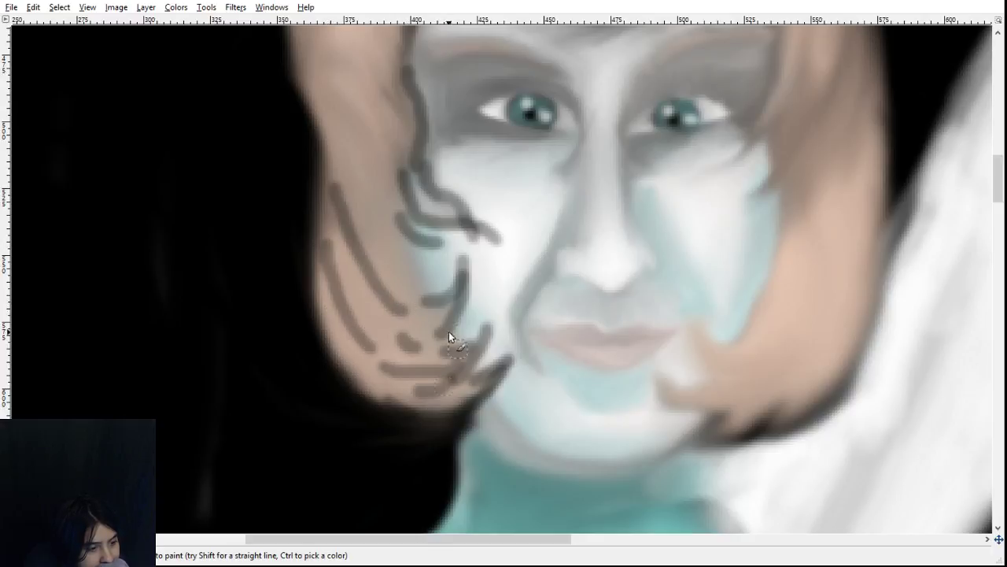
- Smudge the lower viewer's-left strands with a larger brush into soft locks curving toward the chin
{"action": "left_click", "coordinate": [73, 323]}
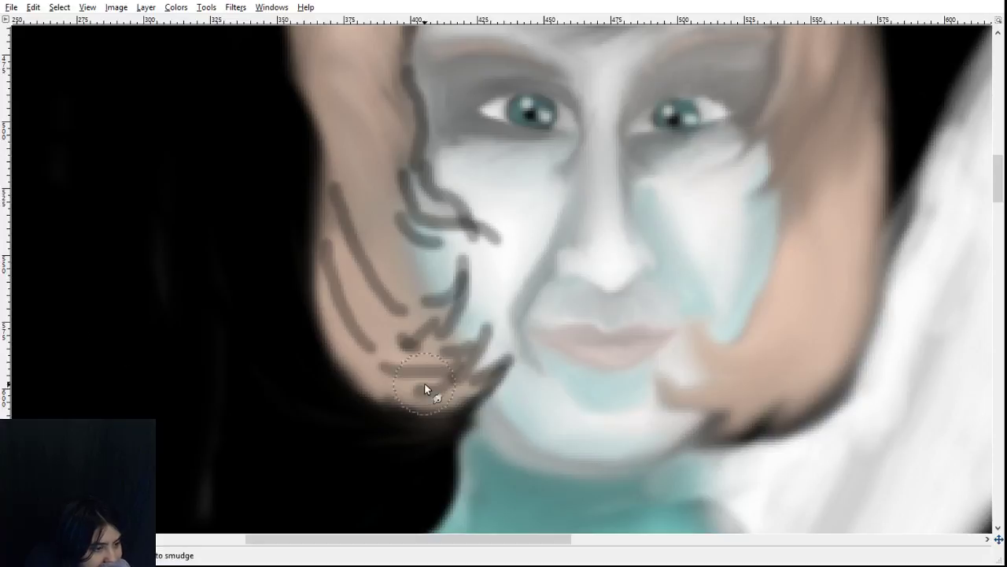
{"action": "left_click_drag", "start_coordinate": [424, 382], "coordinate": [376, 300]}
{"action": "left_click_drag", "start_coordinate": [379, 347], "coordinate": [334, 242]}
{"action": "left_click_drag", "start_coordinate": [368, 297], "coordinate": [339, 123]}
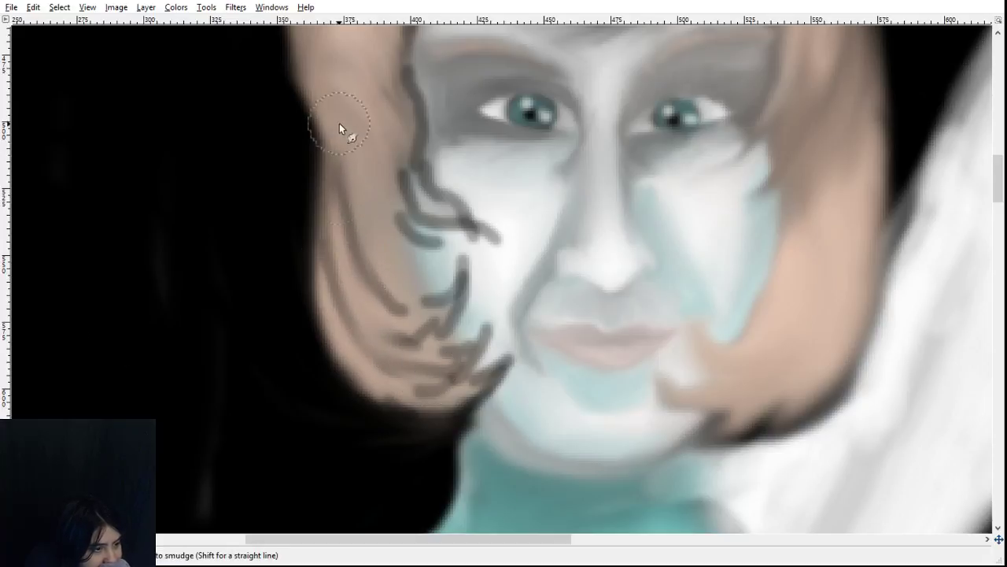
{"action": "left_click_drag", "start_coordinate": [369, 255], "coordinate": [346, 58]}
{"action": "left_click_drag", "start_coordinate": [351, 209], "coordinate": [352, 94]}
{"action": "mouse_move", "coordinate": [388, 292]}
{"action": "left_mouse_down"}
{"action": "mouse_move", "coordinate": [460, 339]}
{"action": "mouse_move", "coordinate": [454, 292]}
{"action": "mouse_move", "coordinate": [431, 266]}
{"action": "left_mouse_up"}
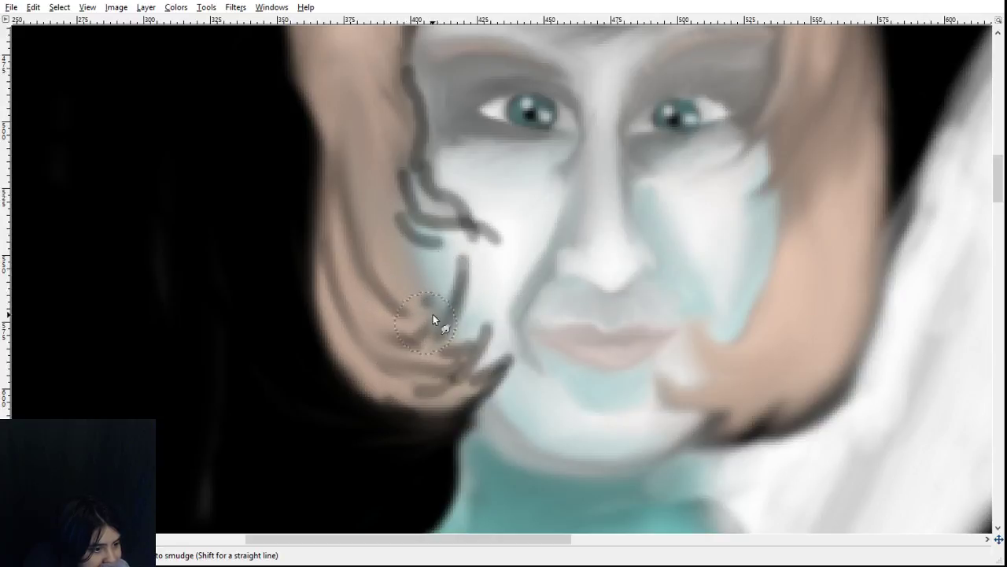
{"action": "mouse_move", "coordinate": [433, 317]}
{"action": "left_mouse_down"}
{"action": "mouse_move", "coordinate": [425, 292]}
{"action": "mouse_move", "coordinate": [519, 405]}
{"action": "mouse_move", "coordinate": [450, 356]}
{"action": "mouse_move", "coordinate": [409, 358]}
{"action": "mouse_move", "coordinate": [453, 348]}
{"action": "mouse_move", "coordinate": [450, 372]}
{"action": "mouse_move", "coordinate": [465, 393]}
{"action": "mouse_move", "coordinate": [497, 380]}
{"action": "mouse_move", "coordinate": [436, 406]}
{"action": "mouse_move", "coordinate": [419, 375]}
{"action": "mouse_move", "coordinate": [454, 384]}
{"action": "mouse_move", "coordinate": [399, 394]}
{"action": "mouse_move", "coordinate": [422, 349]}
{"action": "mouse_move", "coordinate": [422, 380]}
{"action": "mouse_move", "coordinate": [336, 299]}
{"action": "mouse_move", "coordinate": [428, 355]}
{"action": "mouse_move", "coordinate": [436, 396]}
{"action": "mouse_move", "coordinate": [320, 305]}
{"action": "mouse_move", "coordinate": [445, 353]}
{"action": "mouse_move", "coordinate": [406, 364]}
{"action": "mouse_move", "coordinate": [334, 212]}
{"action": "mouse_move", "coordinate": [390, 331]}
{"action": "mouse_move", "coordinate": [343, 266]}
{"action": "left_mouse_up"}
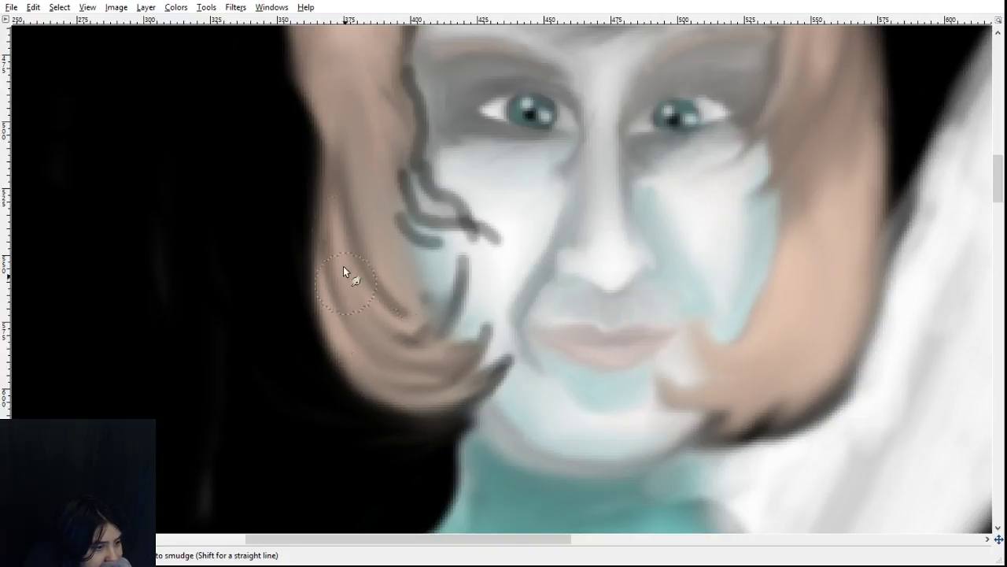
- Smudge the dark stroke beside the viewer's-left eye upward into the temple hair
{"action": "scroll", "coordinate": [394, 297], "scroll_direction": "up", "scroll_amount": 5}
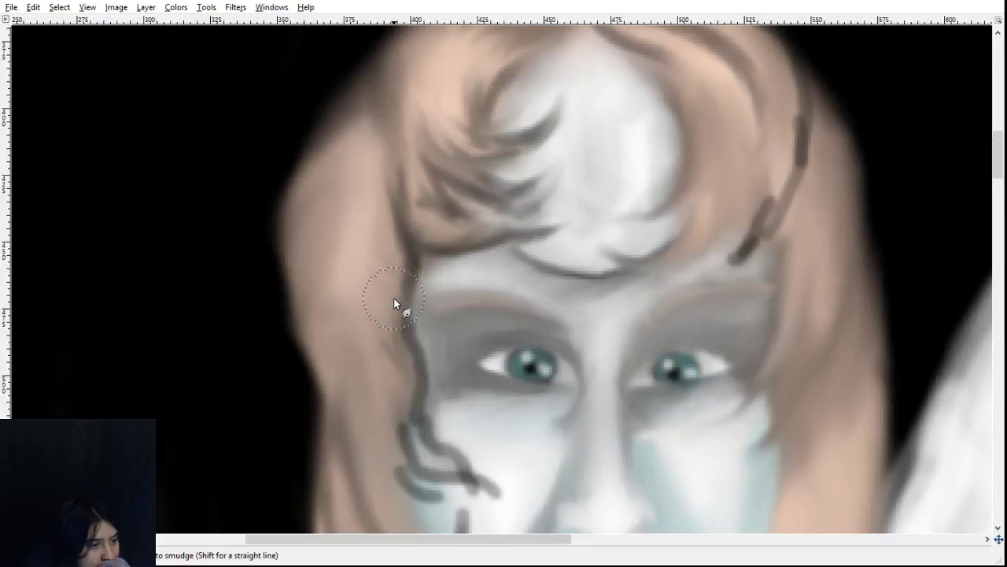
{"action": "scroll", "coordinate": [394, 298], "scroll_direction": "down", "scroll_amount": 5}
{"action": "scroll", "coordinate": [399, 264], "scroll_direction": "up", "scroll_amount": 3}
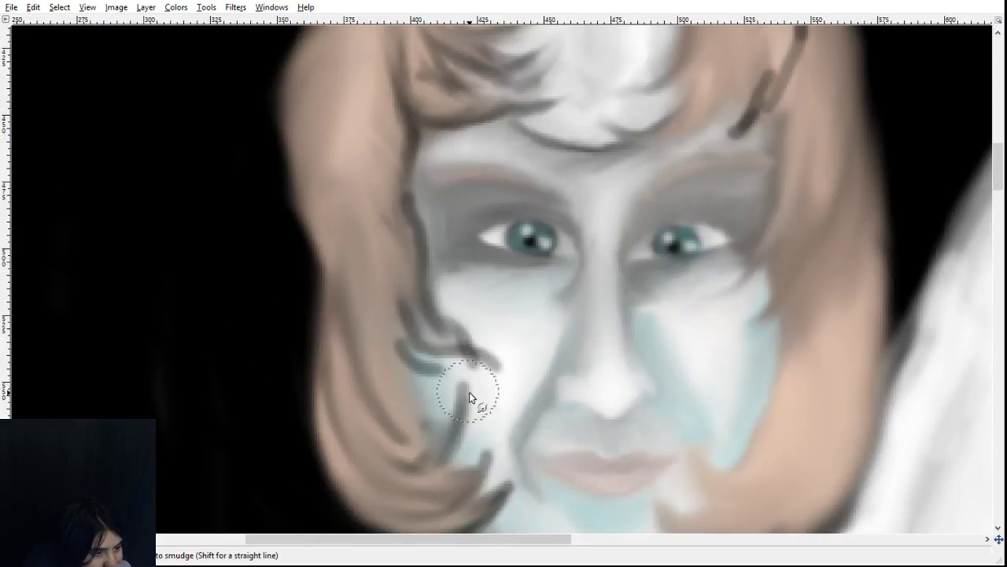
{"action": "left_click_drag", "start_coordinate": [407, 233], "coordinate": [394, 157]}
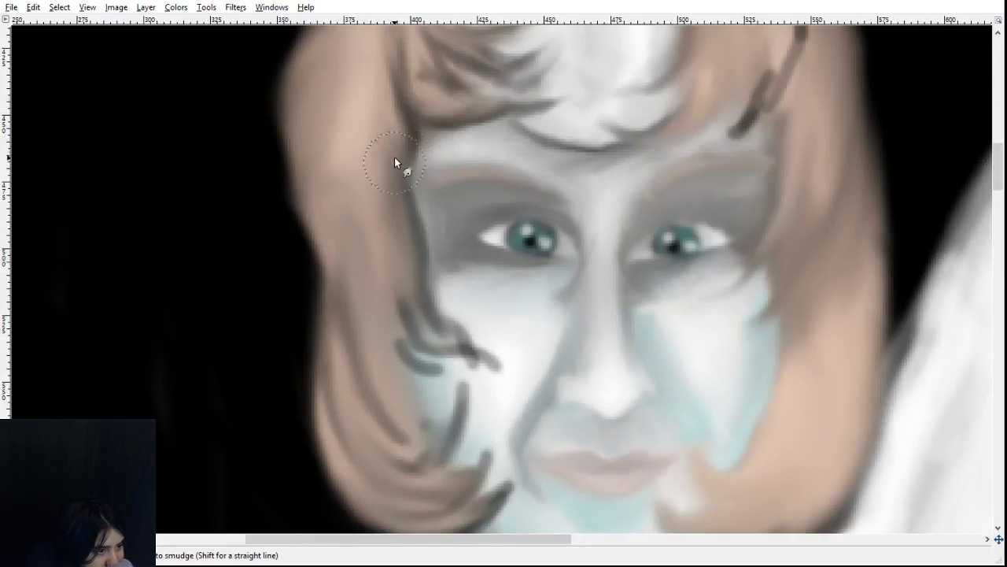
- Smudge the dark strokes down the viewer's-right hair into a soft strand and blend their lower end above the eyebrow
{"action": "scroll", "coordinate": [348, 300], "scroll_direction": "up", "scroll_amount": 3}
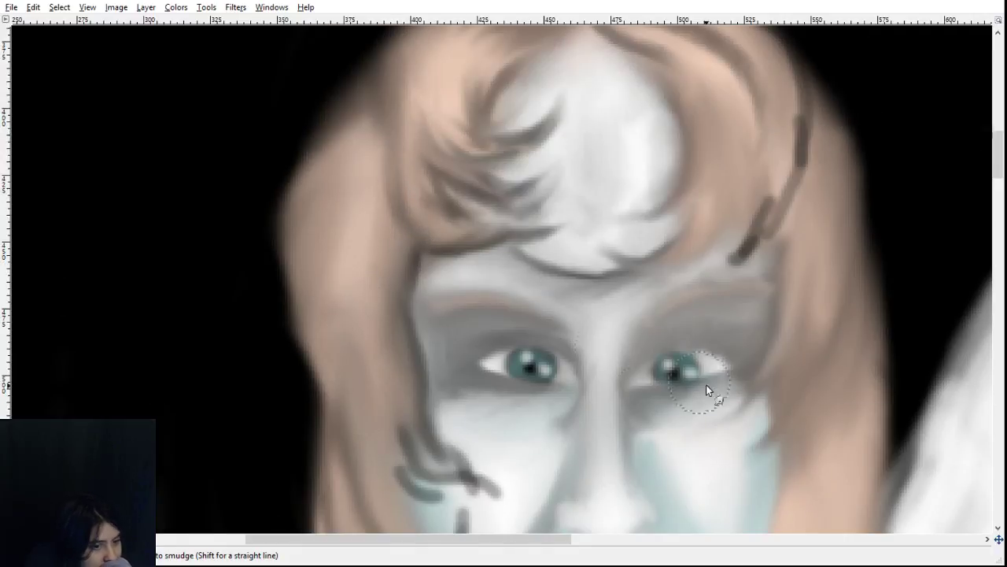
{"action": "scroll", "coordinate": [724, 386], "scroll_direction": "up", "scroll_amount": 6}
{"action": "scroll", "coordinate": [810, 421], "scroll_direction": "down", "scroll_amount": 3}
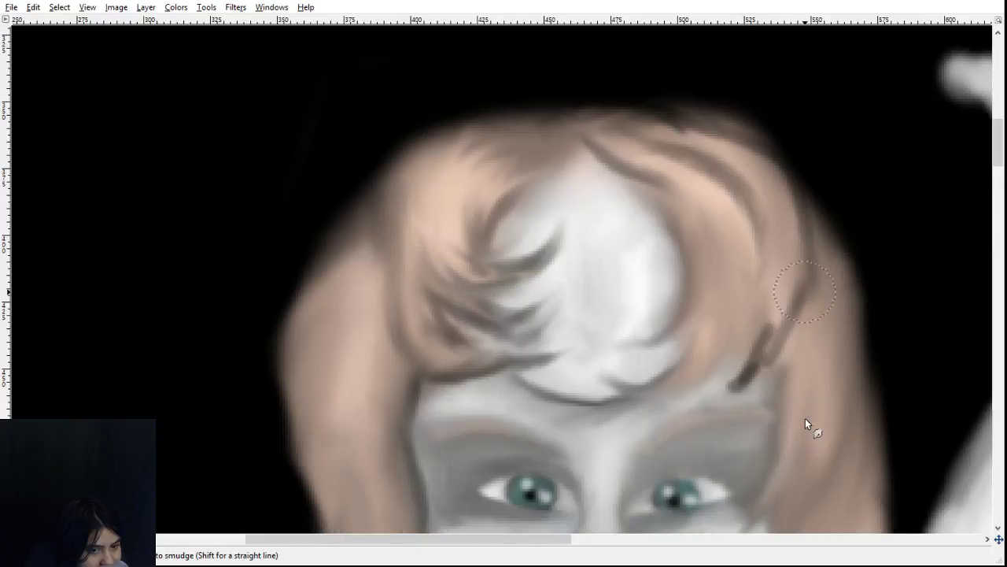
{"action": "scroll", "coordinate": [816, 393], "scroll_direction": "down", "scroll_amount": 6}
{"action": "scroll", "coordinate": [822, 275], "scroll_direction": "up", "scroll_amount": 3}
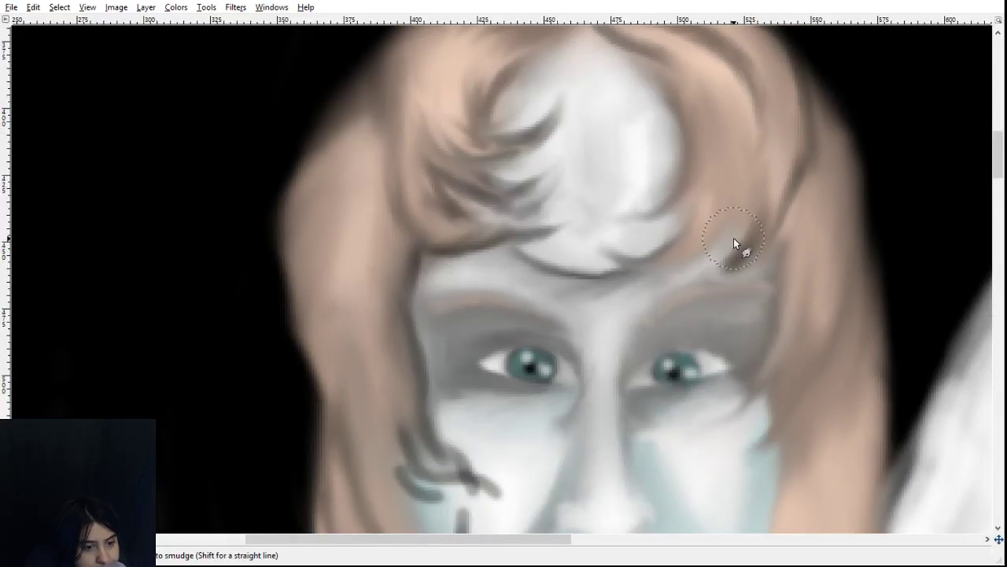
{"action": "mouse_move", "coordinate": [734, 238]}
{"action": "left_mouse_down"}
{"action": "mouse_move", "coordinate": [707, 254]}
{"action": "mouse_move", "coordinate": [705, 275]}
{"action": "mouse_move", "coordinate": [758, 245]}
{"action": "left_mouse_up"}
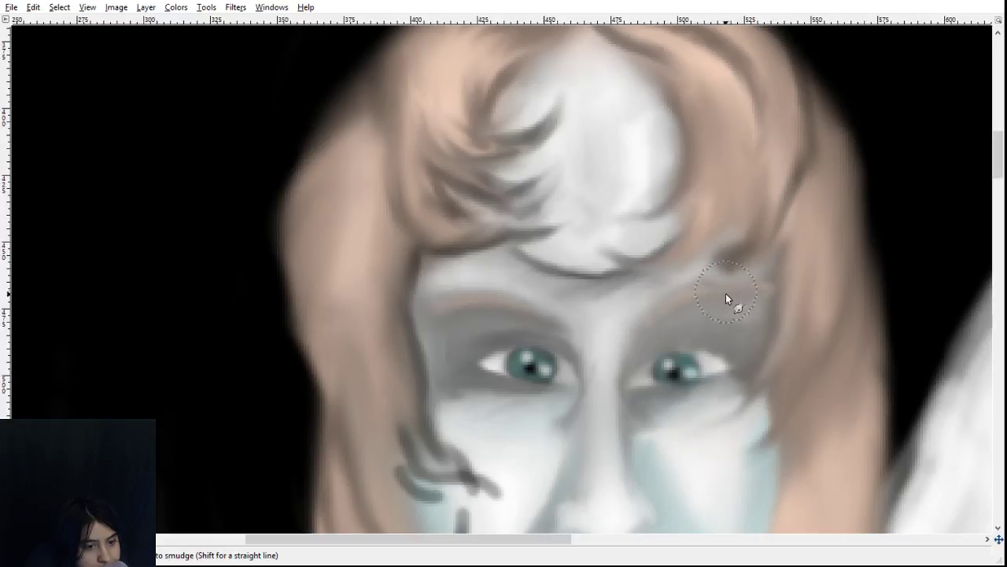
- Smudge the dark strands across the viewer's-left cheek and the hair tip beside the chin into tapered points
{"action": "scroll", "coordinate": [734, 374], "scroll_direction": "down", "scroll_amount": 3}
{"action": "scroll", "coordinate": [734, 370], "scroll_direction": "down", "scroll_amount": 3}
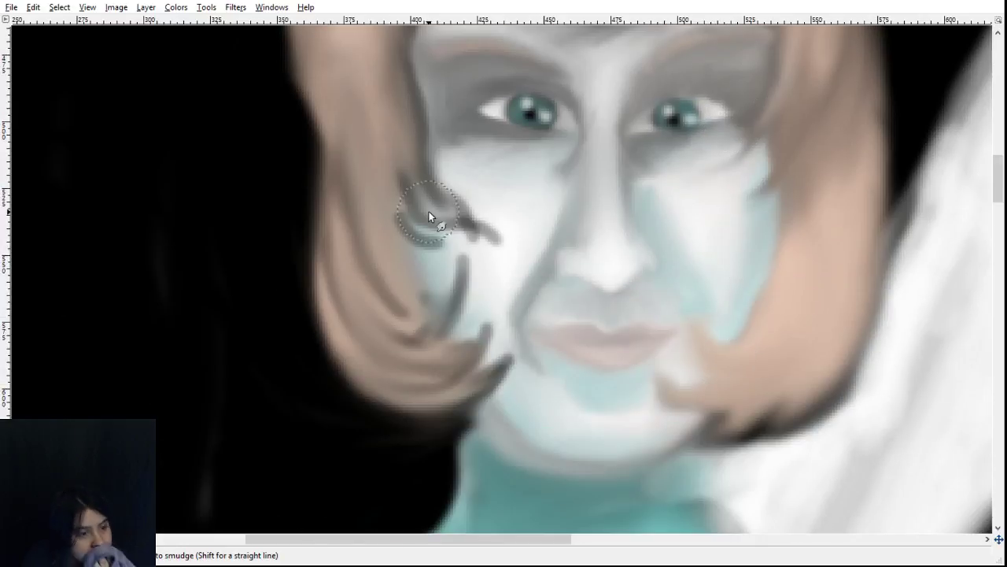
{"action": "left_click_drag", "start_coordinate": [408, 184], "coordinate": [489, 235]}
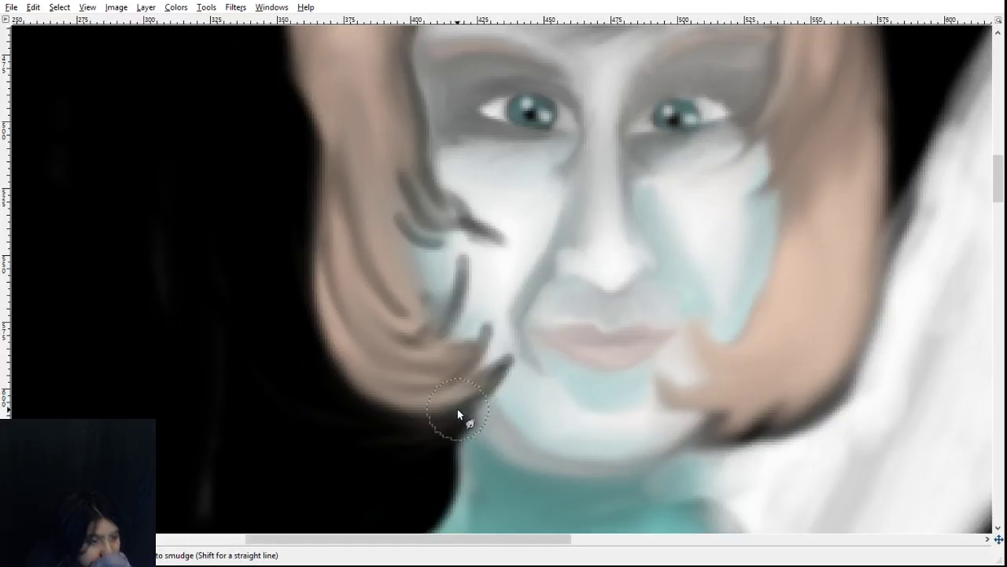
{"action": "left_click_drag", "start_coordinate": [467, 372], "coordinate": [515, 359]}
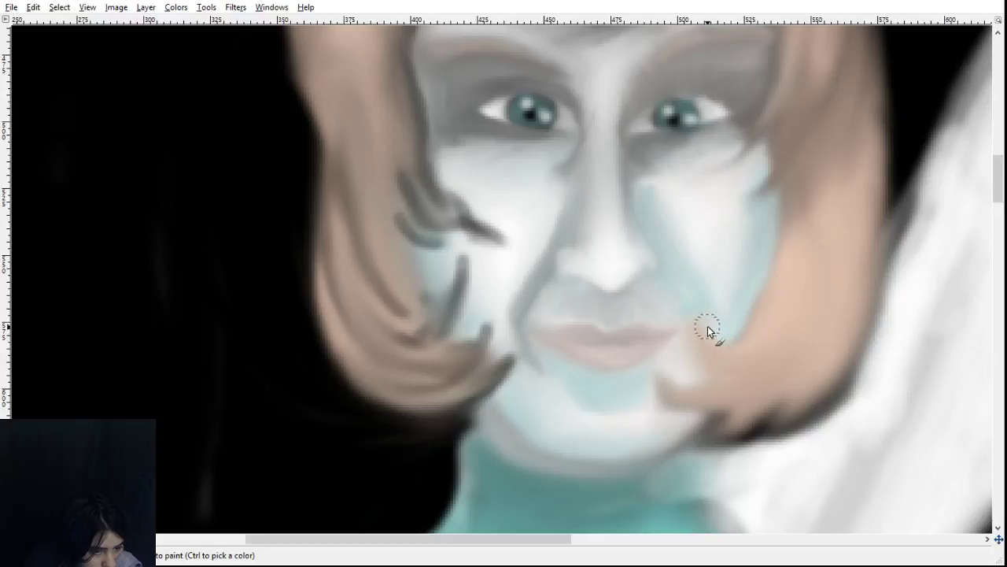
- Paint short dark strokes on the viewer's-right hair tips beside the mouth and two long strands down the lower hair
{"action": "left_click_drag", "start_coordinate": [708, 329], "coordinate": [762, 343]}
{"action": "left_click_drag", "start_coordinate": [703, 353], "coordinate": [728, 368]}
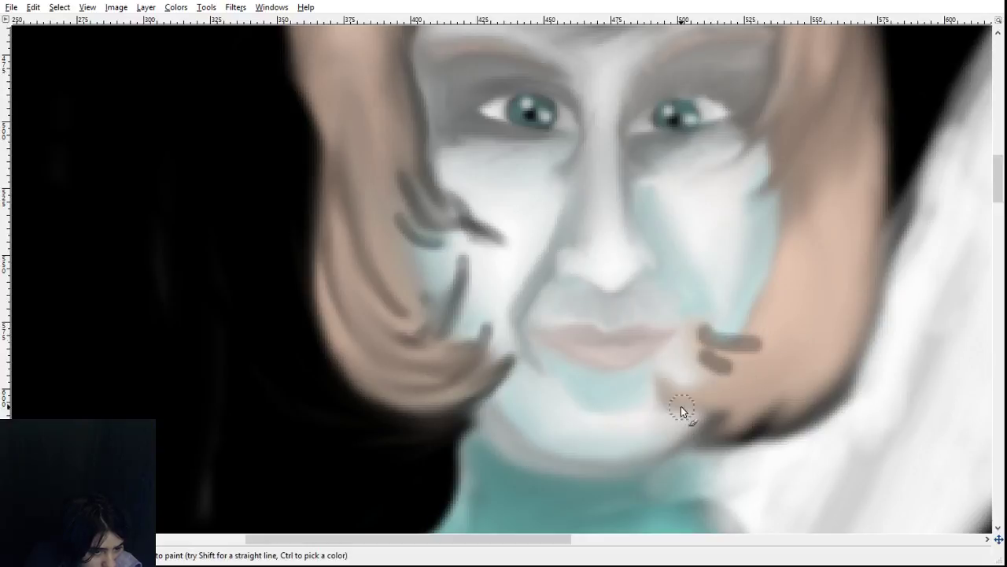
{"action": "mouse_move", "coordinate": [667, 389]}
{"action": "left_mouse_down"}
{"action": "mouse_move", "coordinate": [723, 390]}
{"action": "mouse_move", "coordinate": [712, 415]}
{"action": "left_mouse_up"}
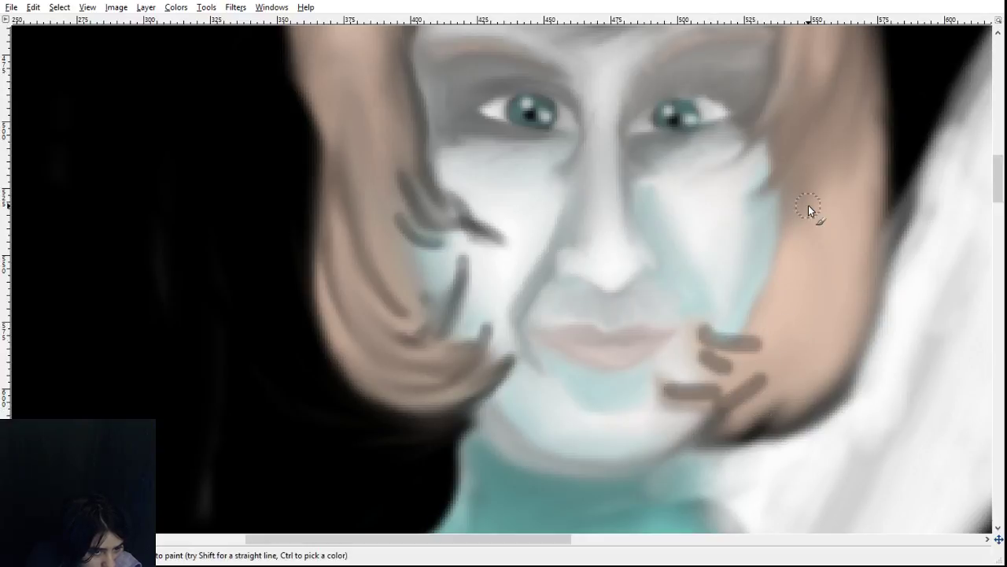
{"action": "left_click_drag", "start_coordinate": [808, 204], "coordinate": [776, 332]}
{"action": "left_click_drag", "start_coordinate": [846, 201], "coordinate": [838, 360]}
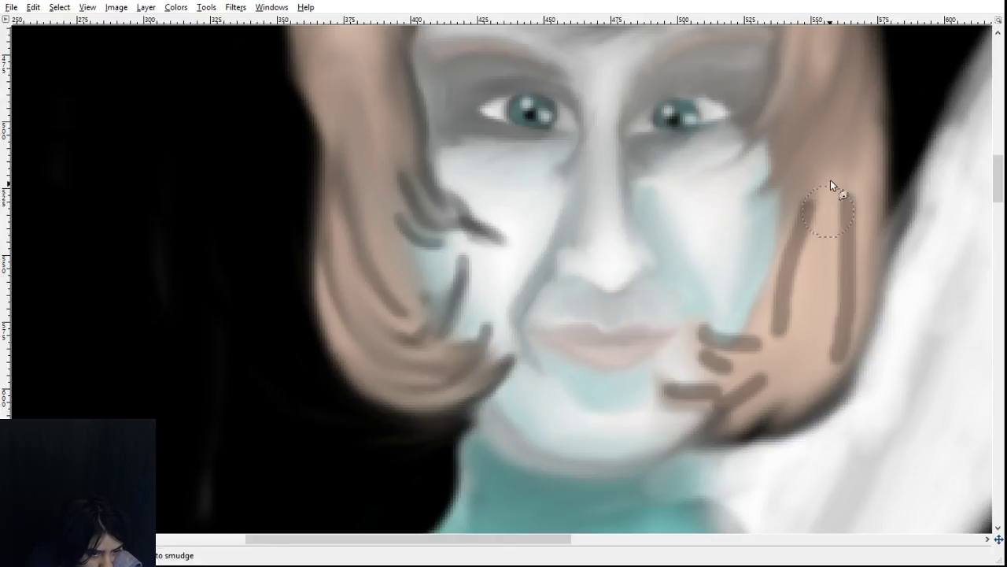
- Smudge the dark strokes in the lower viewer's-right hair into soft locks curving toward the chin
{"action": "mouse_move", "coordinate": [830, 186]}
{"action": "left_mouse_down"}
{"action": "mouse_move", "coordinate": [828, 228]}
{"action": "mouse_move", "coordinate": [810, 253]}
{"action": "mouse_move", "coordinate": [822, 132]}
{"action": "mouse_move", "coordinate": [828, 198]}
{"action": "mouse_move", "coordinate": [815, 250]}
{"action": "mouse_move", "coordinate": [855, 68]}
{"action": "mouse_move", "coordinate": [812, 197]}
{"action": "mouse_move", "coordinate": [836, 105]}
{"action": "mouse_move", "coordinate": [845, 212]}
{"action": "mouse_move", "coordinate": [849, 180]}
{"action": "mouse_move", "coordinate": [797, 373]}
{"action": "left_mouse_up"}
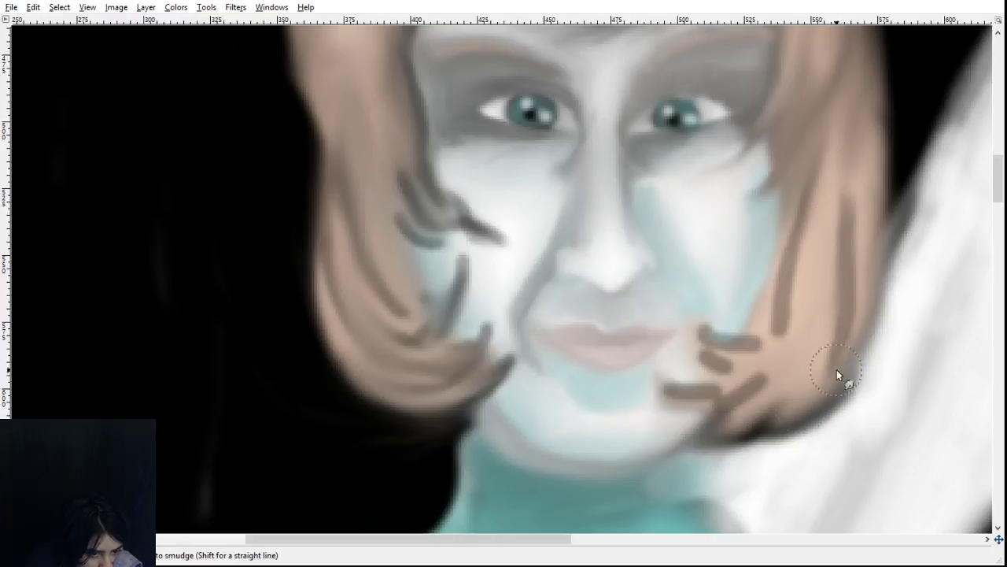
{"action": "scroll", "coordinate": [834, 425], "scroll_direction": "down", "scroll_amount": 3}
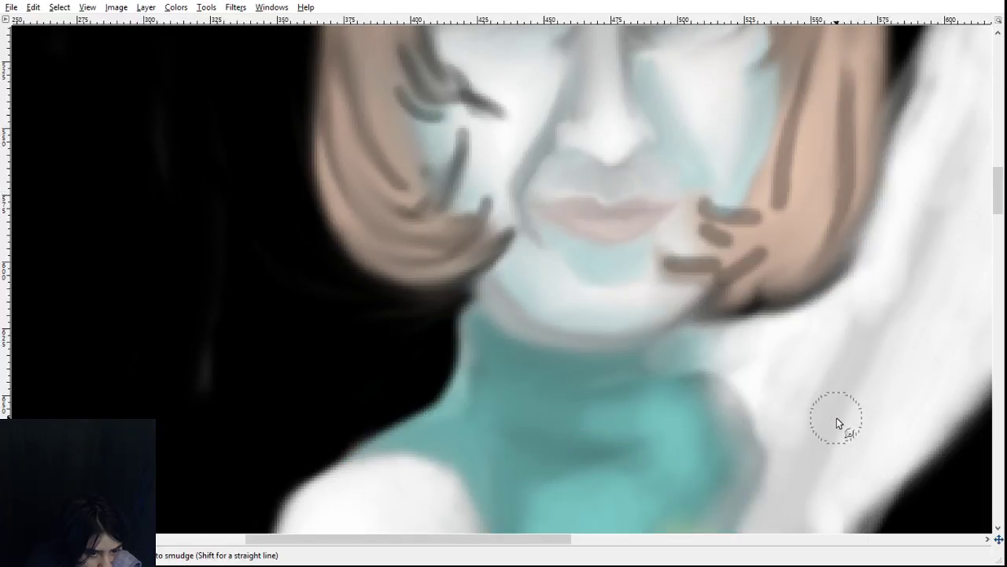
{"action": "left_click_drag", "start_coordinate": [525, 542], "coordinate": [582, 542]}
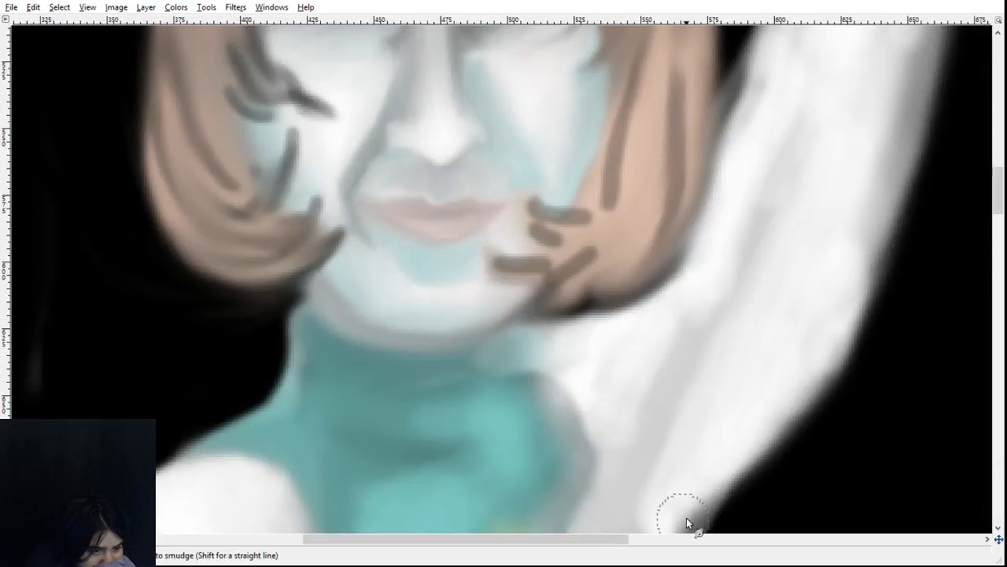
{"action": "scroll", "coordinate": [738, 506], "scroll_direction": "up", "scroll_amount": 3}
{"action": "left_click_drag", "start_coordinate": [706, 199], "coordinate": [697, 311]}
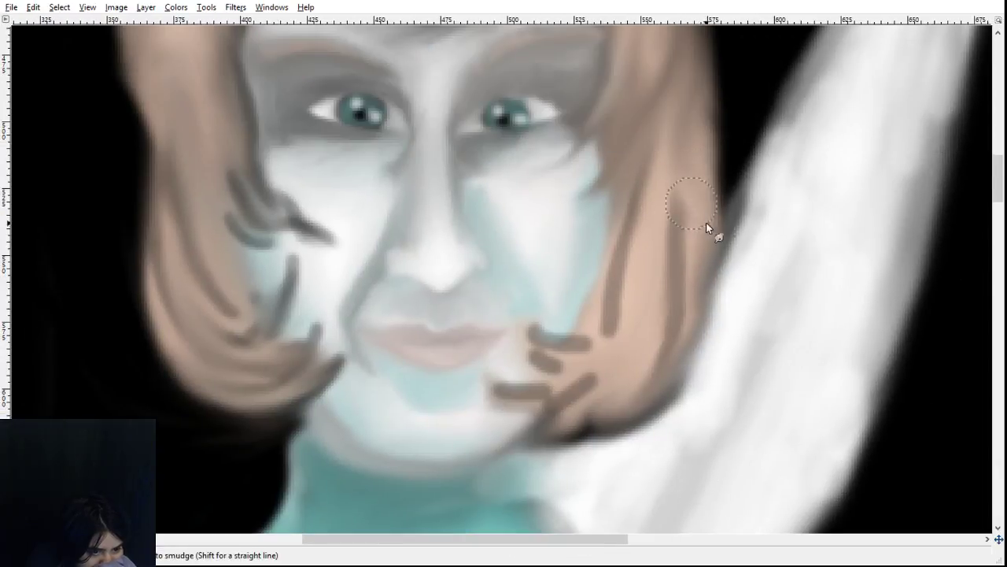
{"action": "left_click_drag", "start_coordinate": [706, 222], "coordinate": [696, 314]}
{"action": "left_click_drag", "start_coordinate": [682, 276], "coordinate": [683, 356]}
{"action": "mouse_move", "coordinate": [691, 298]}
{"action": "left_mouse_down"}
{"action": "mouse_move", "coordinate": [628, 403]}
{"action": "mouse_move", "coordinate": [680, 337]}
{"action": "mouse_move", "coordinate": [642, 400]}
{"action": "mouse_move", "coordinate": [570, 399]}
{"action": "mouse_move", "coordinate": [617, 389]}
{"action": "mouse_move", "coordinate": [564, 420]}
{"action": "mouse_move", "coordinate": [553, 383]}
{"action": "mouse_move", "coordinate": [571, 394]}
{"action": "mouse_move", "coordinate": [466, 394]}
{"action": "mouse_move", "coordinate": [542, 406]}
{"action": "mouse_move", "coordinate": [523, 404]}
{"action": "mouse_move", "coordinate": [574, 398]}
{"action": "mouse_move", "coordinate": [546, 397]}
{"action": "mouse_move", "coordinate": [591, 381]}
{"action": "mouse_move", "coordinate": [553, 395]}
{"action": "mouse_move", "coordinate": [594, 367]}
{"action": "mouse_move", "coordinate": [546, 395]}
{"action": "mouse_move", "coordinate": [596, 357]}
{"action": "mouse_move", "coordinate": [551, 360]}
{"action": "mouse_move", "coordinate": [634, 354]}
{"action": "left_mouse_up"}
{"action": "left_click_drag", "start_coordinate": [615, 299], "coordinate": [636, 221]}
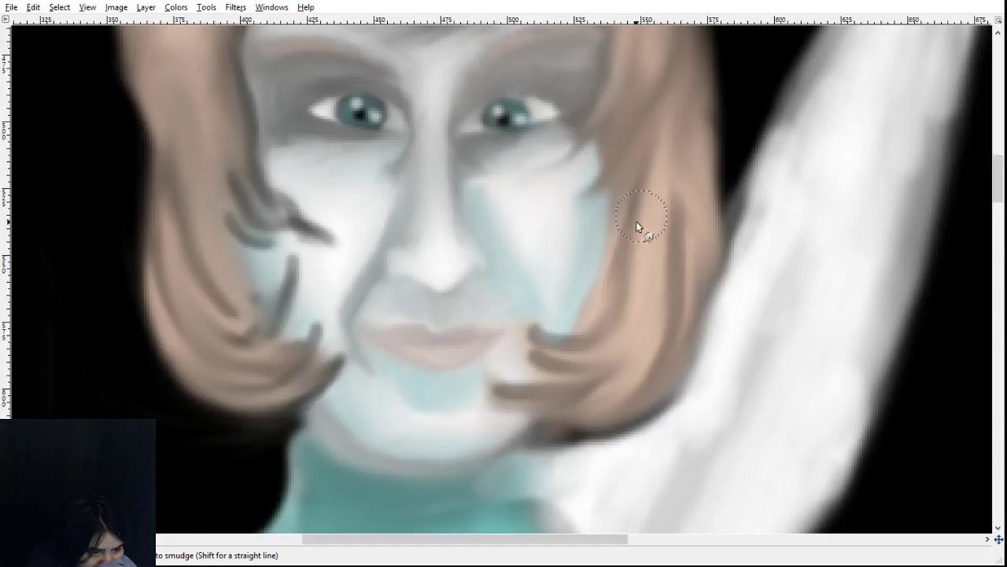
{"action": "mouse_move", "coordinate": [654, 285]}
{"action": "left_mouse_down"}
{"action": "mouse_move", "coordinate": [606, 375]}
{"action": "mouse_move", "coordinate": [576, 403]}
{"action": "mouse_move", "coordinate": [617, 370]}
{"action": "mouse_move", "coordinate": [606, 392]}
{"action": "mouse_move", "coordinate": [615, 404]}
{"action": "mouse_move", "coordinate": [691, 302]}
{"action": "mouse_move", "coordinate": [623, 390]}
{"action": "mouse_move", "coordinate": [676, 258]}
{"action": "mouse_move", "coordinate": [639, 331]}
{"action": "mouse_move", "coordinate": [683, 221]}
{"action": "left_mouse_up"}
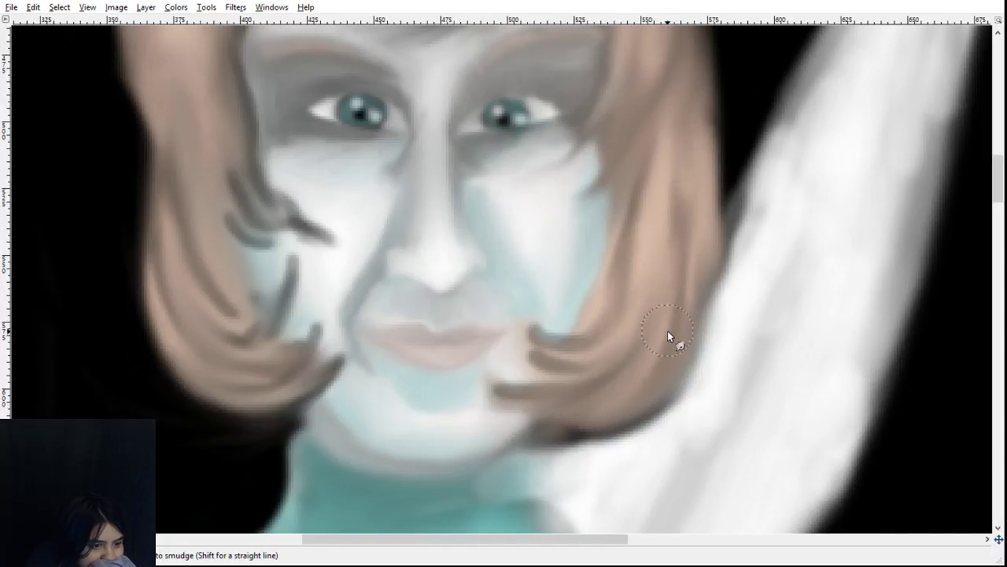
- Smudge the viewer's-right hair from beside the forehead gem down the outer edge into soft strands
{"action": "scroll", "coordinate": [667, 331], "scroll_direction": "up", "scroll_amount": 5}
{"action": "left_click_drag", "start_coordinate": [546, 217], "coordinate": [559, 237]}
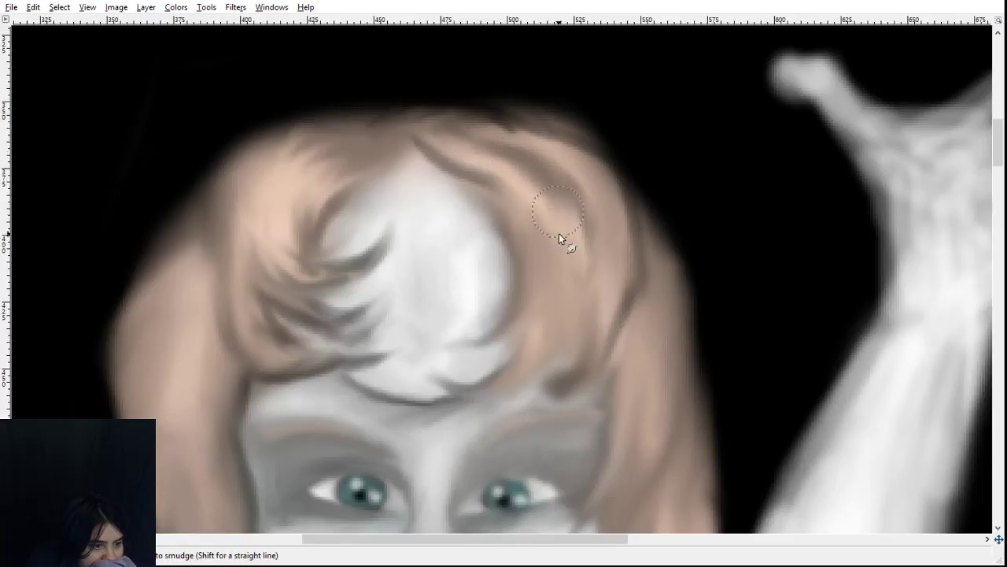
{"action": "mouse_move", "coordinate": [626, 243]}
{"action": "left_mouse_down"}
{"action": "mouse_move", "coordinate": [661, 339]}
{"action": "mouse_move", "coordinate": [678, 335]}
{"action": "left_mouse_up"}
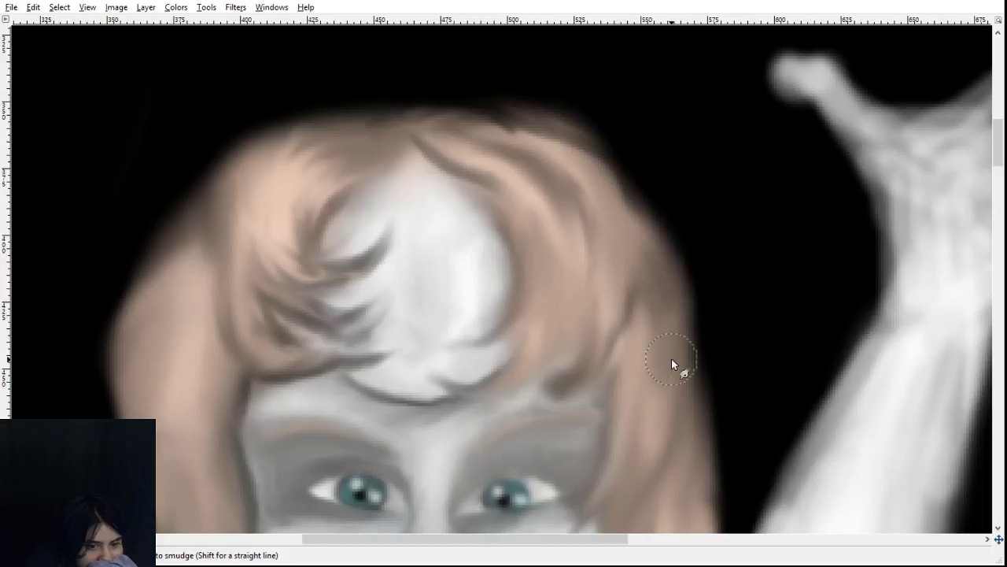
{"action": "scroll", "coordinate": [671, 358], "scroll_direction": "down", "scroll_amount": 3}
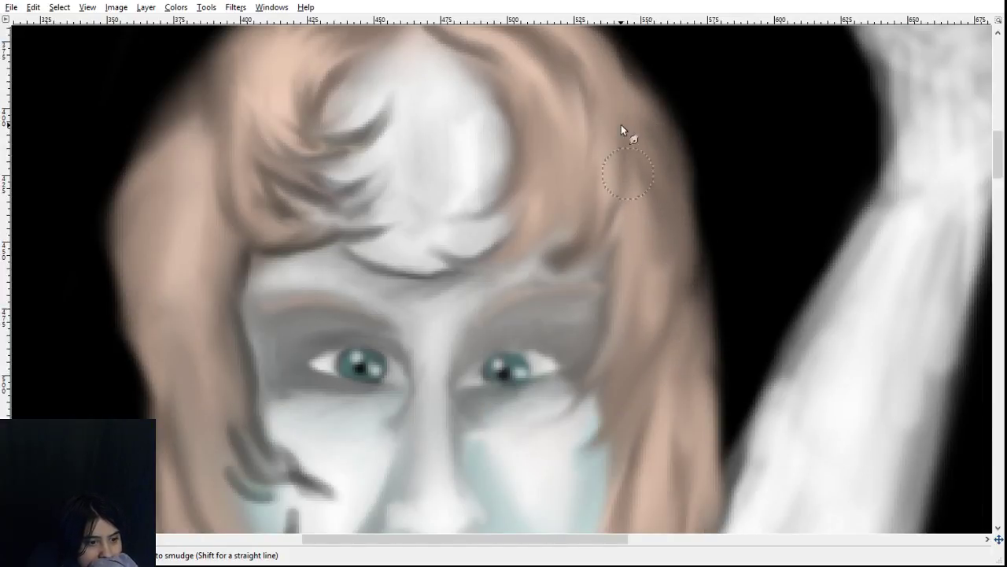
- Smudge the viewer's-right curls beside the mouth and taper the lowest tip toward the chin
{"action": "scroll", "coordinate": [679, 292], "scroll_direction": "down", "scroll_amount": 6}
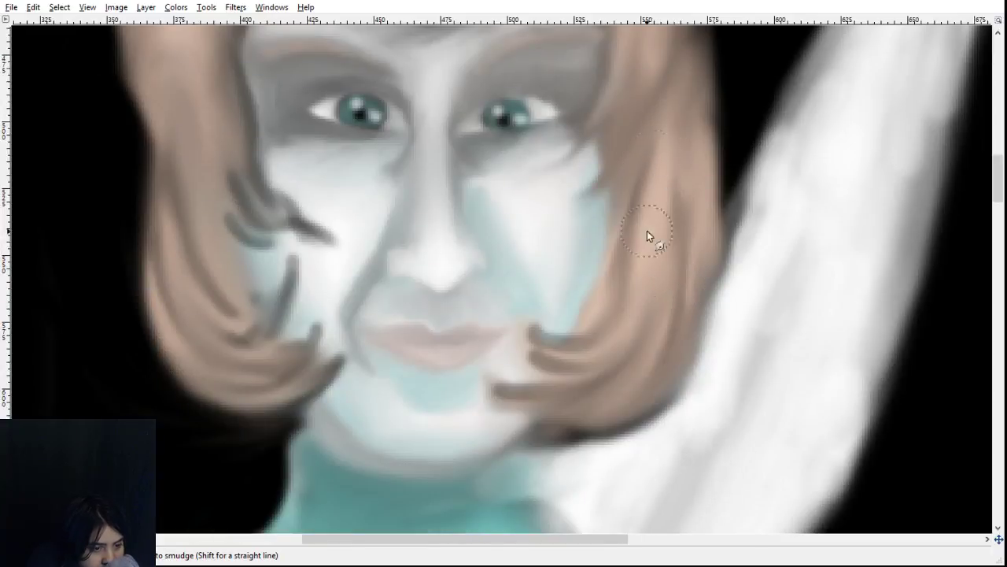
{"action": "mouse_move", "coordinate": [591, 328]}
{"action": "left_mouse_down"}
{"action": "mouse_move", "coordinate": [603, 331]}
{"action": "mouse_move", "coordinate": [562, 367]}
{"action": "mouse_move", "coordinate": [627, 374]}
{"action": "mouse_move", "coordinate": [642, 338]}
{"action": "left_mouse_up"}
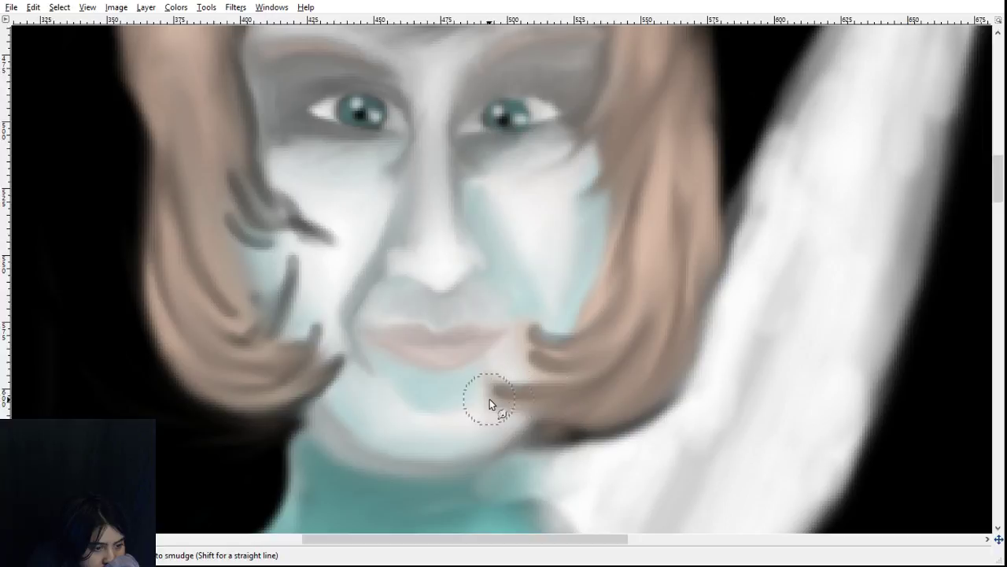
{"action": "left_click_drag", "start_coordinate": [490, 399], "coordinate": [492, 416]}
{"action": "left_click_drag", "start_coordinate": [574, 401], "coordinate": [503, 401]}
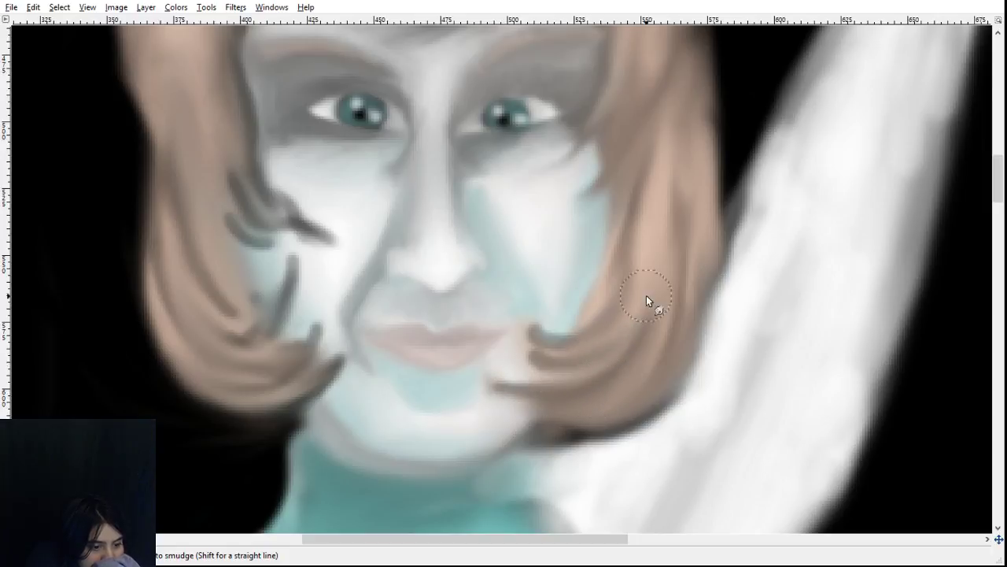
- Smudge the long curved strands in the lower viewer's-left hair to soften them
{"action": "scroll", "coordinate": [703, 272], "scroll_direction": "up", "scroll_amount": 5}
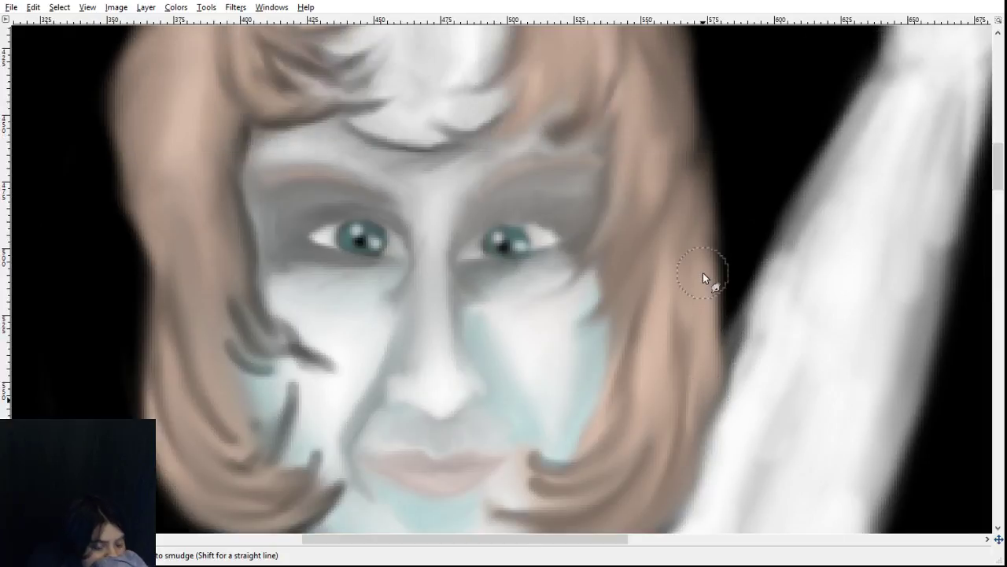
{"action": "scroll", "coordinate": [606, 350], "scroll_direction": "down", "scroll_amount": 2}
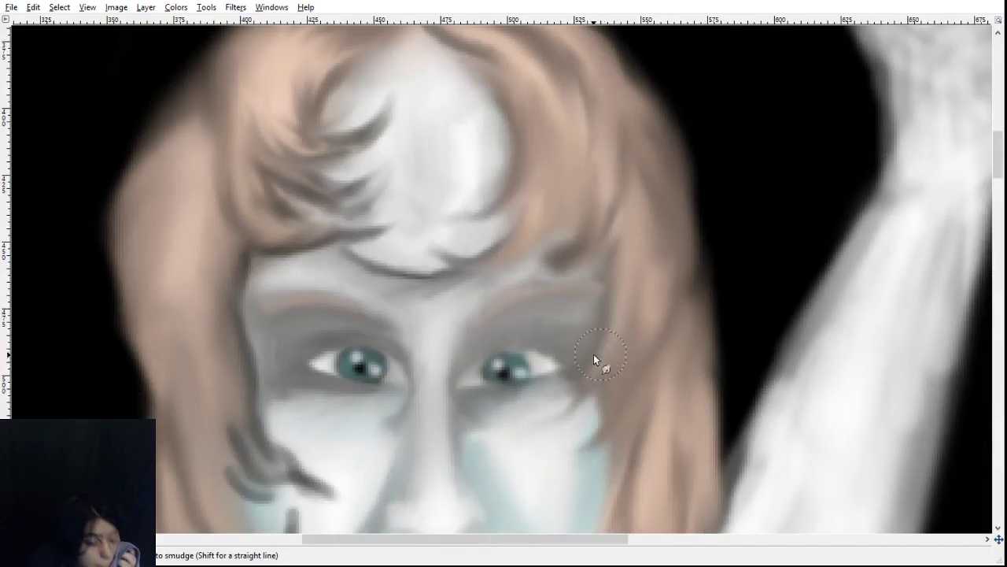
{"action": "scroll", "coordinate": [594, 358], "scroll_direction": "down", "scroll_amount": 4}
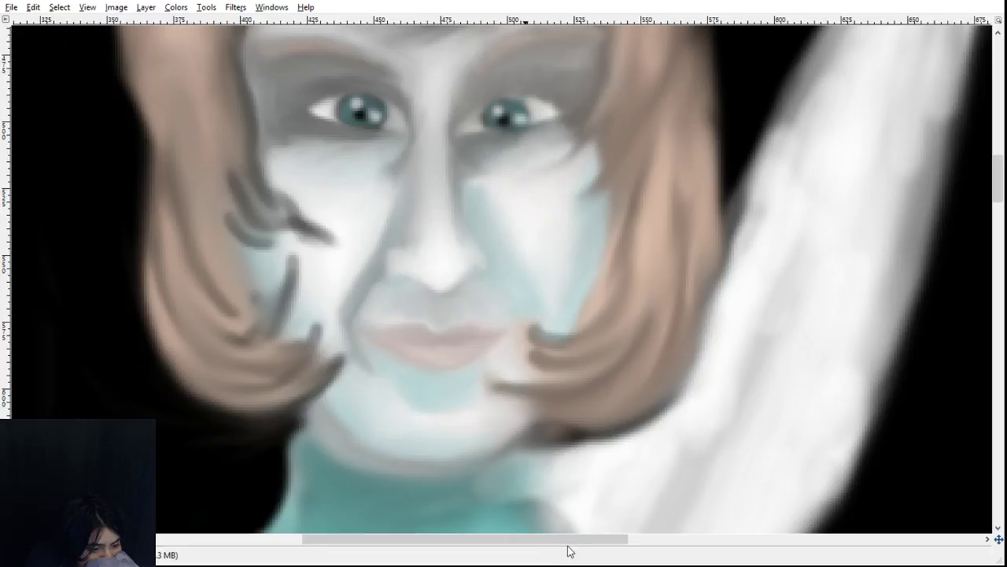
{"action": "left_click_drag", "start_coordinate": [518, 547], "coordinate": [438, 544]}
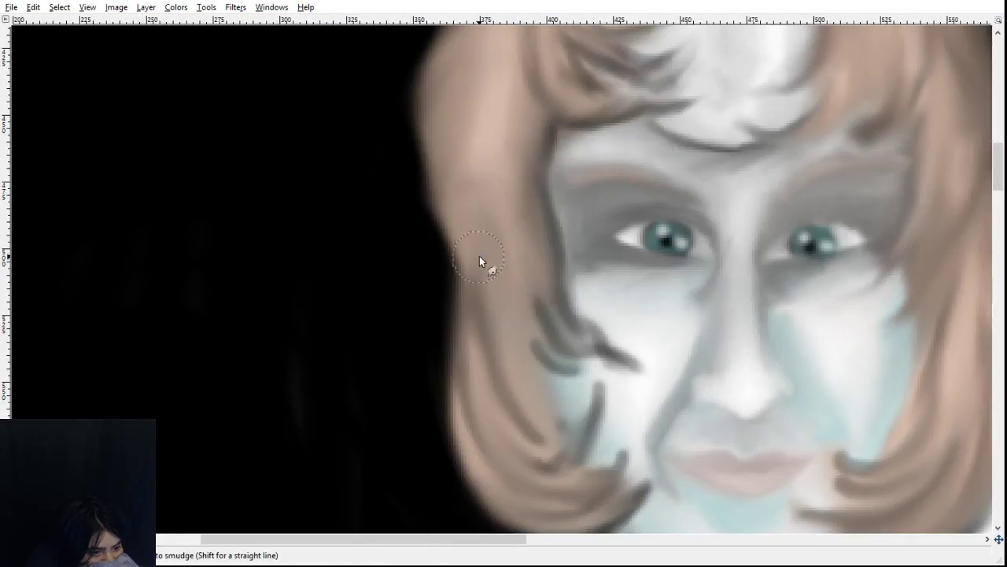
{"action": "mouse_move", "coordinate": [507, 412]}
{"action": "left_mouse_down"}
{"action": "mouse_move", "coordinate": [480, 431]}
{"action": "mouse_move", "coordinate": [482, 322]}
{"action": "mouse_move", "coordinate": [502, 430]}
{"action": "mouse_move", "coordinate": [529, 417]}
{"action": "left_mouse_up"}
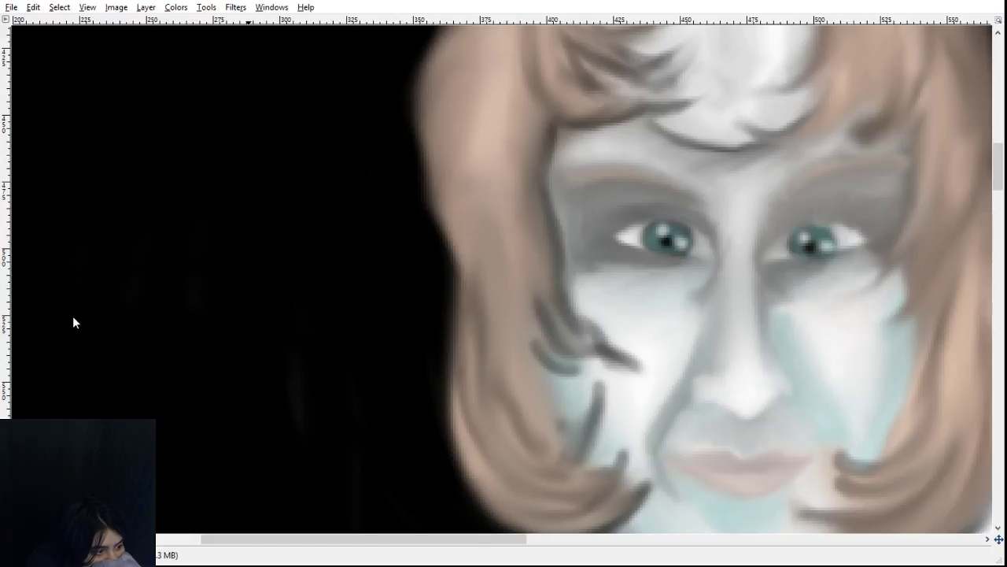
- Paint peach highlights along the lower hair tips on both sides of the mouth and chin
{"action": "scroll", "coordinate": [729, 375], "scroll_direction": "down", "scroll_amount": 3}
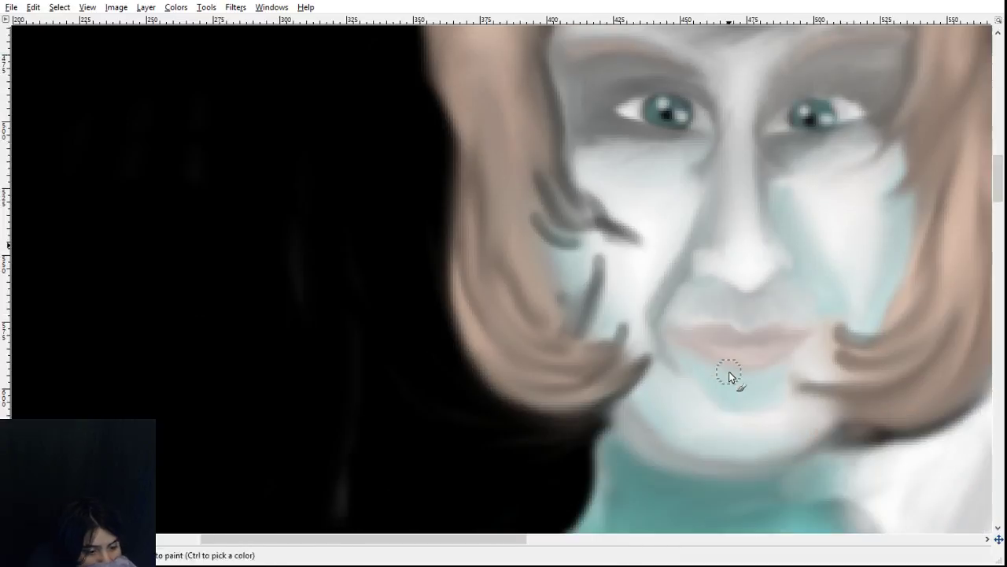
{"action": "mouse_move", "coordinate": [595, 385]}
{"action": "left_mouse_down"}
{"action": "mouse_move", "coordinate": [638, 363]}
{"action": "mouse_move", "coordinate": [632, 372]}
{"action": "mouse_move", "coordinate": [606, 363]}
{"action": "mouse_move", "coordinate": [609, 353]}
{"action": "mouse_move", "coordinate": [524, 361]}
{"action": "mouse_move", "coordinate": [553, 359]}
{"action": "left_mouse_up"}
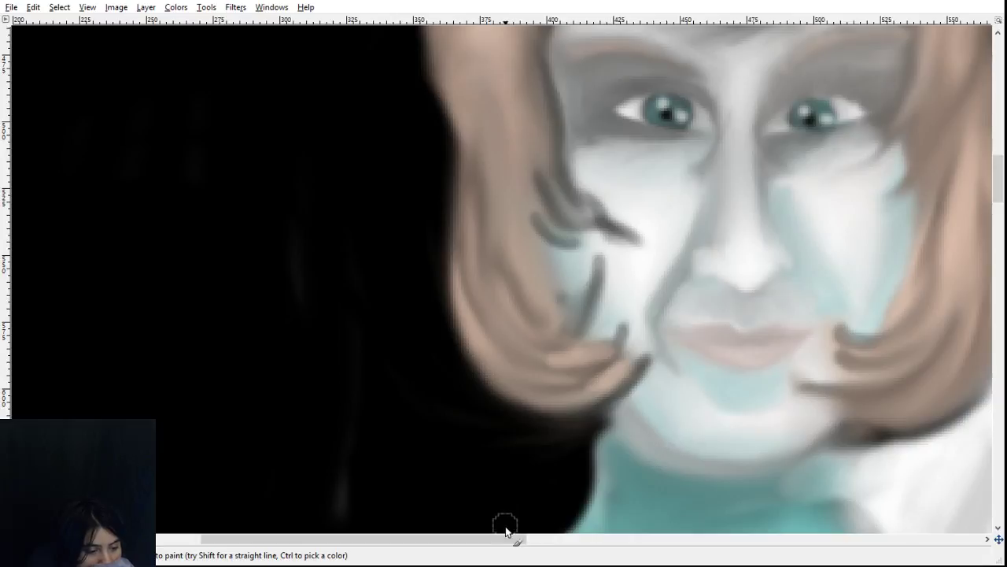
{"action": "scroll", "coordinate": [508, 539], "scroll_direction": "right", "scroll_amount": 5}
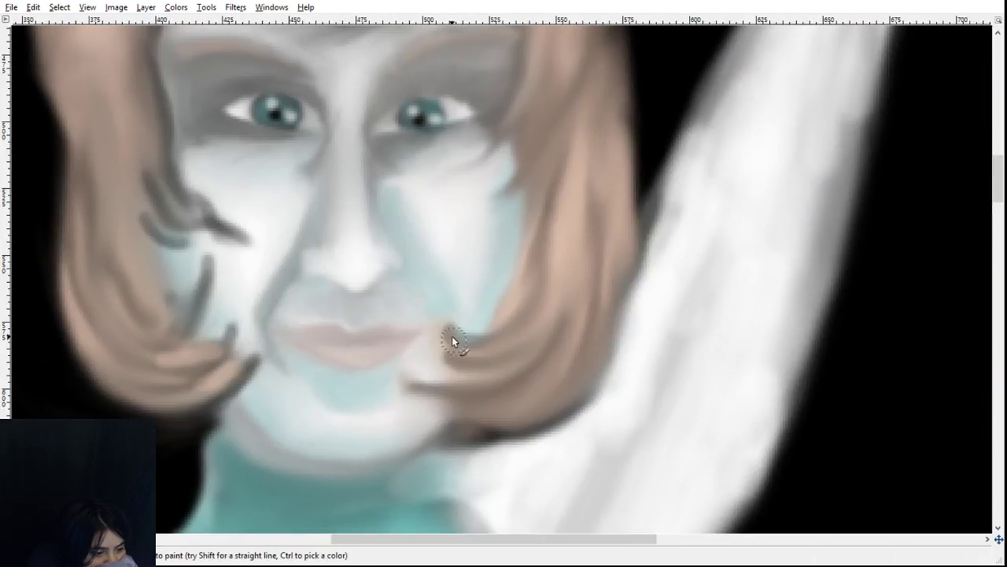
{"action": "left_click_drag", "start_coordinate": [449, 322], "coordinate": [501, 384]}
{"action": "left_click_drag", "start_coordinate": [445, 326], "coordinate": [492, 357]}
{"action": "mouse_move", "coordinate": [448, 388]}
{"action": "left_mouse_down"}
{"action": "mouse_move", "coordinate": [503, 387]}
{"action": "mouse_move", "coordinate": [453, 385]}
{"action": "left_mouse_up"}
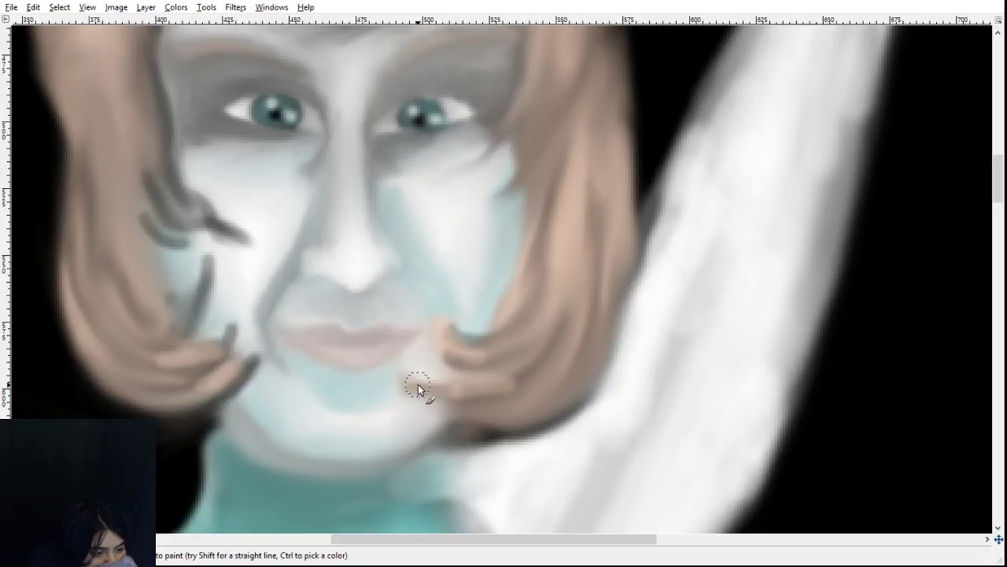
- Paint peach over the dark viewer's-left cheek strands and add peach strands beside and below the viewer's-right eye
{"action": "scroll", "coordinate": [504, 540], "scroll_direction": "left", "scroll_amount": 3}
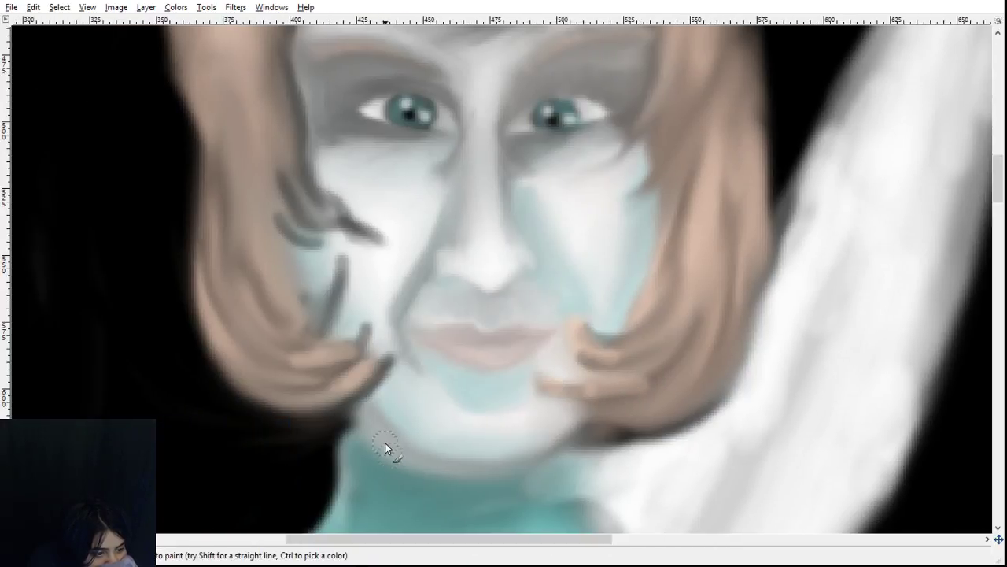
{"action": "scroll", "coordinate": [385, 442], "scroll_direction": "up", "scroll_amount": 3}
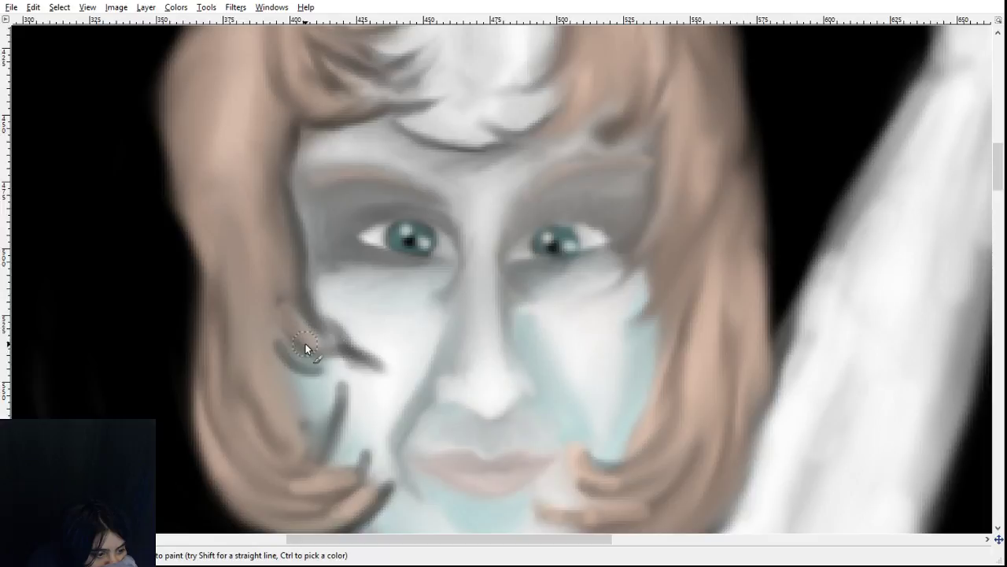
{"action": "mouse_move", "coordinate": [307, 323]}
{"action": "left_mouse_down"}
{"action": "mouse_move", "coordinate": [366, 372]}
{"action": "mouse_move", "coordinate": [355, 347]}
{"action": "mouse_move", "coordinate": [384, 367]}
{"action": "left_mouse_up"}
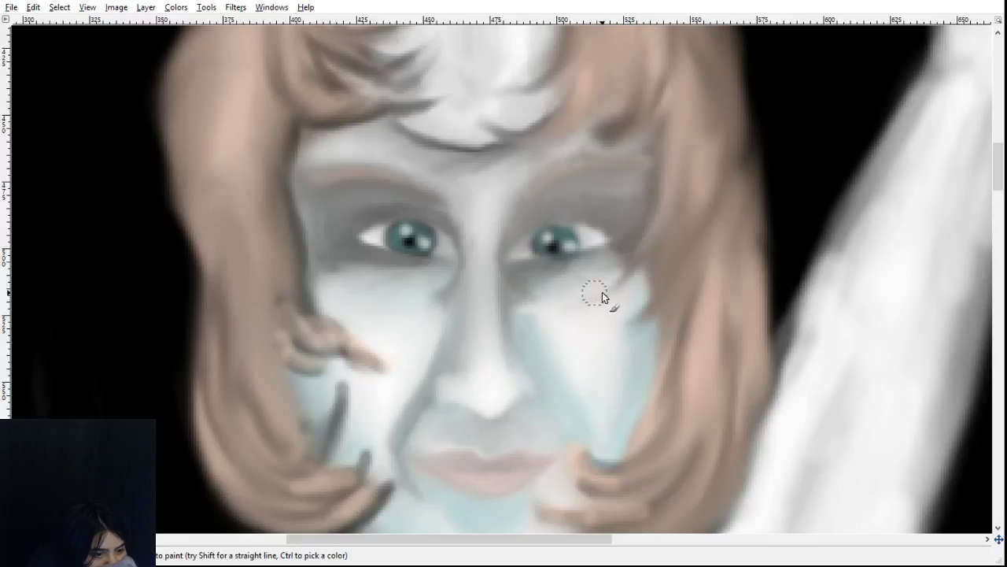
{"action": "left_click_drag", "start_coordinate": [596, 294], "coordinate": [649, 249]}
{"action": "mouse_move", "coordinate": [639, 320]}
{"action": "left_mouse_down"}
{"action": "mouse_move", "coordinate": [687, 272]}
{"action": "mouse_move", "coordinate": [659, 302]}
{"action": "mouse_move", "coordinate": [679, 215]}
{"action": "left_mouse_up"}
{"action": "left_click_drag", "start_coordinate": [682, 292], "coordinate": [723, 224]}
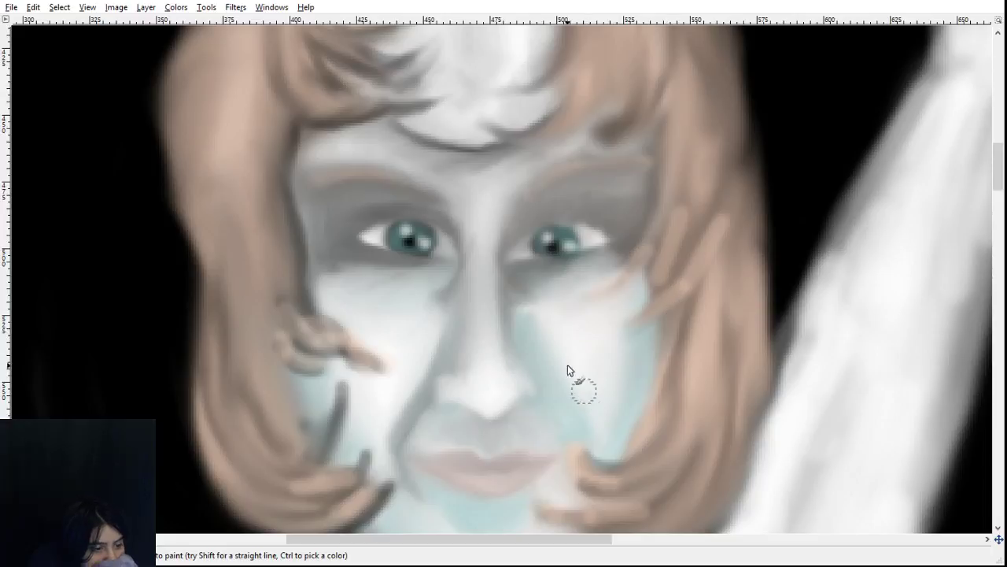
- Repaint both eyebrows with peach strokes and small dark accents, and smudge them into smooth arches
{"action": "left_click_drag", "start_coordinate": [312, 179], "coordinate": [397, 179]}
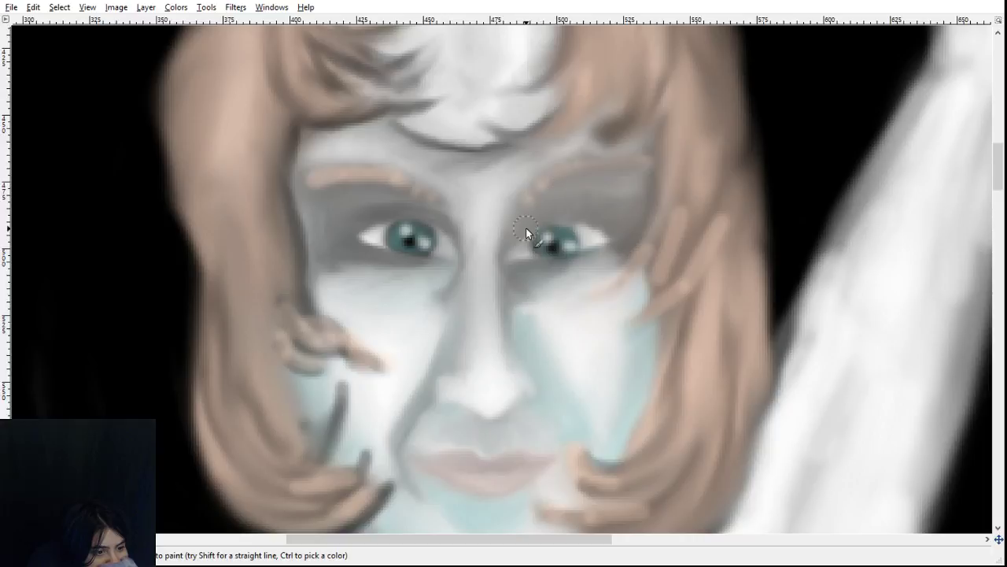
{"action": "mouse_move", "coordinate": [528, 203]}
{"action": "left_mouse_down"}
{"action": "mouse_move", "coordinate": [566, 167]}
{"action": "mouse_move", "coordinate": [552, 177]}
{"action": "mouse_move", "coordinate": [624, 174]}
{"action": "mouse_move", "coordinate": [608, 162]}
{"action": "mouse_move", "coordinate": [649, 160]}
{"action": "left_mouse_up"}
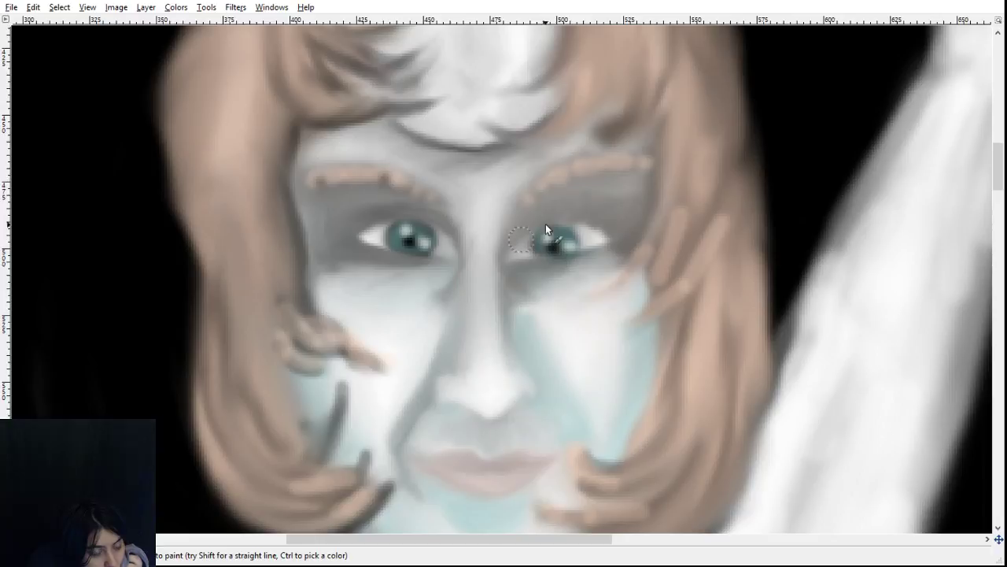
{"action": "left_click", "coordinate": [579, 172]}
{"action": "left_click", "coordinate": [635, 167]}
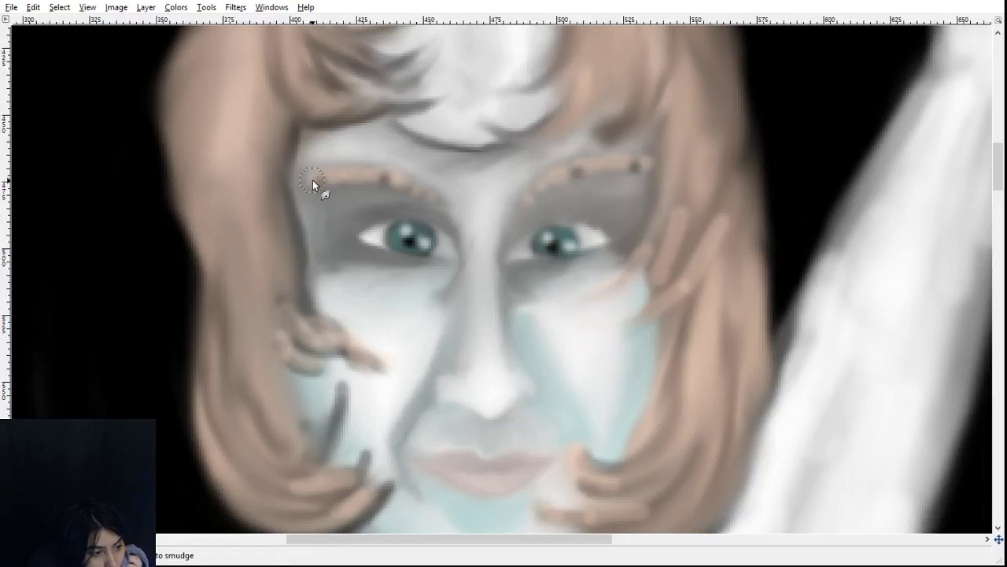
{"action": "mouse_move", "coordinate": [319, 176]}
{"action": "left_mouse_down"}
{"action": "mouse_move", "coordinate": [387, 173]}
{"action": "mouse_move", "coordinate": [325, 174]}
{"action": "mouse_move", "coordinate": [381, 184]}
{"action": "mouse_move", "coordinate": [388, 178]}
{"action": "mouse_move", "coordinate": [310, 185]}
{"action": "mouse_move", "coordinate": [421, 193]}
{"action": "mouse_move", "coordinate": [386, 180]}
{"action": "mouse_move", "coordinate": [433, 206]}
{"action": "mouse_move", "coordinate": [388, 185]}
{"action": "mouse_move", "coordinate": [421, 202]}
{"action": "mouse_move", "coordinate": [366, 191]}
{"action": "mouse_move", "coordinate": [411, 185]}
{"action": "mouse_move", "coordinate": [375, 184]}
{"action": "mouse_move", "coordinate": [432, 197]}
{"action": "mouse_move", "coordinate": [435, 222]}
{"action": "left_mouse_up"}
{"action": "mouse_move", "coordinate": [628, 213]}
{"action": "left_mouse_down"}
{"action": "mouse_move", "coordinate": [609, 174]}
{"action": "mouse_move", "coordinate": [595, 172]}
{"action": "mouse_move", "coordinate": [545, 184]}
{"action": "mouse_move", "coordinate": [587, 172]}
{"action": "mouse_move", "coordinate": [555, 188]}
{"action": "mouse_move", "coordinate": [571, 199]}
{"action": "mouse_move", "coordinate": [579, 182]}
{"action": "mouse_move", "coordinate": [524, 208]}
{"action": "mouse_move", "coordinate": [573, 174]}
{"action": "mouse_move", "coordinate": [530, 201]}
{"action": "mouse_move", "coordinate": [574, 185]}
{"action": "mouse_move", "coordinate": [571, 172]}
{"action": "mouse_move", "coordinate": [600, 171]}
{"action": "left_mouse_up"}
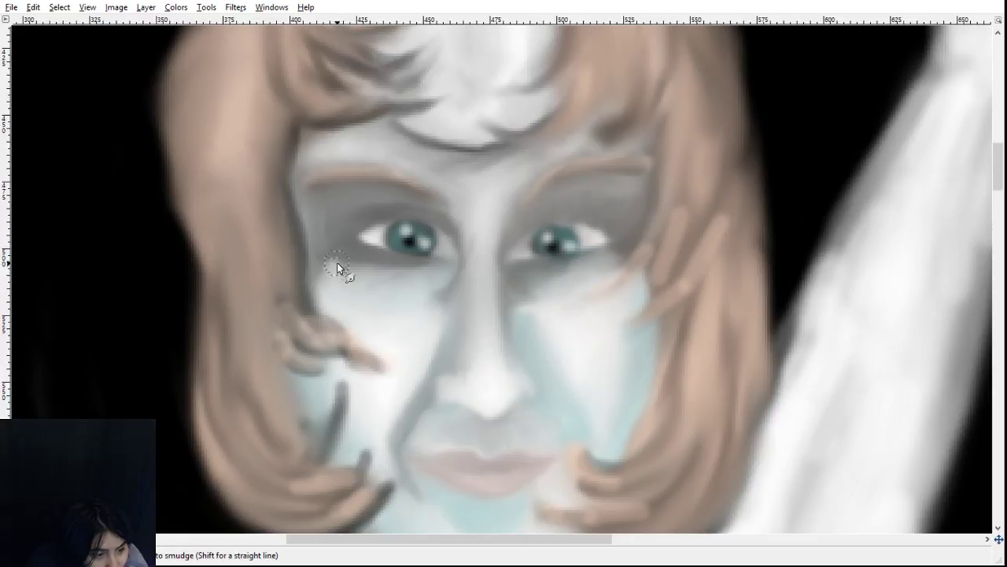
- Smudge the light cheek tone upward beneath both eyes to reshape the lower edges of the eye shadows
{"action": "left_click_drag", "start_coordinate": [348, 302], "coordinate": [344, 276]}
{"action": "mouse_move", "coordinate": [362, 276]}
{"action": "left_mouse_down"}
{"action": "mouse_move", "coordinate": [346, 260]}
{"action": "mouse_move", "coordinate": [352, 273]}
{"action": "mouse_move", "coordinate": [378, 268]}
{"action": "mouse_move", "coordinate": [339, 263]}
{"action": "left_mouse_up"}
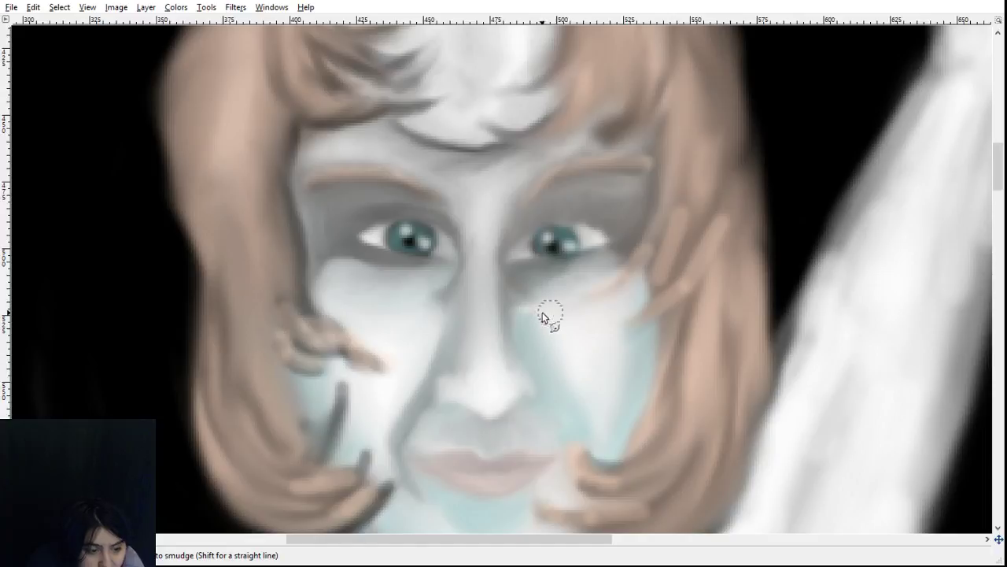
{"action": "mouse_move", "coordinate": [527, 316]}
{"action": "left_mouse_down"}
{"action": "mouse_move", "coordinate": [508, 297]}
{"action": "mouse_move", "coordinate": [556, 355]}
{"action": "mouse_move", "coordinate": [519, 289]}
{"action": "left_mouse_up"}
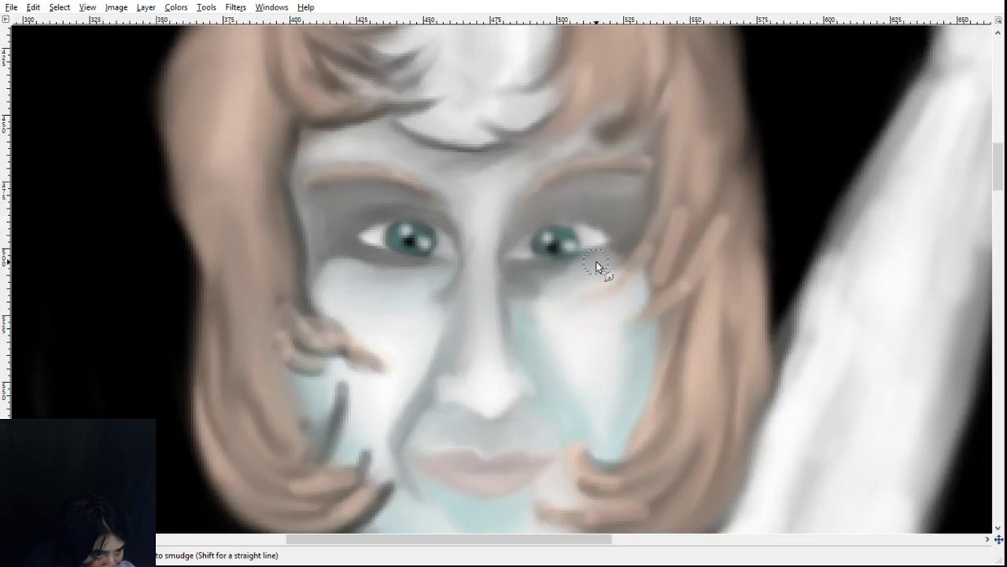
- Smudge the lower hair tips beside the mouth and chin on both sides into tapered, curved strands
{"action": "scroll", "coordinate": [507, 343], "scroll_direction": "up", "scroll_amount": 5}
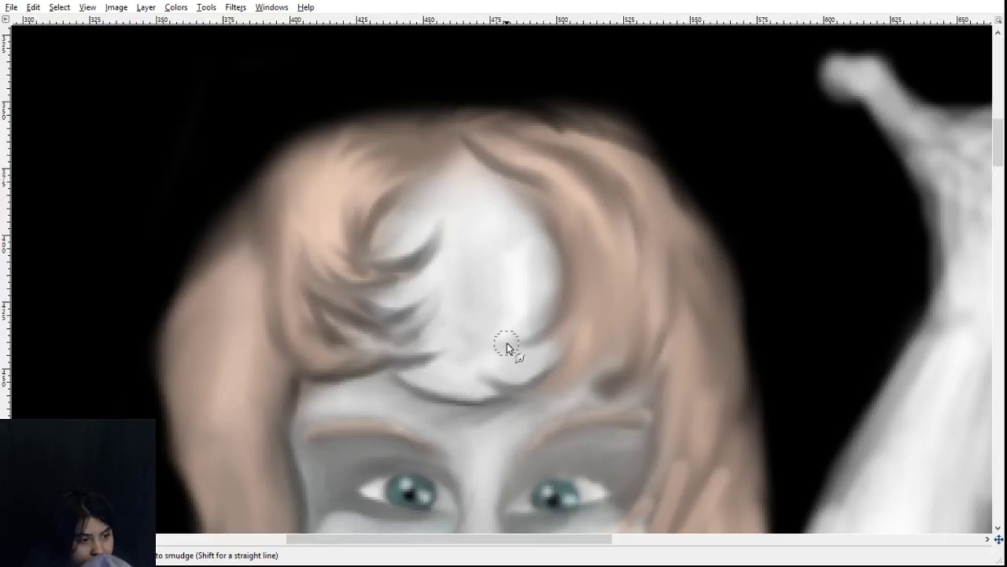
{"action": "scroll", "coordinate": [507, 343], "scroll_direction": "down", "scroll_amount": 3}
{"action": "scroll", "coordinate": [507, 342], "scroll_direction": "down", "scroll_amount": 5}
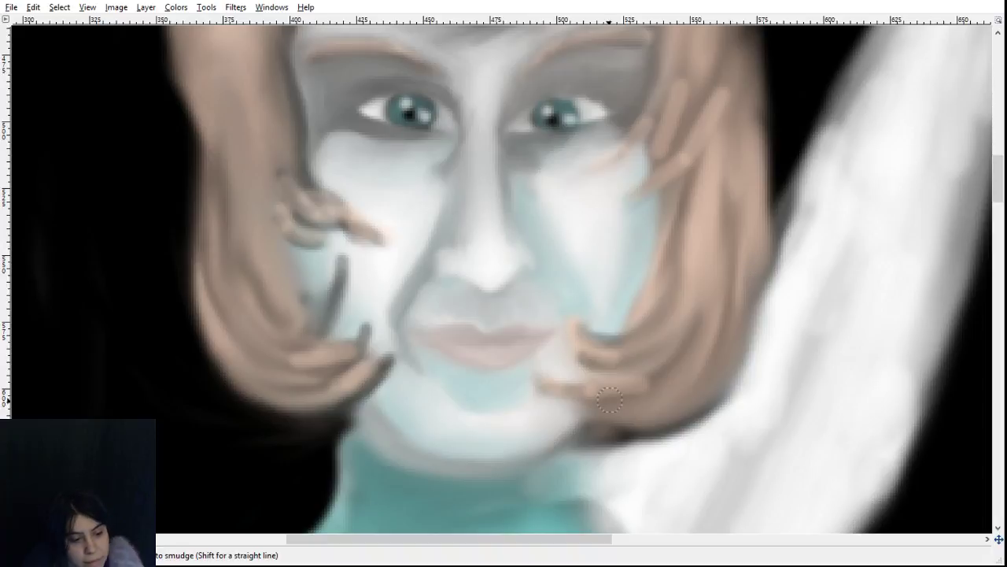
{"action": "left_click_drag", "start_coordinate": [582, 328], "coordinate": [576, 315]}
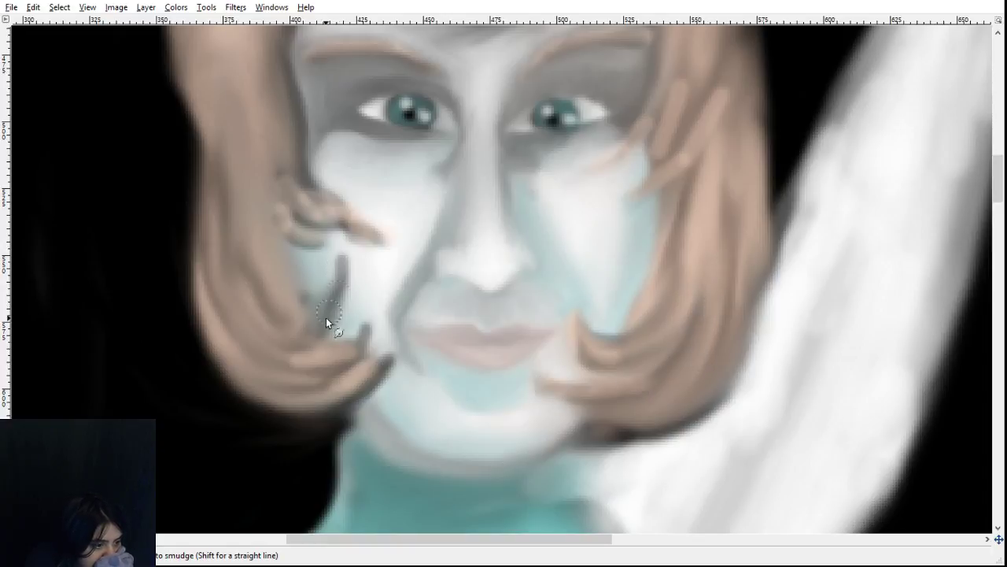
{"action": "left_click_drag", "start_coordinate": [326, 319], "coordinate": [348, 290]}
{"action": "left_click_drag", "start_coordinate": [332, 297], "coordinate": [347, 258]}
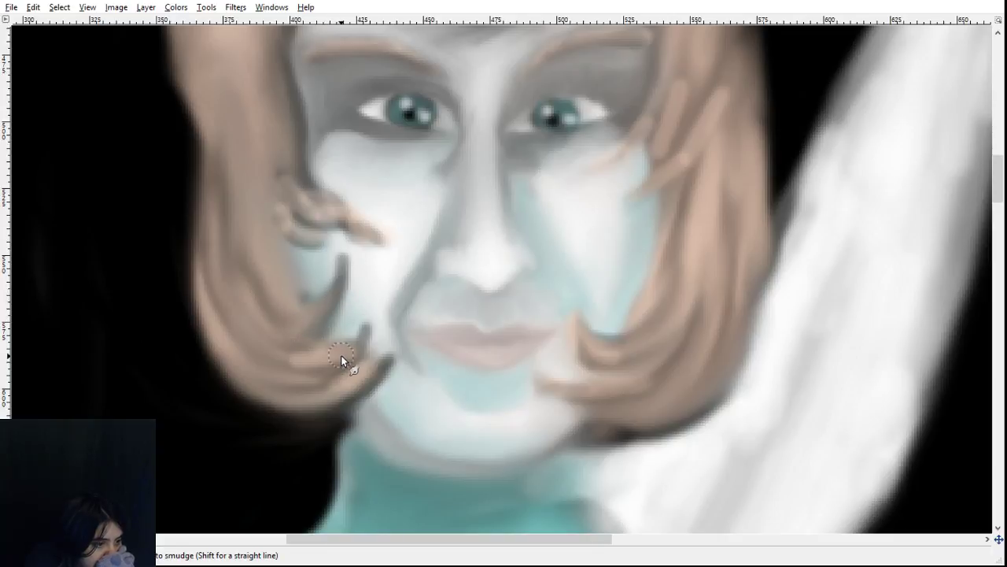
{"action": "left_click_drag", "start_coordinate": [363, 345], "coordinate": [369, 318]}
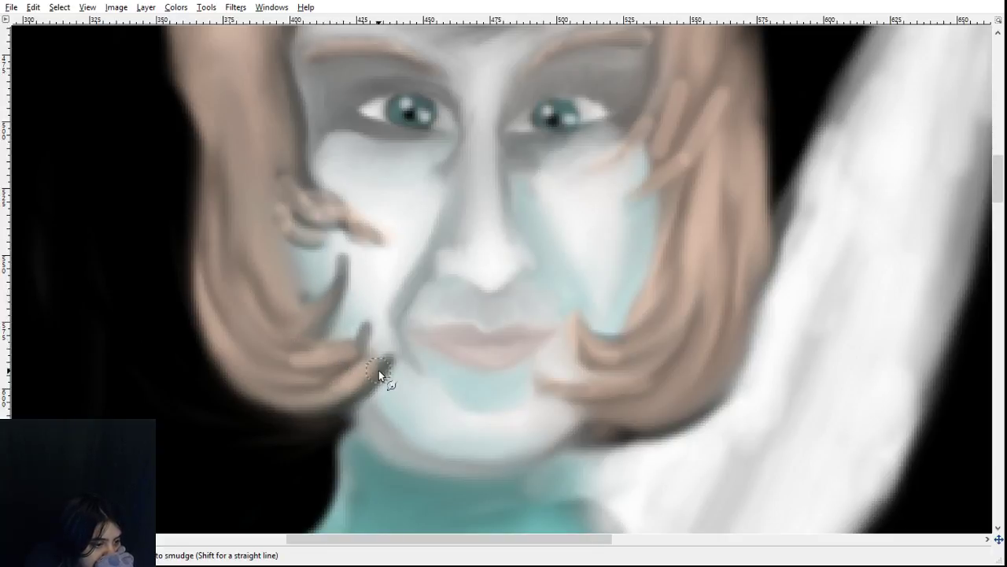
{"action": "left_click_drag", "start_coordinate": [362, 376], "coordinate": [381, 363]}
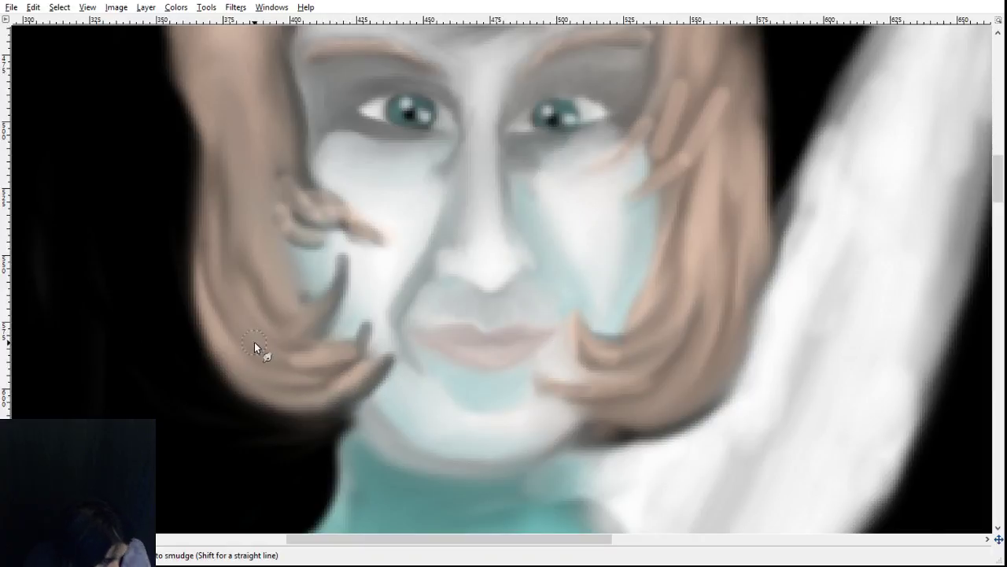
- Smudge the dark and peach strands crossing the viewer's-left cheek so they merge with the hair
{"action": "scroll", "coordinate": [254, 341], "scroll_direction": "up", "scroll_amount": 3}
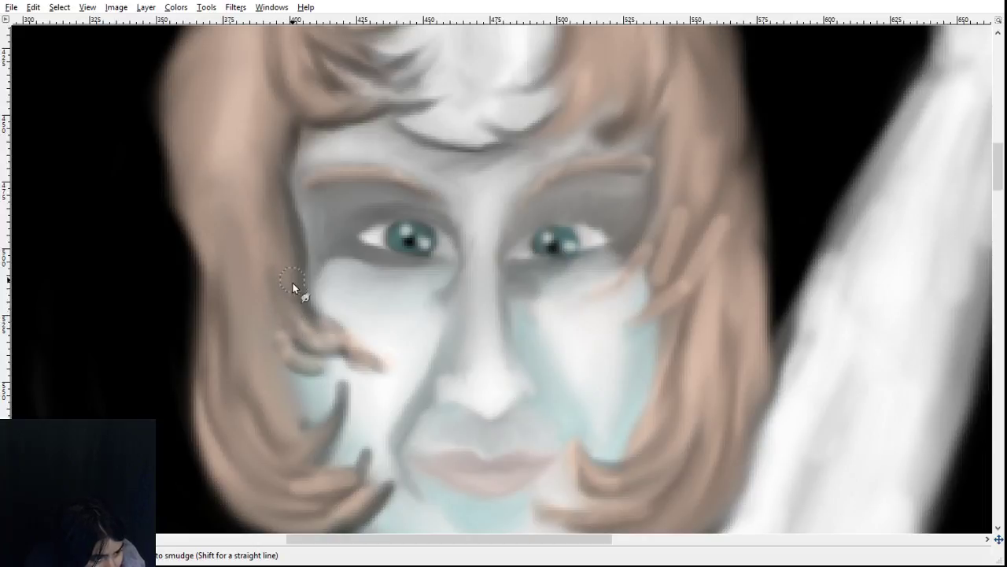
{"action": "mouse_move", "coordinate": [300, 320]}
{"action": "left_mouse_down"}
{"action": "mouse_move", "coordinate": [344, 345]}
{"action": "mouse_move", "coordinate": [322, 335]}
{"action": "mouse_move", "coordinate": [338, 357]}
{"action": "mouse_move", "coordinate": [333, 338]}
{"action": "mouse_move", "coordinate": [354, 361]}
{"action": "mouse_move", "coordinate": [379, 368]}
{"action": "left_mouse_up"}
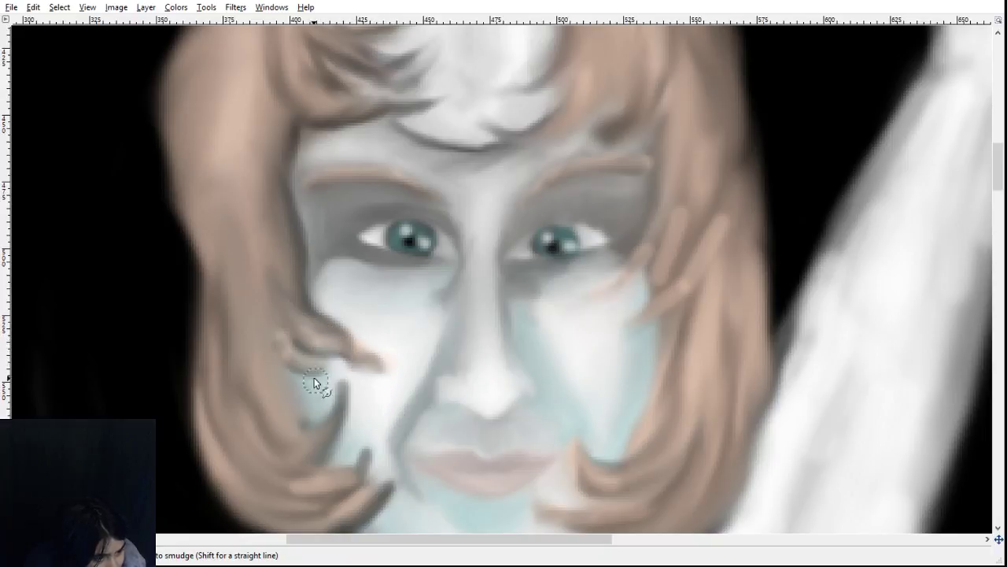
{"action": "mouse_move", "coordinate": [314, 375]}
{"action": "left_mouse_down"}
{"action": "mouse_move", "coordinate": [302, 362]}
{"action": "mouse_move", "coordinate": [344, 378]}
{"action": "mouse_move", "coordinate": [329, 376]}
{"action": "mouse_move", "coordinate": [330, 362]}
{"action": "left_mouse_up"}
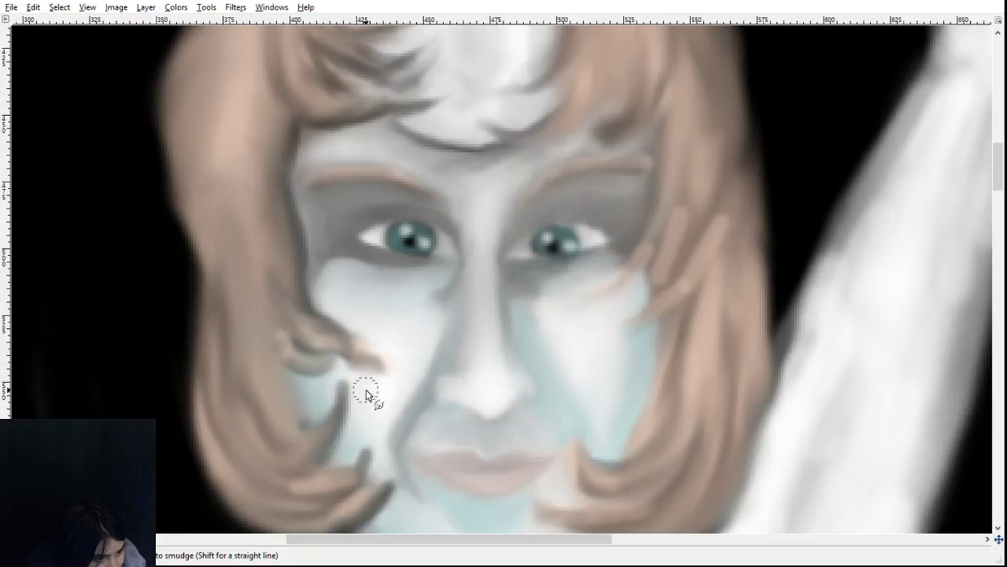
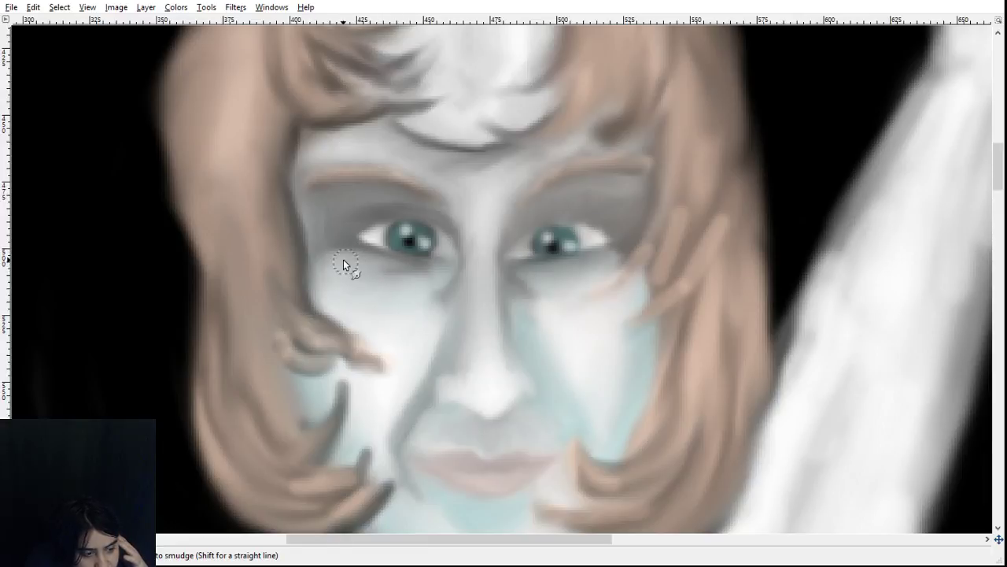
- Smudge the under-eye shadows into the cheeks, and add a smudged dark accent at the viewer's-right eye's outer corner
{"action": "left_click_drag", "start_coordinate": [343, 260], "coordinate": [425, 274]}
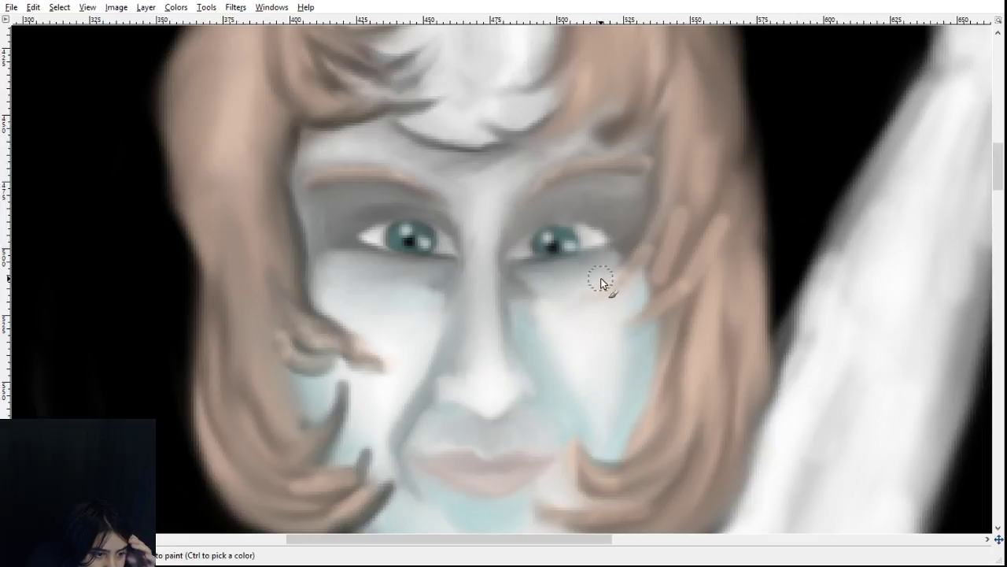
{"action": "left_click_drag", "start_coordinate": [614, 239], "coordinate": [611, 243]}
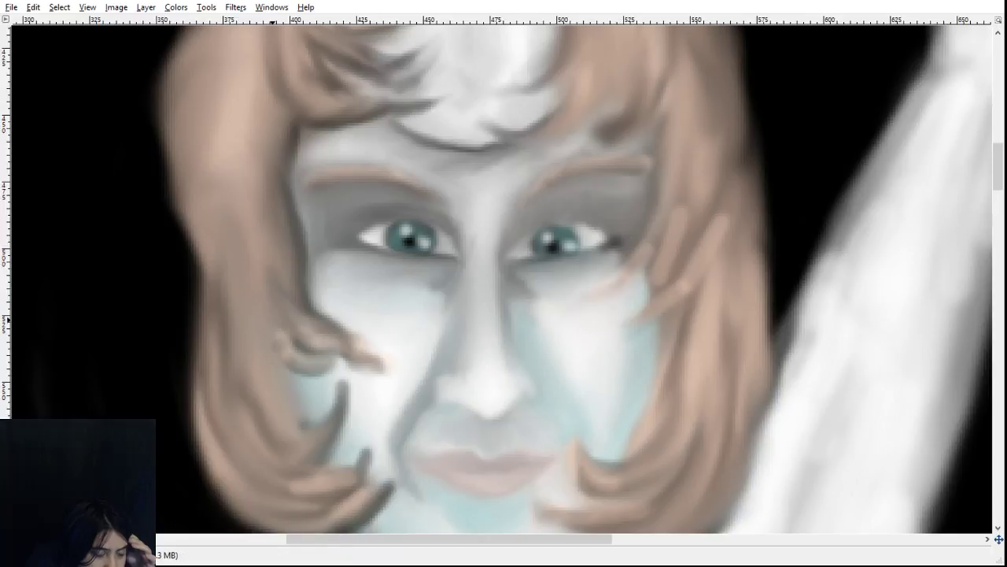
{"action": "left_click", "coordinate": [35, 177]}
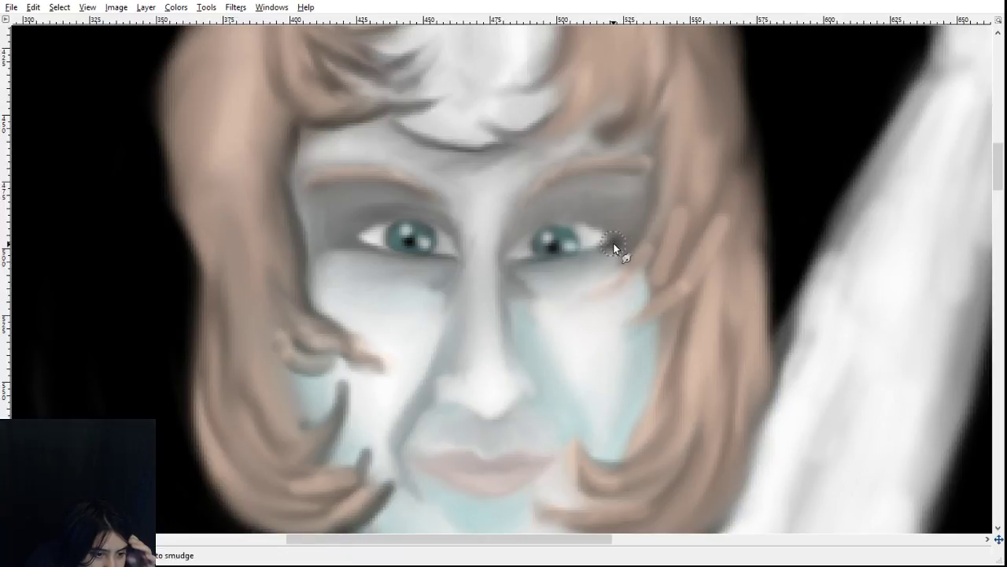
{"action": "left_click_drag", "start_coordinate": [612, 242], "coordinate": [595, 254]}
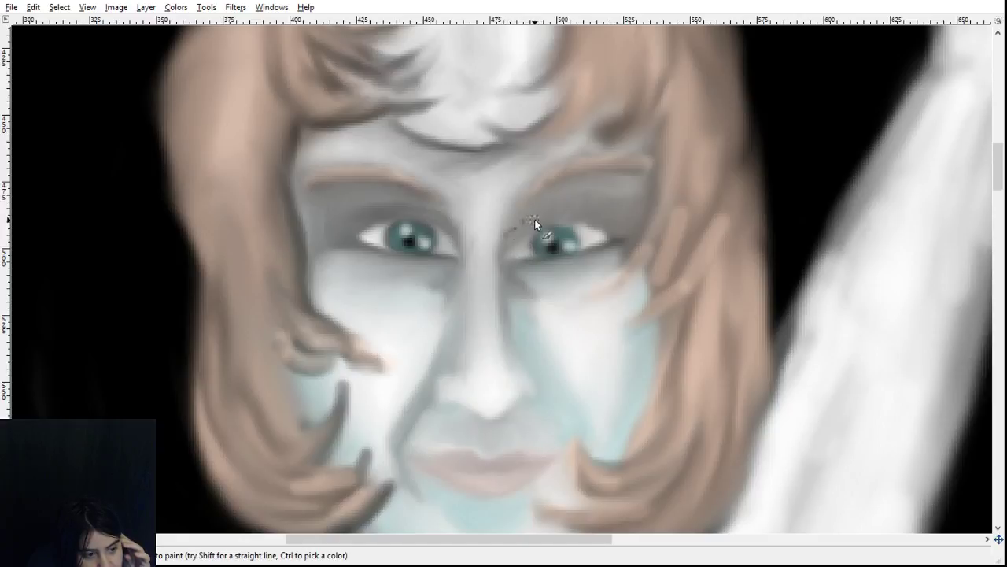
- Paint an arc of dark dots above the viewer's-right eye and smudge it into a soft eyelid crease
{"action": "left_click_drag", "start_coordinate": [527, 219], "coordinate": [549, 216]}
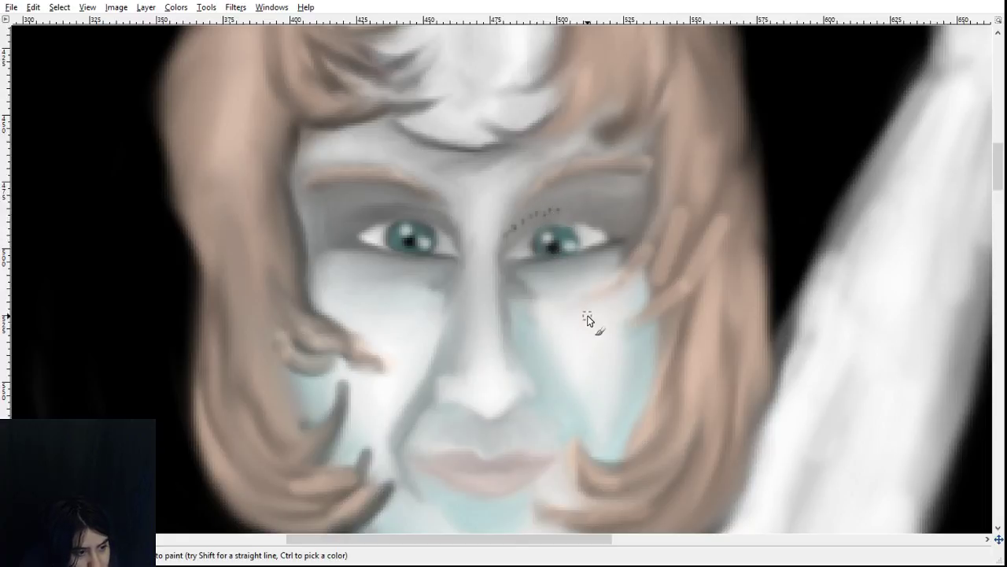
{"action": "left_click", "coordinate": [566, 209]}
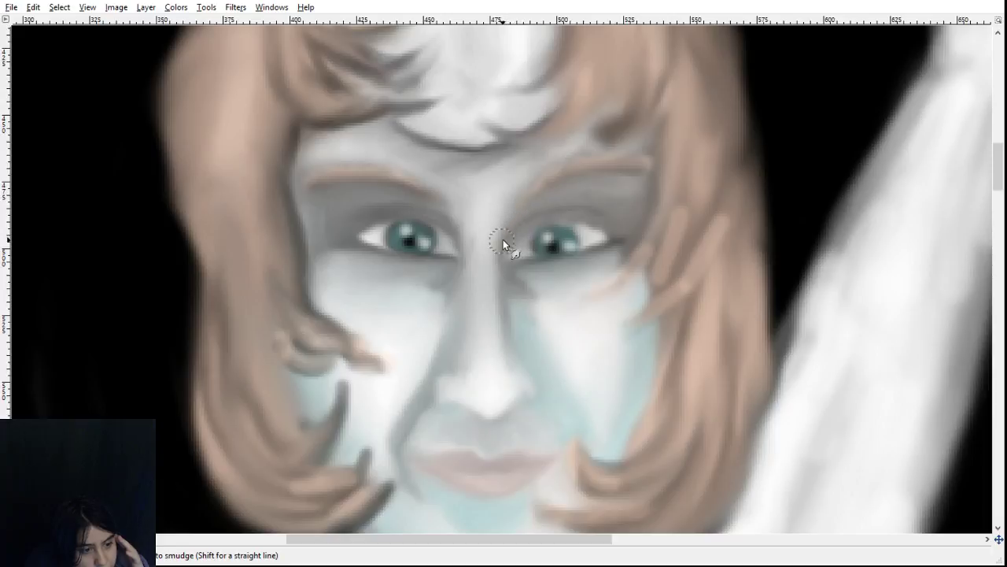
{"action": "left_click", "coordinate": [554, 201]}
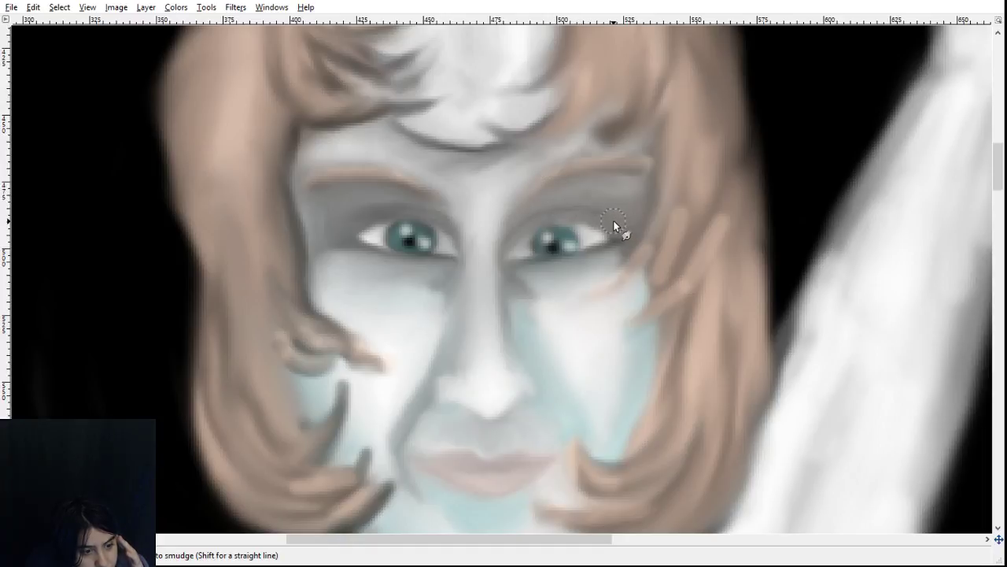
- Paint small dark dots along both upper eyelids and smudge them into soft lash lines
{"action": "key", "text": "p"}
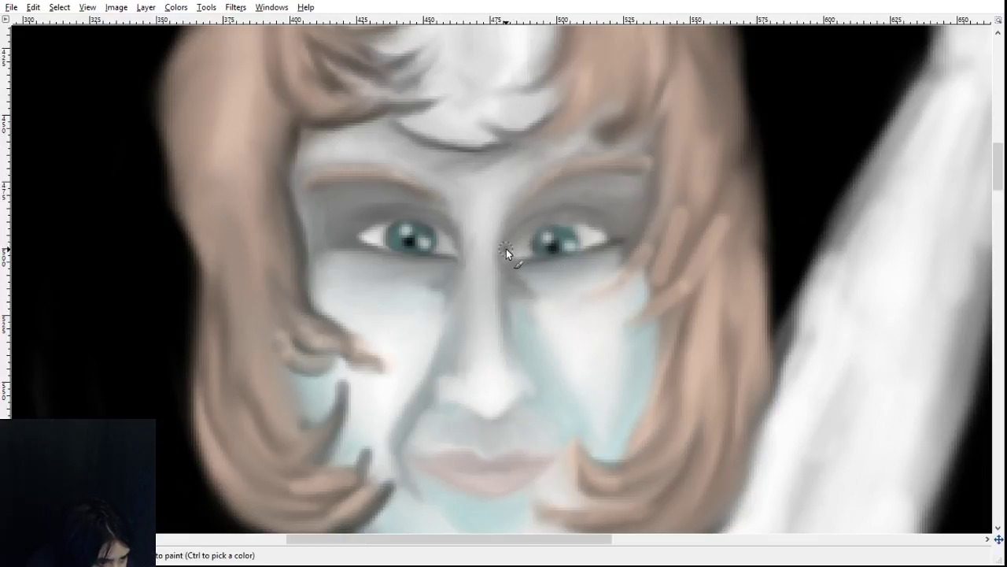
{"action": "left_click_drag", "start_coordinate": [522, 231], "coordinate": [539, 226]}
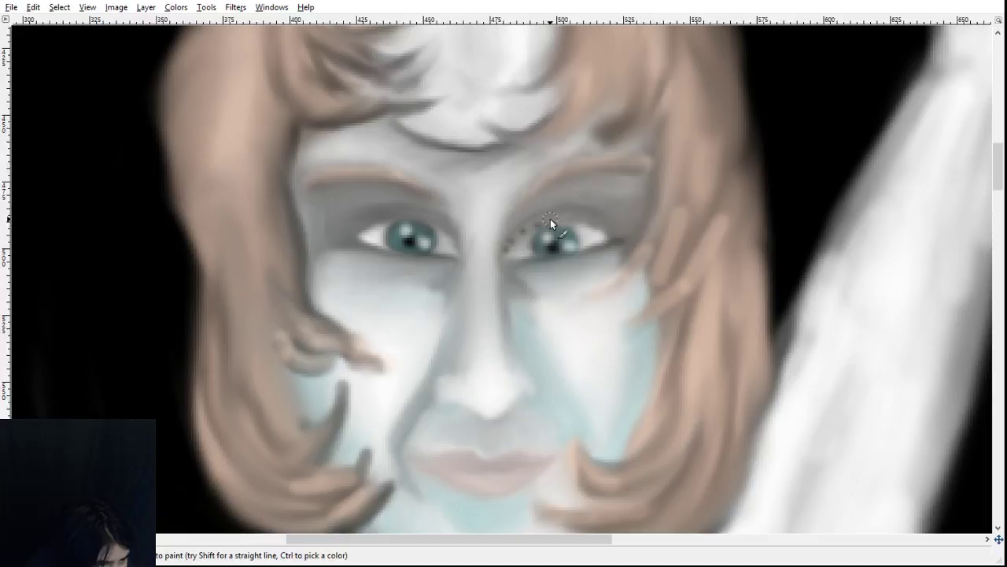
{"action": "left_click", "coordinate": [555, 219]}
{"action": "left_click", "coordinate": [567, 218]}
{"action": "left_click", "coordinate": [589, 221]}
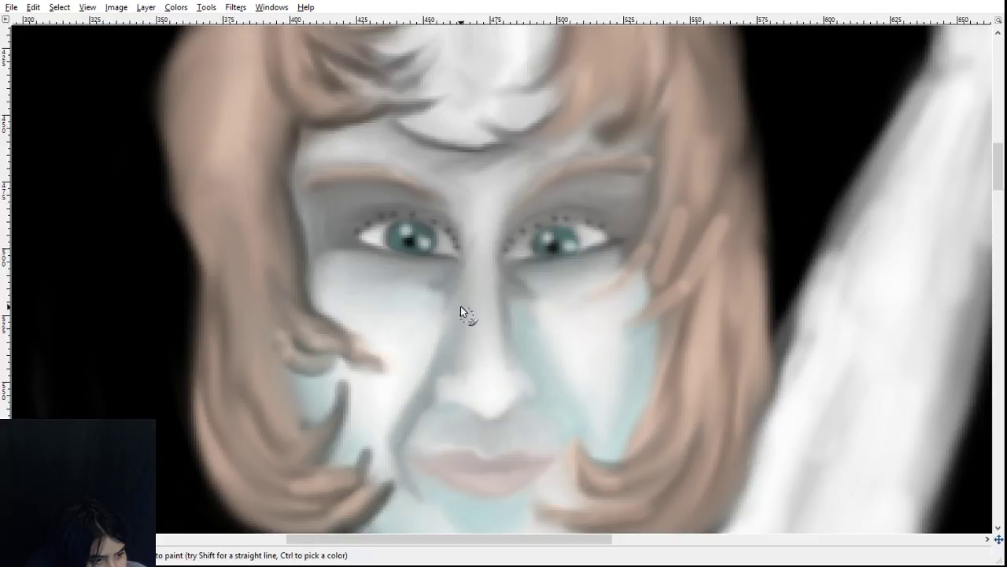
{"action": "key", "text": "s"}
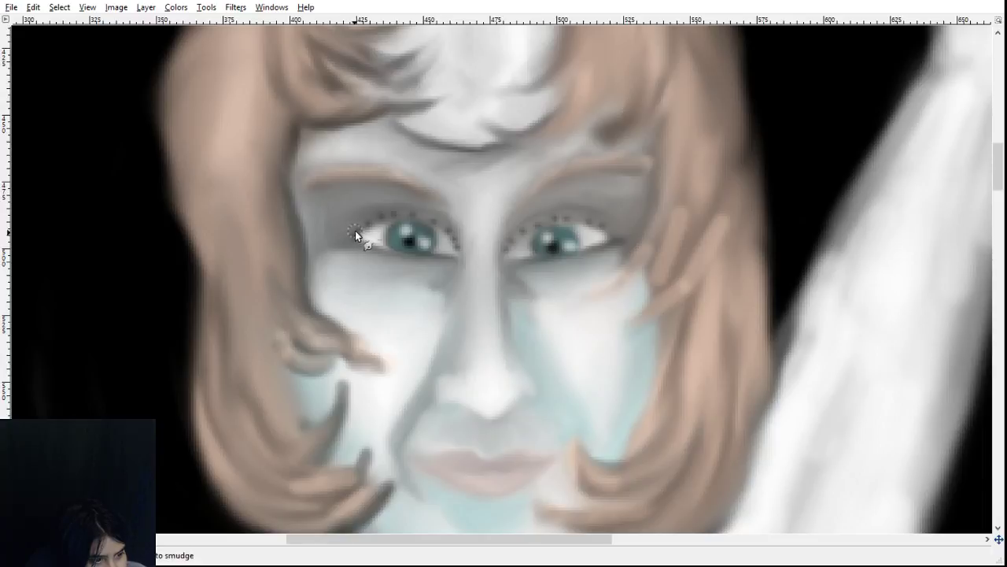
{"action": "mouse_move", "coordinate": [355, 230]}
{"action": "left_mouse_down"}
{"action": "mouse_move", "coordinate": [406, 209]}
{"action": "mouse_move", "coordinate": [393, 210]}
{"action": "mouse_move", "coordinate": [432, 214]}
{"action": "mouse_move", "coordinate": [420, 214]}
{"action": "mouse_move", "coordinate": [454, 239]}
{"action": "left_mouse_up"}
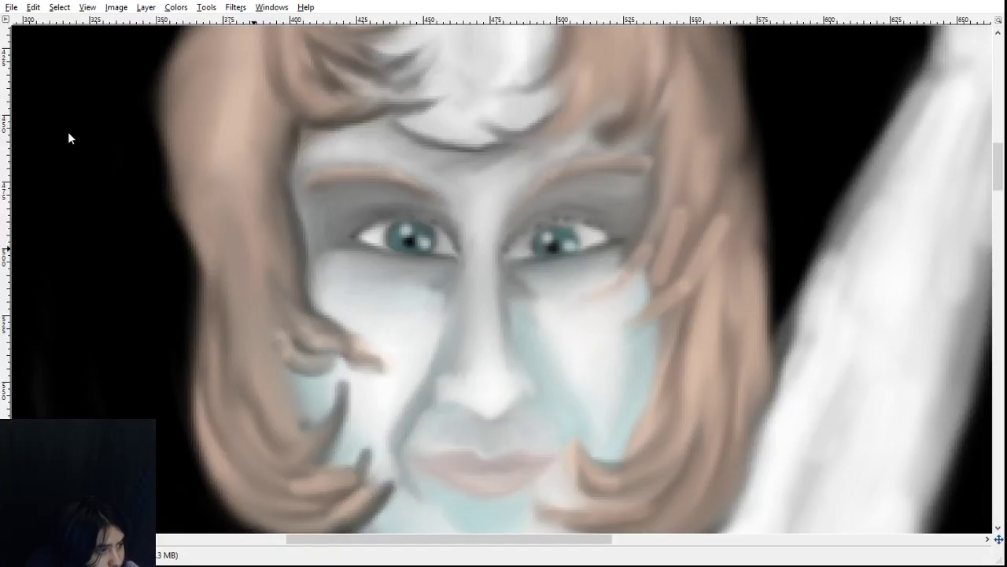
- Reinforce the upper eyelid lines of both eyes with more dark strokes and blend them
{"action": "left_click", "coordinate": [88, 139]}
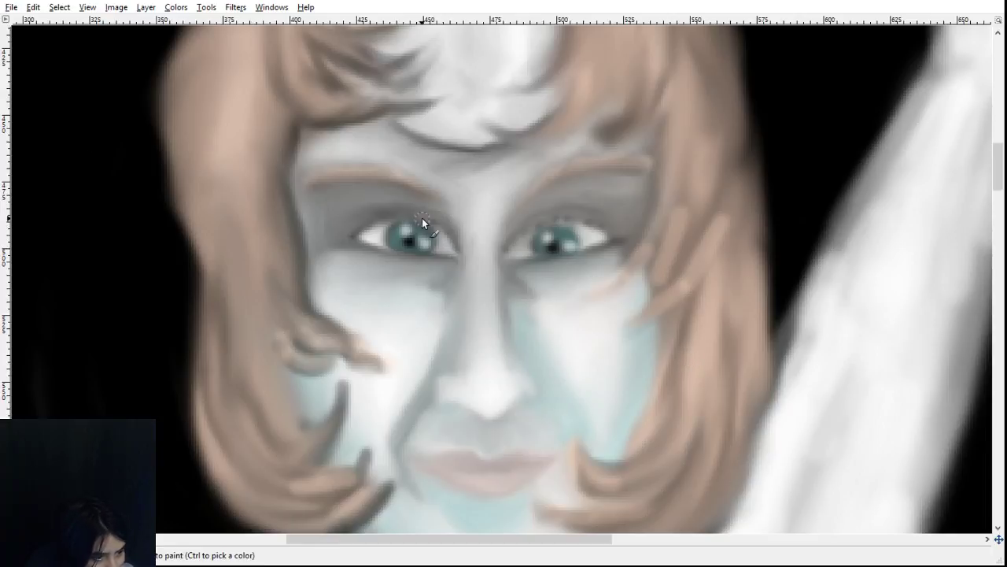
{"action": "left_click_drag", "start_coordinate": [422, 218], "coordinate": [414, 215]}
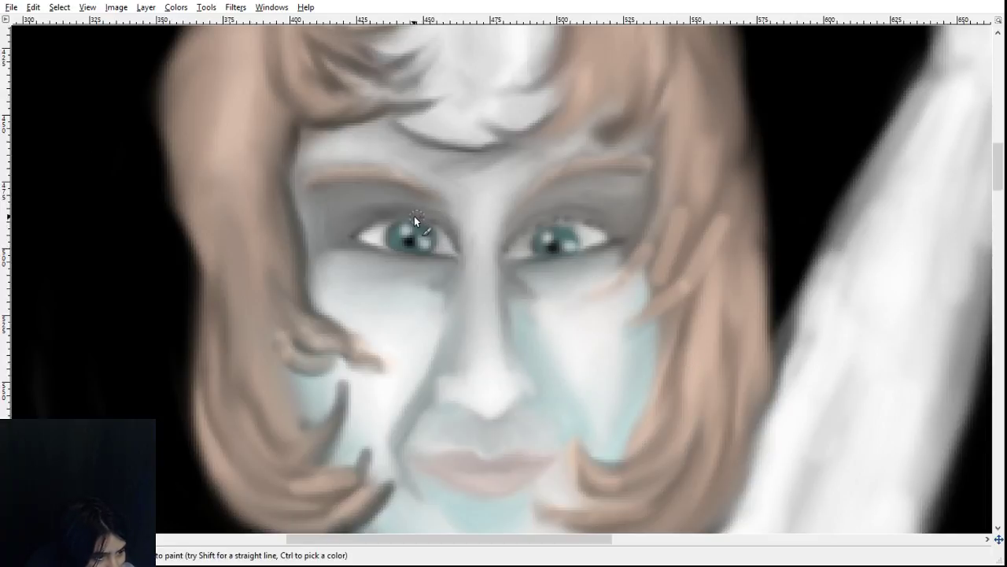
{"action": "left_click", "coordinate": [573, 218]}
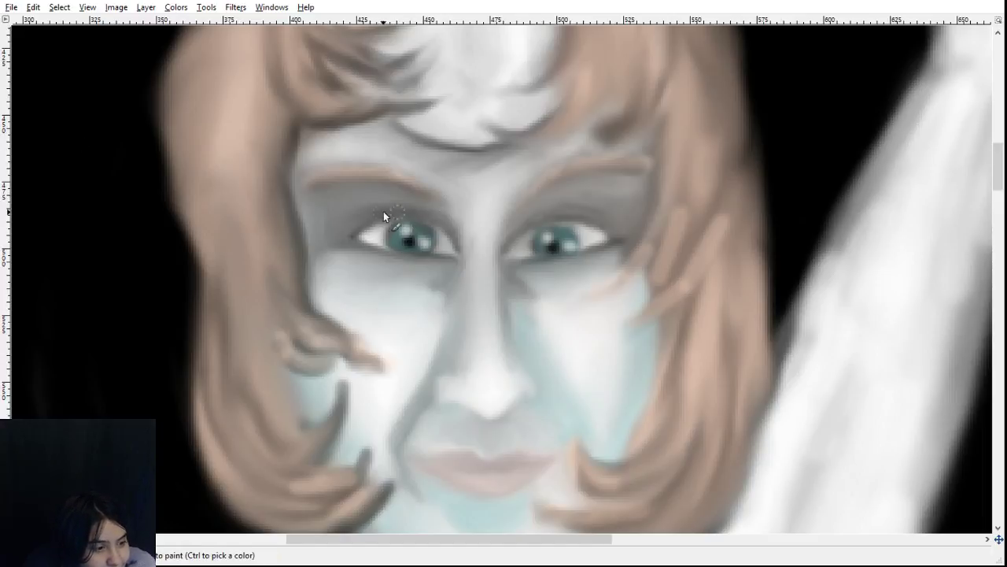
{"action": "left_click_drag", "start_coordinate": [366, 225], "coordinate": [387, 217]}
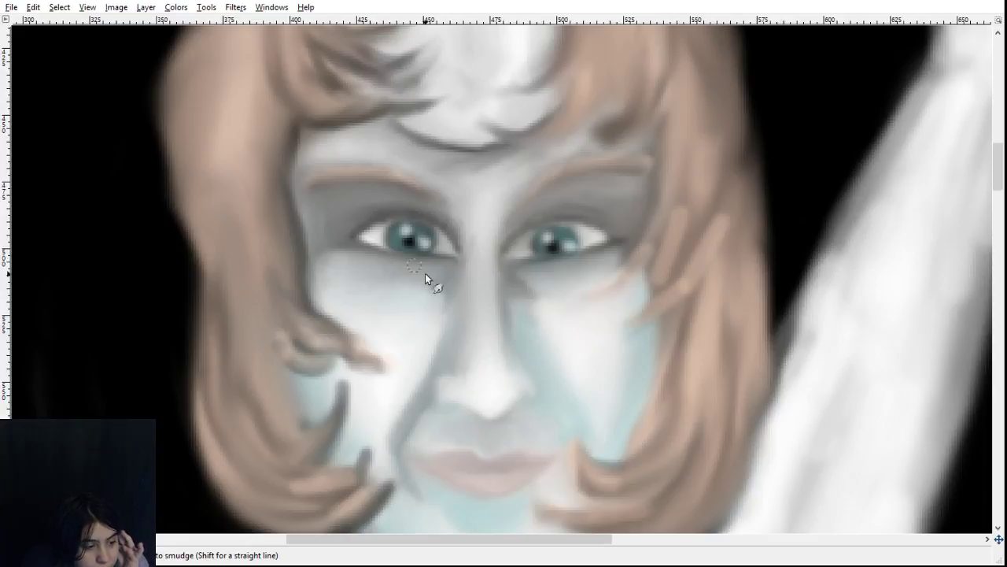
- Paint peach highlights over the dark strand tips on the viewer's-left cheek and beside the mouth, and smudge the cheek strands
{"action": "scroll", "coordinate": [471, 389], "scroll_direction": "down", "scroll_amount": 3}
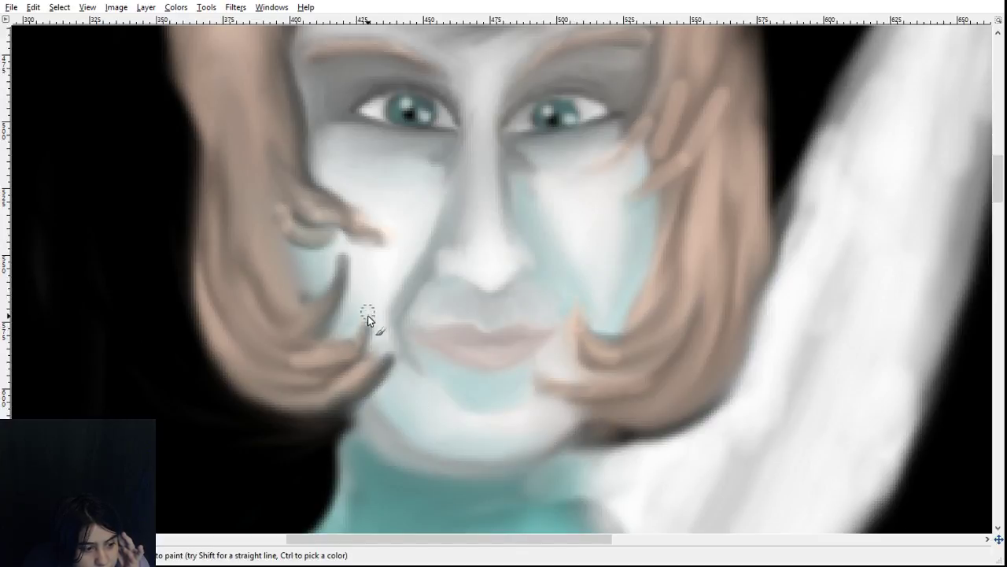
{"action": "left_click_drag", "start_coordinate": [370, 317], "coordinate": [350, 390]}
{"action": "left_click_drag", "start_coordinate": [392, 361], "coordinate": [356, 390]}
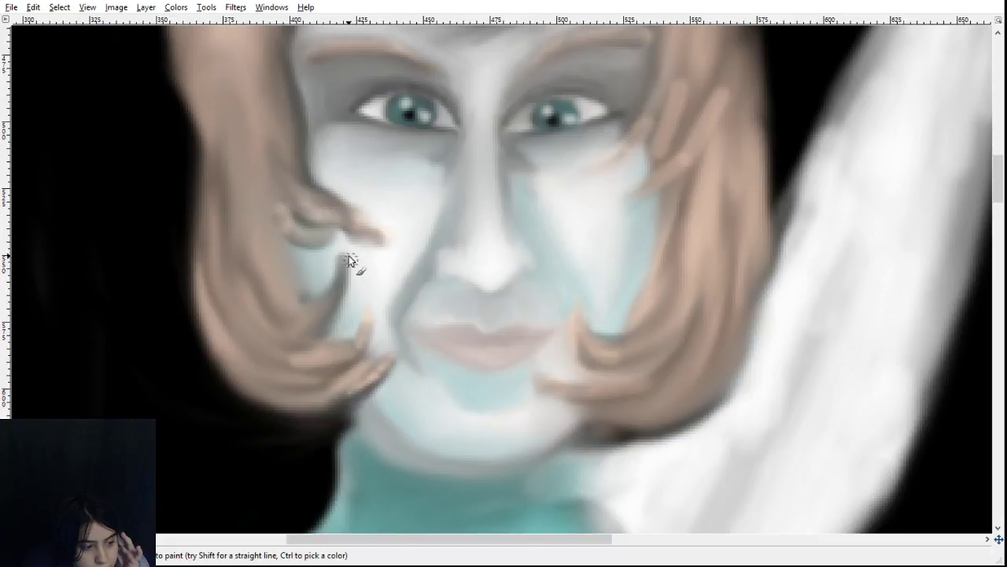
{"action": "mouse_move", "coordinate": [348, 256]}
{"action": "left_mouse_down"}
{"action": "mouse_move", "coordinate": [339, 286]}
{"action": "mouse_move", "coordinate": [332, 253]}
{"action": "mouse_move", "coordinate": [339, 284]}
{"action": "mouse_move", "coordinate": [327, 305]}
{"action": "mouse_move", "coordinate": [343, 256]}
{"action": "mouse_move", "coordinate": [322, 317]}
{"action": "left_mouse_up"}
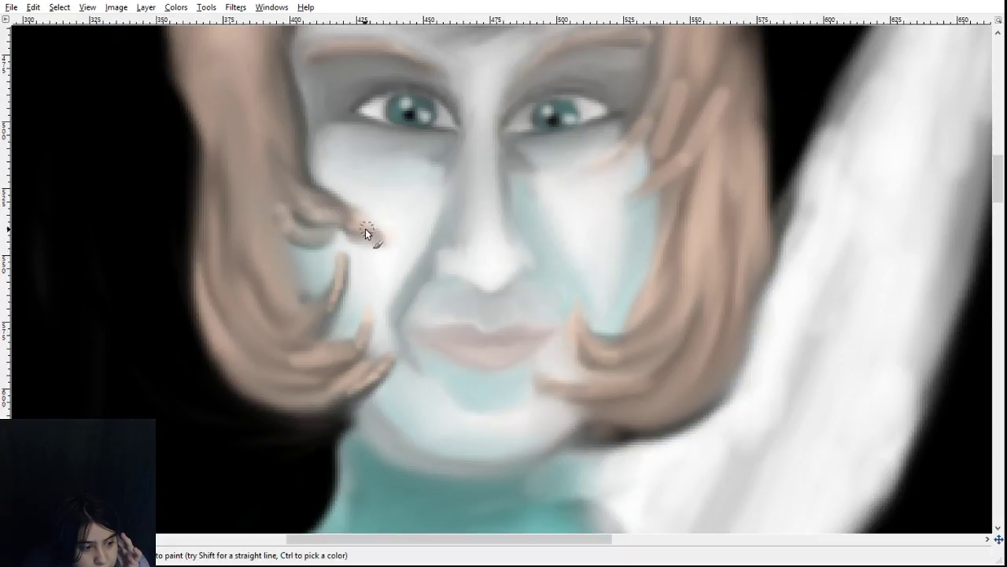
{"action": "mouse_move", "coordinate": [379, 238]}
{"action": "left_mouse_down"}
{"action": "mouse_move", "coordinate": [373, 295]}
{"action": "mouse_move", "coordinate": [374, 229]}
{"action": "mouse_move", "coordinate": [379, 269]}
{"action": "mouse_move", "coordinate": [364, 300]}
{"action": "mouse_move", "coordinate": [348, 224]}
{"action": "mouse_move", "coordinate": [407, 237]}
{"action": "mouse_move", "coordinate": [402, 276]}
{"action": "mouse_move", "coordinate": [384, 240]}
{"action": "left_mouse_up"}
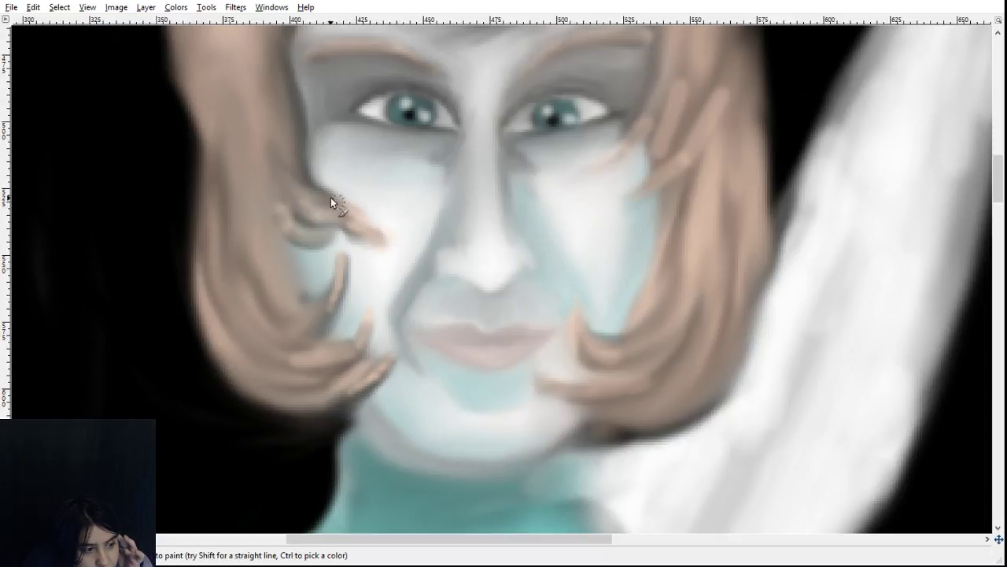
{"action": "left_click_drag", "start_coordinate": [331, 197], "coordinate": [353, 221]}
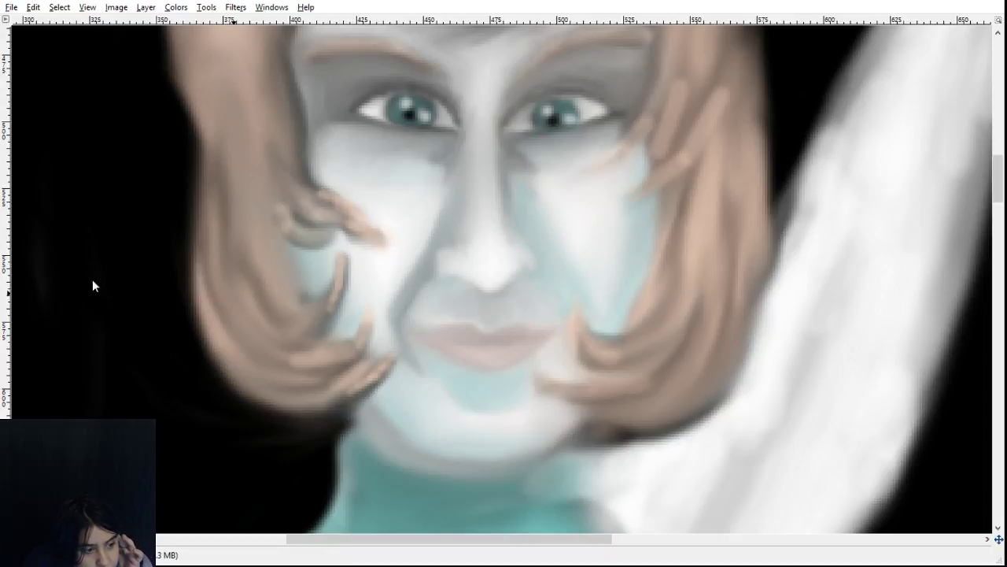
{"action": "left_click", "coordinate": [39, 178]}
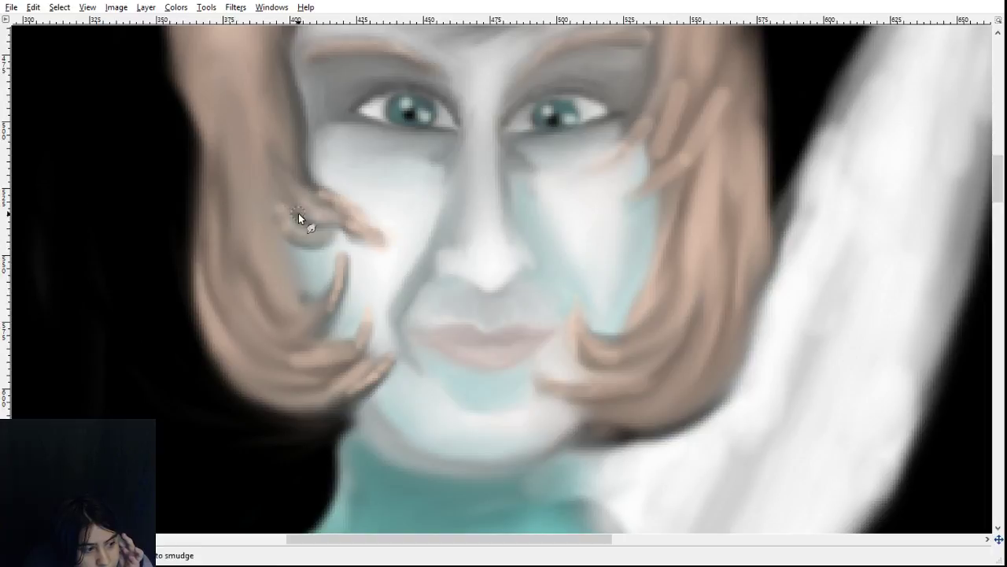
{"action": "mouse_move", "coordinate": [347, 207]}
{"action": "left_mouse_down"}
{"action": "mouse_move", "coordinate": [381, 241]}
{"action": "mouse_move", "coordinate": [373, 238]}
{"action": "mouse_move", "coordinate": [382, 261]}
{"action": "mouse_move", "coordinate": [347, 316]}
{"action": "mouse_move", "coordinate": [374, 227]}
{"action": "mouse_move", "coordinate": [347, 240]}
{"action": "mouse_move", "coordinate": [373, 246]}
{"action": "left_mouse_up"}
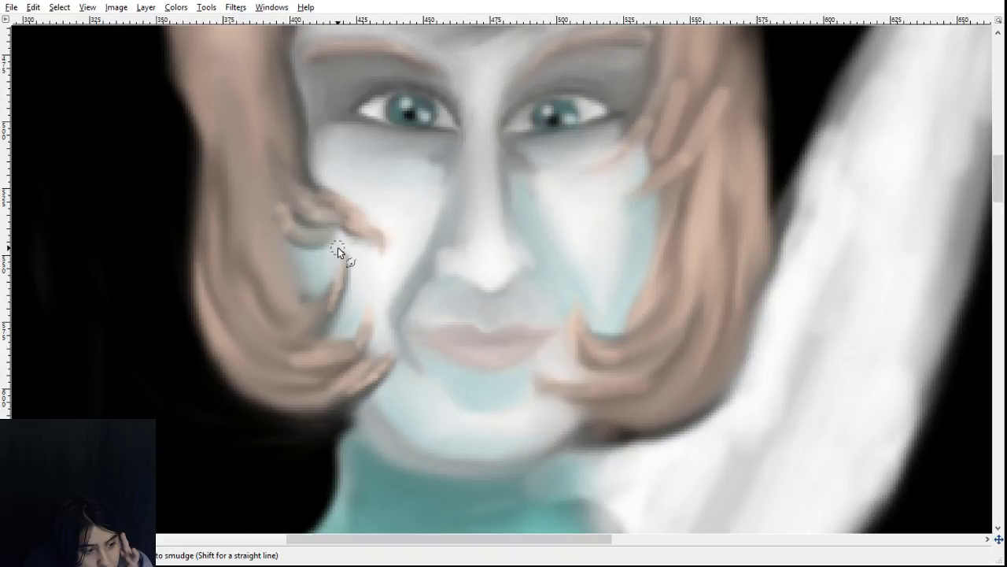
- Smudge the hair tips on the viewer's-left cheek into thin, soft strands, working between the lower curl and the mid-cheek
{"action": "mouse_move", "coordinate": [340, 249]}
{"action": "left_mouse_down"}
{"action": "mouse_move", "coordinate": [340, 291]}
{"action": "mouse_move", "coordinate": [349, 239]}
{"action": "left_mouse_up"}
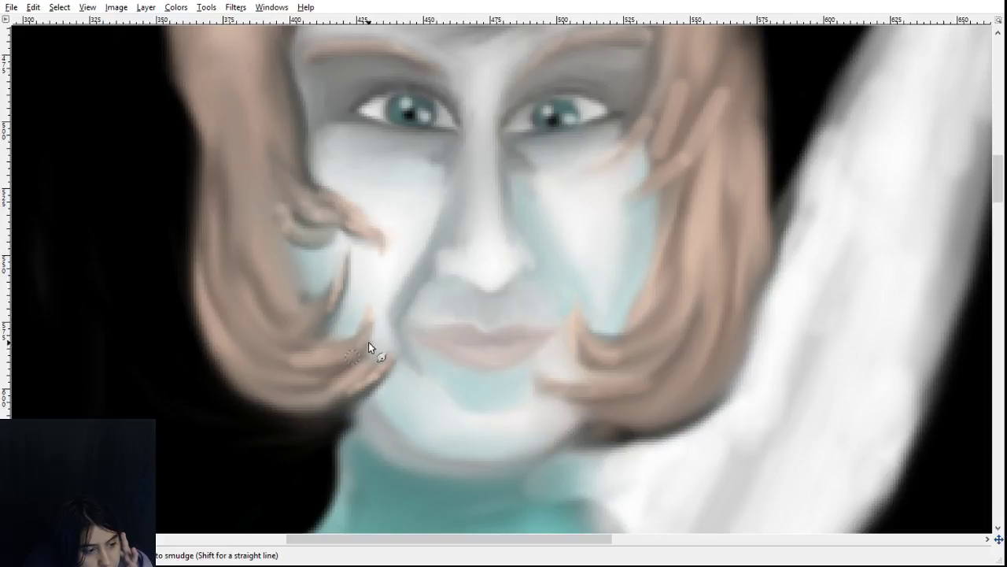
{"action": "mouse_move", "coordinate": [357, 350]}
{"action": "left_mouse_down"}
{"action": "mouse_move", "coordinate": [369, 281]}
{"action": "mouse_move", "coordinate": [362, 337]}
{"action": "mouse_move", "coordinate": [373, 316]}
{"action": "mouse_move", "coordinate": [369, 334]}
{"action": "mouse_move", "coordinate": [372, 325]}
{"action": "mouse_move", "coordinate": [356, 348]}
{"action": "mouse_move", "coordinate": [373, 296]}
{"action": "left_mouse_up"}
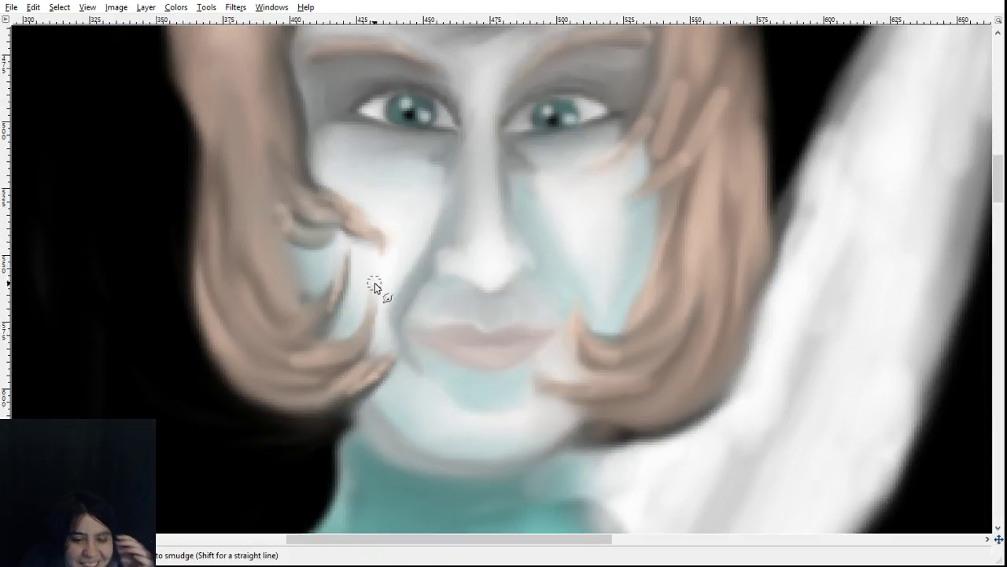
{"action": "mouse_move", "coordinate": [369, 280]}
{"action": "left_mouse_down"}
{"action": "mouse_move", "coordinate": [371, 333]}
{"action": "mouse_move", "coordinate": [373, 289]}
{"action": "mouse_move", "coordinate": [357, 337]}
{"action": "left_mouse_up"}
{"action": "left_click_drag", "start_coordinate": [364, 288], "coordinate": [357, 349]}
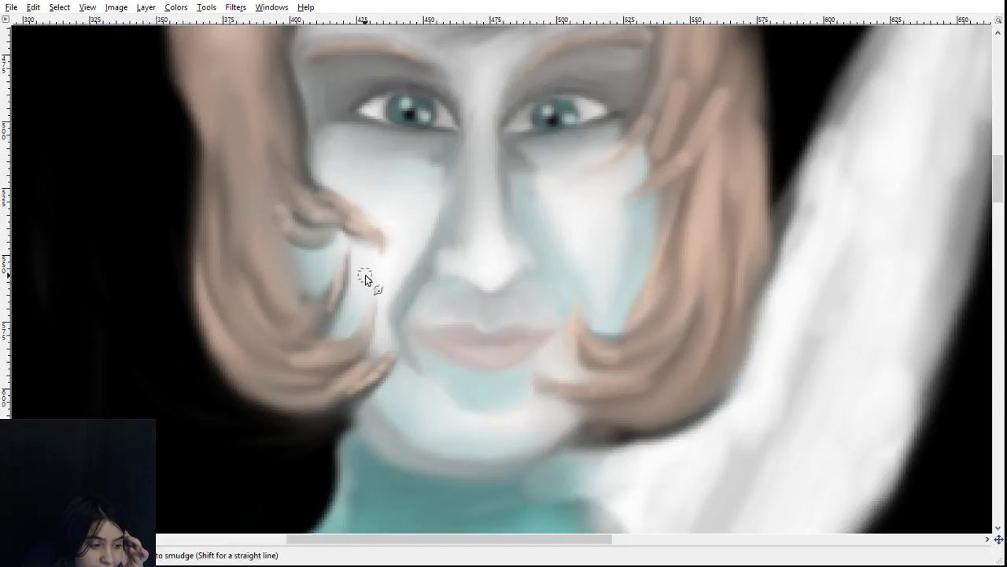
{"action": "left_click_drag", "start_coordinate": [365, 289], "coordinate": [358, 349]}
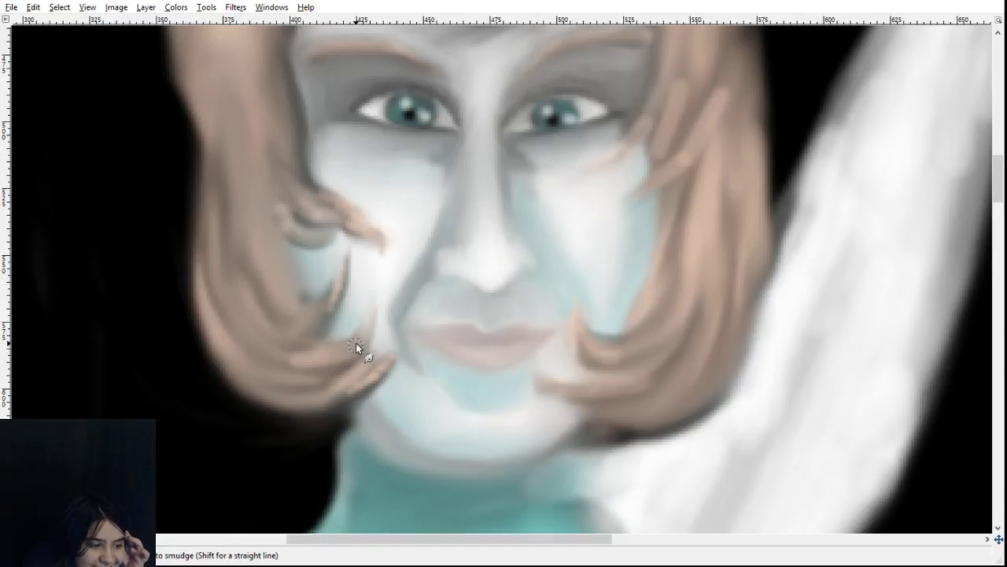
{"action": "left_click_drag", "start_coordinate": [355, 343], "coordinate": [358, 294]}
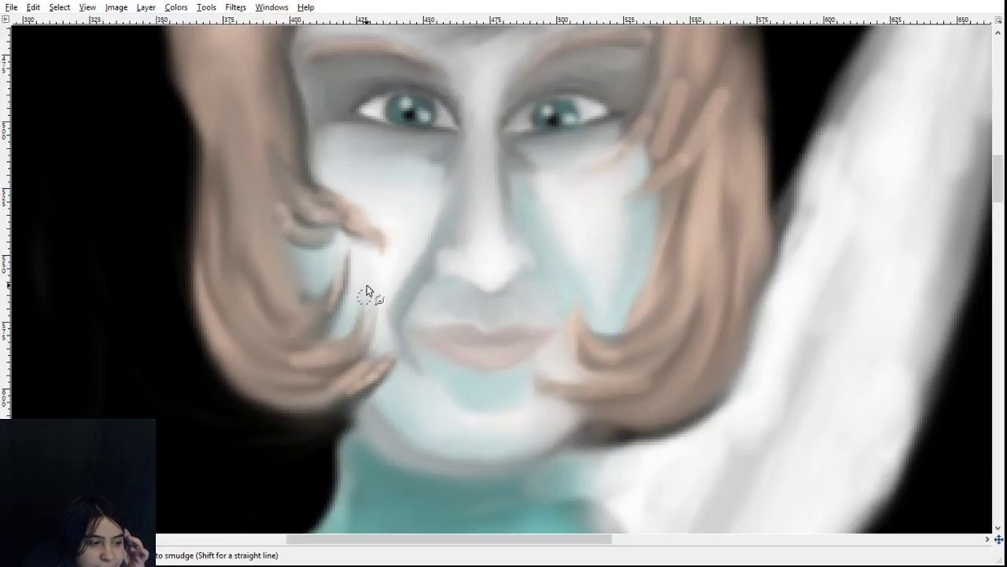
{"action": "left_click_drag", "start_coordinate": [364, 290], "coordinate": [364, 358]}
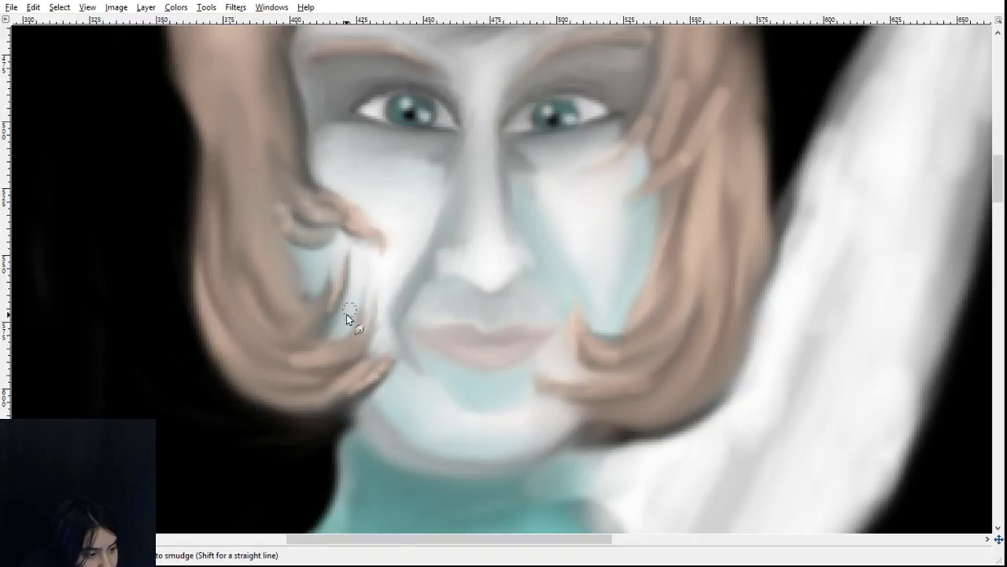
- Pull fine wispy strands out of the lower curls beside the mouth and blend the hair along the face edges
{"action": "left_click_drag", "start_coordinate": [345, 330], "coordinate": [366, 263]}
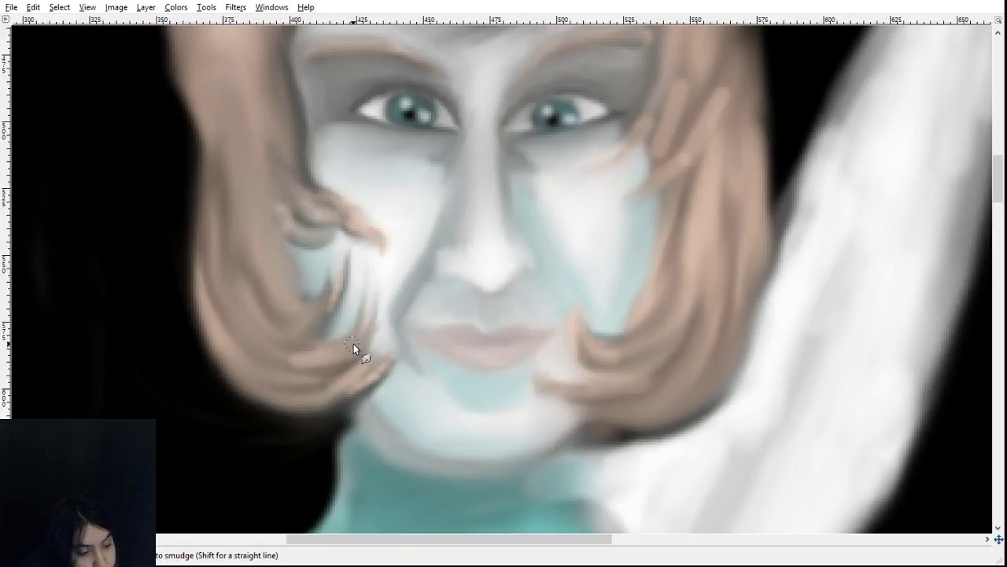
{"action": "mouse_move", "coordinate": [401, 337]}
{"action": "left_mouse_down"}
{"action": "mouse_move", "coordinate": [386, 394]}
{"action": "mouse_move", "coordinate": [378, 340]}
{"action": "left_mouse_up"}
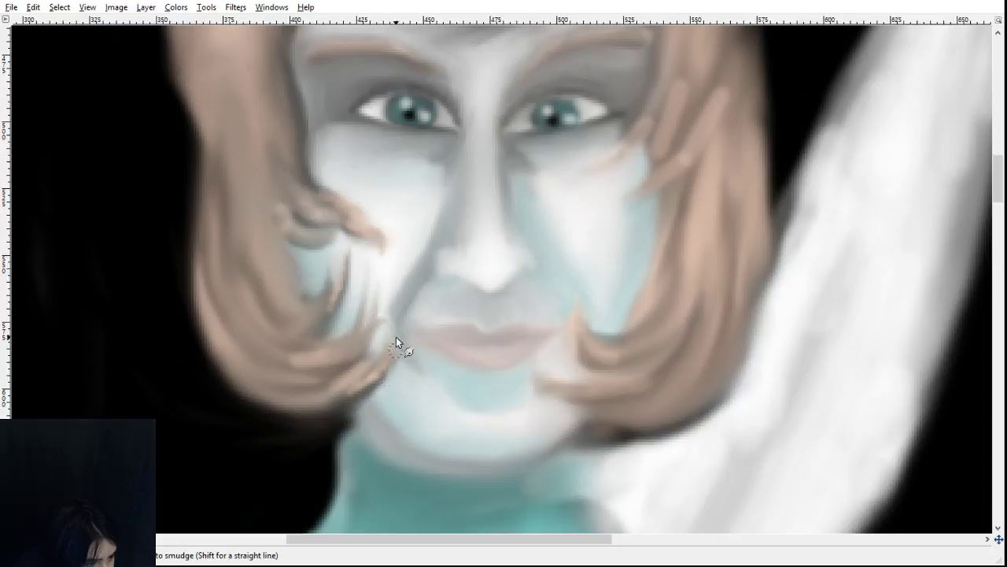
{"action": "left_click_drag", "start_coordinate": [374, 367], "coordinate": [392, 330]}
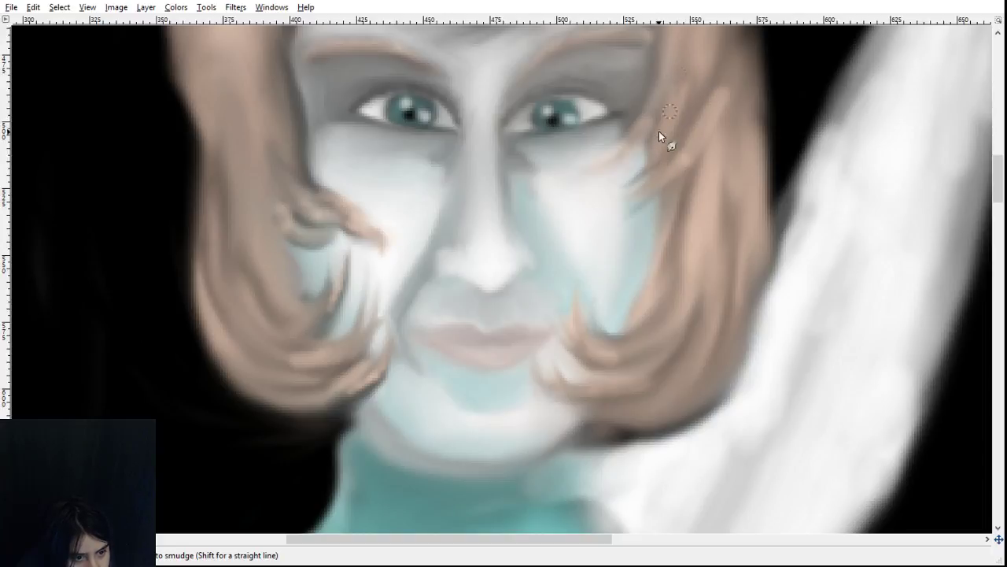
- Paint pale skin over the long strand tip on the viewer's-left cheek and over the hair edge below the eye
{"action": "scroll", "coordinate": [675, 188], "scroll_direction": "up", "scroll_amount": 3}
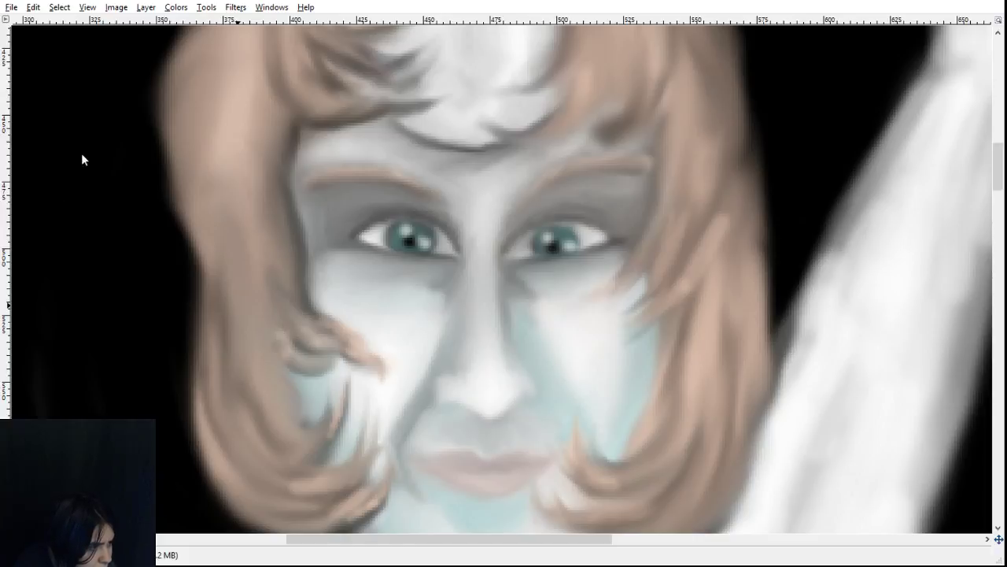
{"action": "left_click_drag", "start_coordinate": [380, 359], "coordinate": [381, 377]}
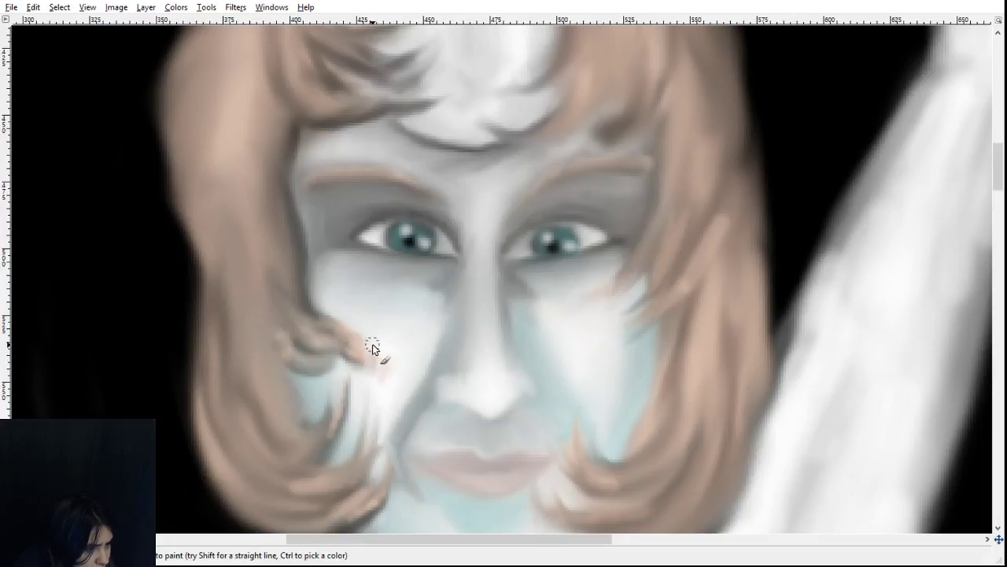
{"action": "mouse_move", "coordinate": [368, 346]}
{"action": "left_mouse_down"}
{"action": "mouse_move", "coordinate": [378, 365]}
{"action": "mouse_move", "coordinate": [361, 365]}
{"action": "left_mouse_up"}
{"action": "mouse_move", "coordinate": [340, 307]}
{"action": "left_mouse_down"}
{"action": "mouse_move", "coordinate": [347, 345]}
{"action": "mouse_move", "coordinate": [319, 310]}
{"action": "mouse_move", "coordinate": [344, 326]}
{"action": "mouse_move", "coordinate": [356, 354]}
{"action": "mouse_move", "coordinate": [372, 348]}
{"action": "mouse_move", "coordinate": [348, 344]}
{"action": "mouse_move", "coordinate": [338, 326]}
{"action": "mouse_move", "coordinate": [306, 312]}
{"action": "mouse_move", "coordinate": [312, 273]}
{"action": "mouse_move", "coordinate": [304, 294]}
{"action": "mouse_move", "coordinate": [314, 315]}
{"action": "mouse_move", "coordinate": [359, 362]}
{"action": "mouse_move", "coordinate": [388, 357]}
{"action": "mouse_move", "coordinate": [354, 351]}
{"action": "mouse_move", "coordinate": [340, 327]}
{"action": "mouse_move", "coordinate": [310, 313]}
{"action": "mouse_move", "coordinate": [311, 287]}
{"action": "left_mouse_up"}
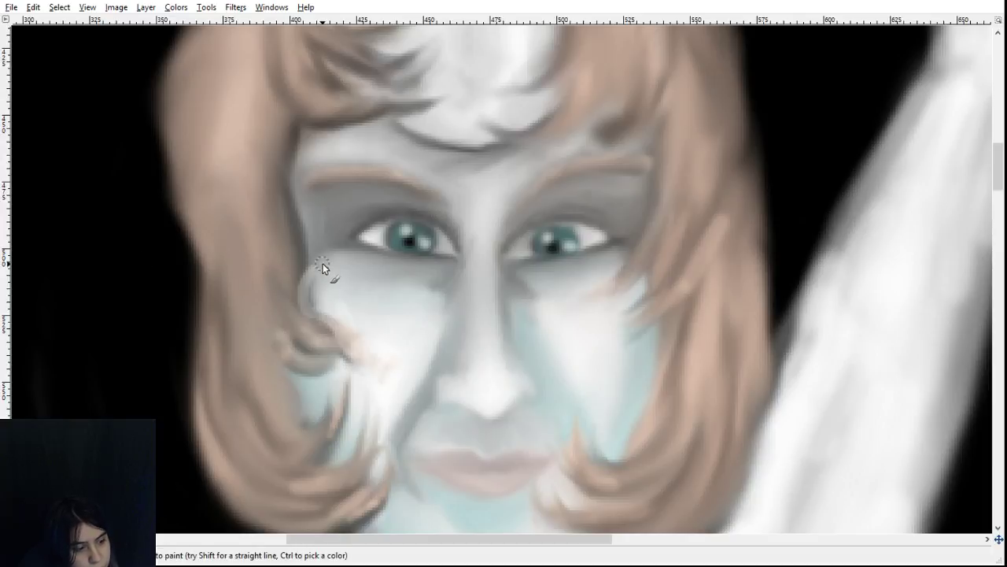
{"action": "left_click_drag", "start_coordinate": [318, 274], "coordinate": [315, 286]}
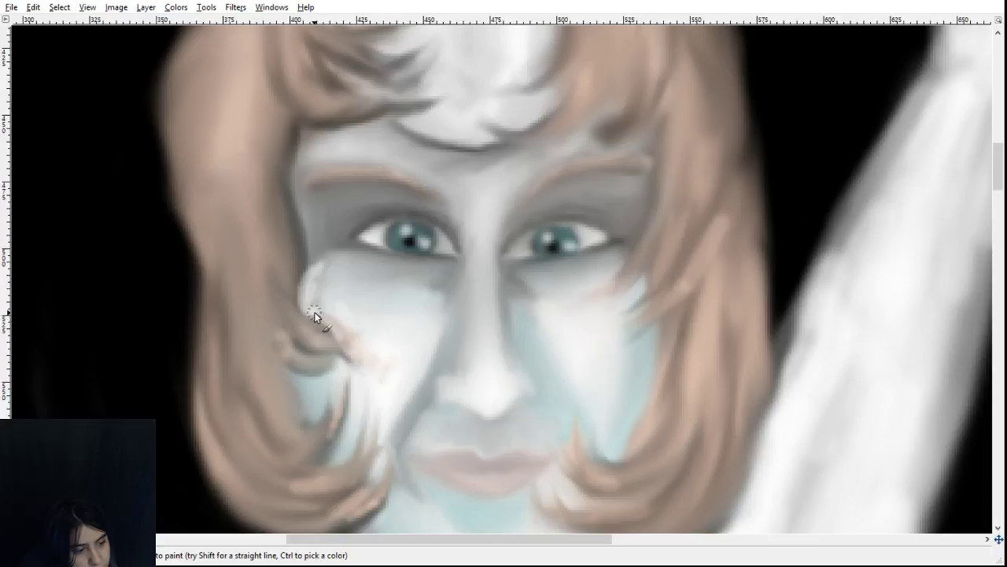
{"action": "left_click_drag", "start_coordinate": [313, 312], "coordinate": [365, 342]}
{"action": "mouse_move", "coordinate": [310, 310]}
{"action": "left_mouse_down"}
{"action": "mouse_move", "coordinate": [377, 363]}
{"action": "mouse_move", "coordinate": [357, 362]}
{"action": "mouse_move", "coordinate": [387, 360]}
{"action": "mouse_move", "coordinate": [383, 373]}
{"action": "mouse_move", "coordinate": [402, 358]}
{"action": "mouse_move", "coordinate": [375, 381]}
{"action": "mouse_move", "coordinate": [378, 344]}
{"action": "mouse_move", "coordinate": [352, 345]}
{"action": "left_mouse_up"}
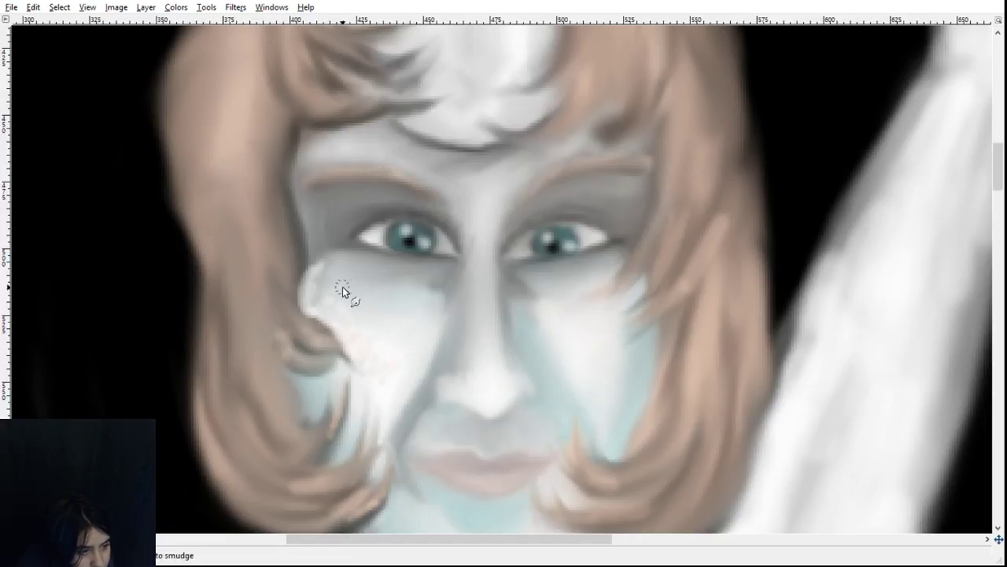
- Smudge the new pale paint into the viewer's-left cheek, using a larger brush below the eye
{"action": "mouse_move", "coordinate": [329, 261]}
{"action": "left_mouse_down"}
{"action": "mouse_move", "coordinate": [302, 287]}
{"action": "mouse_move", "coordinate": [315, 257]}
{"action": "mouse_move", "coordinate": [311, 292]}
{"action": "mouse_move", "coordinate": [324, 260]}
{"action": "mouse_move", "coordinate": [317, 293]}
{"action": "mouse_move", "coordinate": [311, 264]}
{"action": "mouse_move", "coordinate": [310, 313]}
{"action": "mouse_move", "coordinate": [341, 290]}
{"action": "left_mouse_up"}
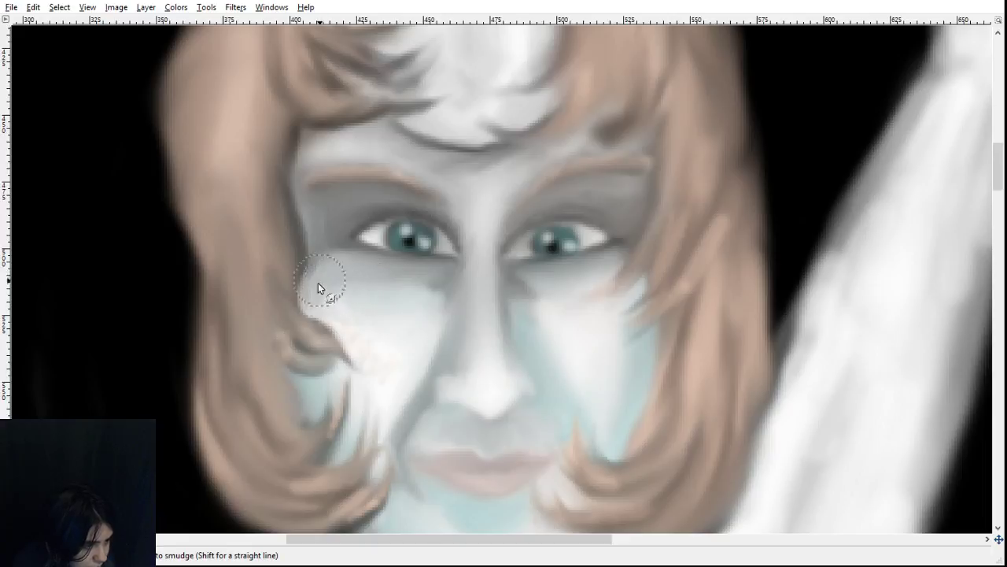
{"action": "mouse_move", "coordinate": [322, 277]}
{"action": "left_mouse_down"}
{"action": "mouse_move", "coordinate": [350, 279]}
{"action": "mouse_move", "coordinate": [351, 310]}
{"action": "mouse_move", "coordinate": [326, 297]}
{"action": "mouse_move", "coordinate": [381, 318]}
{"action": "mouse_move", "coordinate": [341, 301]}
{"action": "mouse_move", "coordinate": [372, 312]}
{"action": "mouse_move", "coordinate": [345, 303]}
{"action": "mouse_move", "coordinate": [322, 326]}
{"action": "mouse_move", "coordinate": [422, 377]}
{"action": "left_mouse_up"}
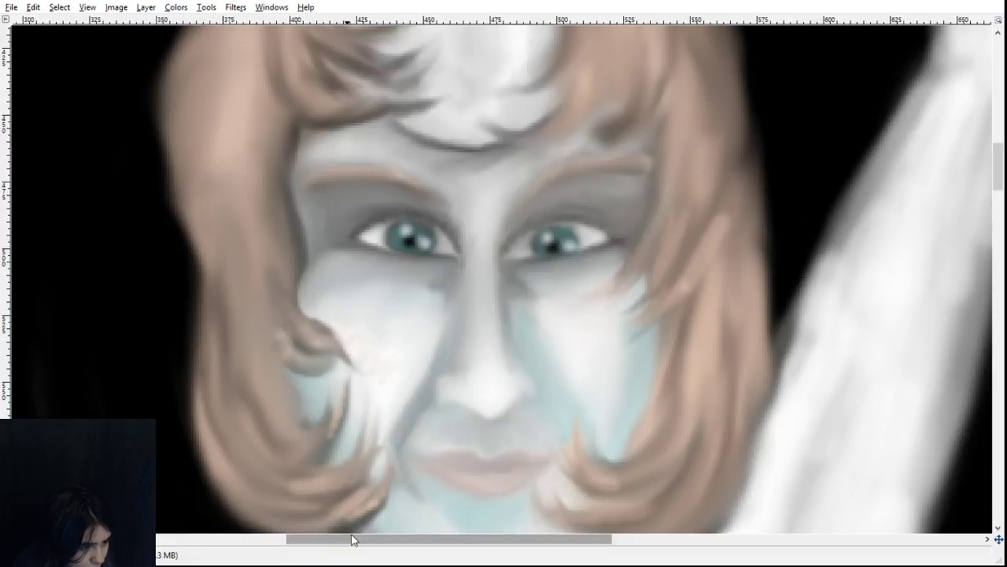
{"action": "mouse_move", "coordinate": [356, 339]}
{"action": "left_mouse_down"}
{"action": "mouse_move", "coordinate": [381, 355]}
{"action": "mouse_move", "coordinate": [387, 385]}
{"action": "mouse_move", "coordinate": [412, 340]}
{"action": "mouse_move", "coordinate": [392, 367]}
{"action": "mouse_move", "coordinate": [367, 307]}
{"action": "mouse_move", "coordinate": [392, 326]}
{"action": "left_mouse_up"}
- Paint light blue shading on the viewer's-left cheek beside the nose and smudge it down toward the mouth and hair strands
{"action": "scroll", "coordinate": [409, 337], "scroll_direction": "down", "scroll_amount": 5}
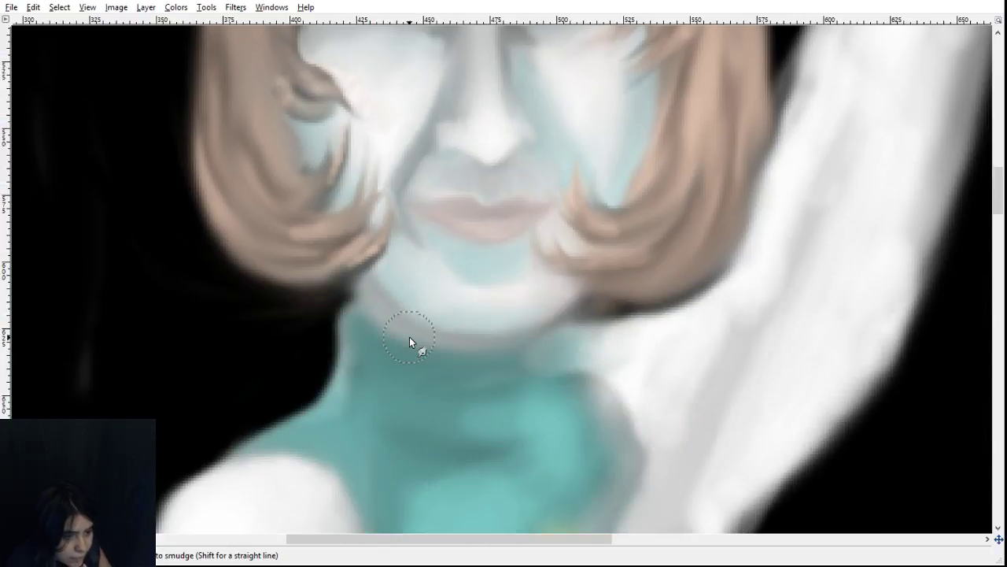
{"action": "scroll", "coordinate": [409, 337], "scroll_direction": "up", "scroll_amount": 3}
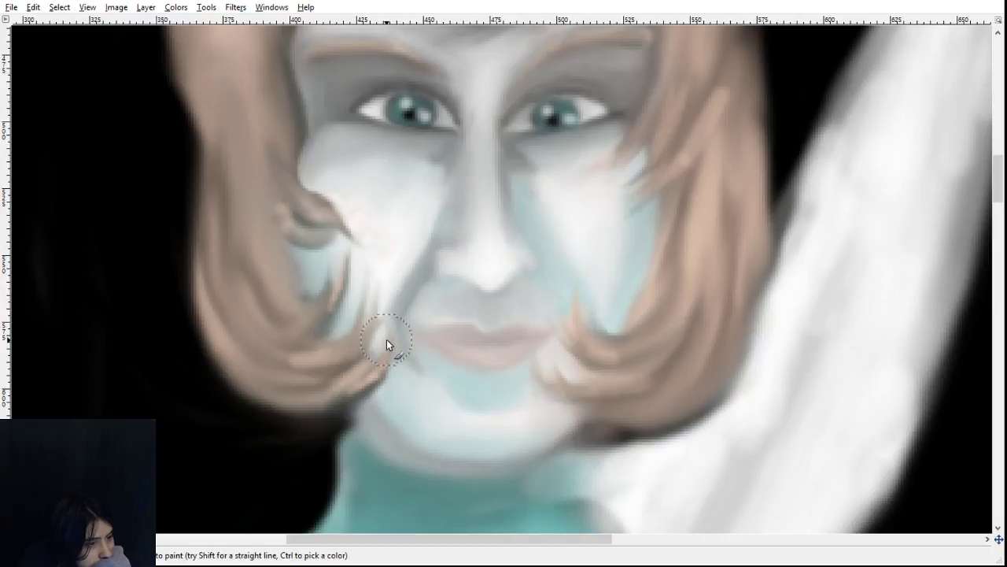
{"action": "mouse_move", "coordinate": [423, 270]}
{"action": "left_mouse_down"}
{"action": "mouse_move", "coordinate": [438, 203]}
{"action": "mouse_move", "coordinate": [417, 299]}
{"action": "mouse_move", "coordinate": [434, 196]}
{"action": "left_mouse_up"}
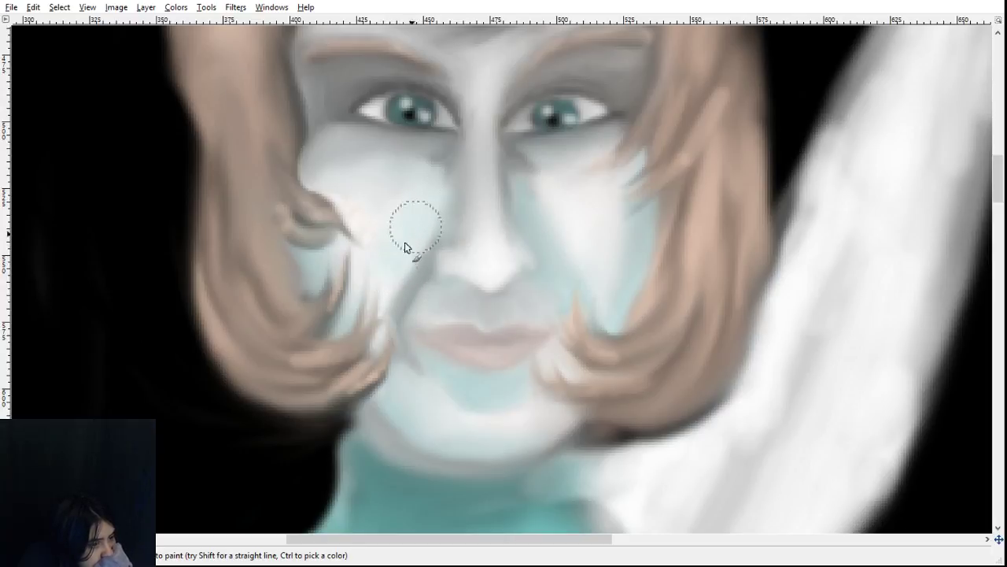
{"action": "key", "text": "s"}
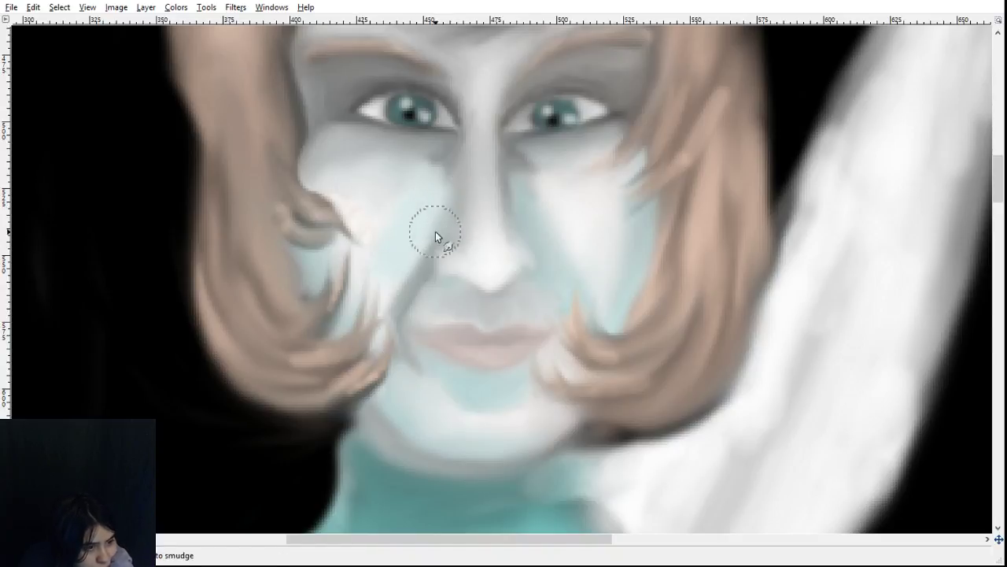
{"action": "mouse_move", "coordinate": [436, 232]}
{"action": "left_mouse_down"}
{"action": "mouse_move", "coordinate": [460, 182]}
{"action": "mouse_move", "coordinate": [440, 217]}
{"action": "mouse_move", "coordinate": [453, 193]}
{"action": "mouse_move", "coordinate": [430, 206]}
{"action": "mouse_move", "coordinate": [414, 256]}
{"action": "mouse_move", "coordinate": [456, 182]}
{"action": "mouse_move", "coordinate": [404, 231]}
{"action": "mouse_move", "coordinate": [422, 202]}
{"action": "mouse_move", "coordinate": [400, 178]}
{"action": "mouse_move", "coordinate": [409, 182]}
{"action": "mouse_move", "coordinate": [395, 207]}
{"action": "mouse_move", "coordinate": [386, 186]}
{"action": "mouse_move", "coordinate": [380, 229]}
{"action": "mouse_move", "coordinate": [387, 186]}
{"action": "mouse_move", "coordinate": [379, 200]}
{"action": "mouse_move", "coordinate": [345, 183]}
{"action": "mouse_move", "coordinate": [409, 190]}
{"action": "mouse_move", "coordinate": [388, 221]}
{"action": "left_mouse_up"}
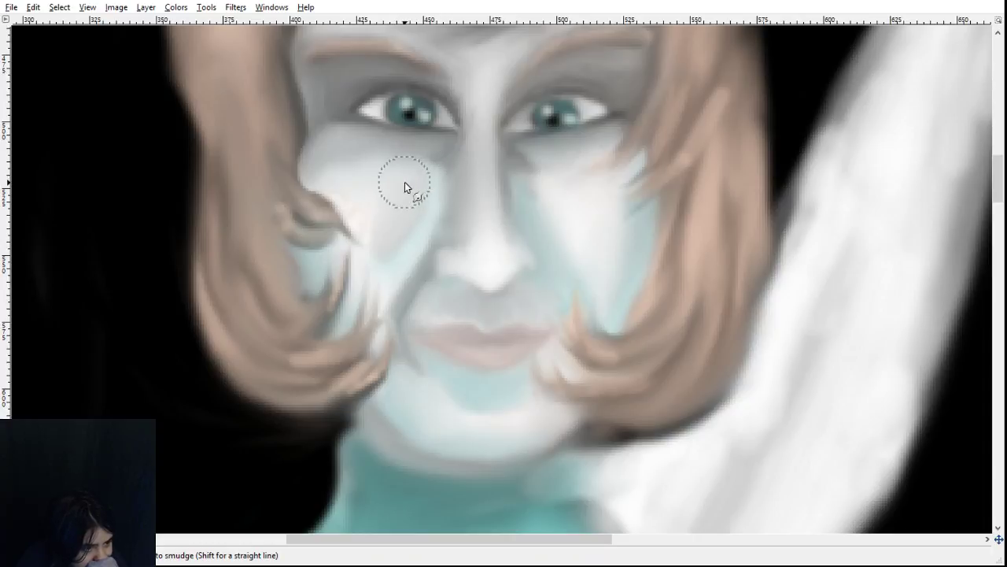
{"action": "mouse_move", "coordinate": [426, 196]}
{"action": "left_mouse_down"}
{"action": "mouse_move", "coordinate": [420, 230]}
{"action": "mouse_move", "coordinate": [368, 315]}
{"action": "left_mouse_up"}
{"action": "left_click_drag", "start_coordinate": [427, 197], "coordinate": [378, 313]}
{"action": "left_click_drag", "start_coordinate": [425, 203], "coordinate": [381, 315]}
{"action": "left_click_drag", "start_coordinate": [425, 211], "coordinate": [386, 320]}
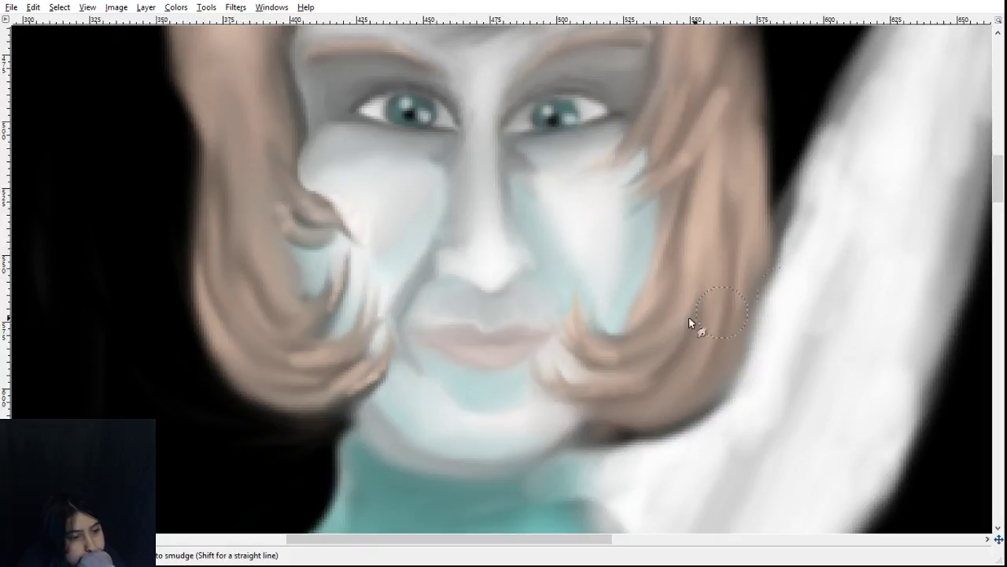
{"action": "left_click_drag", "start_coordinate": [371, 263], "coordinate": [398, 310]}
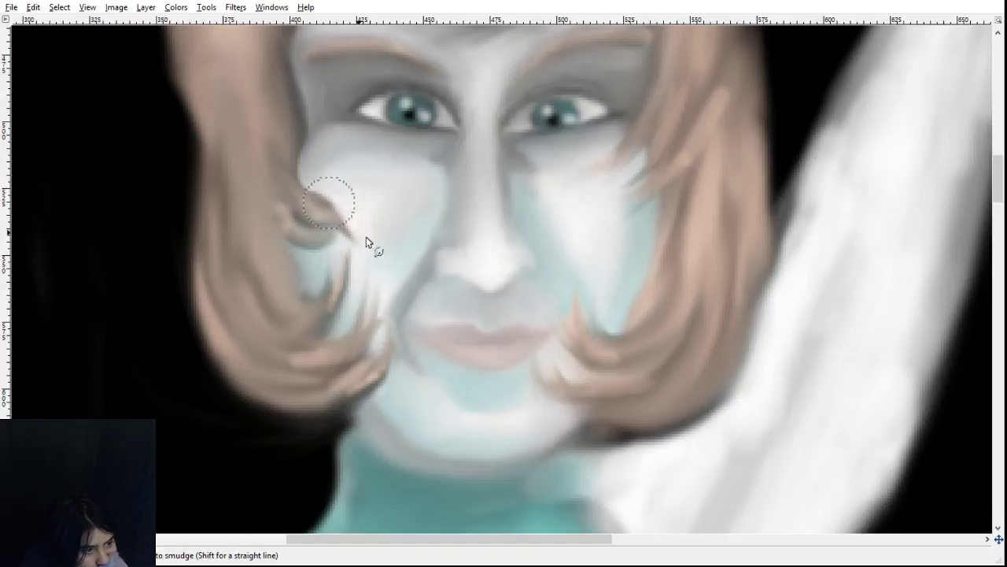
- Paint pale blue and grey shading over the white forehead and along its lower edge above the brows
{"action": "scroll", "coordinate": [404, 197], "scroll_direction": "up", "scroll_amount": 3}
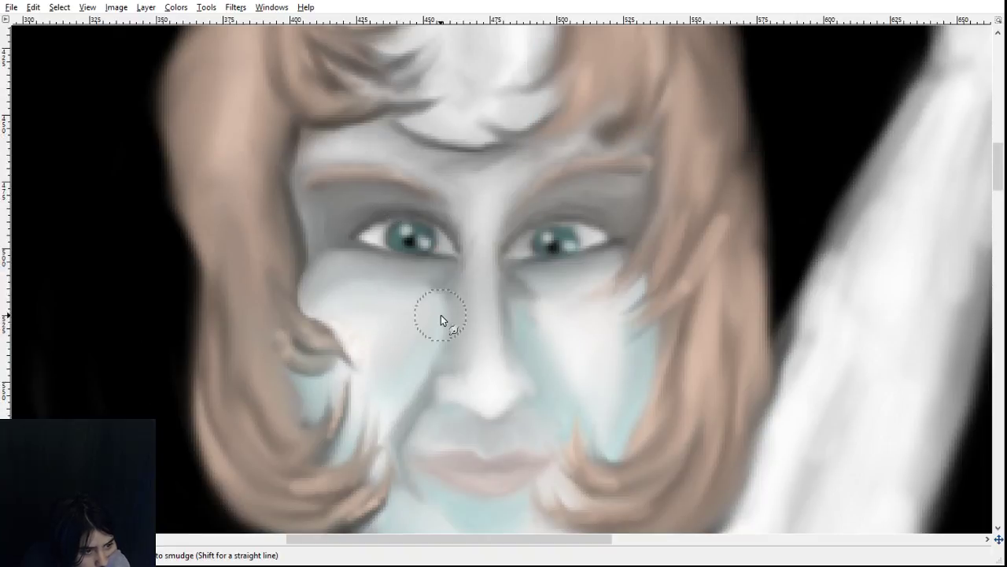
{"action": "scroll", "coordinate": [556, 358], "scroll_direction": "up", "scroll_amount": 6}
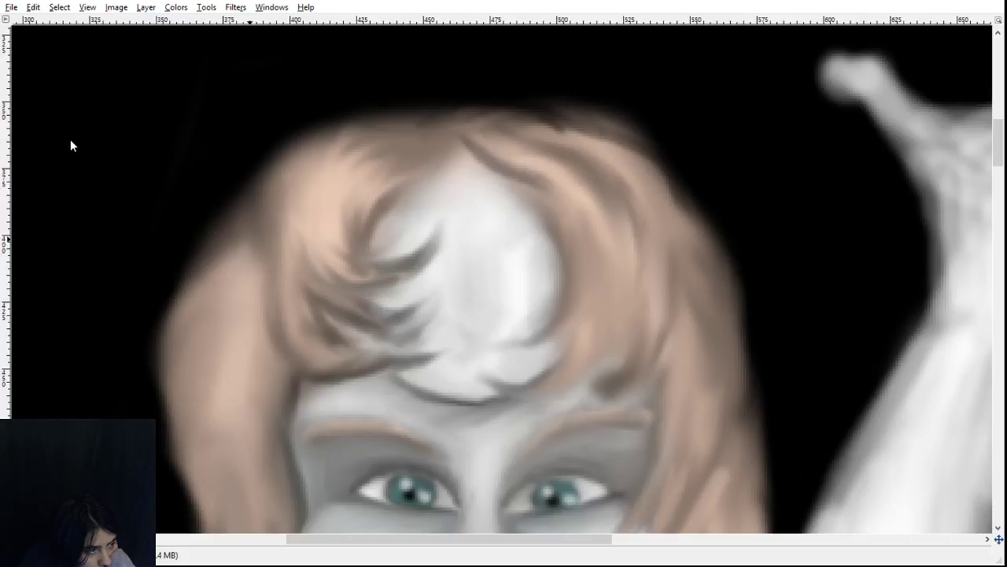
{"action": "mouse_move", "coordinate": [530, 236]}
{"action": "left_mouse_down"}
{"action": "mouse_move", "coordinate": [532, 272]}
{"action": "mouse_move", "coordinate": [540, 264]}
{"action": "mouse_move", "coordinate": [525, 278]}
{"action": "mouse_move", "coordinate": [520, 269]}
{"action": "mouse_move", "coordinate": [512, 308]}
{"action": "mouse_move", "coordinate": [401, 394]}
{"action": "mouse_move", "coordinate": [405, 340]}
{"action": "mouse_move", "coordinate": [461, 317]}
{"action": "mouse_move", "coordinate": [452, 292]}
{"action": "mouse_move", "coordinate": [461, 338]}
{"action": "mouse_move", "coordinate": [459, 326]}
{"action": "mouse_move", "coordinate": [446, 416]}
{"action": "left_mouse_up"}
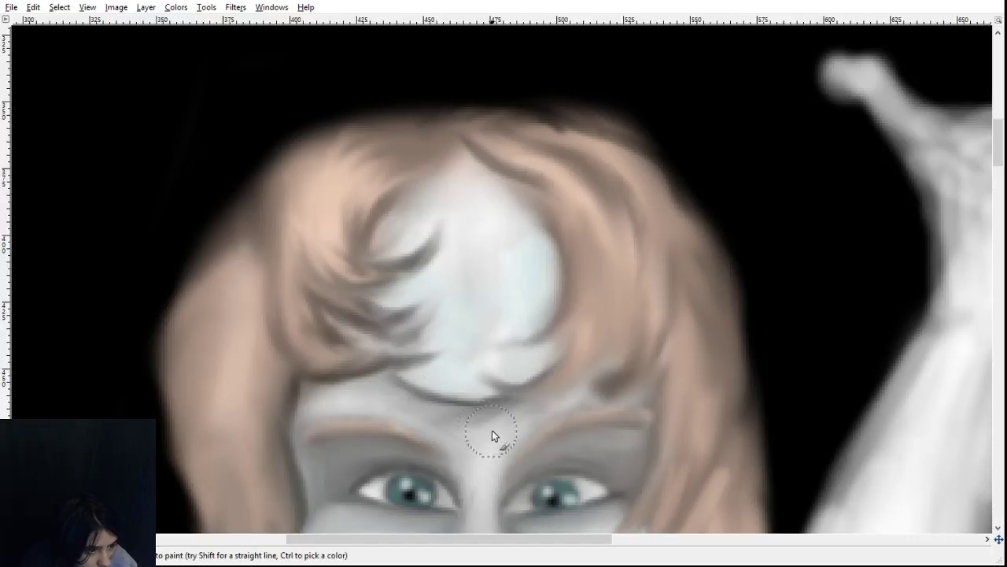
{"action": "left_click_drag", "start_coordinate": [538, 371], "coordinate": [536, 368]}
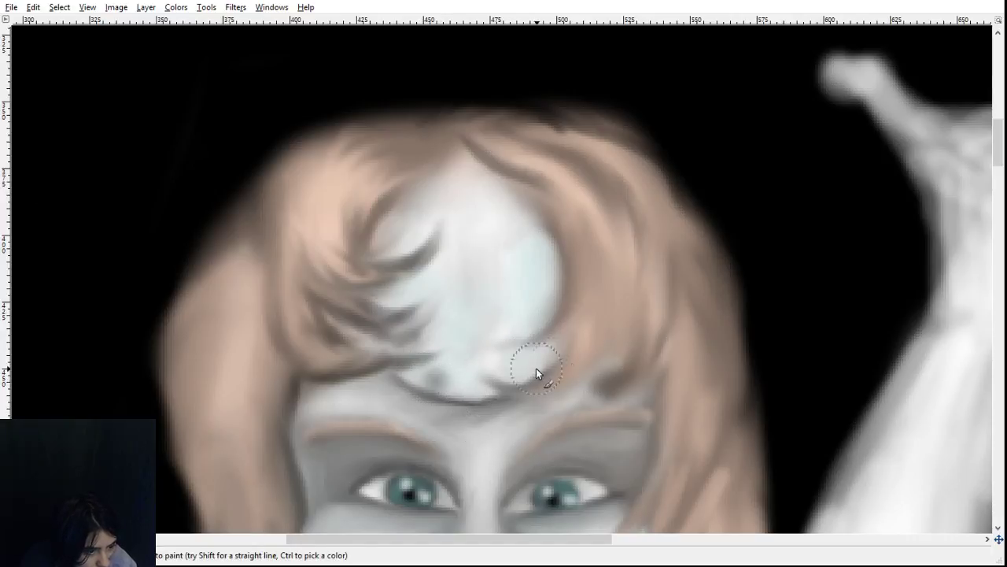
{"action": "mouse_move", "coordinate": [462, 389]}
{"action": "left_mouse_down"}
{"action": "mouse_move", "coordinate": [403, 372]}
{"action": "mouse_move", "coordinate": [426, 385]}
{"action": "mouse_move", "coordinate": [548, 388]}
{"action": "mouse_move", "coordinate": [551, 364]}
{"action": "mouse_move", "coordinate": [515, 373]}
{"action": "mouse_move", "coordinate": [548, 358]}
{"action": "mouse_move", "coordinate": [510, 375]}
{"action": "mouse_move", "coordinate": [489, 370]}
{"action": "mouse_move", "coordinate": [493, 389]}
{"action": "mouse_move", "coordinate": [481, 389]}
{"action": "mouse_move", "coordinate": [499, 390]}
{"action": "mouse_move", "coordinate": [480, 397]}
{"action": "mouse_move", "coordinate": [566, 374]}
{"action": "mouse_move", "coordinate": [552, 360]}
{"action": "mouse_move", "coordinate": [527, 370]}
{"action": "mouse_move", "coordinate": [557, 352]}
{"action": "mouse_move", "coordinate": [532, 364]}
{"action": "mouse_move", "coordinate": [455, 360]}
{"action": "mouse_move", "coordinate": [512, 355]}
{"action": "mouse_move", "coordinate": [456, 379]}
{"action": "mouse_move", "coordinate": [510, 376]}
{"action": "mouse_move", "coordinate": [499, 391]}
{"action": "mouse_move", "coordinate": [510, 402]}
{"action": "mouse_move", "coordinate": [510, 393]}
{"action": "mouse_move", "coordinate": [462, 468]}
{"action": "mouse_move", "coordinate": [485, 366]}
{"action": "mouse_move", "coordinate": [450, 357]}
{"action": "mouse_move", "coordinate": [433, 367]}
{"action": "mouse_move", "coordinate": [483, 373]}
{"action": "left_mouse_up"}
- Smudge the forehead shading smooth and blend its edges into the surrounding hair strands
{"action": "left_click", "coordinate": [36, 175]}
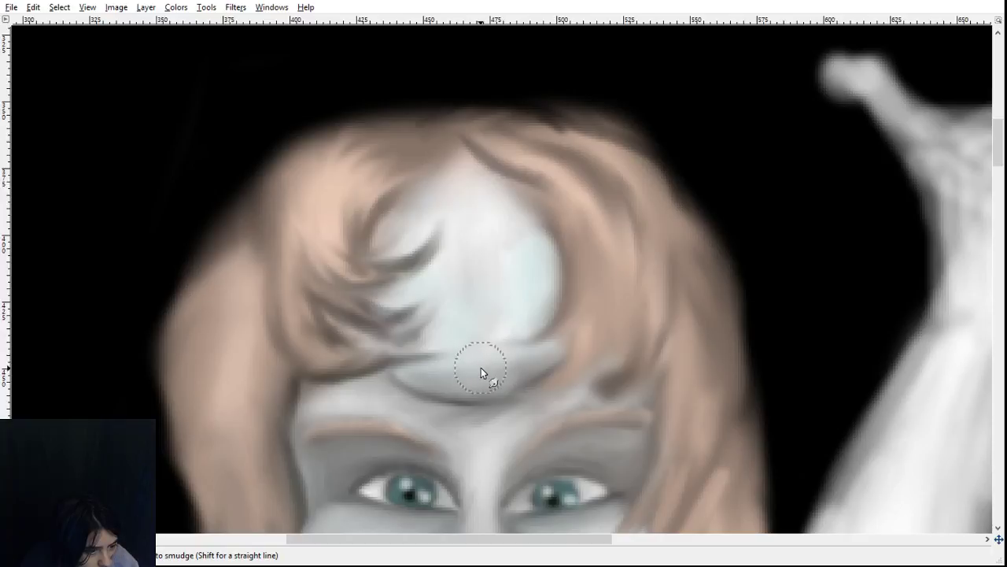
{"action": "mouse_move", "coordinate": [475, 423]}
{"action": "left_mouse_down"}
{"action": "mouse_move", "coordinate": [471, 372]}
{"action": "mouse_move", "coordinate": [426, 349]}
{"action": "mouse_move", "coordinate": [416, 357]}
{"action": "mouse_move", "coordinate": [429, 384]}
{"action": "mouse_move", "coordinate": [417, 377]}
{"action": "mouse_move", "coordinate": [425, 418]}
{"action": "left_mouse_up"}
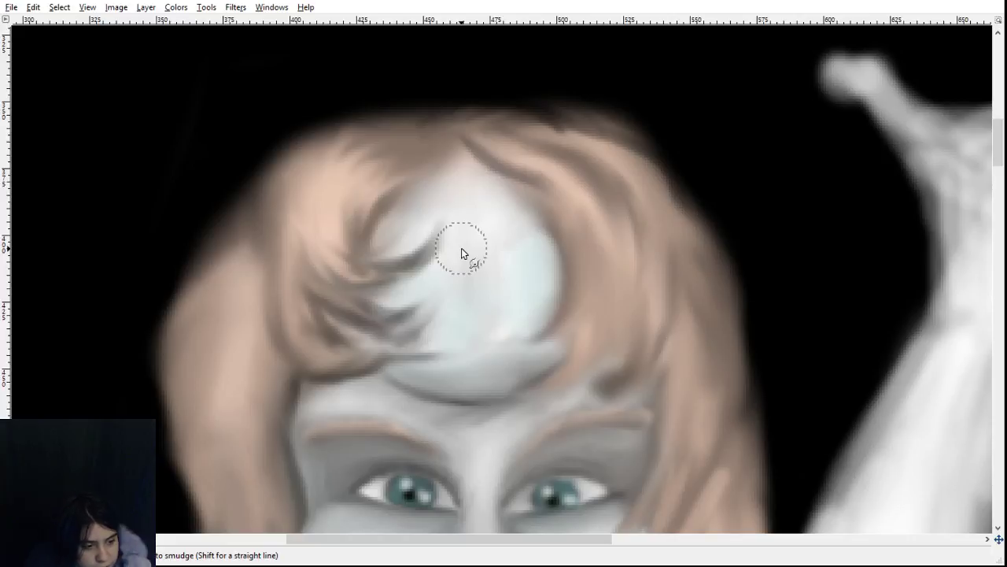
{"action": "mouse_move", "coordinate": [462, 248]}
{"action": "left_mouse_down"}
{"action": "mouse_move", "coordinate": [486, 251]}
{"action": "mouse_move", "coordinate": [440, 247]}
{"action": "mouse_move", "coordinate": [447, 211]}
{"action": "mouse_move", "coordinate": [485, 331]}
{"action": "mouse_move", "coordinate": [513, 272]}
{"action": "left_mouse_up"}
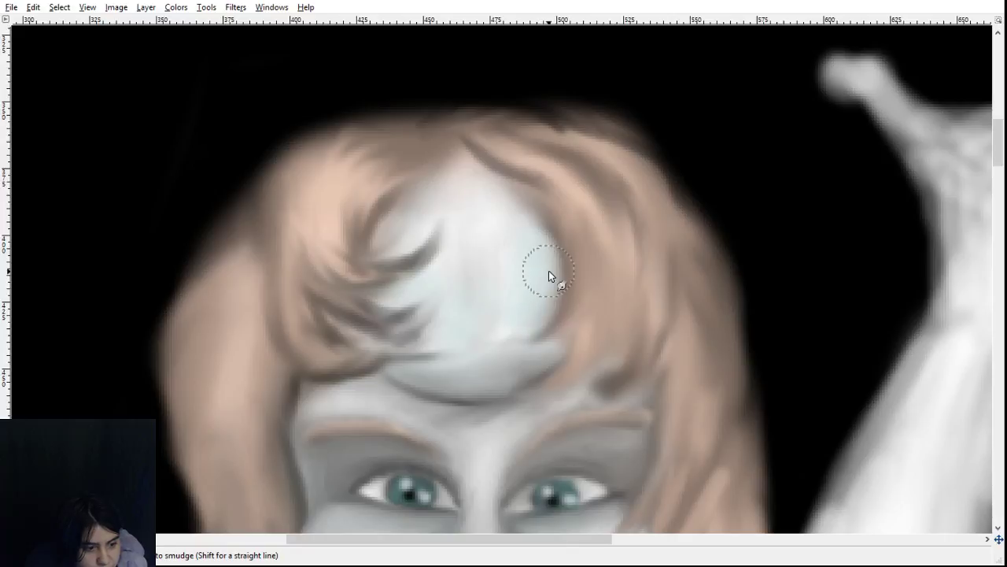
{"action": "mouse_move", "coordinate": [516, 319]}
{"action": "left_mouse_down"}
{"action": "mouse_move", "coordinate": [496, 345]}
{"action": "mouse_move", "coordinate": [526, 348]}
{"action": "mouse_move", "coordinate": [465, 359]}
{"action": "left_mouse_up"}
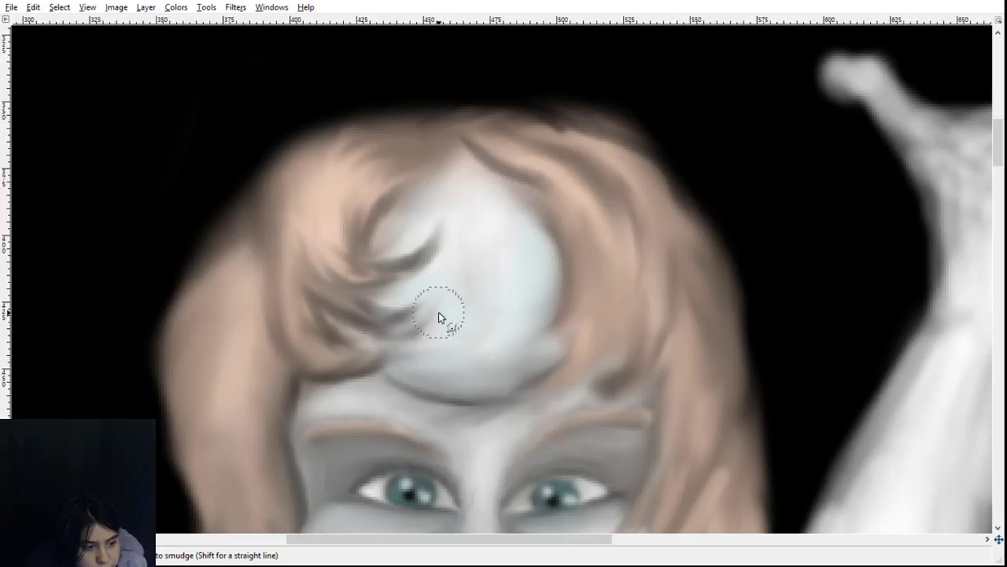
{"action": "mouse_move", "coordinate": [398, 322]}
{"action": "left_mouse_down"}
{"action": "mouse_move", "coordinate": [462, 303]}
{"action": "mouse_move", "coordinate": [433, 263]}
{"action": "mouse_move", "coordinate": [436, 228]}
{"action": "mouse_move", "coordinate": [420, 218]}
{"action": "mouse_move", "coordinate": [438, 225]}
{"action": "mouse_move", "coordinate": [395, 225]}
{"action": "mouse_move", "coordinate": [432, 218]}
{"action": "mouse_move", "coordinate": [372, 249]}
{"action": "mouse_move", "coordinate": [428, 186]}
{"action": "mouse_move", "coordinate": [401, 229]}
{"action": "mouse_move", "coordinate": [394, 194]}
{"action": "mouse_move", "coordinate": [432, 206]}
{"action": "mouse_move", "coordinate": [439, 183]}
{"action": "mouse_move", "coordinate": [378, 234]}
{"action": "mouse_move", "coordinate": [385, 247]}
{"action": "mouse_move", "coordinate": [373, 223]}
{"action": "mouse_move", "coordinate": [383, 241]}
{"action": "mouse_move", "coordinate": [381, 220]}
{"action": "mouse_move", "coordinate": [447, 172]}
{"action": "mouse_move", "coordinate": [411, 210]}
{"action": "mouse_move", "coordinate": [458, 152]}
{"action": "mouse_move", "coordinate": [437, 200]}
{"action": "mouse_move", "coordinate": [460, 143]}
{"action": "mouse_move", "coordinate": [440, 226]}
{"action": "mouse_move", "coordinate": [415, 218]}
{"action": "left_mouse_up"}
{"action": "mouse_move", "coordinate": [454, 188]}
{"action": "left_mouse_down"}
{"action": "mouse_move", "coordinate": [469, 165]}
{"action": "mouse_move", "coordinate": [530, 217]}
{"action": "mouse_move", "coordinate": [482, 195]}
{"action": "mouse_move", "coordinate": [521, 203]}
{"action": "mouse_move", "coordinate": [533, 241]}
{"action": "mouse_move", "coordinate": [496, 189]}
{"action": "mouse_move", "coordinate": [546, 218]}
{"action": "mouse_move", "coordinate": [452, 177]}
{"action": "mouse_move", "coordinate": [537, 208]}
{"action": "left_mouse_up"}
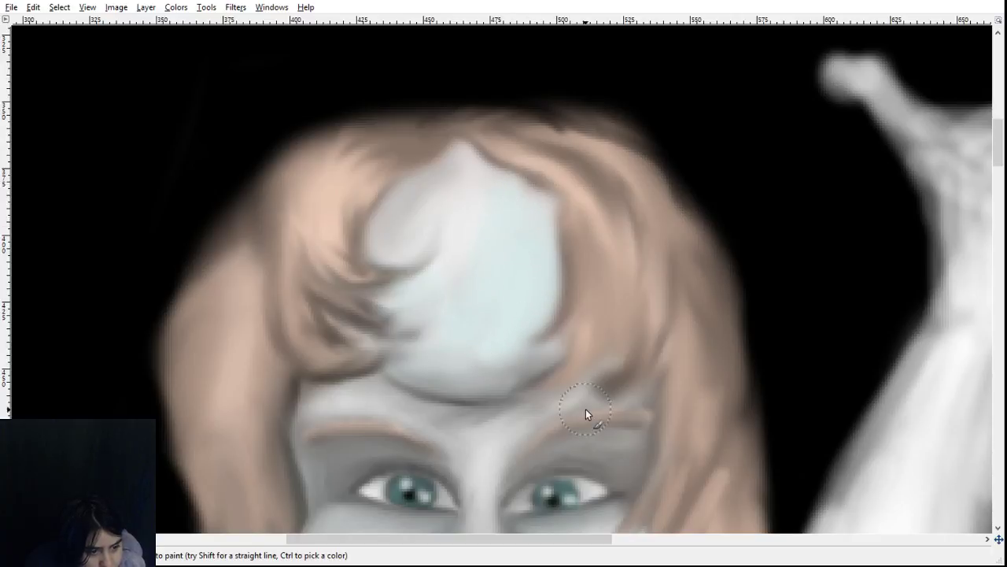
{"action": "scroll", "coordinate": [586, 405], "scroll_direction": "up", "scroll_amount": 3}
{"action": "scroll", "coordinate": [591, 385], "scroll_direction": "up", "scroll_amount": 3, "text": "ctrl"}
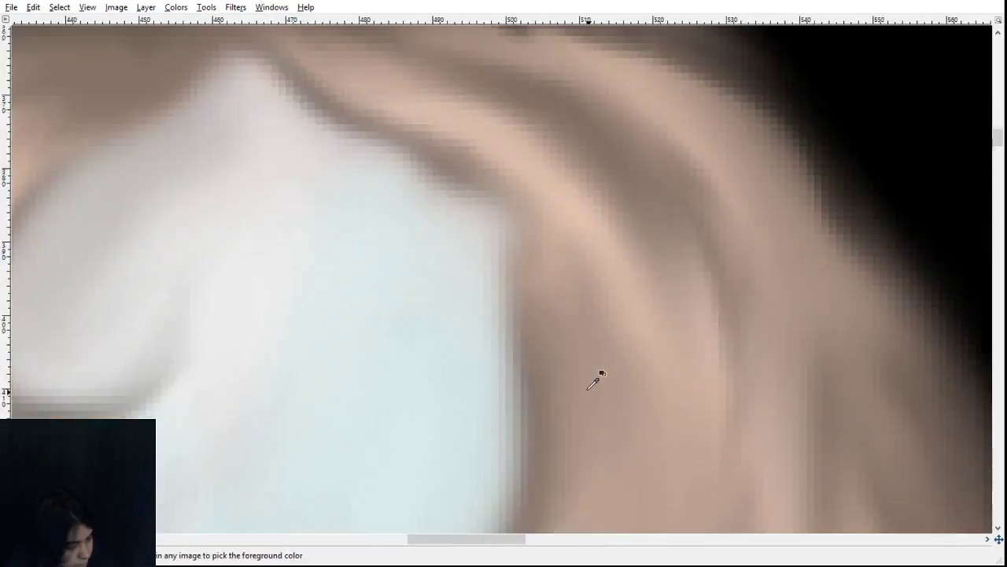
{"action": "scroll", "coordinate": [591, 390], "scroll_direction": "down", "scroll_amount": 3, "text": "ctrl"}
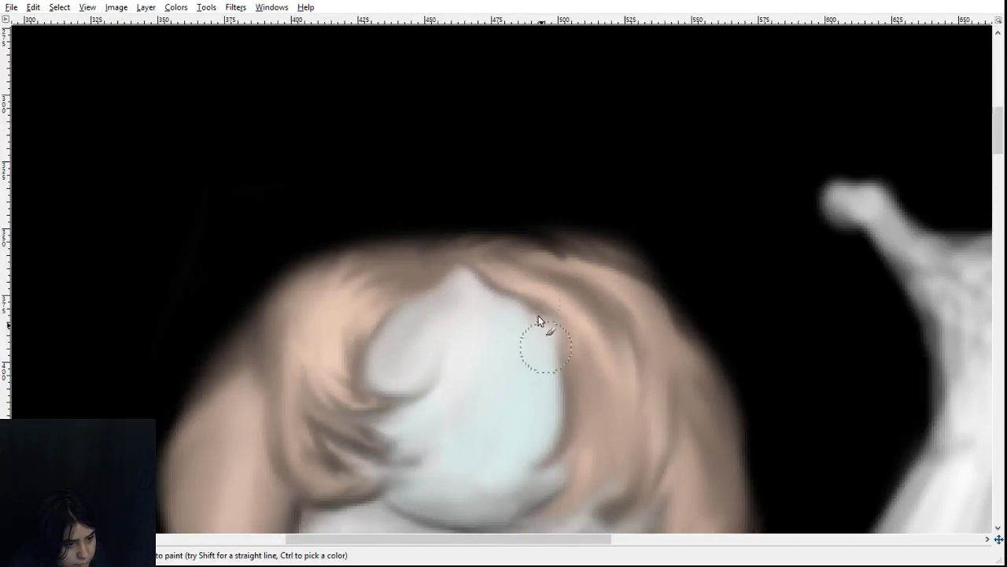
{"action": "scroll", "coordinate": [533, 293], "scroll_direction": "up", "scroll_amount": 10}
{"action": "scroll", "coordinate": [330, 245], "scroll_direction": "down", "scroll_amount": 10}
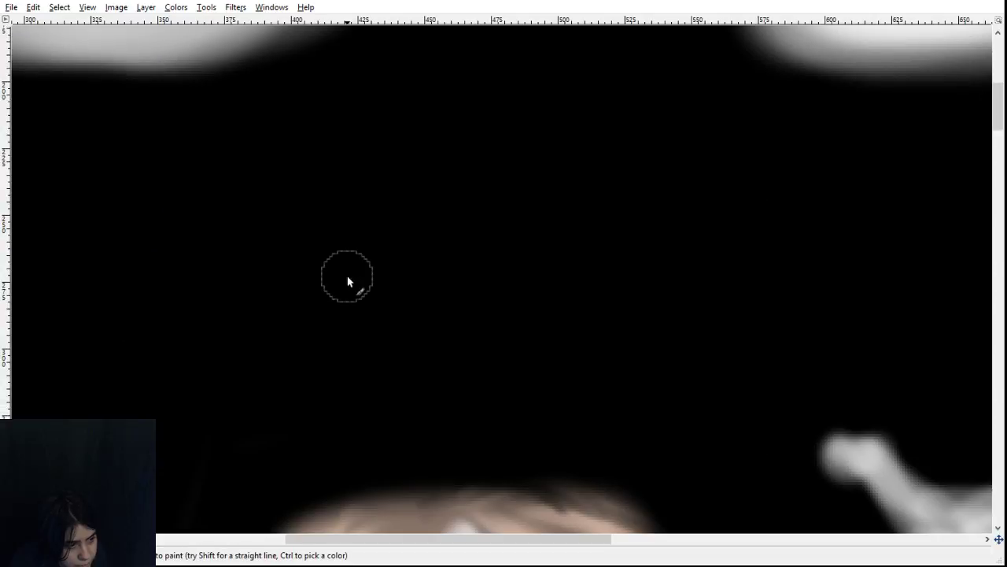
- Paint pale blue over the top of the forehead oval and smudge dark shading along its upper viewer's-left edge
{"action": "scroll", "coordinate": [446, 297], "scroll_direction": "up", "scroll_amount": 5}
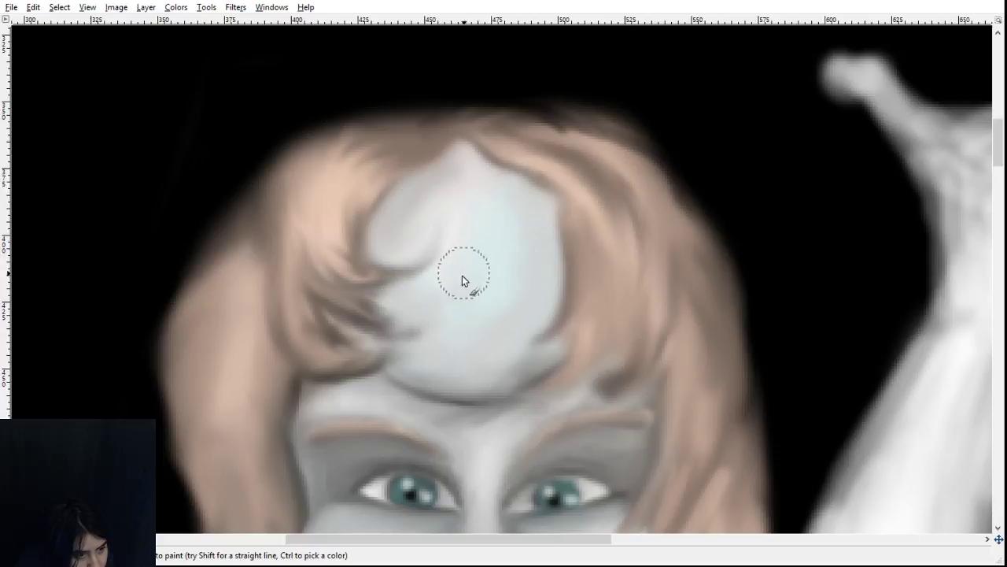
{"action": "mouse_move", "coordinate": [461, 190]}
{"action": "left_mouse_down"}
{"action": "mouse_move", "coordinate": [444, 174]}
{"action": "mouse_move", "coordinate": [457, 185]}
{"action": "left_mouse_up"}
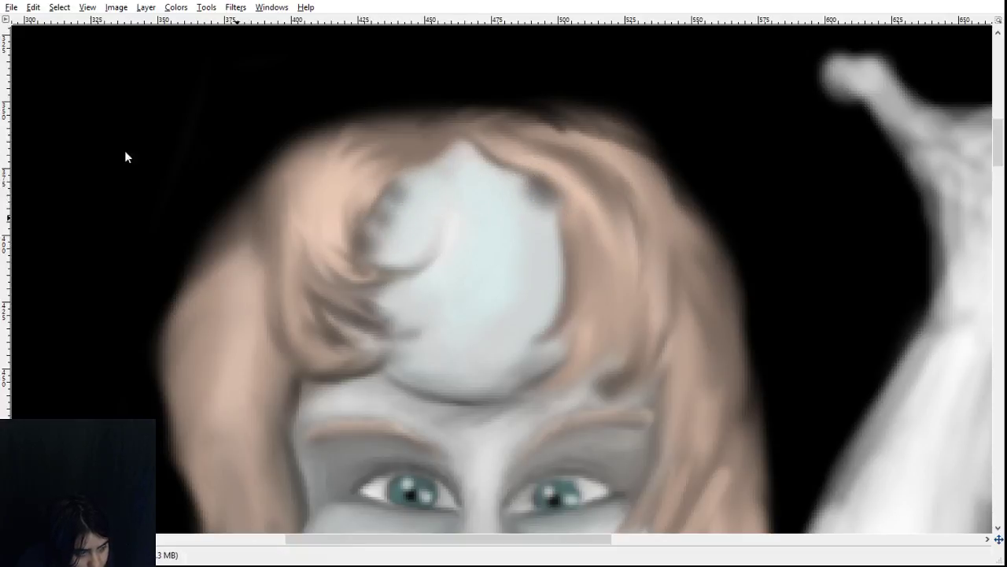
{"action": "left_click", "coordinate": [41, 177]}
{"action": "left_click_drag", "start_coordinate": [417, 182], "coordinate": [377, 240]}
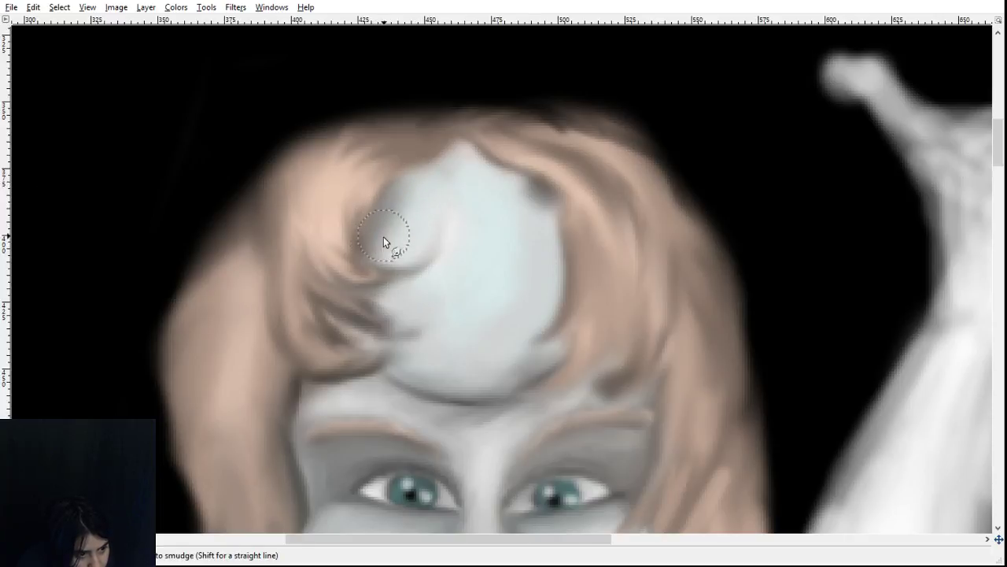
{"action": "left_click_drag", "start_coordinate": [403, 208], "coordinate": [376, 221]}
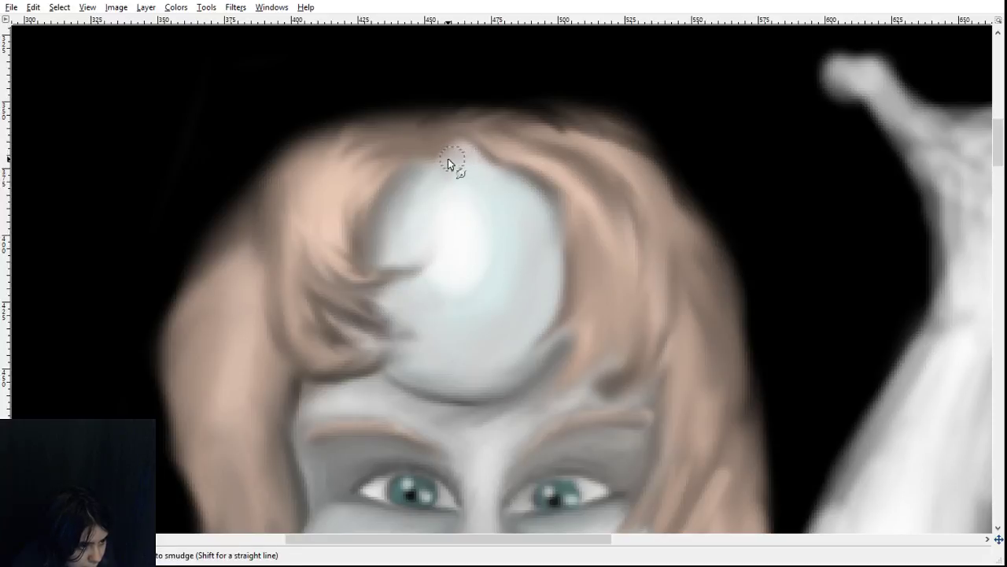
- Paint a dark rim around the oval's top and viewer's-right edge and smudge it into a smooth round outline
{"action": "mouse_move", "coordinate": [448, 158]}
{"action": "left_mouse_down"}
{"action": "mouse_move", "coordinate": [465, 169]}
{"action": "mouse_move", "coordinate": [456, 157]}
{"action": "left_mouse_up"}
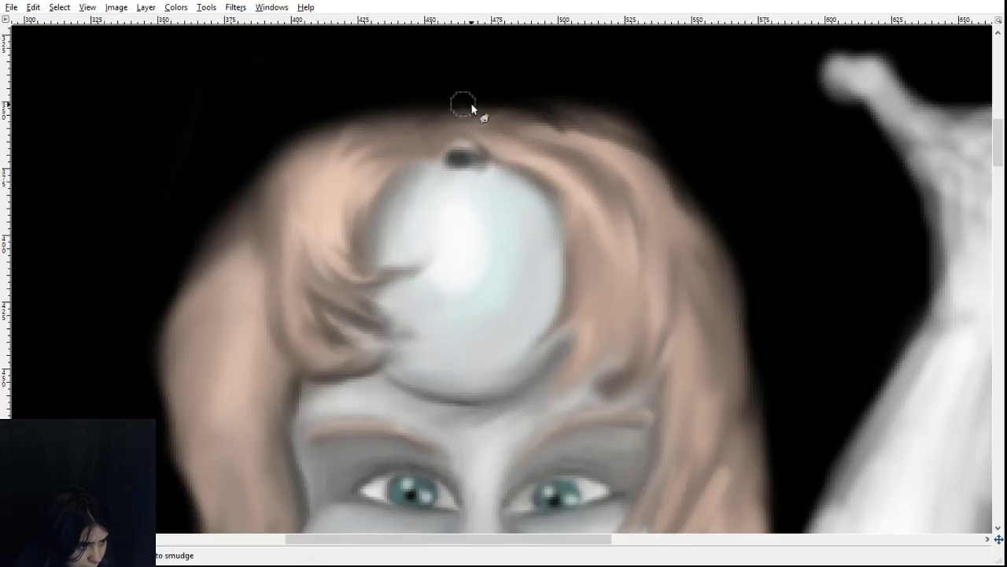
{"action": "mouse_move", "coordinate": [463, 149]}
{"action": "left_mouse_down"}
{"action": "mouse_move", "coordinate": [447, 161]}
{"action": "mouse_move", "coordinate": [471, 151]}
{"action": "mouse_move", "coordinate": [470, 178]}
{"action": "left_mouse_up"}
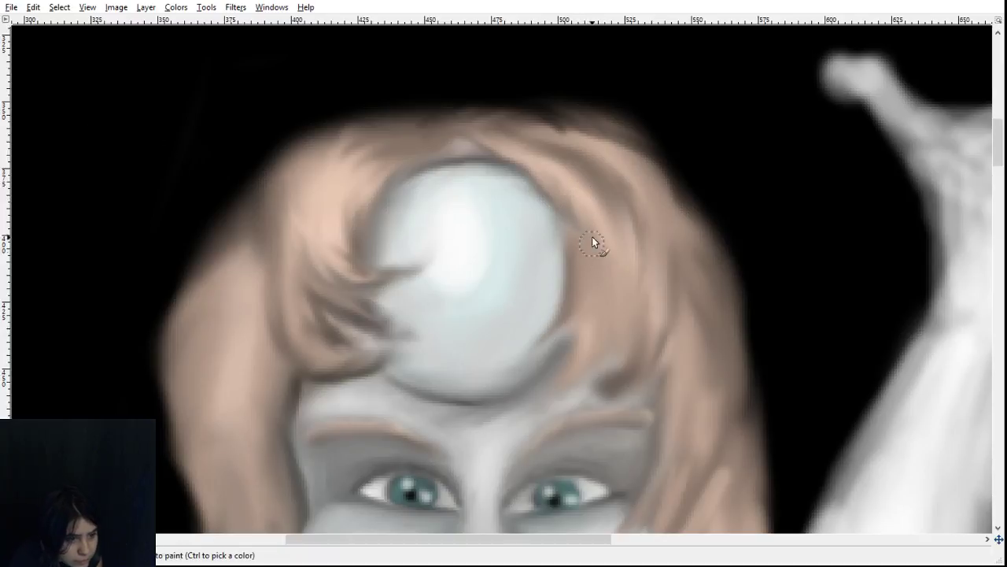
{"action": "left_click_drag", "start_coordinate": [567, 230], "coordinate": [571, 237]}
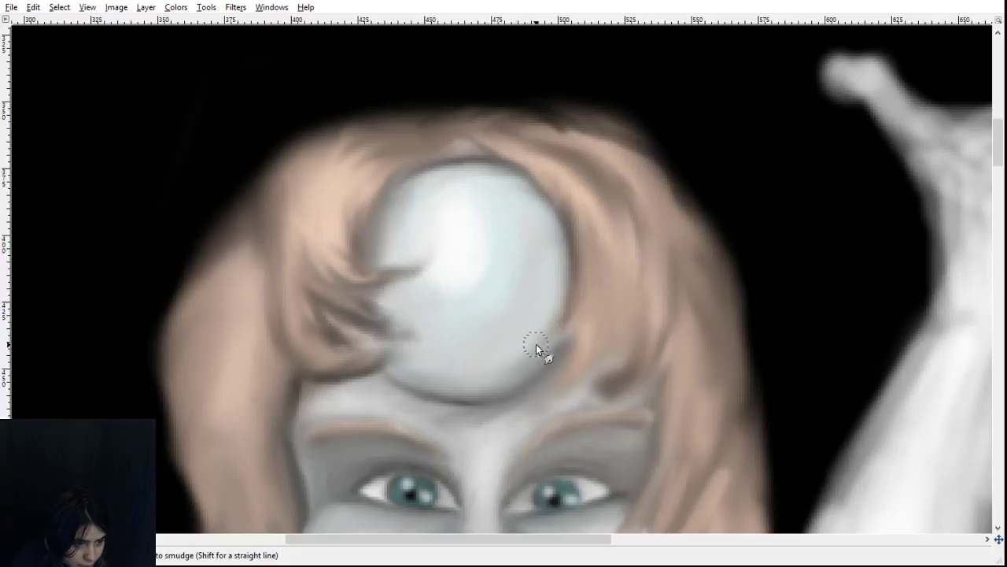
{"action": "left_click_drag", "start_coordinate": [538, 356], "coordinate": [555, 335]}
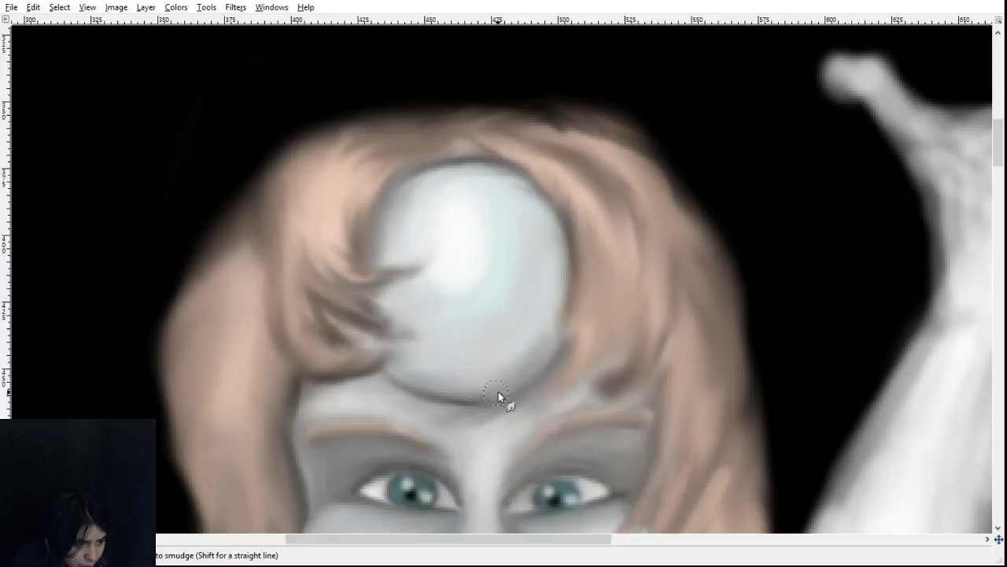
{"action": "scroll", "coordinate": [528, 402], "scroll_direction": "down", "scroll_amount": 3}
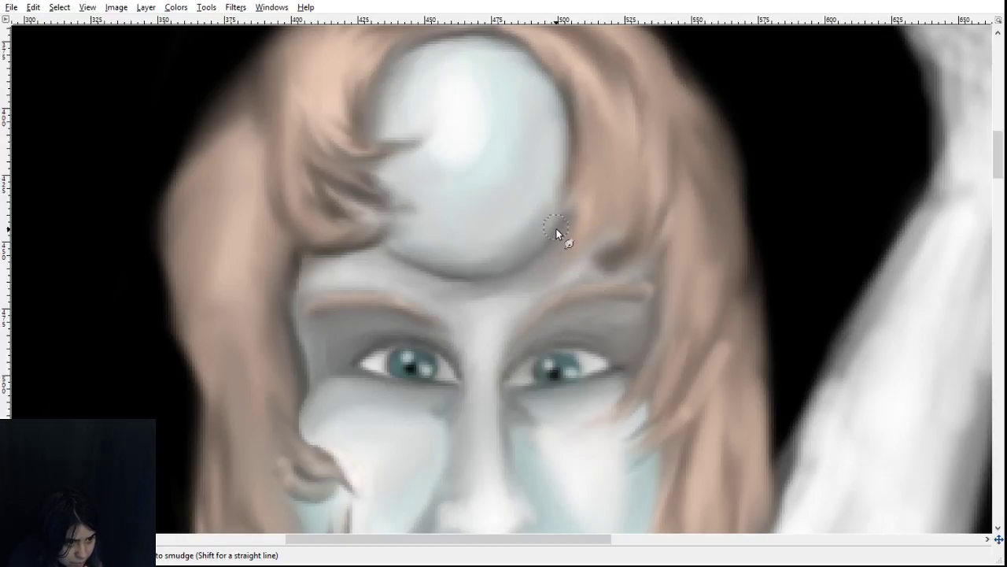
{"action": "scroll", "coordinate": [557, 225], "scroll_direction": "up", "scroll_amount": 3}
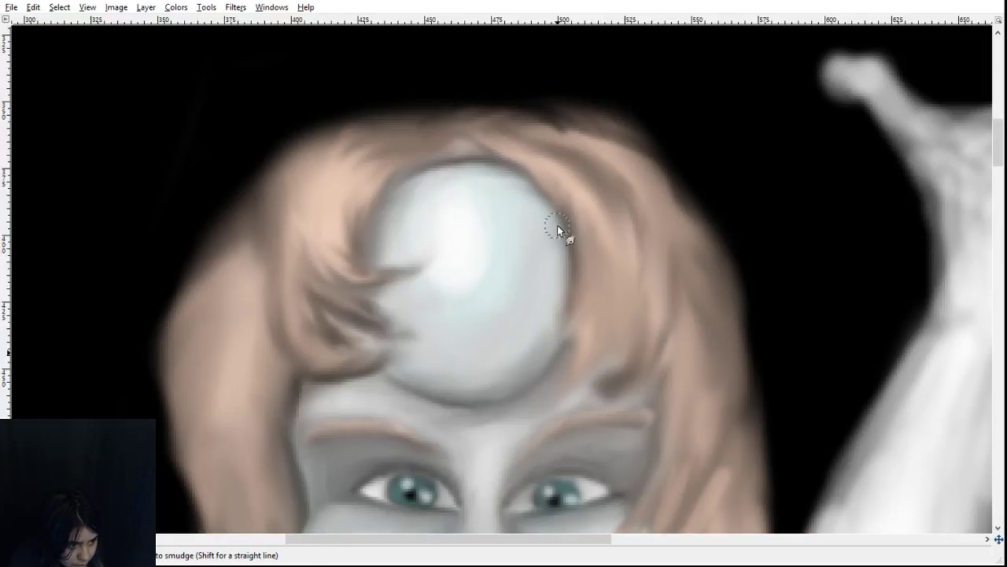
- Smudge away the hair wisps that overlap the viewer's-left side of the forehead oval
{"action": "mouse_move", "coordinate": [454, 286]}
{"action": "left_mouse_down"}
{"action": "mouse_move", "coordinate": [462, 246]}
{"action": "mouse_move", "coordinate": [359, 278]}
{"action": "left_mouse_up"}
{"action": "mouse_move", "coordinate": [429, 270]}
{"action": "left_mouse_down"}
{"action": "mouse_move", "coordinate": [368, 287]}
{"action": "mouse_move", "coordinate": [419, 256]}
{"action": "mouse_move", "coordinate": [407, 273]}
{"action": "mouse_move", "coordinate": [458, 354]}
{"action": "mouse_move", "coordinate": [437, 247]}
{"action": "left_mouse_up"}
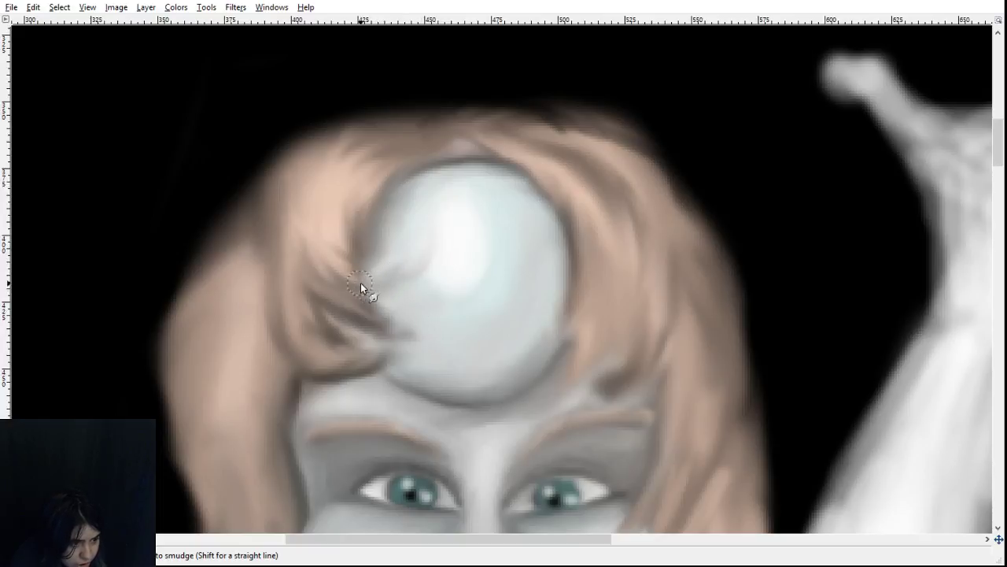
{"action": "mouse_move", "coordinate": [386, 319]}
{"action": "left_mouse_down"}
{"action": "mouse_move", "coordinate": [343, 295]}
{"action": "mouse_move", "coordinate": [380, 305]}
{"action": "mouse_move", "coordinate": [341, 254]}
{"action": "left_mouse_up"}
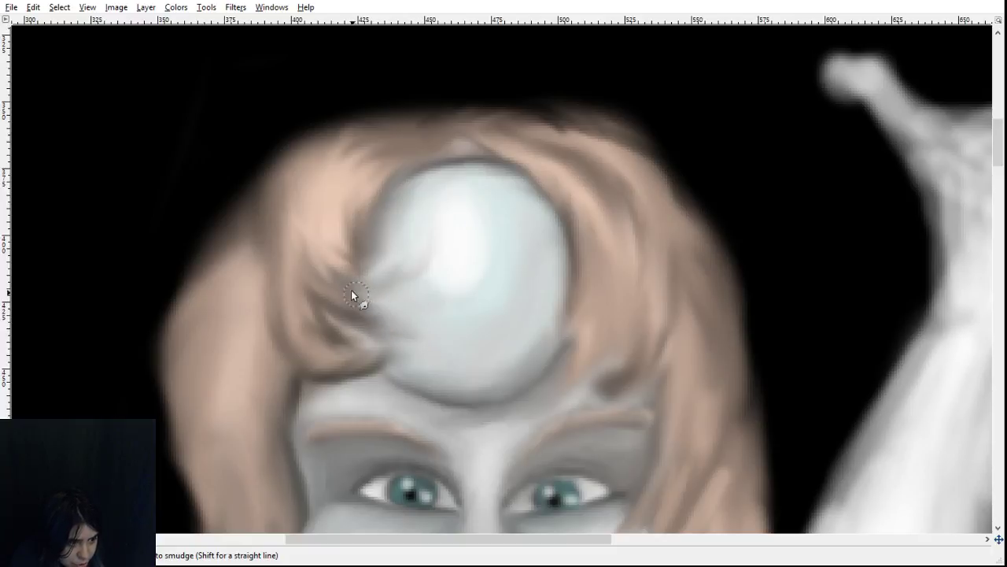
{"action": "mouse_move", "coordinate": [399, 318]}
{"action": "left_mouse_down"}
{"action": "mouse_move", "coordinate": [354, 307]}
{"action": "mouse_move", "coordinate": [393, 313]}
{"action": "mouse_move", "coordinate": [364, 323]}
{"action": "mouse_move", "coordinate": [386, 335]}
{"action": "mouse_move", "coordinate": [340, 322]}
{"action": "mouse_move", "coordinate": [416, 343]}
{"action": "left_mouse_up"}
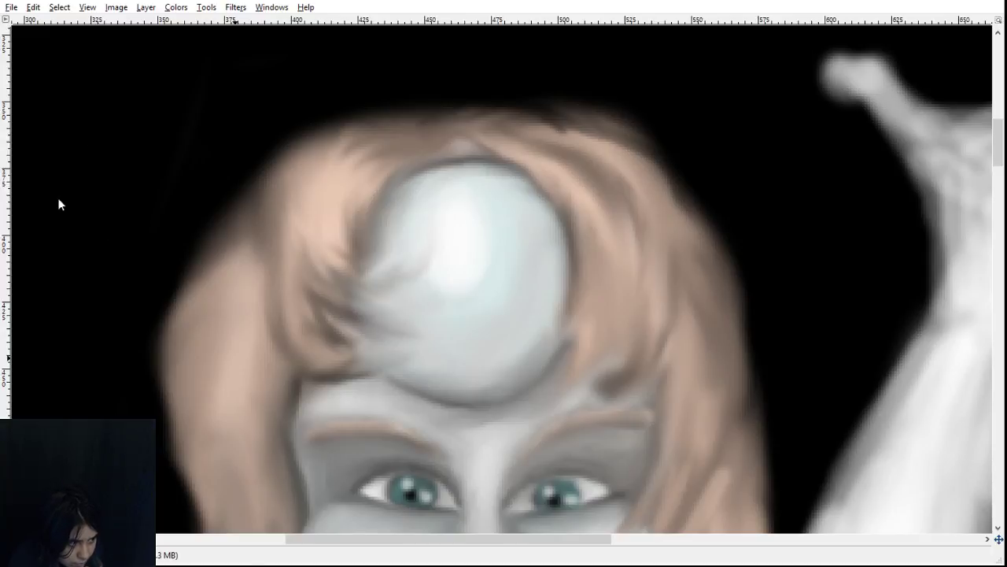
- Dab dark paint along the oval's lower viewer's-left edge and smudge it into a continuous soft rim
{"action": "left_click", "coordinate": [386, 378]}
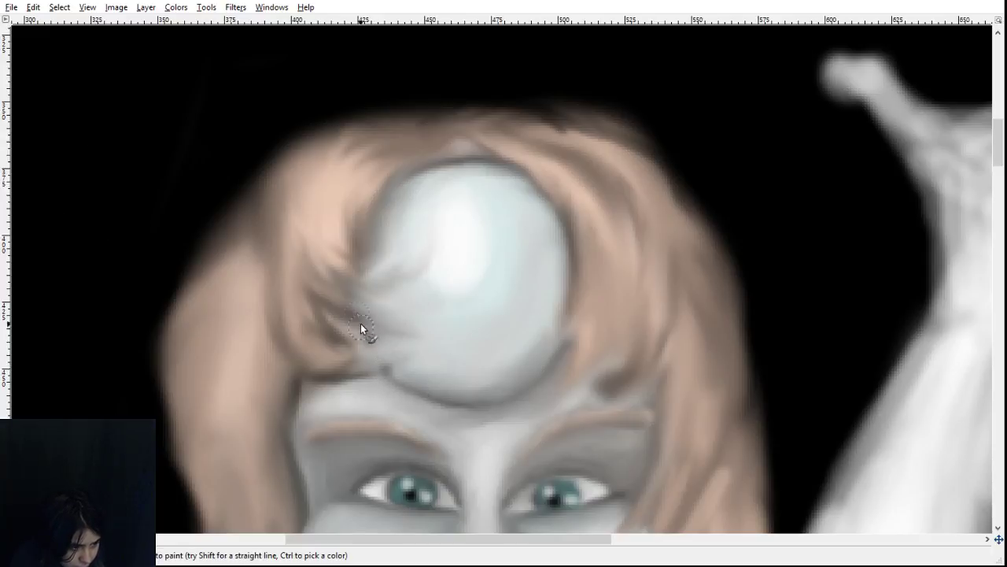
{"action": "left_click_drag", "start_coordinate": [368, 354], "coordinate": [372, 349]}
{"action": "left_click", "coordinate": [384, 366]}
{"action": "left_click", "coordinate": [357, 267]}
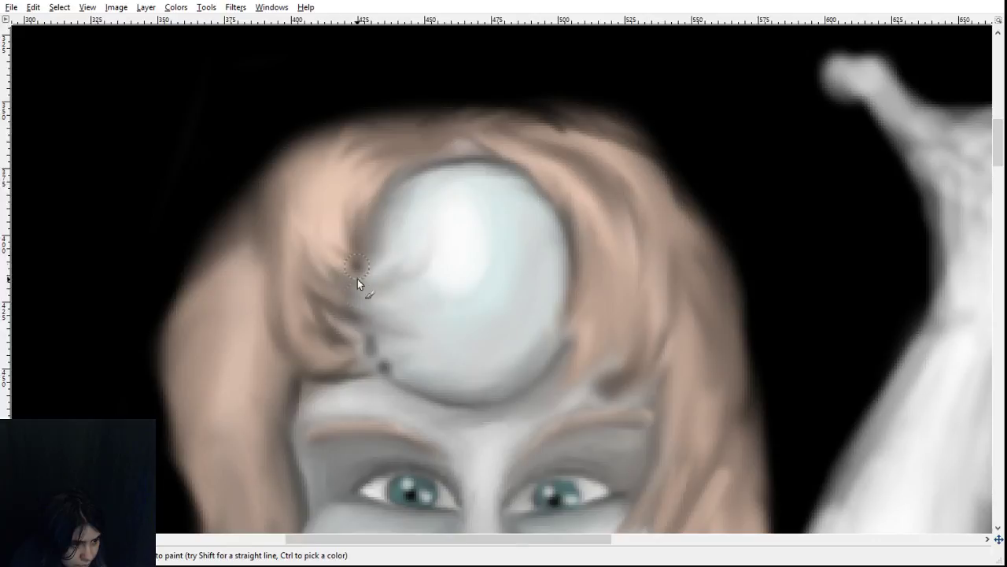
{"action": "left_click_drag", "start_coordinate": [357, 296], "coordinate": [360, 315]}
{"action": "left_click_drag", "start_coordinate": [375, 356], "coordinate": [365, 291]}
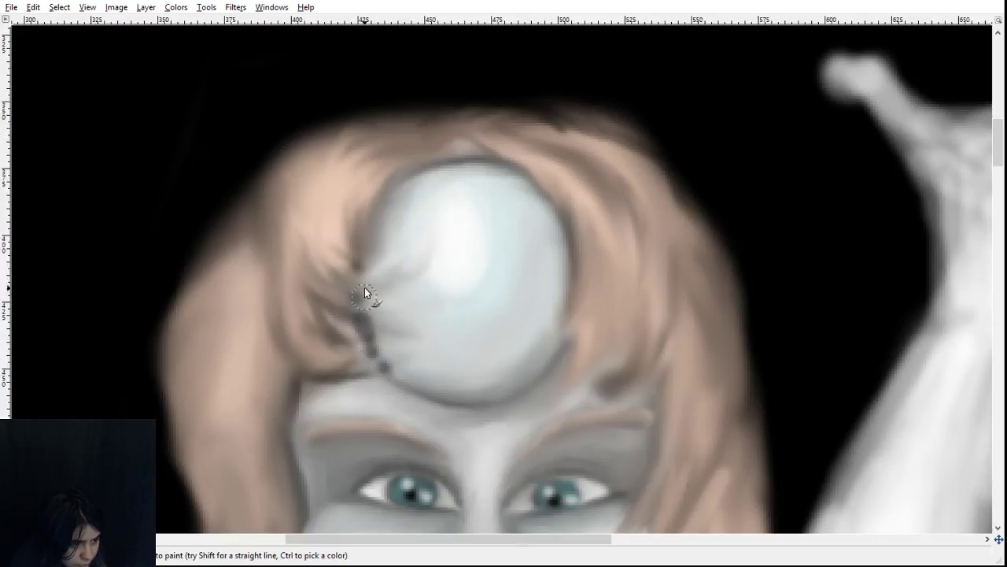
{"action": "left_click", "coordinate": [47, 168]}
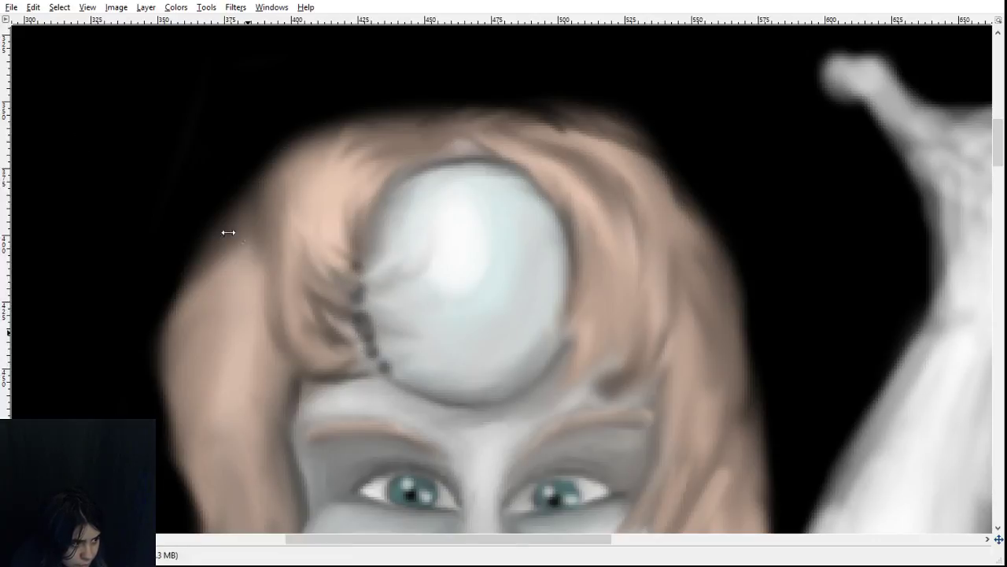
{"action": "mouse_move", "coordinate": [367, 229]}
{"action": "left_mouse_down"}
{"action": "mouse_move", "coordinate": [356, 302]}
{"action": "mouse_move", "coordinate": [359, 274]}
{"action": "mouse_move", "coordinate": [362, 312]}
{"action": "mouse_move", "coordinate": [358, 267]}
{"action": "mouse_move", "coordinate": [370, 363]}
{"action": "mouse_move", "coordinate": [360, 334]}
{"action": "mouse_move", "coordinate": [382, 386]}
{"action": "mouse_move", "coordinate": [371, 323]}
{"action": "mouse_move", "coordinate": [391, 367]}
{"action": "mouse_move", "coordinate": [373, 303]}
{"action": "mouse_move", "coordinate": [385, 391]}
{"action": "left_mouse_up"}
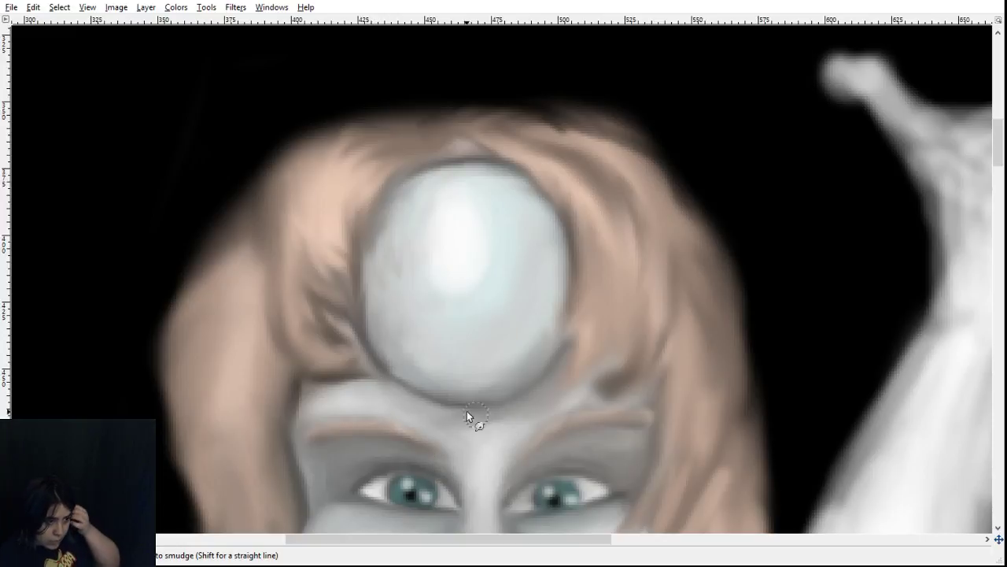
{"action": "scroll", "coordinate": [659, 225], "scroll_direction": "down", "scroll_amount": 3}
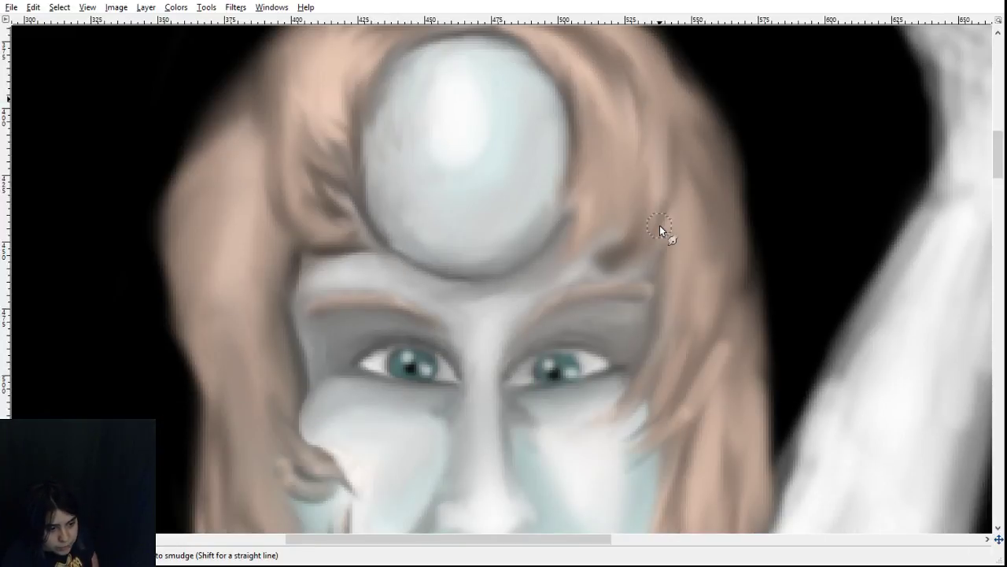
{"action": "scroll", "coordinate": [661, 228], "scroll_direction": "up", "scroll_amount": 3}
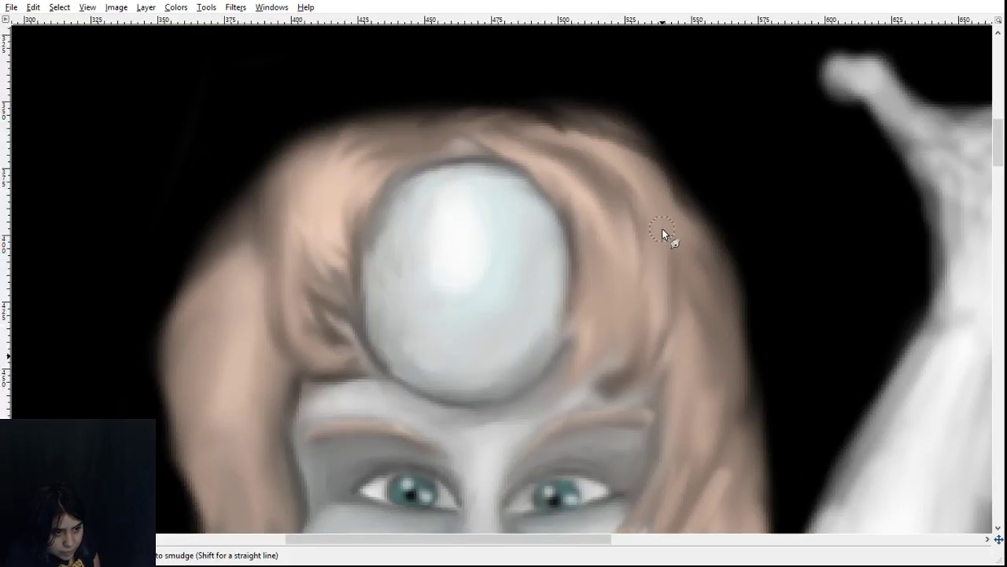
{"action": "scroll", "coordinate": [662, 228], "scroll_direction": "down", "scroll_amount": 12}
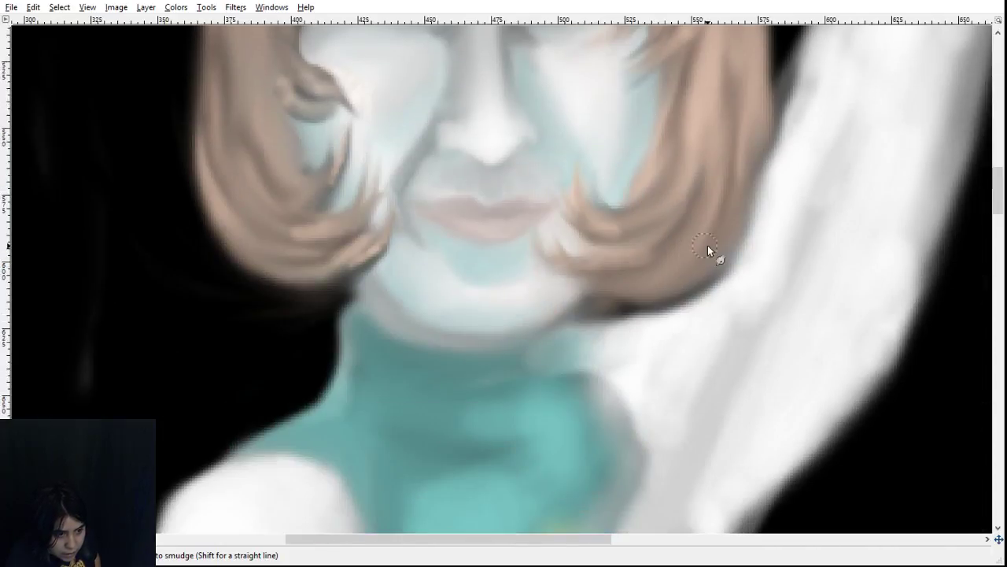
{"action": "scroll", "coordinate": [708, 250], "scroll_direction": "up", "scroll_amount": 12}
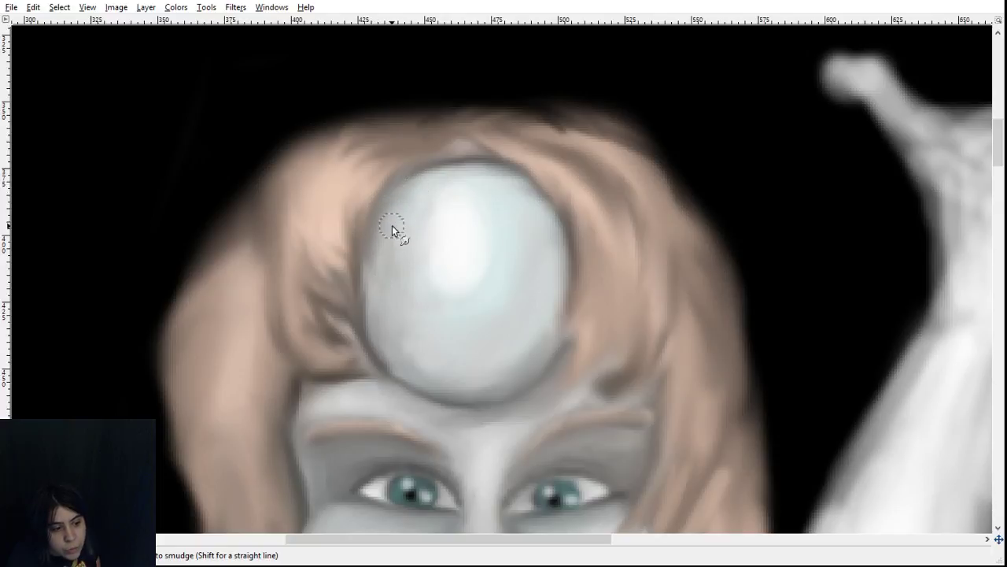
{"action": "left_click_drag", "start_coordinate": [594, 539], "coordinate": [877, 546]}
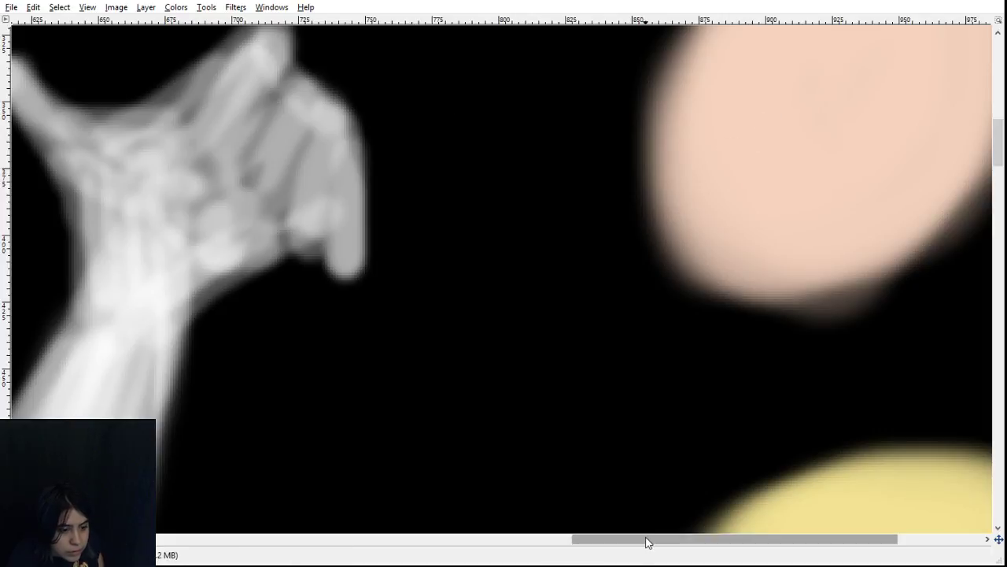
{"action": "left_click_drag", "start_coordinate": [647, 541], "coordinate": [336, 527]}
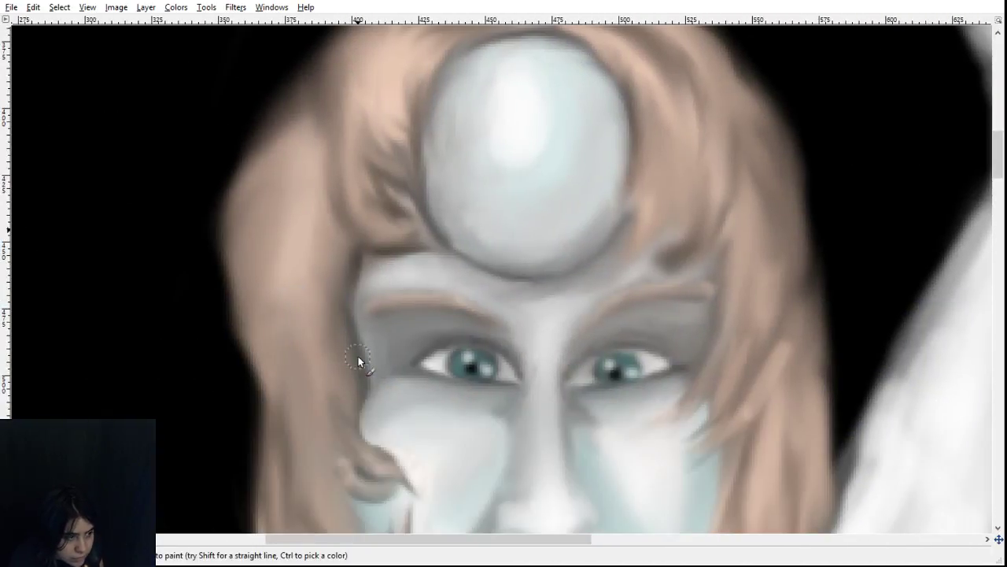
- Paint light peach strands over the crown of the hair on both sides of the parting above the oval
{"action": "scroll", "coordinate": [391, 239], "scroll_direction": "up", "scroll_amount": 3}
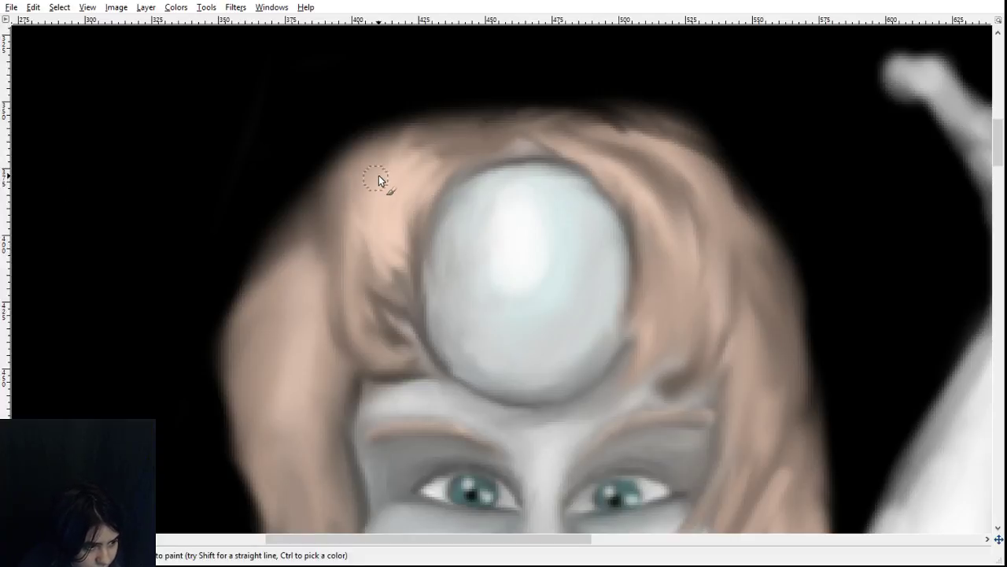
{"action": "mouse_move", "coordinate": [366, 173]}
{"action": "left_mouse_down"}
{"action": "mouse_move", "coordinate": [362, 223]}
{"action": "mouse_move", "coordinate": [401, 146]}
{"action": "mouse_move", "coordinate": [378, 228]}
{"action": "mouse_move", "coordinate": [361, 189]}
{"action": "mouse_move", "coordinate": [462, 141]}
{"action": "mouse_move", "coordinate": [388, 152]}
{"action": "mouse_move", "coordinate": [441, 126]}
{"action": "mouse_move", "coordinate": [476, 138]}
{"action": "mouse_move", "coordinate": [422, 140]}
{"action": "mouse_move", "coordinate": [469, 138]}
{"action": "left_mouse_up"}
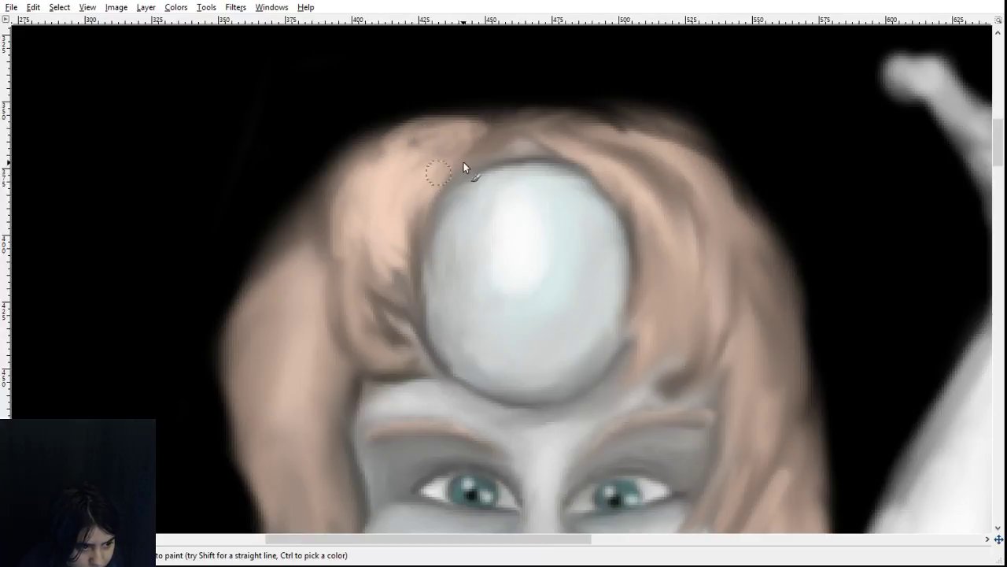
{"action": "left_click_drag", "start_coordinate": [566, 115], "coordinate": [641, 187]}
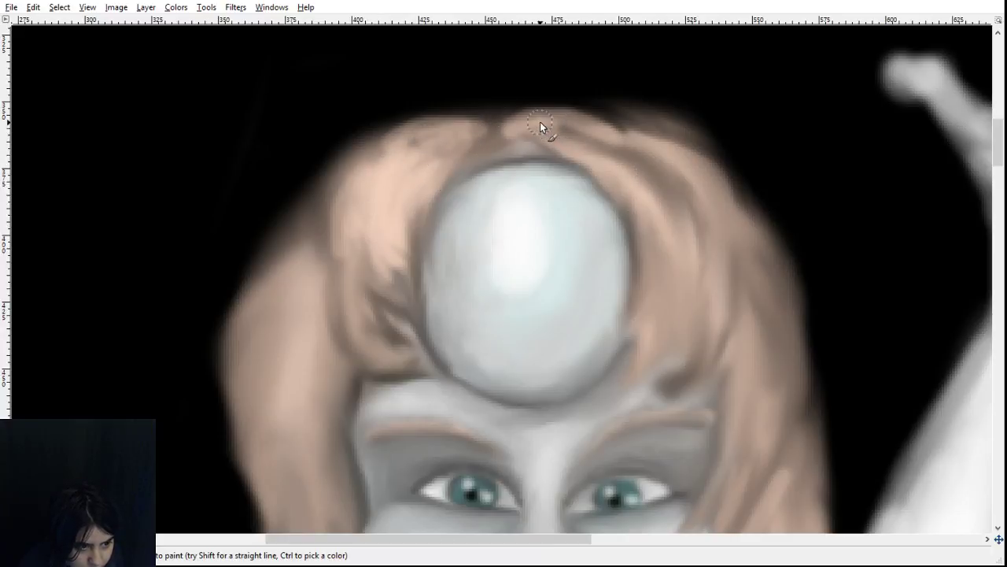
{"action": "left_click_drag", "start_coordinate": [541, 125], "coordinate": [665, 193]}
{"action": "mouse_move", "coordinate": [629, 132]}
{"action": "left_mouse_down"}
{"action": "mouse_move", "coordinate": [685, 165]}
{"action": "mouse_move", "coordinate": [728, 237]}
{"action": "left_mouse_up"}
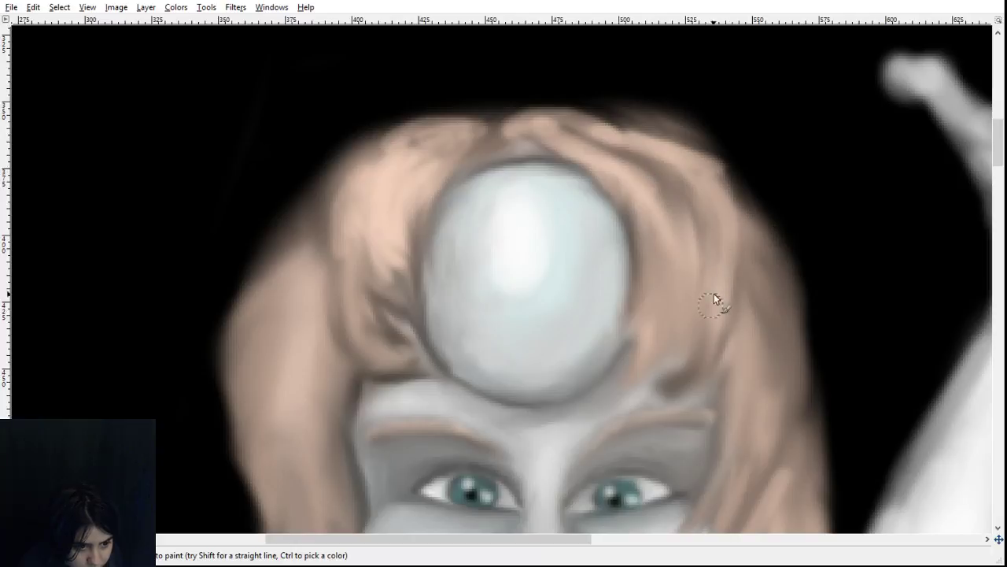
{"action": "mouse_move", "coordinate": [633, 110]}
{"action": "left_mouse_down"}
{"action": "mouse_move", "coordinate": [677, 138]}
{"action": "mouse_move", "coordinate": [724, 150]}
{"action": "left_mouse_up"}
- Paint light peach strands down the outer viewer's-right hair to its curled lower end
{"action": "scroll", "coordinate": [775, 277], "scroll_direction": "down", "scroll_amount": 3}
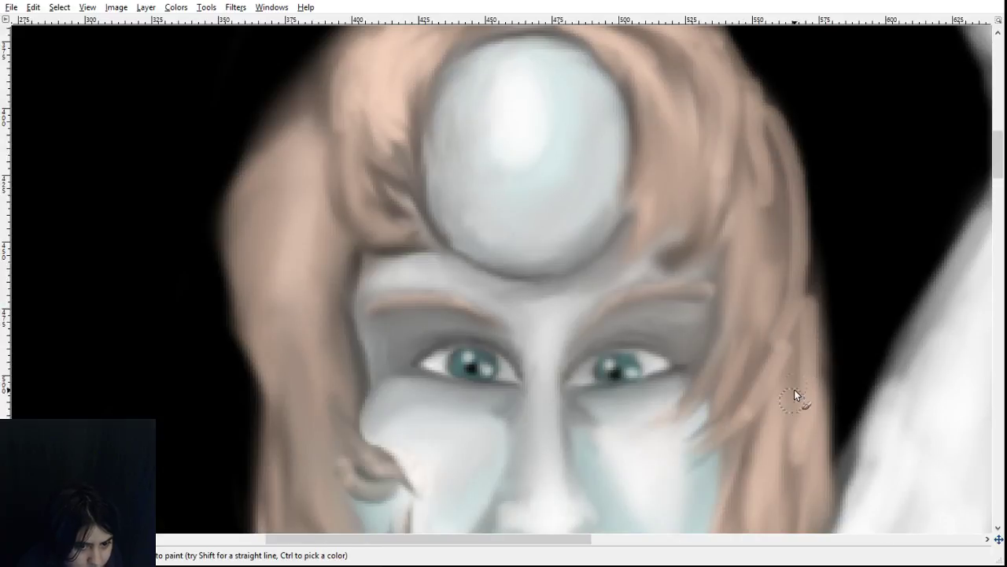
{"action": "scroll", "coordinate": [795, 385], "scroll_direction": "down", "scroll_amount": 5}
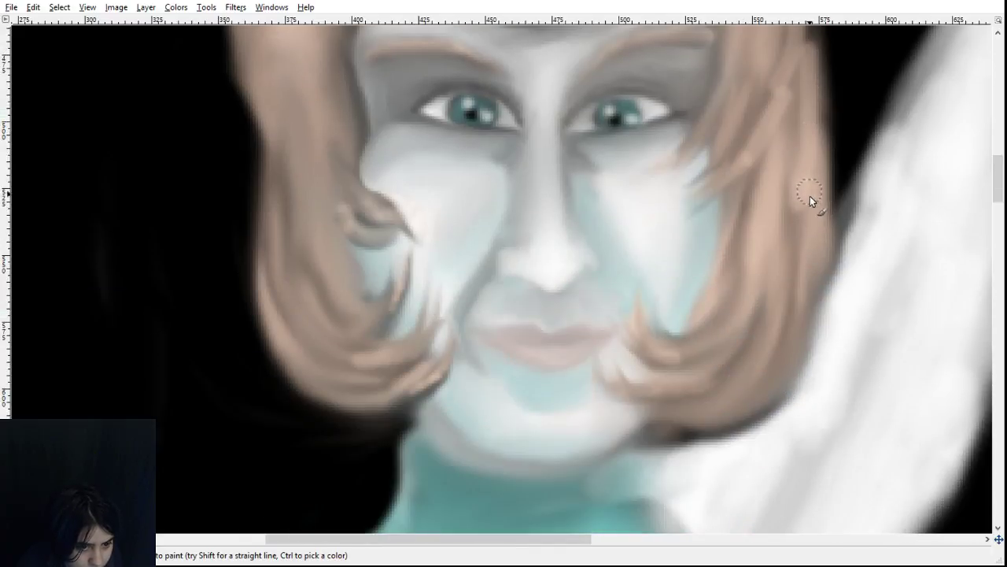
{"action": "left_click_drag", "start_coordinate": [809, 230], "coordinate": [736, 402]}
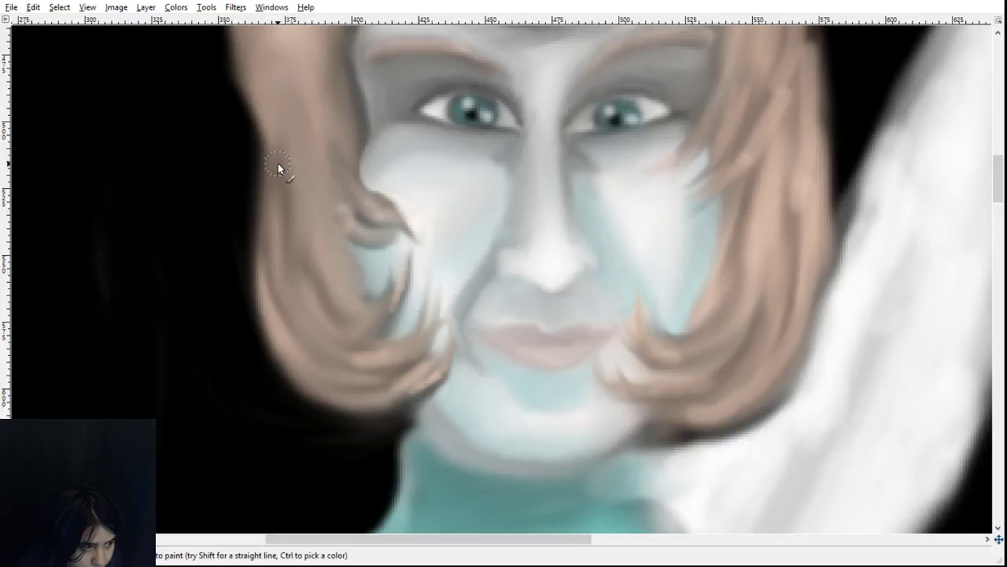
- Paint light peach strands along the outer edge of the viewer's-left hair, from the lower curl up toward the crown
{"action": "left_click_drag", "start_coordinate": [266, 236], "coordinate": [283, 348]}
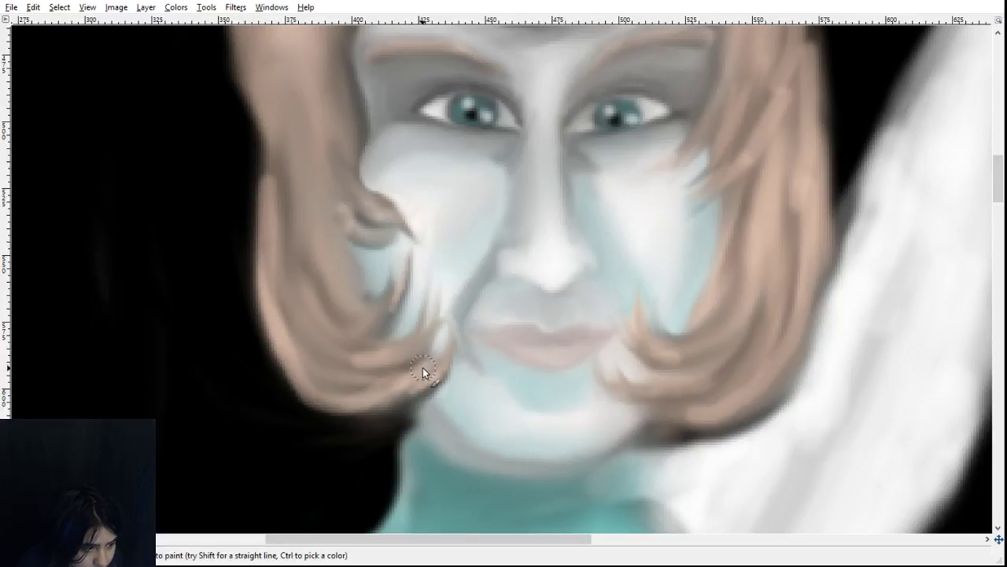
{"action": "scroll", "coordinate": [347, 378], "scroll_direction": "up", "scroll_amount": 3}
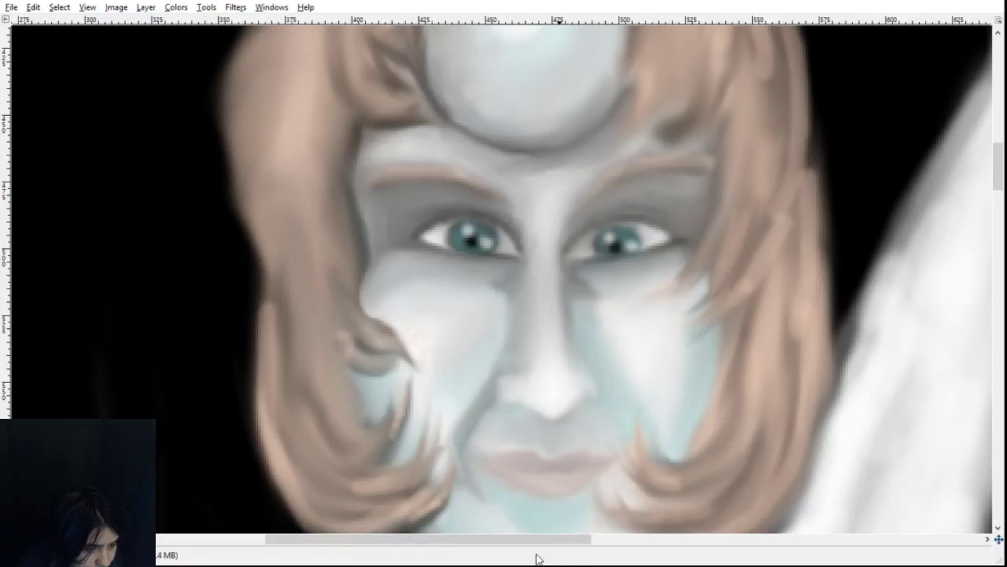
{"action": "left_click_drag", "start_coordinate": [538, 542], "coordinate": [477, 441]}
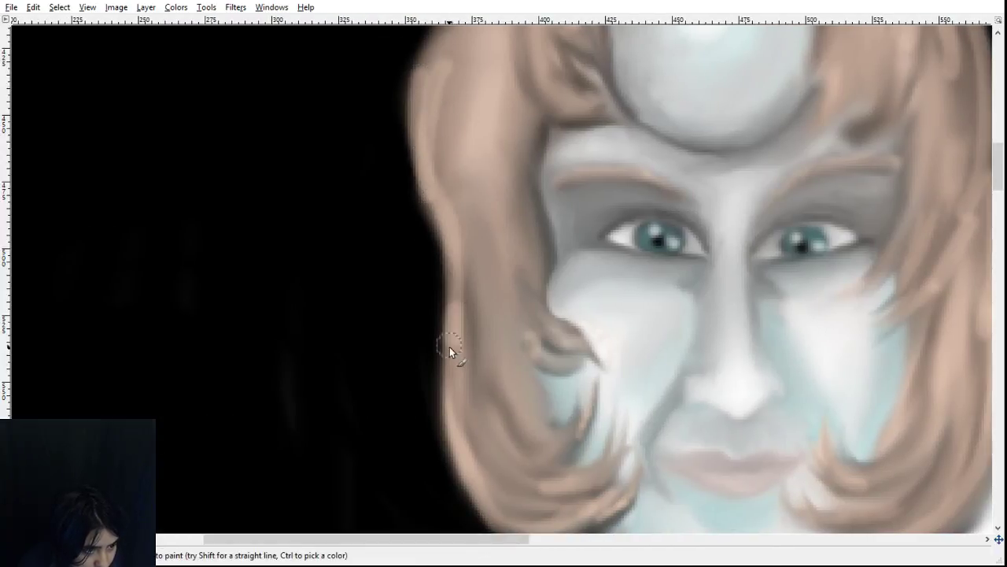
{"action": "scroll", "coordinate": [463, 346], "scroll_direction": "up", "scroll_amount": 3}
{"action": "mouse_move", "coordinate": [421, 208]}
{"action": "left_mouse_down"}
{"action": "mouse_move", "coordinate": [457, 142]}
{"action": "mouse_move", "coordinate": [485, 117]}
{"action": "mouse_move", "coordinate": [432, 192]}
{"action": "mouse_move", "coordinate": [468, 118]}
{"action": "left_mouse_up"}
- Paint light peach strands over the crown and down the hair on both sides of the forehead oval
{"action": "scroll", "coordinate": [464, 229], "scroll_direction": "up", "scroll_amount": 3}
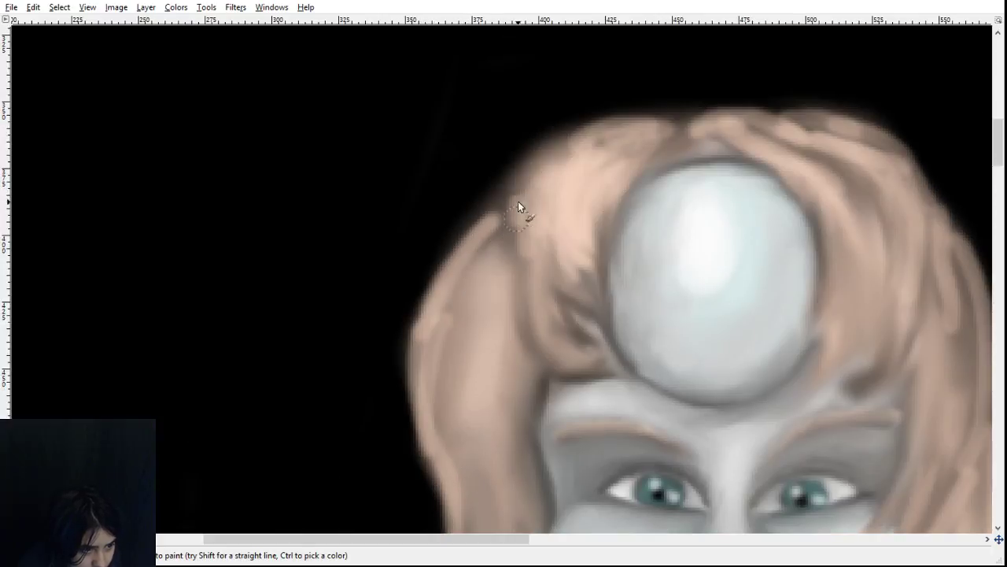
{"action": "mouse_move", "coordinate": [529, 188]}
{"action": "left_mouse_down"}
{"action": "mouse_move", "coordinate": [583, 128]}
{"action": "mouse_move", "coordinate": [640, 155]}
{"action": "mouse_move", "coordinate": [579, 165]}
{"action": "mouse_move", "coordinate": [588, 130]}
{"action": "mouse_move", "coordinate": [659, 128]}
{"action": "mouse_move", "coordinate": [738, 144]}
{"action": "mouse_move", "coordinate": [748, 125]}
{"action": "mouse_move", "coordinate": [718, 122]}
{"action": "mouse_move", "coordinate": [832, 123]}
{"action": "left_mouse_up"}
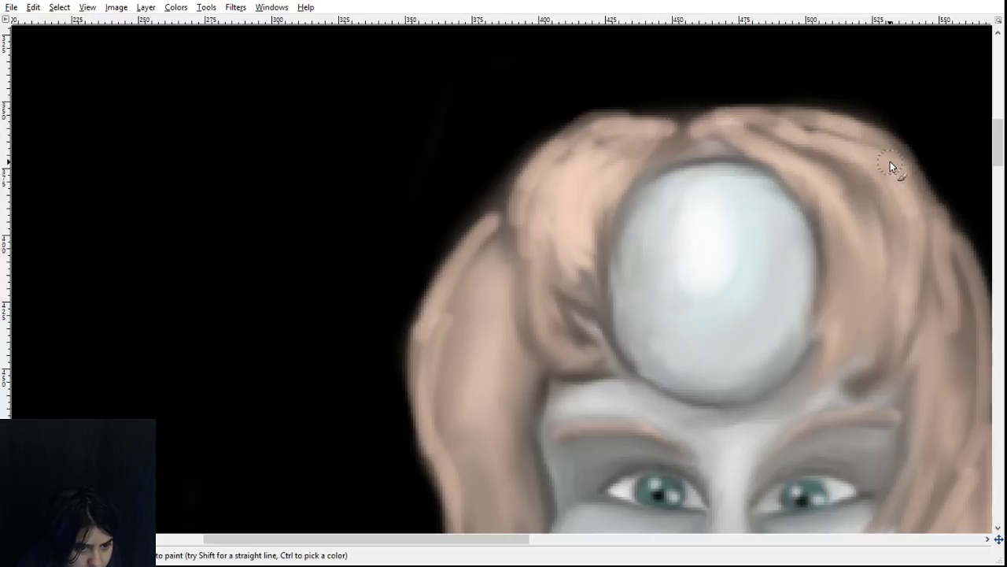
{"action": "mouse_move", "coordinate": [890, 161]}
{"action": "left_mouse_down"}
{"action": "mouse_move", "coordinate": [914, 169]}
{"action": "mouse_move", "coordinate": [948, 261]}
{"action": "left_mouse_up"}
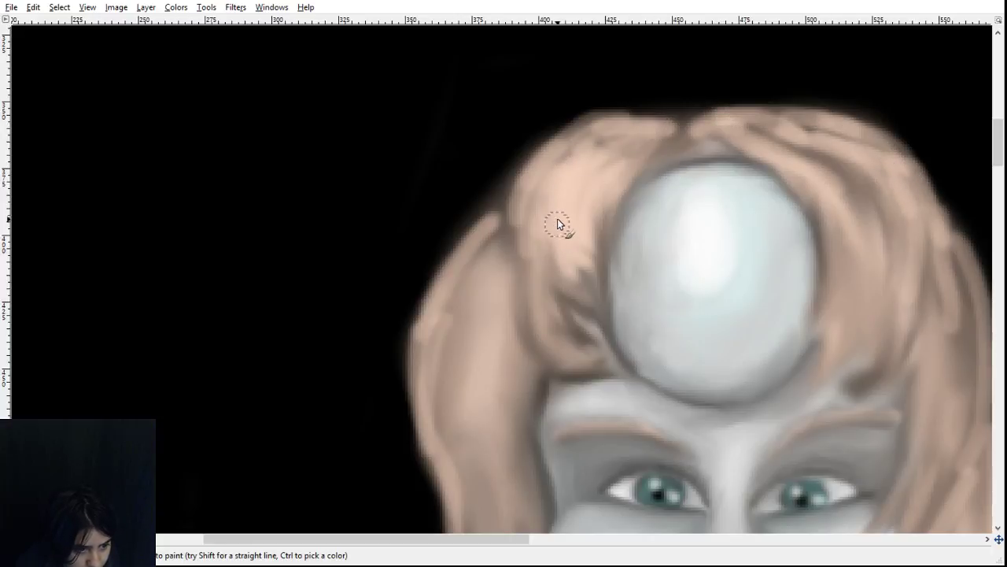
{"action": "left_click_drag", "start_coordinate": [557, 222], "coordinate": [600, 296]}
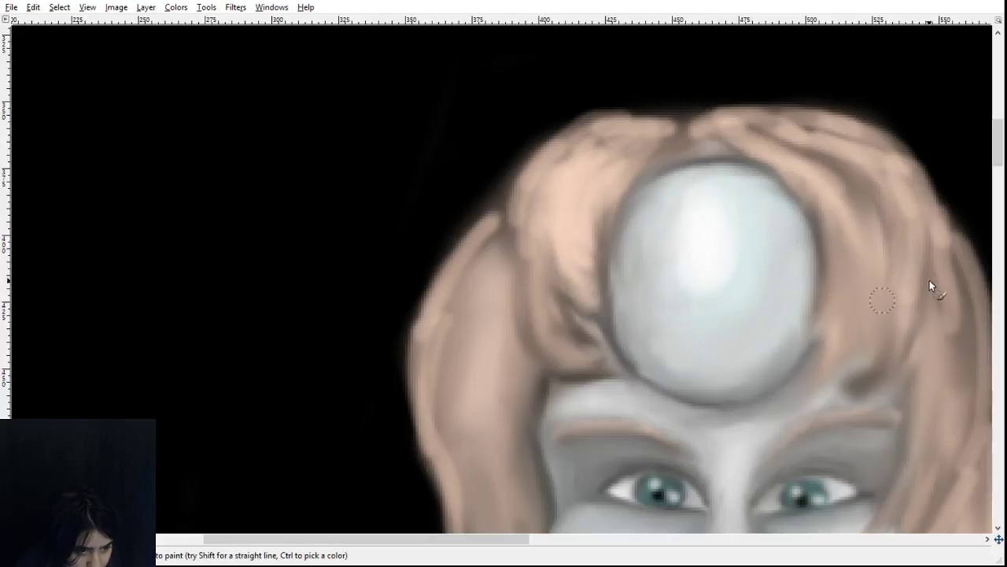
{"action": "mouse_move", "coordinate": [844, 222]}
{"action": "left_mouse_down"}
{"action": "mouse_move", "coordinate": [845, 285]}
{"action": "mouse_move", "coordinate": [832, 282]}
{"action": "mouse_move", "coordinate": [854, 315]}
{"action": "left_mouse_up"}
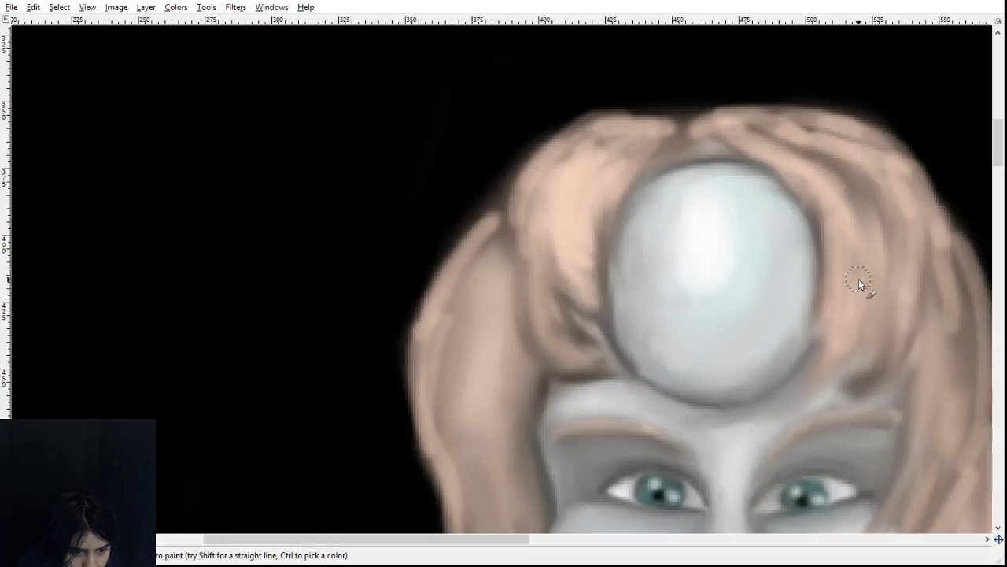
- Paint light peach strands down the inner length of the viewer's-left hair and into its curled lower end
{"action": "scroll", "coordinate": [836, 280], "scroll_direction": "down", "scroll_amount": 5}
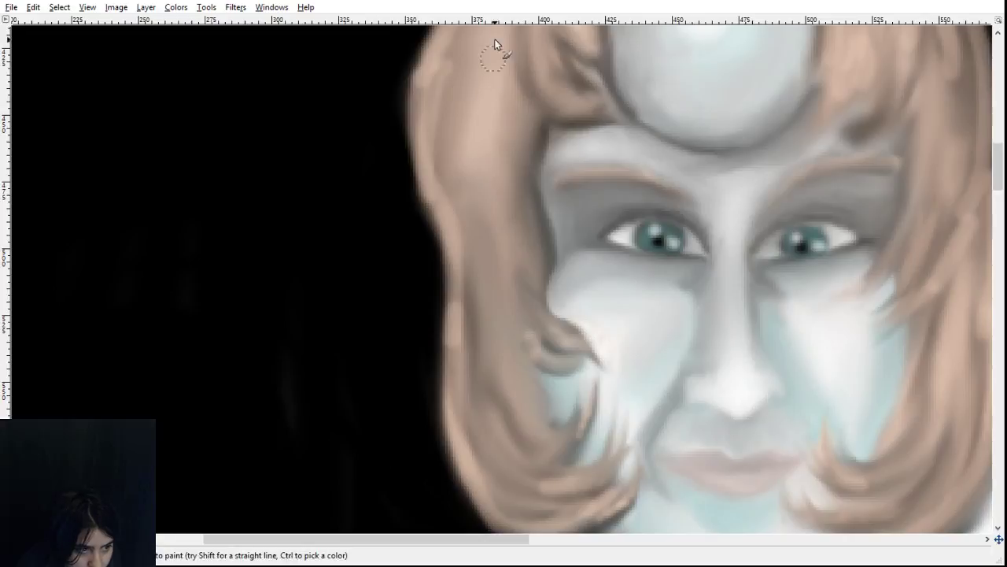
{"action": "mouse_move", "coordinate": [495, 41]}
{"action": "left_mouse_down"}
{"action": "mouse_move", "coordinate": [460, 187]}
{"action": "mouse_move", "coordinate": [452, 78]}
{"action": "mouse_move", "coordinate": [496, 305]}
{"action": "mouse_move", "coordinate": [490, 287]}
{"action": "mouse_move", "coordinate": [490, 397]}
{"action": "mouse_move", "coordinate": [525, 425]}
{"action": "mouse_move", "coordinate": [496, 361]}
{"action": "mouse_move", "coordinate": [495, 465]}
{"action": "left_mouse_up"}
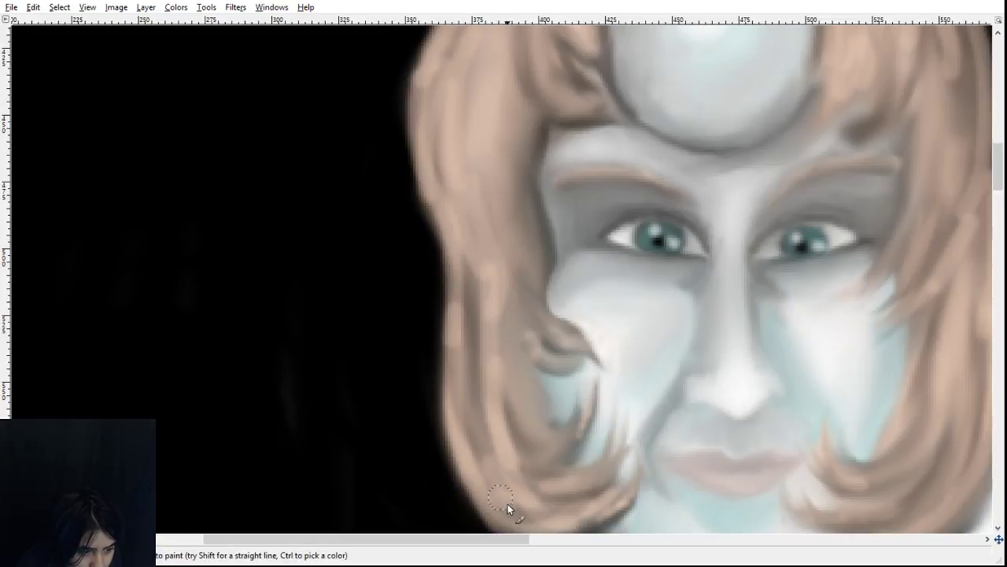
{"action": "mouse_move", "coordinate": [508, 505]}
{"action": "left_mouse_down"}
{"action": "mouse_move", "coordinate": [589, 511]}
{"action": "mouse_move", "coordinate": [551, 499]}
{"action": "mouse_move", "coordinate": [505, 381]}
{"action": "mouse_move", "coordinate": [540, 484]}
{"action": "mouse_move", "coordinate": [497, 456]}
{"action": "mouse_move", "coordinate": [464, 346]}
{"action": "mouse_move", "coordinate": [481, 286]}
{"action": "mouse_move", "coordinate": [484, 381]}
{"action": "mouse_move", "coordinate": [501, 365]}
{"action": "mouse_move", "coordinate": [544, 459]}
{"action": "mouse_move", "coordinate": [541, 437]}
{"action": "mouse_move", "coordinate": [559, 447]}
{"action": "mouse_move", "coordinate": [559, 434]}
{"action": "mouse_move", "coordinate": [573, 435]}
{"action": "mouse_move", "coordinate": [530, 436]}
{"action": "mouse_move", "coordinate": [554, 435]}
{"action": "left_mouse_up"}
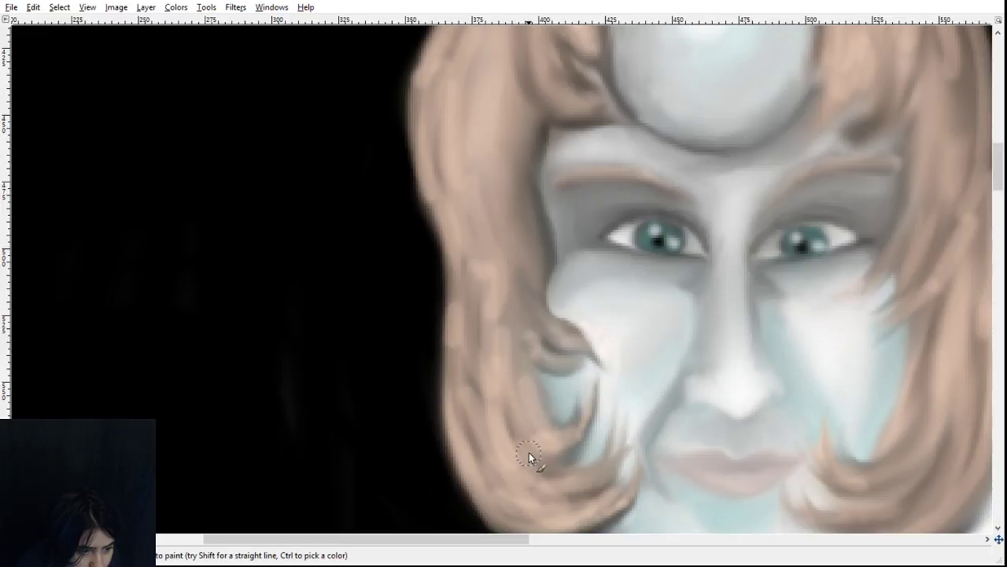
- Paint light peach strands up the viewer's-right hair, from the lower curl to the temple beside the eye
{"action": "scroll", "coordinate": [529, 452], "scroll_direction": "down", "scroll_amount": 3}
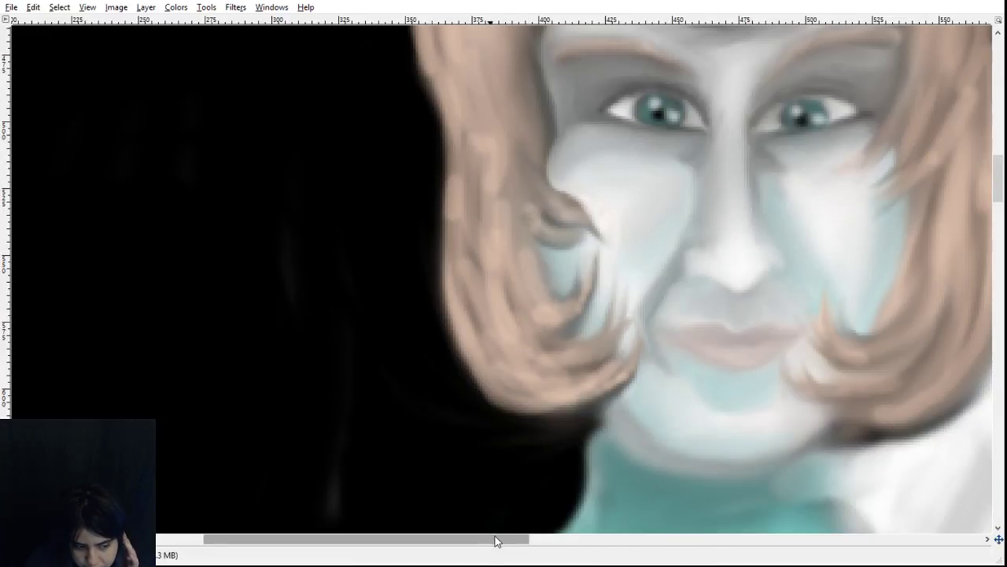
{"action": "left_click_drag", "start_coordinate": [499, 542], "coordinate": [618, 540]}
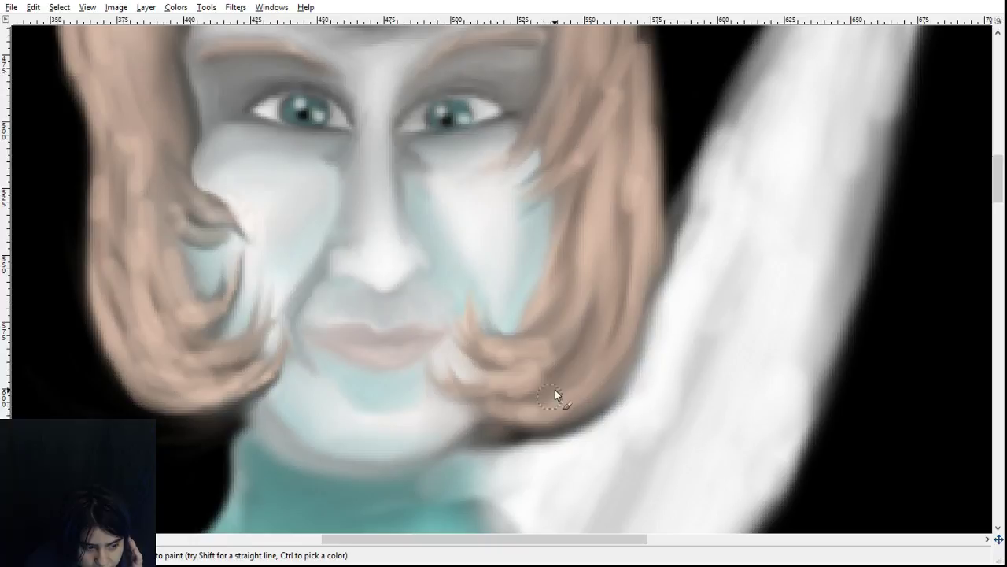
{"action": "left_click_drag", "start_coordinate": [541, 414], "coordinate": [579, 384]}
{"action": "left_click_drag", "start_coordinate": [543, 417], "coordinate": [608, 350]}
{"action": "left_click_drag", "start_coordinate": [551, 385], "coordinate": [655, 287]}
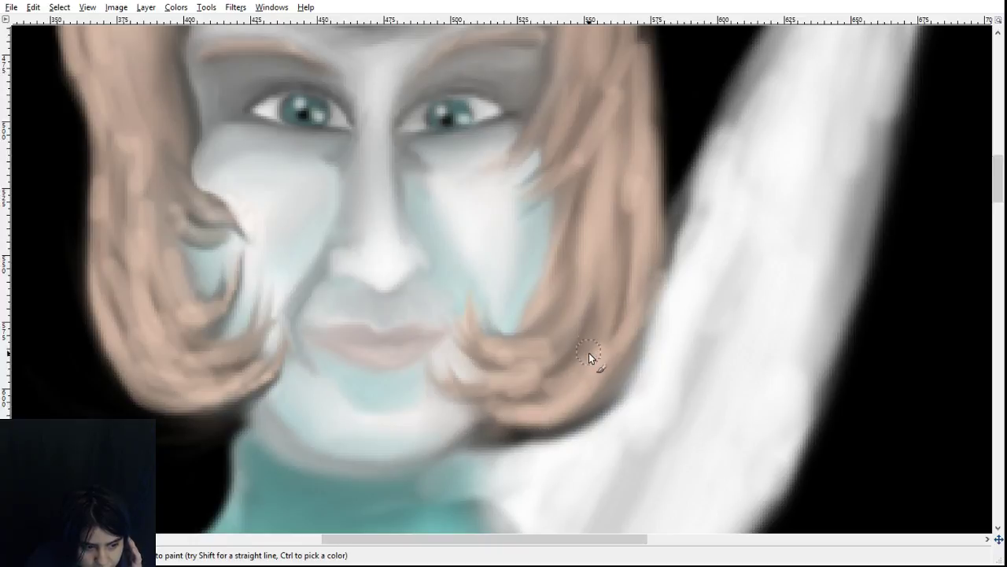
{"action": "left_click_drag", "start_coordinate": [591, 354], "coordinate": [643, 271]}
{"action": "left_click_drag", "start_coordinate": [586, 312], "coordinate": [624, 212]}
{"action": "left_click_drag", "start_coordinate": [580, 330], "coordinate": [615, 211]}
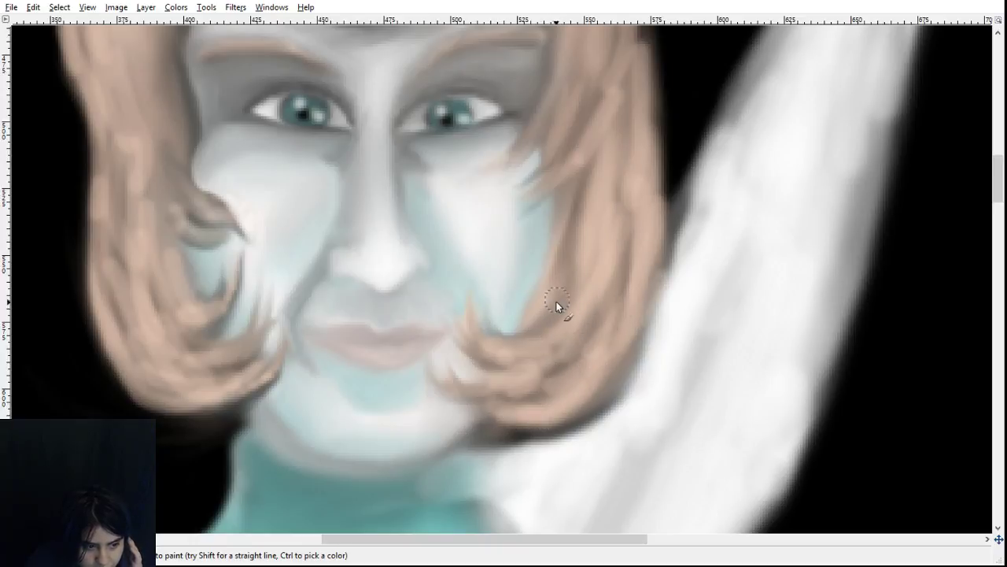
{"action": "left_click_drag", "start_coordinate": [552, 298], "coordinate": [595, 182]}
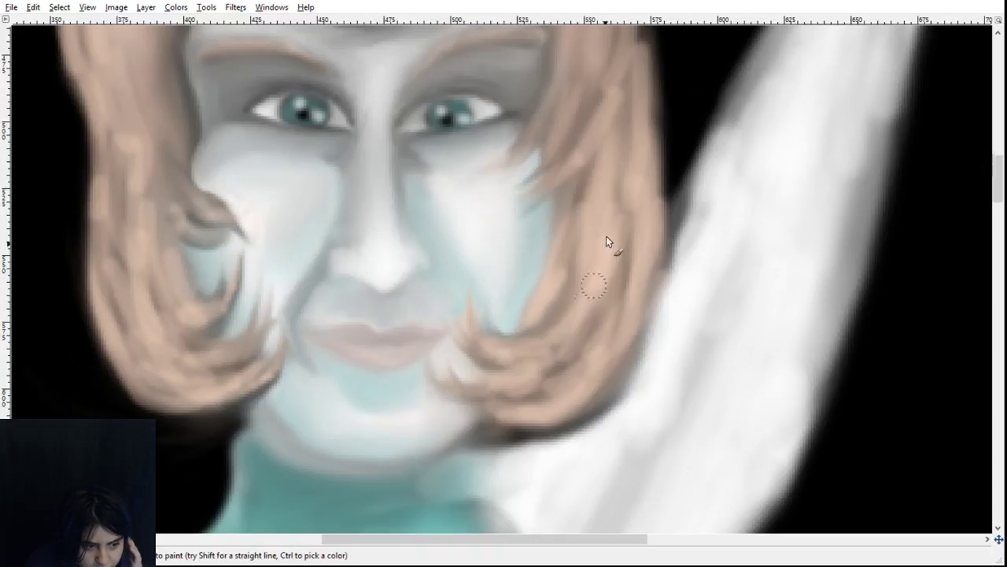
{"action": "scroll", "coordinate": [597, 285], "scroll_direction": "up", "scroll_amount": 4}
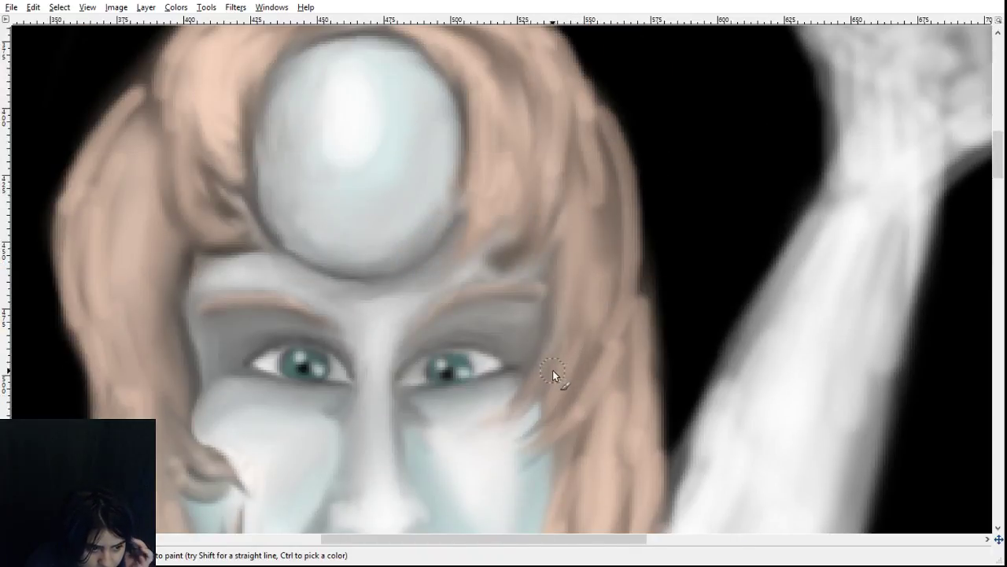
{"action": "mouse_move", "coordinate": [542, 367]}
{"action": "left_mouse_down"}
{"action": "mouse_move", "coordinate": [575, 240]}
{"action": "mouse_move", "coordinate": [563, 366]}
{"action": "mouse_move", "coordinate": [595, 279]}
{"action": "left_mouse_up"}
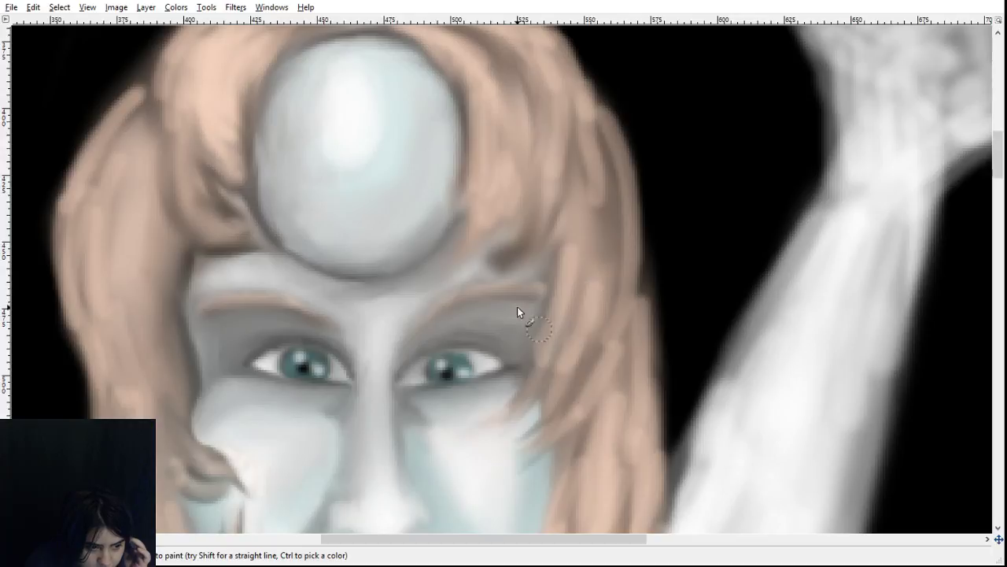
- Paint light peach strokes along both eyebrows and smudge them into smooth arches
{"action": "left_click_drag", "start_coordinate": [455, 298], "coordinate": [537, 291]}
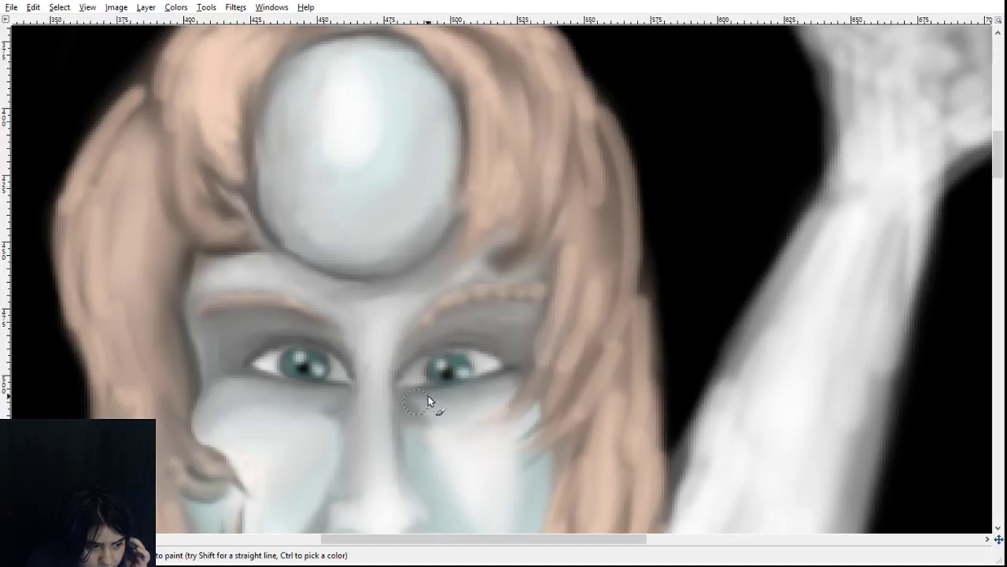
{"action": "left_click_drag", "start_coordinate": [533, 542], "coordinate": [495, 548]}
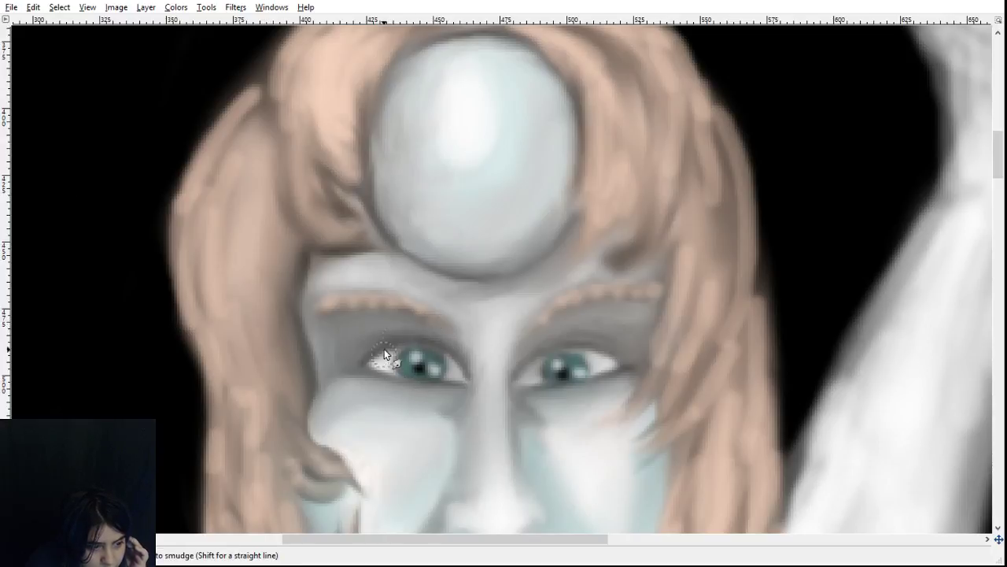
{"action": "mouse_move", "coordinate": [424, 316]}
{"action": "left_mouse_down"}
{"action": "mouse_move", "coordinate": [377, 318]}
{"action": "mouse_move", "coordinate": [401, 304]}
{"action": "mouse_move", "coordinate": [340, 301]}
{"action": "left_mouse_up"}
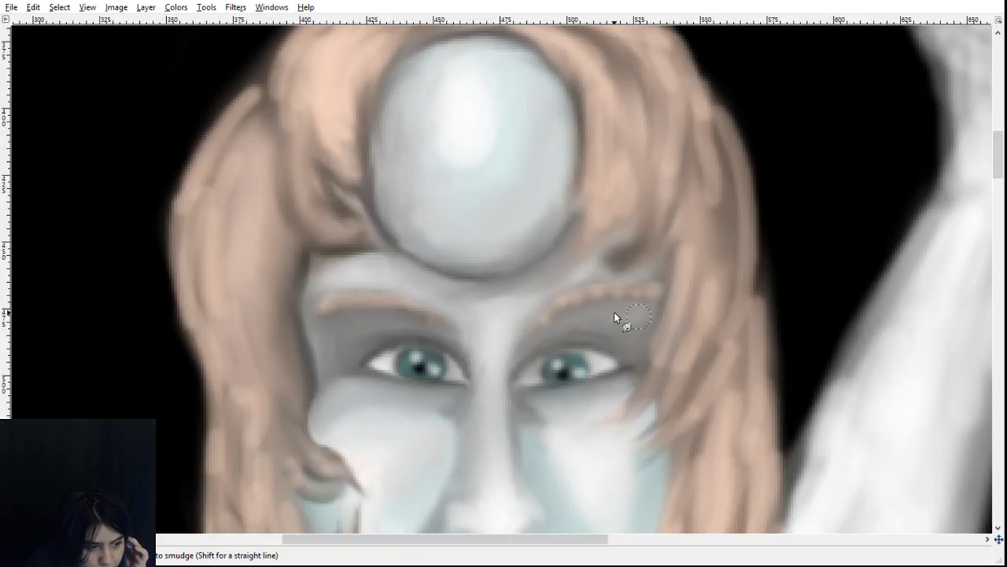
{"action": "mouse_move", "coordinate": [563, 302]}
{"action": "left_mouse_down"}
{"action": "mouse_move", "coordinate": [534, 322]}
{"action": "mouse_move", "coordinate": [565, 304]}
{"action": "mouse_move", "coordinate": [531, 335]}
{"action": "mouse_move", "coordinate": [598, 307]}
{"action": "mouse_move", "coordinate": [561, 299]}
{"action": "mouse_move", "coordinate": [656, 289]}
{"action": "mouse_move", "coordinate": [528, 325]}
{"action": "left_mouse_up"}
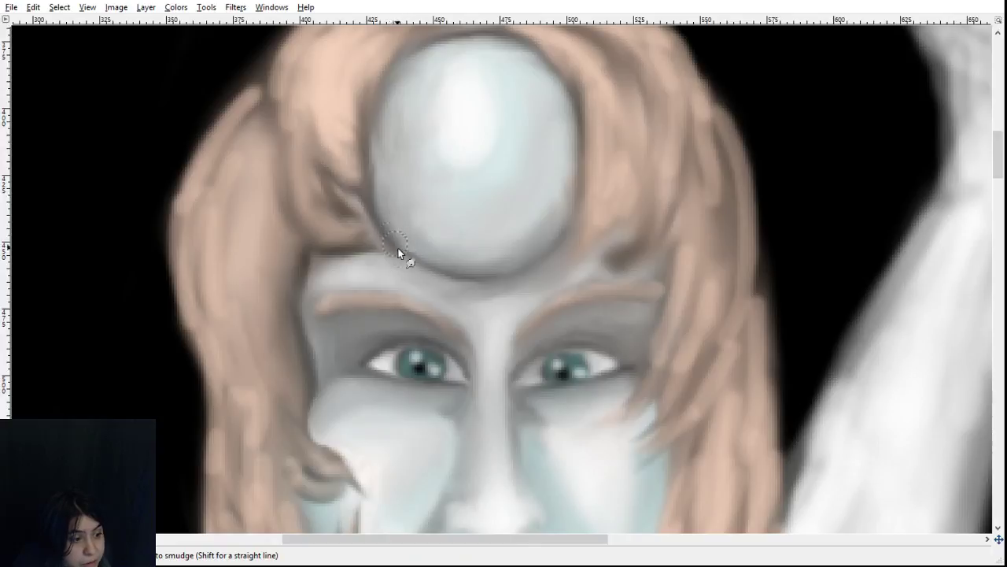
- Smudge the viewer's-left fringe into thin wisps that reach over the lower edge of the forehead oval
{"action": "scroll", "coordinate": [560, 229], "scroll_direction": "down", "scroll_amount": 4}
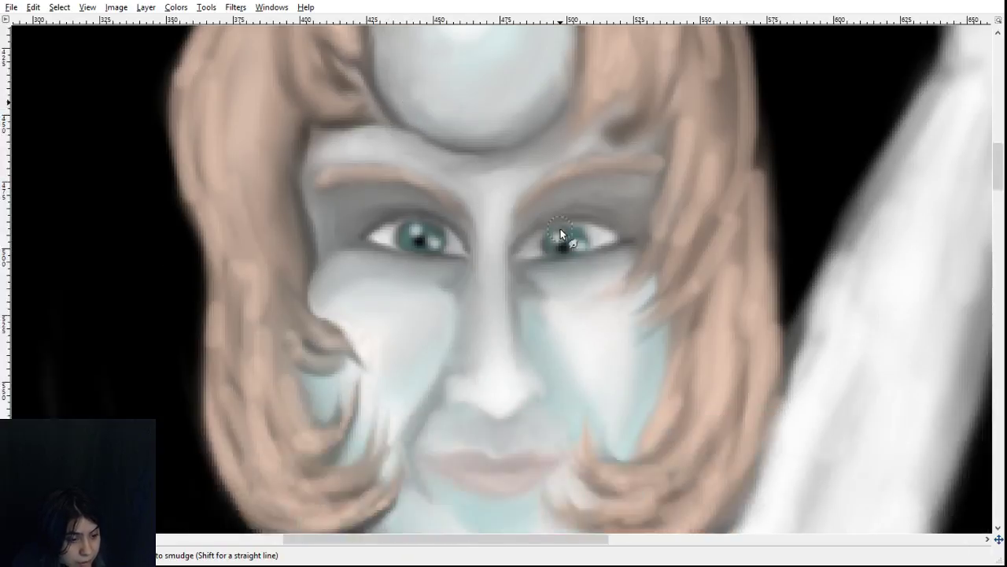
{"action": "scroll", "coordinate": [717, 347], "scroll_direction": "up", "scroll_amount": 4}
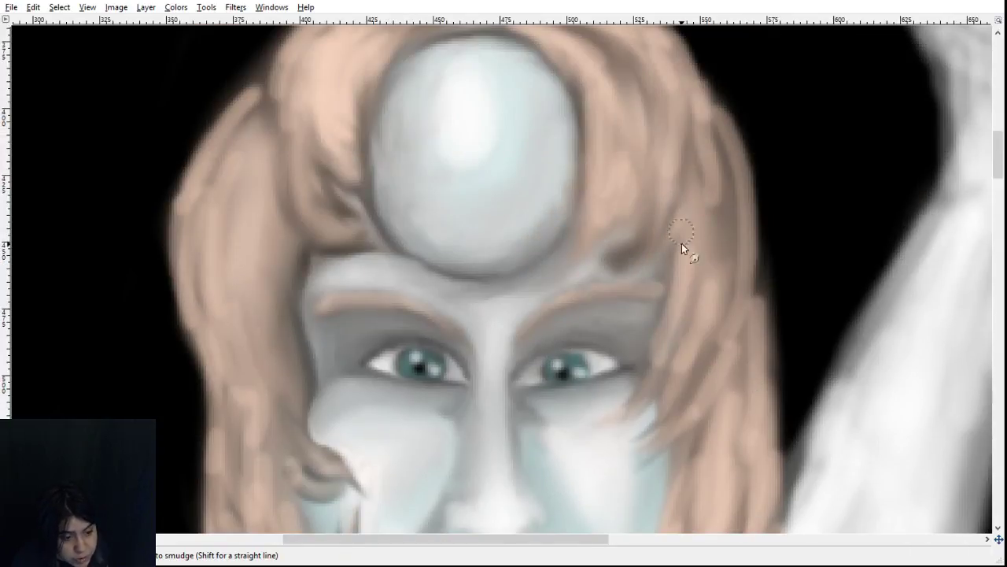
{"action": "scroll", "coordinate": [686, 276], "scroll_direction": "up", "scroll_amount": 3}
{"action": "left_click_drag", "start_coordinate": [341, 266], "coordinate": [397, 309]}
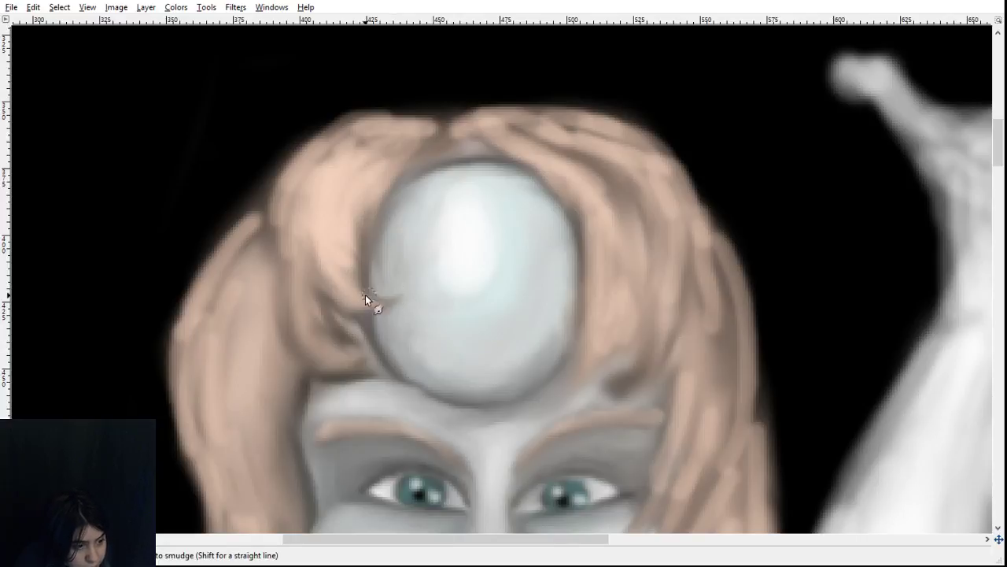
{"action": "mouse_move", "coordinate": [365, 294]}
{"action": "left_mouse_down"}
{"action": "mouse_move", "coordinate": [410, 281]}
{"action": "mouse_move", "coordinate": [358, 277]}
{"action": "mouse_move", "coordinate": [413, 300]}
{"action": "mouse_move", "coordinate": [368, 325]}
{"action": "mouse_move", "coordinate": [341, 299]}
{"action": "mouse_move", "coordinate": [344, 266]}
{"action": "mouse_move", "coordinate": [401, 289]}
{"action": "left_mouse_up"}
{"action": "mouse_move", "coordinate": [344, 313]}
{"action": "left_mouse_down"}
{"action": "mouse_move", "coordinate": [388, 347]}
{"action": "mouse_move", "coordinate": [341, 348]}
{"action": "mouse_move", "coordinate": [401, 329]}
{"action": "mouse_move", "coordinate": [362, 357]}
{"action": "mouse_move", "coordinate": [380, 355]}
{"action": "mouse_move", "coordinate": [362, 347]}
{"action": "mouse_move", "coordinate": [395, 342]}
{"action": "mouse_move", "coordinate": [336, 358]}
{"action": "mouse_move", "coordinate": [408, 332]}
{"action": "mouse_move", "coordinate": [333, 363]}
{"action": "mouse_move", "coordinate": [447, 348]}
{"action": "left_mouse_up"}
{"action": "left_click_drag", "start_coordinate": [376, 362], "coordinate": [434, 365]}
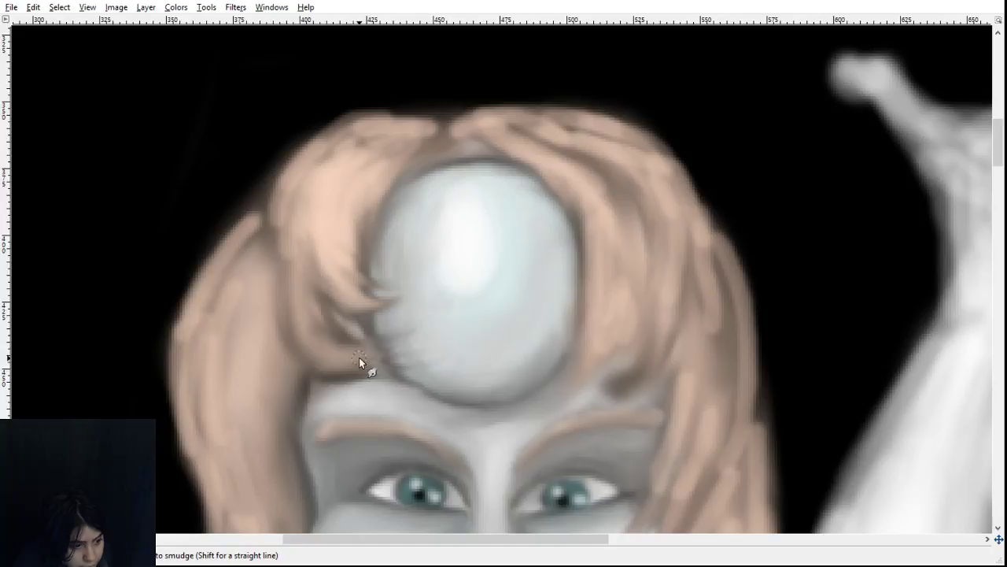
{"action": "left_click_drag", "start_coordinate": [373, 356], "coordinate": [434, 353]}
{"action": "mouse_move", "coordinate": [343, 352]}
{"action": "left_mouse_down"}
{"action": "mouse_move", "coordinate": [385, 359]}
{"action": "mouse_move", "coordinate": [430, 345]}
{"action": "left_mouse_up"}
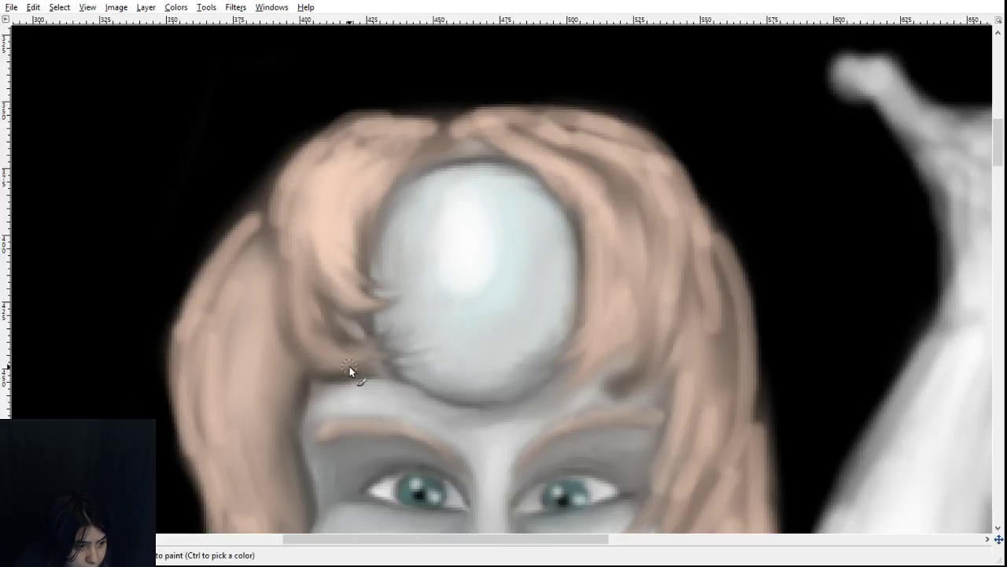
- Paint thin brown and light peach strands in the viewer's-right fringe, sweeping toward the oval's lower edge
{"action": "left_click_drag", "start_coordinate": [616, 364], "coordinate": [553, 389]}
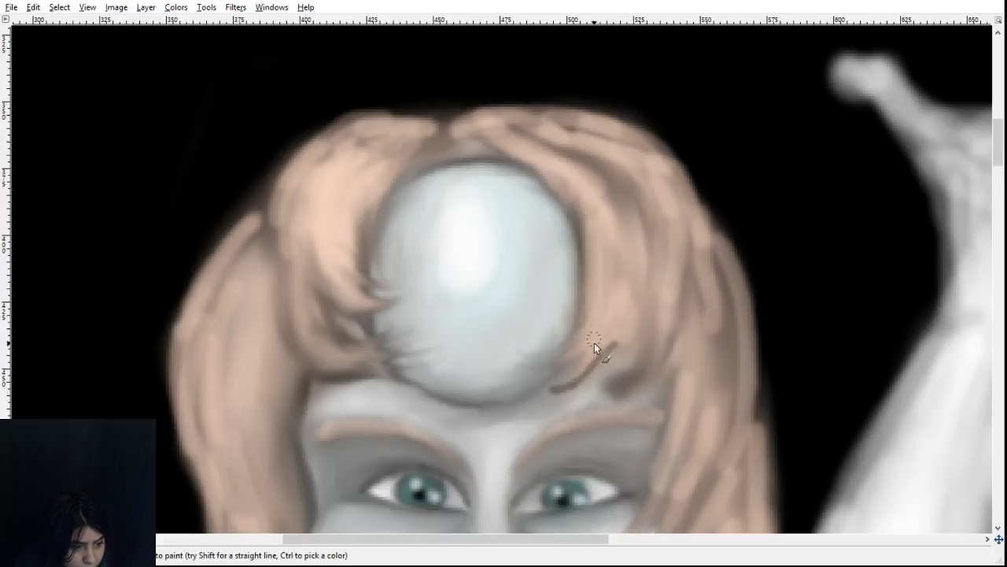
{"action": "left_click_drag", "start_coordinate": [598, 342], "coordinate": [528, 366]}
{"action": "left_click_drag", "start_coordinate": [585, 337], "coordinate": [547, 356]}
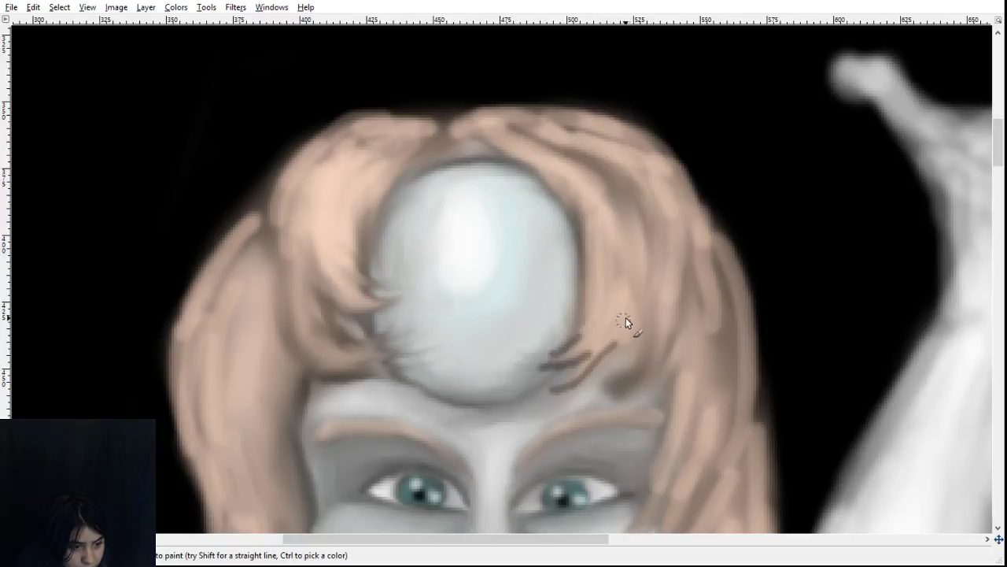
{"action": "left_click_drag", "start_coordinate": [641, 331], "coordinate": [584, 371]}
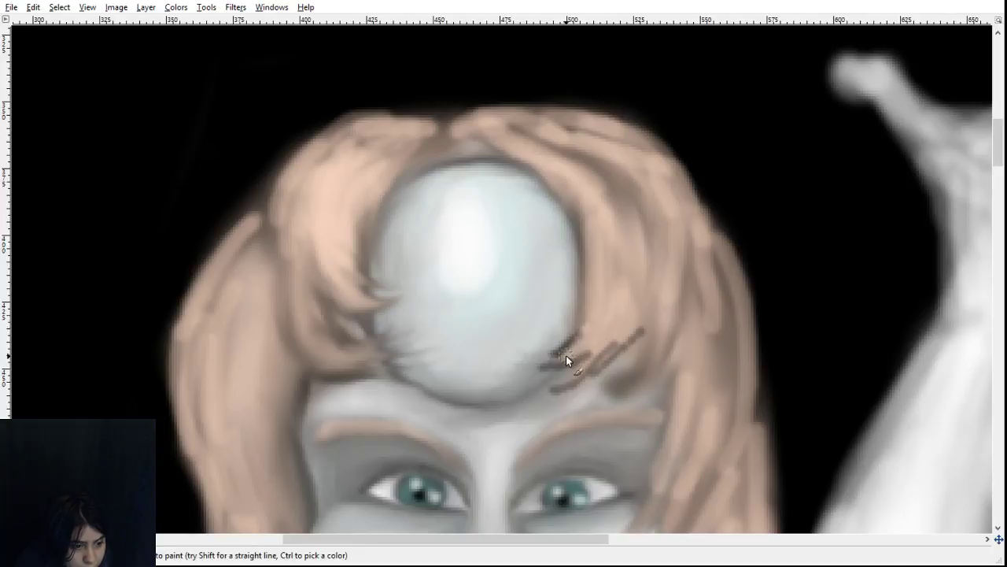
{"action": "mouse_move", "coordinate": [591, 340]}
{"action": "left_mouse_down"}
{"action": "mouse_move", "coordinate": [550, 368]}
{"action": "mouse_move", "coordinate": [613, 354]}
{"action": "left_mouse_up"}
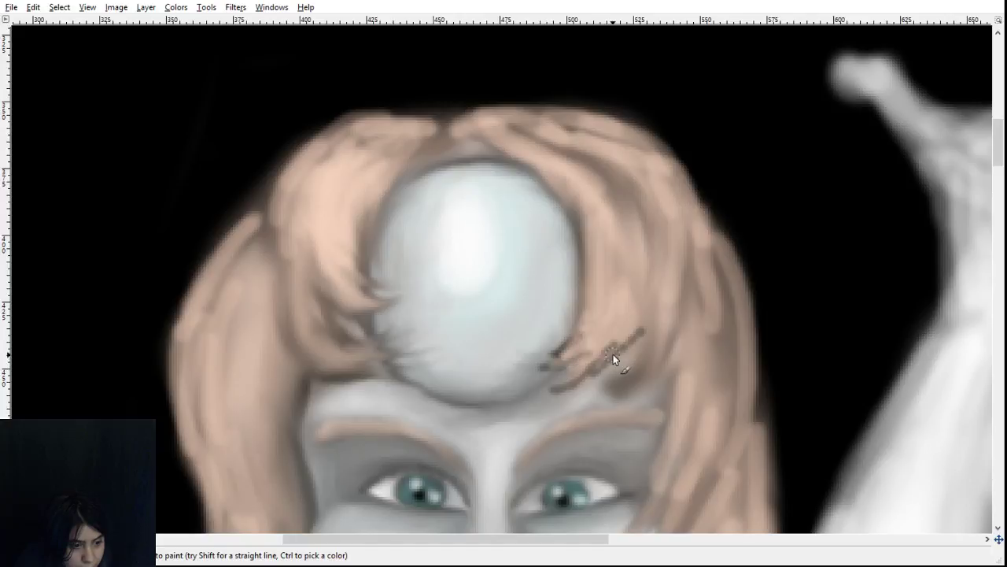
{"action": "left_click_drag", "start_coordinate": [652, 317], "coordinate": [587, 372]}
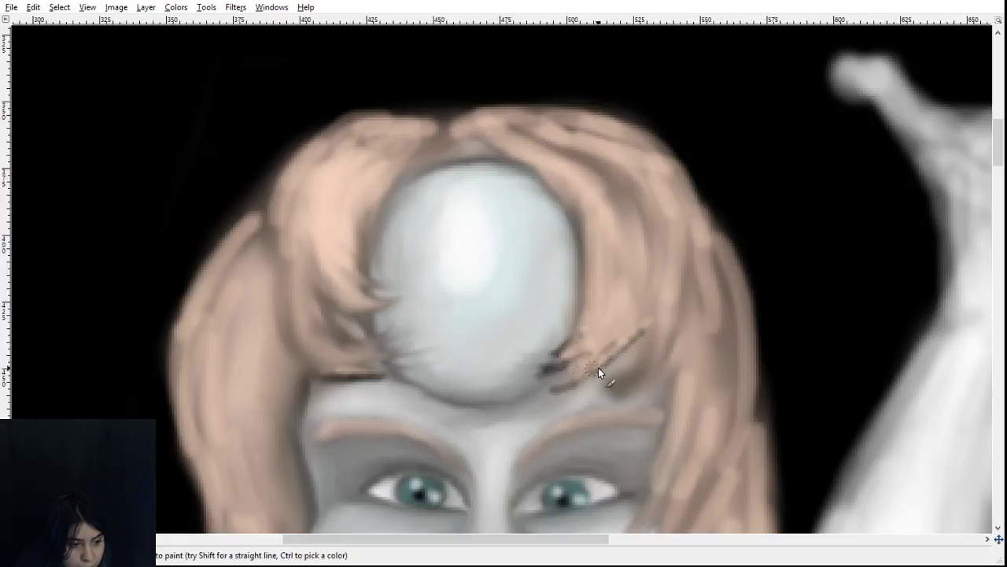
- Extend the dark fringe tips at the oval's lower viewer's-right edge and smudge them into soft wisps
{"action": "left_click_drag", "start_coordinate": [599, 364], "coordinate": [531, 399]}
{"action": "left_click_drag", "start_coordinate": [622, 348], "coordinate": [571, 379]}
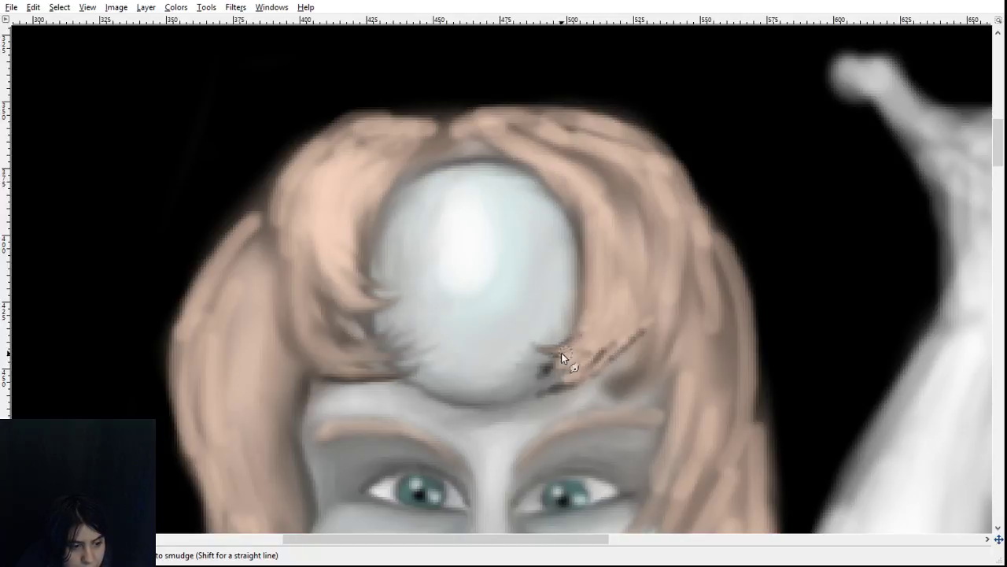
{"action": "mouse_move", "coordinate": [562, 355]}
{"action": "left_mouse_down"}
{"action": "mouse_move", "coordinate": [517, 365]}
{"action": "mouse_move", "coordinate": [518, 374]}
{"action": "left_mouse_up"}
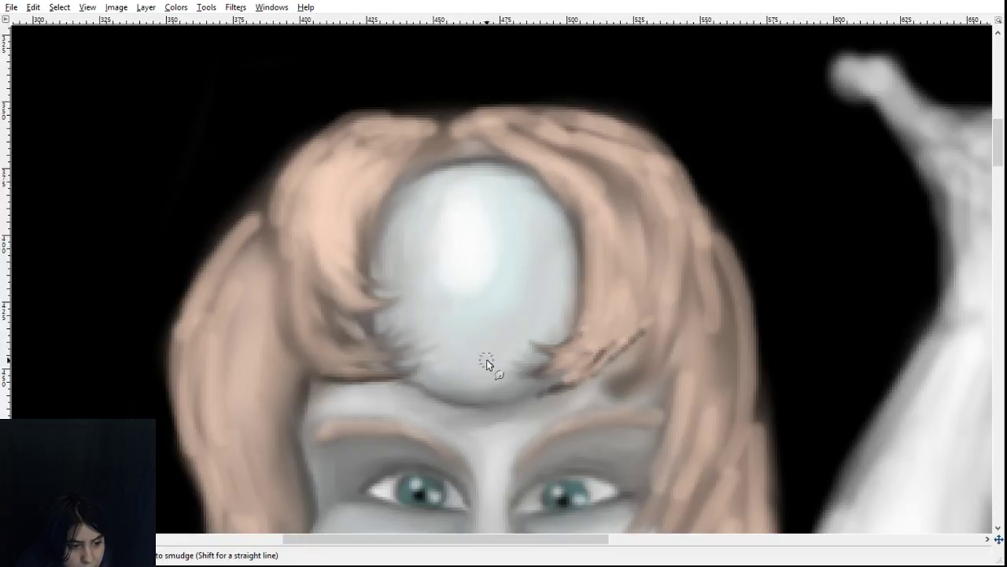
{"action": "left_click_drag", "start_coordinate": [586, 377], "coordinate": [519, 388]}
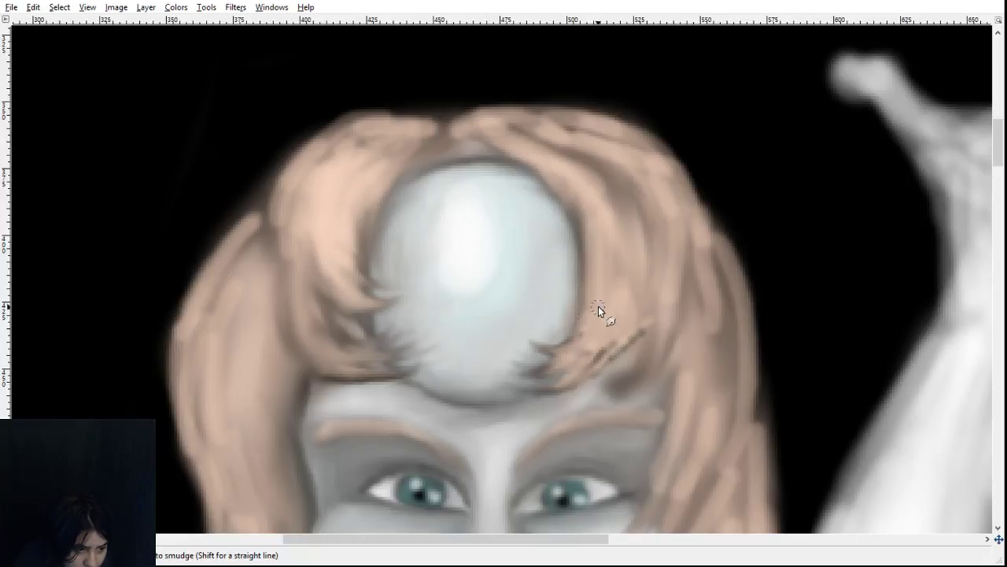
- Smudge the viewer's-right fringe strands down toward their tips at the forehead oval's lower edge
{"action": "left_click_drag", "start_coordinate": [583, 330], "coordinate": [531, 350]}
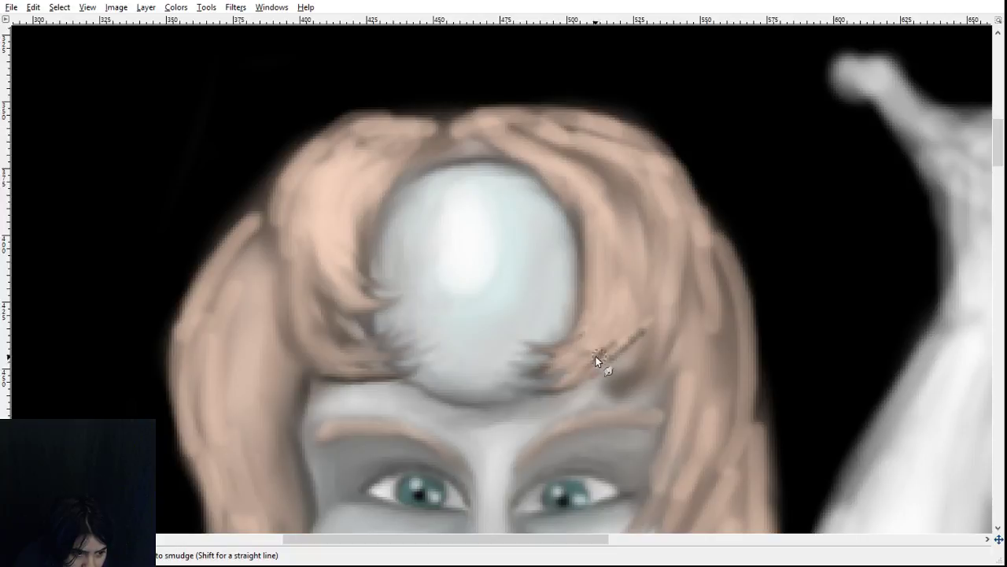
{"action": "left_click_drag", "start_coordinate": [595, 356], "coordinate": [545, 370]}
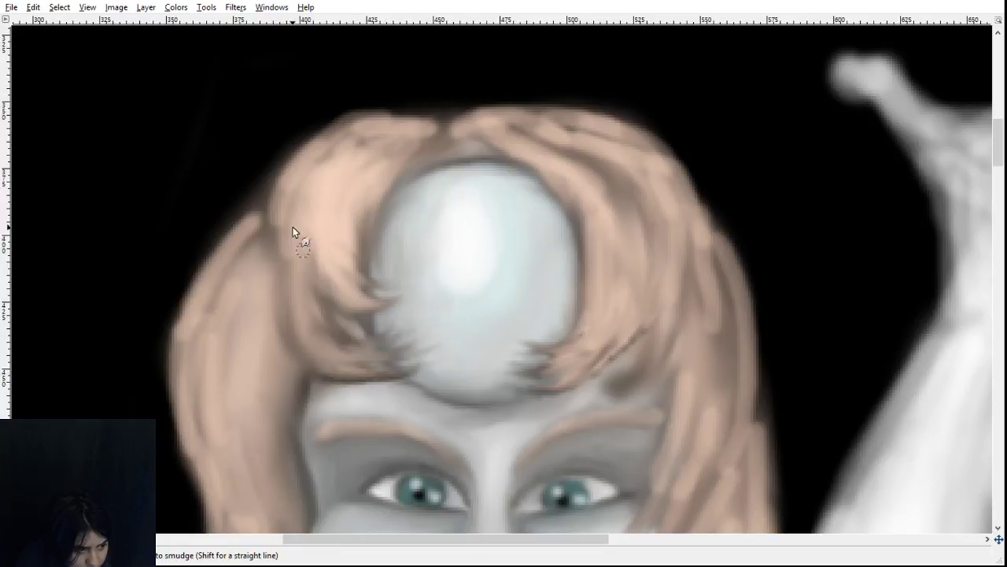
- Paint short dark strands from the viewer's-right hair edge over the cheek and smudge them into soft wisps
{"action": "scroll", "coordinate": [465, 350], "scroll_direction": "down", "scroll_amount": 3}
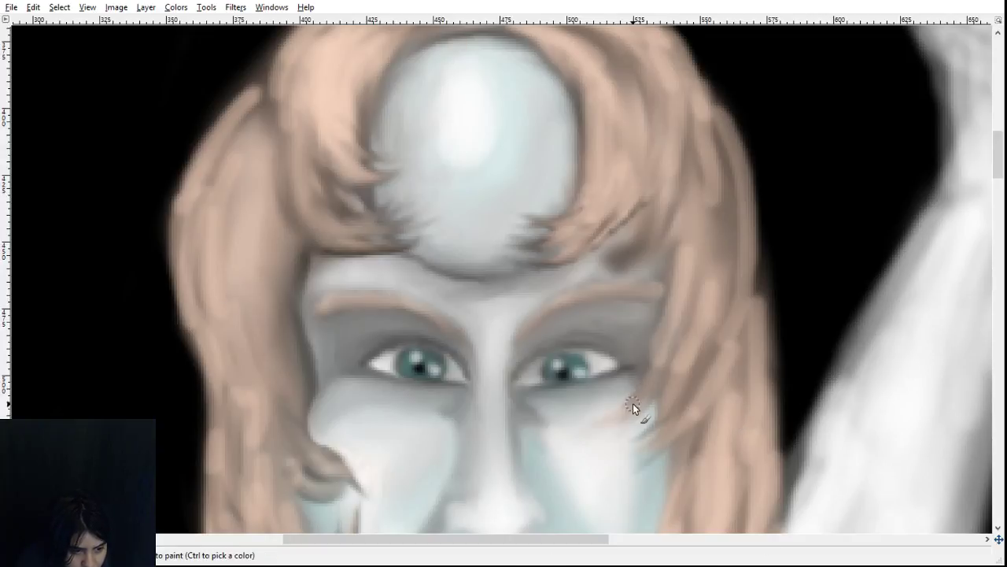
{"action": "left_click_drag", "start_coordinate": [630, 440], "coordinate": [666, 427]}
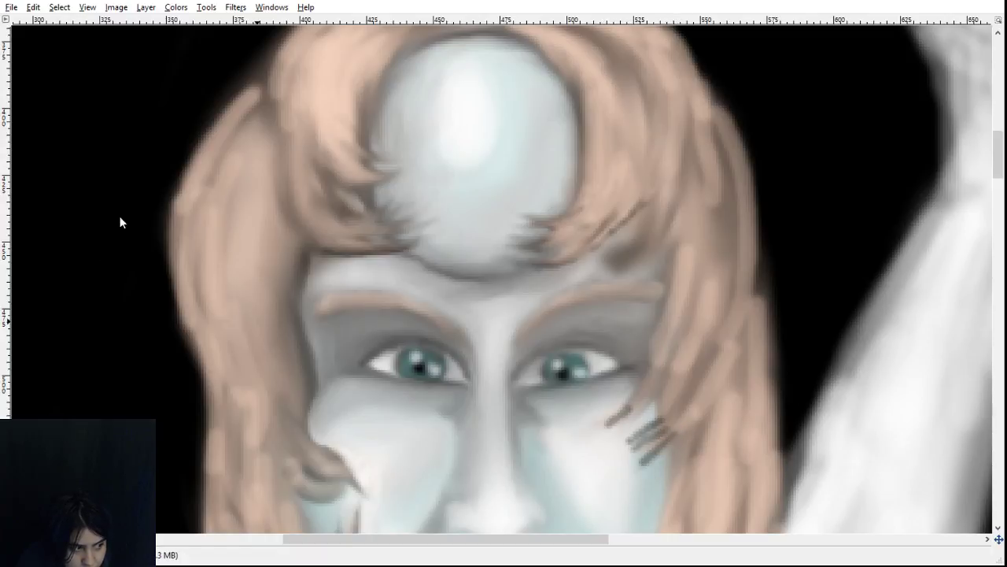
{"action": "left_click_drag", "start_coordinate": [611, 425], "coordinate": [645, 406]}
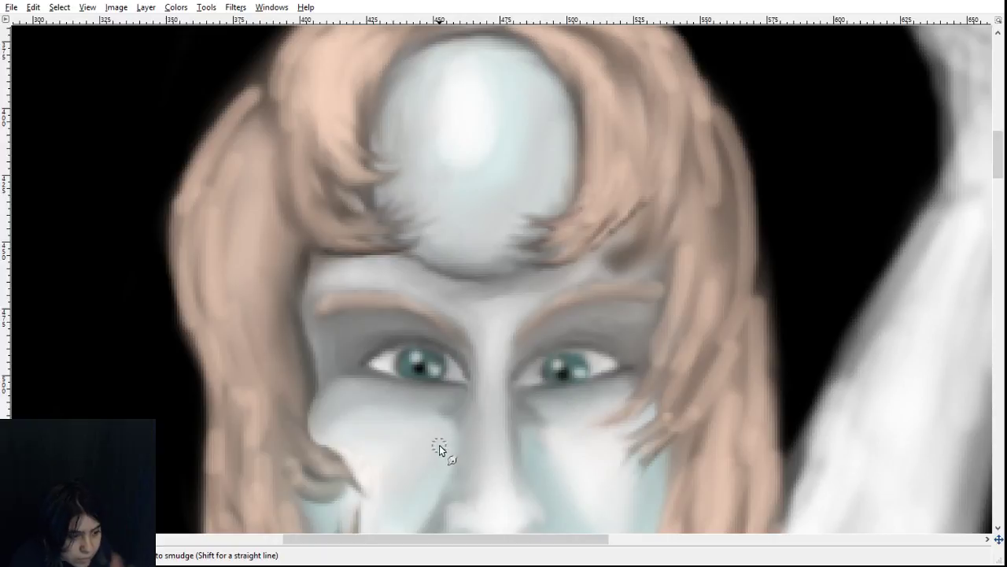
- Paint thin dark brown strands in both fringe halves and in the side locks on both sides of the face
{"action": "scroll", "coordinate": [439, 443], "scroll_direction": "down", "scroll_amount": 5}
{"action": "scroll", "coordinate": [706, 327], "scroll_direction": "up", "scroll_amount": 8}
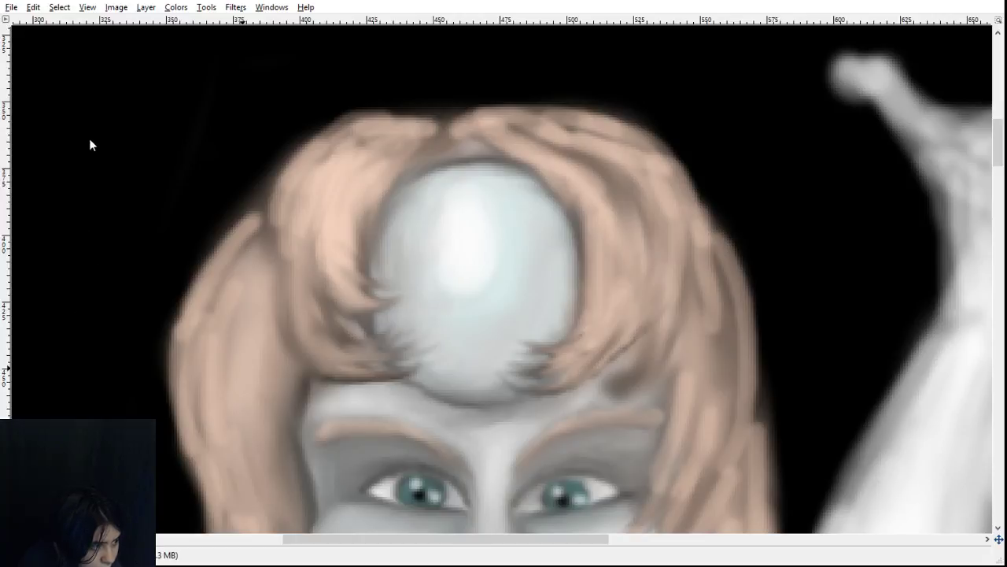
{"action": "left_click_drag", "start_coordinate": [372, 165], "coordinate": [335, 260]}
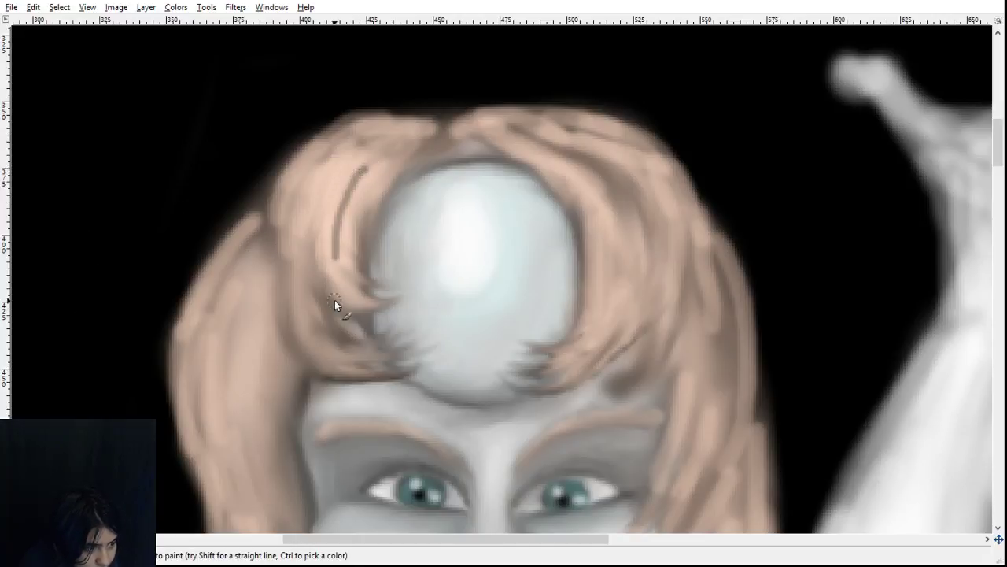
{"action": "scroll", "coordinate": [611, 397], "scroll_direction": "down", "scroll_amount": 8}
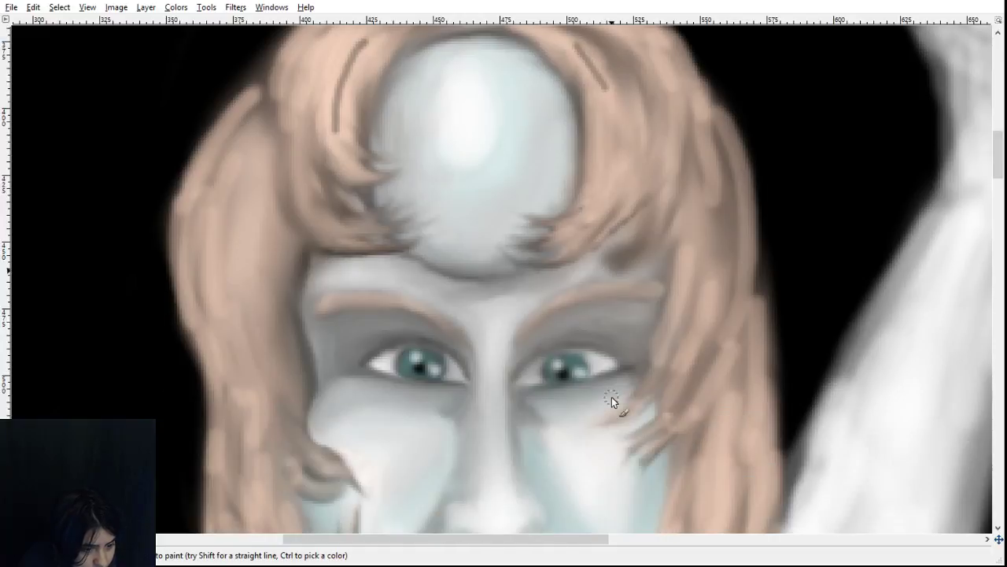
{"action": "left_click_drag", "start_coordinate": [725, 219], "coordinate": [694, 295]}
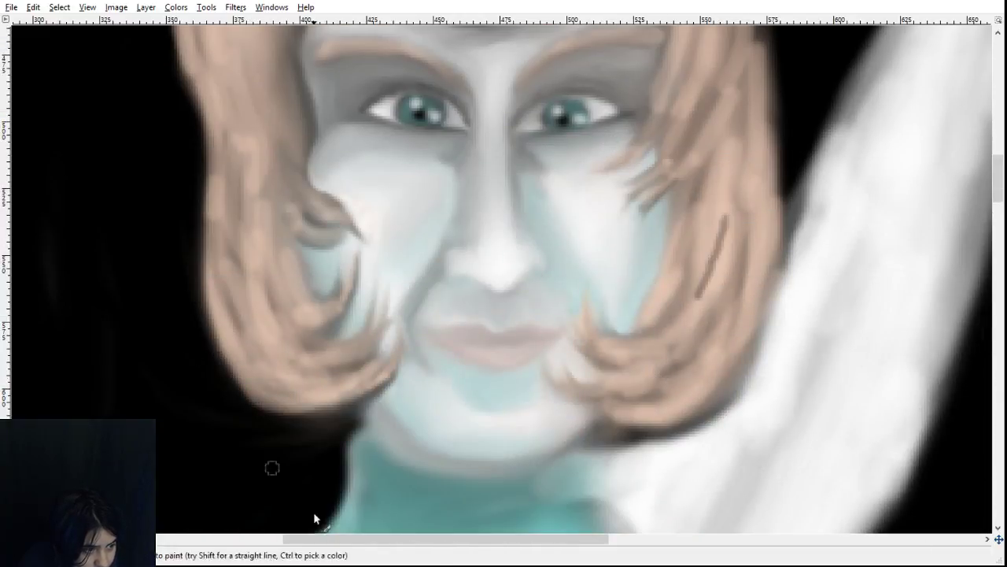
{"action": "left_click_drag", "start_coordinate": [479, 540], "coordinate": [430, 528]}
{"action": "scroll", "coordinate": [477, 433], "scroll_direction": "up", "scroll_amount": 8}
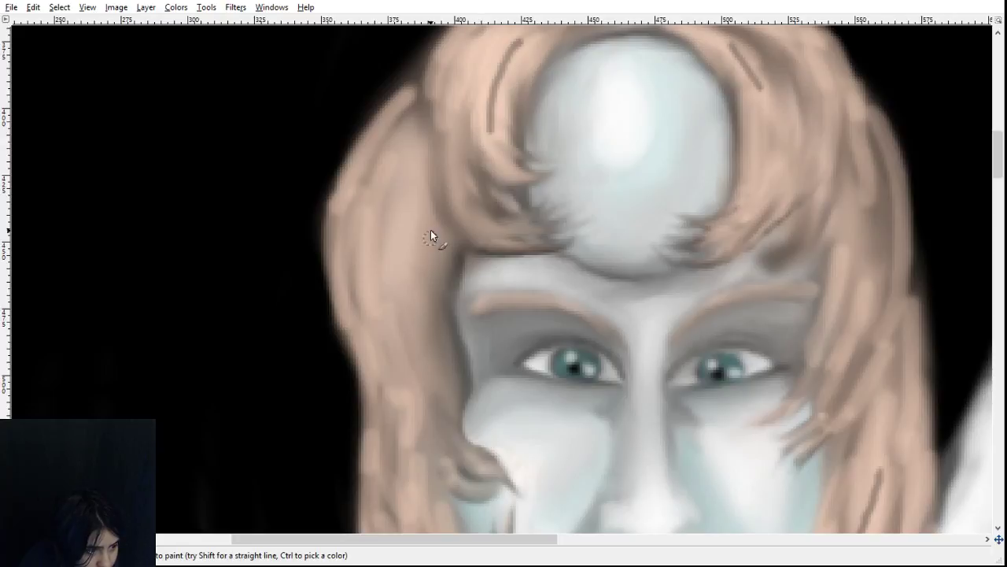
{"action": "left_click_drag", "start_coordinate": [413, 170], "coordinate": [379, 307]}
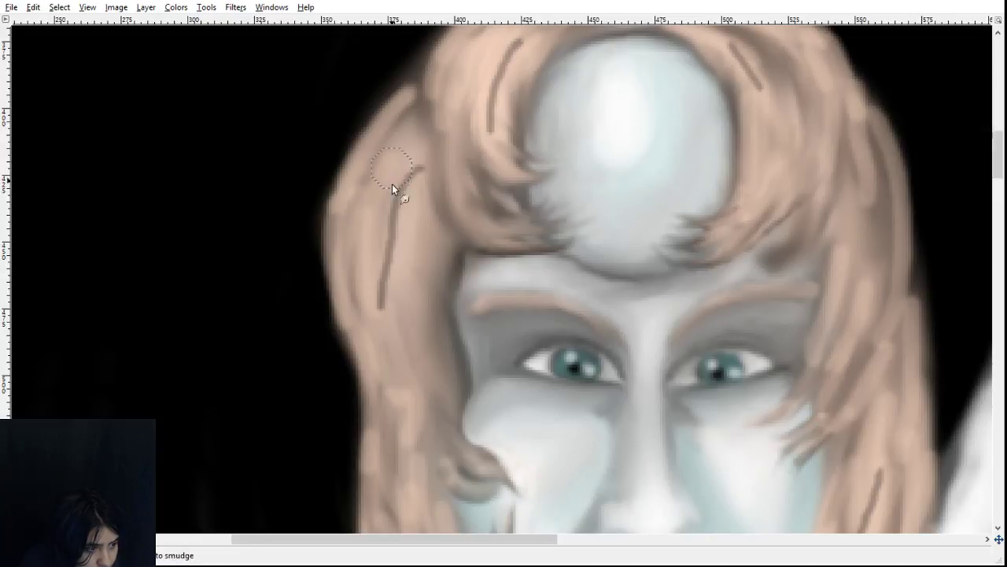
- Smudge the dark strand in the viewer's-left side lock along the hair until it blends into soft shading
{"action": "left_click_drag", "start_coordinate": [392, 184], "coordinate": [384, 293]}
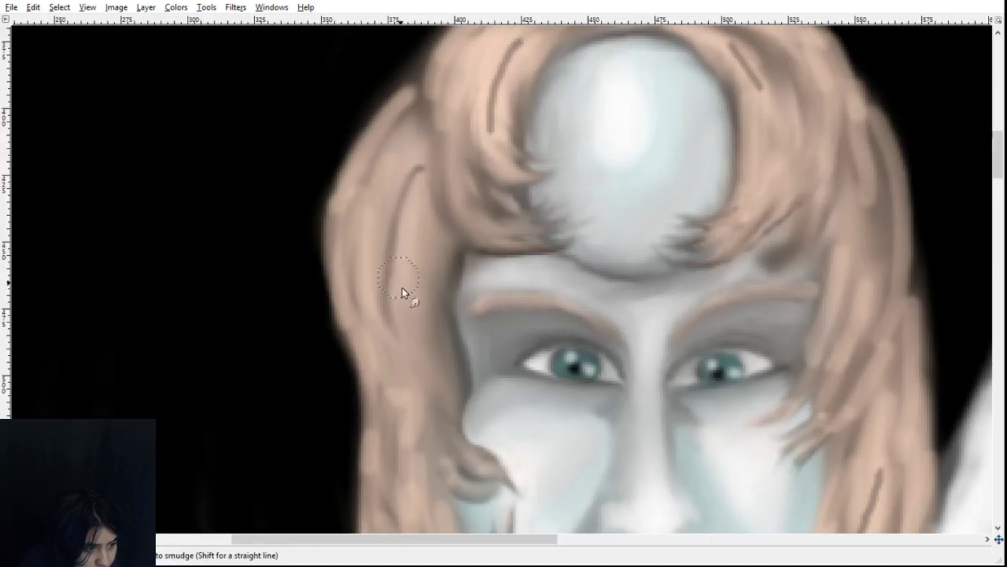
{"action": "left_click_drag", "start_coordinate": [408, 239], "coordinate": [405, 299]}
{"action": "mouse_move", "coordinate": [393, 226]}
{"action": "left_mouse_down"}
{"action": "mouse_move", "coordinate": [402, 301]}
{"action": "mouse_move", "coordinate": [401, 190]}
{"action": "mouse_move", "coordinate": [392, 292]}
{"action": "mouse_move", "coordinate": [410, 148]}
{"action": "mouse_move", "coordinate": [399, 235]}
{"action": "mouse_move", "coordinate": [427, 138]}
{"action": "mouse_move", "coordinate": [408, 194]}
{"action": "mouse_move", "coordinate": [416, 151]}
{"action": "mouse_move", "coordinate": [415, 191]}
{"action": "left_mouse_up"}
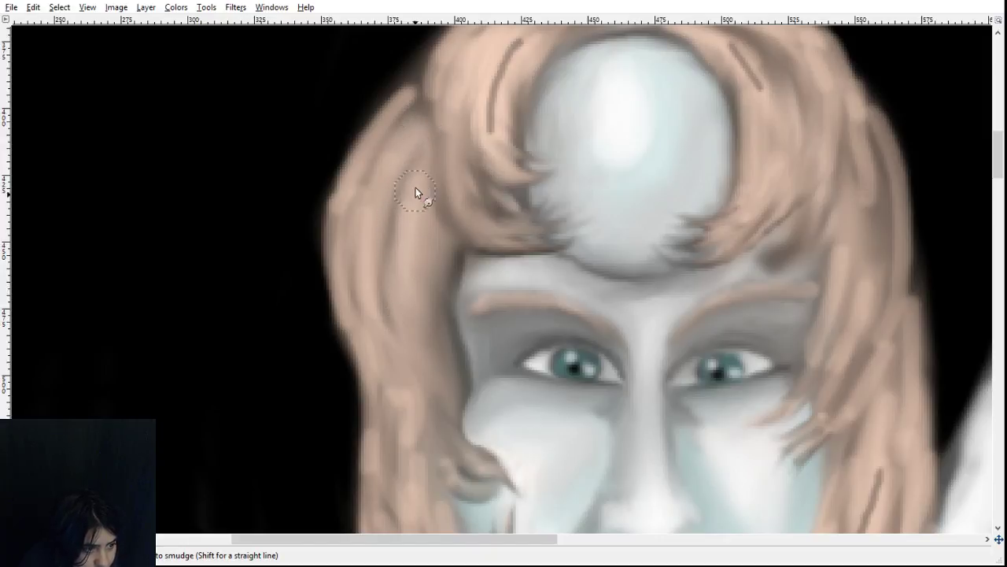
- Smudge the dark strand in the viewer's-right side lock and the nearby hair beside the cheek into the surrounding peach hair
{"action": "scroll", "coordinate": [936, 452], "scroll_direction": "down", "scroll_amount": 3}
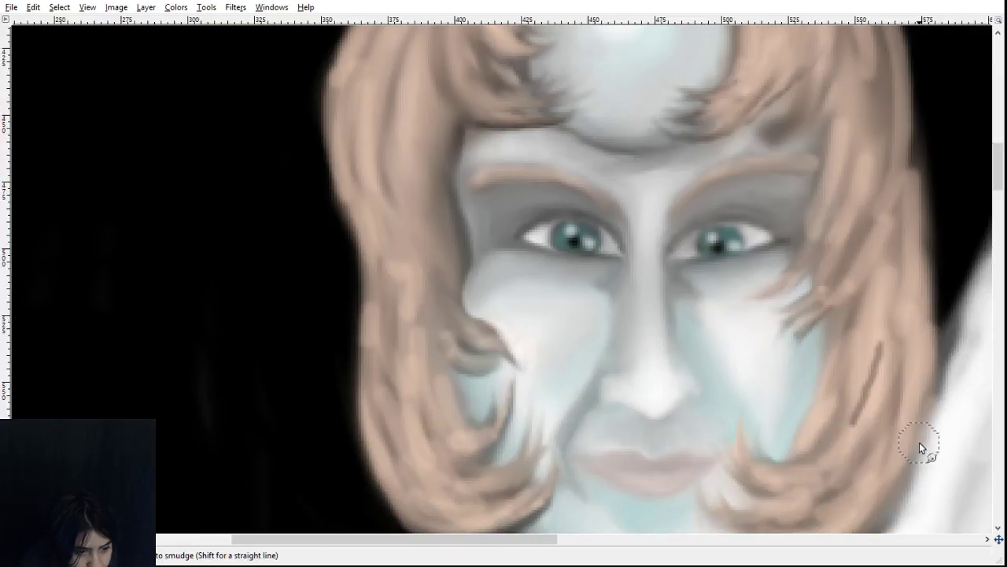
{"action": "mouse_move", "coordinate": [877, 376]}
{"action": "left_mouse_down"}
{"action": "mouse_move", "coordinate": [881, 339]}
{"action": "mouse_move", "coordinate": [847, 448]}
{"action": "mouse_move", "coordinate": [866, 377]}
{"action": "mouse_move", "coordinate": [832, 456]}
{"action": "mouse_move", "coordinate": [861, 381]}
{"action": "mouse_move", "coordinate": [861, 430]}
{"action": "mouse_move", "coordinate": [837, 453]}
{"action": "left_mouse_up"}
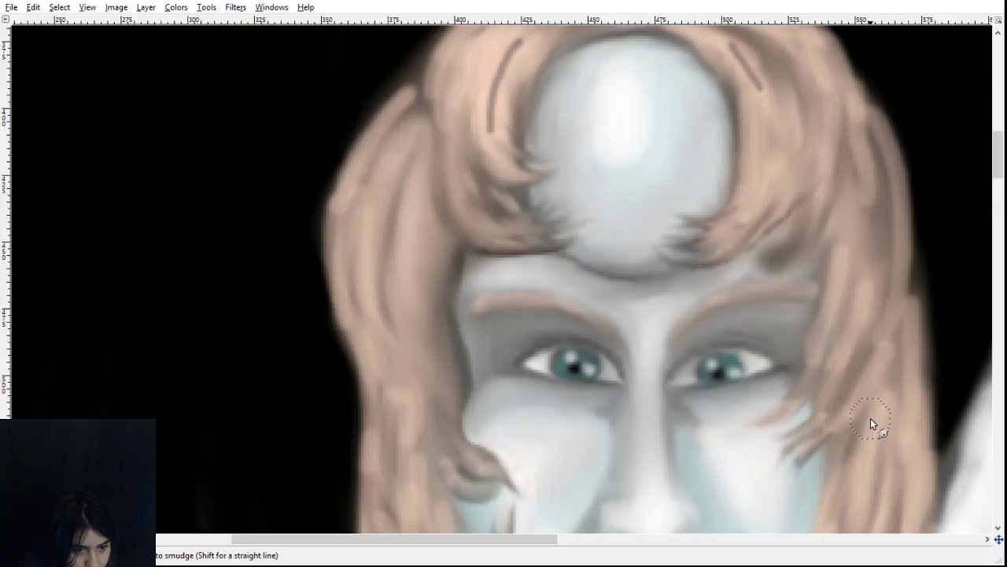
{"action": "scroll", "coordinate": [871, 418], "scroll_direction": "up", "scroll_amount": 3}
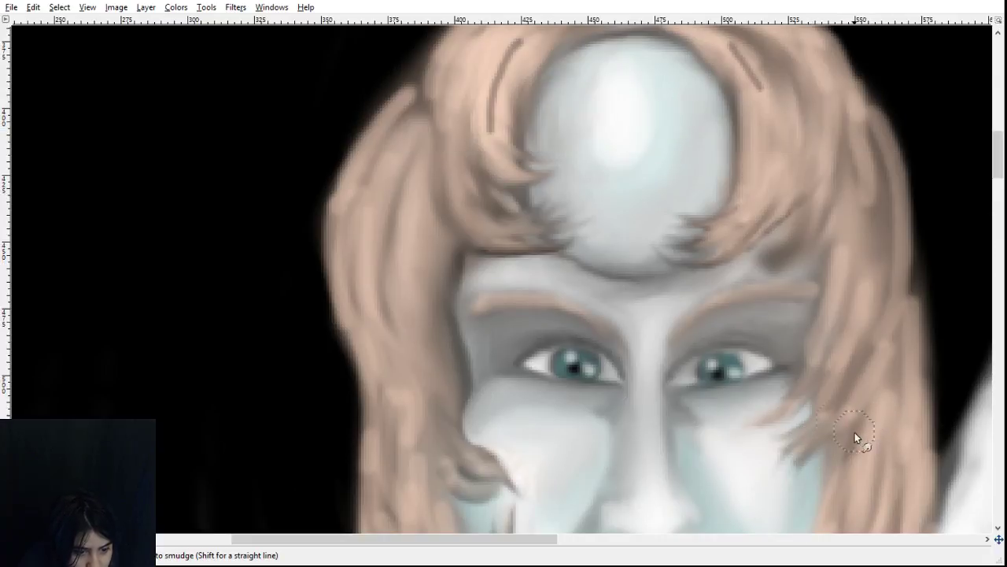
{"action": "left_click_drag", "start_coordinate": [797, 456], "coordinate": [763, 508]}
{"action": "scroll", "coordinate": [700, 472], "scroll_direction": "down", "scroll_amount": 3}
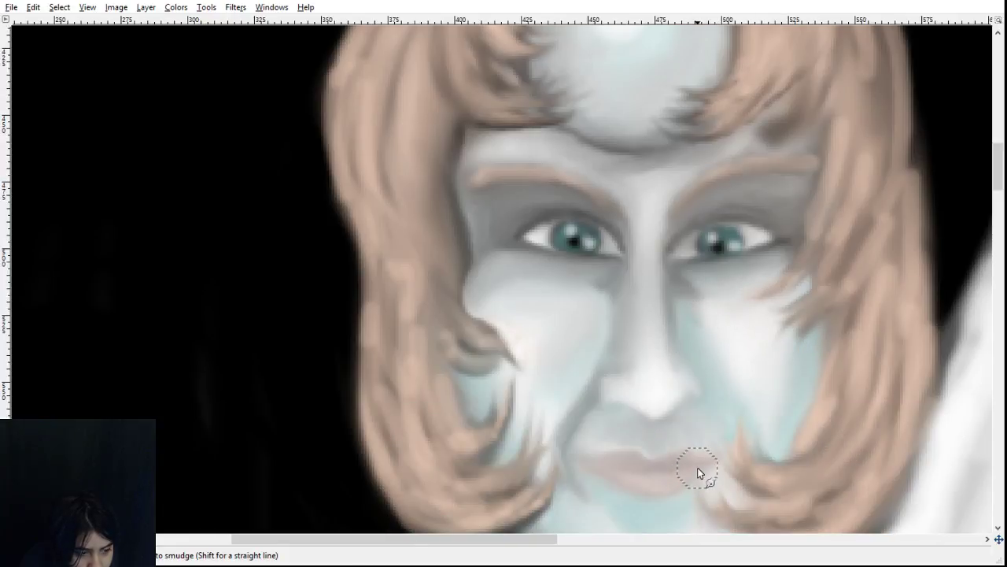
- Smudge the dark strands in both fringe halves into the hair and blend the parting above the forehead oval
{"action": "scroll", "coordinate": [750, 425], "scroll_direction": "up", "scroll_amount": 6}
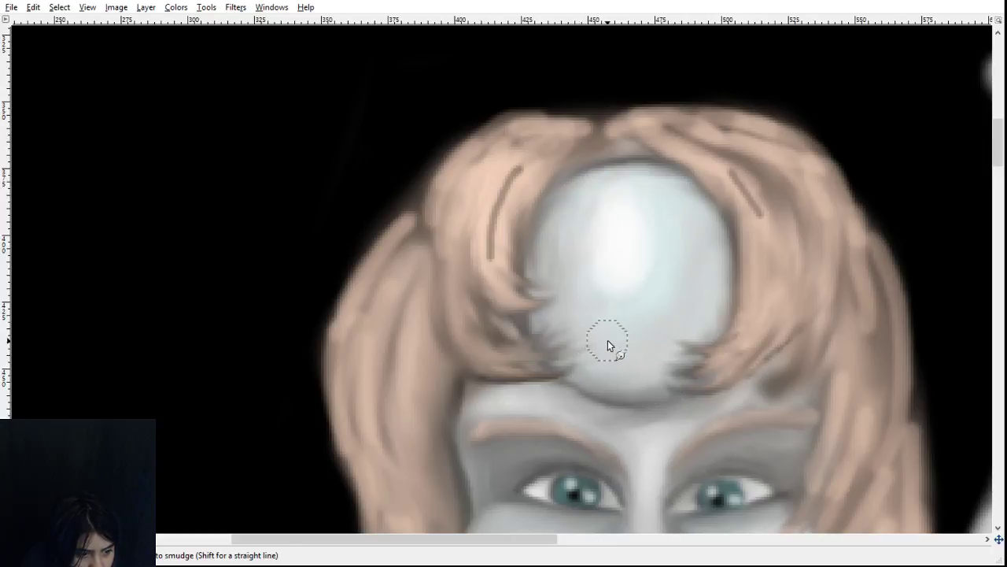
{"action": "mouse_move", "coordinate": [607, 341]}
{"action": "left_mouse_down"}
{"action": "mouse_move", "coordinate": [582, 358]}
{"action": "mouse_move", "coordinate": [597, 337]}
{"action": "mouse_move", "coordinate": [574, 339]}
{"action": "mouse_move", "coordinate": [574, 317]}
{"action": "mouse_move", "coordinate": [544, 434]}
{"action": "mouse_move", "coordinate": [540, 362]}
{"action": "mouse_move", "coordinate": [576, 352]}
{"action": "mouse_move", "coordinate": [565, 406]}
{"action": "left_mouse_up"}
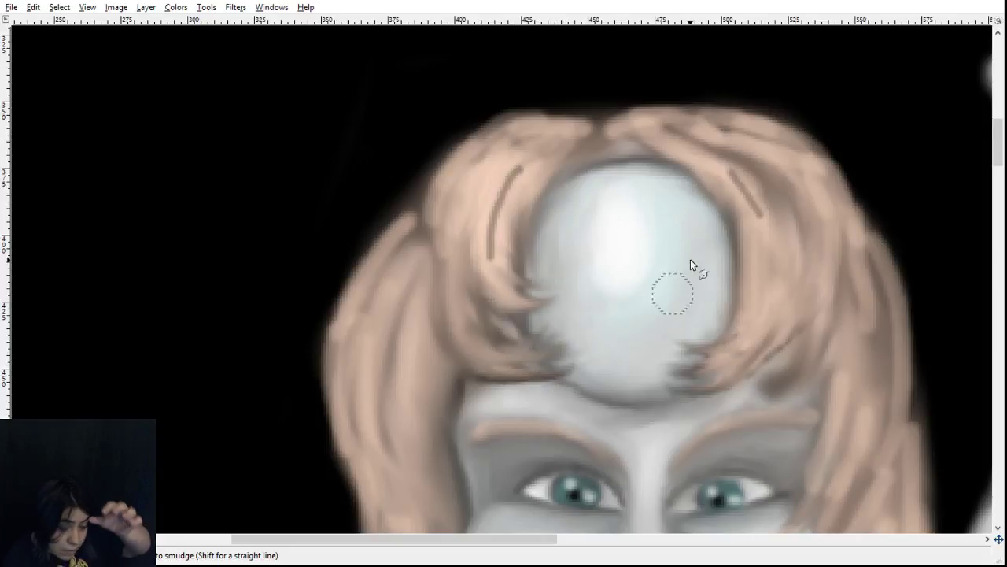
{"action": "mouse_move", "coordinate": [728, 161]}
{"action": "left_mouse_down"}
{"action": "mouse_move", "coordinate": [767, 251]}
{"action": "mouse_move", "coordinate": [761, 200]}
{"action": "mouse_move", "coordinate": [749, 294]}
{"action": "mouse_move", "coordinate": [769, 210]}
{"action": "mouse_move", "coordinate": [717, 172]}
{"action": "mouse_move", "coordinate": [726, 154]}
{"action": "mouse_move", "coordinate": [758, 164]}
{"action": "mouse_move", "coordinate": [714, 125]}
{"action": "mouse_move", "coordinate": [743, 119]}
{"action": "mouse_move", "coordinate": [739, 132]}
{"action": "mouse_move", "coordinate": [697, 128]}
{"action": "mouse_move", "coordinate": [750, 122]}
{"action": "left_mouse_up"}
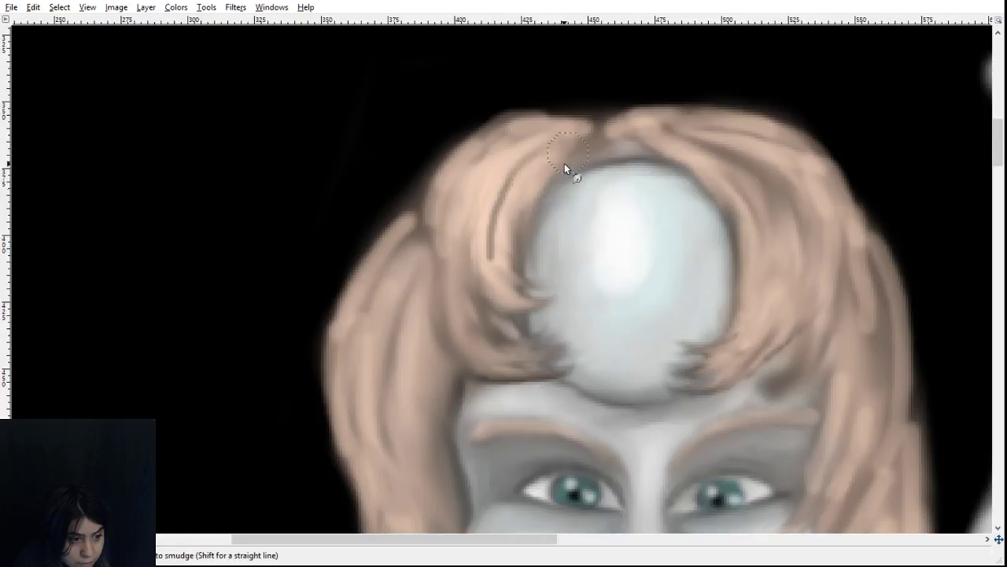
{"action": "mouse_move", "coordinate": [565, 165]}
{"action": "left_mouse_down"}
{"action": "mouse_move", "coordinate": [501, 279]}
{"action": "mouse_move", "coordinate": [487, 232]}
{"action": "mouse_move", "coordinate": [619, 138]}
{"action": "left_mouse_up"}
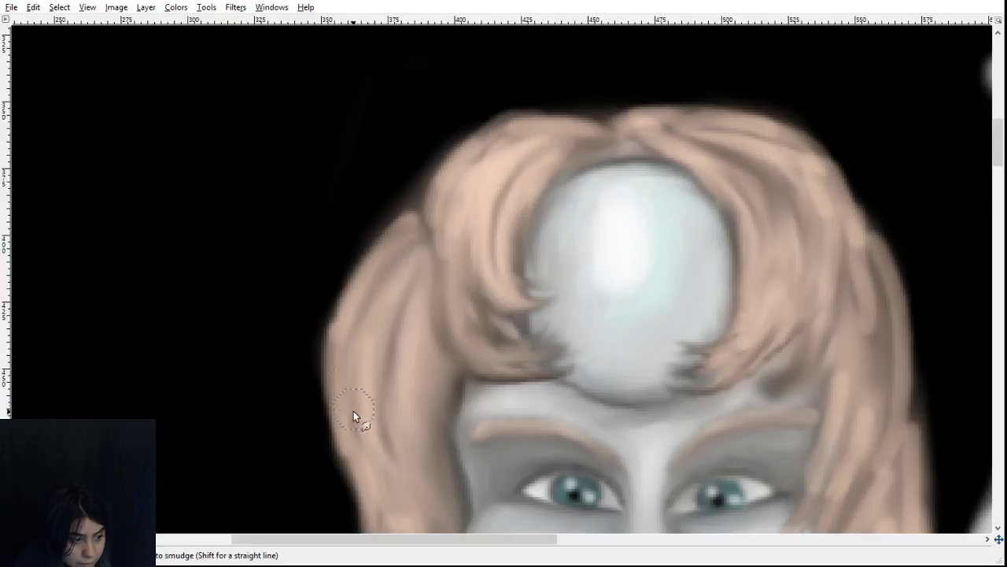
- Smudge the outer viewer's-left side lock and soften the lower edge of the viewer's-left fringe beside the oval
{"action": "left_click_drag", "start_coordinate": [366, 429], "coordinate": [404, 472]}
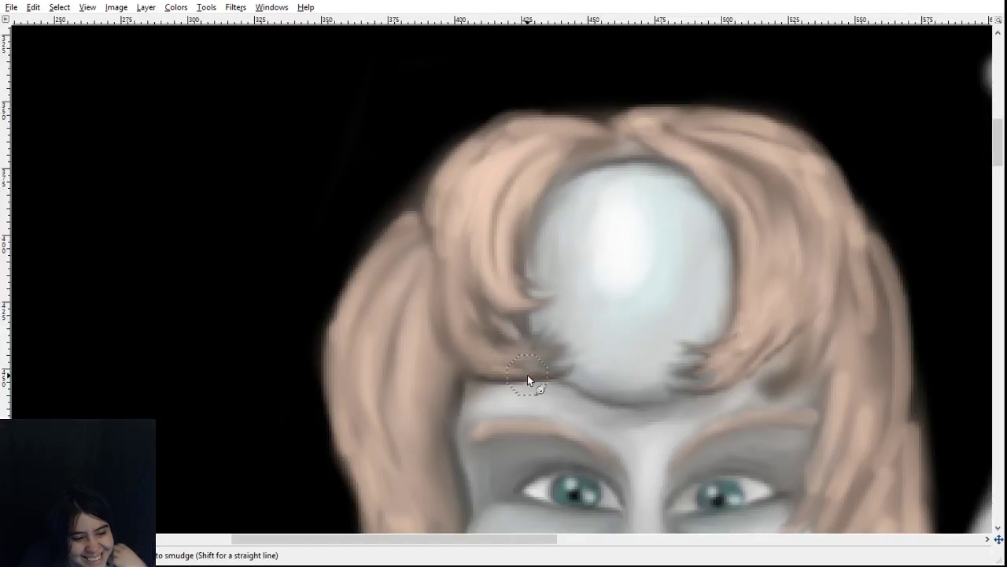
{"action": "mouse_move", "coordinate": [528, 375]}
{"action": "left_mouse_down"}
{"action": "mouse_move", "coordinate": [493, 373]}
{"action": "mouse_move", "coordinate": [497, 355]}
{"action": "mouse_move", "coordinate": [519, 372]}
{"action": "mouse_move", "coordinate": [479, 352]}
{"action": "mouse_move", "coordinate": [485, 288]}
{"action": "mouse_move", "coordinate": [504, 379]}
{"action": "mouse_move", "coordinate": [469, 367]}
{"action": "mouse_move", "coordinate": [482, 343]}
{"action": "mouse_move", "coordinate": [482, 374]}
{"action": "mouse_move", "coordinate": [488, 348]}
{"action": "mouse_move", "coordinate": [489, 362]}
{"action": "mouse_move", "coordinate": [517, 375]}
{"action": "mouse_move", "coordinate": [477, 364]}
{"action": "mouse_move", "coordinate": [517, 369]}
{"action": "mouse_move", "coordinate": [503, 375]}
{"action": "mouse_move", "coordinate": [524, 318]}
{"action": "left_mouse_up"}
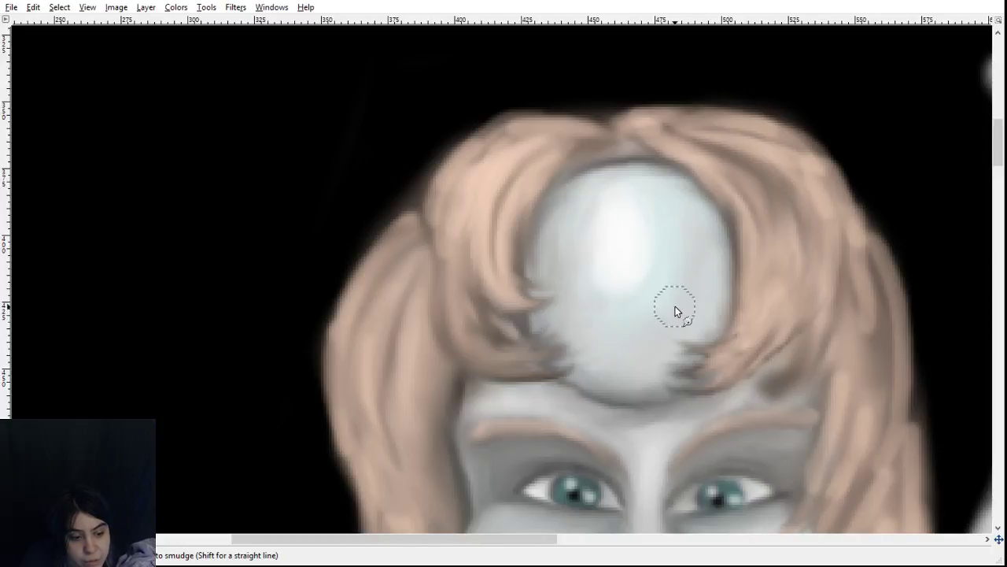
{"action": "scroll", "coordinate": [675, 309], "scroll_direction": "down", "scroll_amount": 4}
{"action": "scroll", "coordinate": [676, 309], "scroll_direction": "up", "scroll_amount": 4}
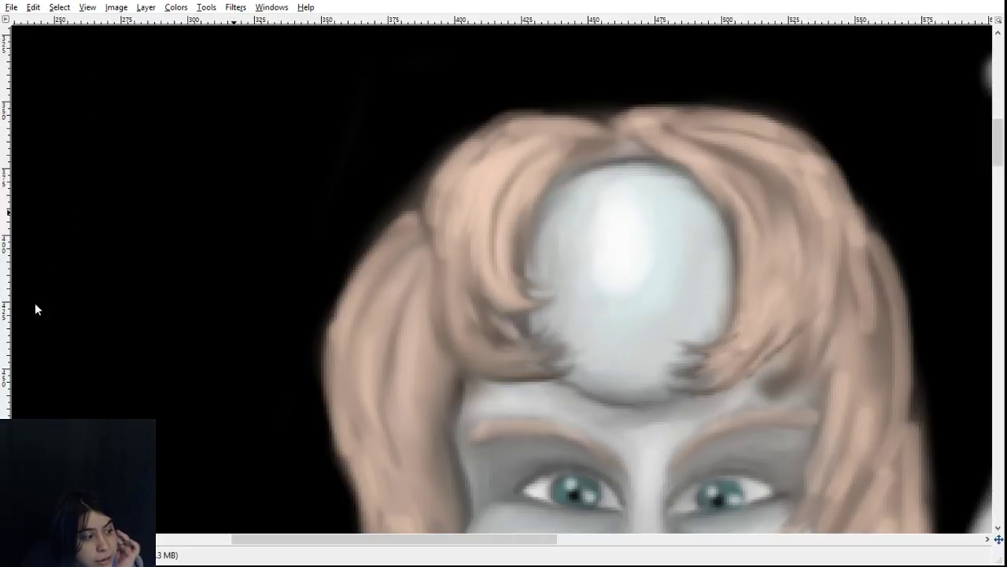
{"action": "scroll", "coordinate": [476, 285], "scroll_direction": "down", "scroll_amount": 3}
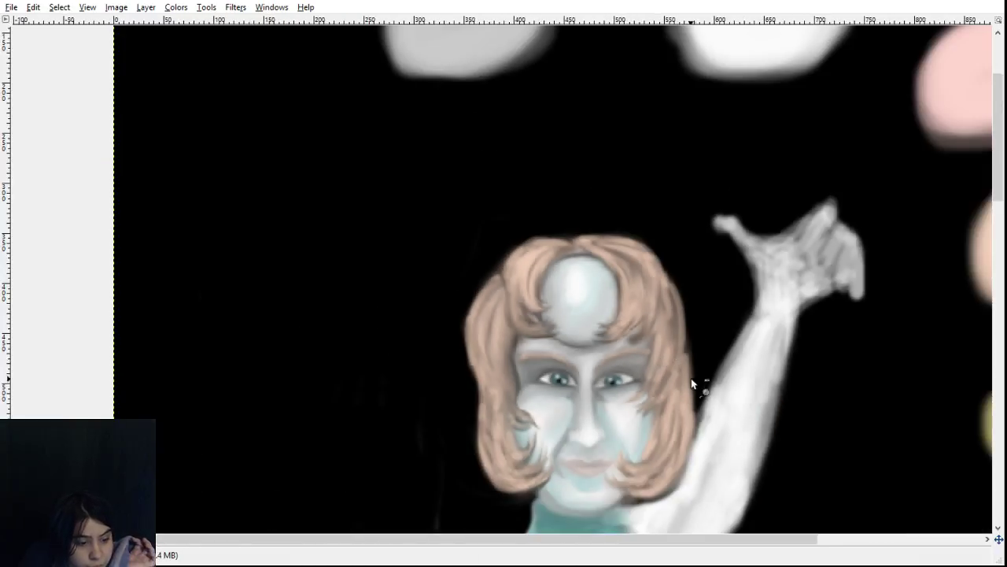
{"action": "scroll", "coordinate": [824, 440], "scroll_direction": "down", "scroll_amount": 3}
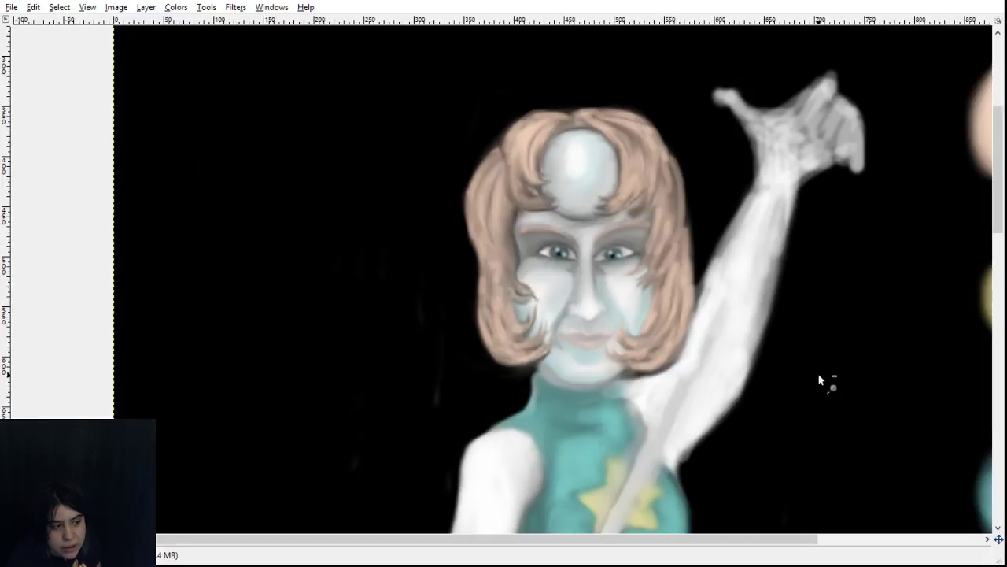
{"action": "key", "text": "z"}
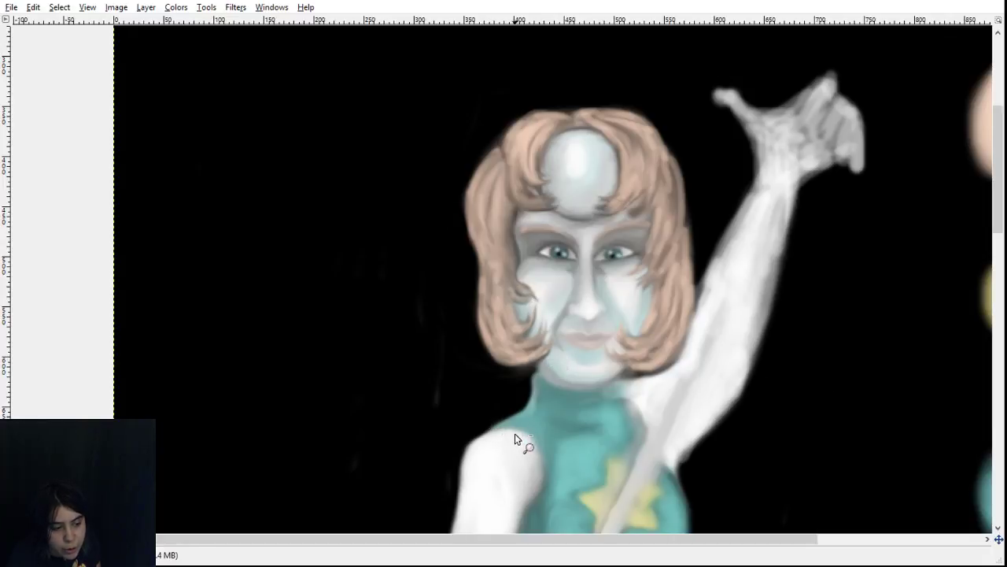